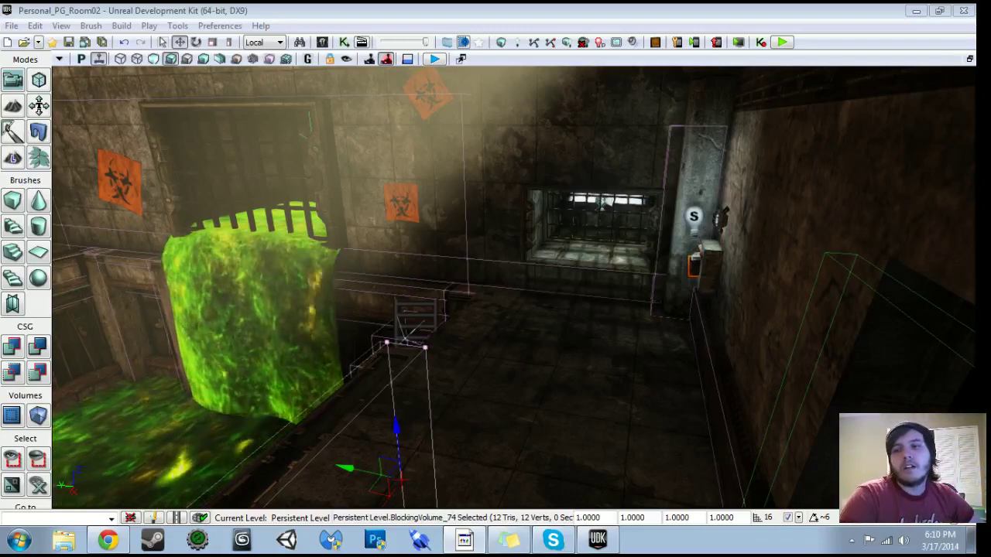
Look over the acid pit room and read the sticky note's Physics Gun Fixes list.
right_drag(513, 286, 170, 275)
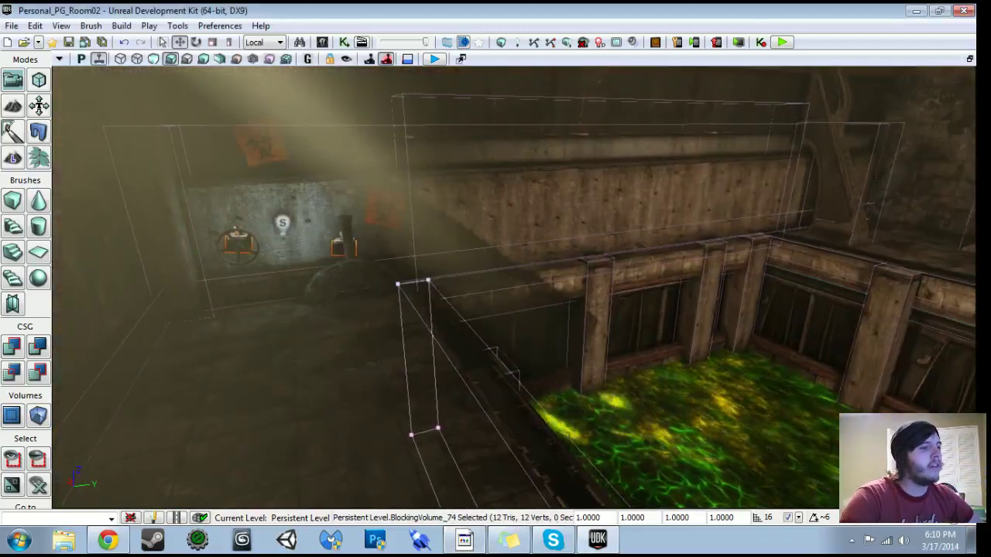
click(507, 540)
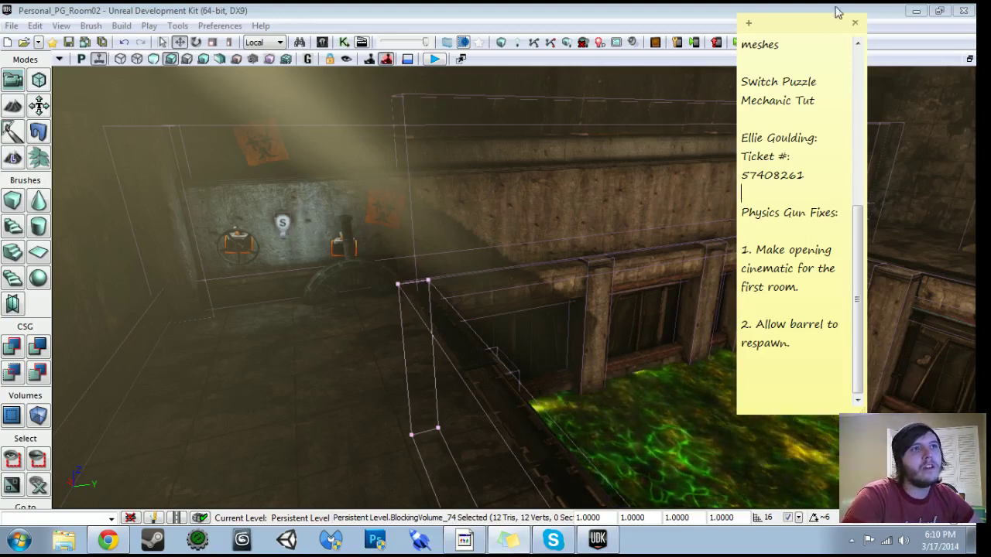
right_drag(480, 333, 890, 337)
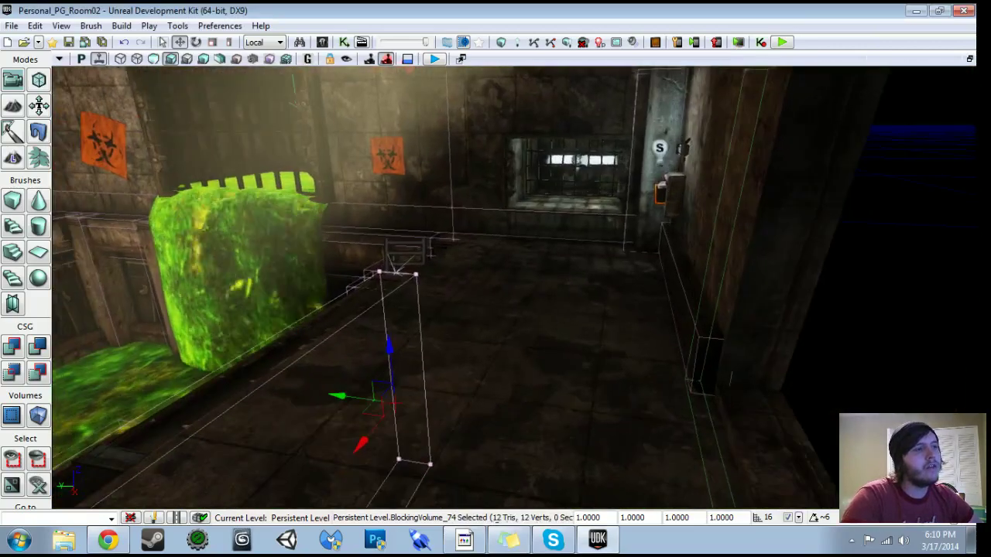
Play-test the level from the walkway floor, moving the barrel around with the physics gun, and end the preview.
click(480, 341)
right_click(498, 378)
click(508, 372)
key(1)
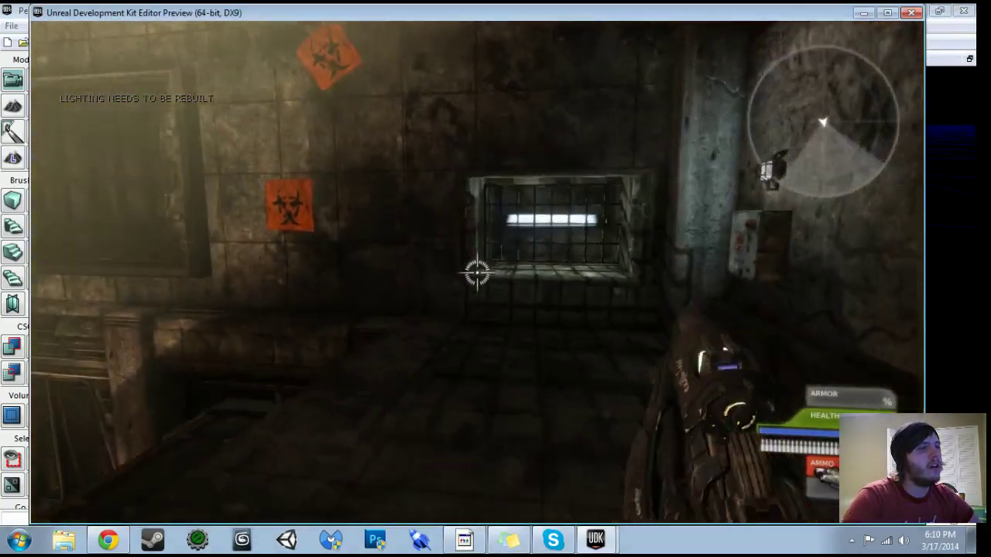
key(w)
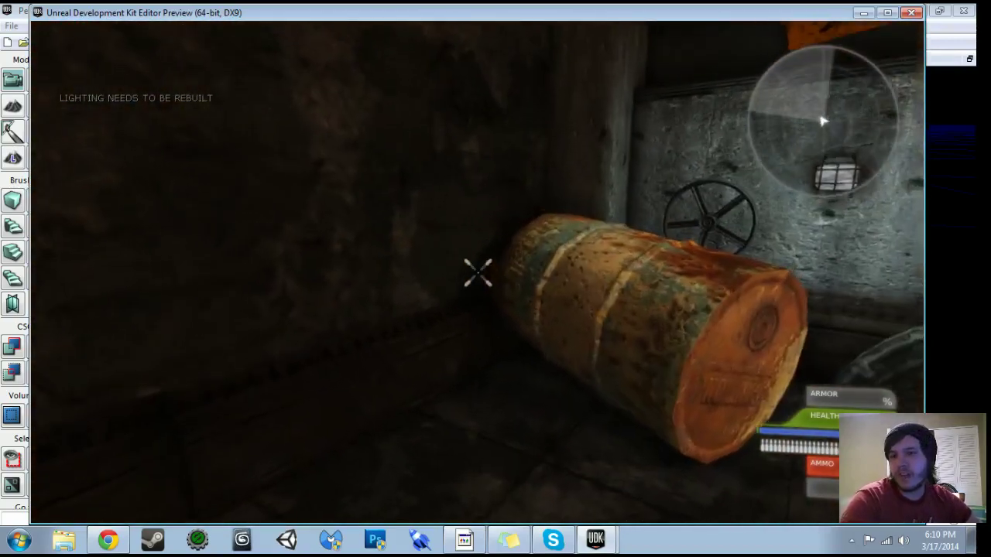
key(w)
key(s)
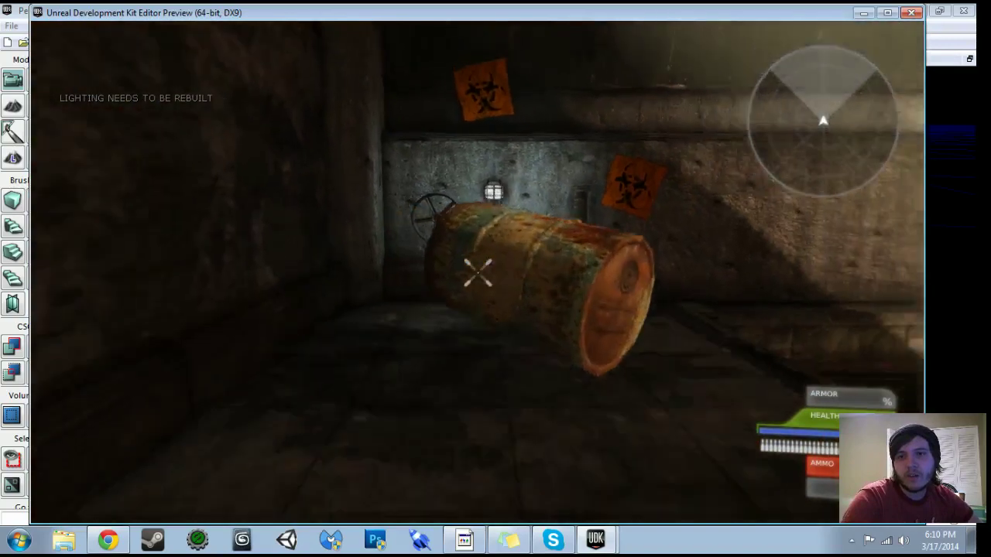
key(w)
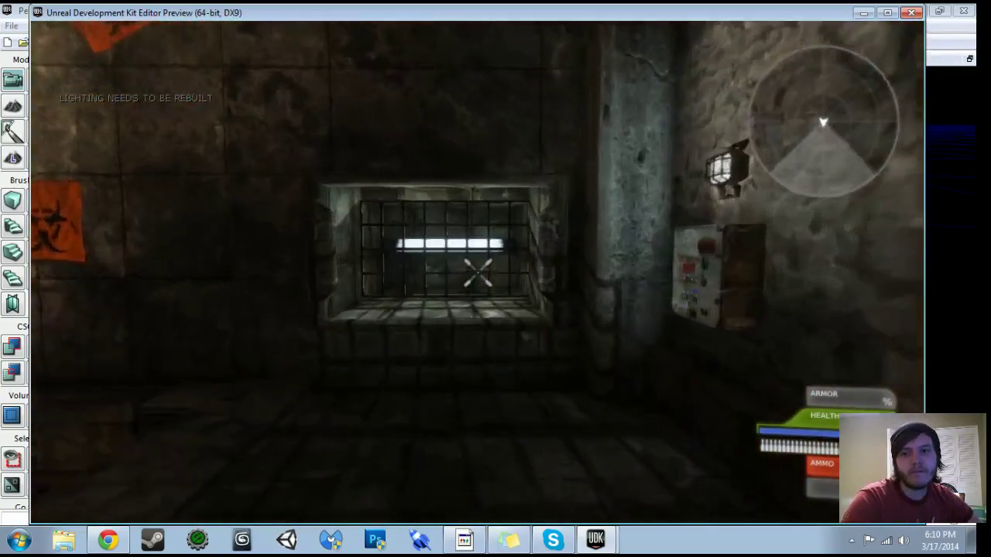
mouse_move(478, 272)
key(w)
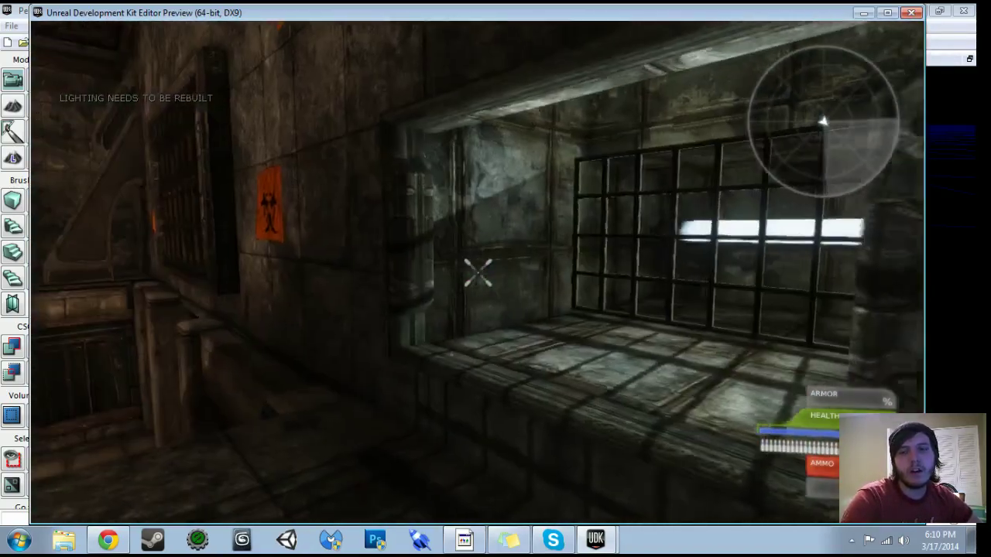
key(w)
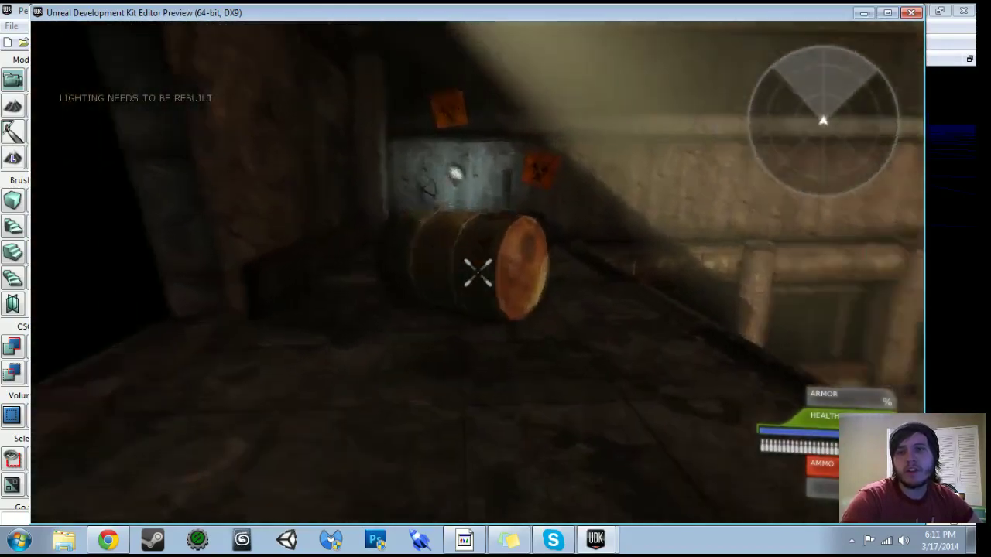
key(Escape)
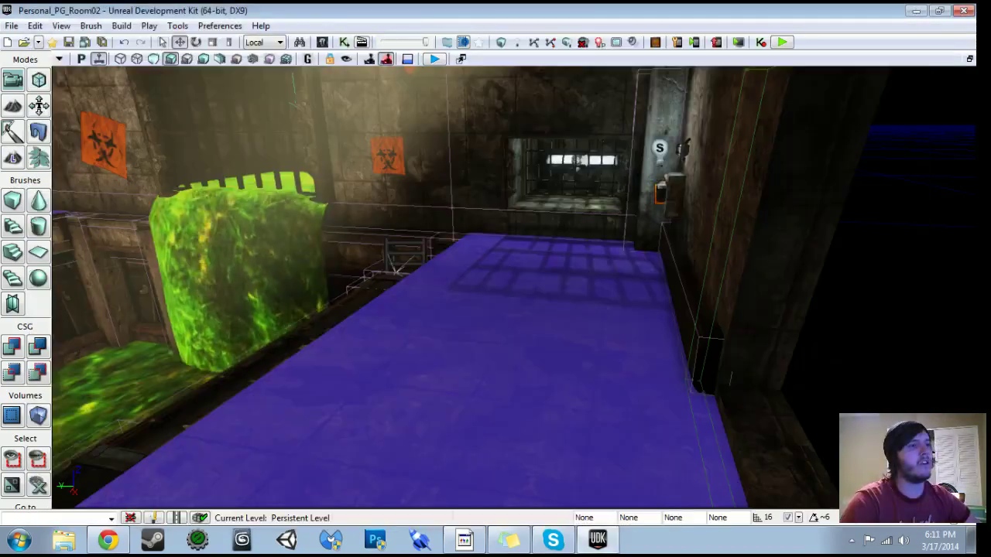
right_drag(478, 273, 558, 224)
drag(478, 272, 402, 233)
right_drag(478, 273, 557, 283)
key(w)
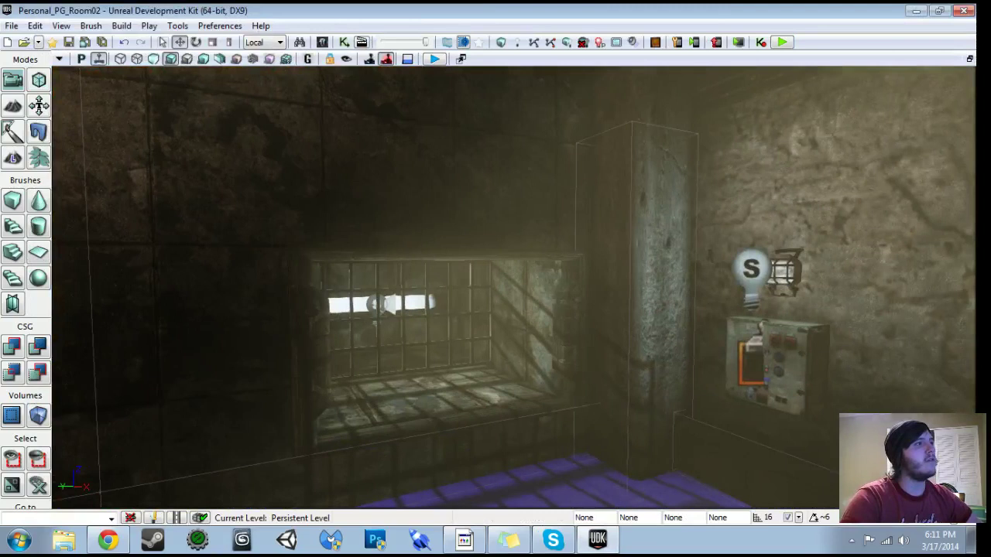
drag(411, 110, 356, 174)
right_drag(511, 287, 487, 267)
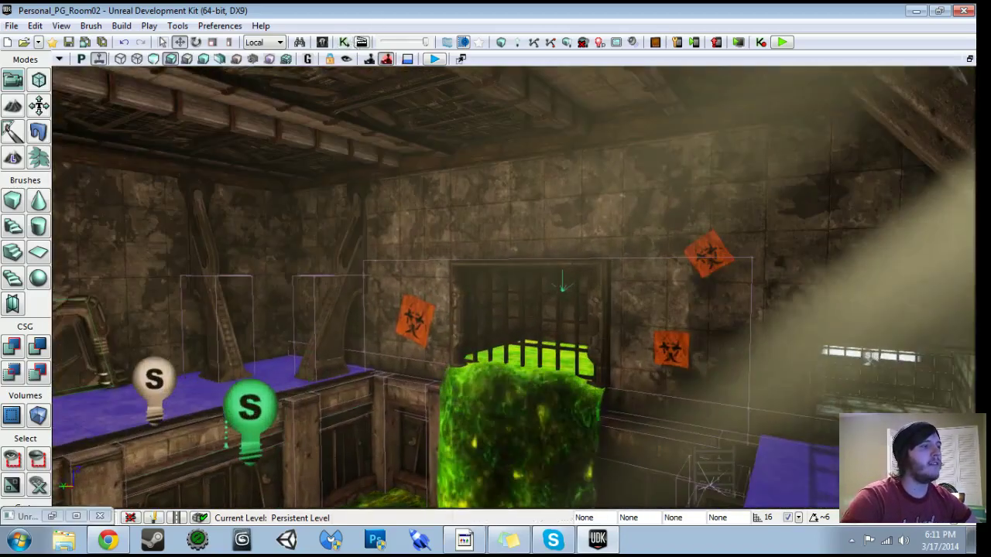
Break all links from the Used output of the Trigger_2 Used event in the Main_Sequence Kismet.
click(53, 517)
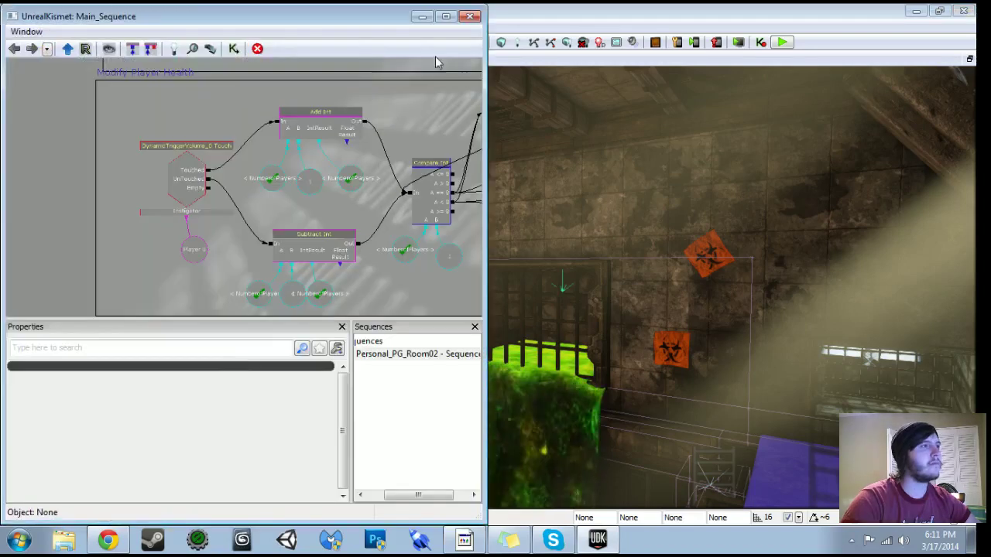
click(444, 17)
click(444, 255)
scroll(444, 256, down, 7)
drag(444, 255, 516, 554)
scroll(427, 464, up, 7)
scroll(431, 155, up, 3)
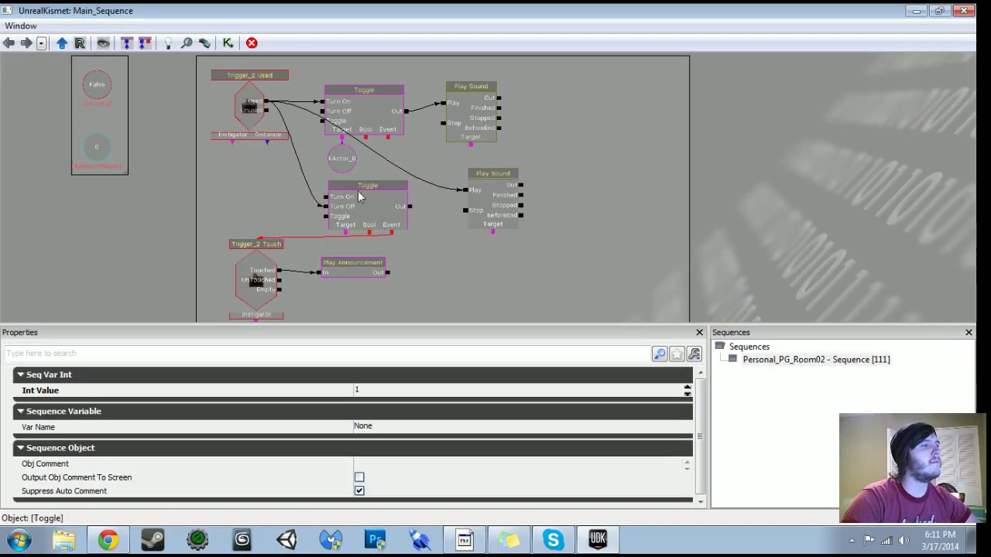
alt+click(267, 101)
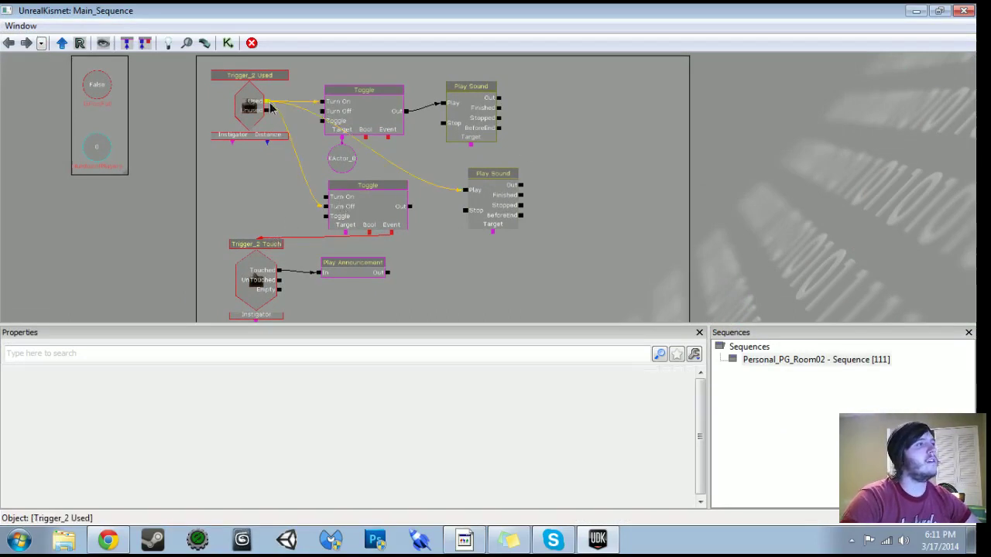
Delete the KActor barrel floating behind the wall above the barred window.
drag(701, 8, 2, 323)
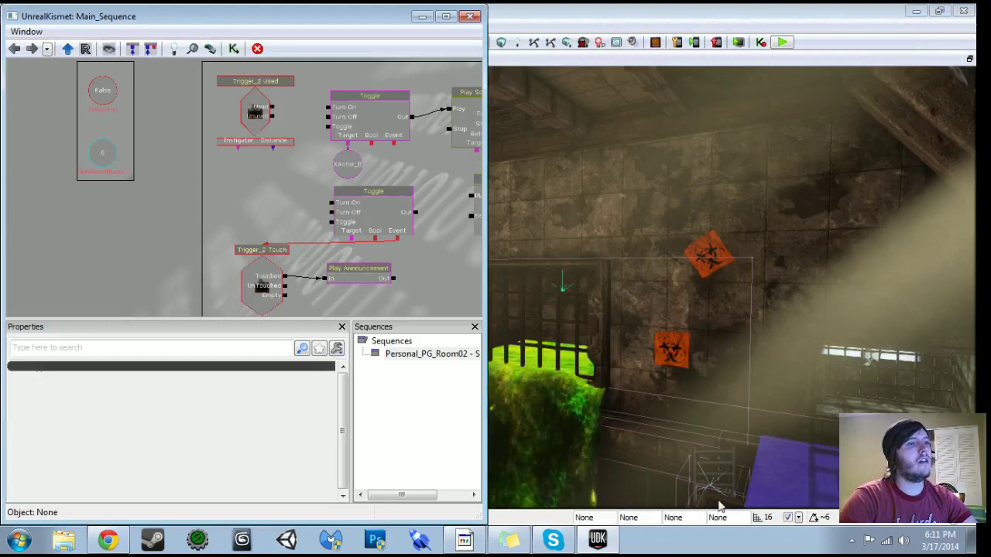
right_drag(740, 453, 796, 462)
drag(740, 453, 740, 310)
right_drag(740, 310, 790, 279)
drag(790, 279, 891, 279)
drag(740, 287, 782, 341)
right_drag(782, 340, 844, 310)
middle_drag(844, 310, 840, 263)
right_drag(775, 310, 689, 333)
click(782, 364)
drag(690, 333, 681, 271)
right_drag(728, 287, 611, 298)
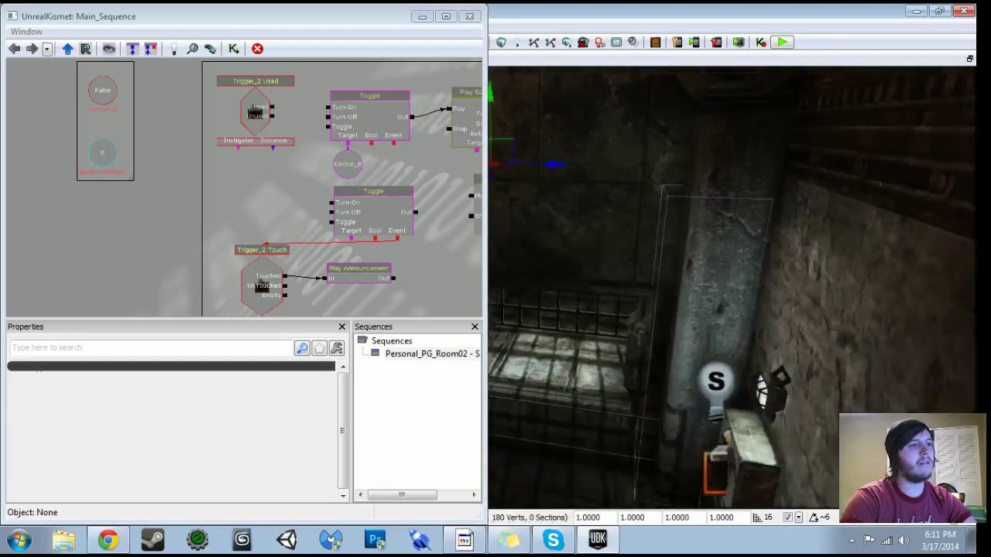
drag(611, 298, 608, 240)
click(425, 17)
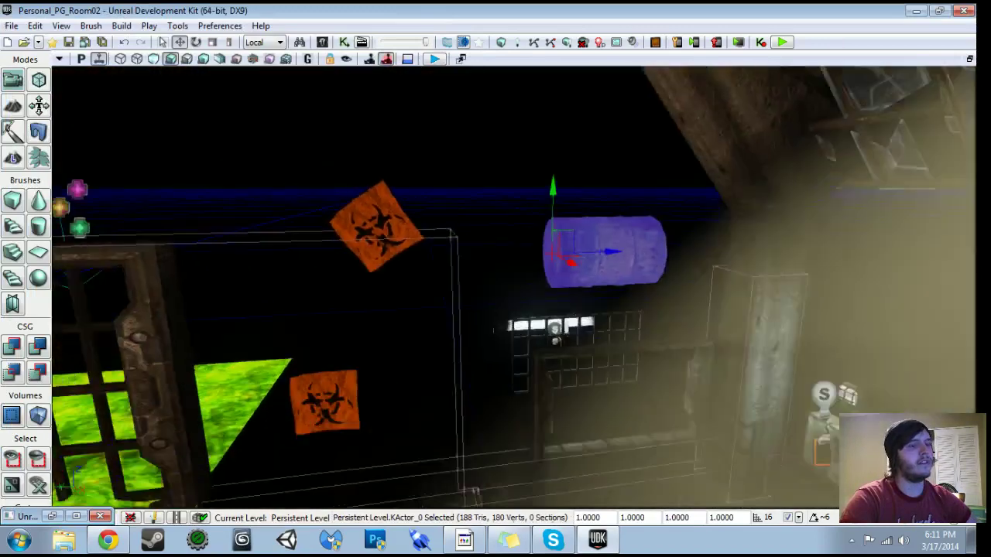
drag(514, 287, 514, 310)
key(q)
key(q)
key(Delete)
key(q)
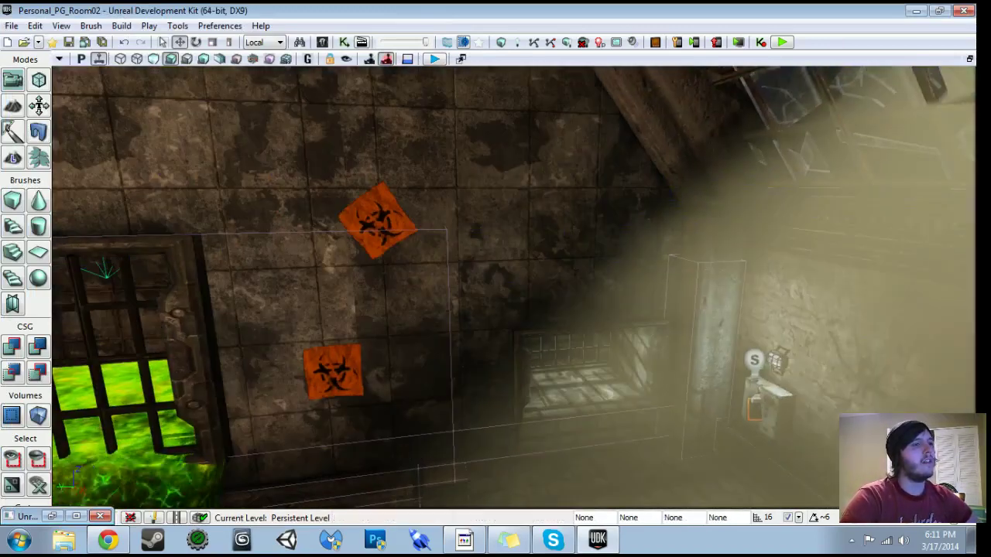
right_drag(514, 286, 514, 349)
drag(515, 349, 519, 263)
drag(581, 300, 612, 264)
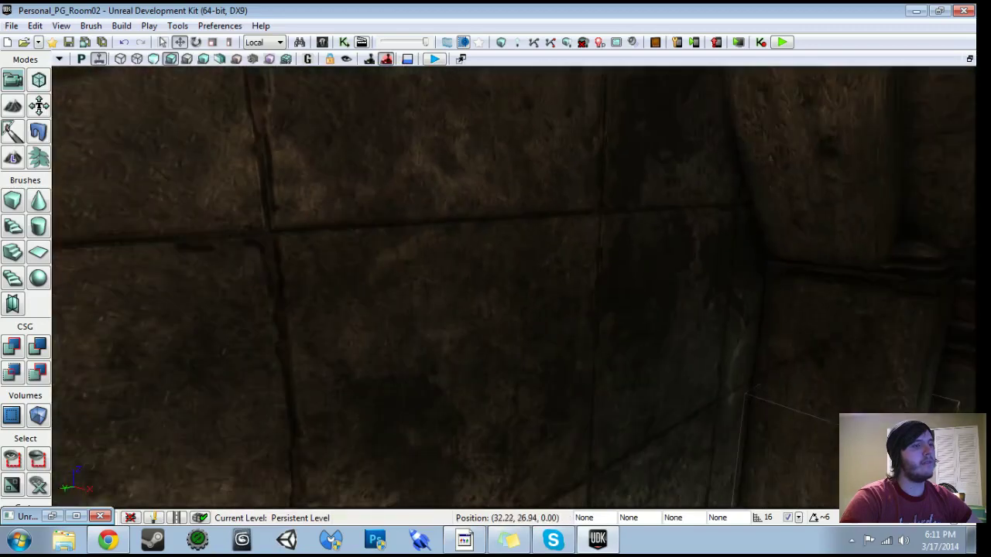
key(q)
click(582, 300)
drag(581, 301, 582, 345)
key(Delete)
click(379, 161)
drag(477, 251, 476, 209)
key(q)
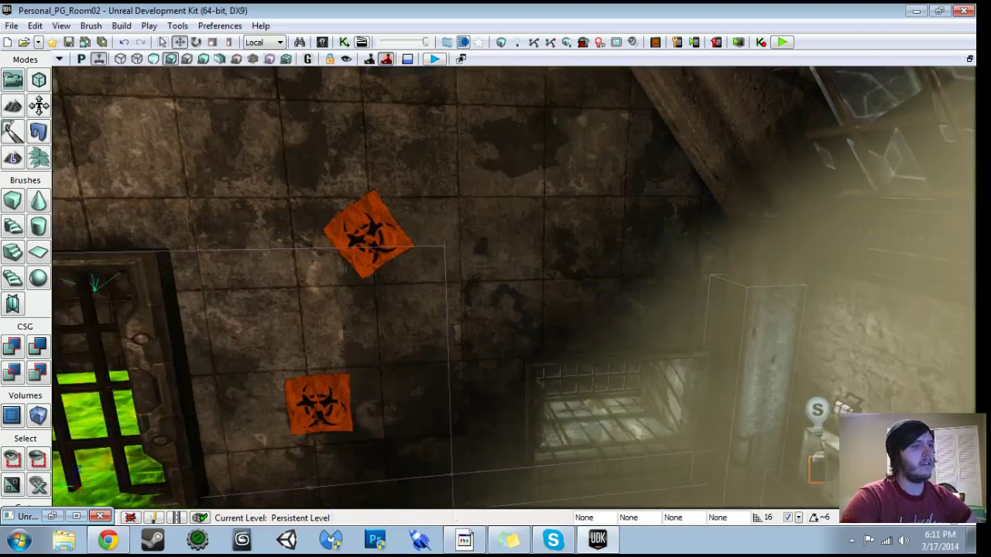
Add a PathNode actor on the walkway floor in front of the barred window.
drag(476, 250, 503, 224)
right_drag(476, 251, 476, 286)
drag(476, 251, 476, 305)
click(477, 251)
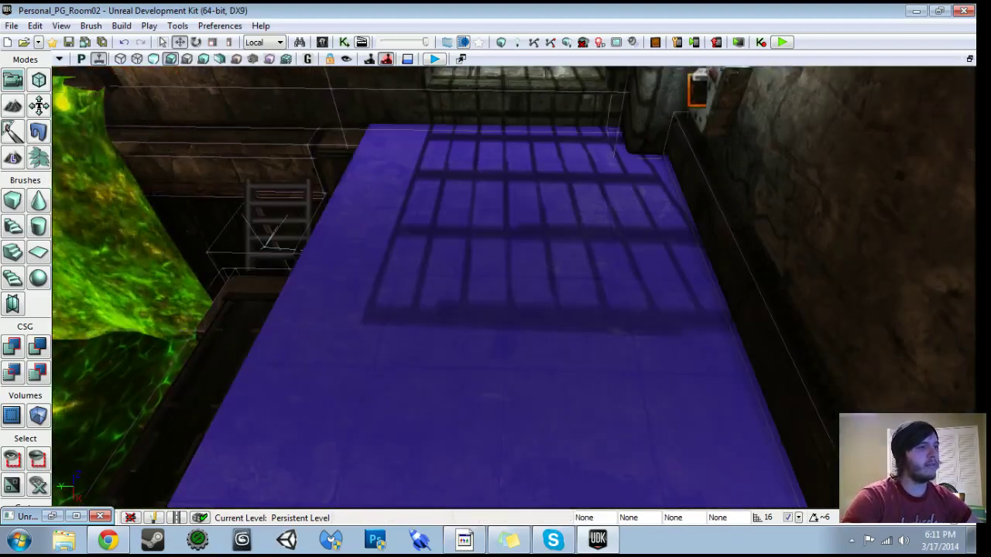
right_click(496, 198)
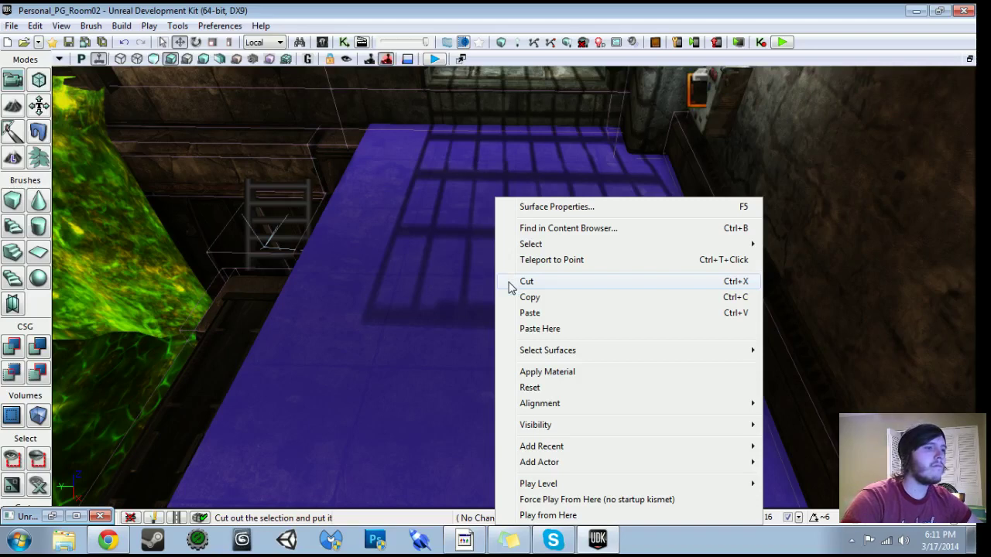
mouse_move(547, 465)
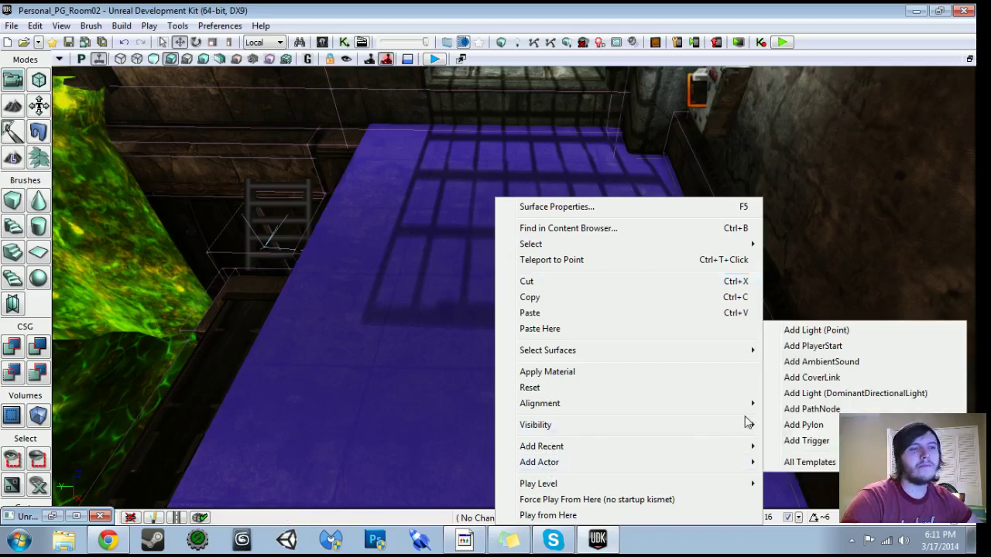
click(776, 300)
mouse_move(583, 327)
right_down()
mouse_move(627, 264)
mouse_move(666, 240)
mouse_move(584, 327)
right_up()
mouse_move(548, 325)
mouse_down()
mouse_move(465, 339)
mouse_move(564, 336)
mouse_move(554, 419)
mouse_move(546, 333)
mouse_up()
right_click(509, 279)
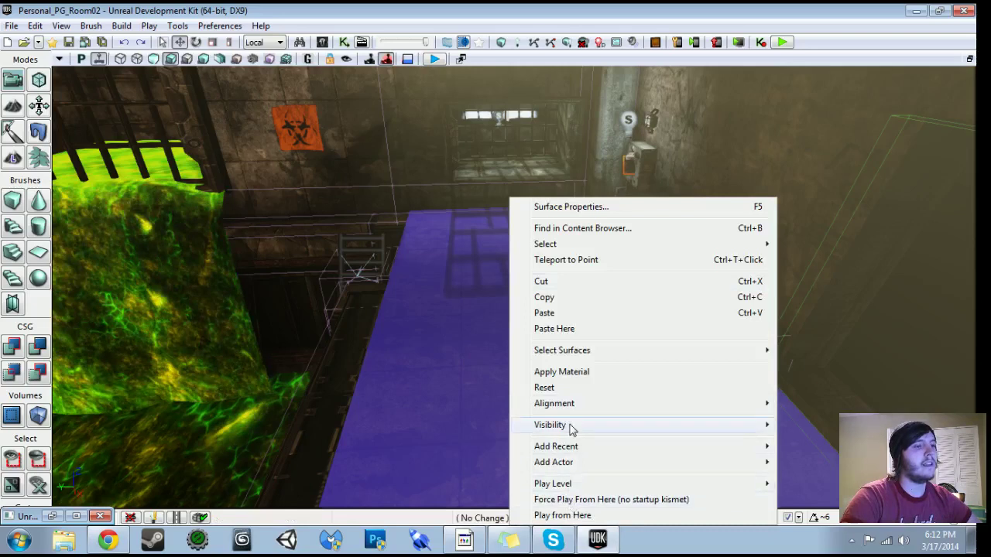
mouse_move(569, 462)
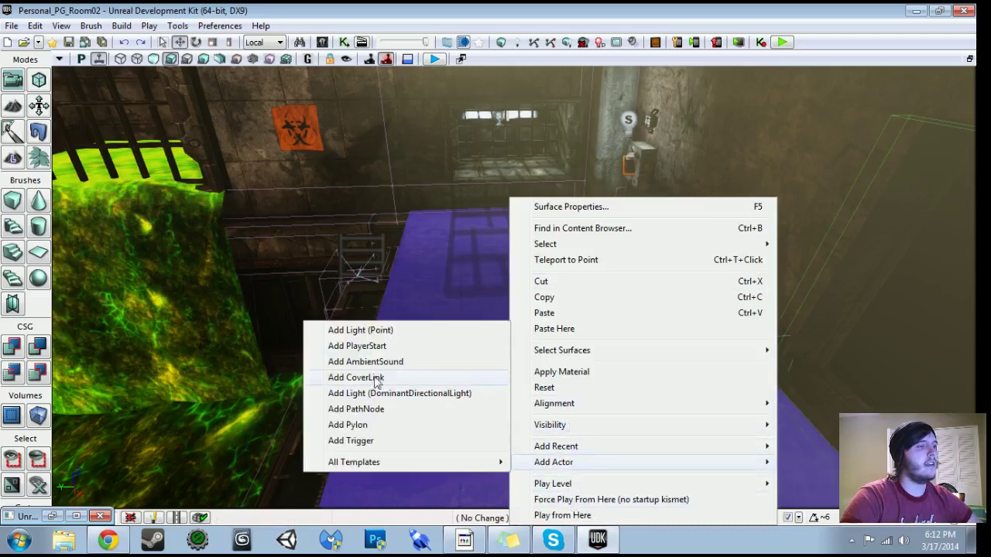
click(377, 410)
Reposition the new PathNode high up, above the barred window opening.
right_drag(498, 233, 490, 304)
drag(491, 304, 500, 181)
right_drag(500, 181, 628, 225)
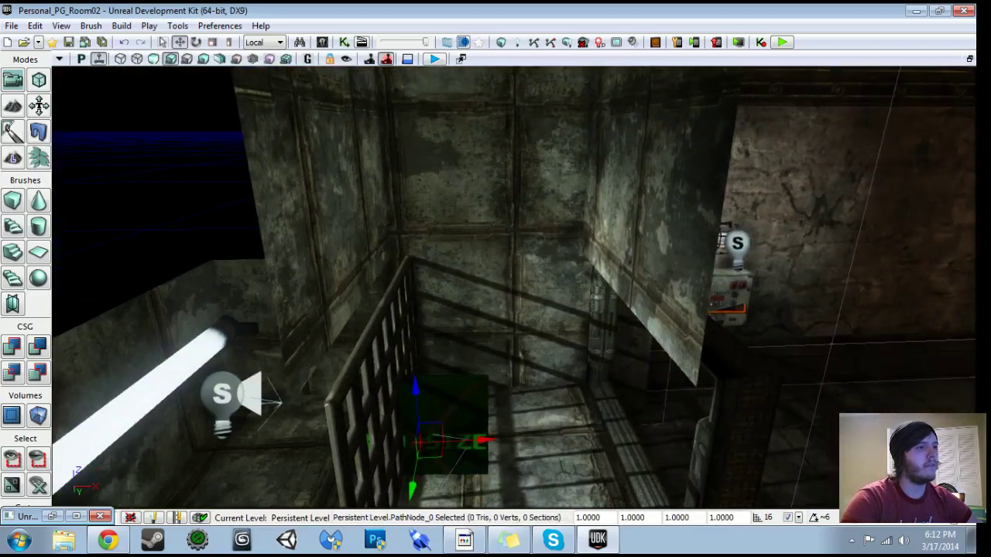
mouse_move(480, 441)
mouse_down()
mouse_move(561, 437)
mouse_move(564, 429)
mouse_move(566, 205)
mouse_up()
right_drag(542, 210, 535, 155)
drag(523, 229, 524, 100)
right_drag(524, 101, 279, 217)
right_drag(496, 287, 465, 232)
right_drag(523, 131, 522, 135)
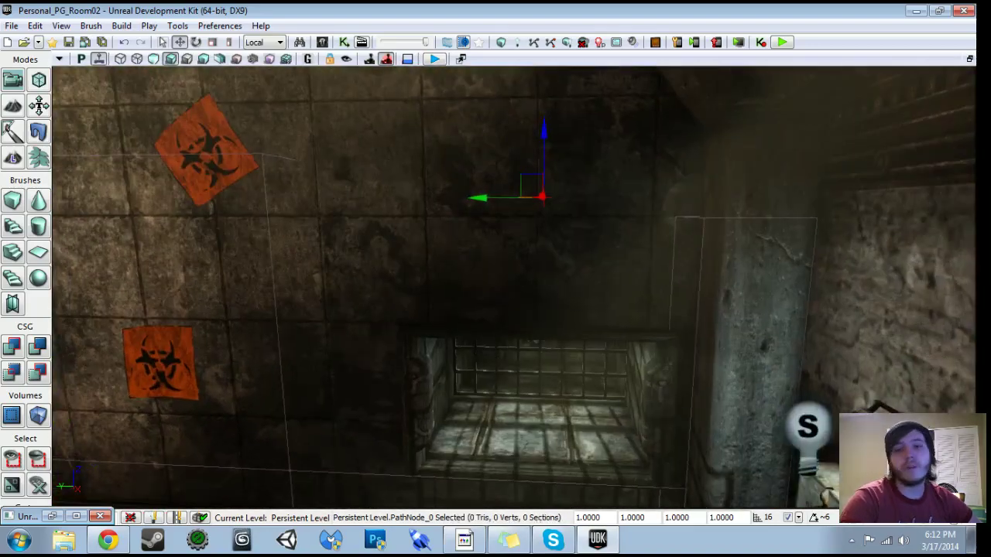
Delete both Toggle actions and the empty target variable from the Barrel Button group in Kismet.
click(344, 43)
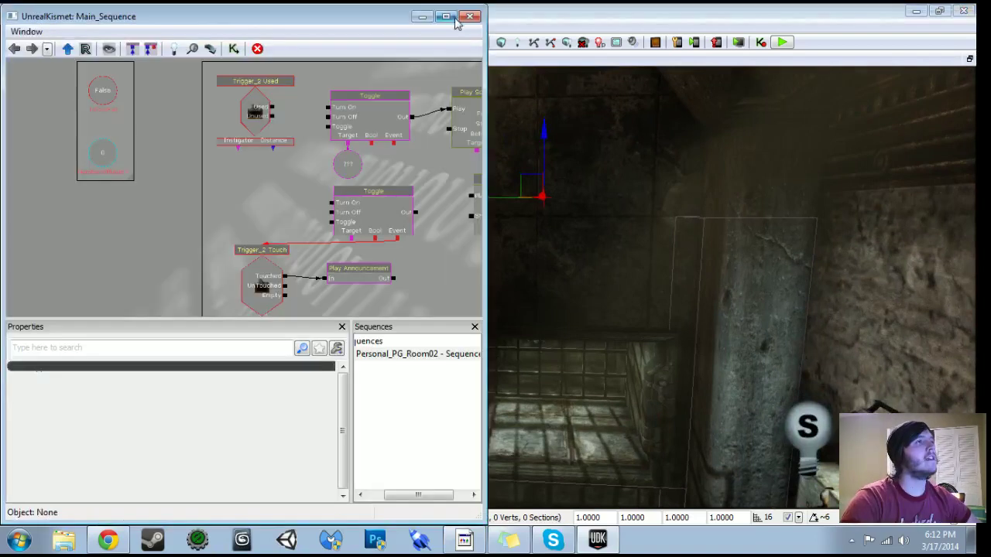
click(448, 17)
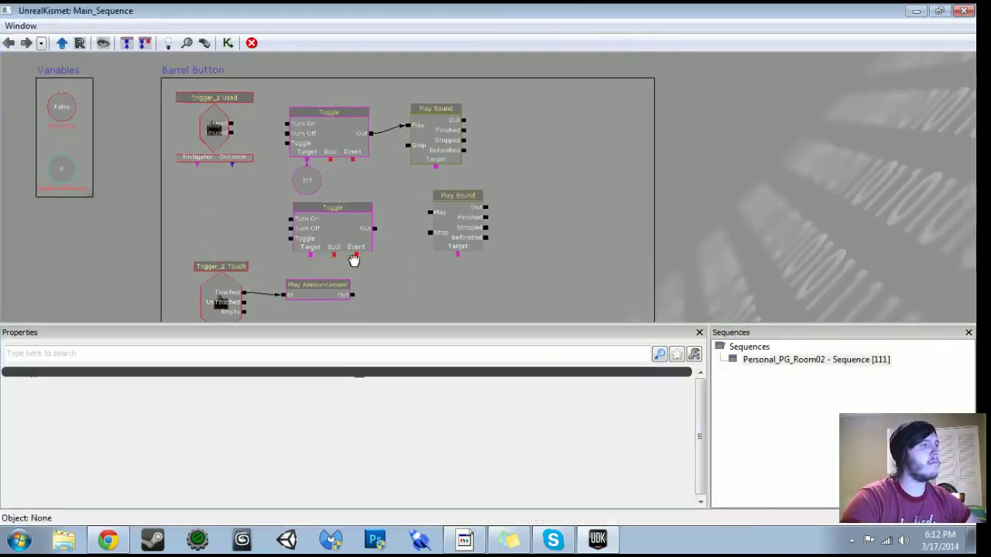
click(312, 137)
key(Delete)
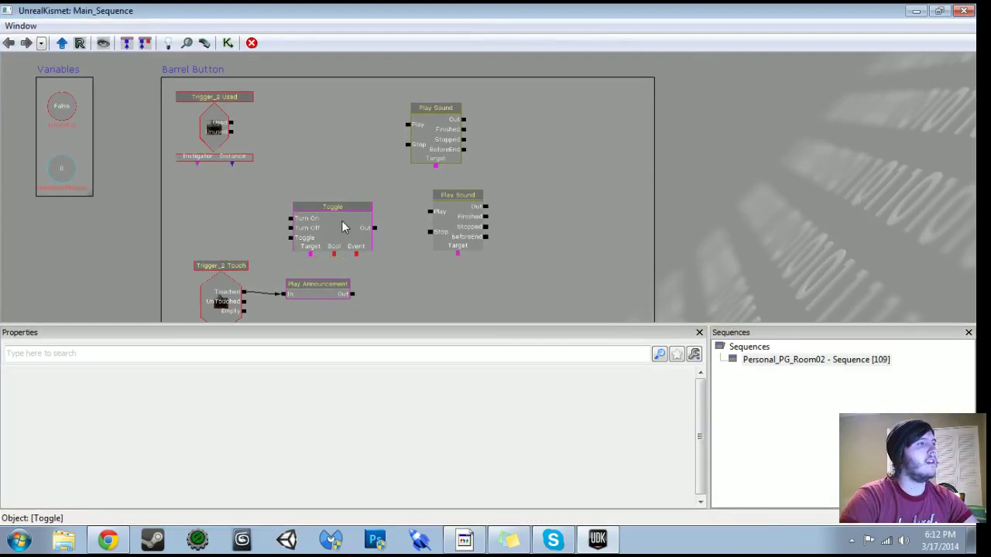
key(Delete)
Line up the upper Play Sound action directly above the lower one in the Barrel Button group.
drag(349, 220, 356, 175)
click(315, 247)
drag(313, 244, 312, 240)
drag(399, 246, 438, 295)
click(469, 127)
drag(469, 127, 500, 130)
Inspect the lower Play Sound action's sound cue and its asset in the Content Browser.
click(505, 231)
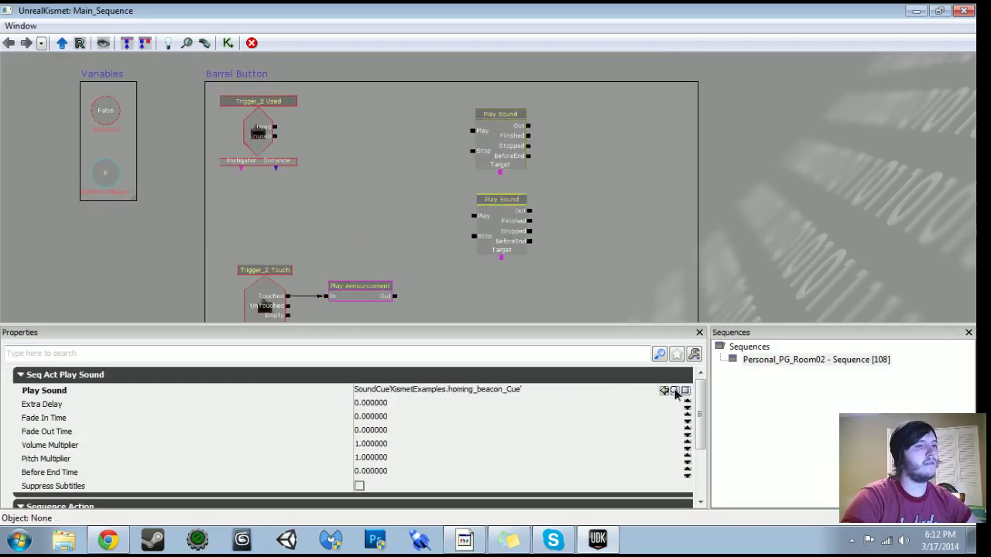
click(674, 391)
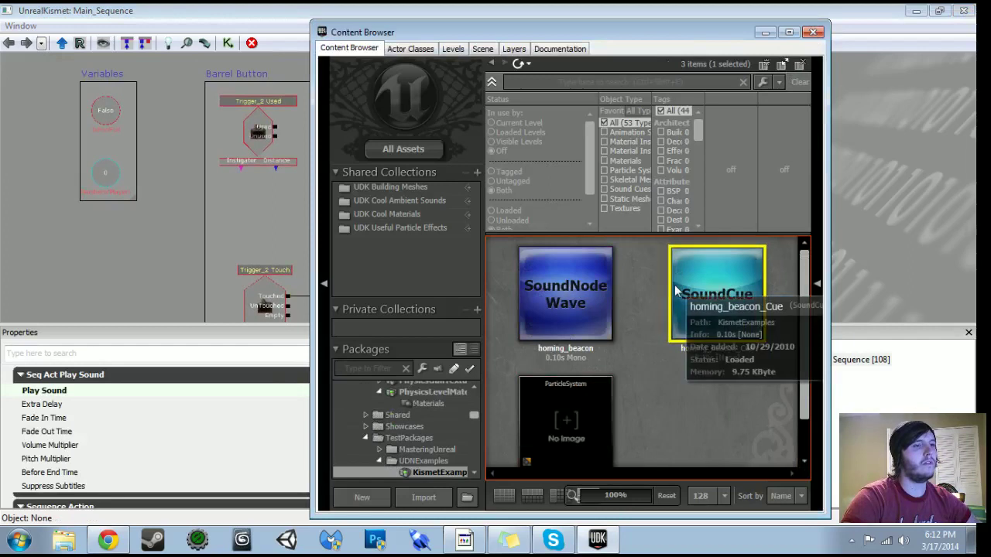
click(813, 31)
Link Trigger_2's Used output to the lower Play Sound's Play input and move the upper Play Sound aside to its right.
drag(277, 127, 473, 216)
scroll(473, 216, up, 1)
scroll(465, 217, down, 2)
click(482, 137)
ctrl+drag(481, 137, 805, 140)
Move the trigger cylinder at the wall control box along its Y axis, outward from the wall.
drag(482, 10, 1, 194)
drag(770, 314, 748, 319)
click(727, 392)
right_drag(727, 392, 697, 406)
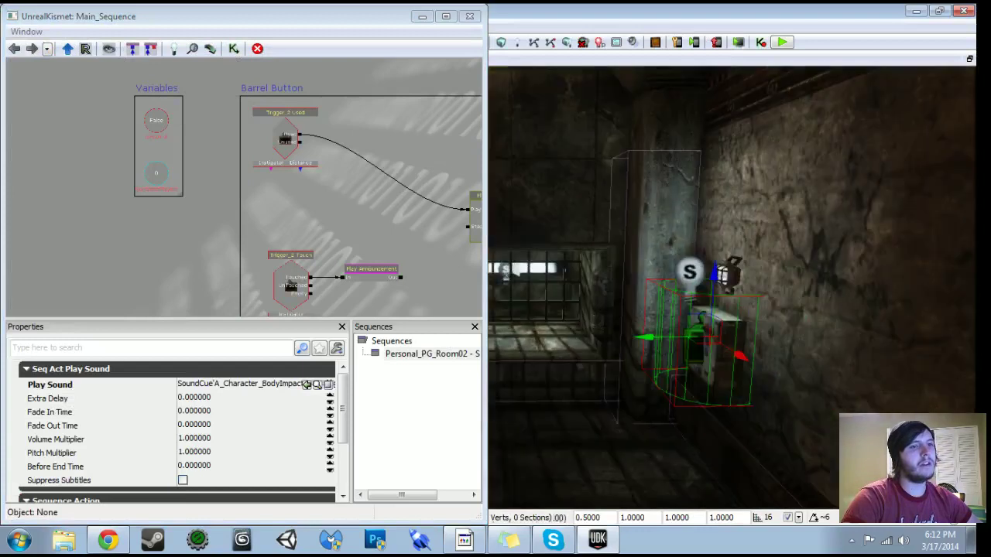
drag(639, 338, 617, 336)
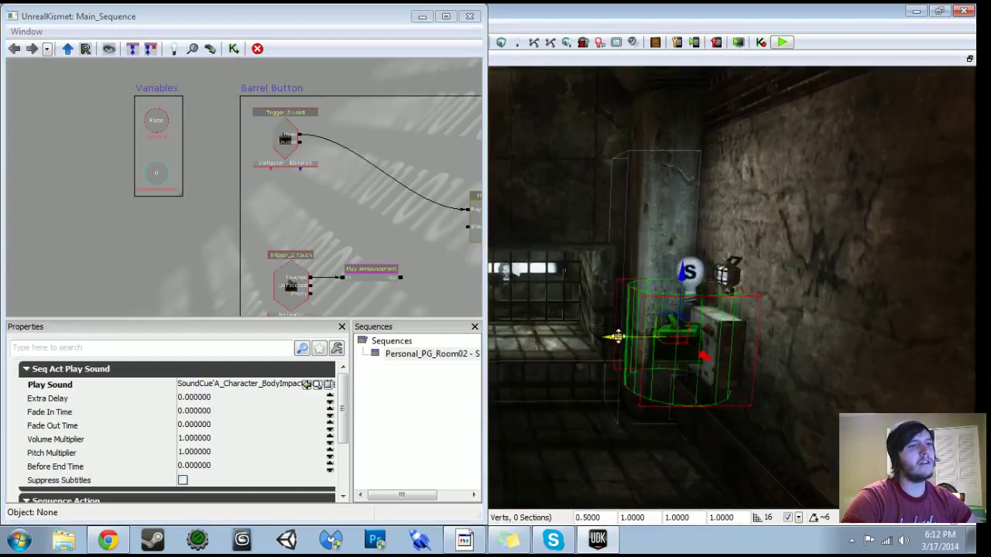
Move the Play Sound action linked to Trigger_2 Used up beside that event inside the Barrel Button group.
drag(358, 202, 301, 245)
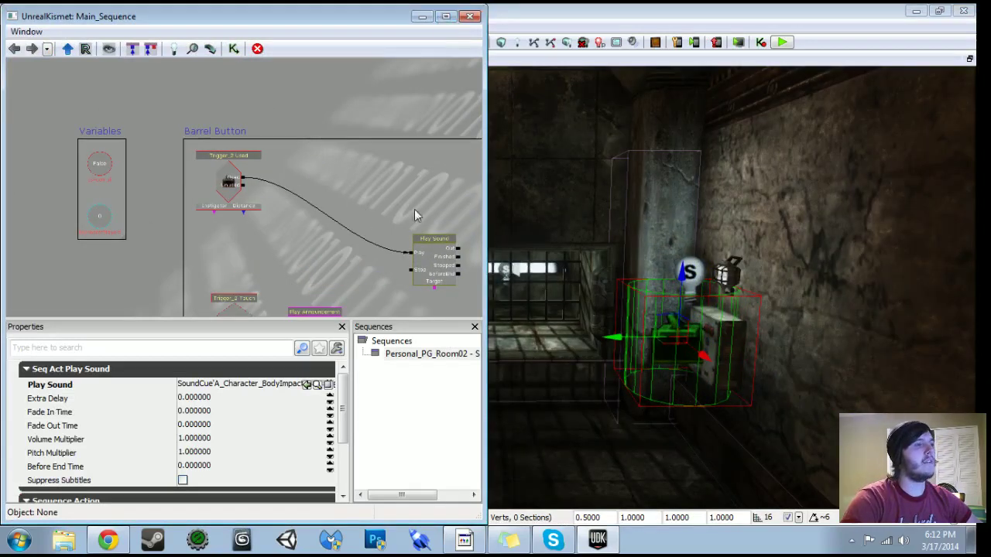
key(super+Up)
click(430, 266)
ctrl+drag(431, 266, 325, 188)
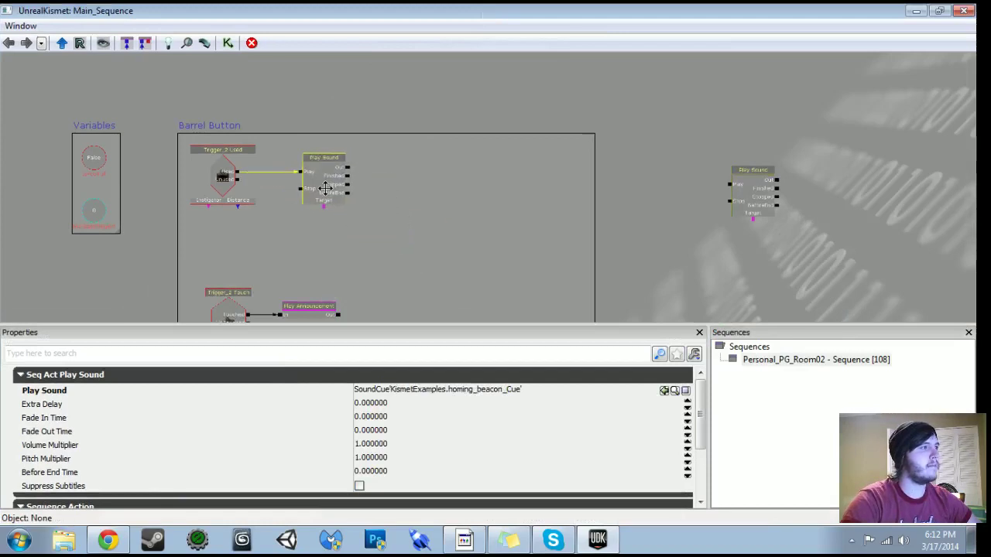
drag(411, 211, 377, 213)
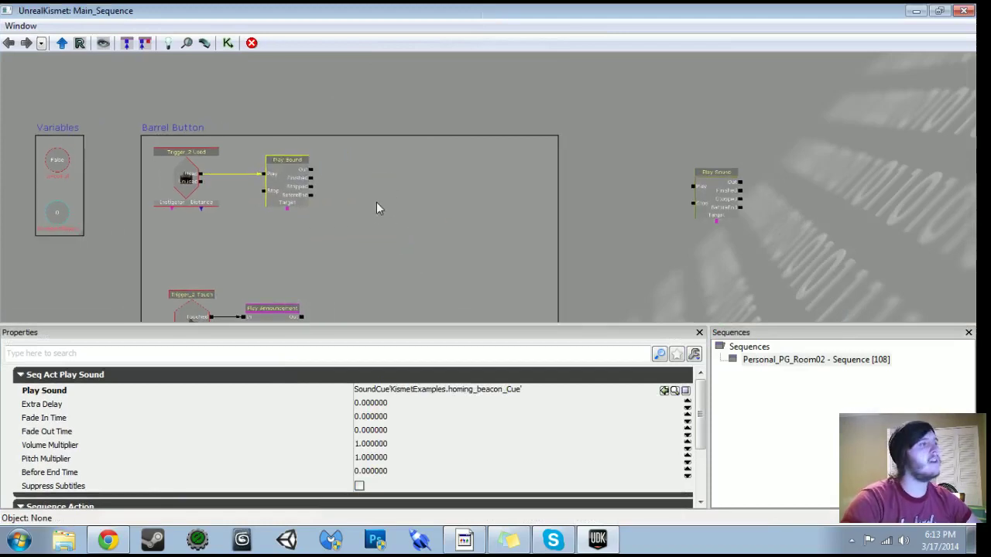
Add an Actor Factory action and place it just to the right of the linked Play Sound in the Barrel Button group.
right_click(379, 191)
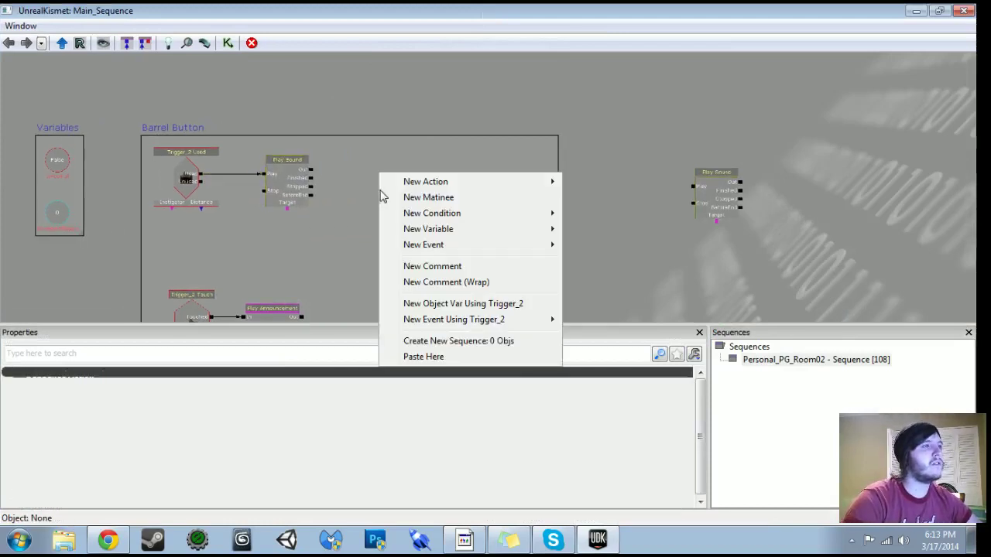
mouse_move(518, 181)
mouse_move(652, 54)
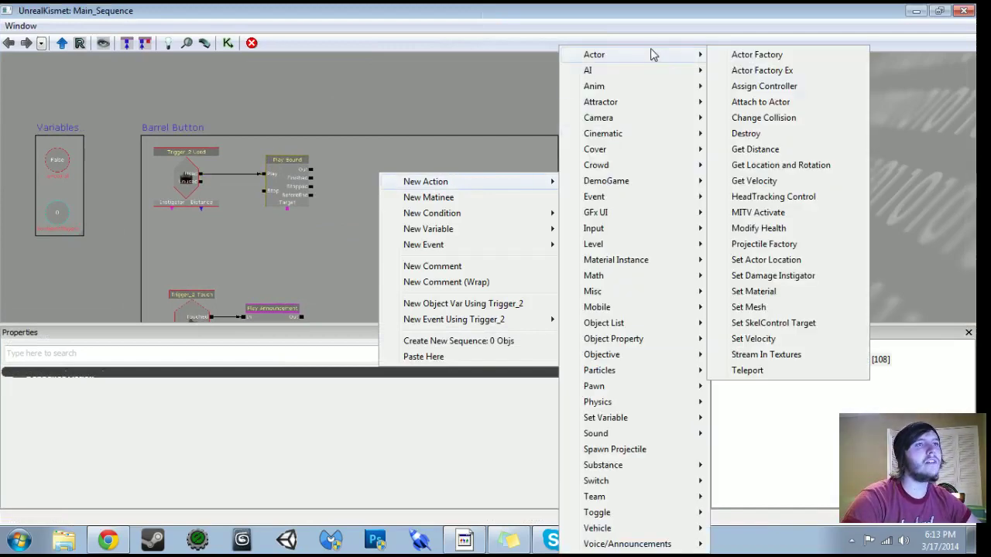
click(736, 54)
drag(347, 197, 419, 187)
scroll(367, 159, up, 2)
ctrl+drag(516, 216, 471, 161)
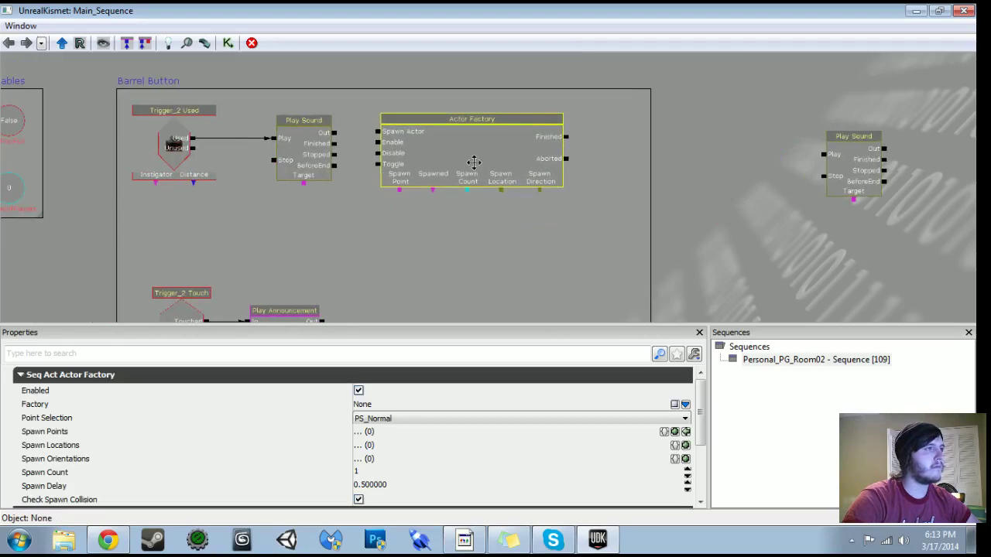
Widen the Barrel Button comment frame to the right so it encloses the unlinked Play Sound action.
drag(542, 284, 454, 209)
scroll(558, 273, down, 2)
drag(517, 254, 836, 256)
scroll(332, 250, up, 4)
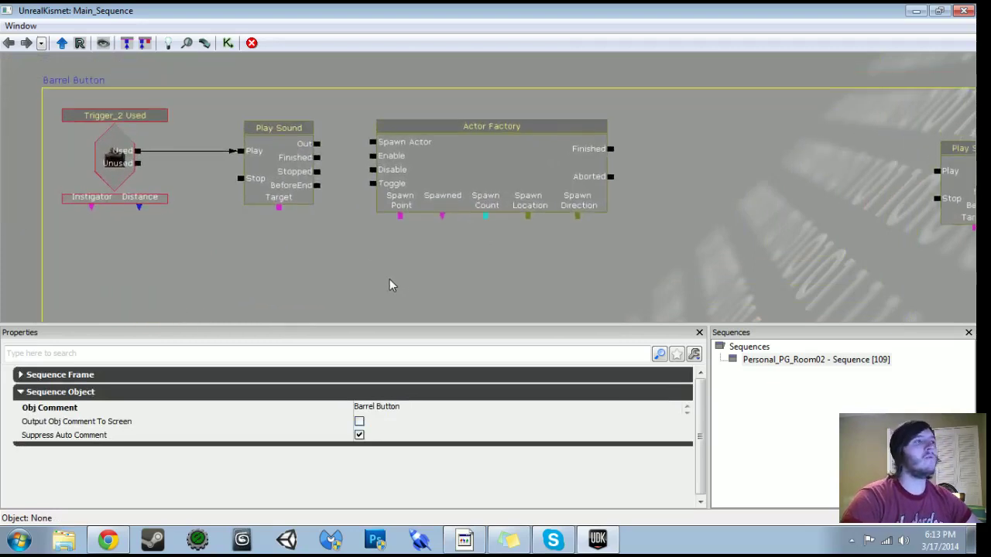
Link the first Play Sound's Out output to the Actor Factory's Spawn Actor input and straighten the connection between them.
click(326, 147)
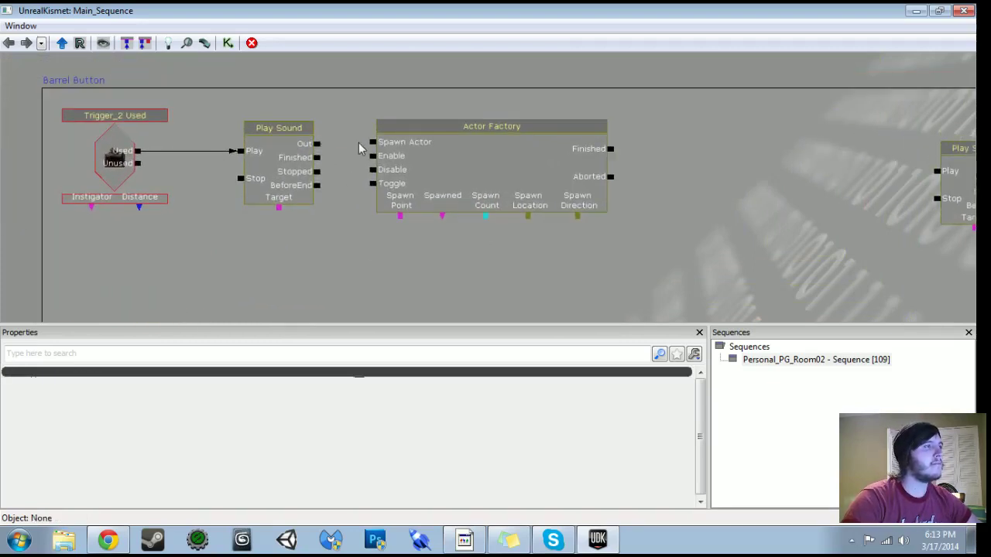
drag(367, 144, 317, 147)
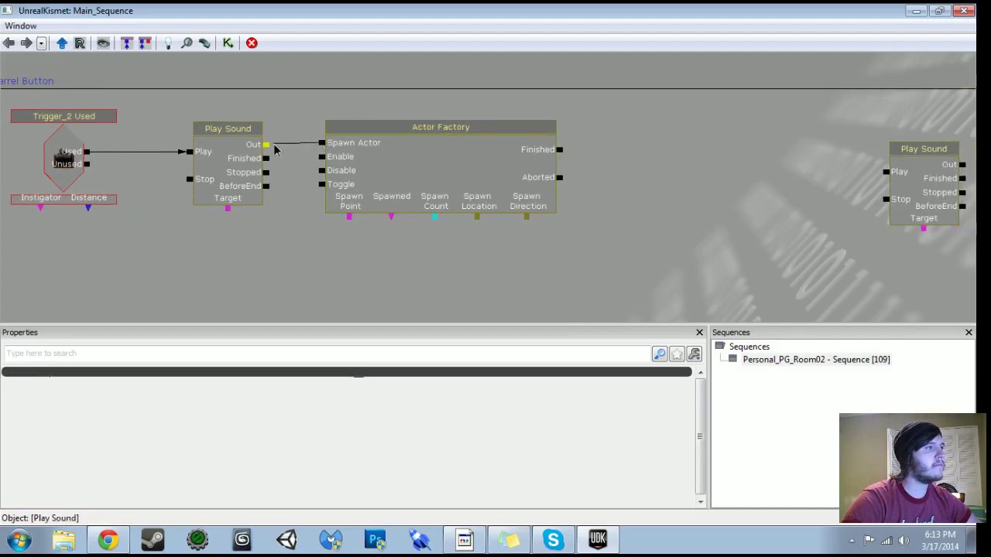
click(405, 159)
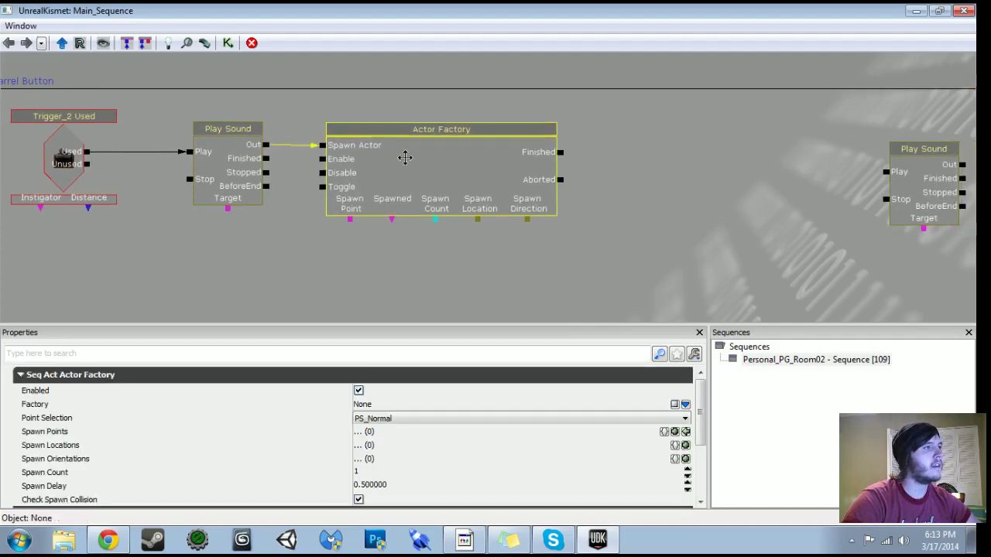
drag(405, 157, 408, 155)
Move the unlinked Play Sound closer to the Actor Factory and link the factory's Finished output to its Play input.
drag(797, 185, 611, 196)
click(731, 185)
ctrl+drag(737, 186, 515, 167)
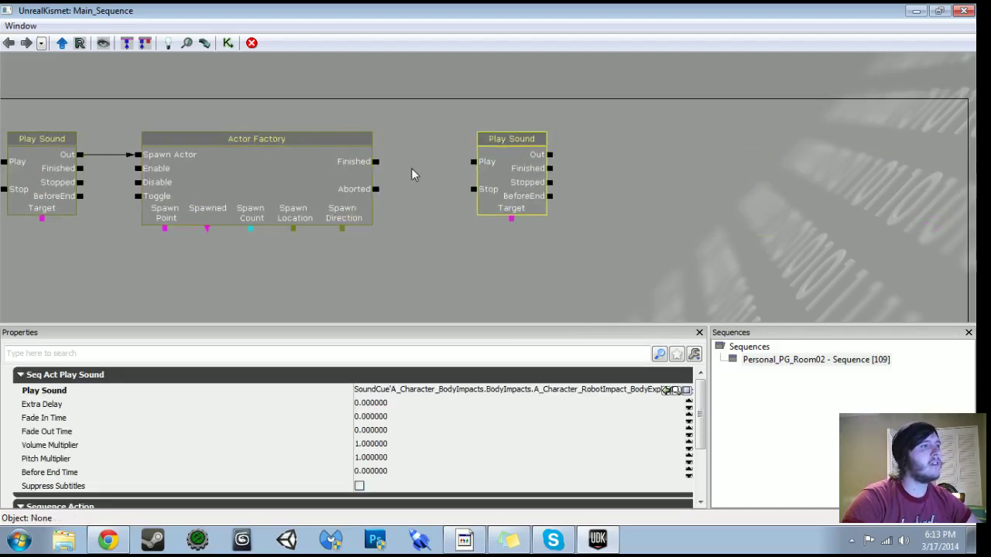
drag(375, 161, 475, 167)
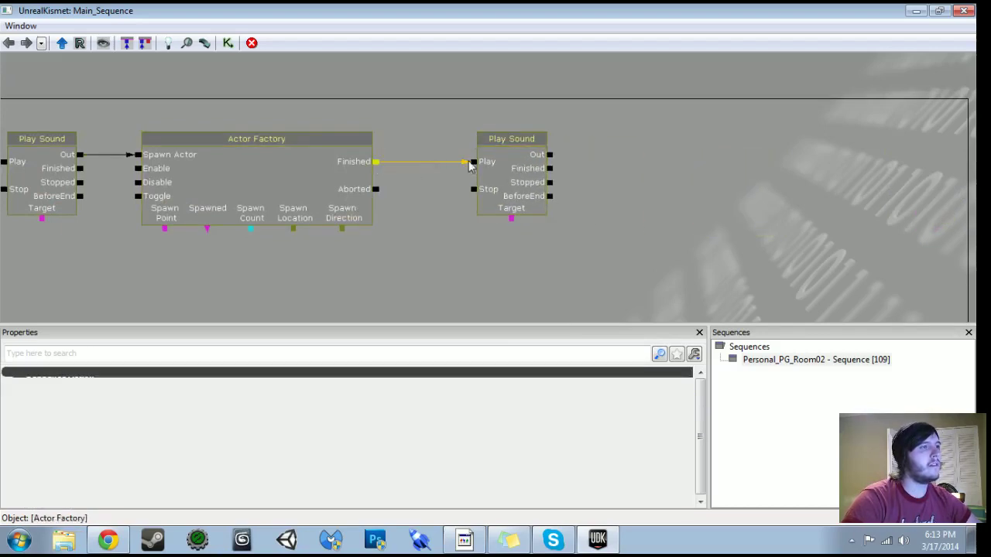
scroll(382, 261, down, 2)
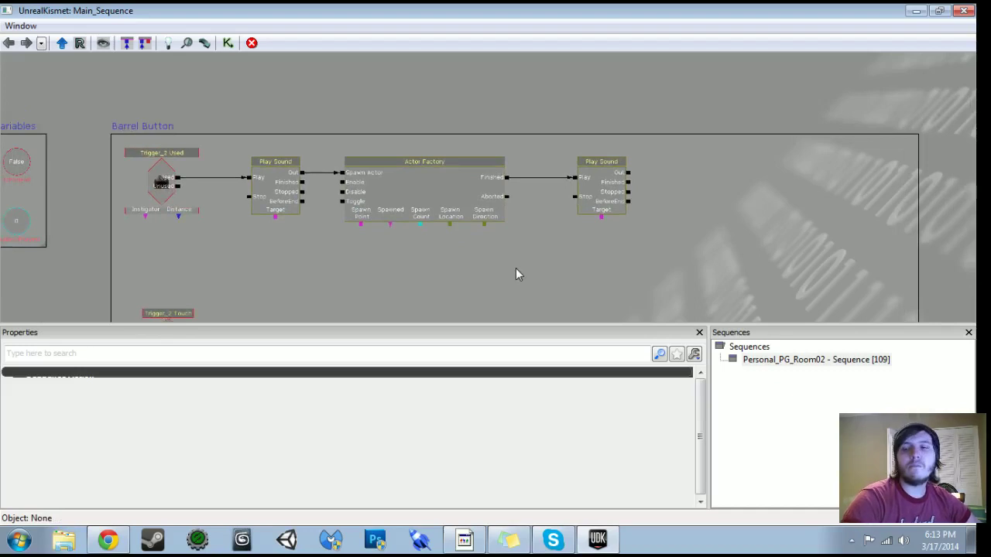
Set the Actor Factory's Factory property to UTActorFactoryUTKActor.
click(415, 209)
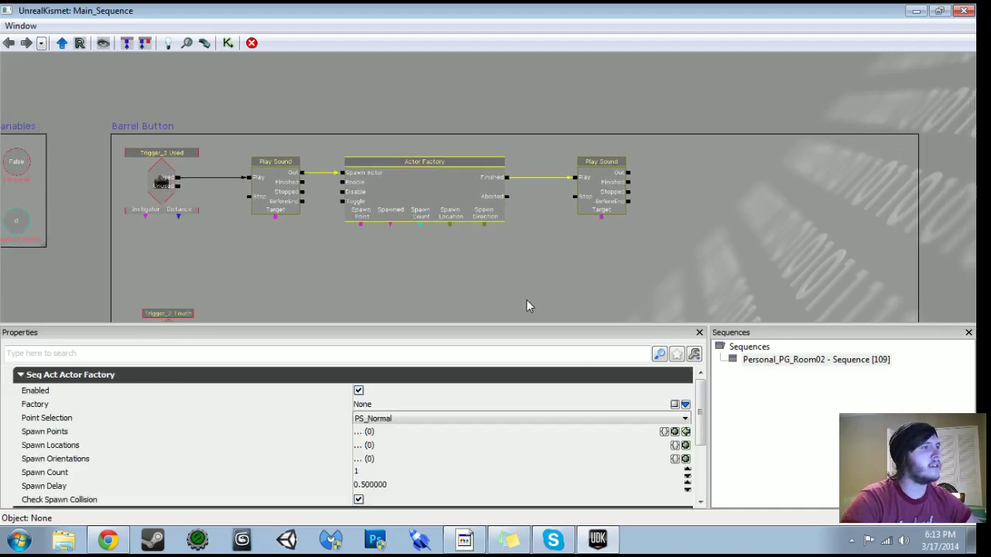
click(685, 405)
scroll(728, 546, down, 3)
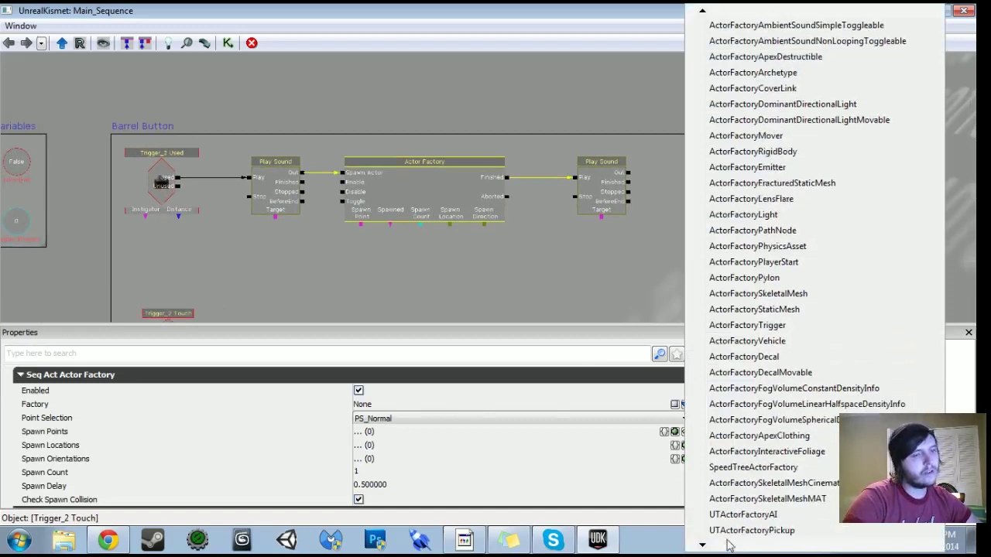
click(758, 515)
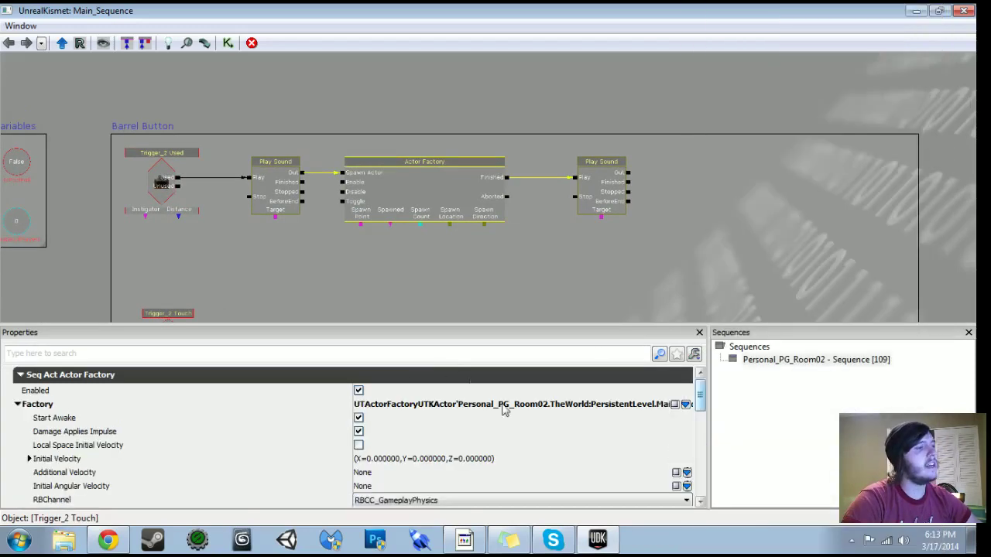
Search UDKGame's static meshes in the Content Browser for "barrel" and select RemadePhysBarrel.
key(super+Left)
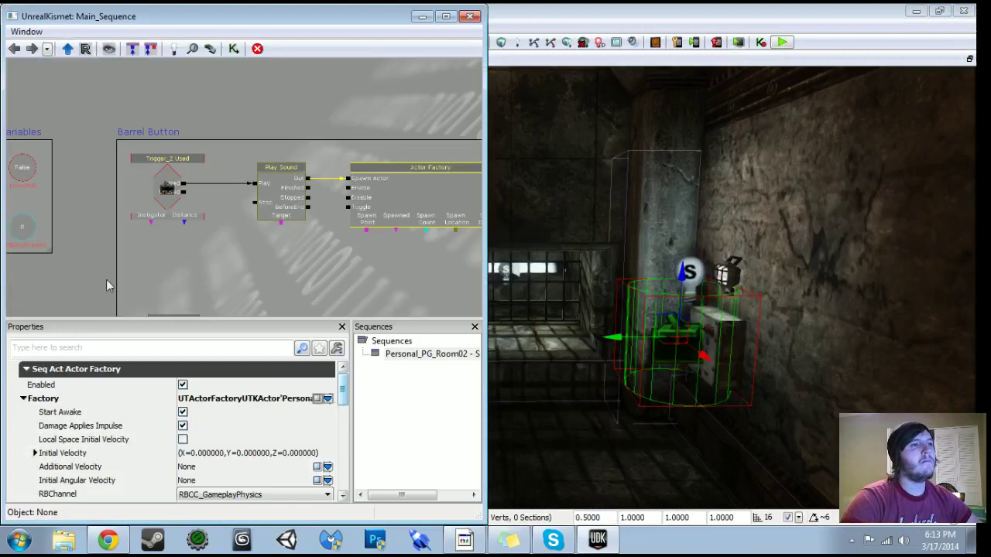
click(419, 18)
click(326, 44)
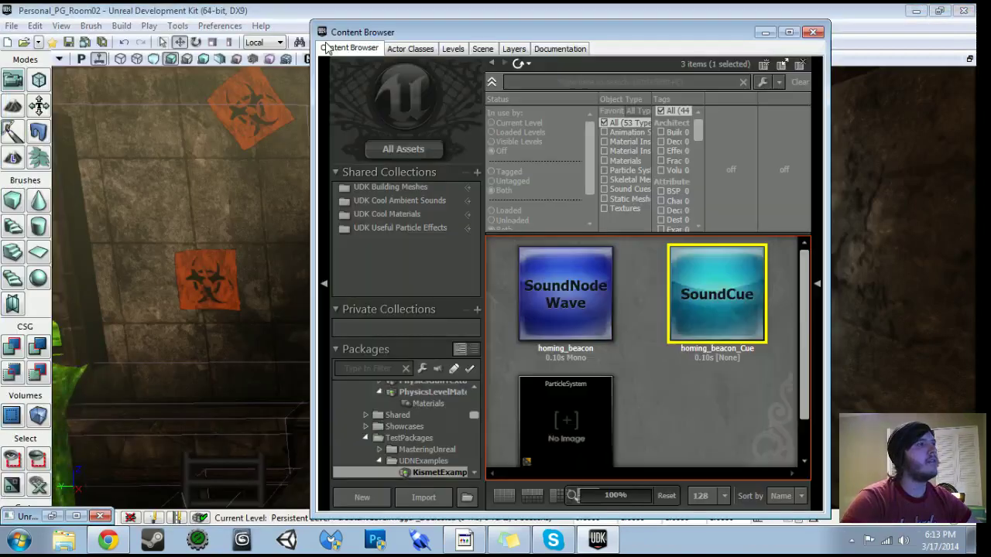
scroll(480, 419, up, 10)
click(376, 398)
click(604, 199)
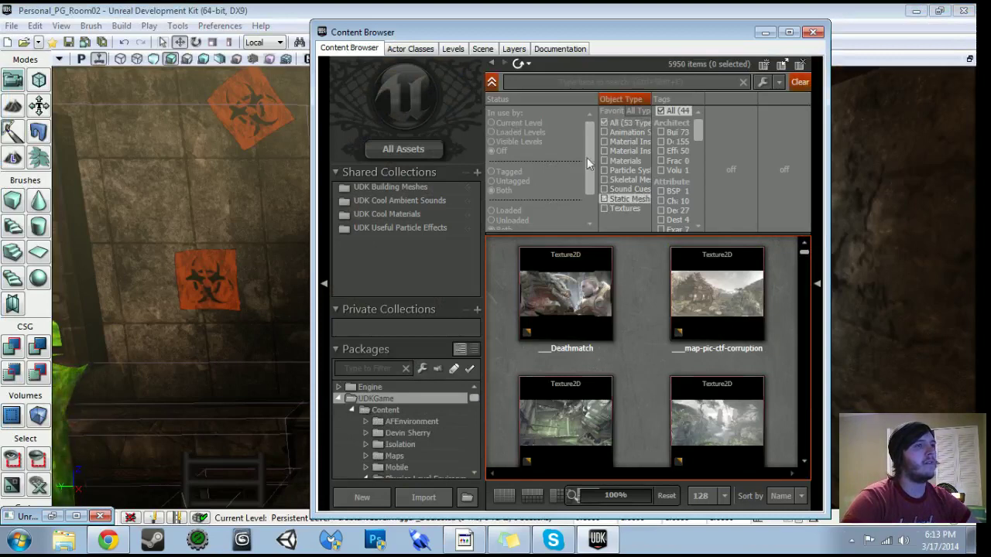
click(508, 81)
text(barrel)
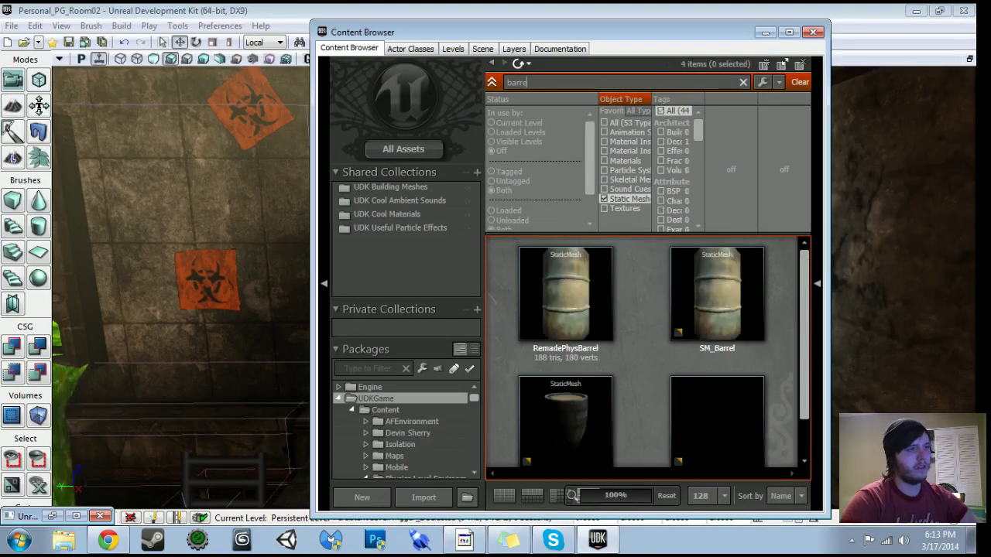
click(571, 296)
Return to Kismet and assign the selected RemadePhysBarrel mesh as the Actor Factory's Static Mesh.
click(813, 32)
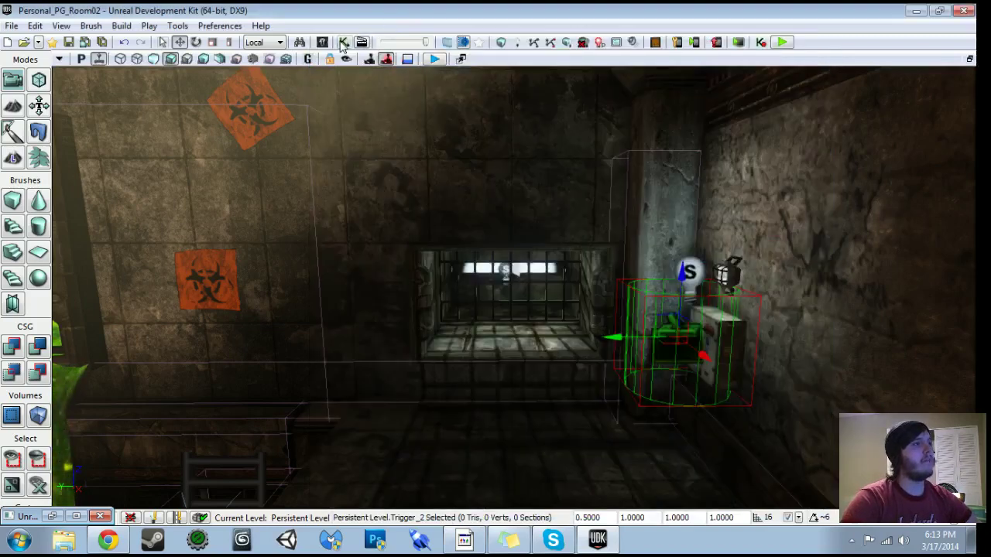
click(342, 44)
click(446, 17)
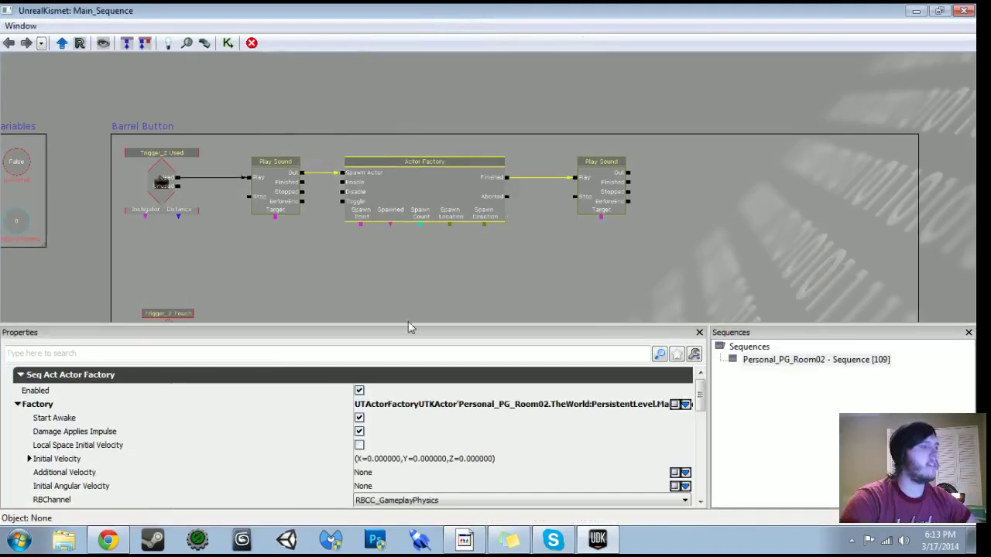
scroll(700, 399, down, 2)
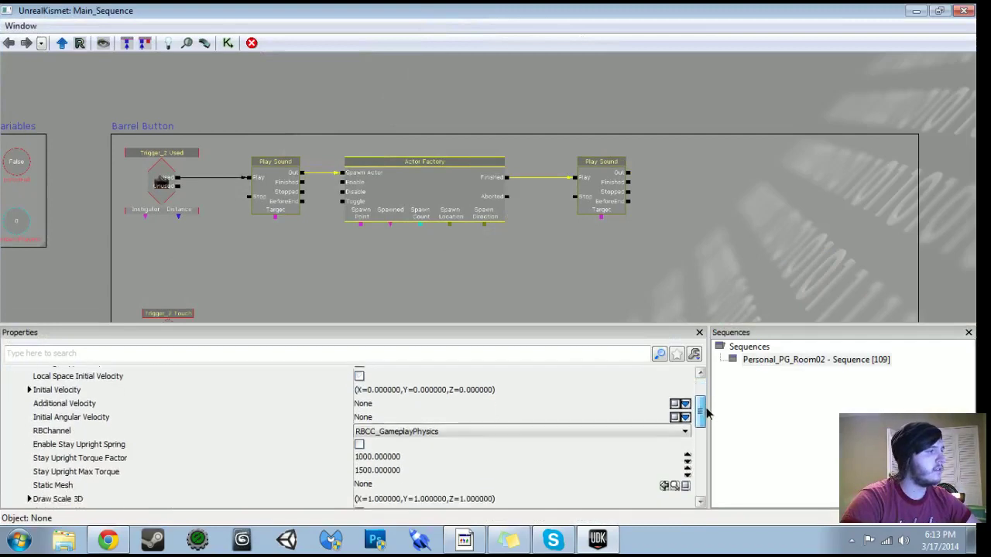
click(664, 466)
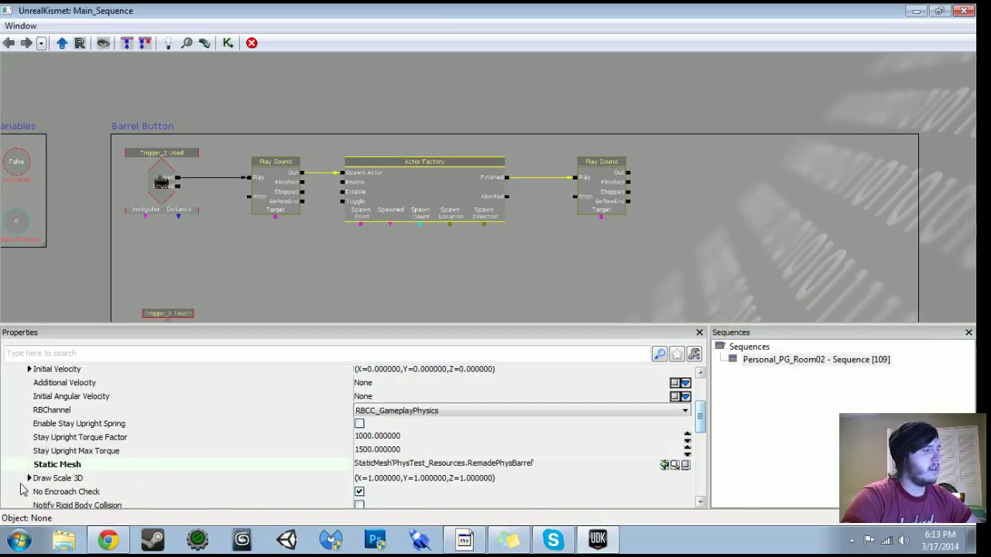
Turn off No Encroach Check in the Actor Factory's factory settings and review its remaining collision options.
scroll(277, 484, down, 1)
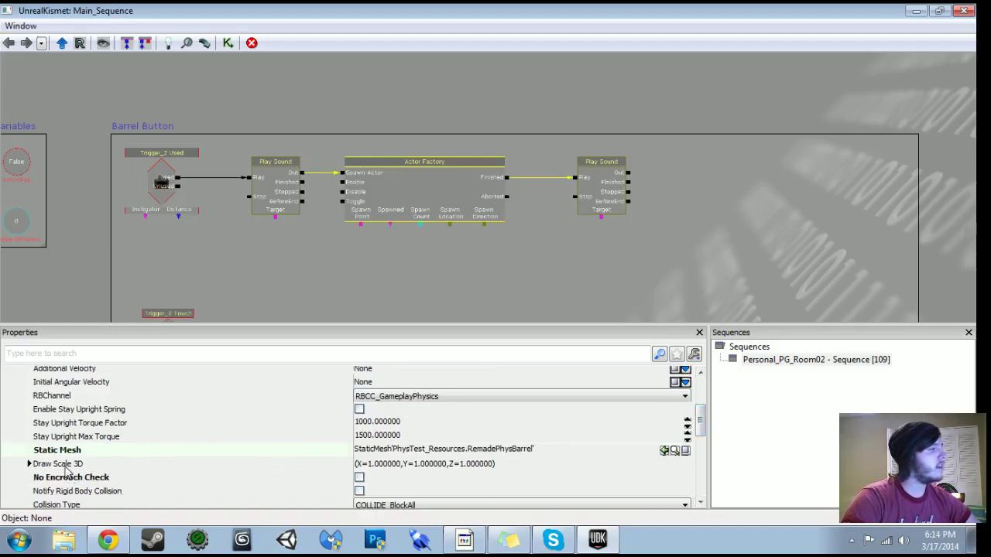
scroll(67, 472, down, 3)
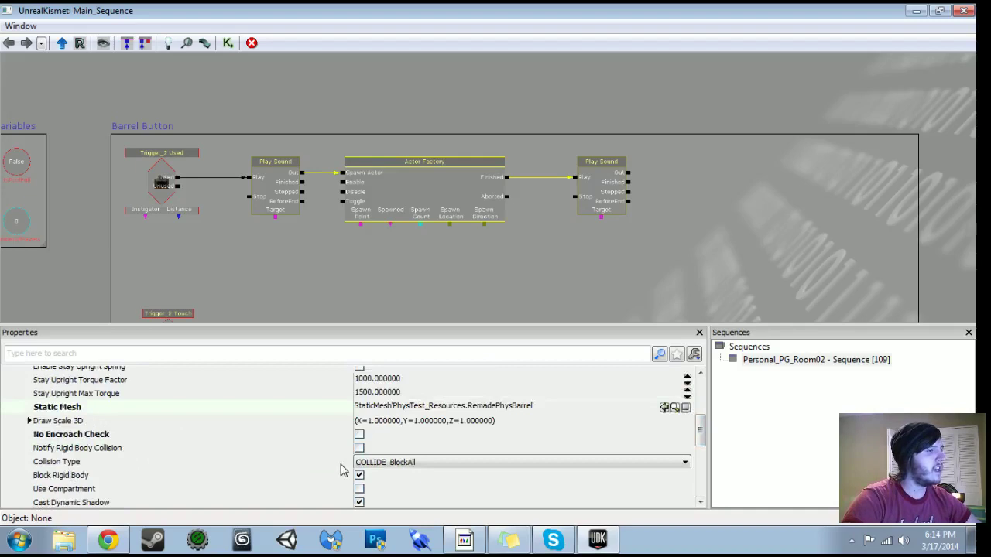
scroll(122, 465, down, 2)
scroll(171, 458, up, 10)
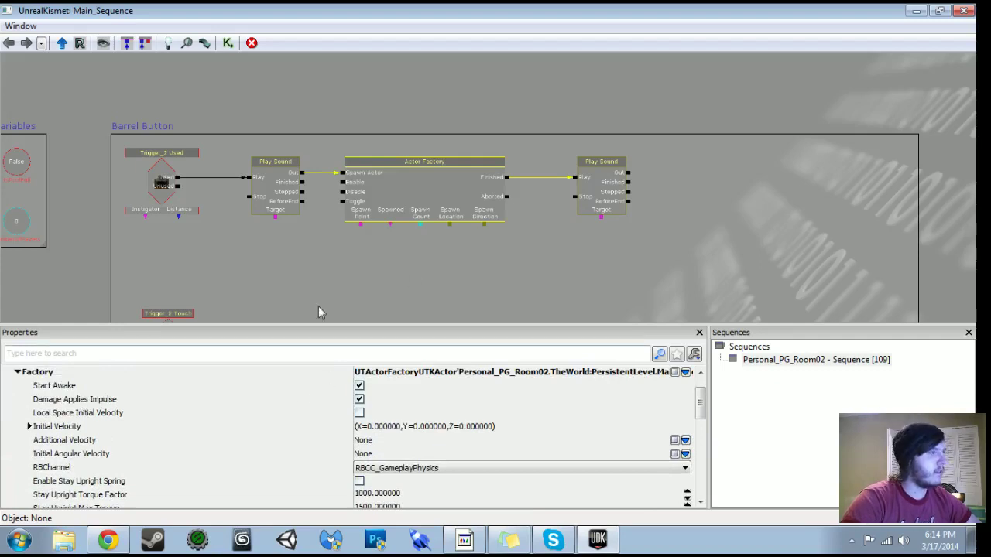
Select the path node in the level and attach it as an object variable to the Actor Factory's Spawn Point.
key(super+Left)
right_drag(596, 372, 592, 434)
click(596, 372)
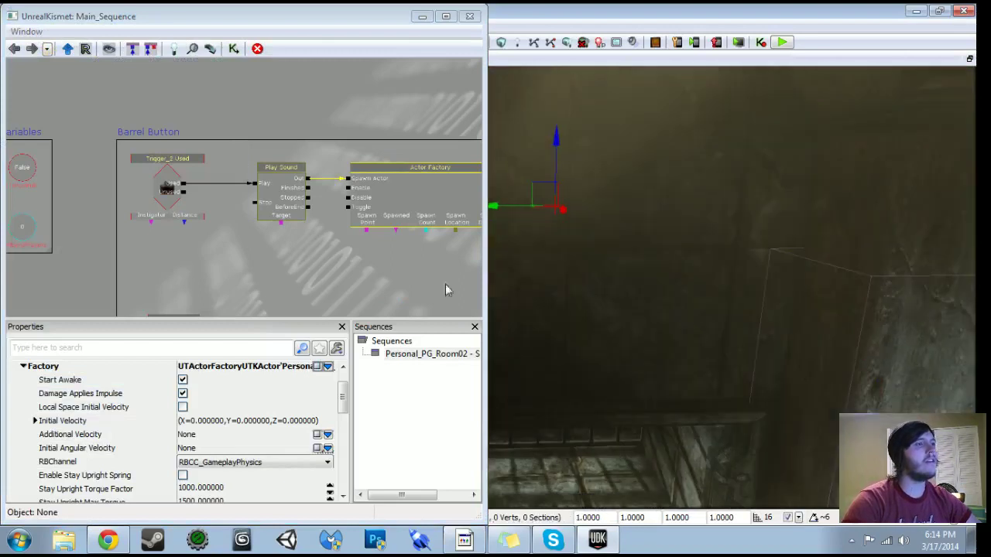
scroll(302, 215, up, 3)
drag(302, 215, 186, 215)
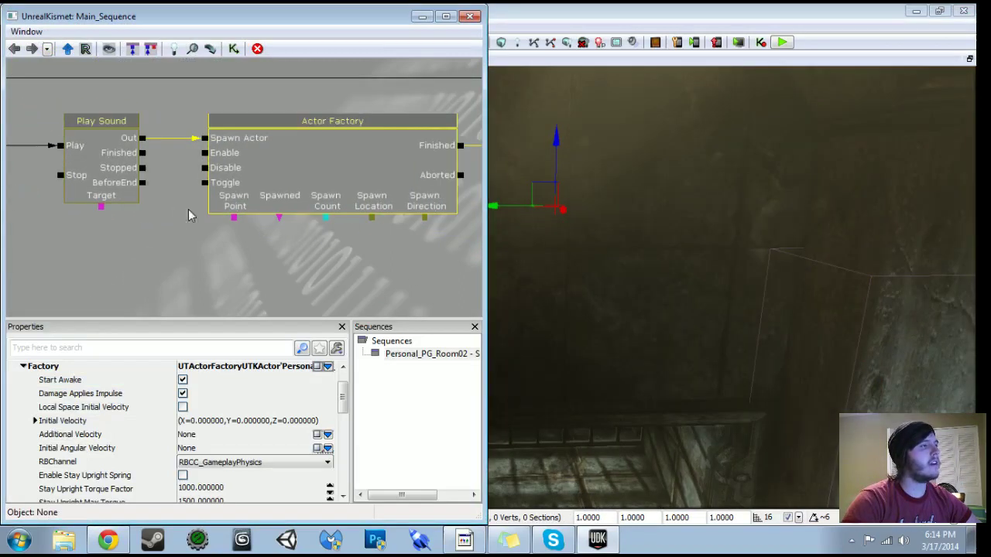
right_click(234, 220)
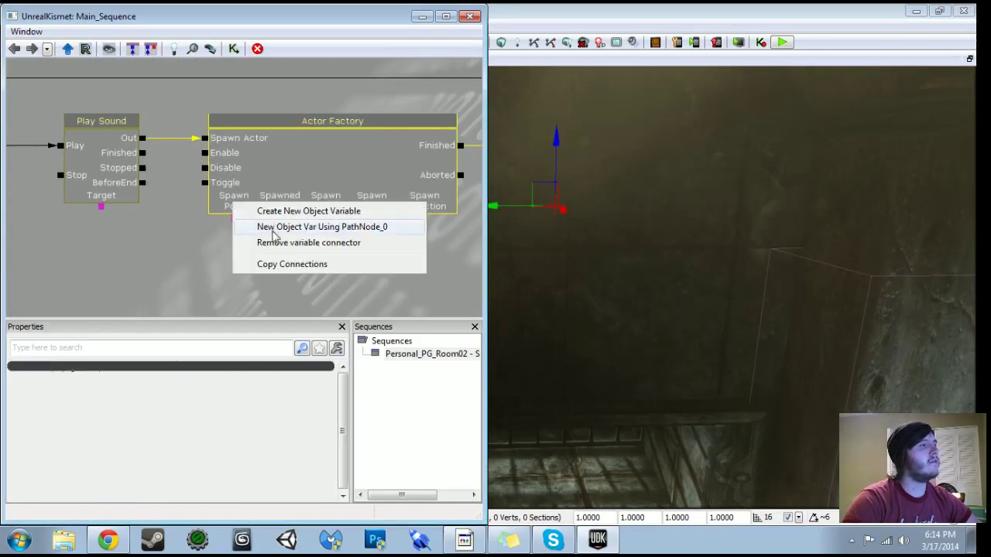
click(274, 229)
scroll(234, 232, down, 2)
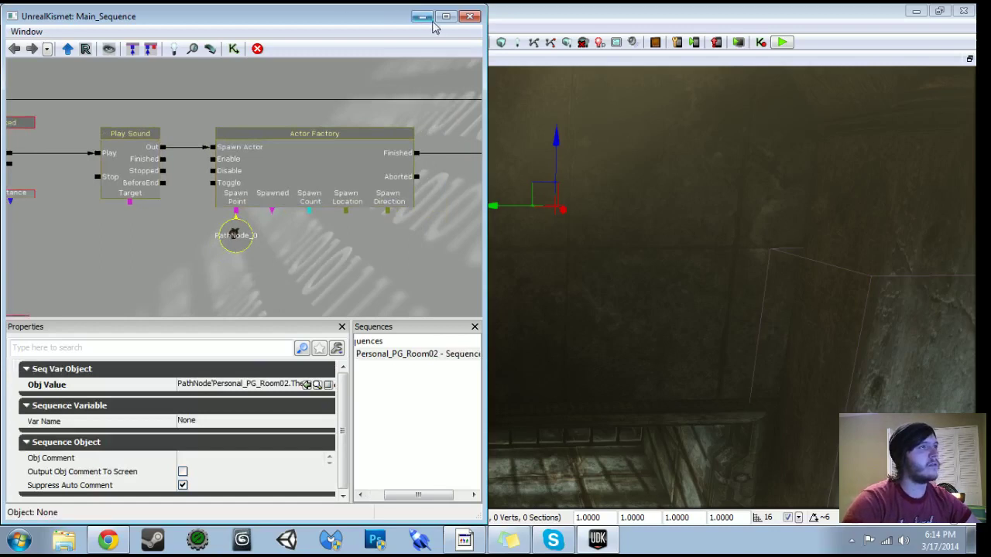
Extend the Variables comment frame downward to make room below the integer variable.
click(446, 17)
scroll(365, 252, down, 4)
scroll(418, 250, up, 3)
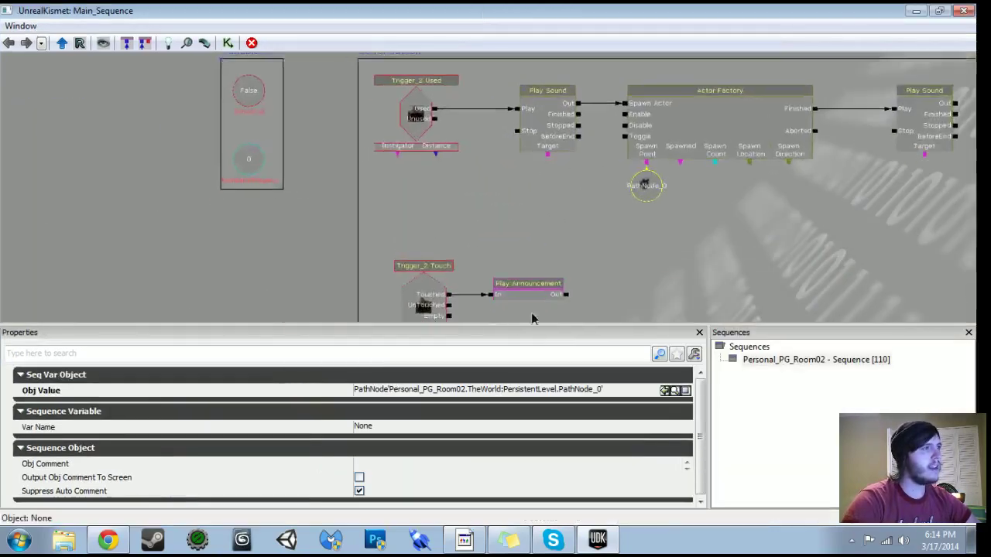
scroll(531, 318, up, 2)
click(332, 232)
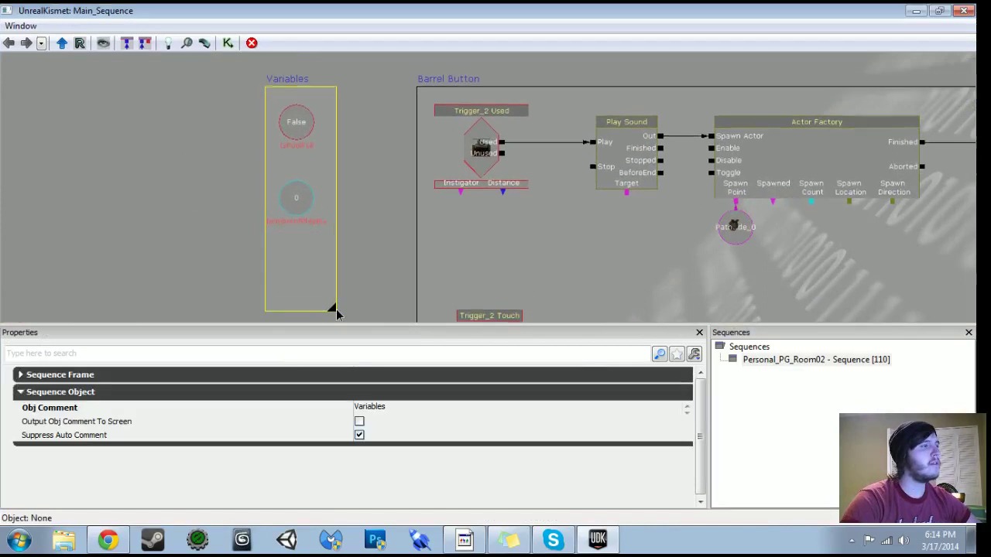
Add an empty object variable below the integer variable in the Variables group.
click(291, 263)
right_click(294, 266)
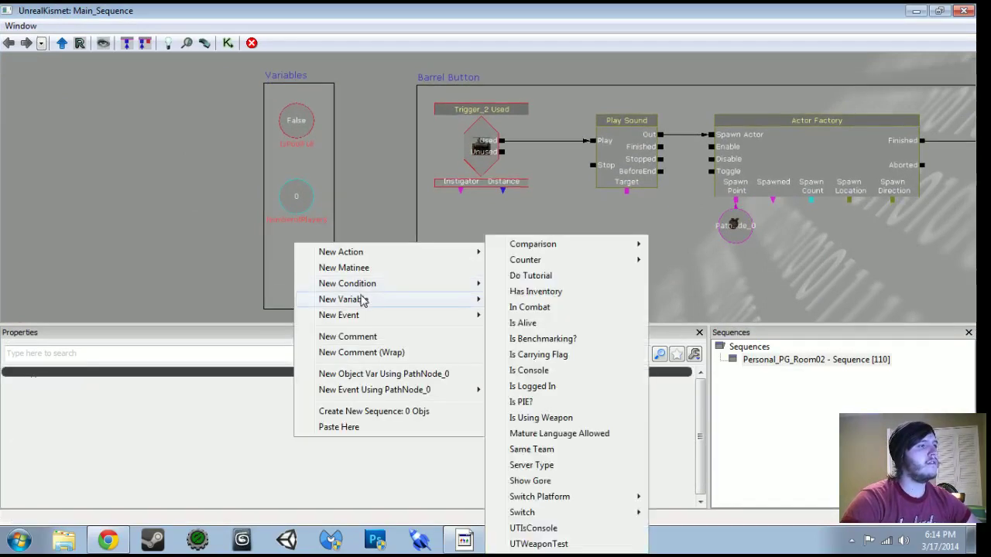
mouse_move(387, 299)
mouse_move(588, 394)
click(701, 395)
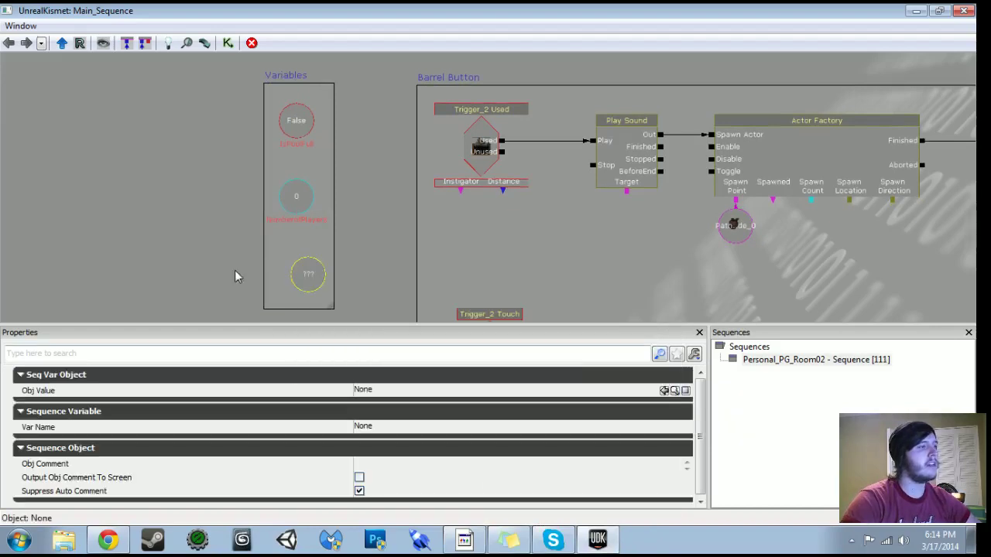
Name the empty object variable in the Variables group Barrel.
click(402, 431)
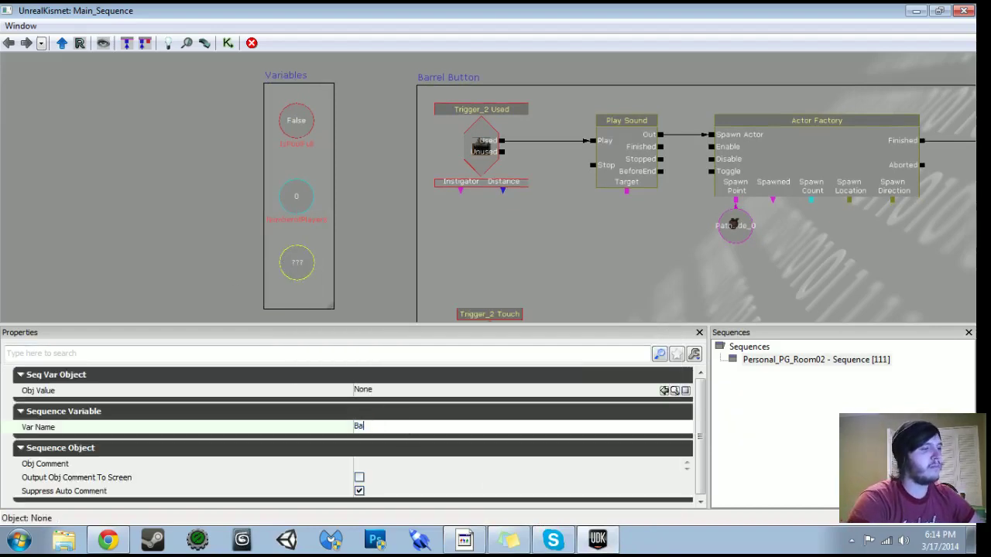
Add a named variable below the Actor Factory with expected type SeqVar_Object and find variable name Barrel.
drag(638, 253, 279, 203)
right_click(465, 188)
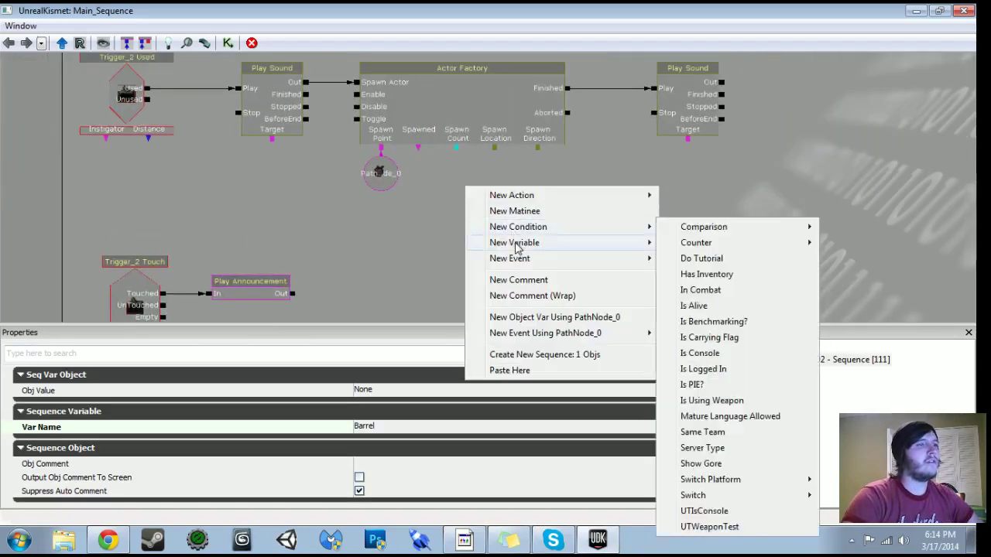
mouse_move(589, 243)
click(687, 321)
click(468, 393)
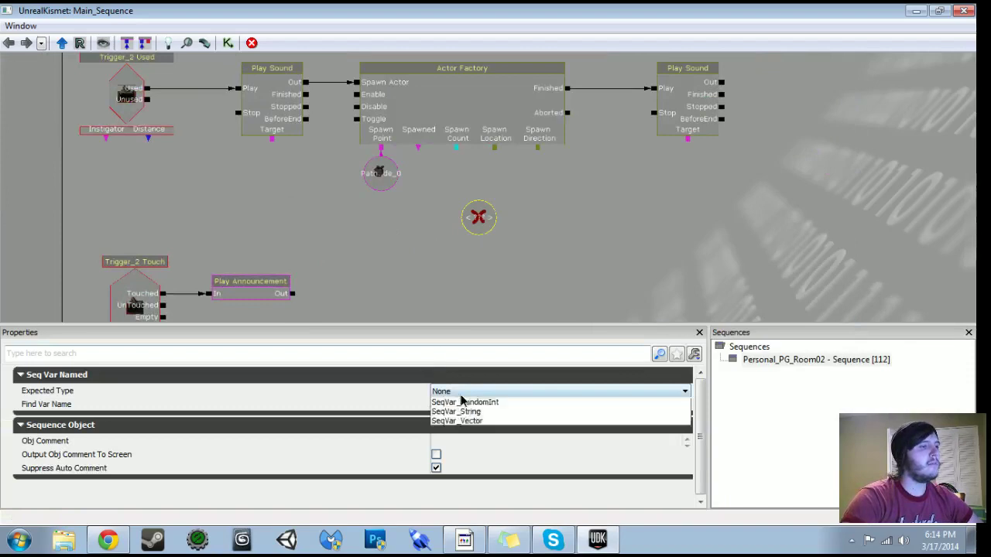
click(467, 471)
click(466, 406)
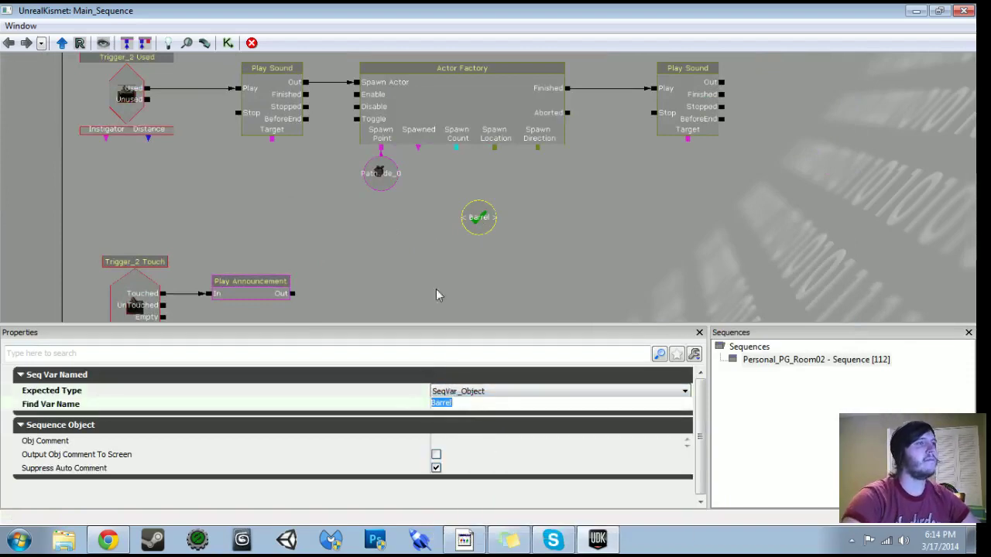
Link the Barrel named variable to the Actor Factory's Spawned connector and place it directly underneath.
drag(422, 147, 431, 184)
drag(477, 220, 428, 194)
scroll(517, 218, down, 2)
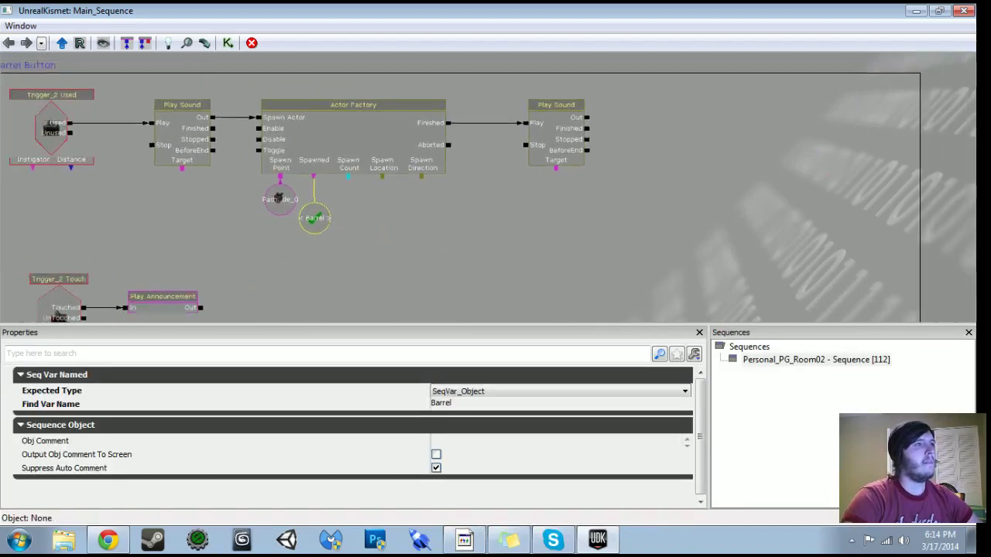
Playtest the level from the room's floor, use the barrel button, and inspect the barrel spawned in the barred wall opening.
click(916, 11)
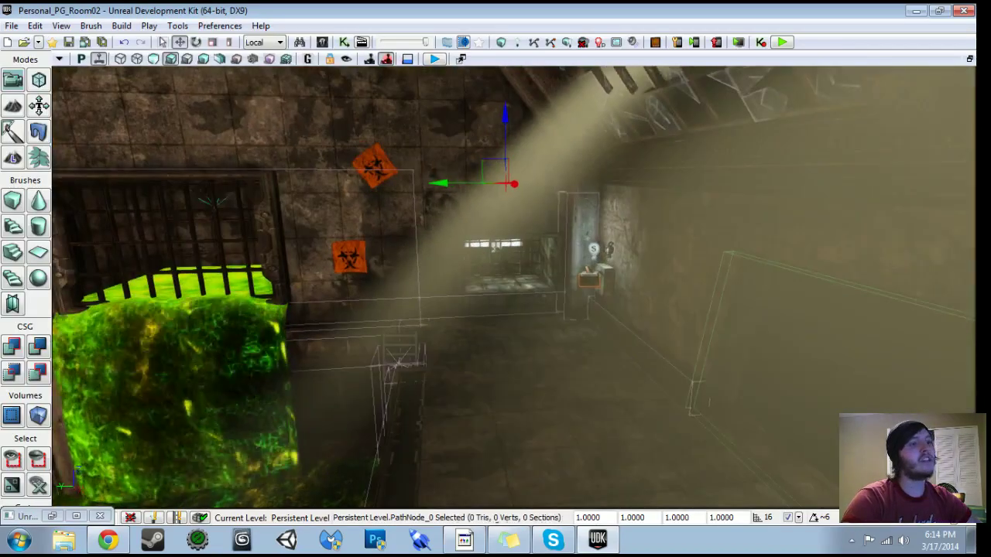
click(501, 437)
right_click(502, 437)
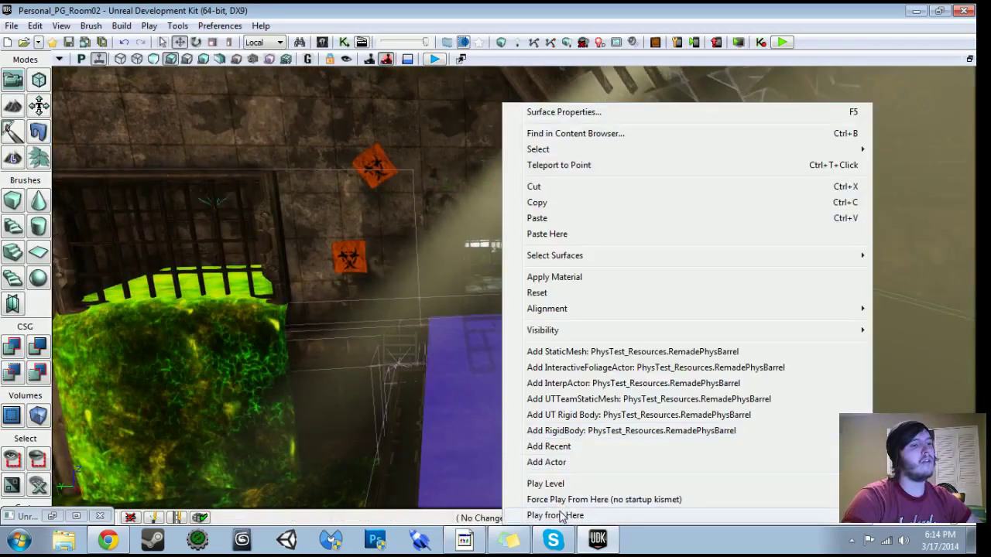
click(556, 515)
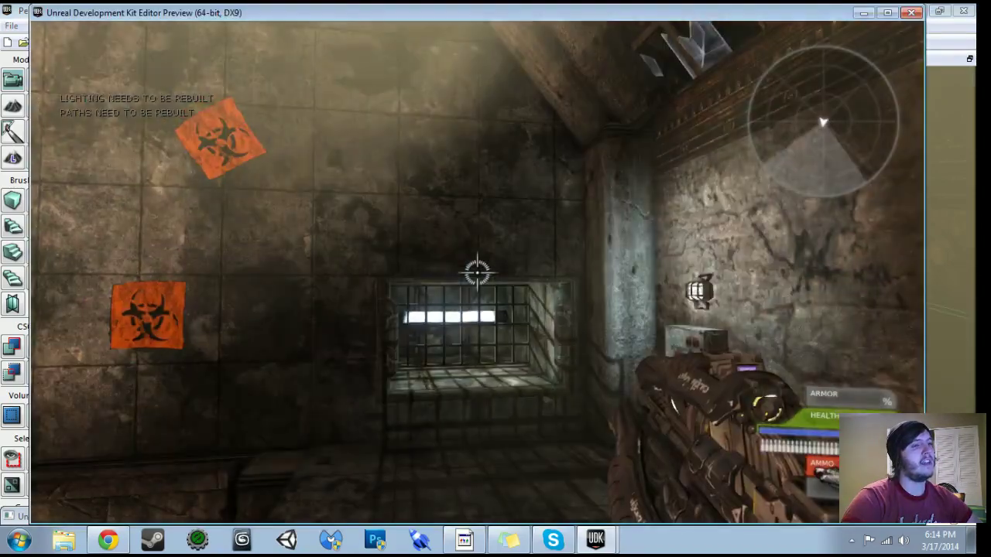
key(w)
key(e)
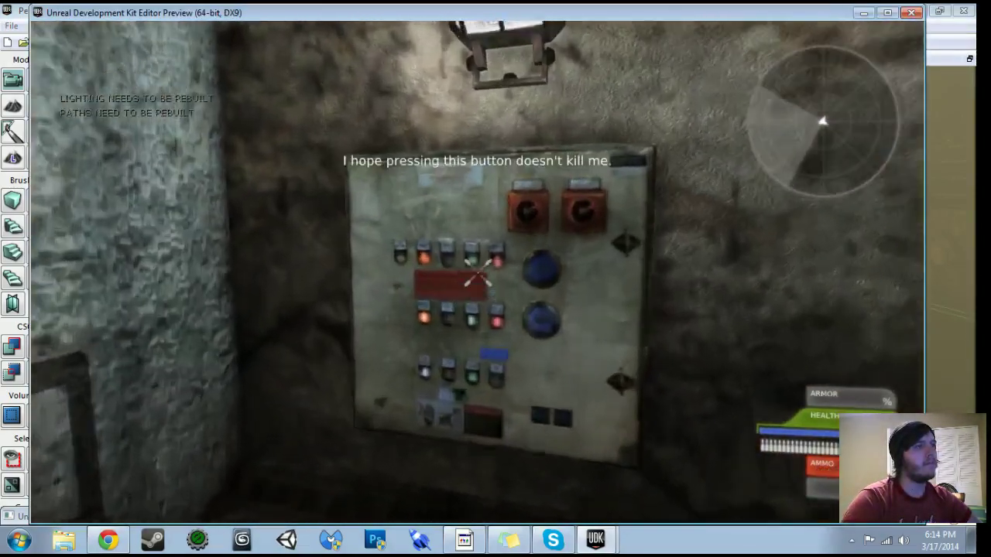
key(s)
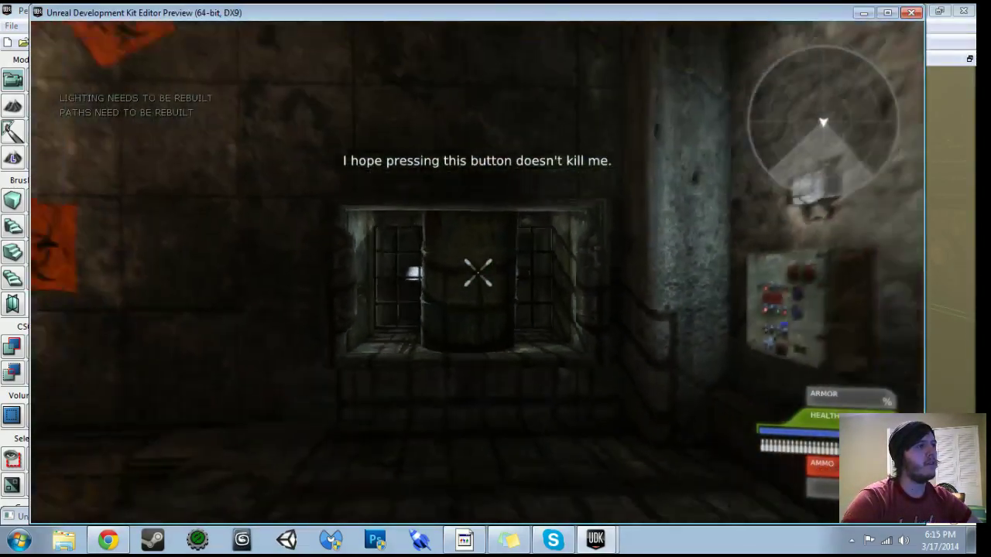
key(w)
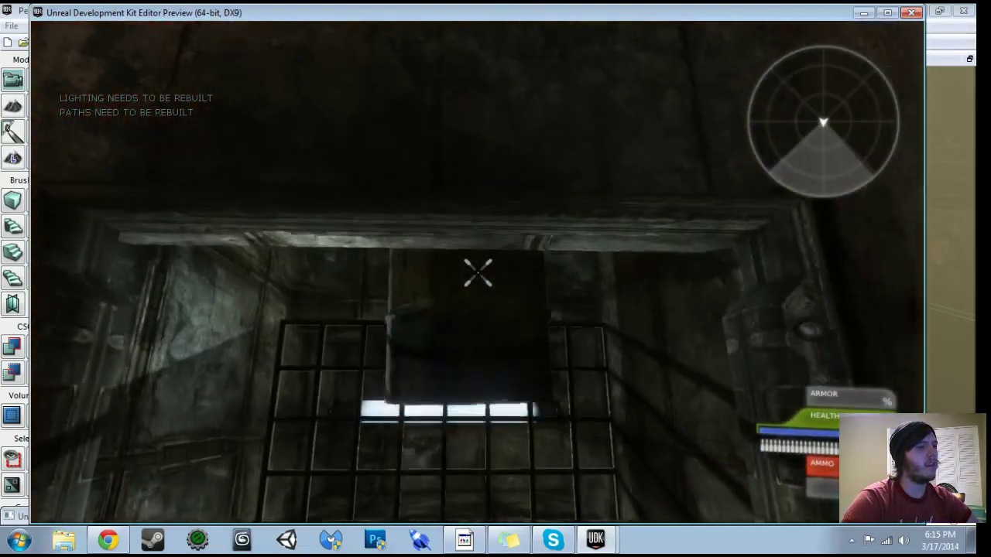
key(w)
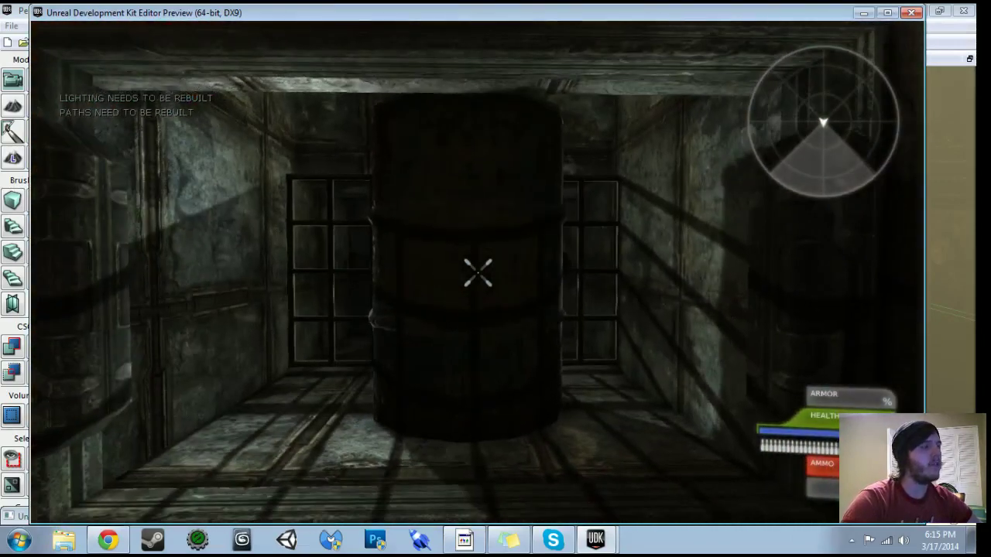
key(Escape)
Reopen Kismet and review the Actor Factory's factory settings, including its static mesh and collision options.
click(362, 42)
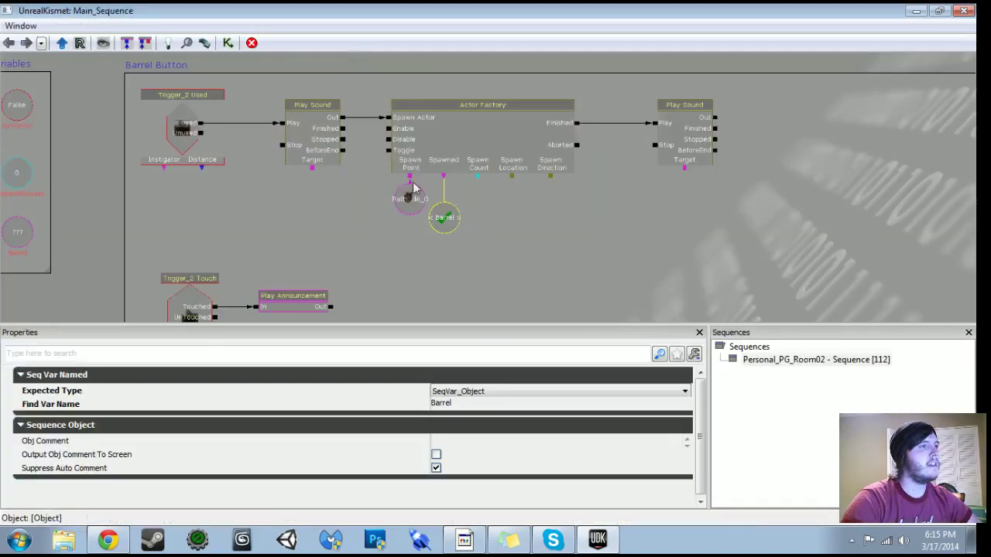
click(458, 138)
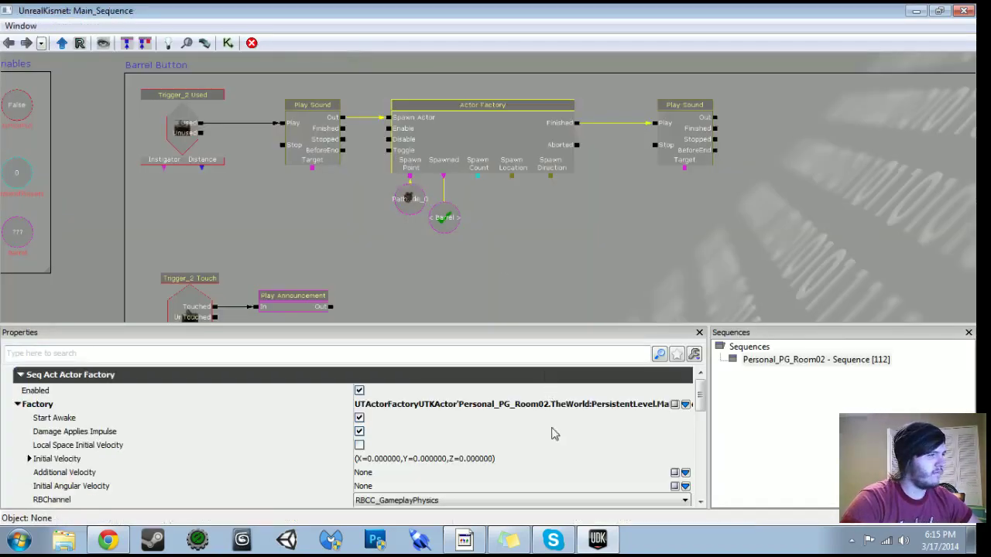
drag(705, 413, 705, 462)
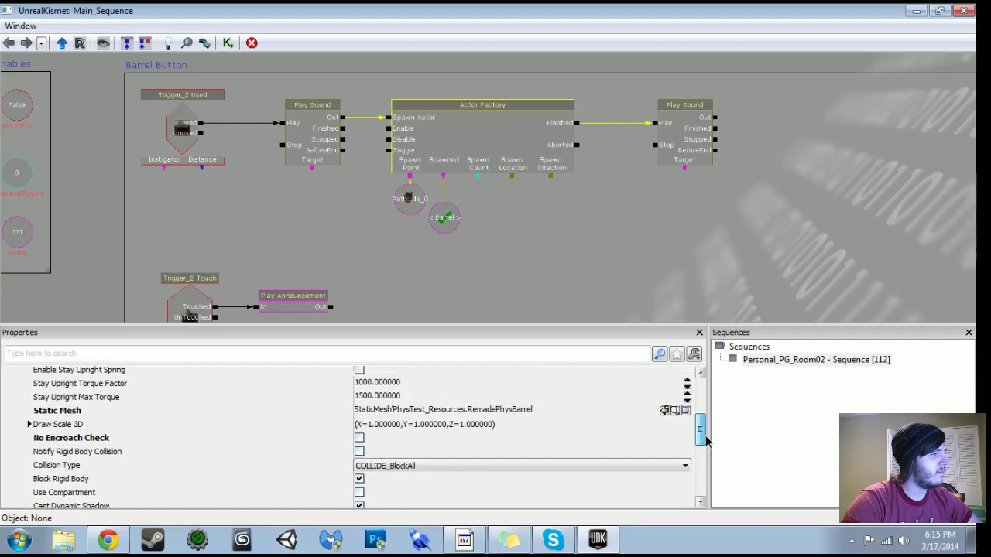
Rotate the path node in the level about 90 degrees around its vertical axis.
click(918, 10)
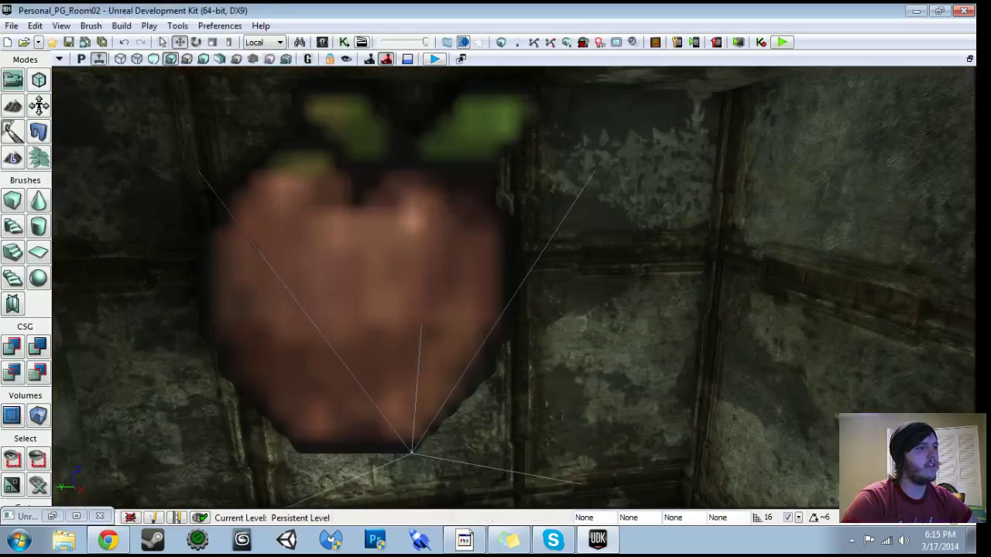
click(465, 325)
key(space)
drag(496, 327, 605, 325)
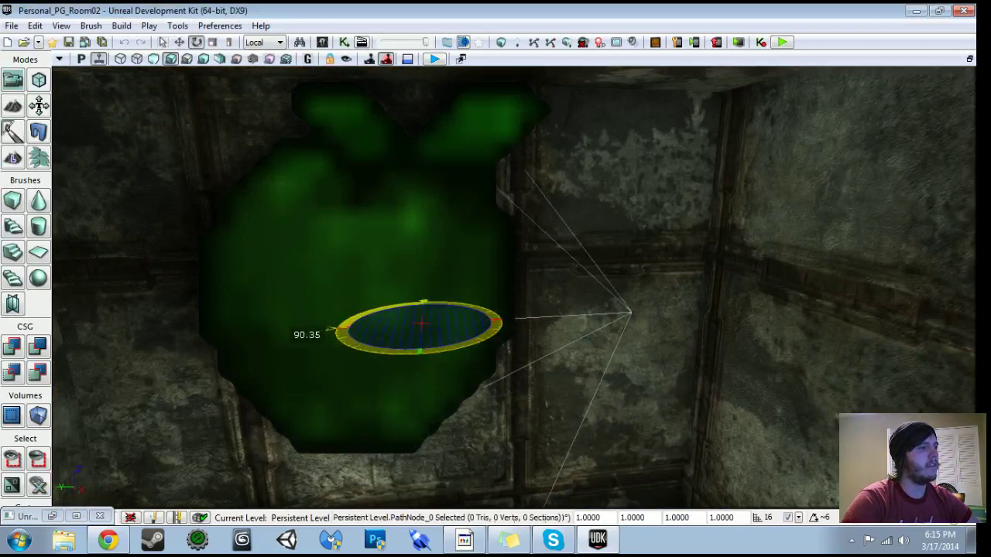
key(space)
Playtest the level again from the room's floor and use the barrel button to spawn a barrel.
drag(572, 325, 571, 422)
key(space)
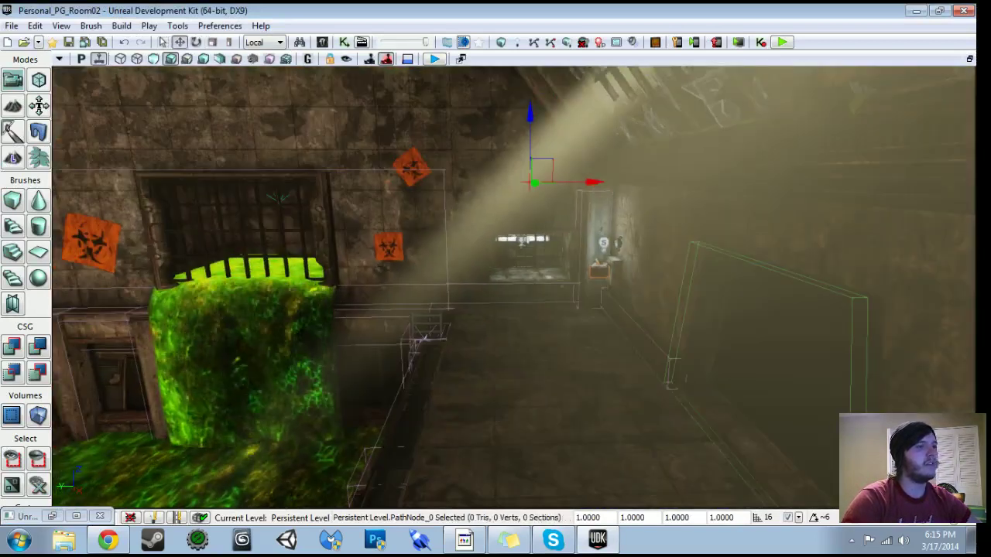
right_click(572, 423)
click(631, 515)
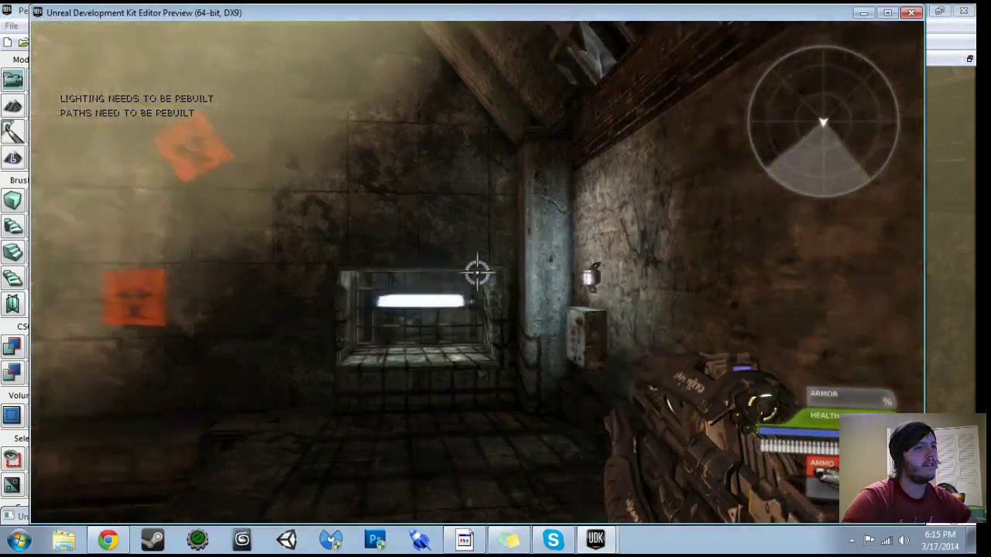
key(e)
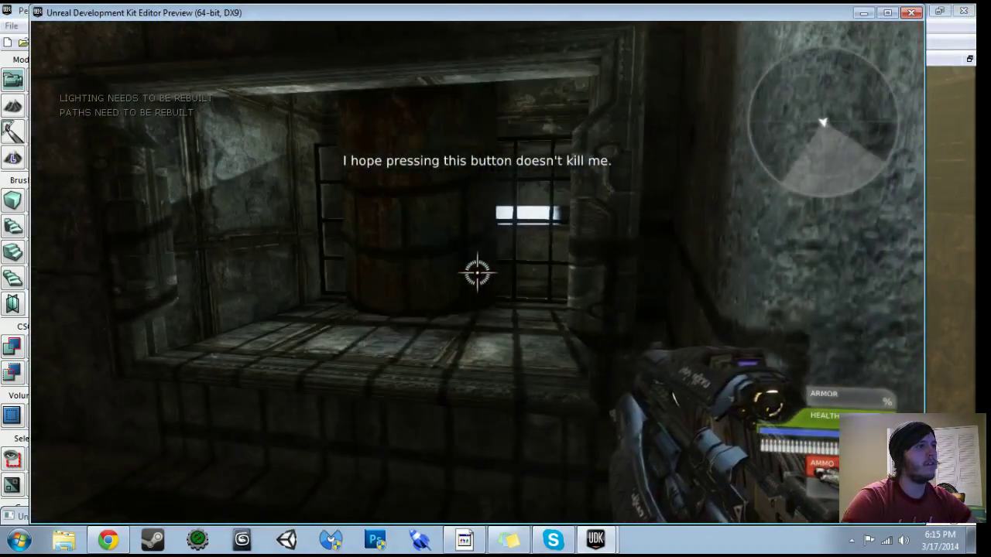
Switch to weapon 1, try to pull the spawned barrel out through the wall opening from different angles, and end the playtest.
key(1)
key(d)
key(a)
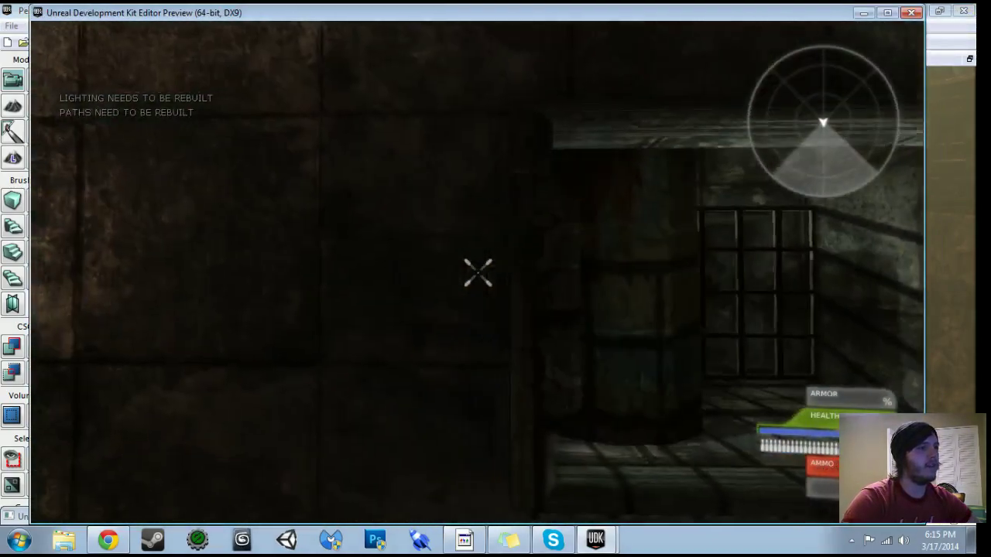
key(d)
key(d)
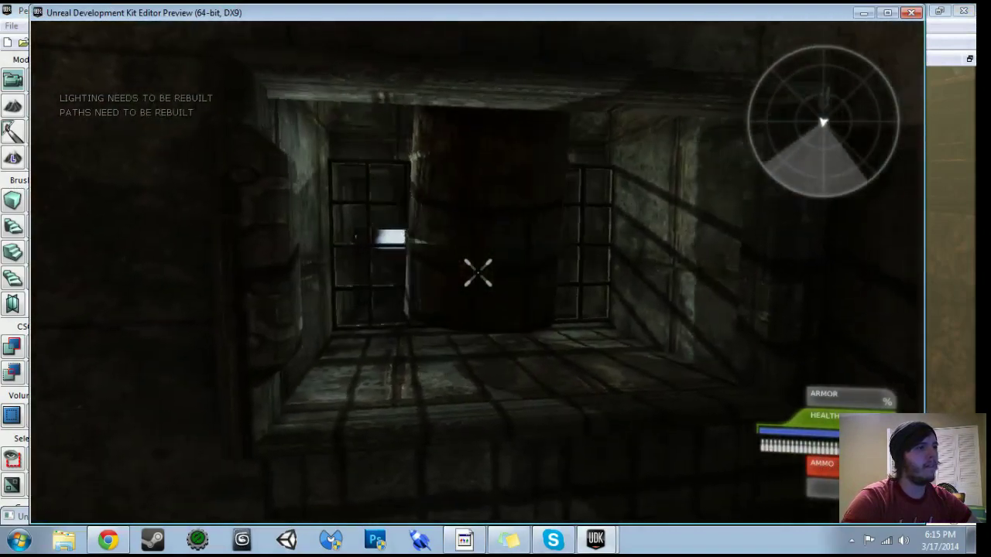
key(d)
key(s)
key(w)
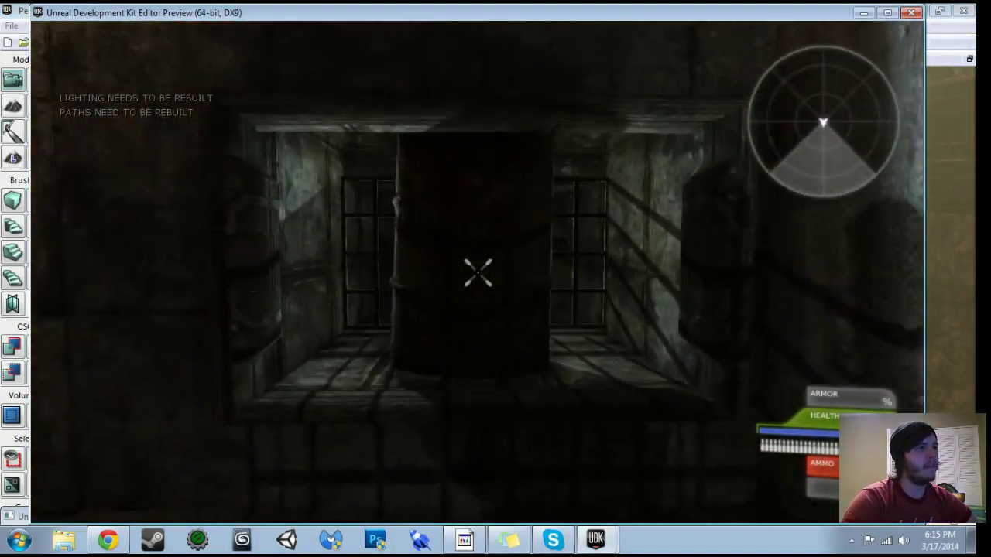
key(a)
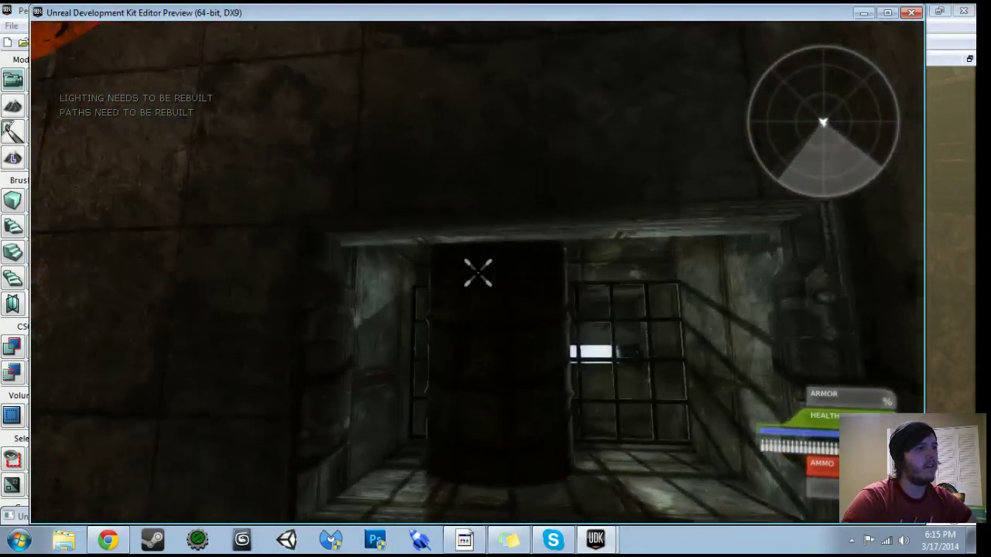
key(a)
key(d)
key(d)
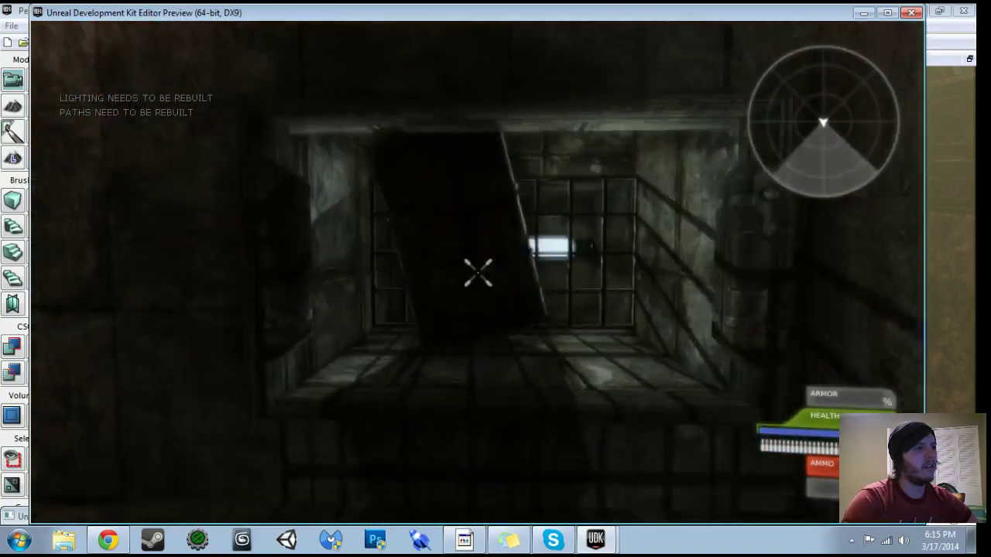
key(w)
key(Escape)
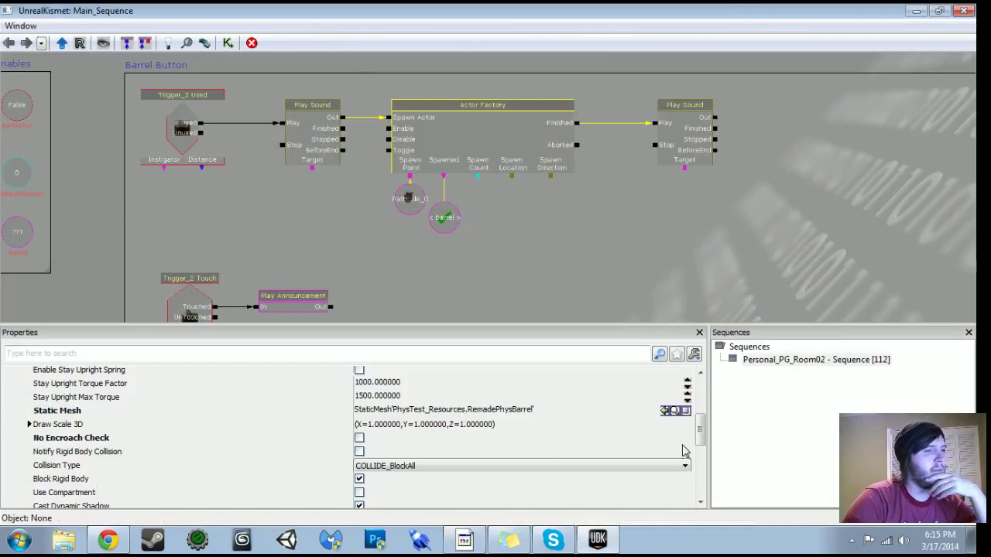
Review the Actor Factory's physics, collision and spawn settings in Kismet and expand the Draw Scale 3D values.
drag(701, 424, 703, 401)
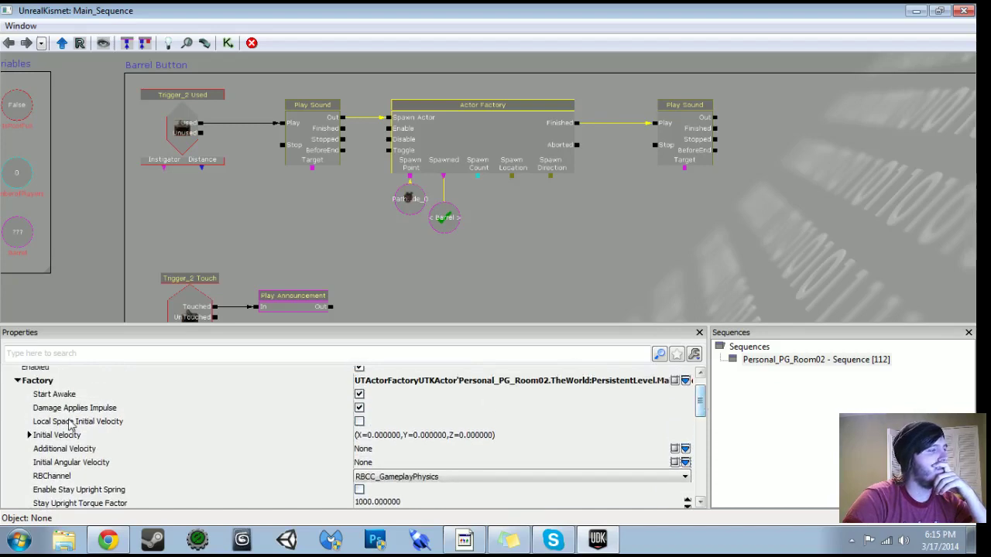
scroll(280, 414, up, 1)
scroll(281, 415, down, 5)
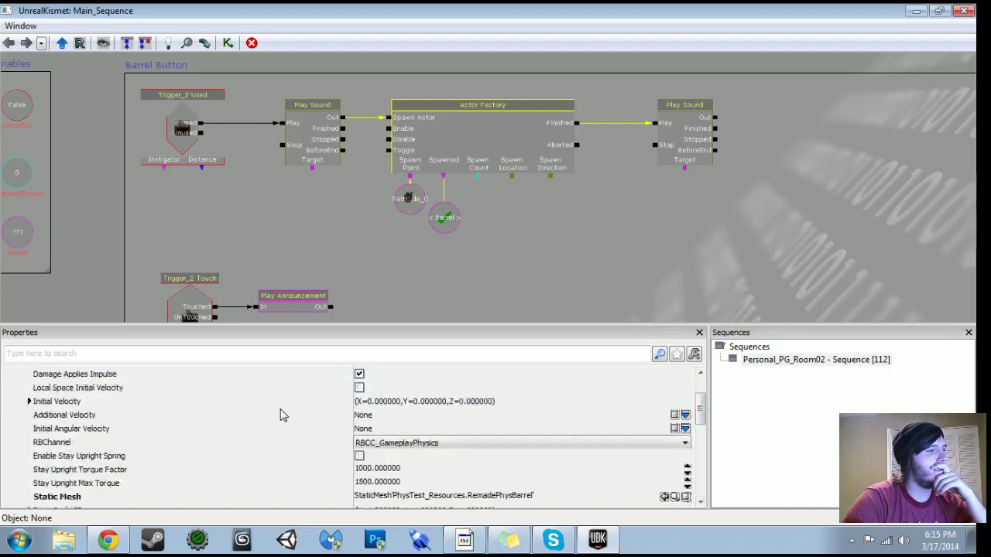
scroll(280, 415, up, 1)
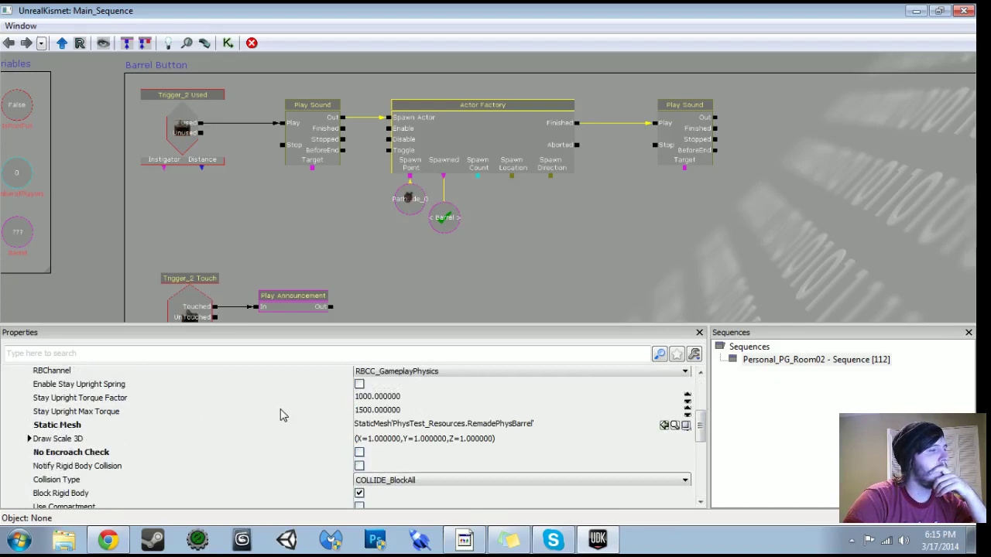
scroll(307, 425, down, 1)
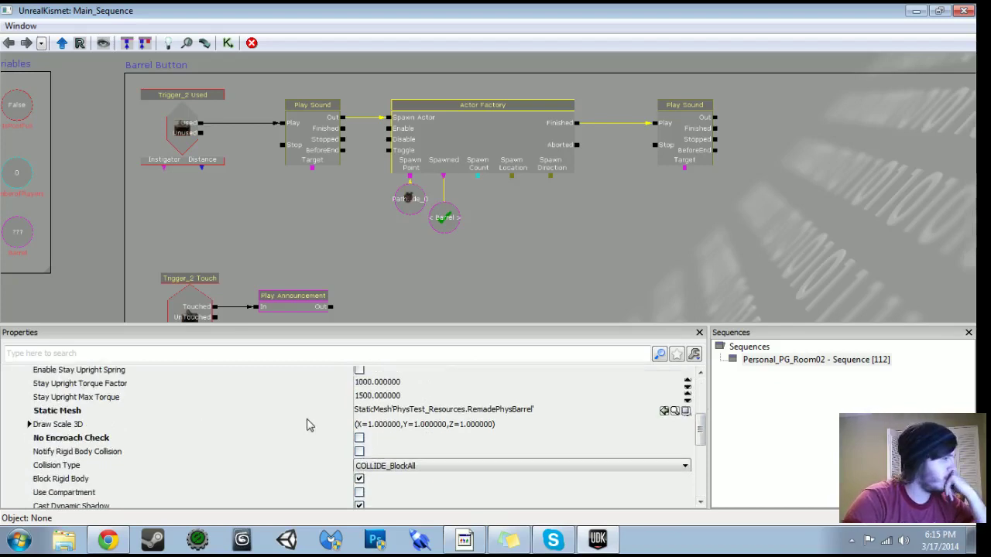
scroll(307, 425, down, 5)
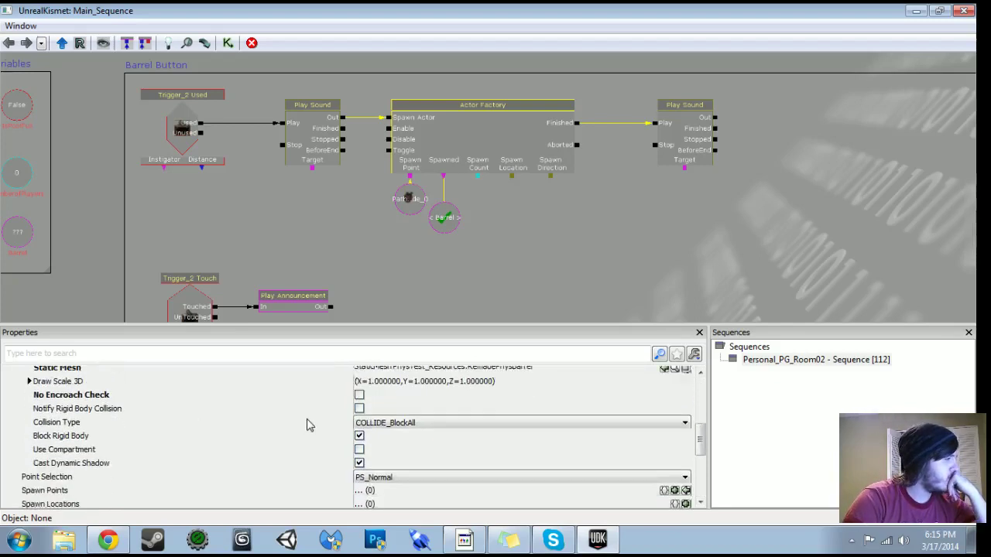
scroll(307, 425, down, 2)
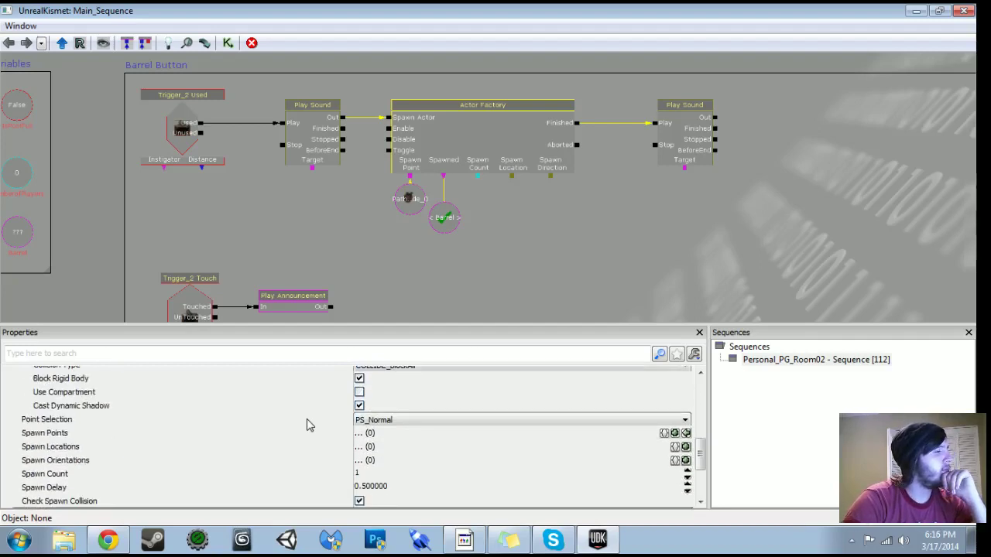
scroll(308, 425, down, 8)
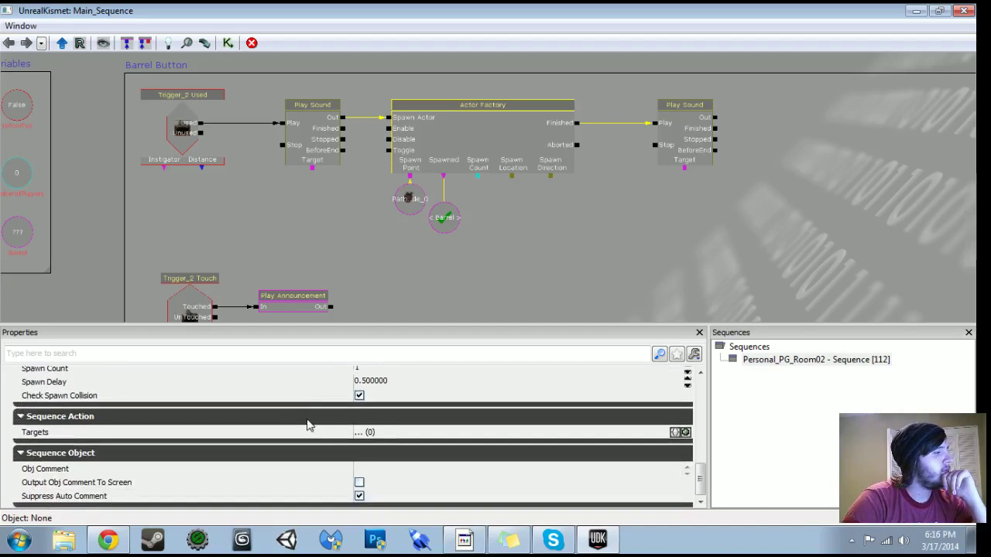
scroll(307, 425, up, 12)
scroll(307, 425, up, 2)
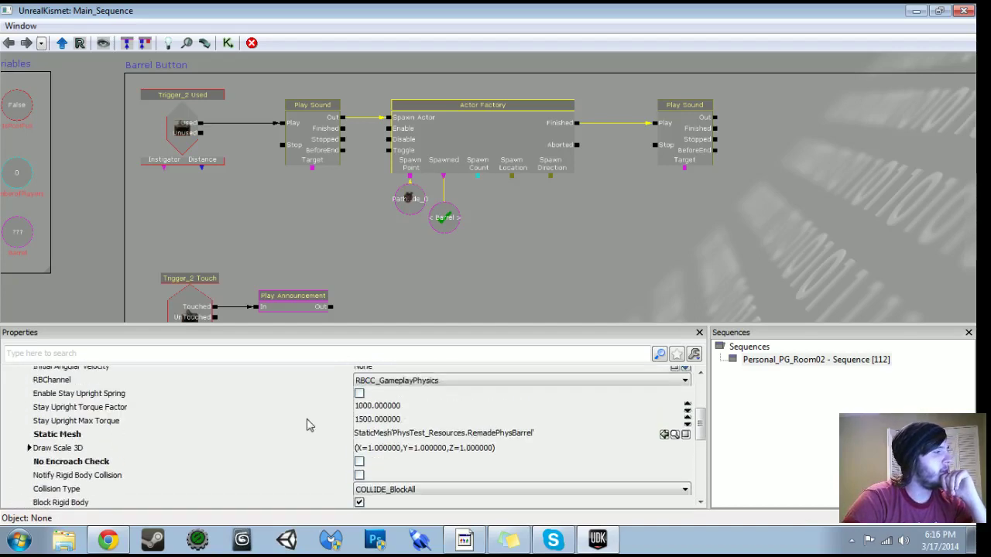
double_click(78, 449)
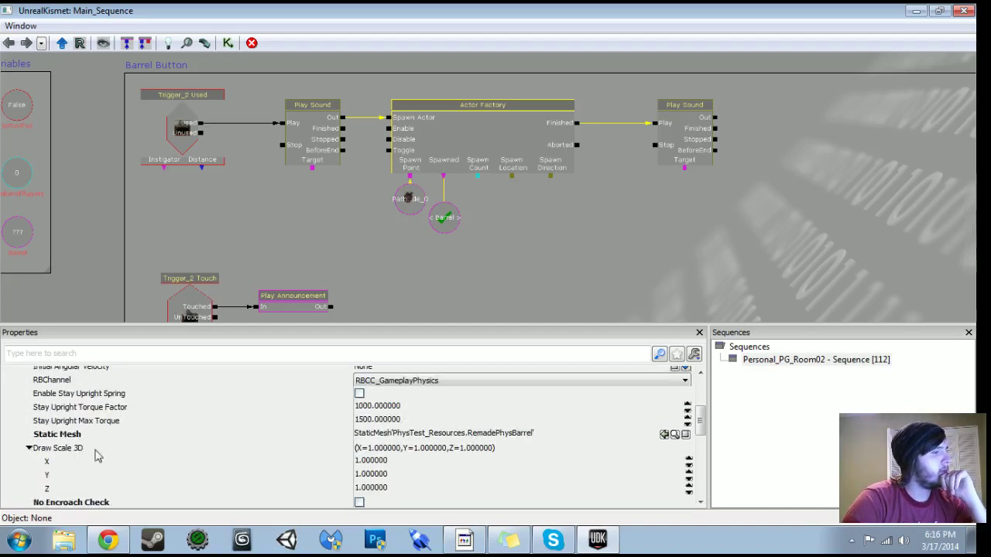
Set the Actor Factory's Draw Scale 3D to 0.85 on the X, Y and Z axes.
click(377, 462)
text(.85)
key(Tab)
text(.85)
key(Tab)
text(.85)
key(Tab)
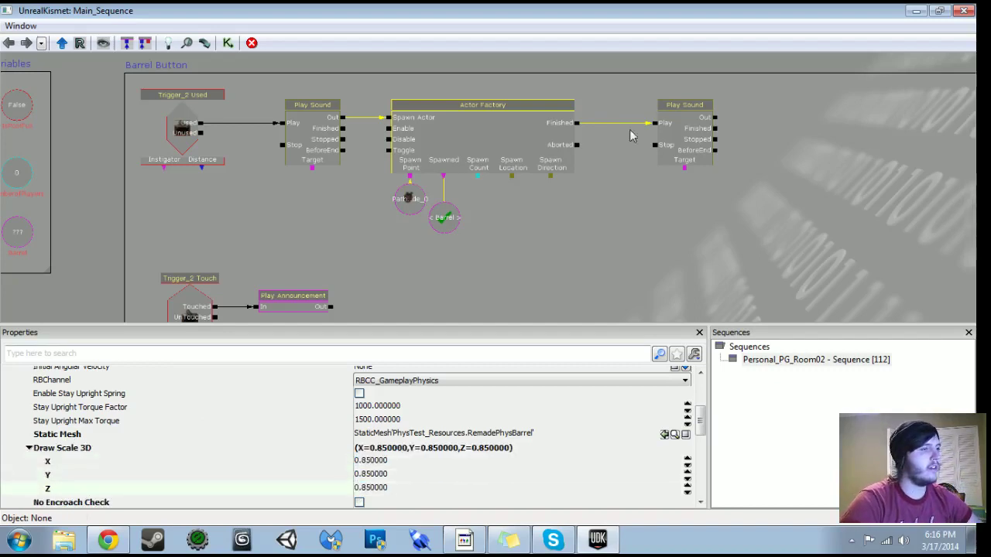
Return to the level, playtest from the walkway floor and spawn a barrel with the barrel button.
click(916, 10)
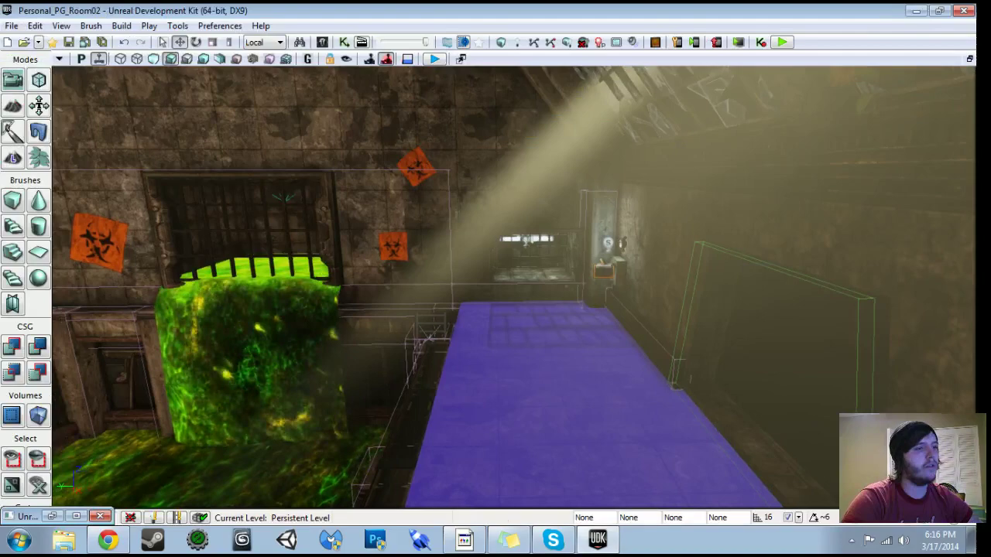
right_click(570, 434)
click(608, 425)
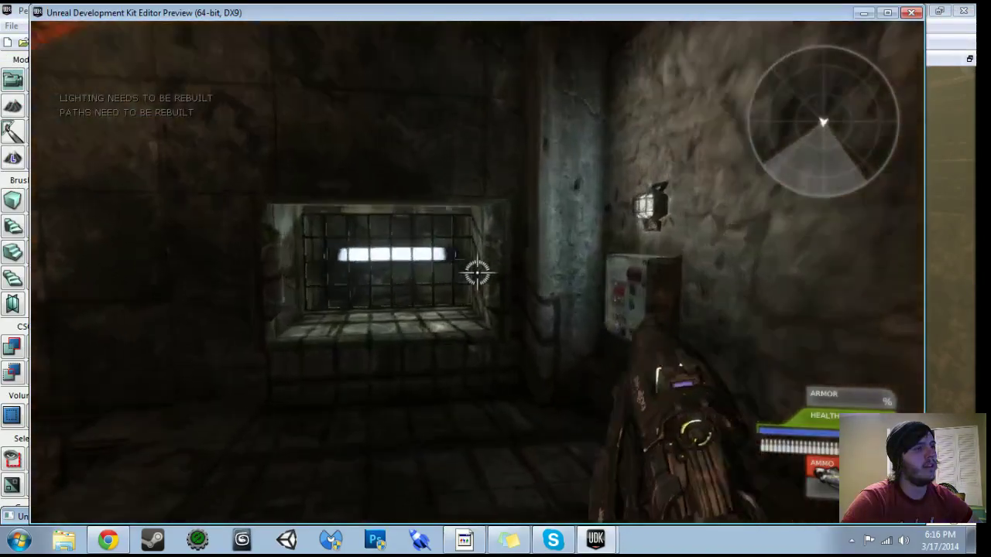
key(s)
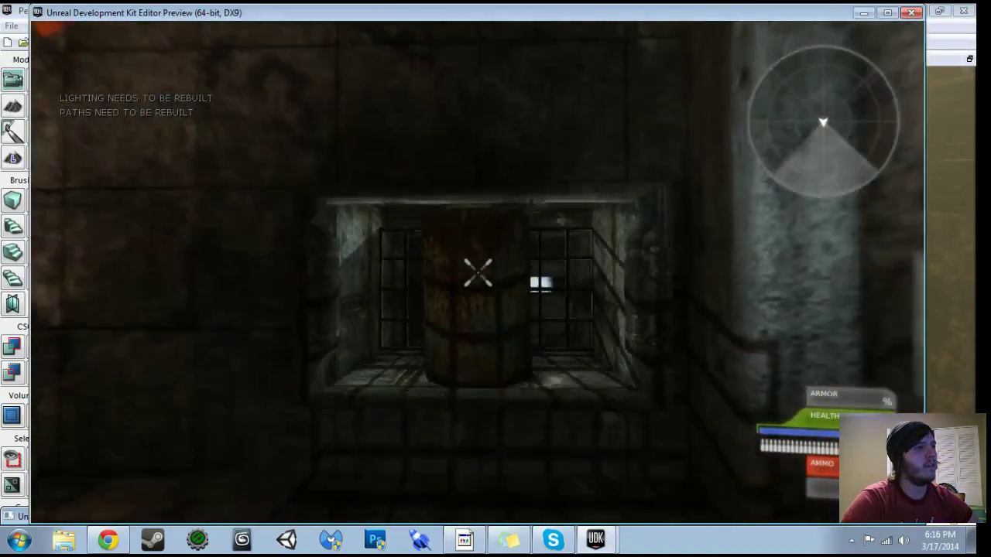
Try to pull the spawned barrel out through the wall opening from several distances and angles, and end the playtest.
key(w)
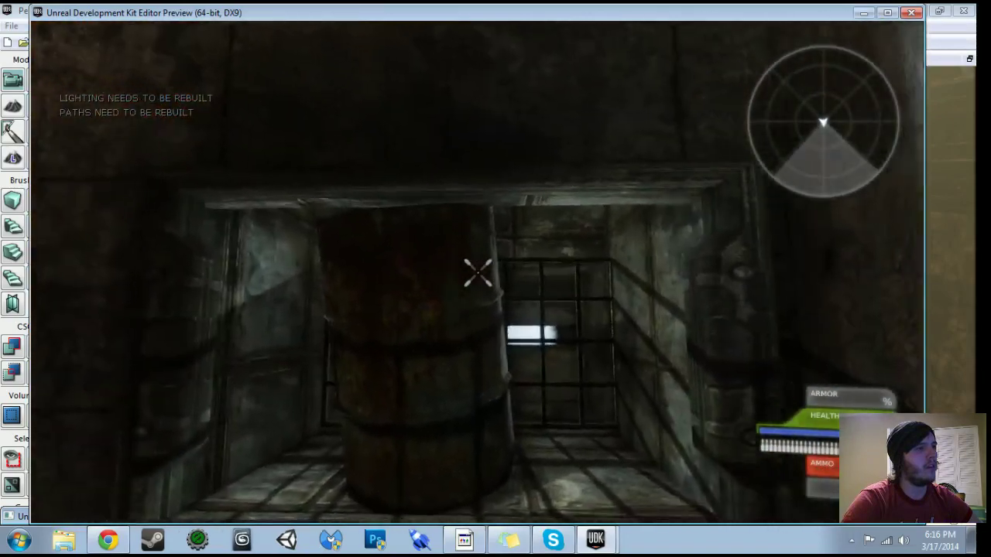
key(s)
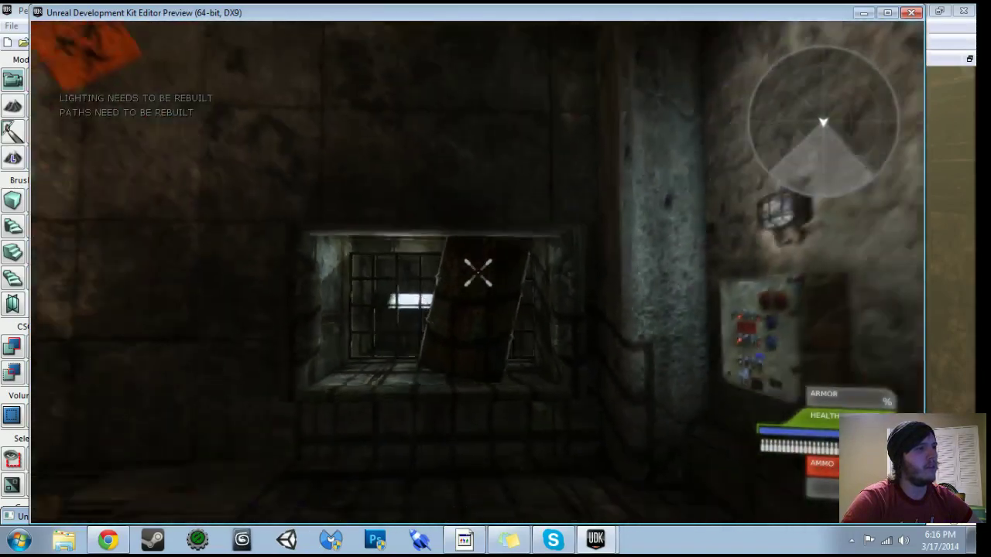
key(w)
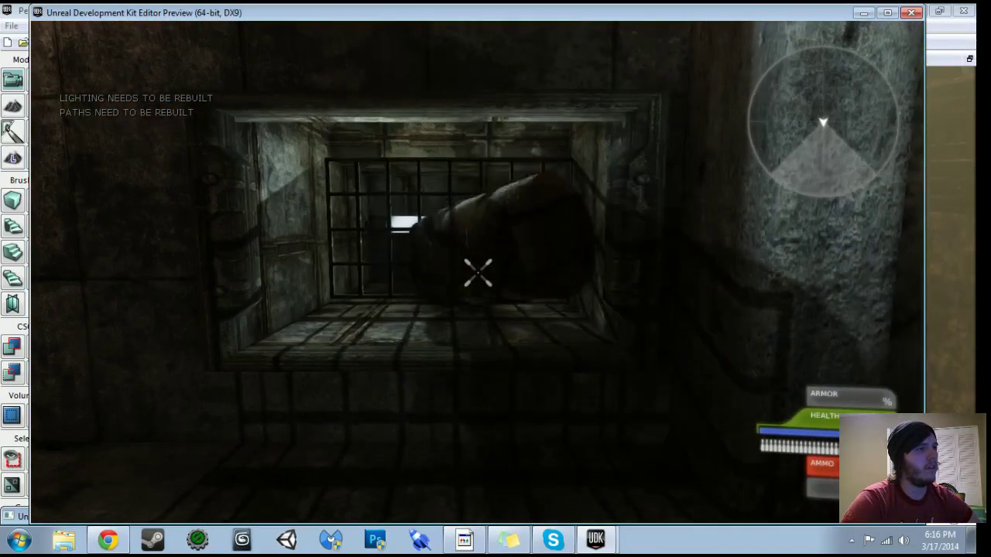
key(s)
key(w)
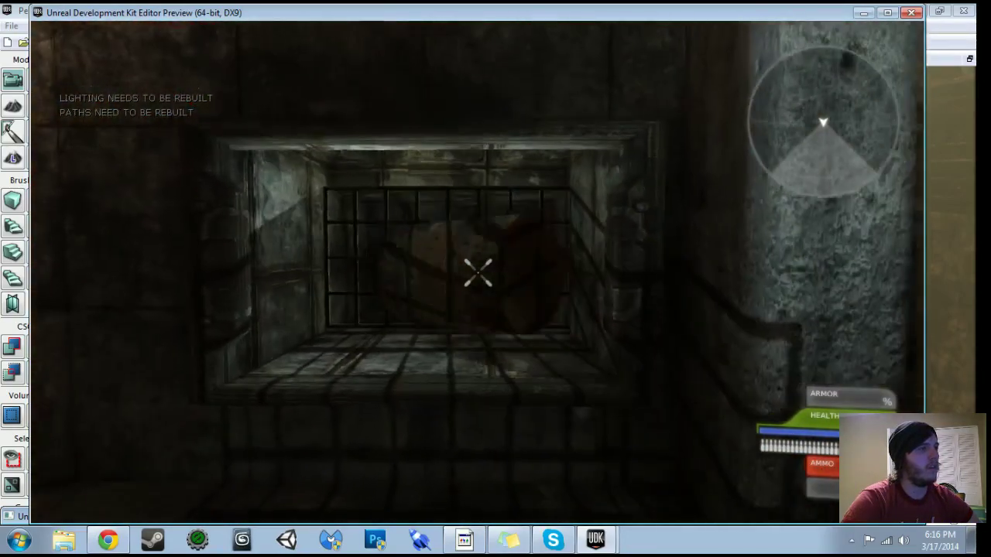
key(a)
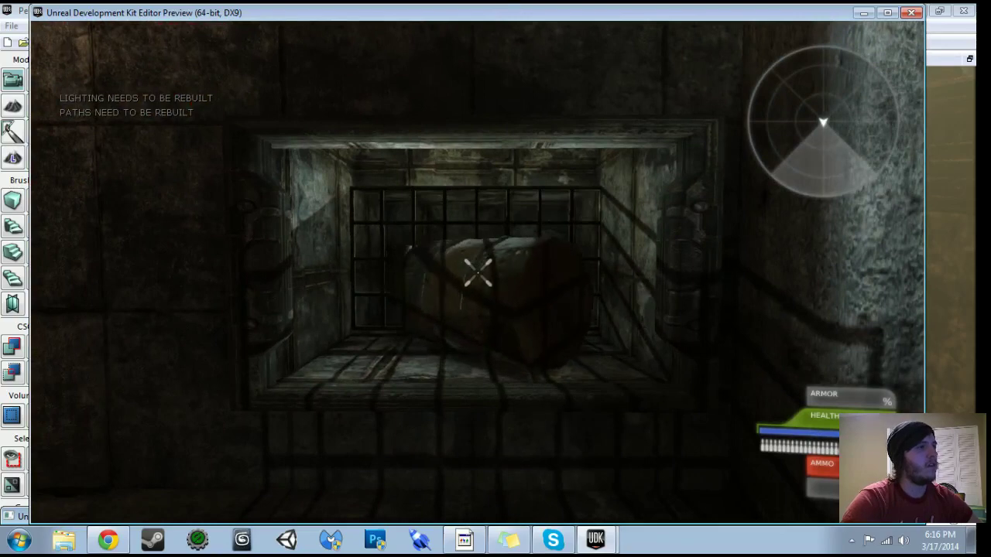
key(Escape)
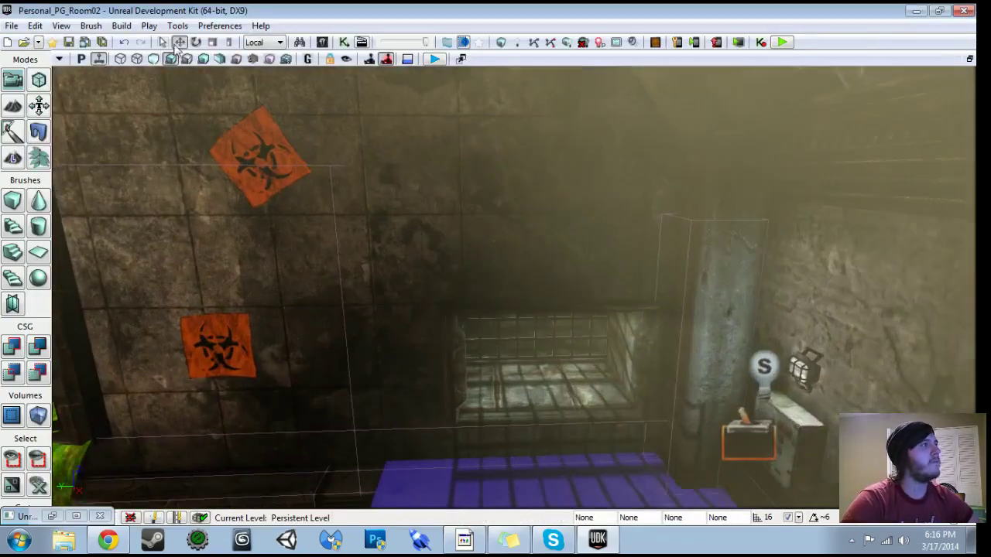
In geometry mode, raise the top face of the wall opening's brush to make the opening taller.
click(121, 61)
middle_drag(342, 236, 339, 257)
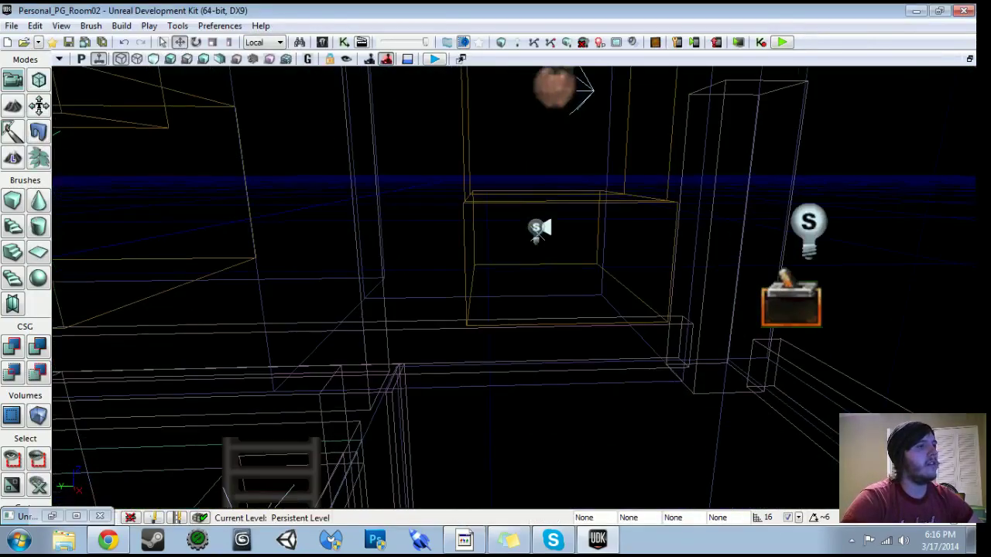
click(464, 258)
right_drag(454, 256, 452, 217)
middle_drag(451, 225, 488, 254)
click(39, 80)
drag(434, 310, 427, 251)
click(456, 311)
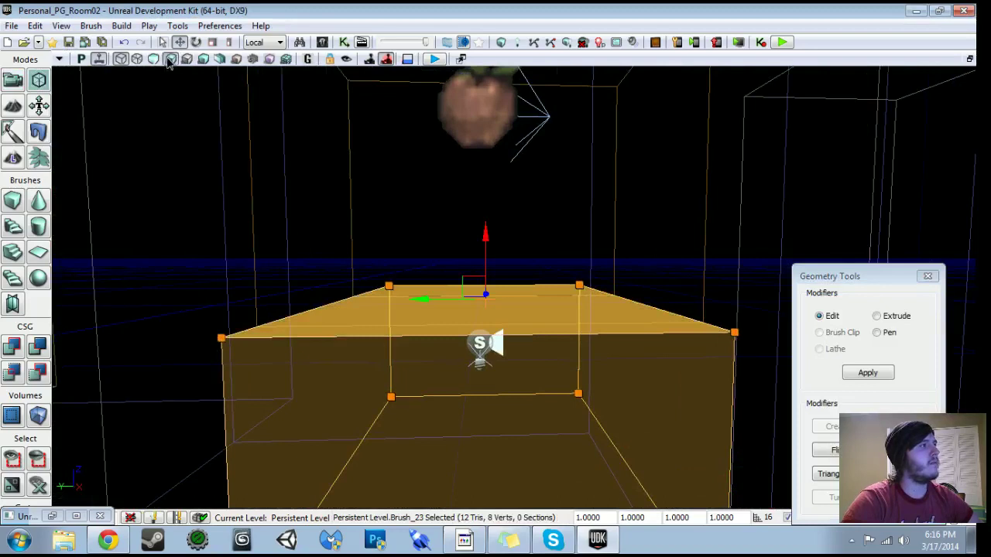
click(170, 61)
drag(310, 210, 309, 263)
middle_drag(310, 263, 310, 287)
right_drag(310, 287, 310, 280)
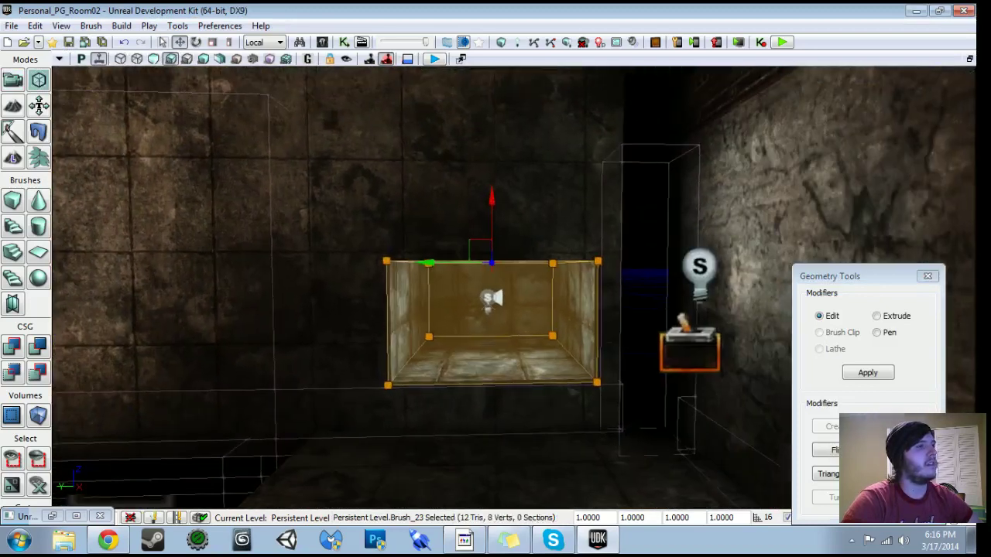
drag(489, 194, 492, 163)
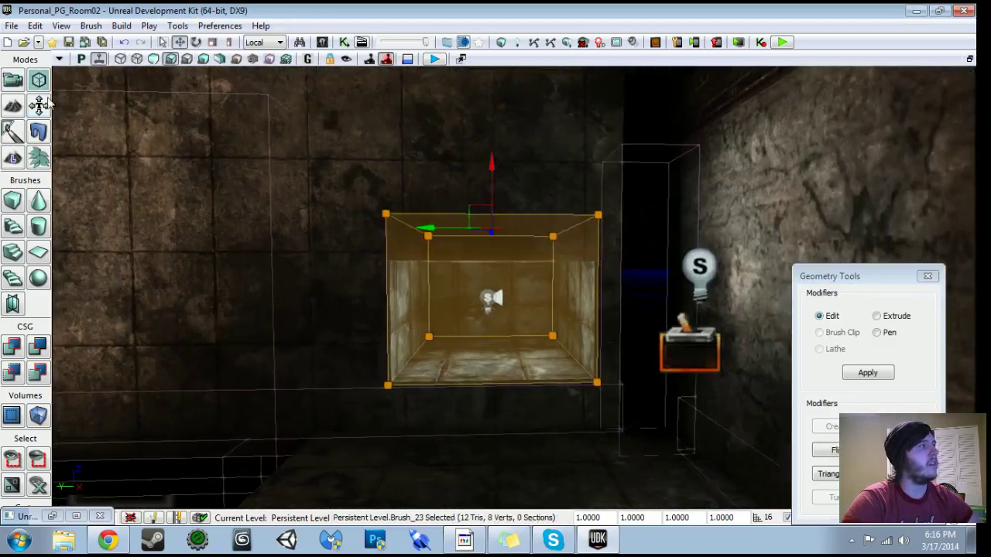
Leave geometry editing, rebuild the level's geometry and dismiss the map check.
click(12, 80)
click(501, 43)
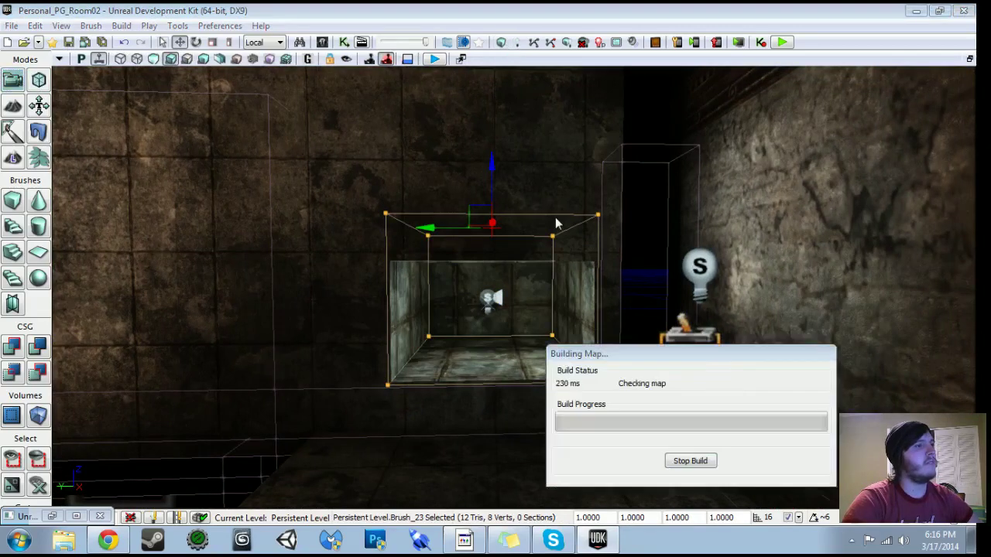
click(792, 321)
Scale the frame mesh around the wall opening vertically to about 1.005 so it surrounds the taller opening.
right_drag(782, 324, 737, 302)
drag(495, 310, 499, 287)
key(w)
click(502, 298)
mouse_move(501, 297)
middle_down()
mouse_move(505, 371)
mouse_move(503, 305)
middle_up()
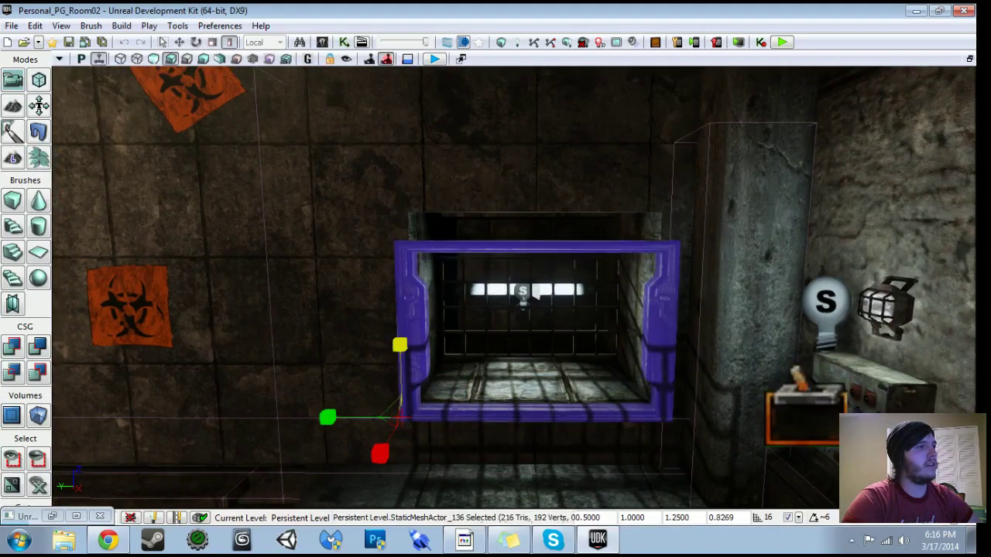
drag(399, 344, 399, 333)
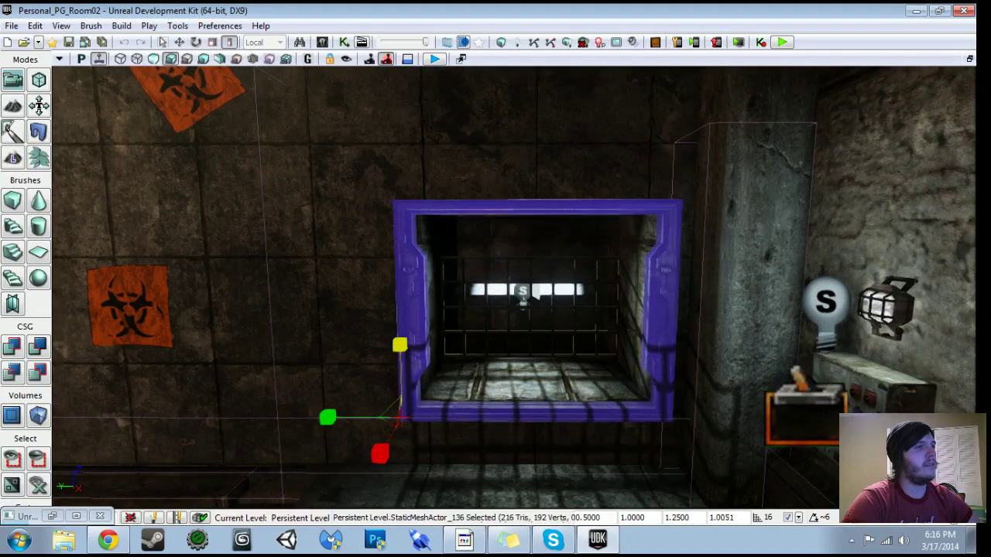
key(space)
Playtest from the walkway floor, spawn a barrel, pull it out through the enlarged opening and end the playtest.
drag(496, 340, 497, 434)
right_click(535, 402)
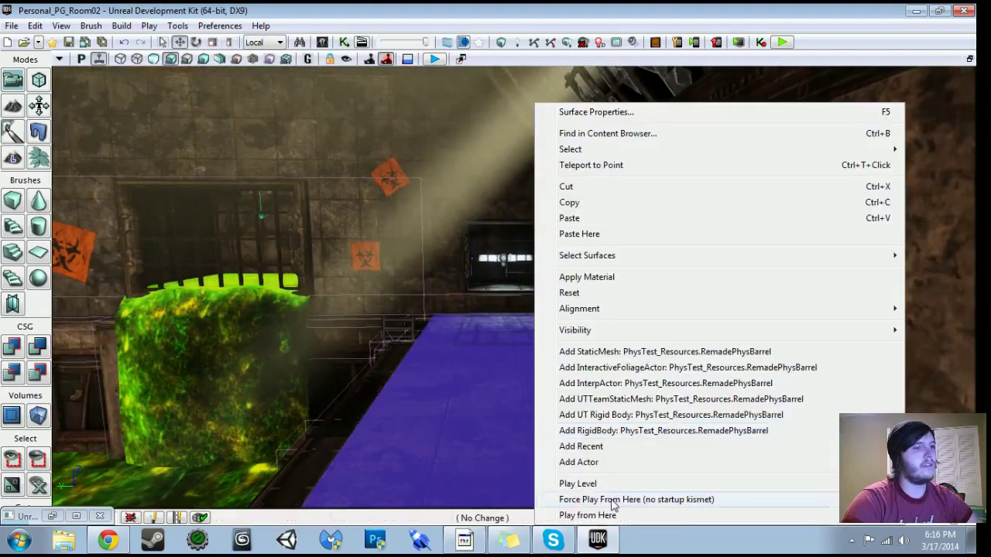
click(588, 516)
key(w)
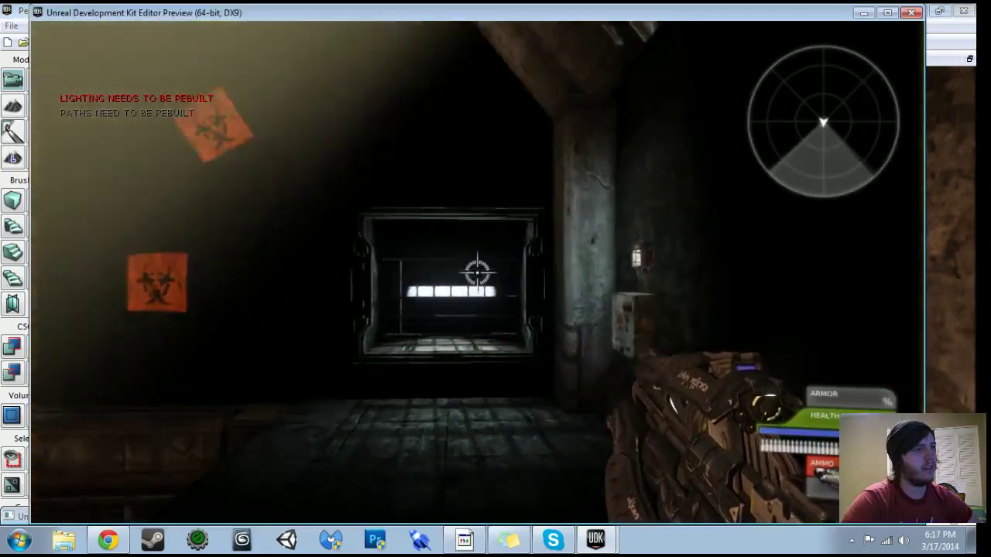
key(w)
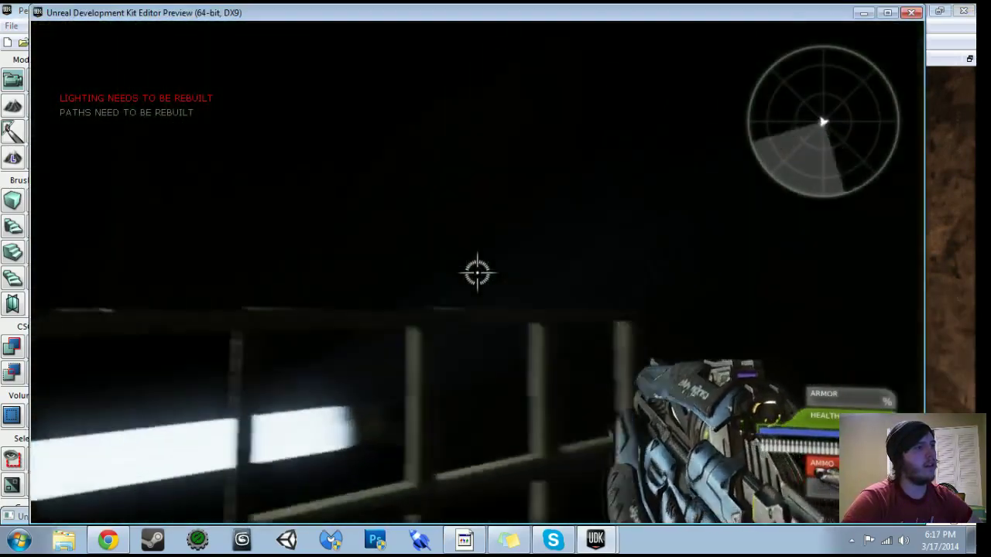
key(w)
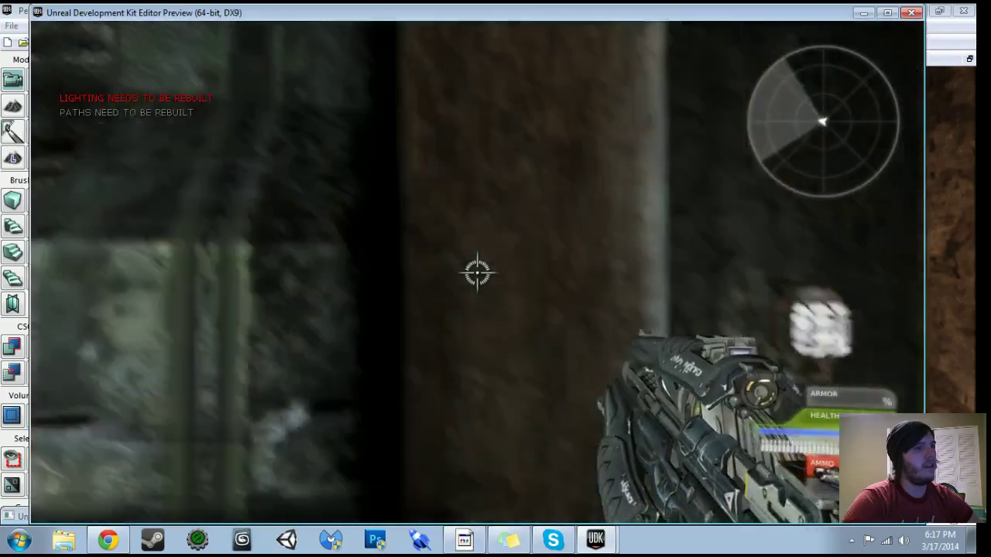
key(w)
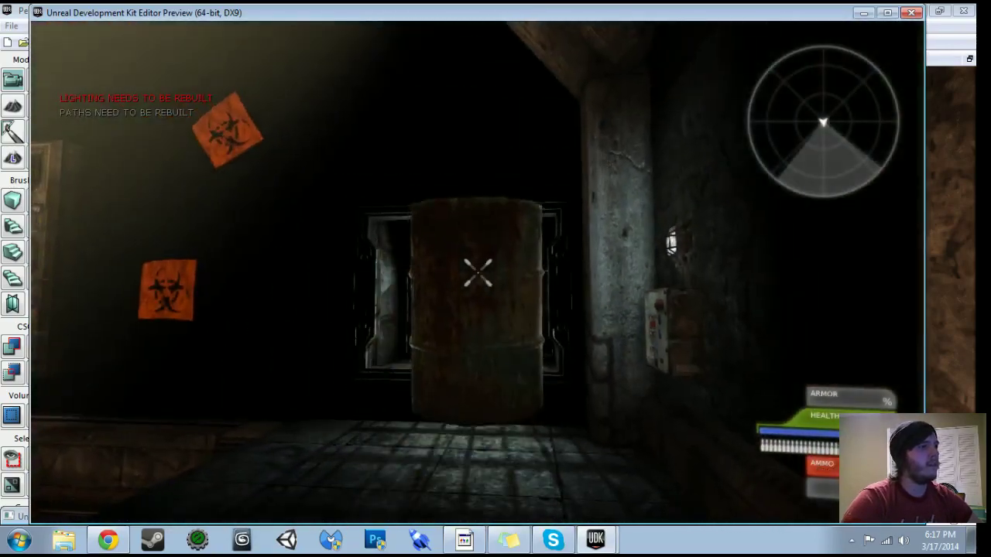
key(Escape)
Playtest the level again, spawn a barrel, test how it fits through the framed opening and end the playtest.
click(345, 43)
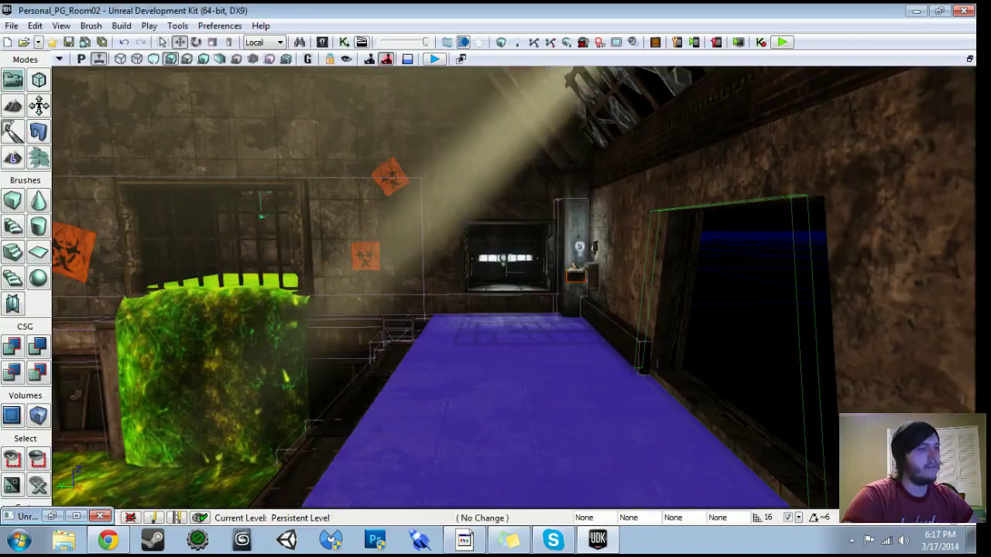
right_click(527, 103)
click(566, 514)
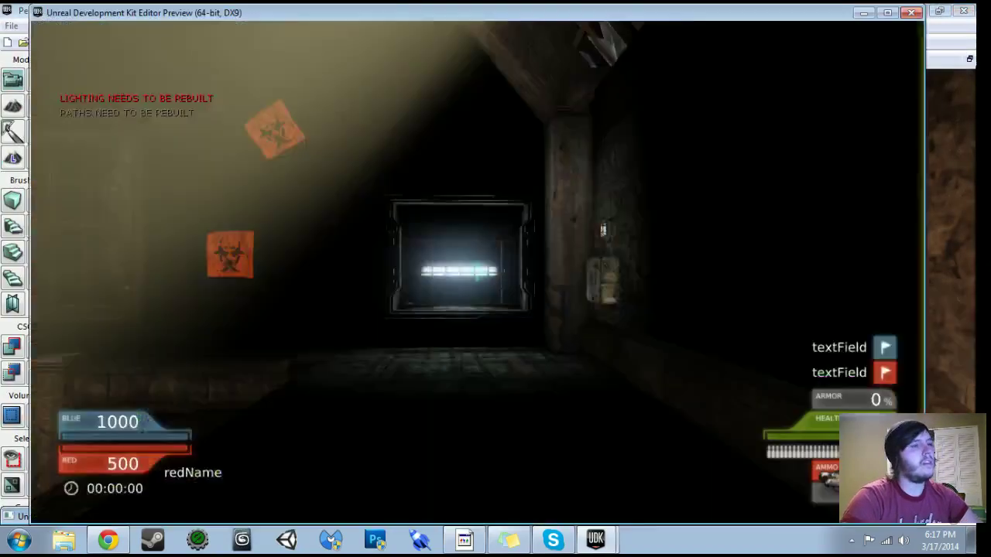
key(w)
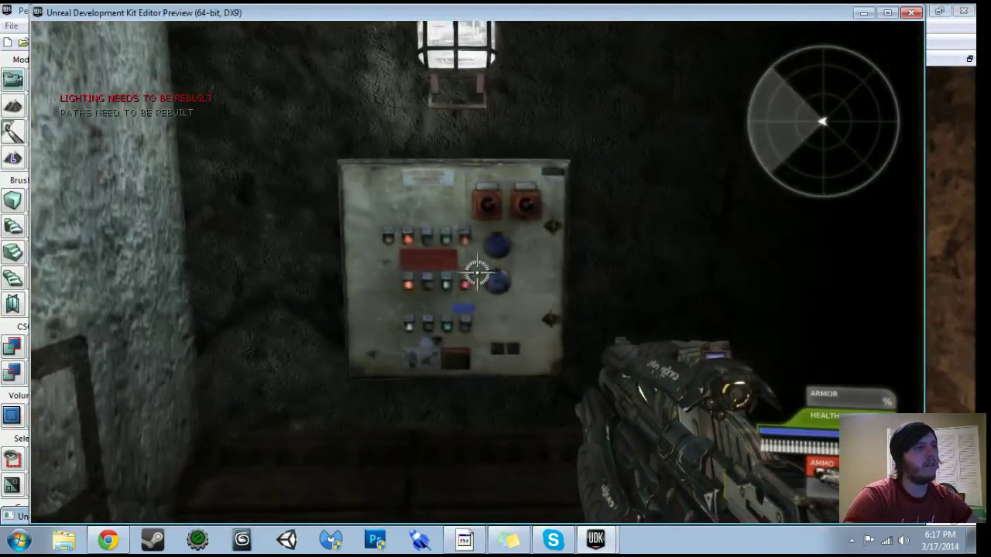
scroll(477, 272, down, 1)
key(s)
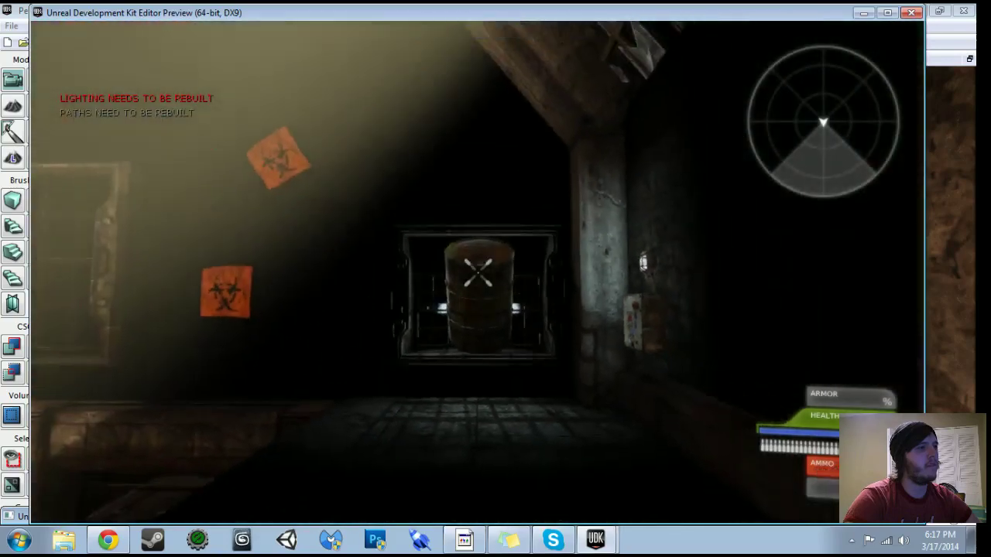
key(w)
key(s)
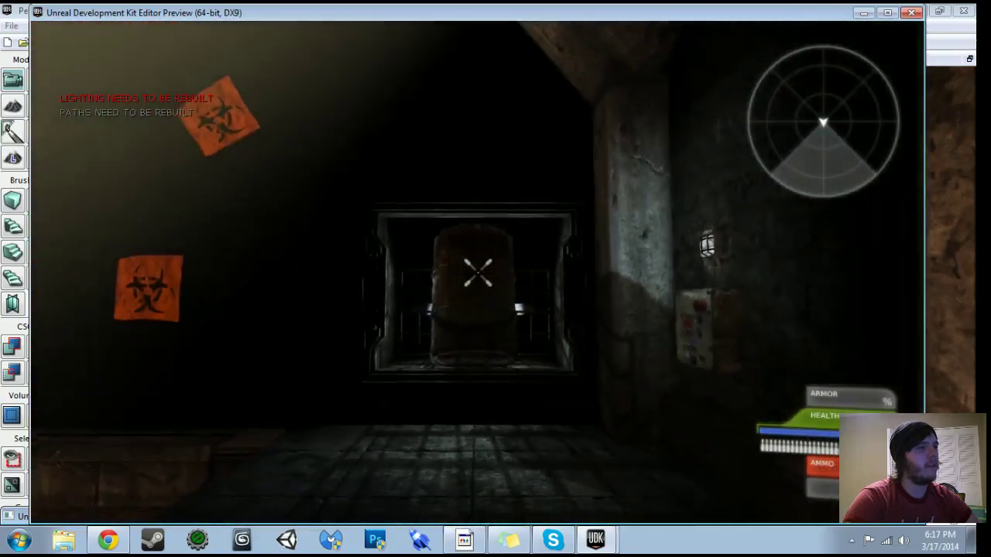
key(Escape)
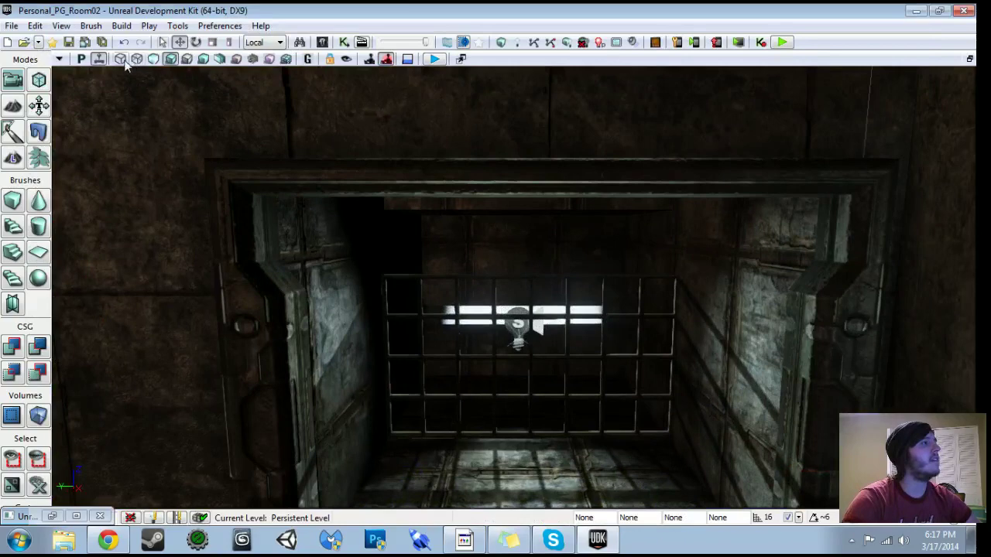
Raise the top face of the wall opening's brush further in geometry mode and return to normal editing.
click(121, 60)
click(511, 318)
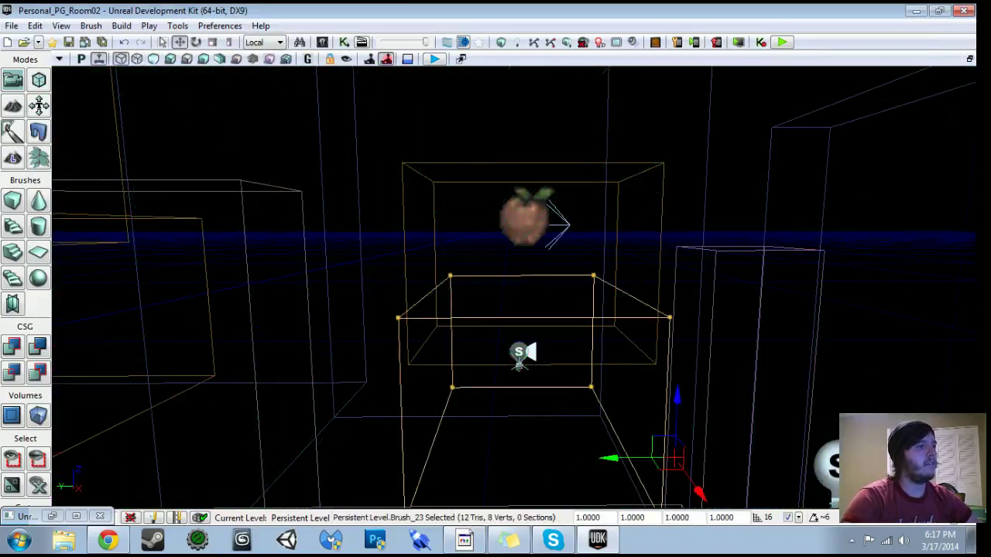
click(36, 80)
drag(530, 244, 525, 204)
click(22, 84)
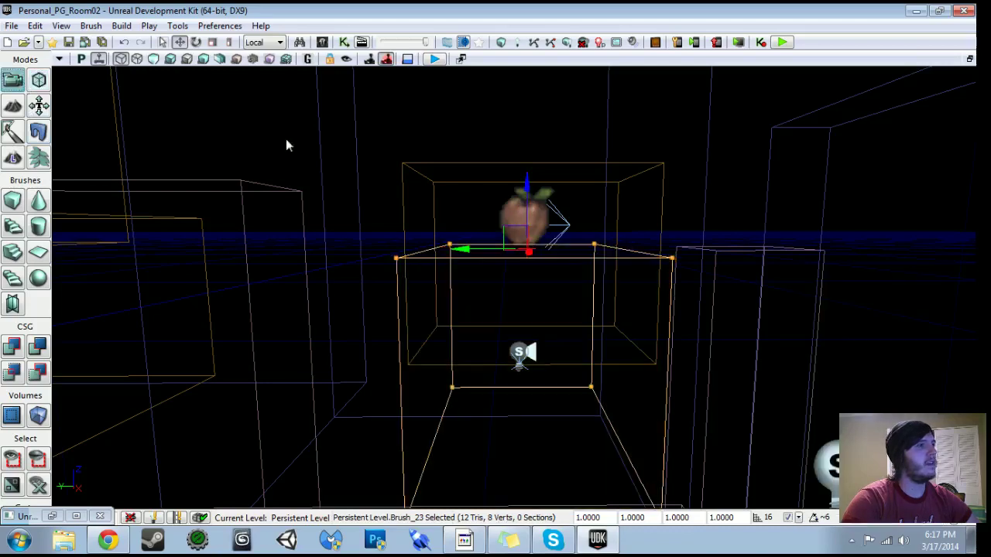
Move the upper brush around the path node upward so it only slightly overlaps the top of the opening's brush.
click(474, 163)
drag(681, 250, 678, 128)
mouse_move(550, 357)
mouse_down()
mouse_move(551, 410)
mouse_move(550, 333)
mouse_up()
drag(622, 213, 622, 234)
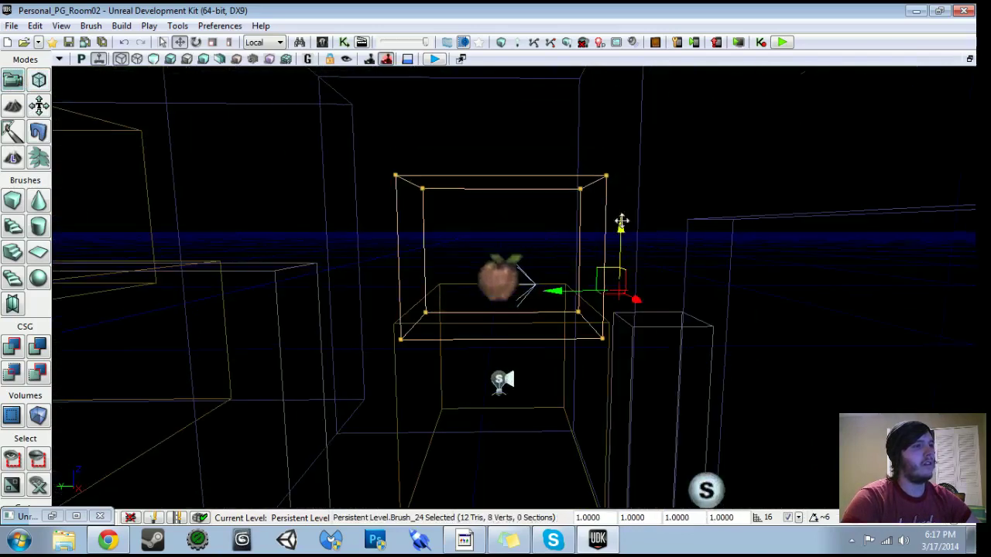
Move the path node up to sit inside the raised upper brush.
click(500, 274)
drag(505, 226, 504, 168)
mouse_move(451, 256)
mouse_down()
mouse_move(452, 317)
mouse_move(453, 257)
mouse_up()
drag(497, 164, 501, 184)
drag(436, 329, 436, 387)
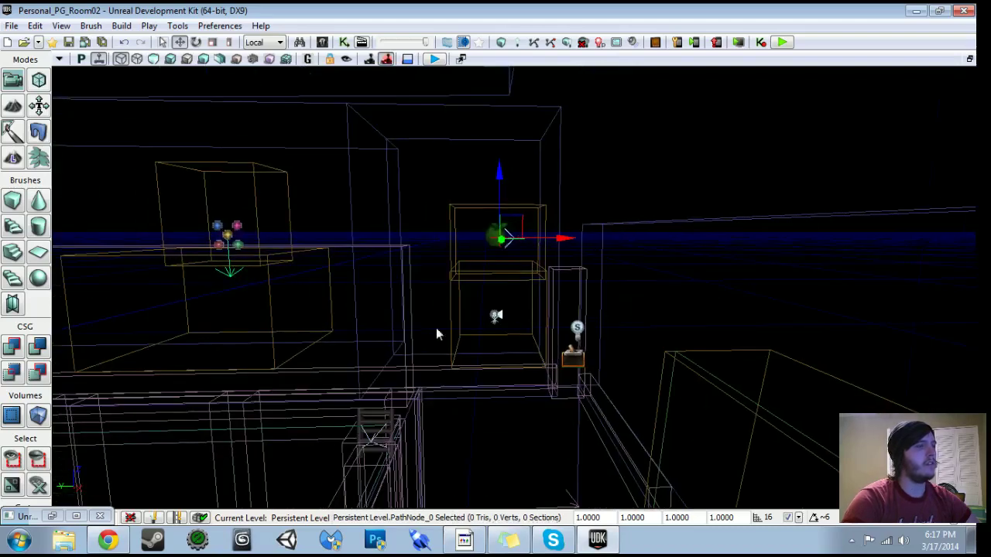
Switch the viewport back to lit shading, rebuild the level's geometry and dismiss the map check.
click(170, 60)
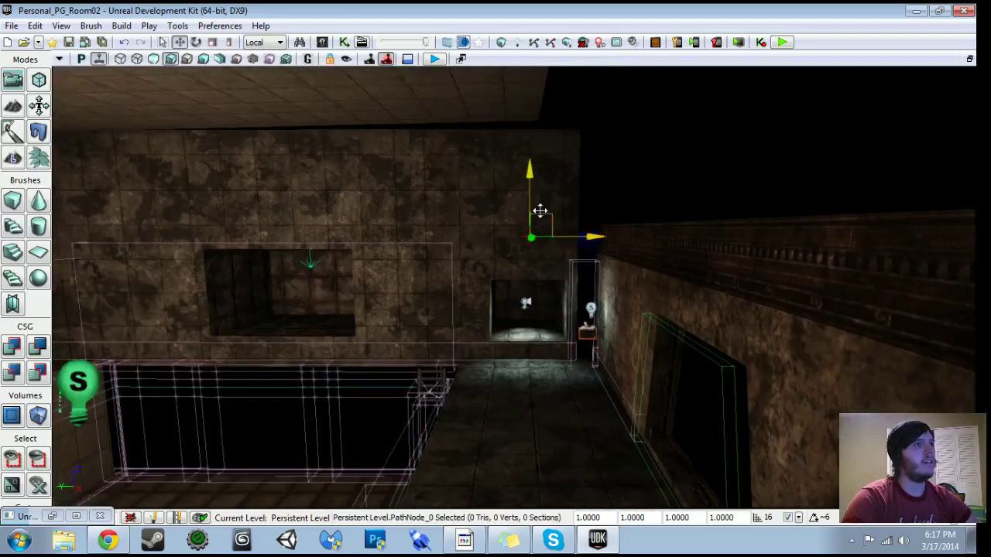
click(501, 42)
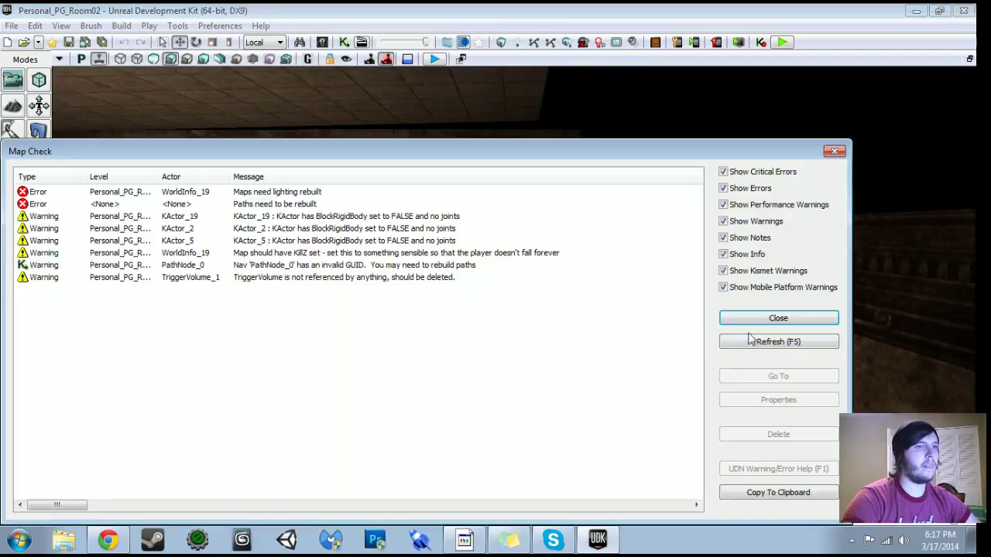
click(779, 318)
key(w)
mouse_move(542, 326)
right_down()
mouse_move(542, 302)
mouse_move(546, 329)
right_up()
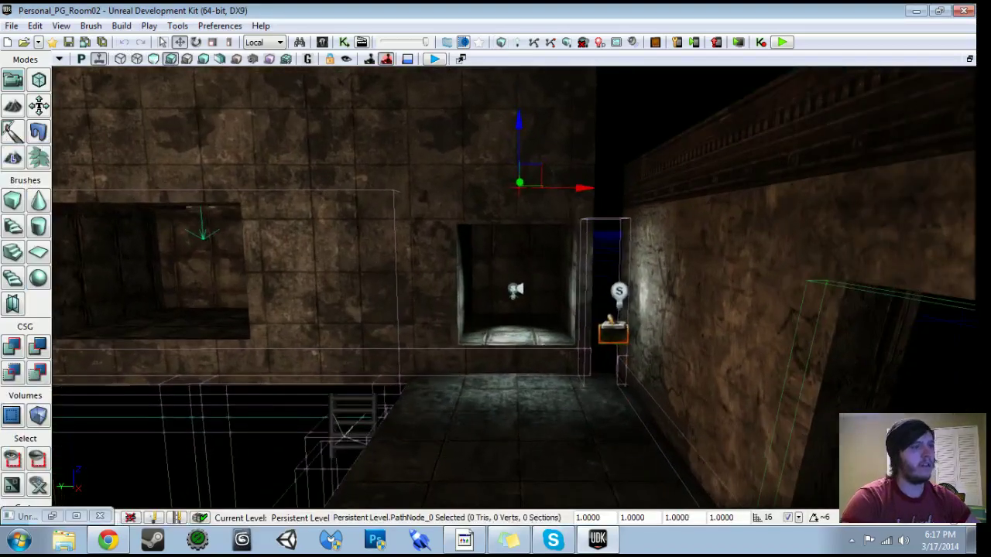
Scale the frame mesh around the wall opening vertically to about 1.22 so it matches the enlarged opening.
key(w)
drag(514, 325, 514, 279)
click(526, 405)
key(space)
key(space)
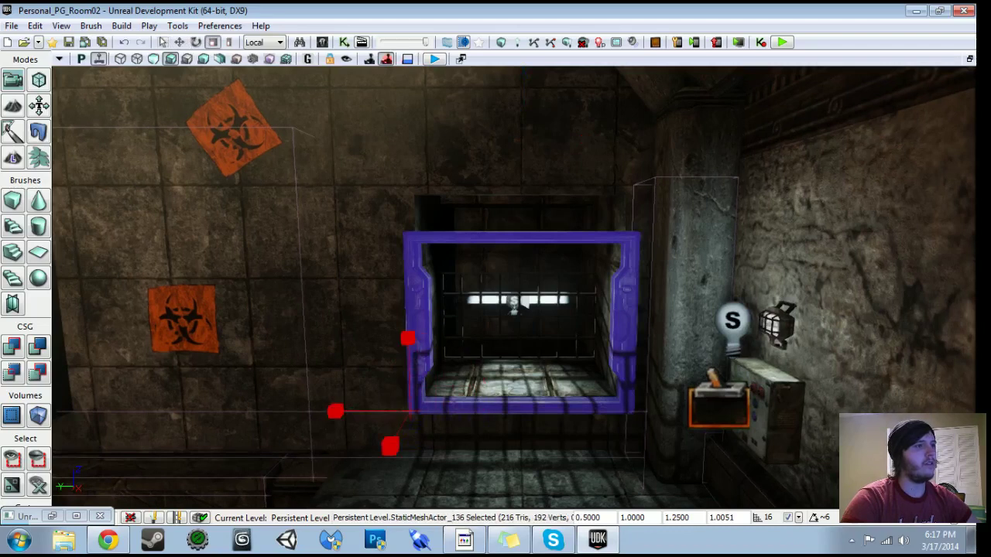
drag(408, 338, 408, 298)
key(space)
Play the level from the floor in front of the opening, spawn a barrel to test the fit, and exit the preview.
drag(464, 371, 495, 449)
click(473, 411)
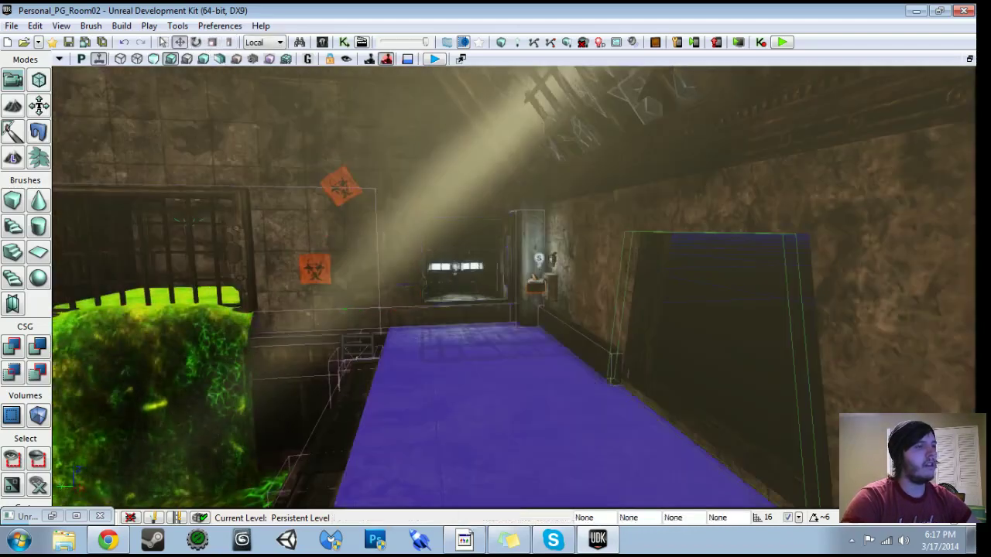
right_click(492, 434)
click(551, 517)
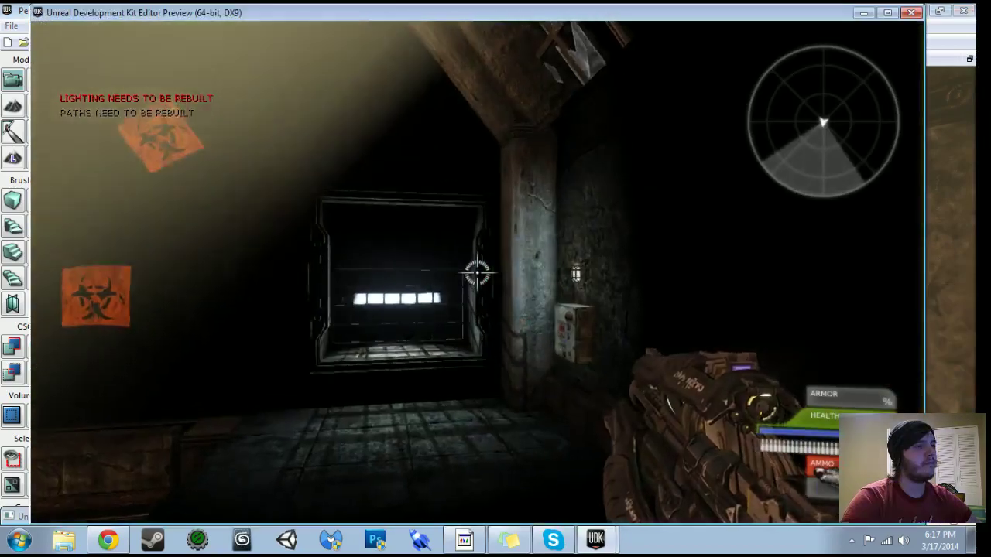
key(w)
key(1)
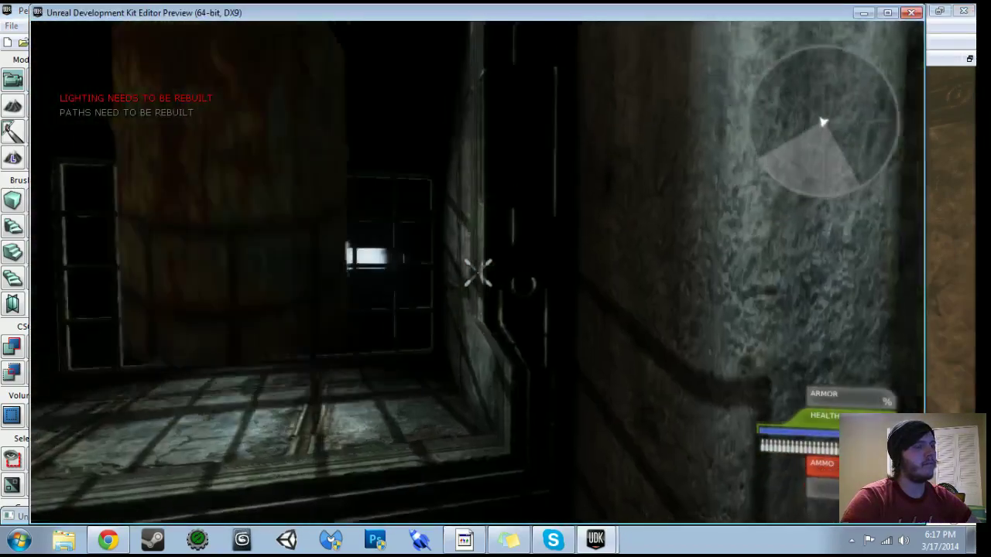
key(s)
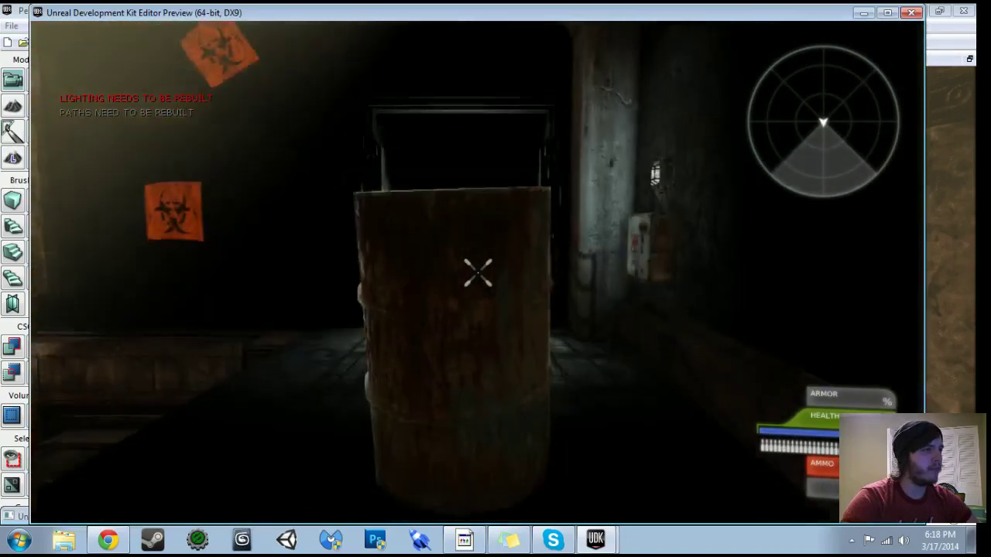
key(Escape)
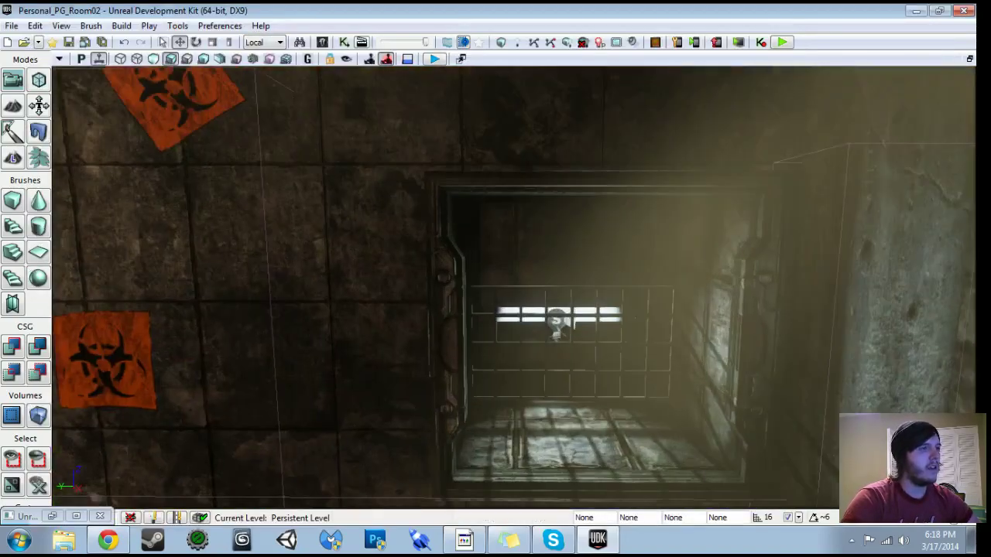
Stretch the metal grate inside the opening vertically to a Z scale of about 2.14.
mouse_move(514, 310)
mouse_down()
mouse_move(511, 247)
mouse_move(513, 310)
mouse_up()
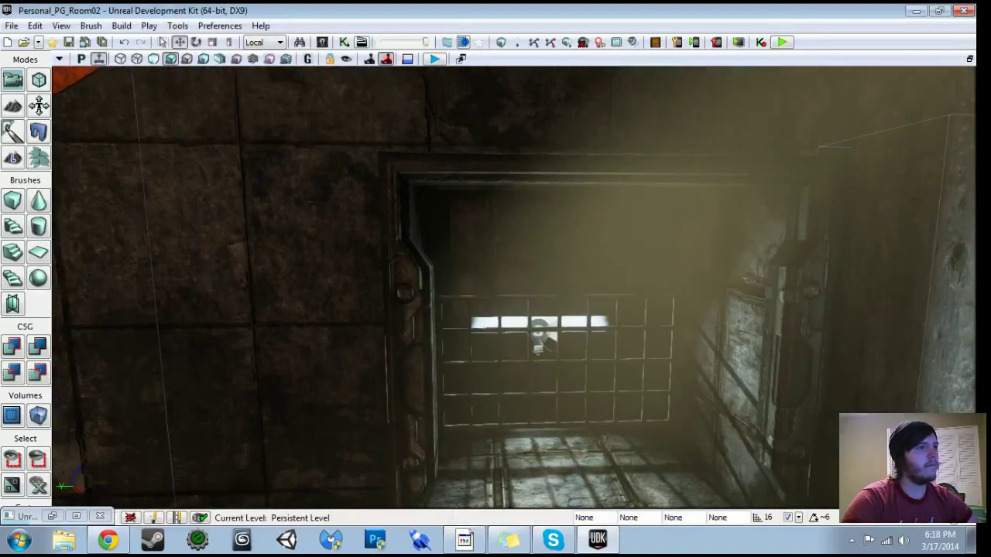
drag(513, 310, 542, 325)
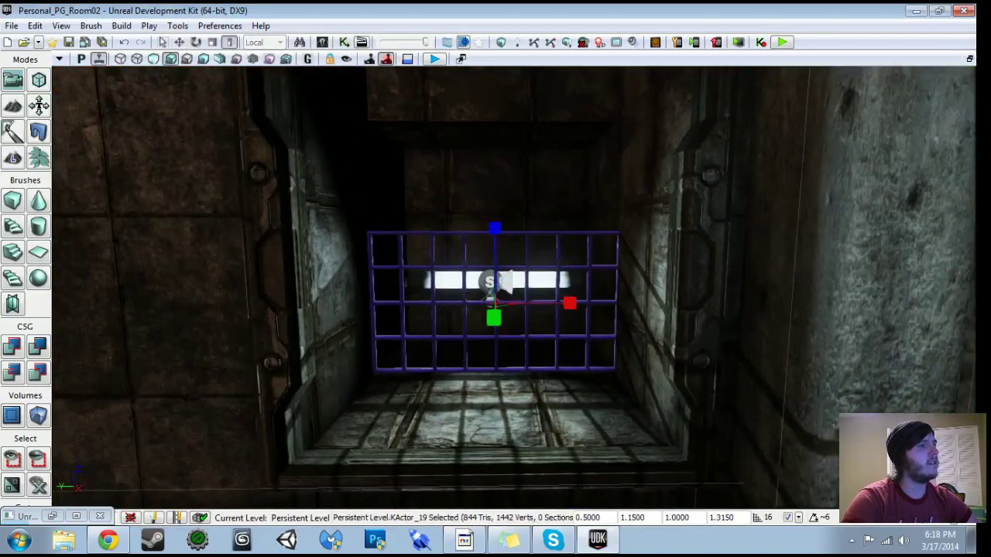
drag(495, 228, 495, 183)
key(Up)
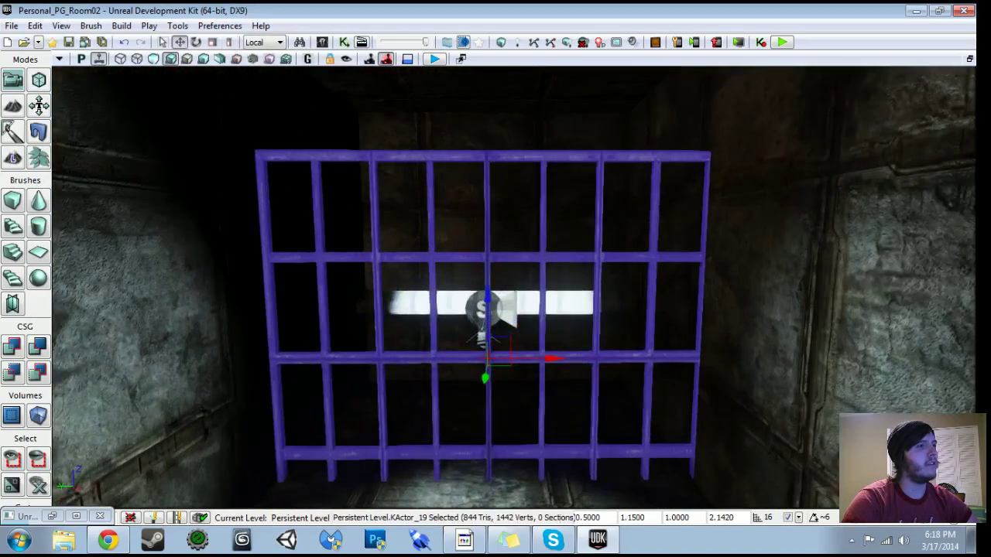
Position the stretched grate vertically just above the opening's floor, using a grid snap of 4 for the fine adjustment.
drag(489, 290, 488, 263)
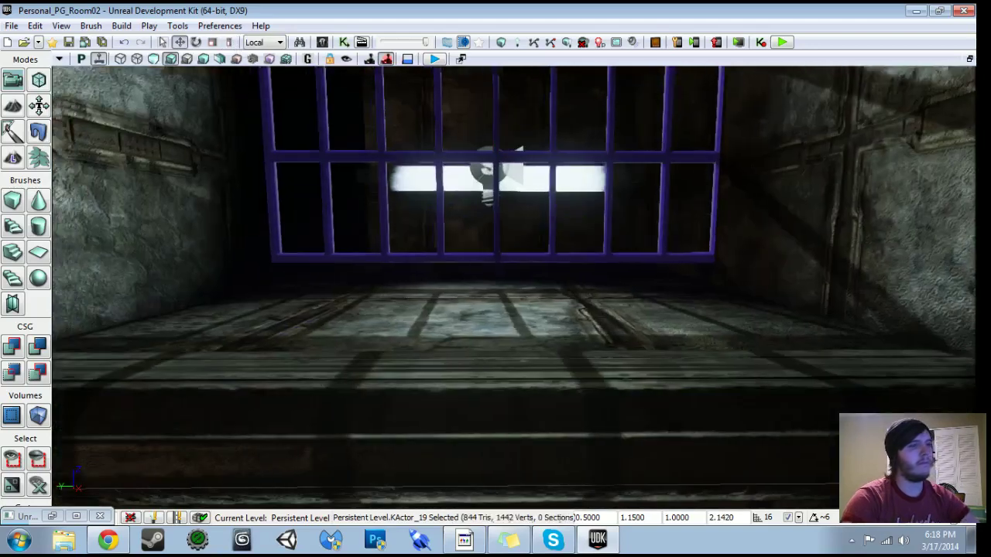
right_drag(488, 263, 472, 225)
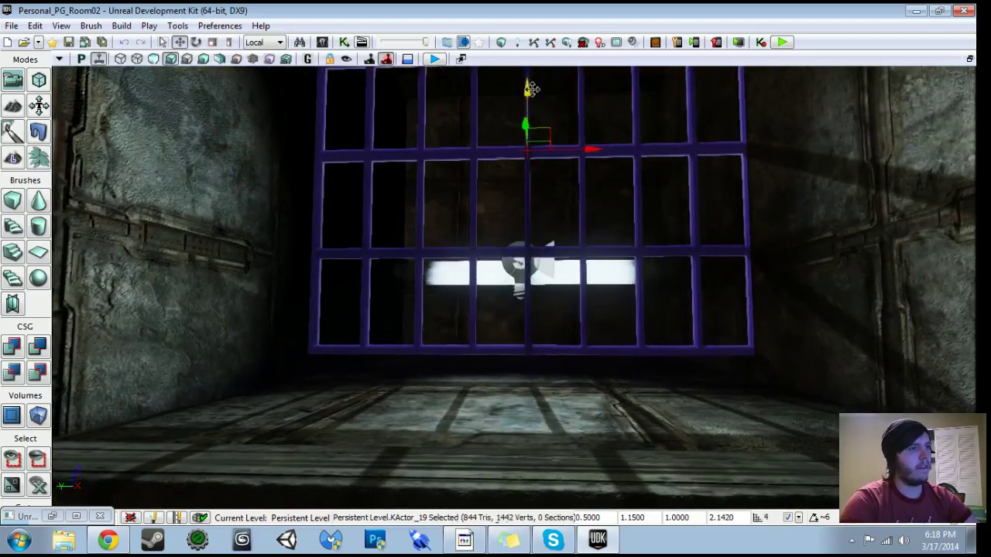
drag(532, 87, 531, 107)
mouse_move(532, 107)
right_down()
mouse_move(528, 116)
mouse_move(523, 85)
mouse_move(517, 127)
mouse_move(518, 116)
right_up()
drag(532, 346, 528, 339)
key(Down)
key(Up)
drag(525, 325, 528, 332)
right_drag(527, 332, 584, 337)
Inspect the opening's frame mesh in the Static Mesh Editor to check its approximate size, and close the editor and Content Browser.
click(534, 338)
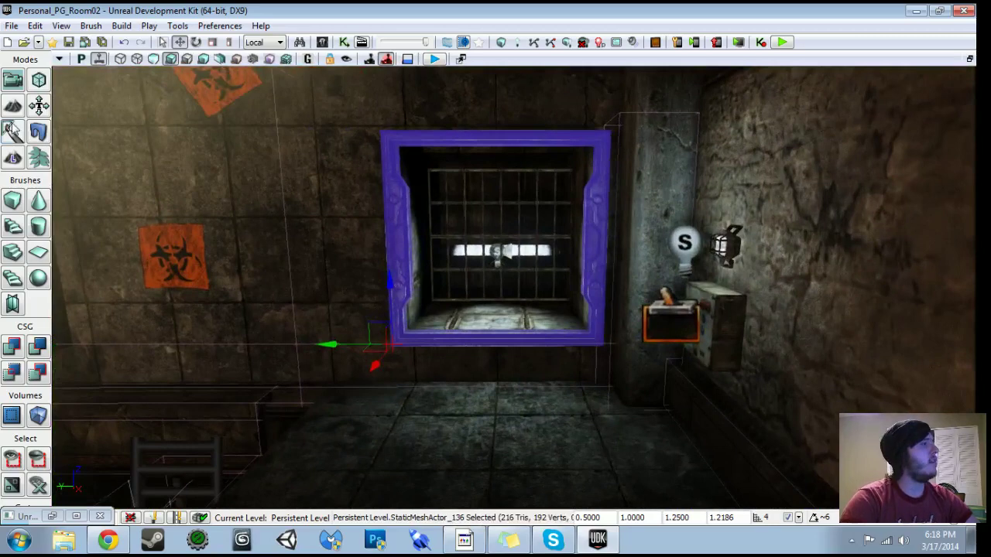
right_drag(584, 337, 537, 303)
key(ctrl+b)
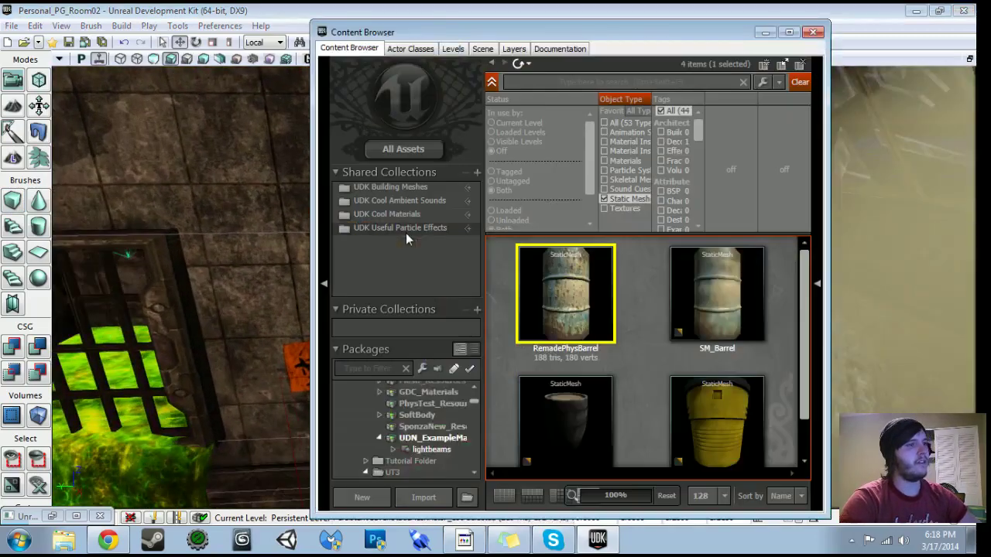
double_click(534, 290)
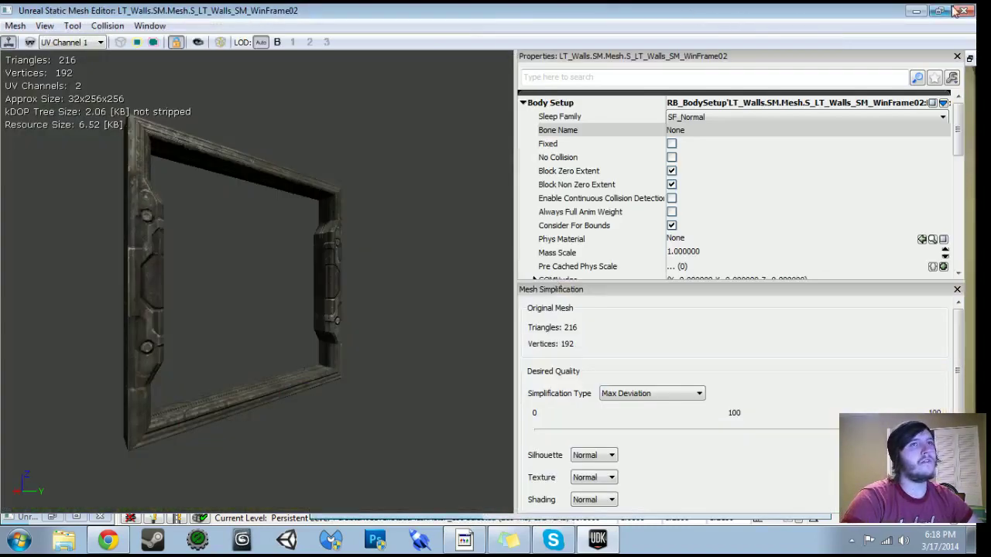
click(964, 10)
click(813, 31)
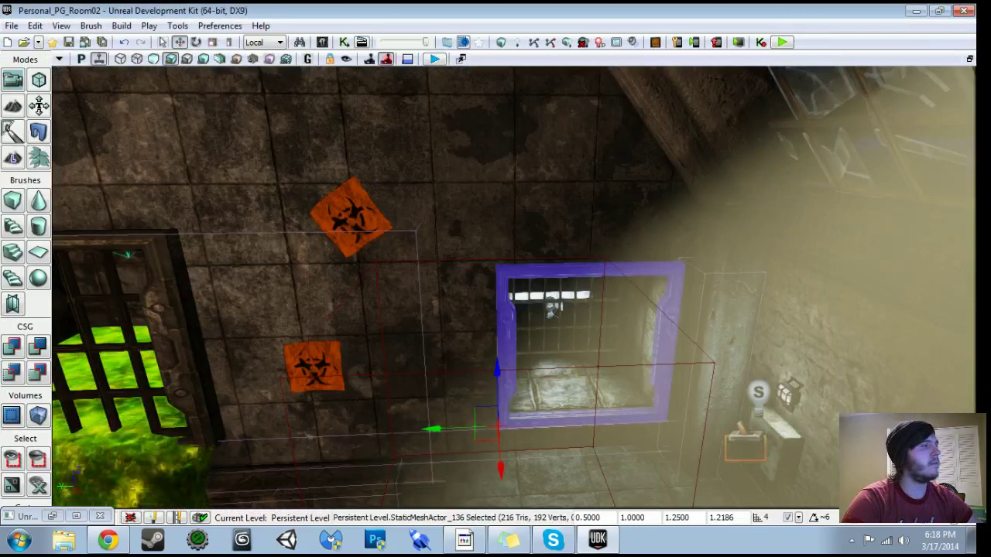
Set the builder brush cube's dimensions to X 32, Y 256 and Z 256.
right_click(12, 201)
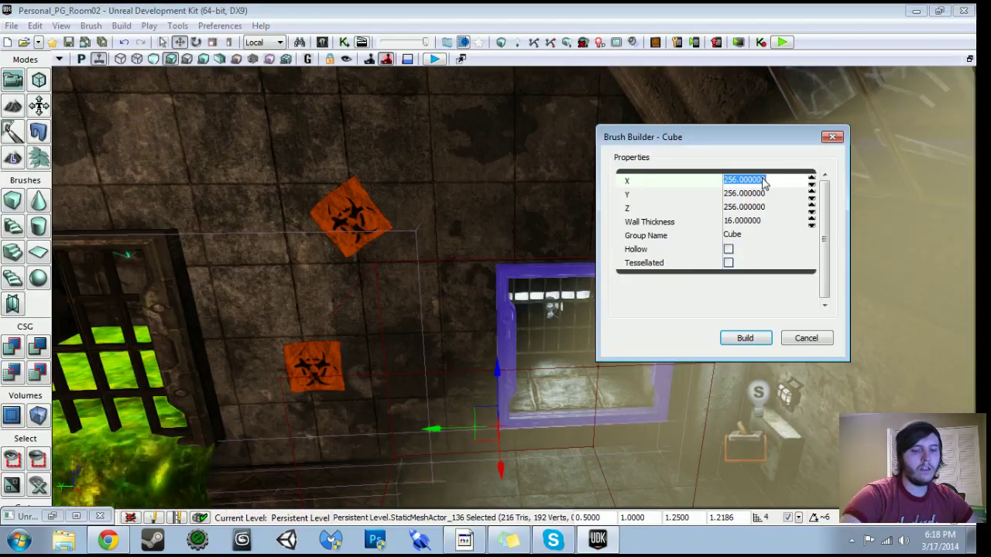
text(32)
key(Tab)
key(Tab)
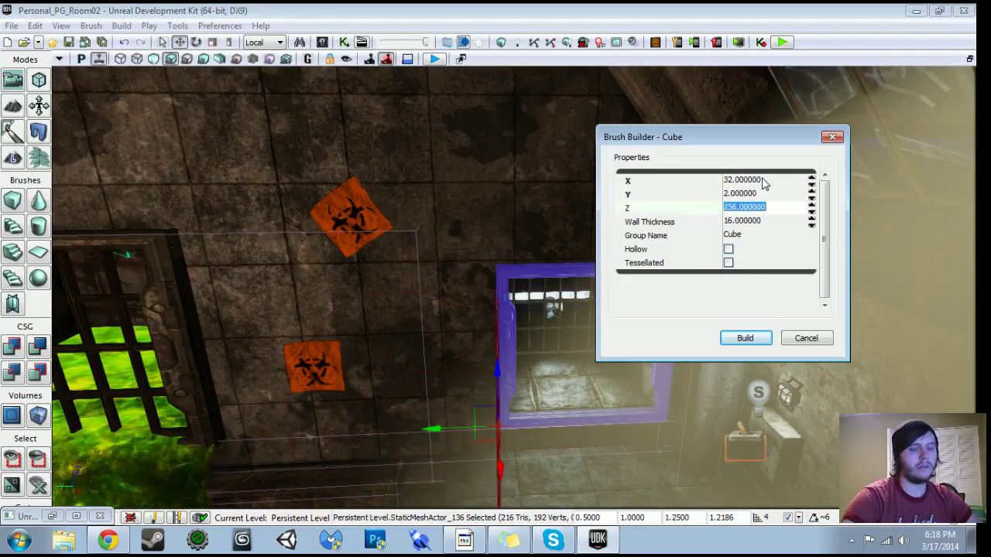
key(shift+Tab)
text(256)
key(Tab)
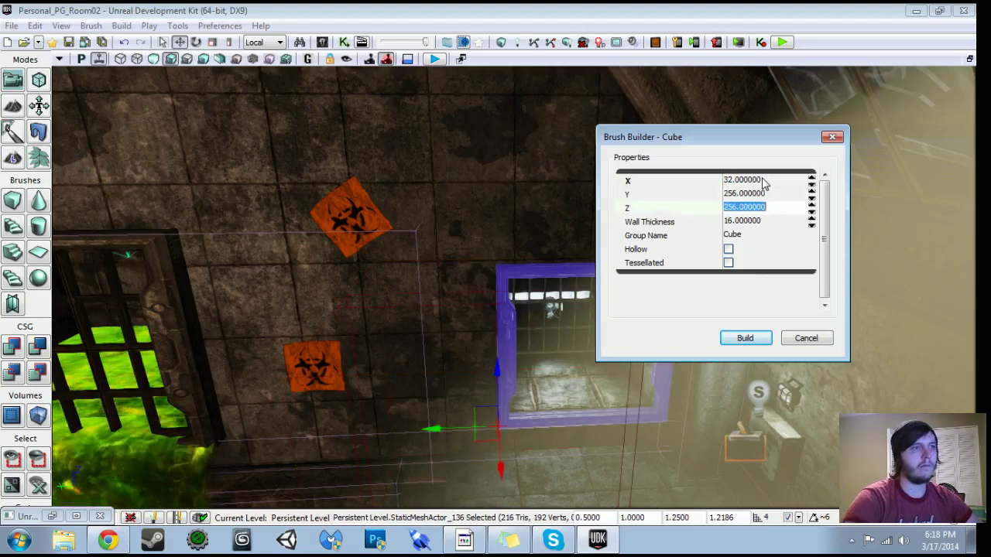
click(801, 344)
Move the builder brush across, back and up so it lines up with the frame around the wall opening.
drag(697, 348, 681, 418)
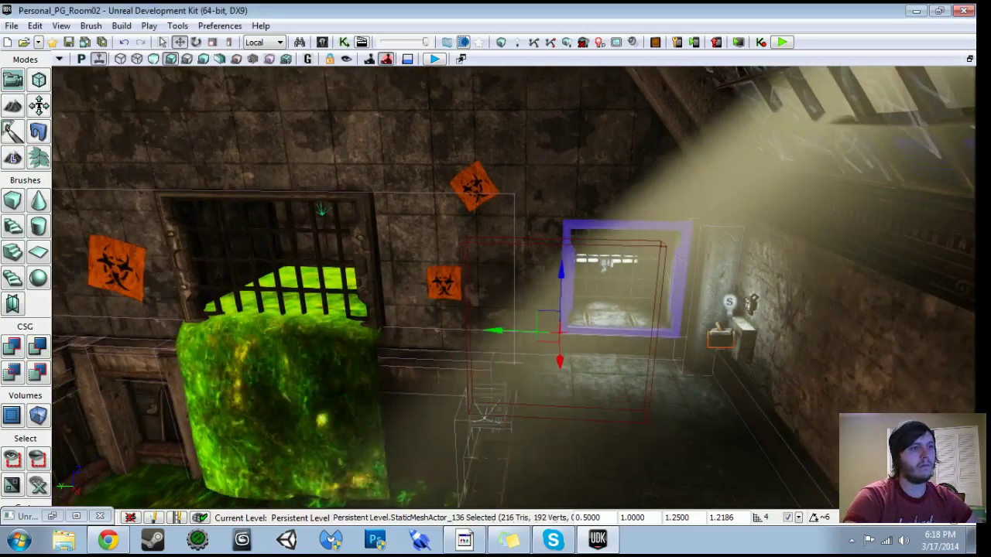
click(655, 341)
right_drag(604, 326, 677, 313)
mouse_move(511, 286)
right_down()
mouse_move(589, 287)
mouse_move(504, 290)
right_up()
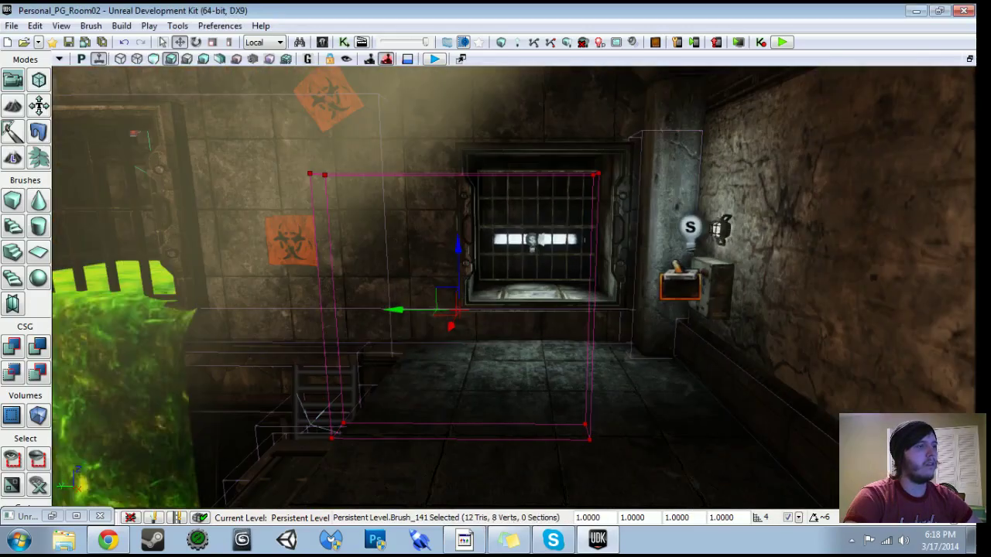
drag(401, 312, 526, 312)
mouse_move(527, 312)
right_down()
mouse_move(457, 310)
mouse_move(573, 314)
mouse_move(460, 294)
mouse_move(480, 293)
right_up()
drag(666, 424, 652, 424)
right_drag(652, 425, 519, 419)
key(Left)
drag(575, 324, 576, 293)
mouse_move(566, 292)
right_down()
mouse_move(600, 333)
mouse_move(658, 321)
mouse_move(642, 321)
right_up()
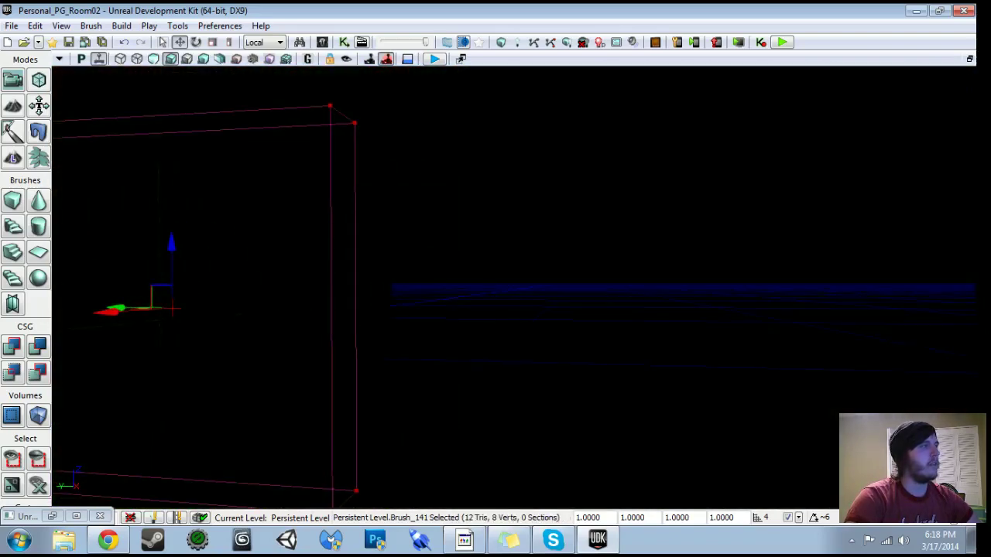
Reshape the builder brush in geometry mode so its sides match the opening's frame, and return to normal editing.
click(40, 79)
key(Down)
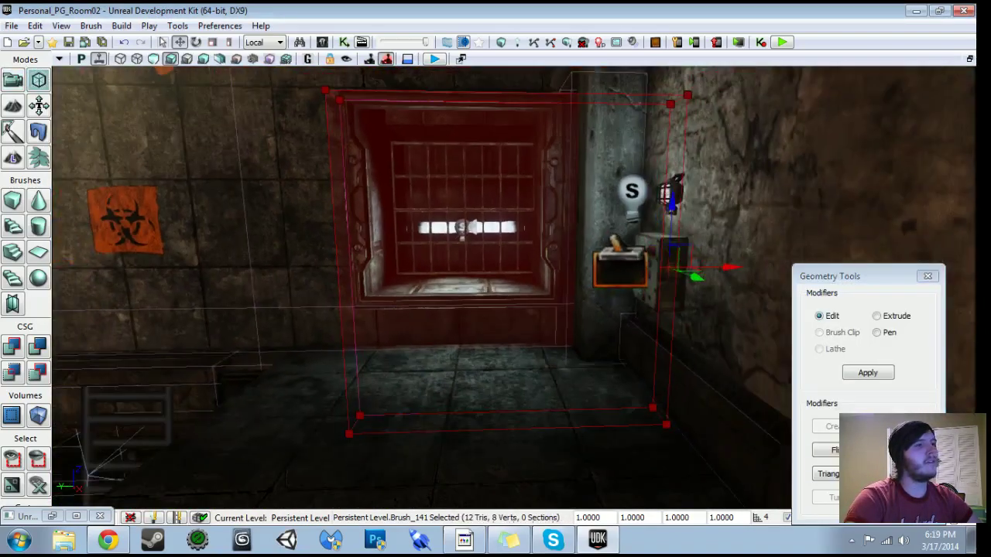
right_drag(642, 255, 669, 267)
right_drag(595, 234, 575, 220)
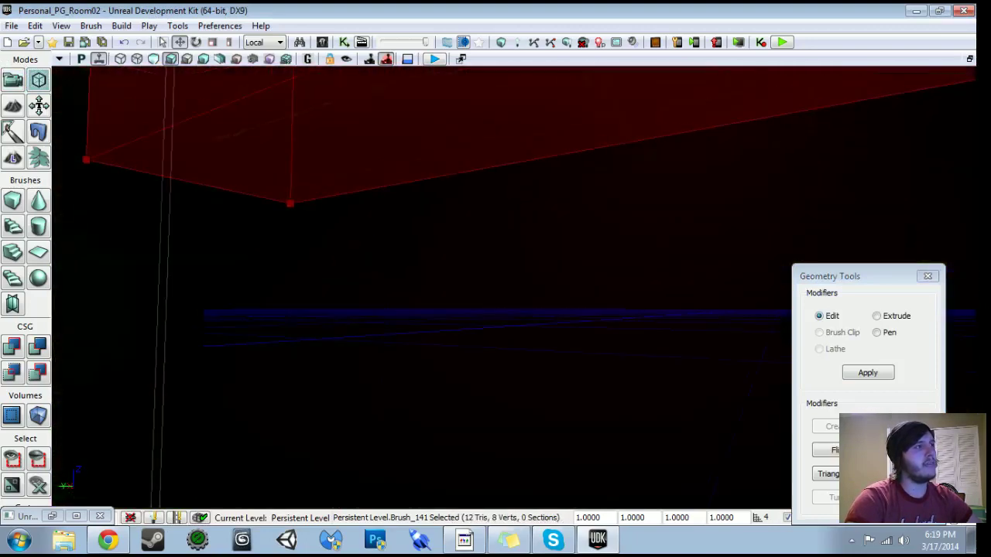
mouse_move(834, 91)
right_down()
mouse_move(834, 116)
mouse_move(851, 113)
mouse_move(840, 108)
right_up()
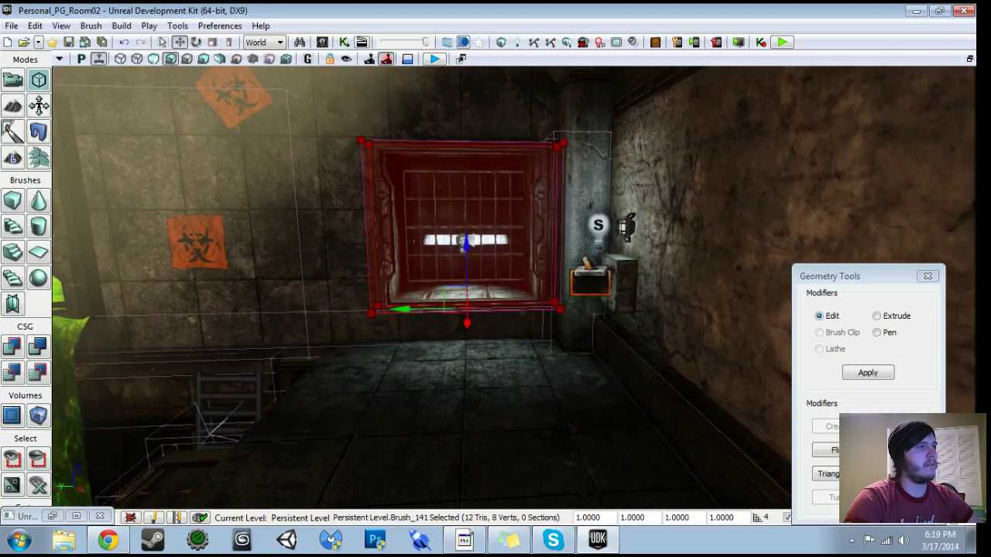
right_drag(840, 109, 806, 89)
click(10, 75)
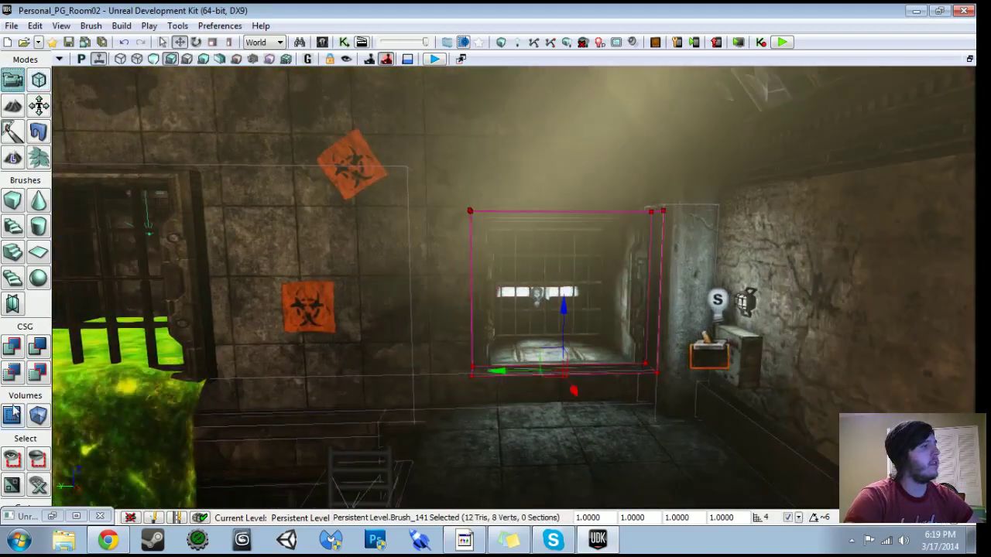
Add a blocking volume from the builder brush over the opening and move the builder brush away to the side.
click(37, 418)
click(94, 28)
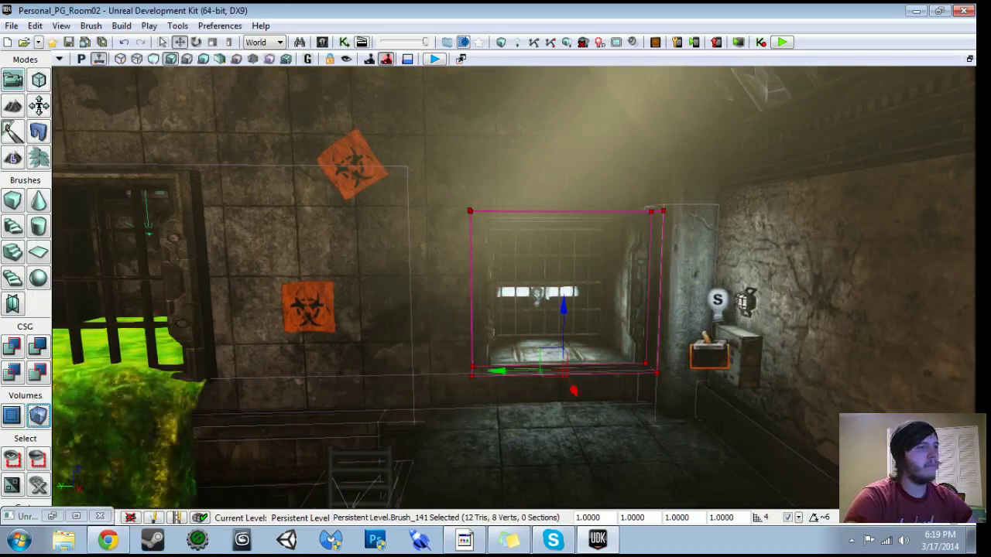
drag(495, 370, 891, 364)
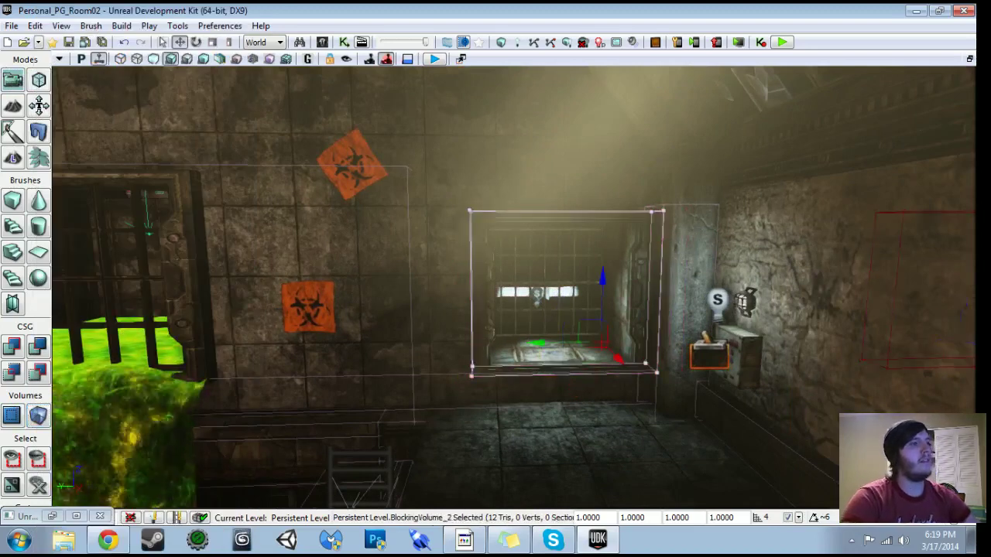
Find the blocking volume's collision properties and set its Collision Type to COLLIDE_BlockAll.
double_click(473, 260)
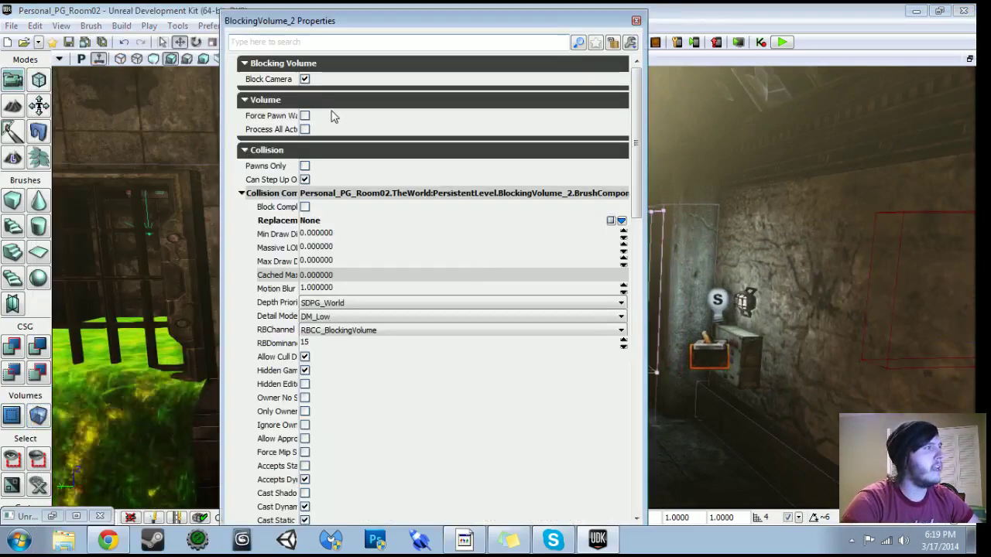
text(coll)
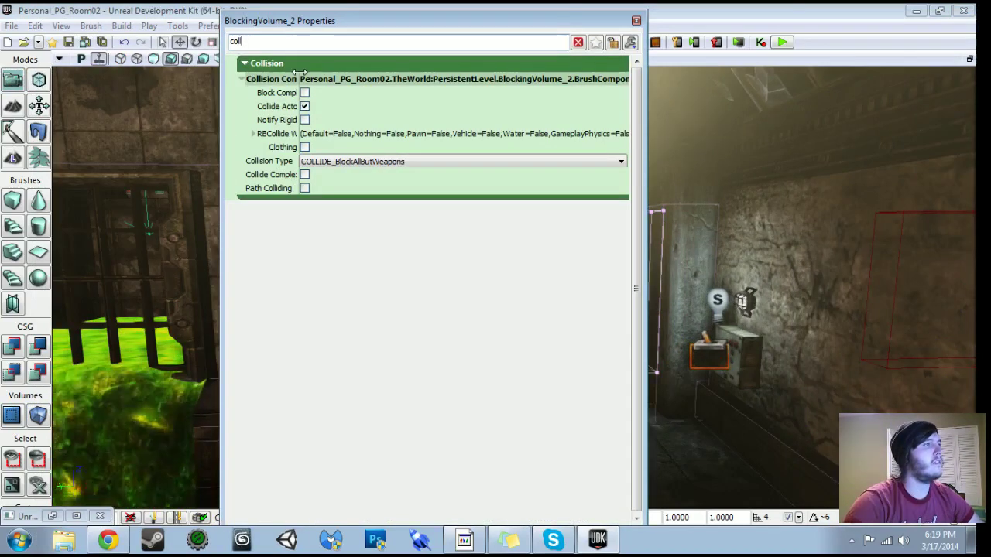
click(379, 161)
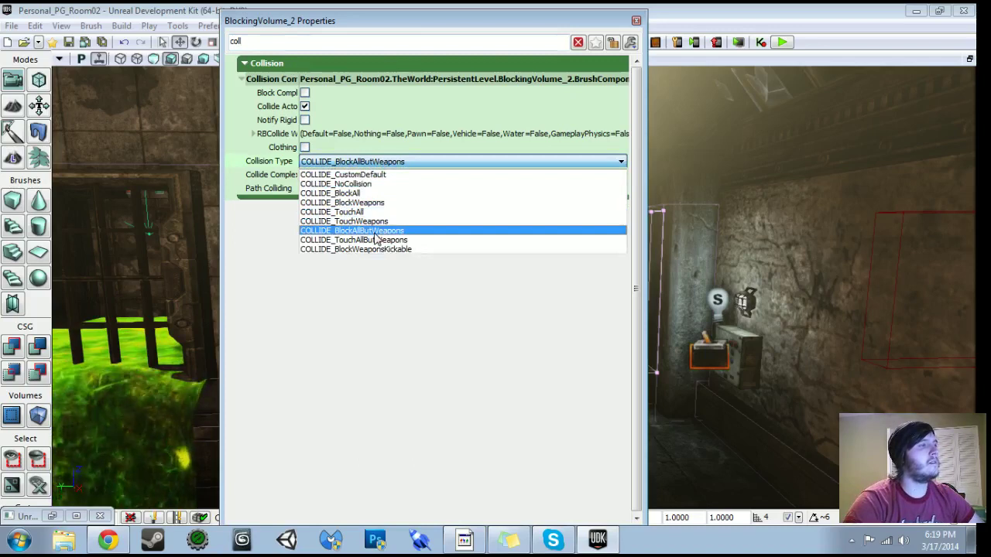
click(370, 194)
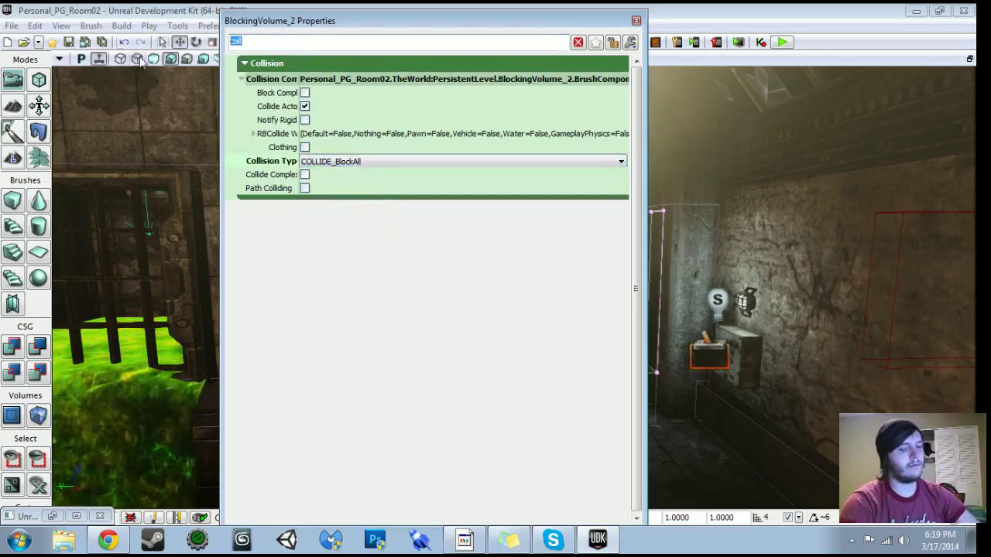
Clear the property filter, resize the window so full names are readable, and examine the blocking volume's collision component settings.
key(BackSpace)
scroll(332, 346, down, 5)
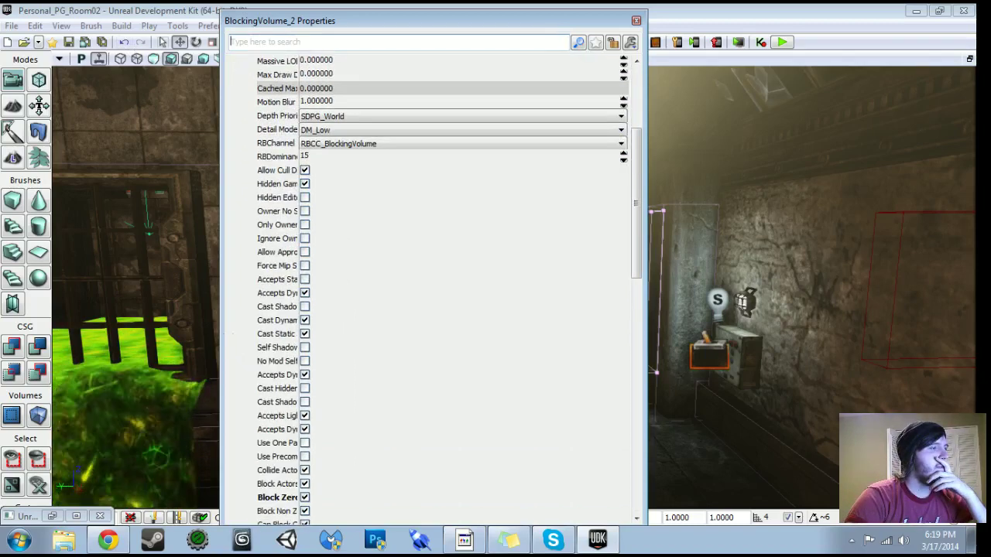
drag(223, 336, 97, 333)
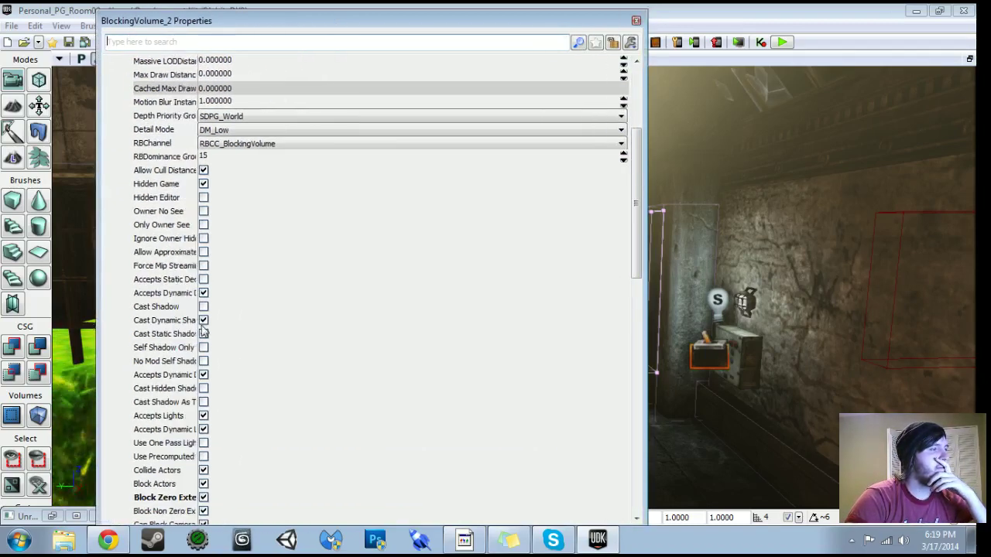
drag(198, 309, 287, 312)
drag(98, 294, 296, 294)
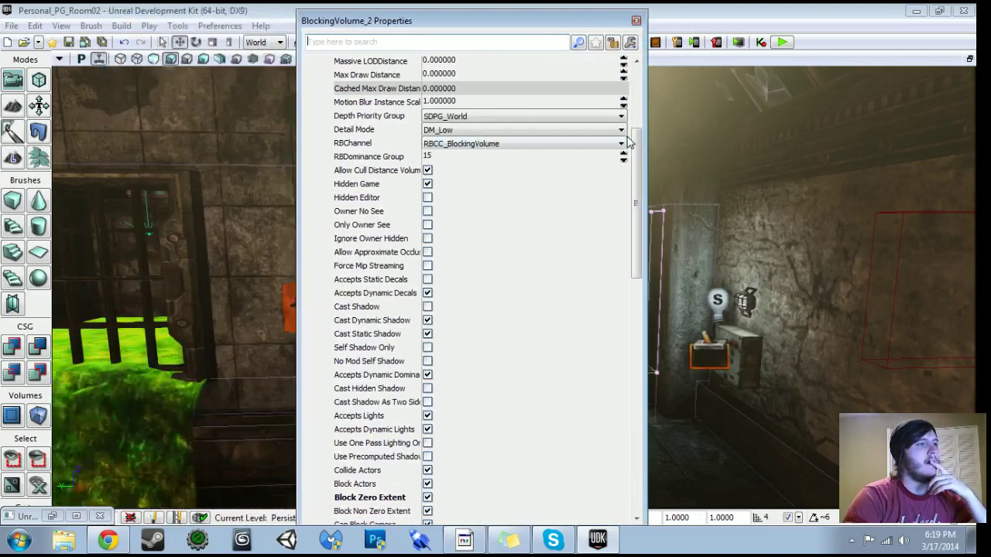
mouse_move(638, 157)
mouse_down()
mouse_move(635, 396)
mouse_move(623, 179)
mouse_up()
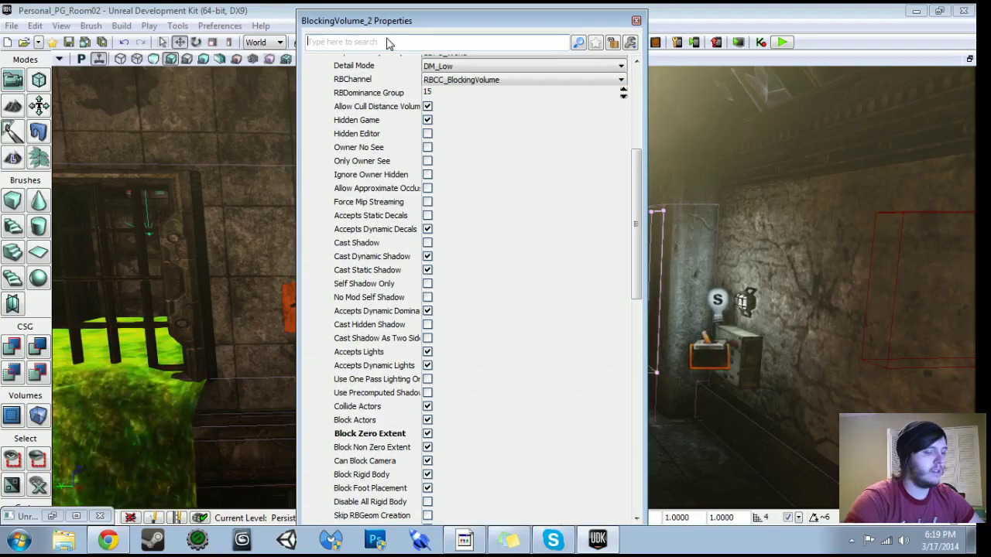
Search the blocking volume's properties for pawn and collision options, and enable Pawns Only.
text(play)
key(BackSpace)
key(BackSpace)
key(BackSpace)
key(BackSpace)
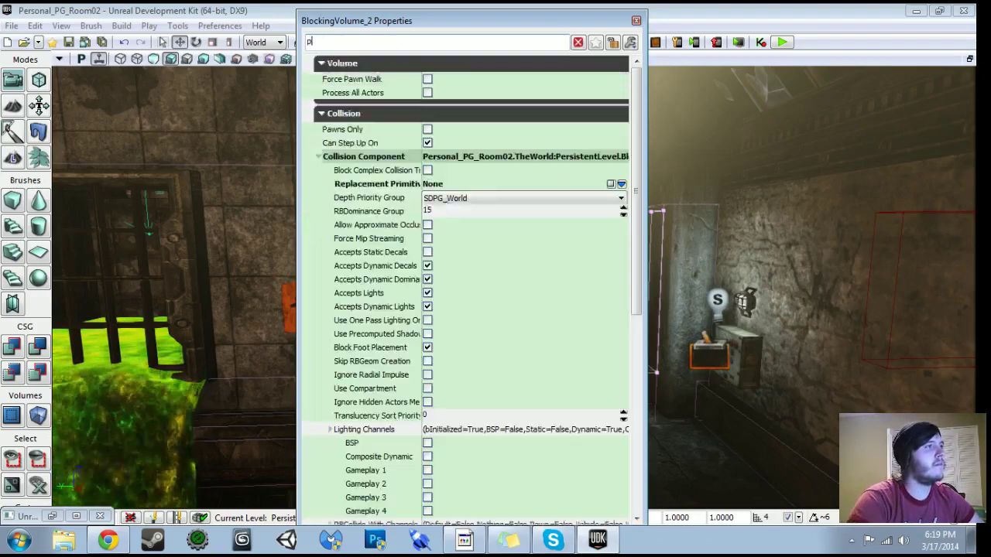
text(pawn)
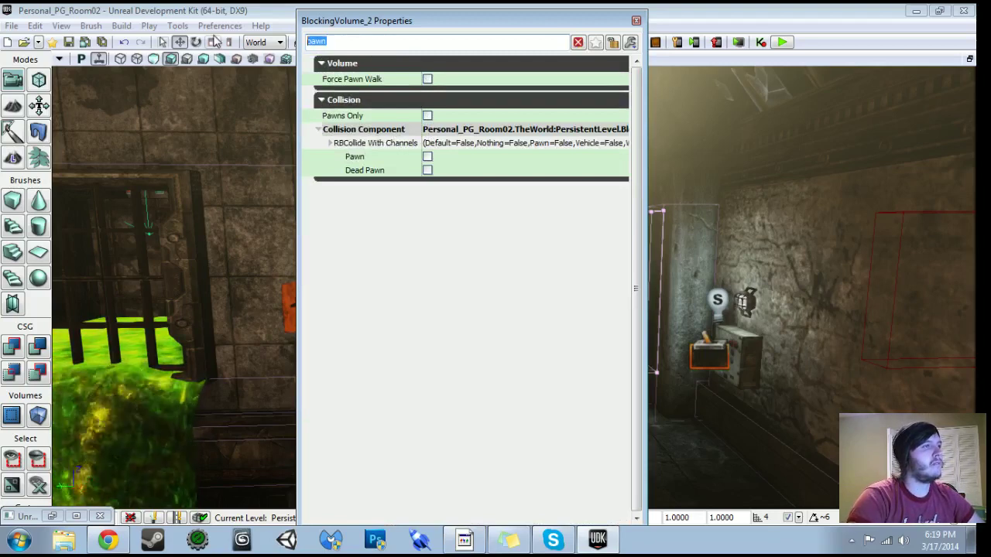
text(coll)
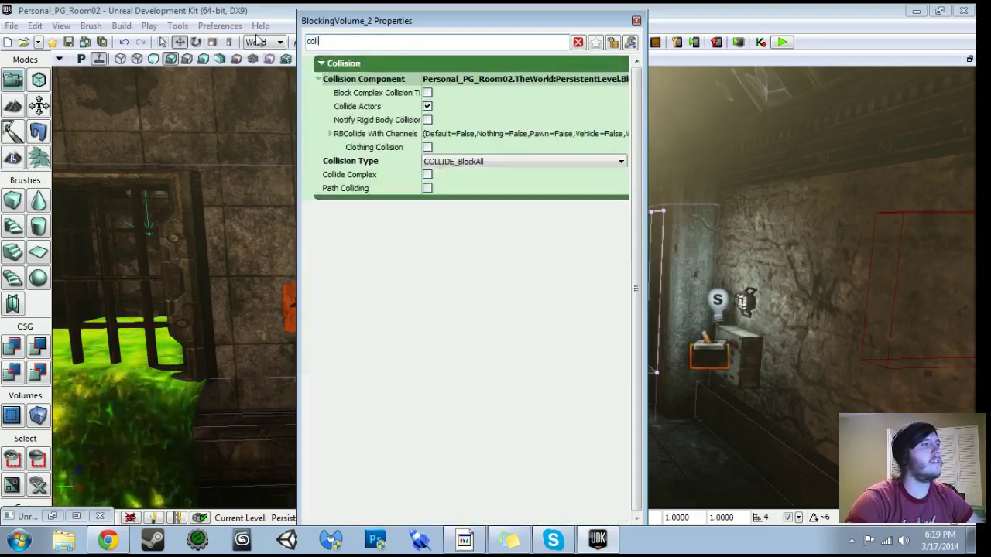
key(BackSpace)
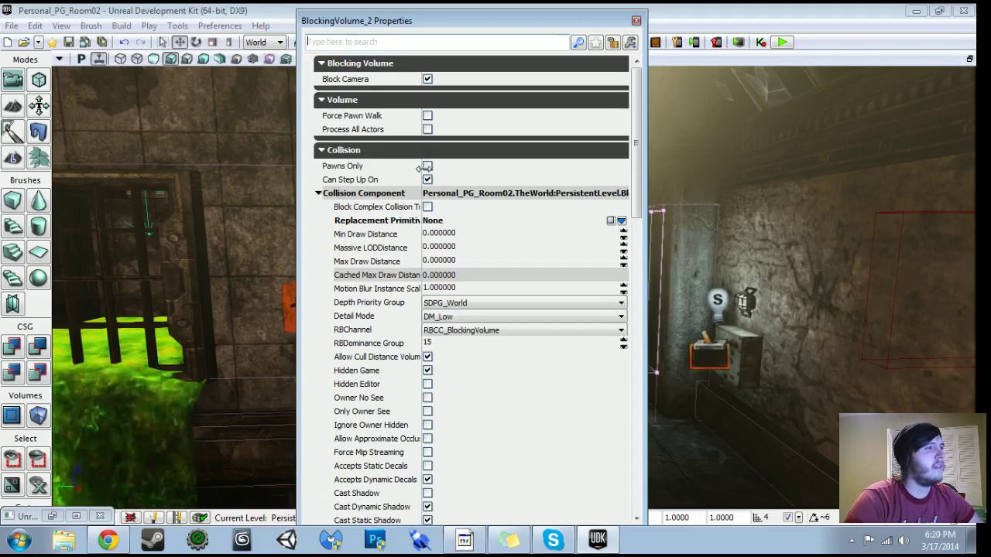
click(637, 21)
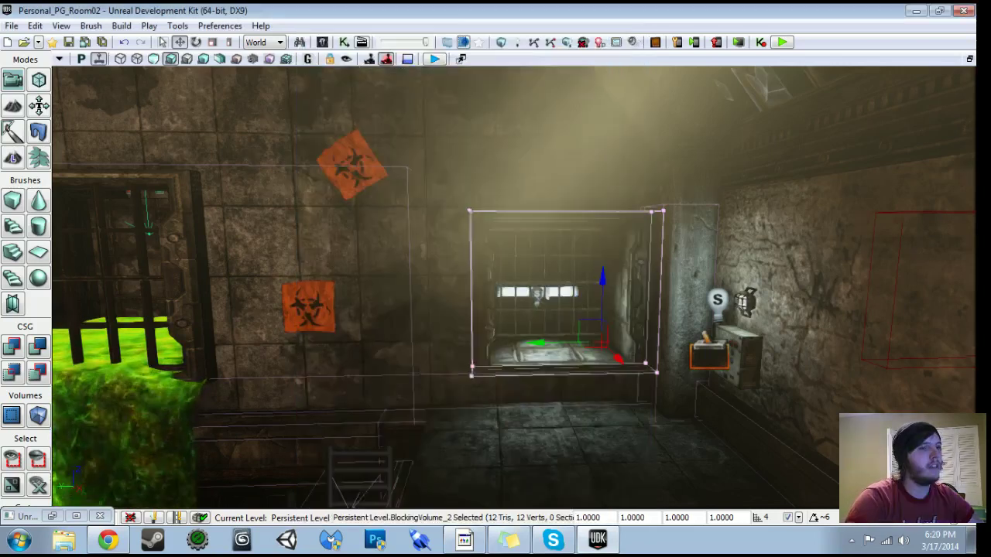
Play the level from the floor in front of the opening and test whether the player can walk into it.
drag(572, 387, 568, 454)
right_click(567, 455)
click(610, 444)
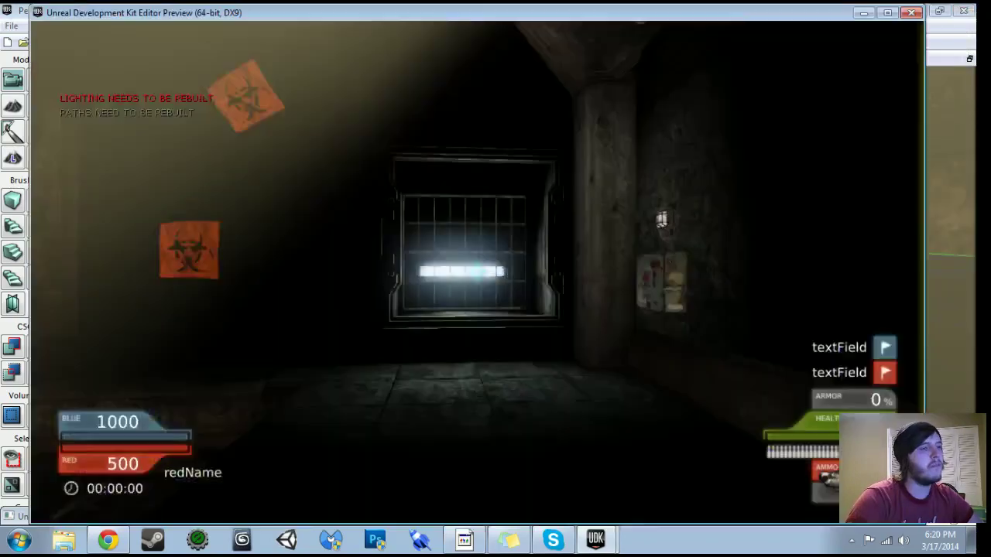
key(w)
key(w)
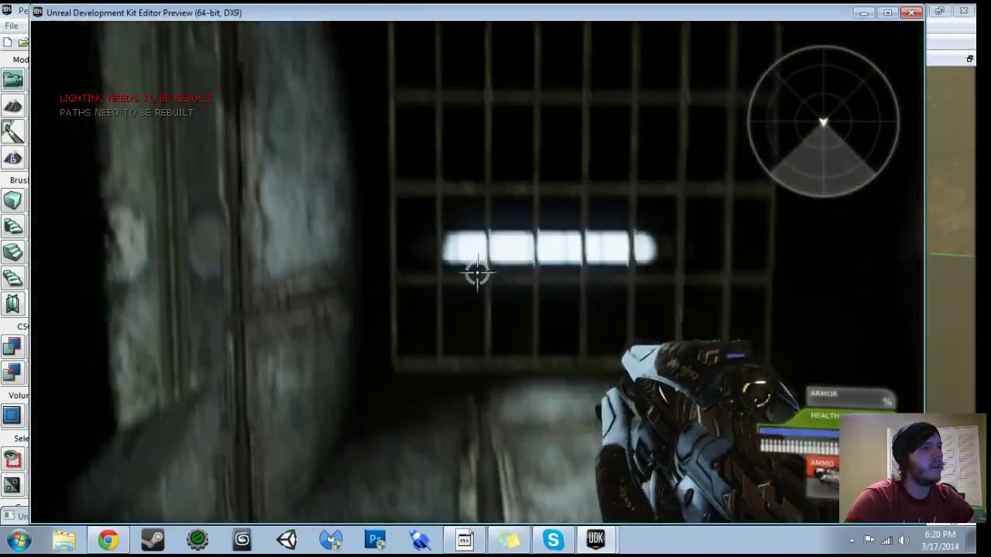
key(w)
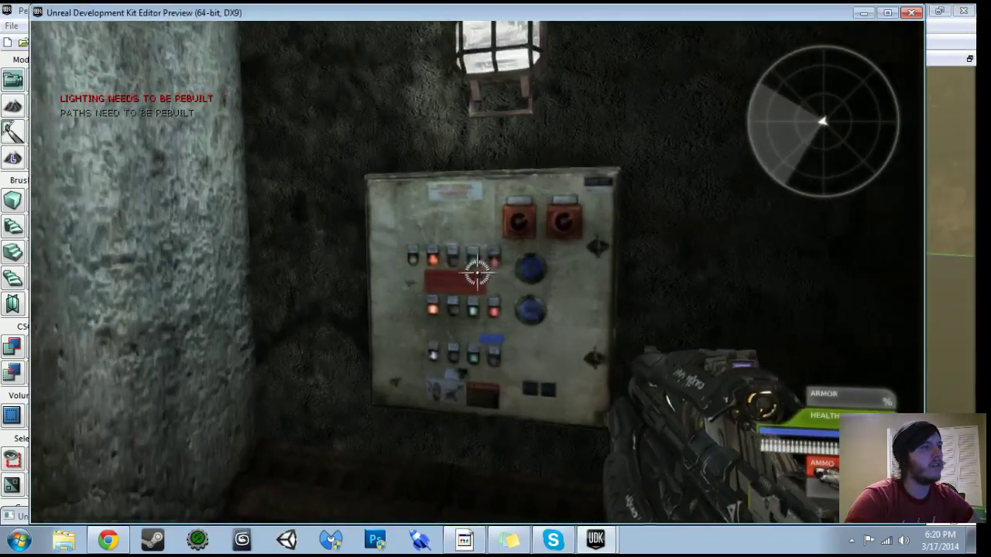
Spawn the barrel from the wall control box, try to pull it out through the opening, and end the preview.
scroll(478, 273, down, 1)
key(s)
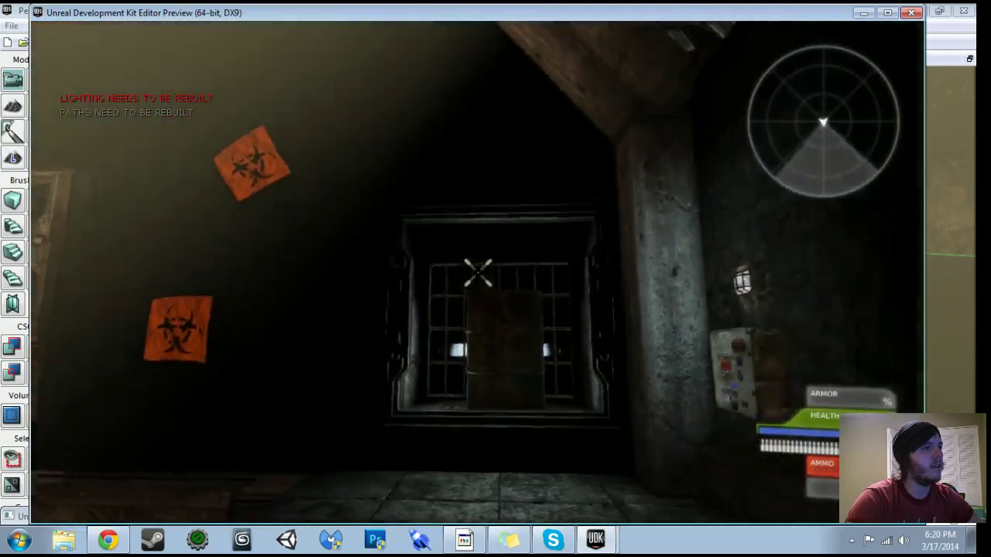
key(w)
right_click(478, 272)
key(s)
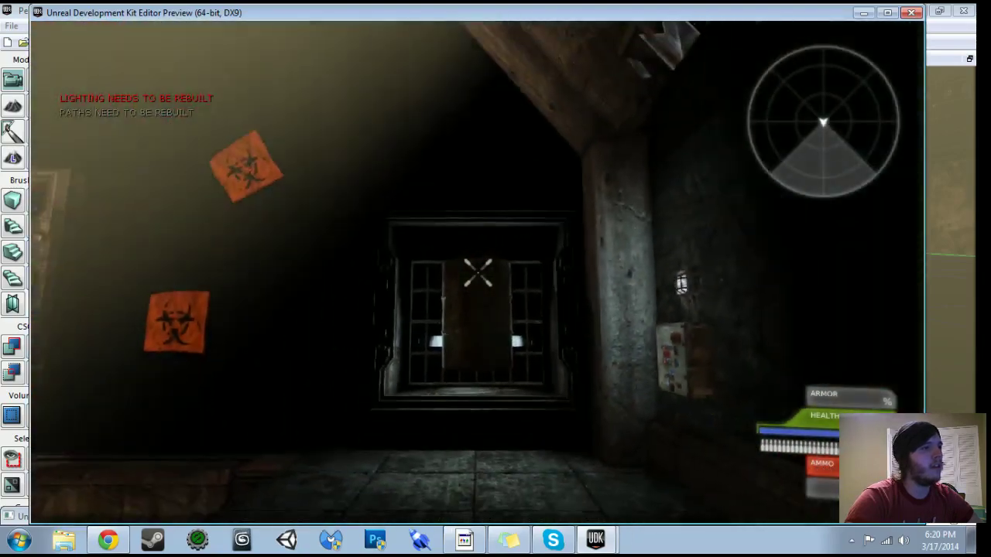
key(w)
key(s)
key(s)
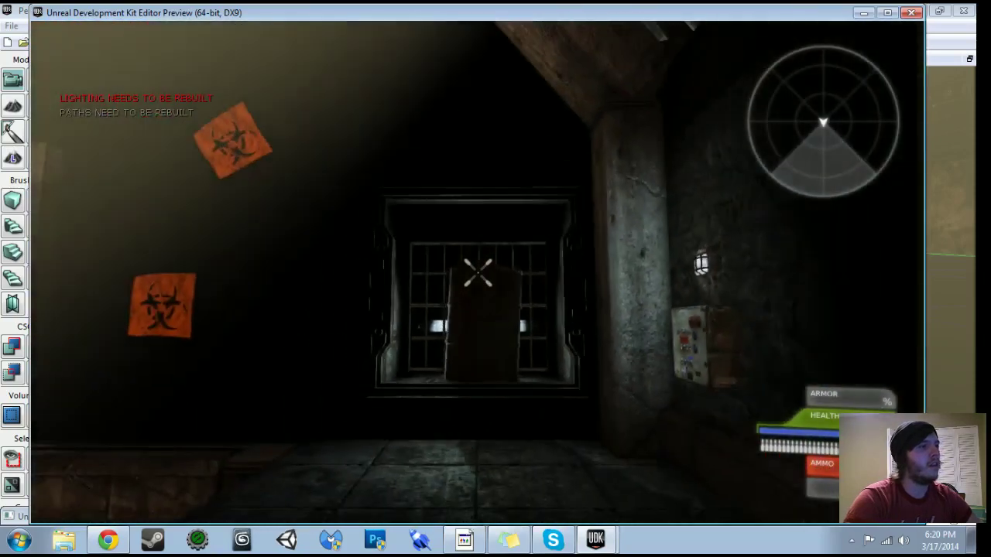
key(Escape)
Reopen the blocking volume's properties and examine its collision component's blocking options.
key(w)
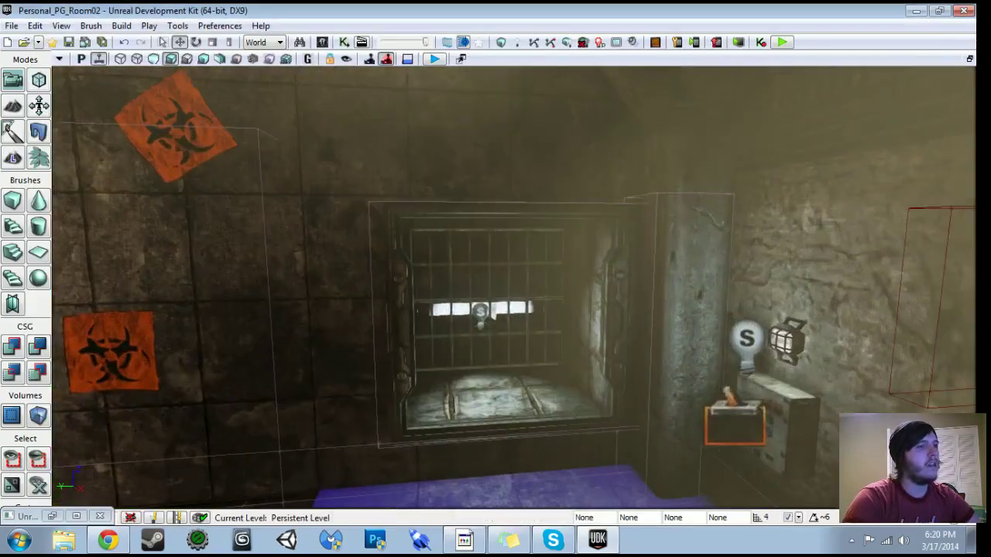
key(F4)
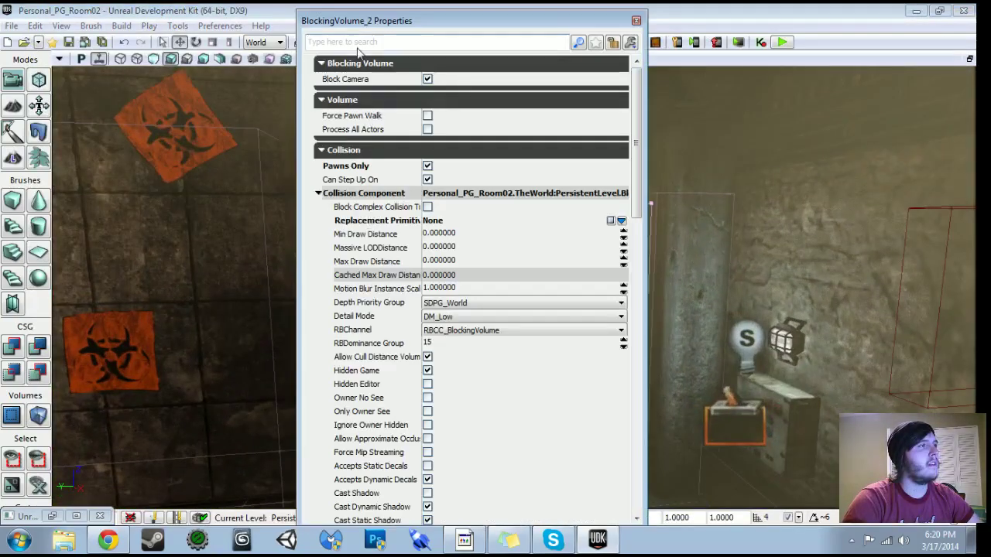
scroll(418, 309, down, 3)
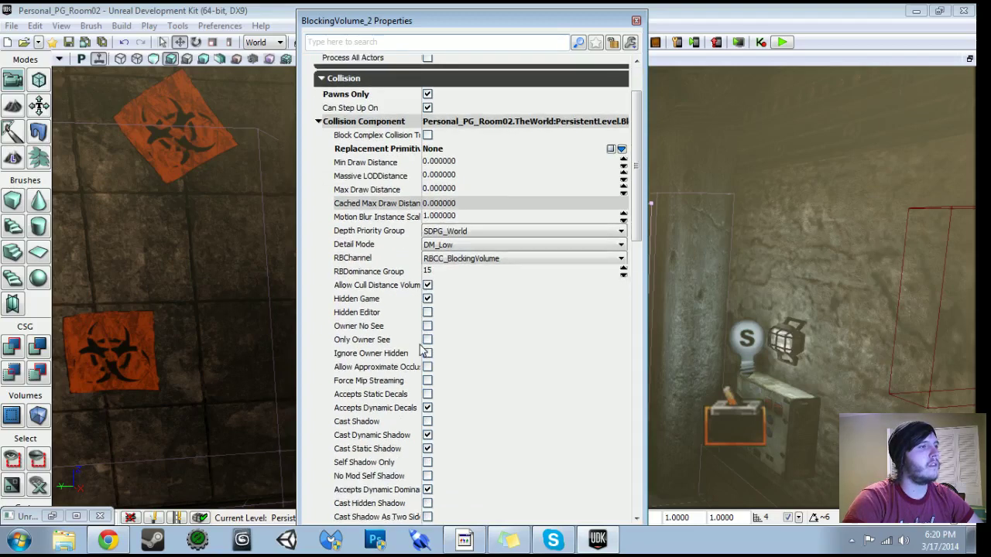
scroll(423, 350, down, 8)
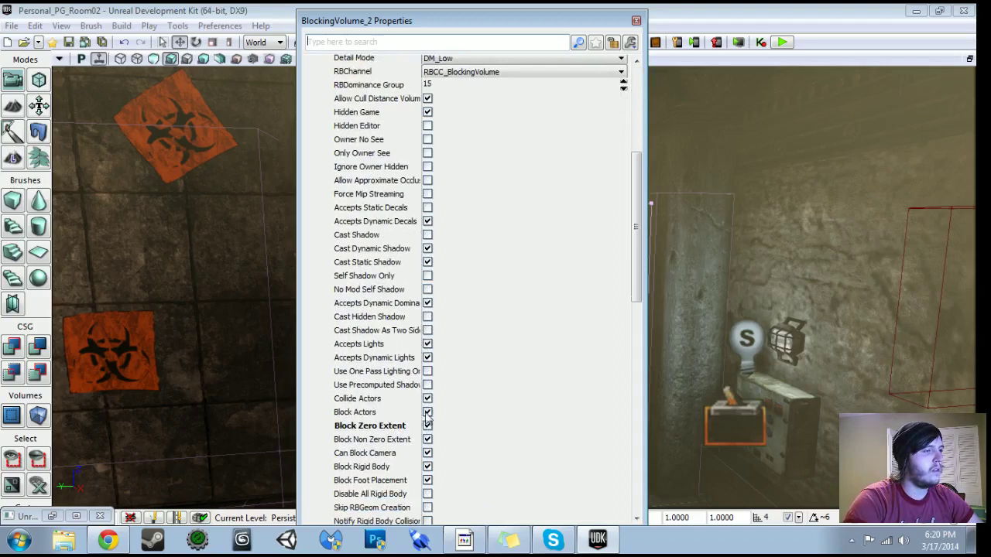
click(635, 23)
Play the level from the floor again, trigger the barrel button, and approach the opening with the physics gun ready.
scroll(595, 256, down, 5)
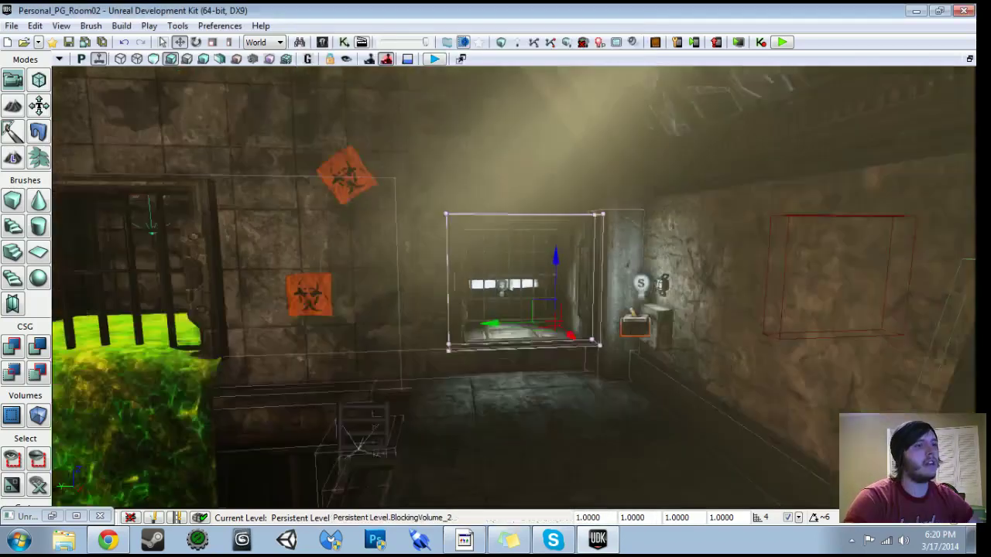
right_click(575, 477)
click(626, 468)
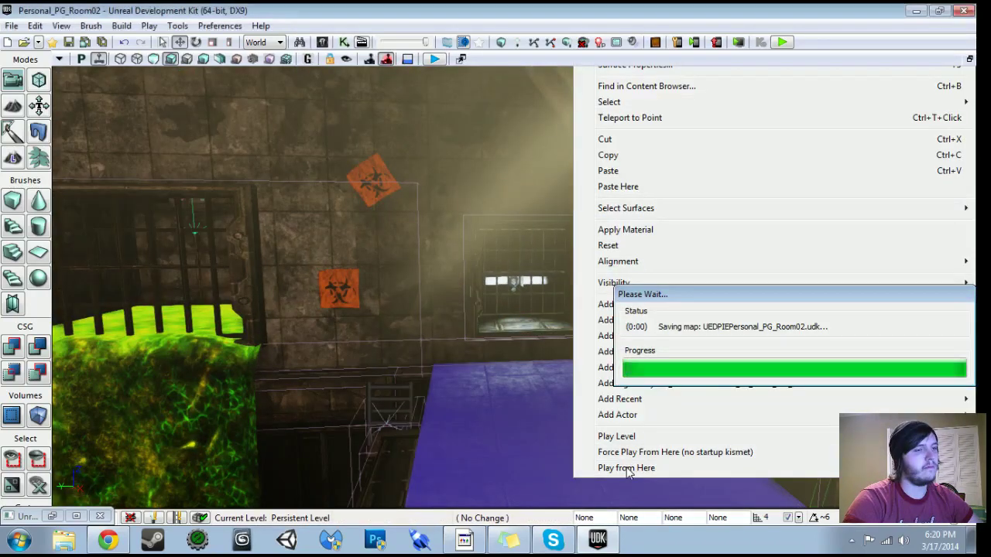
key(w)
key(s)
key(w)
key(1)
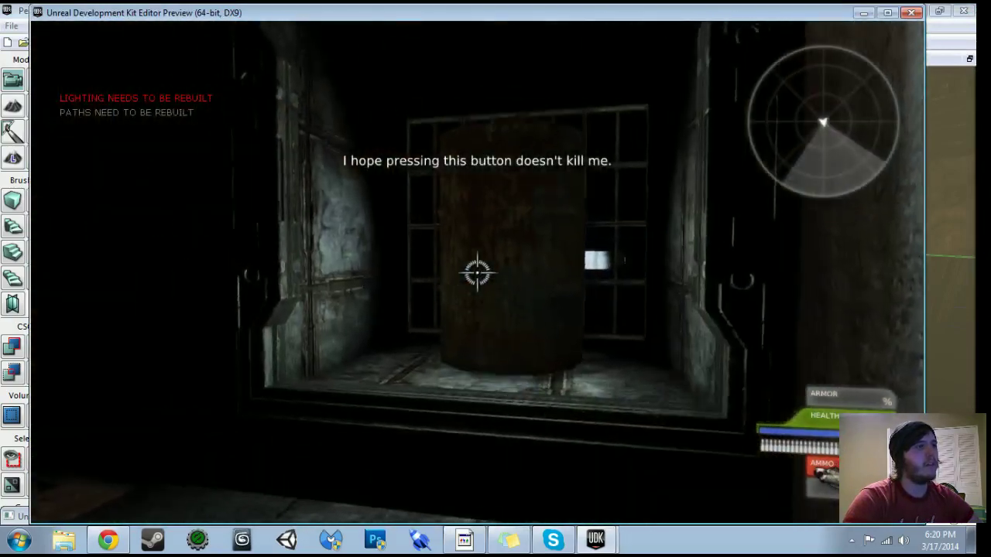
Grab the barrel and move it back and forth to test its passage through the opening, and exit the preview.
key(s)
key(w)
key(w)
key(s)
key(w)
key(s)
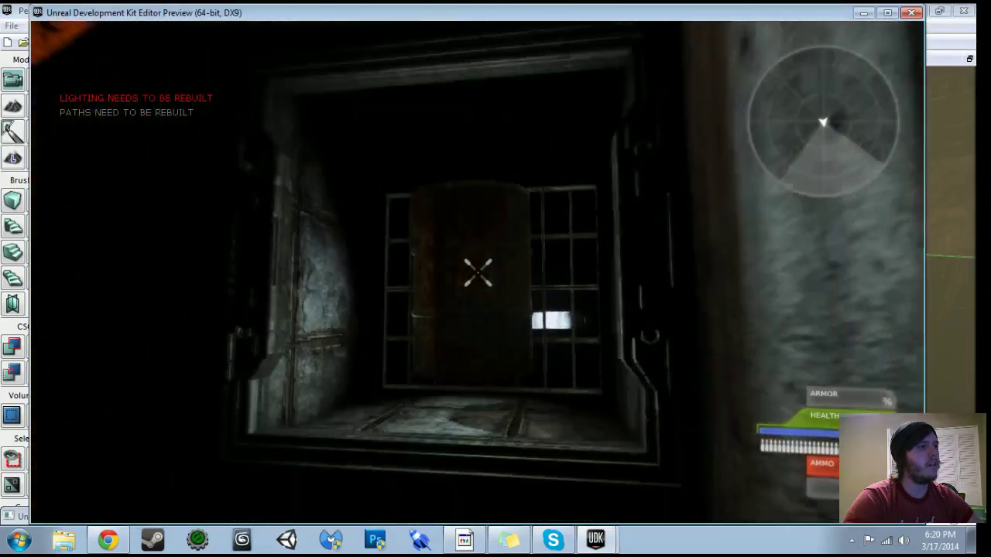
key(w)
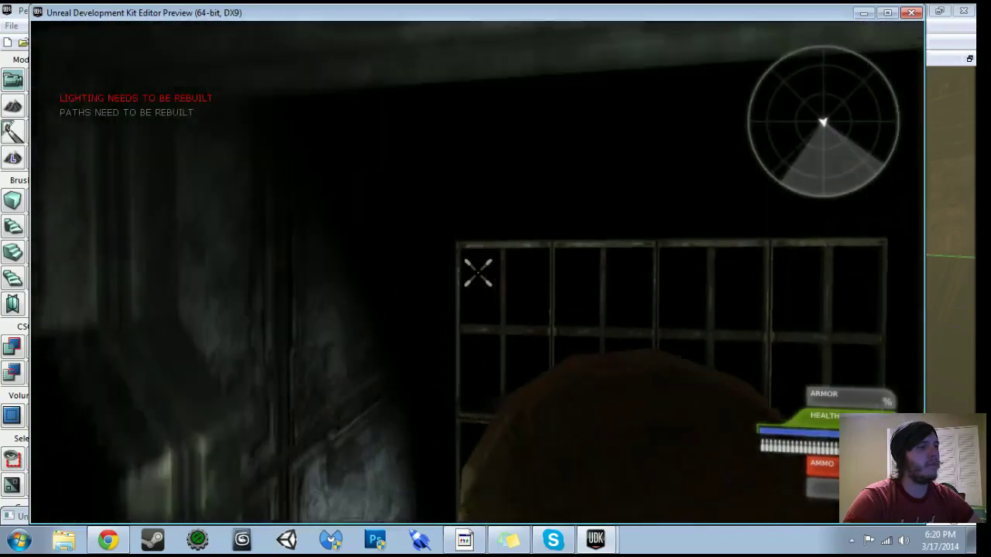
key(s)
key(w)
key(Escape)
Run another preview from the floor and try walking and jumping into the opening to test the player blocking.
right_click(531, 453)
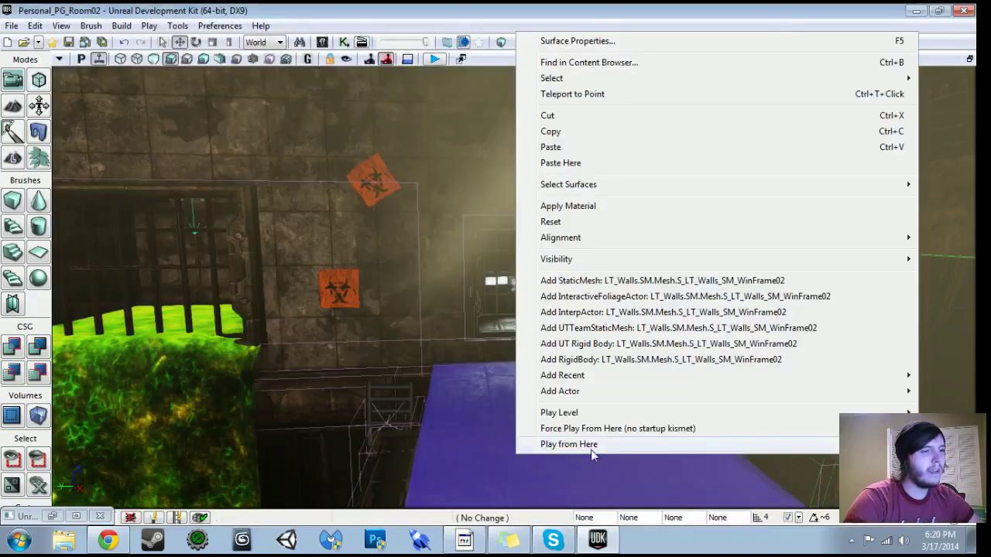
click(590, 443)
key(w)
key(d)
key(space)
key(a)
key(s)
key(a)
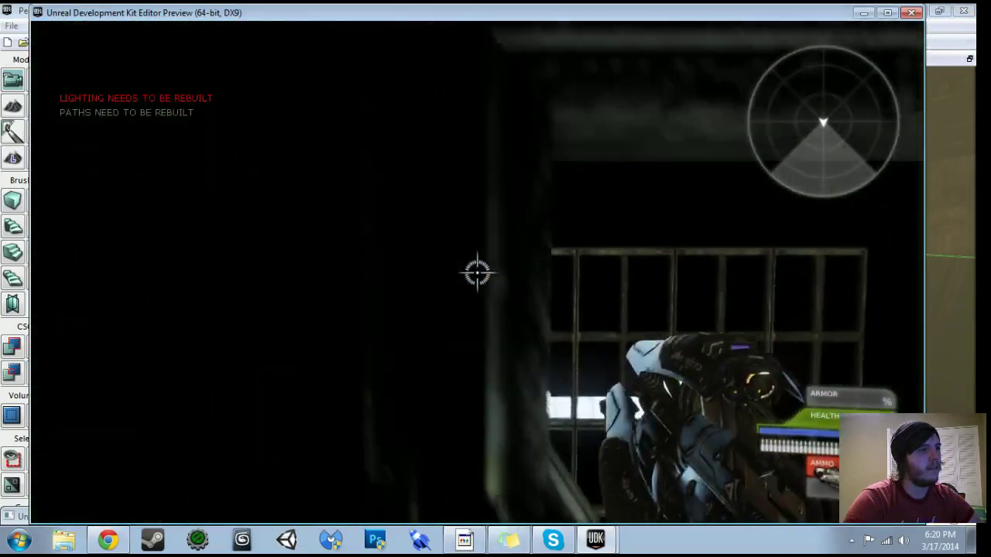
key(d)
key(w)
key(space)
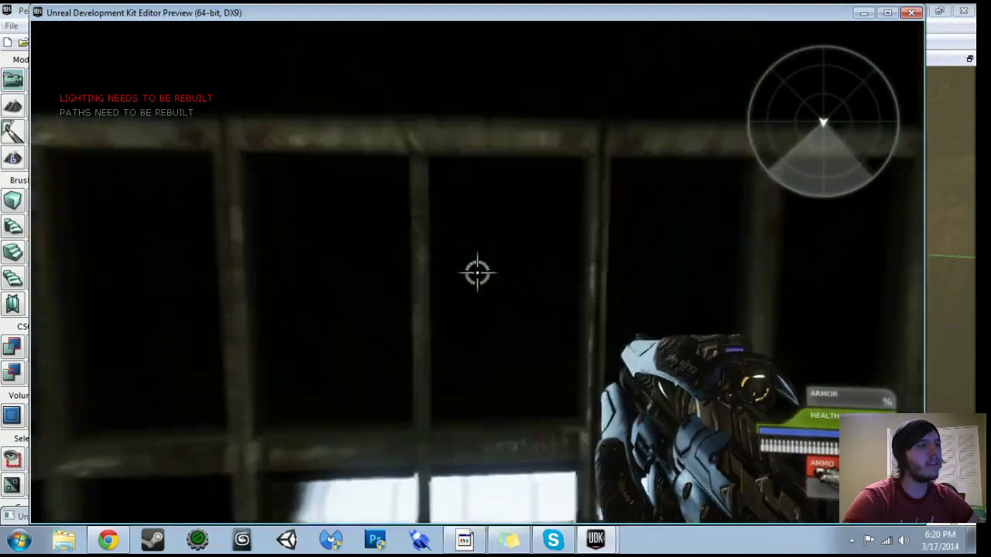
key(s)
key(w)
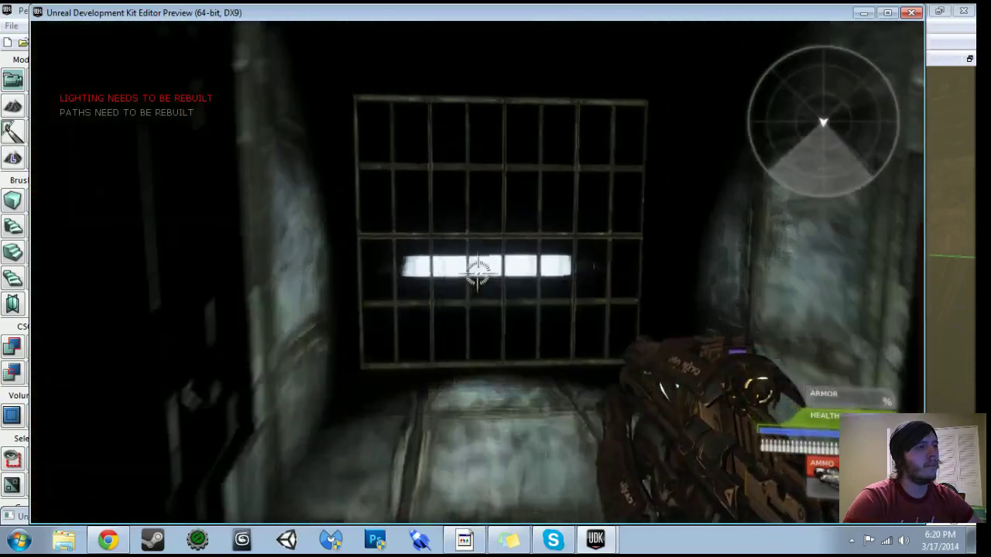
key(Escape)
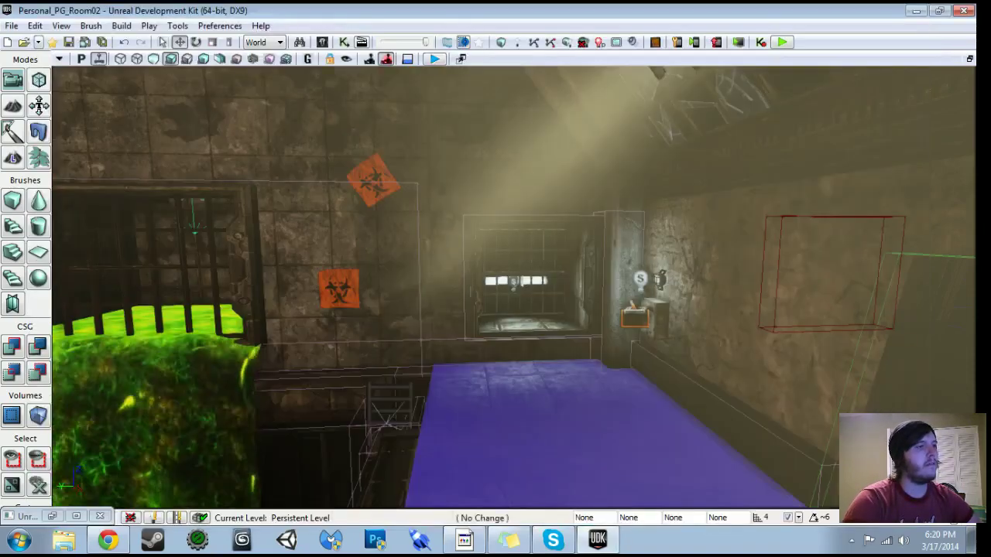
Adjust the blocking volume's shape in geometry mode, return to normal editing, rebuild the geometry, and dismiss the map check.
click(534, 339)
right_drag(534, 339, 643, 362)
click(40, 81)
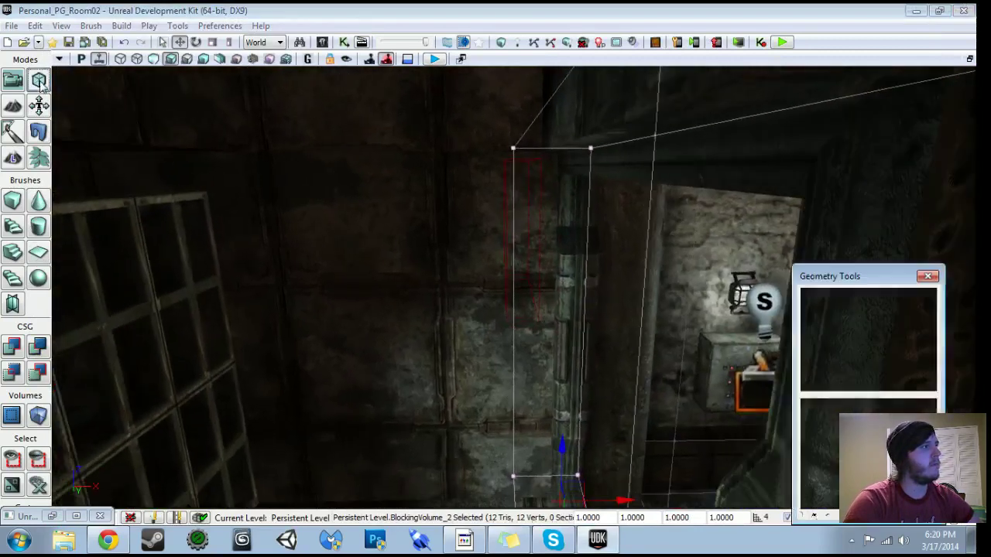
drag(586, 442, 652, 442)
right_drag(652, 442, 620, 443)
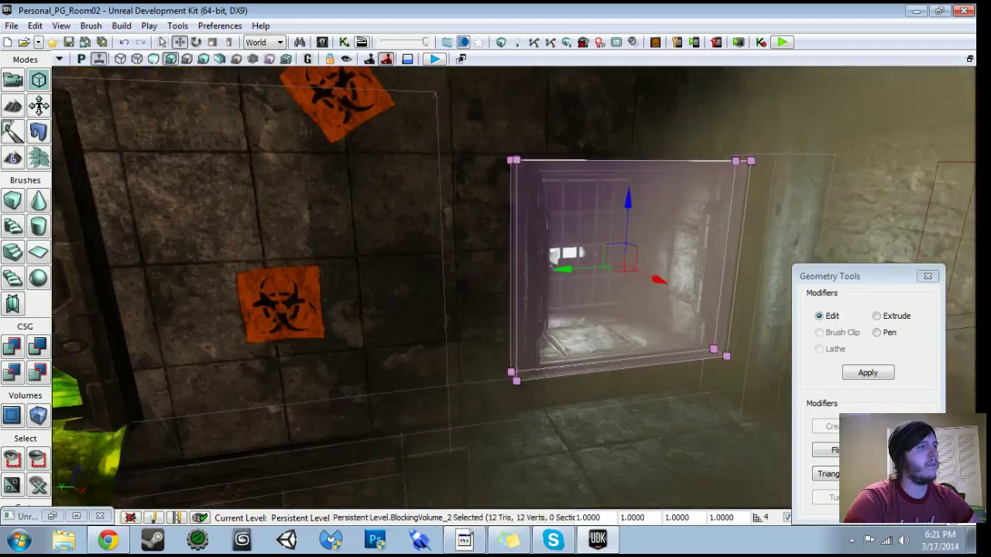
click(14, 80)
click(502, 42)
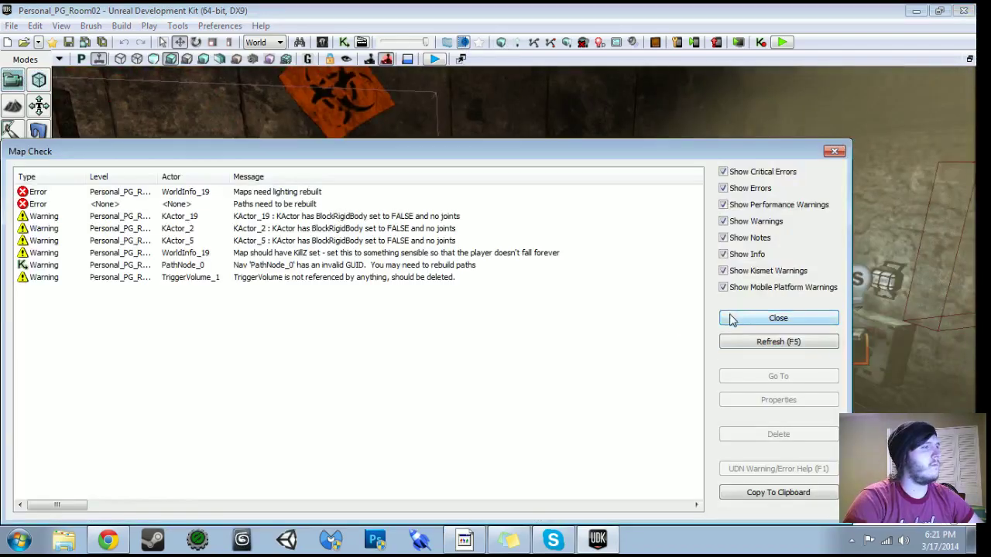
click(732, 320)
Play the level from farther back in the corridor, test walking into the opening, and go to the wall control box.
right_drag(473, 403, 542, 407)
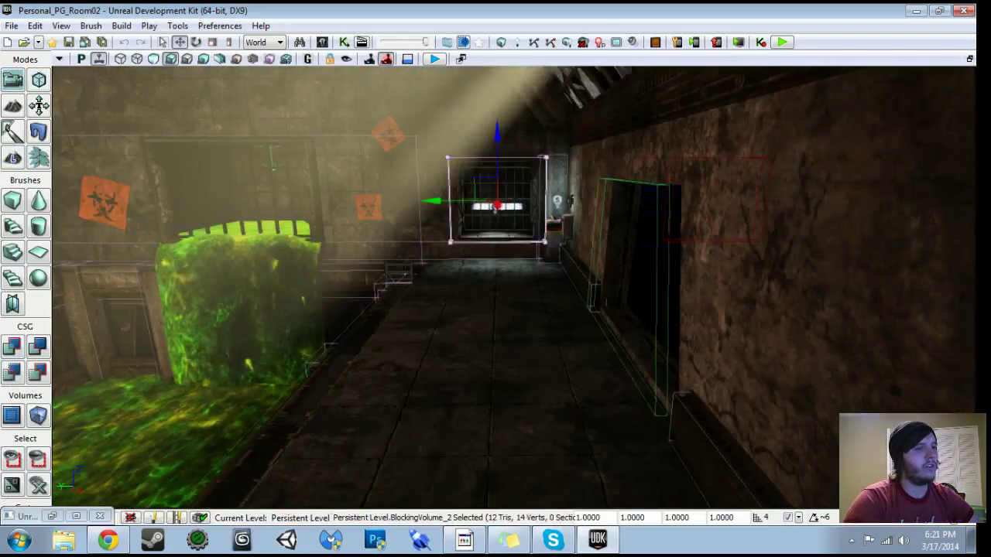
click(467, 413)
right_click(466, 413)
click(496, 532)
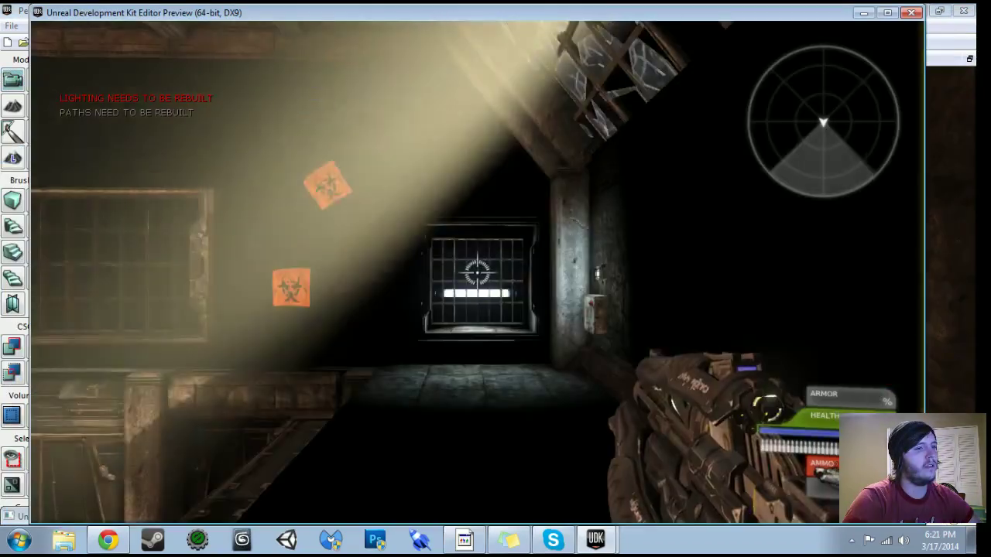
key(w)
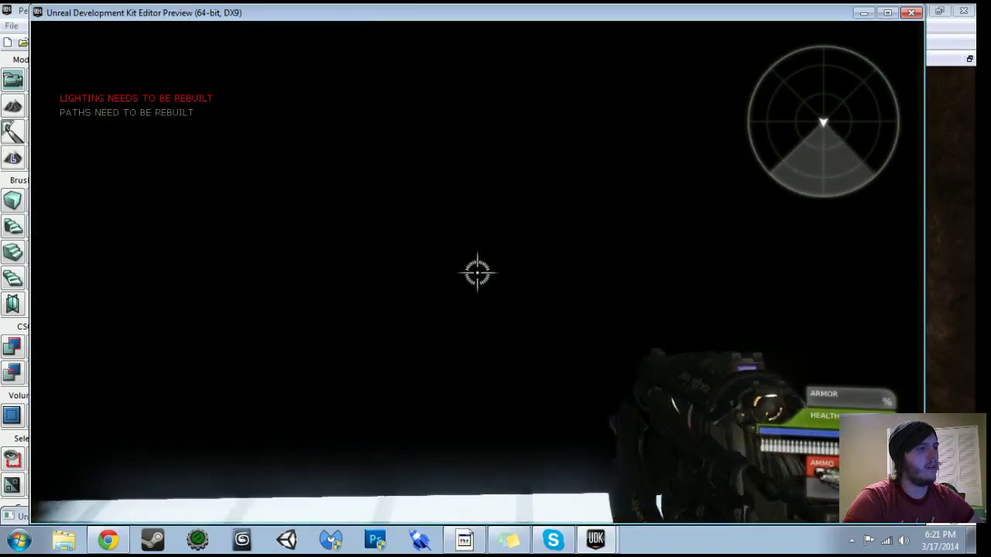
key(s)
key(w)
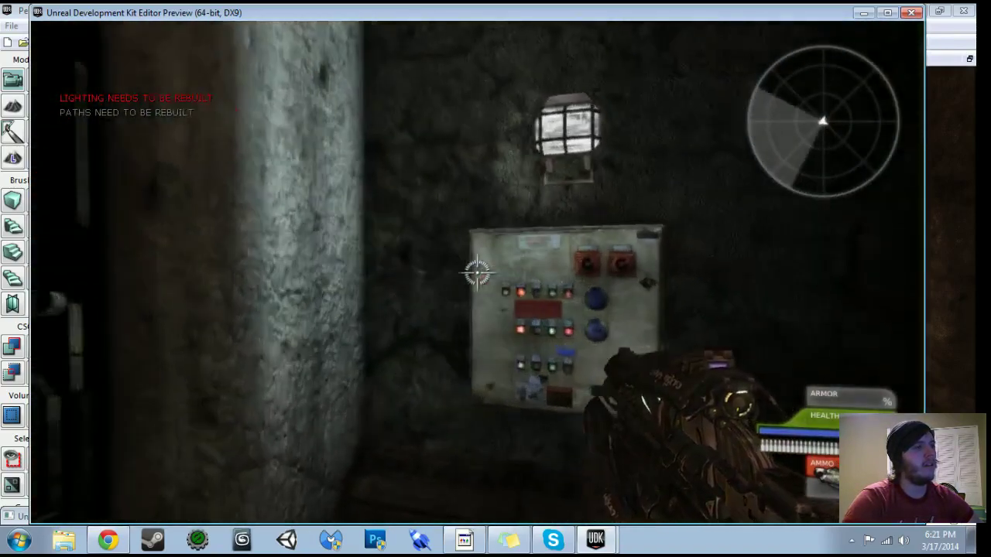
Spawn the barrel, test pulling it out of the opening with the physics gun, and return to the blocking volume in the editor.
scroll(478, 273, down, 1)
key(s)
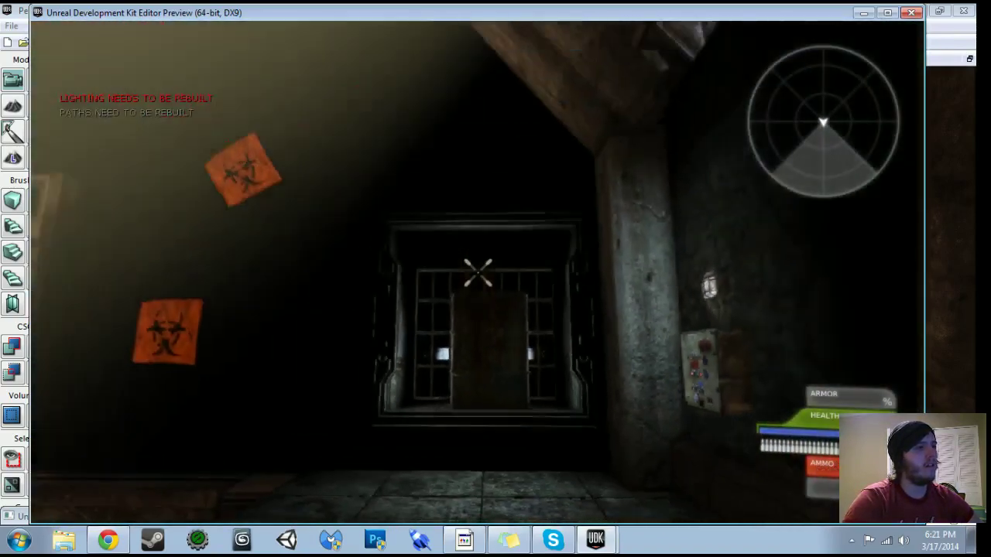
key(w)
key(s)
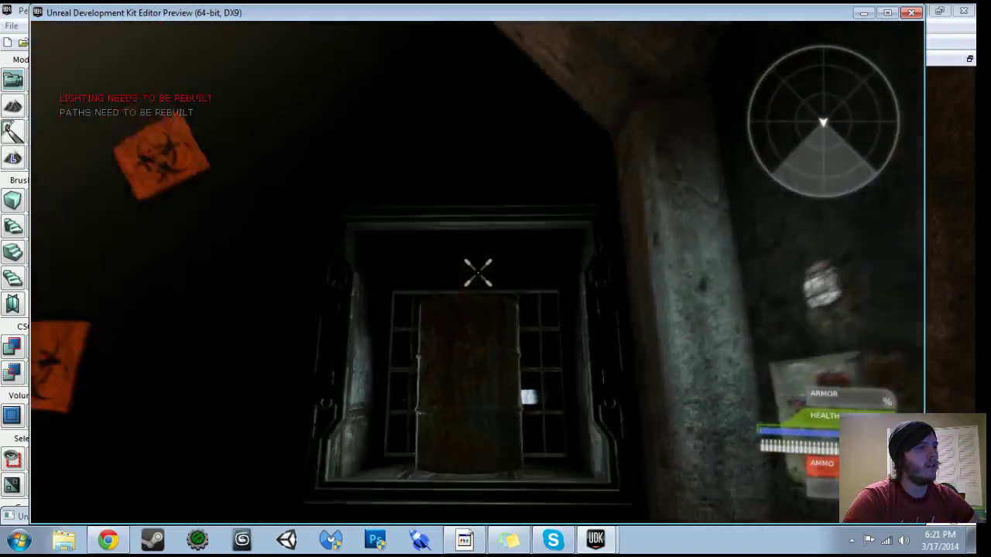
key(Escape)
double_click(496, 203)
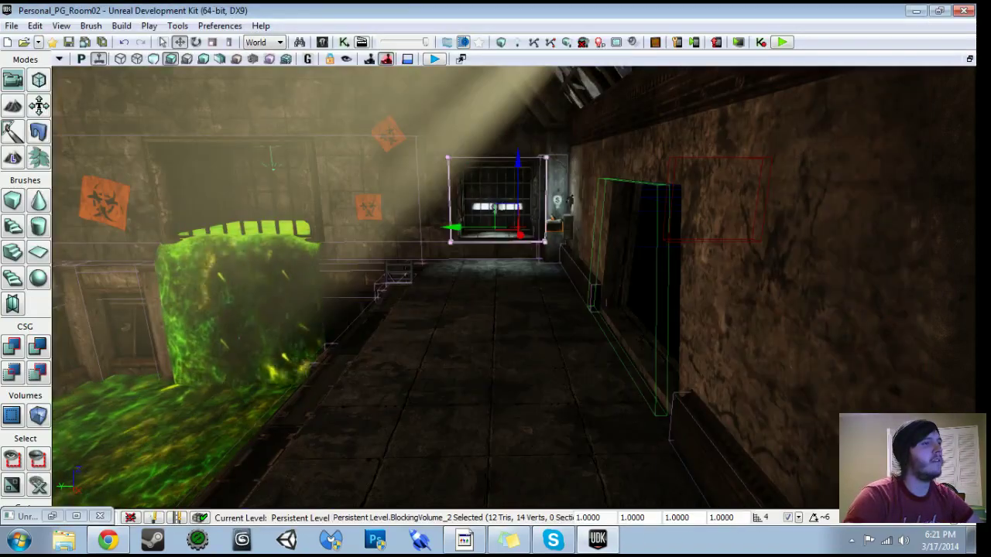
Widen the blocking volume's properties window and its name column, and examine the actor-blocking and zero-extent collision options.
scroll(474, 253, down, 5)
scroll(475, 253, down, 2)
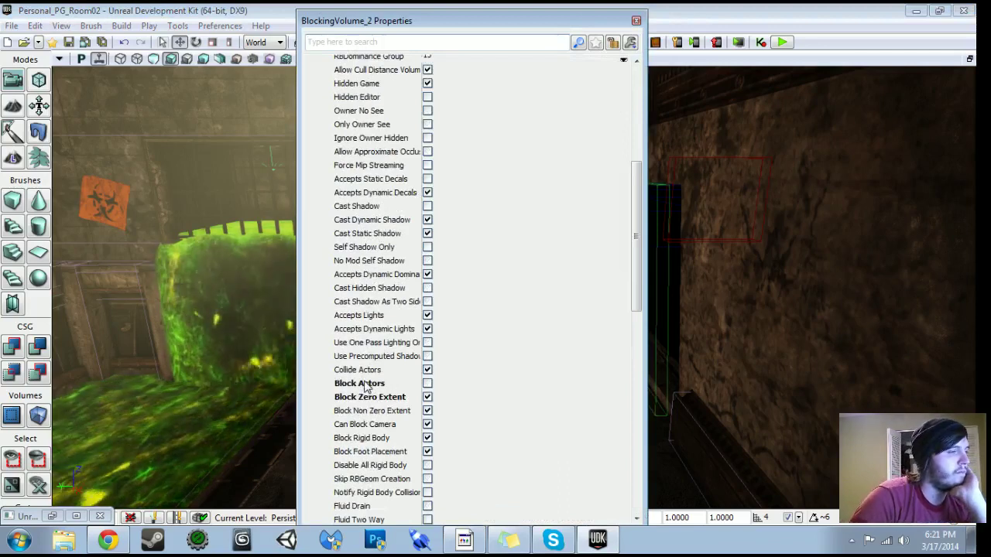
drag(297, 369, 242, 370)
drag(387, 373, 486, 380)
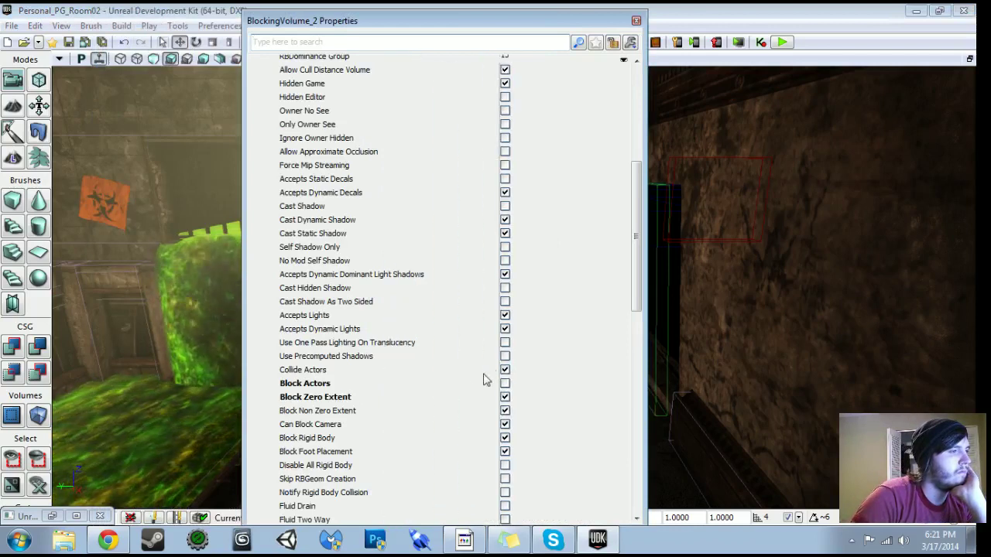
right_click(333, 411)
right_click(312, 397)
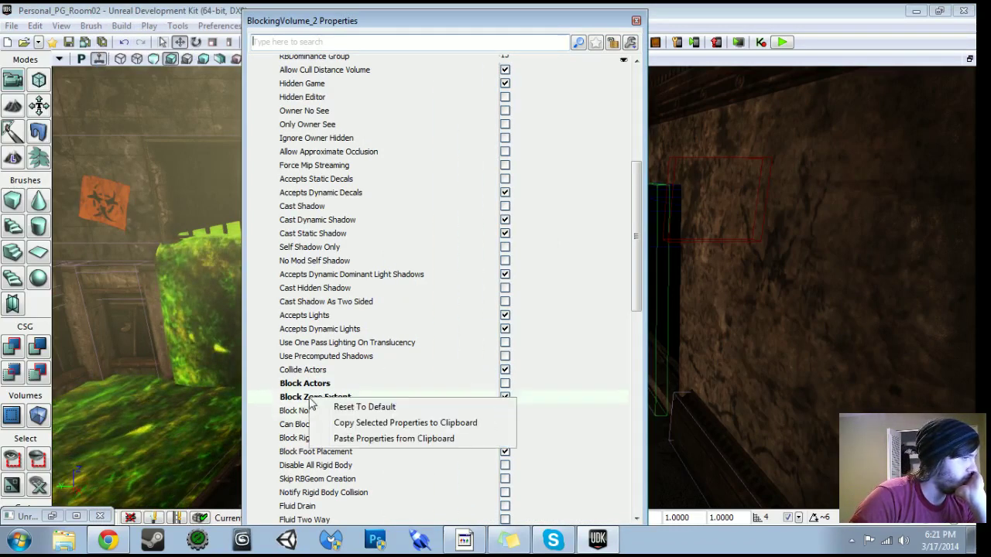
click(302, 401)
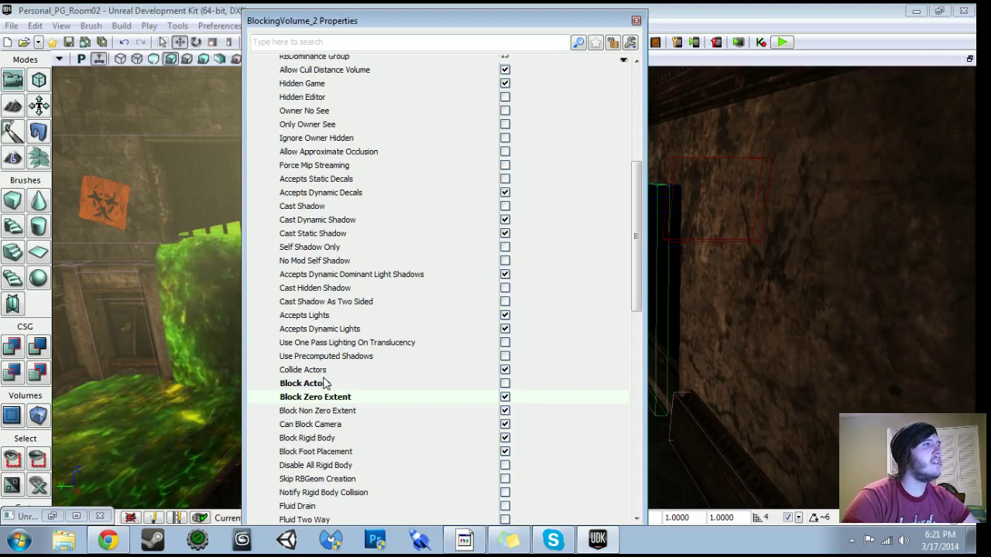
Expand RBCollide With Channels for the blocking volume and enable the Pawn and Blocking Volume channels.
scroll(326, 384, down, 3)
scroll(325, 383, down, 2)
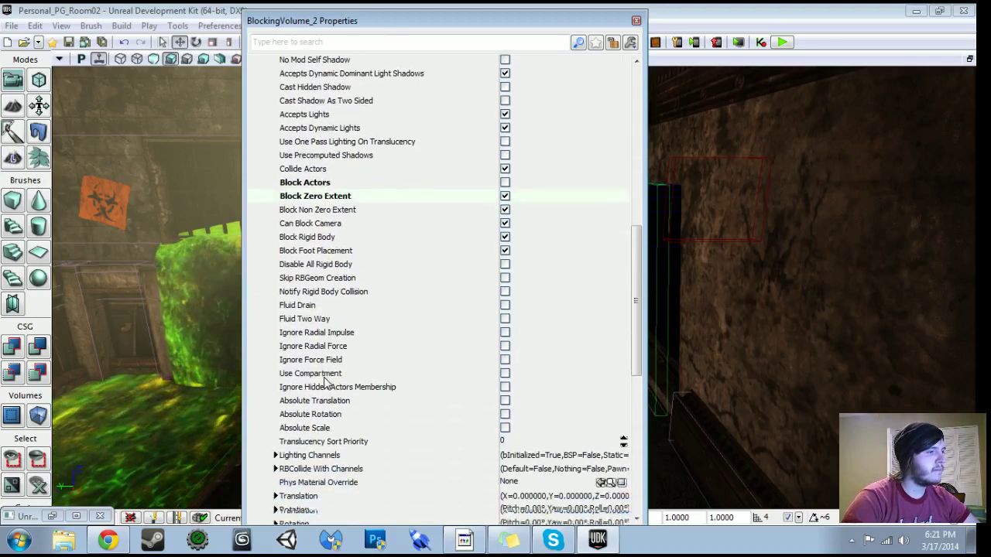
scroll(325, 381, down, 2)
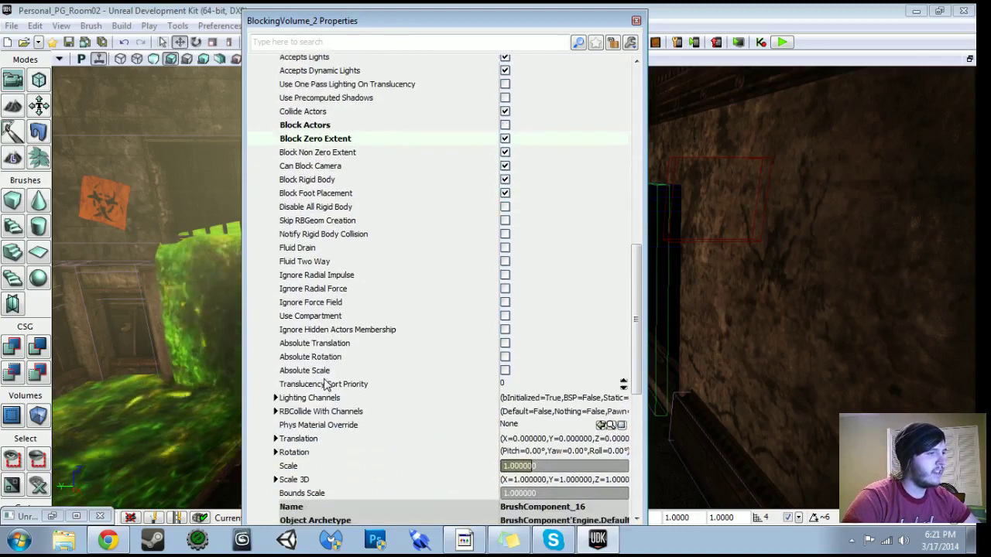
double_click(319, 412)
scroll(327, 327, down, 2)
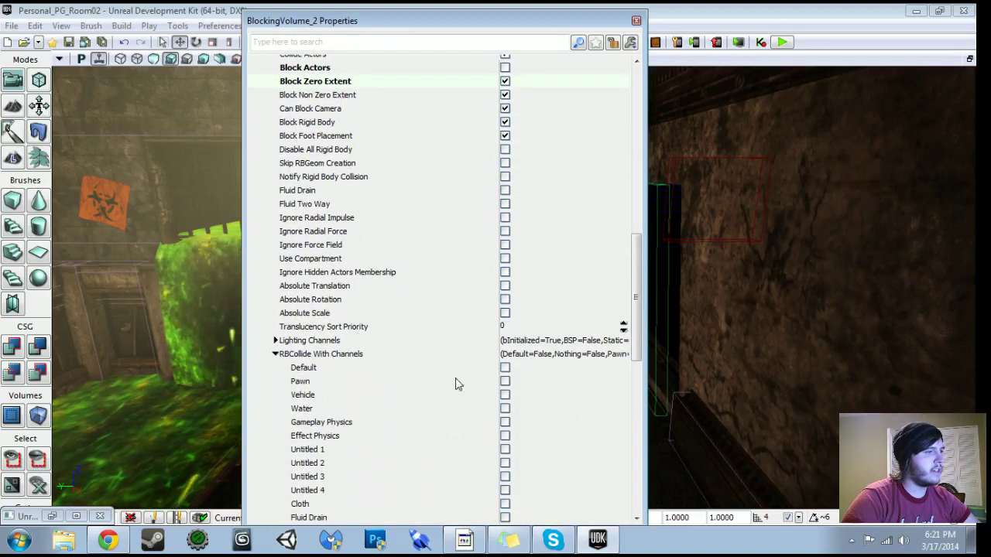
scroll(417, 354, down, 4)
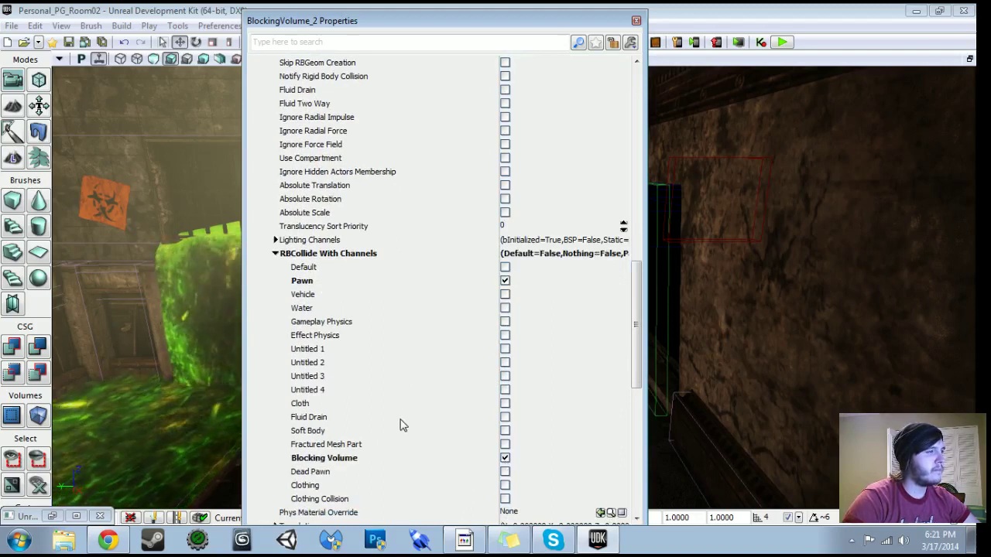
Set the blocking volume's Collision Type to COLLIDE_CustomDefault and close its properties.
scroll(402, 425, down, 4)
scroll(403, 426, up, 4)
scroll(400, 424, down, 5)
click(535, 496)
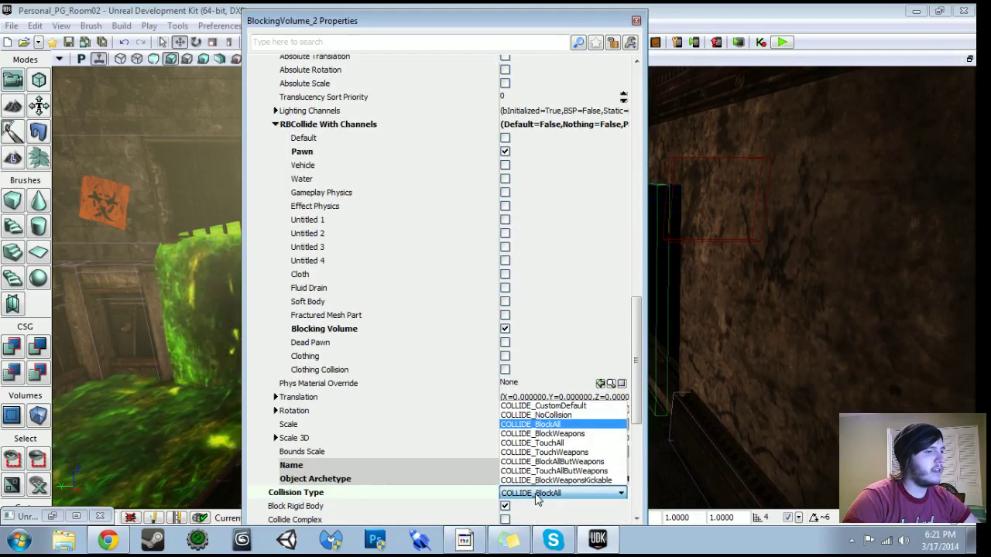
click(551, 406)
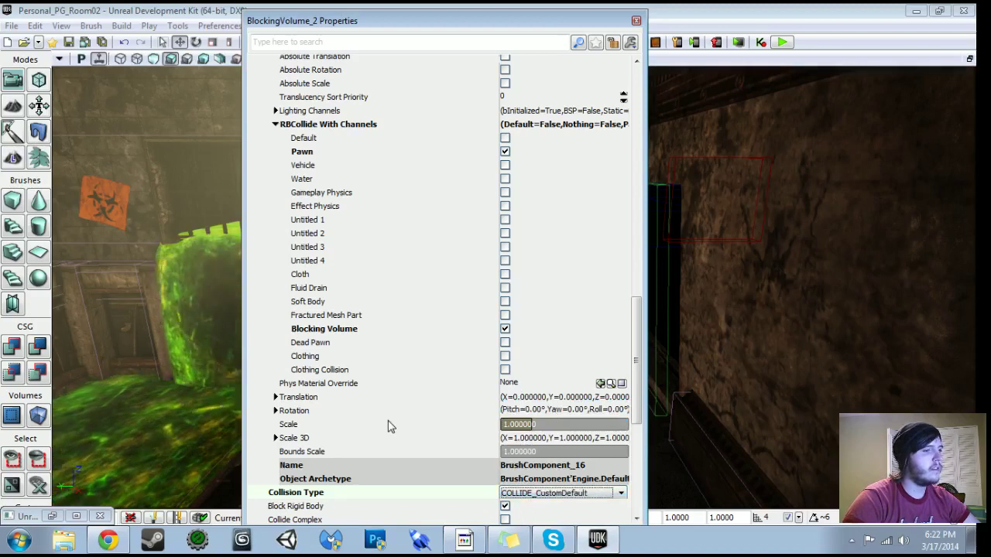
drag(635, 354, 643, 340)
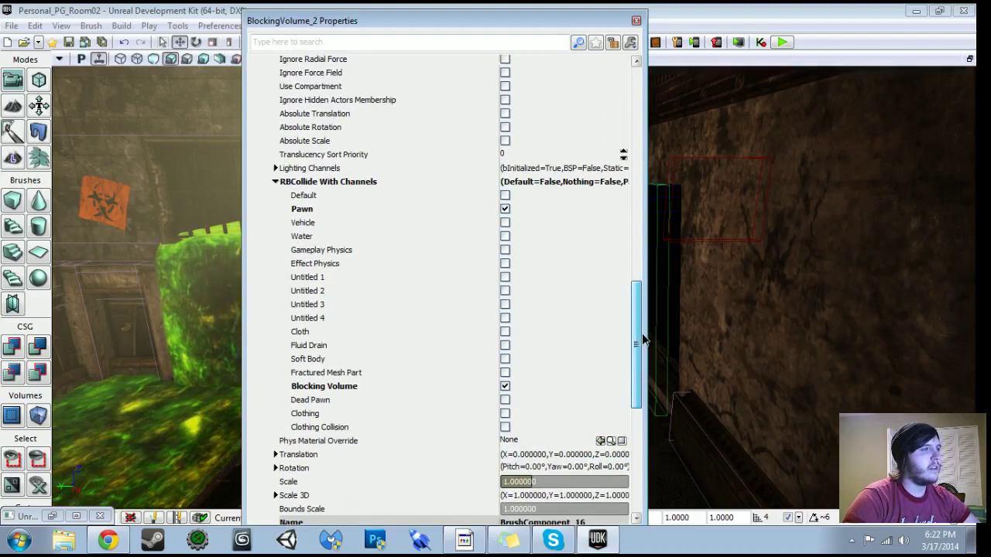
click(635, 21)
Play from the corridor floor, test walking into the framed opening, and use the button on the wall control box.
click(511, 385)
right_click(511, 385)
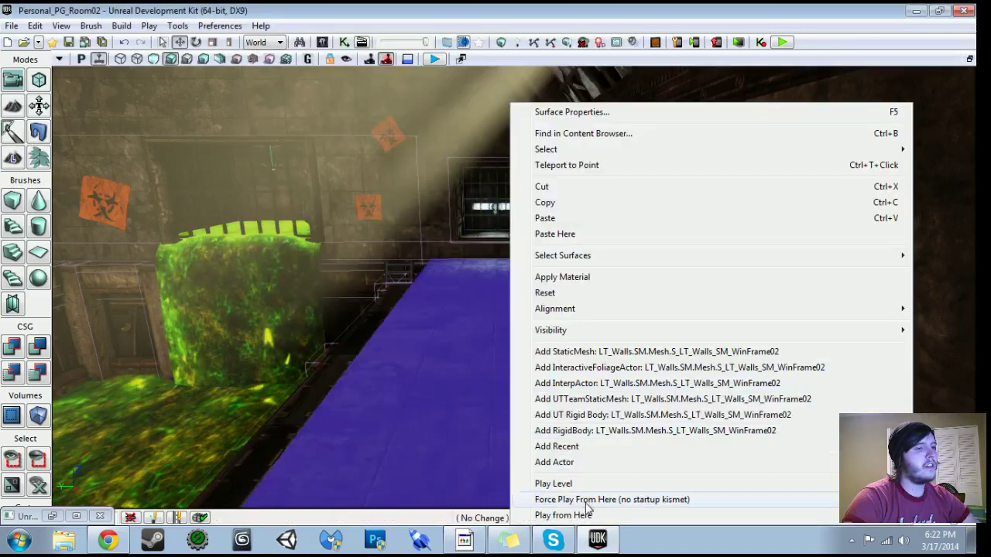
click(582, 512)
key(w)
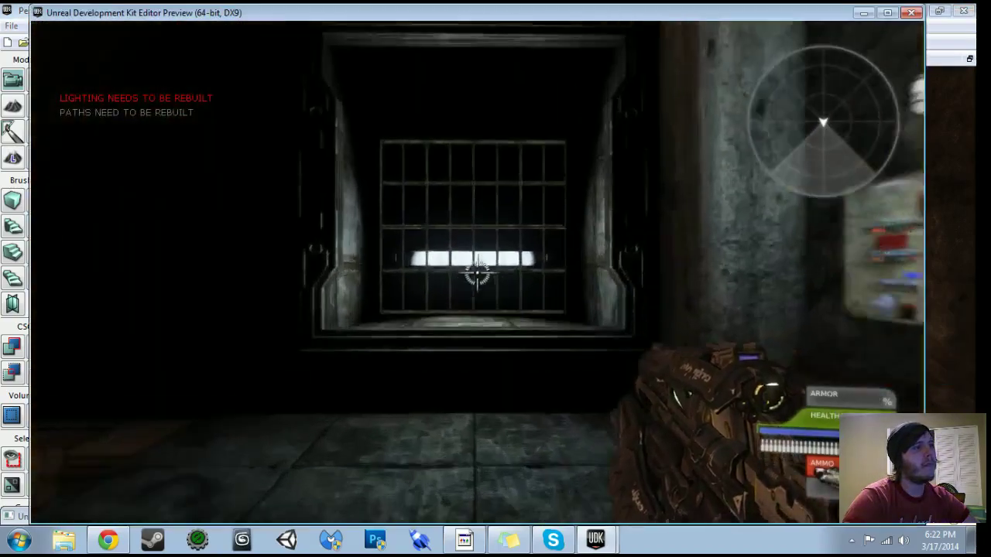
key(s)
key(w)
key(s)
key(w)
key(e)
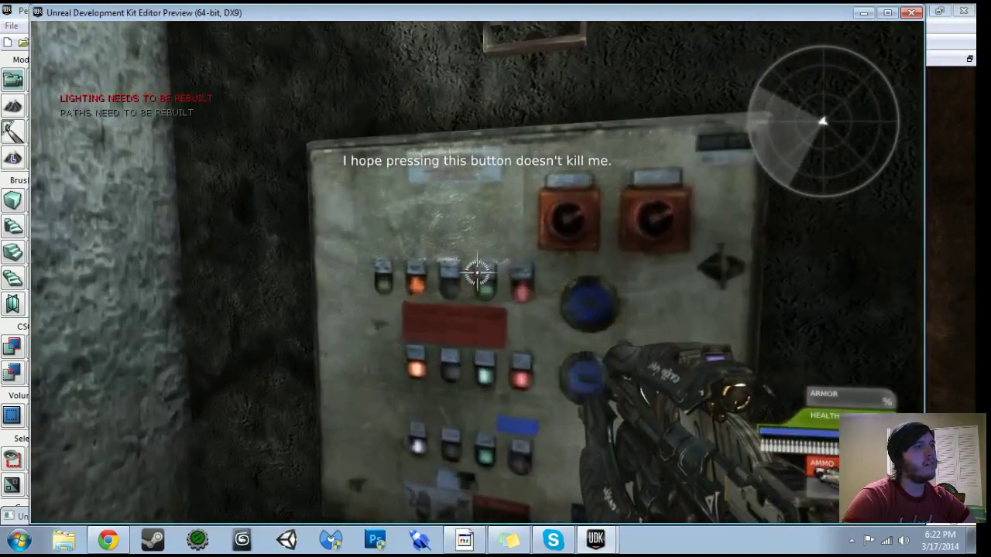
Try pulling the spawned barrel out of the opening with the physics gun and end the preview.
key(s)
scroll(478, 274, down, 1)
key(w)
key(s)
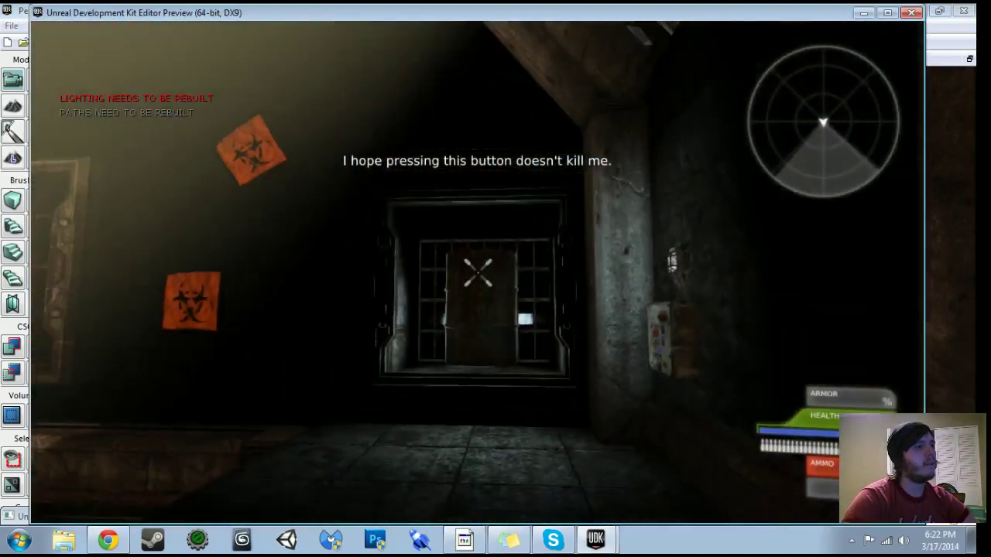
key(w)
key(w)
key(s)
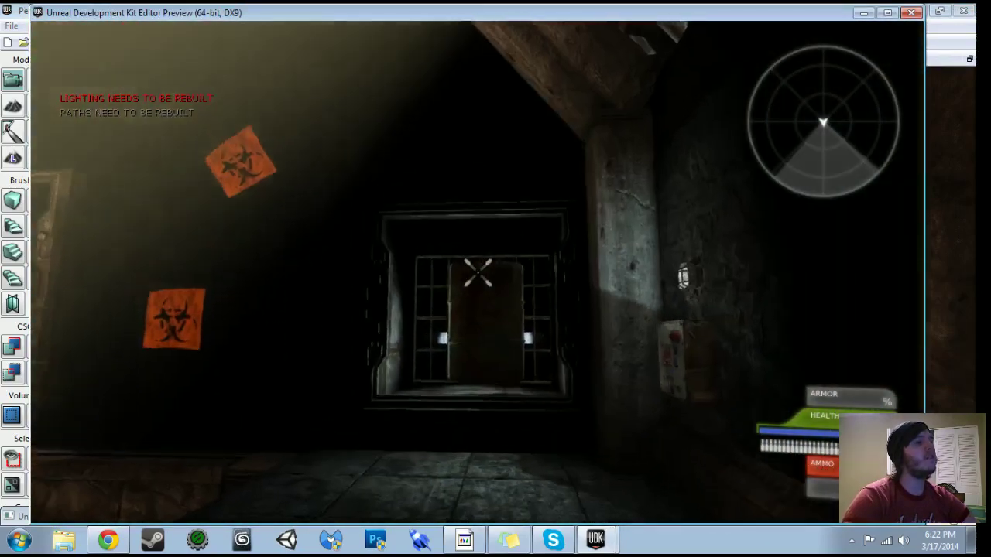
key(w)
key(s)
key(w)
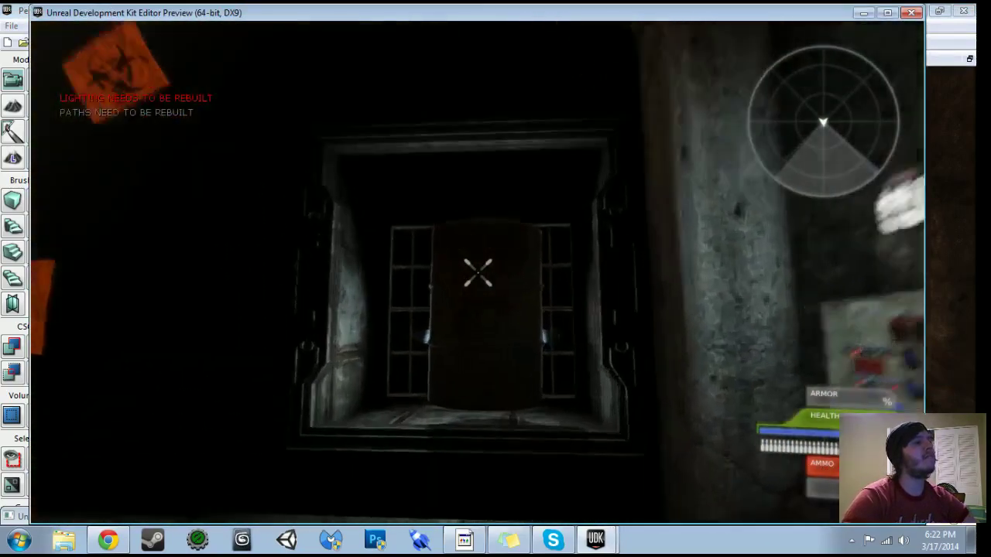
key(Escape)
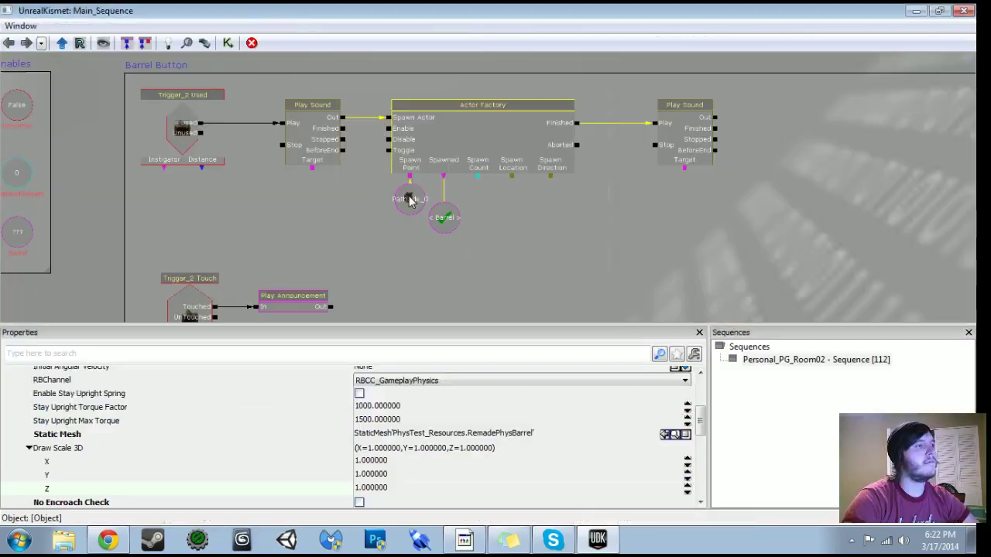
Minimize the Kismet window, reselect the blocking volume around the opening, and recheck its RBCollide With Channels settings.
click(915, 11)
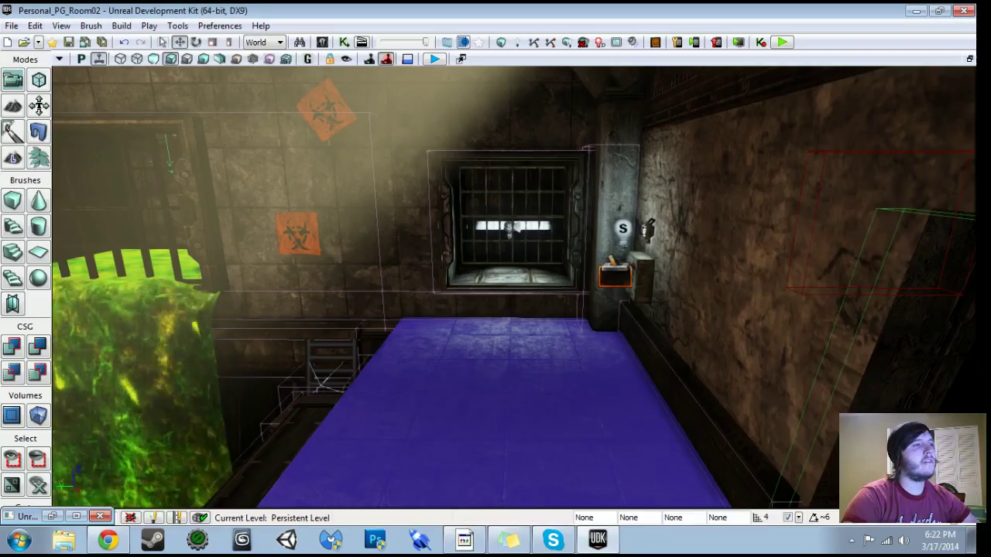
click(348, 232)
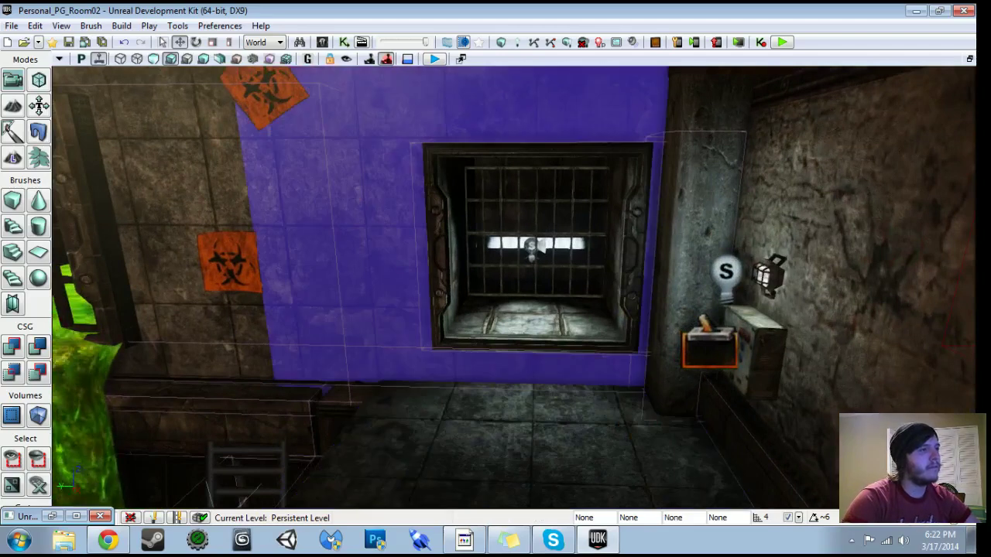
click(413, 245)
double_click(413, 246)
scroll(387, 400, down, 12)
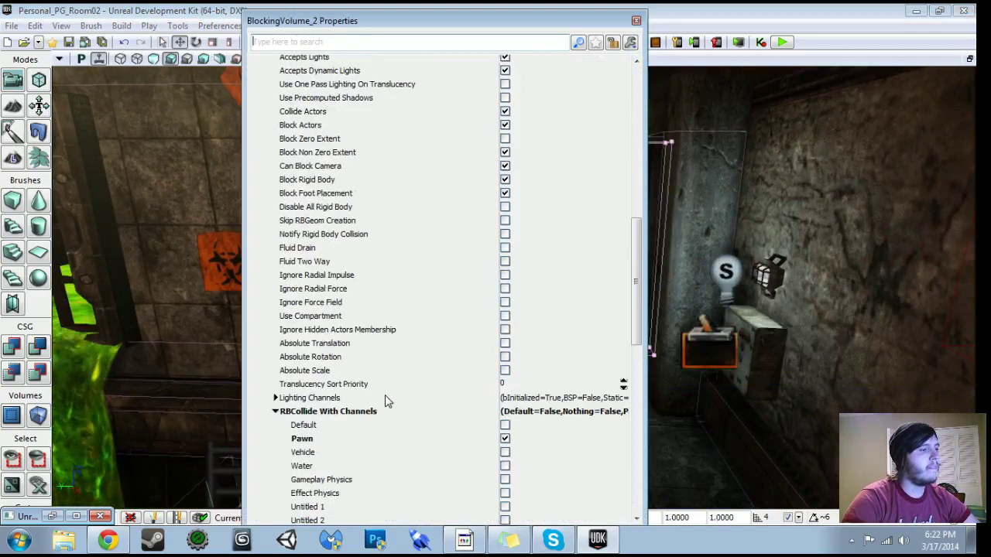
scroll(385, 396, down, 2)
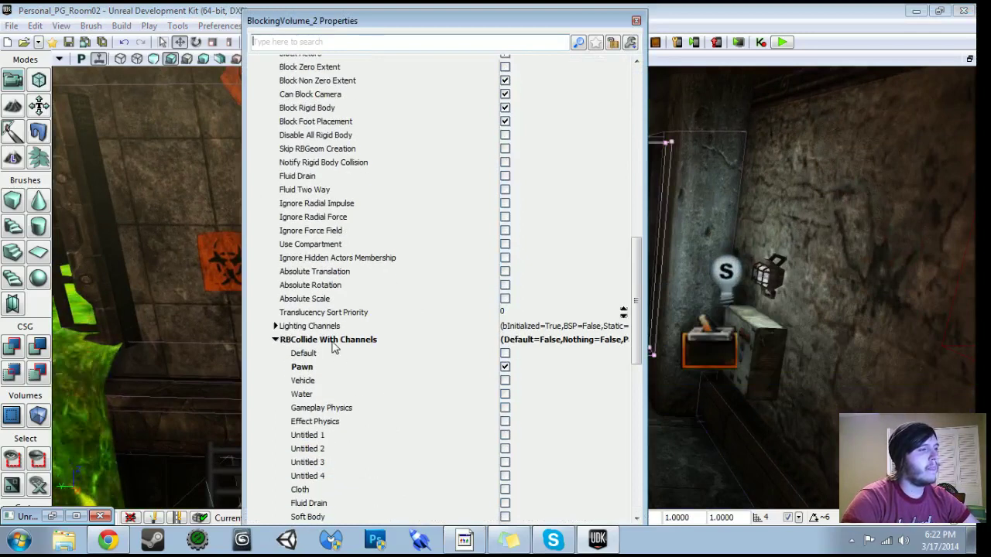
scroll(330, 382, down, 3)
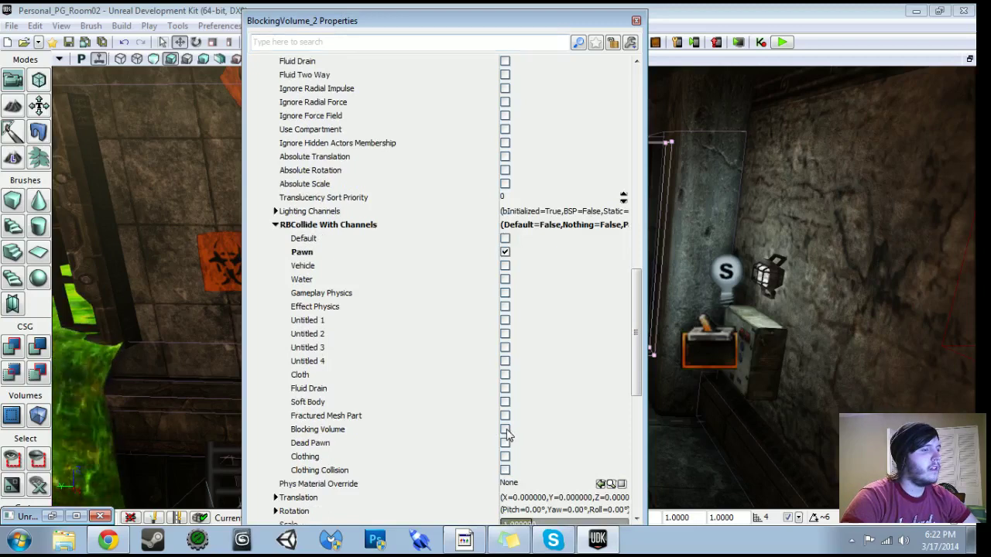
scroll(385, 376, down, 3)
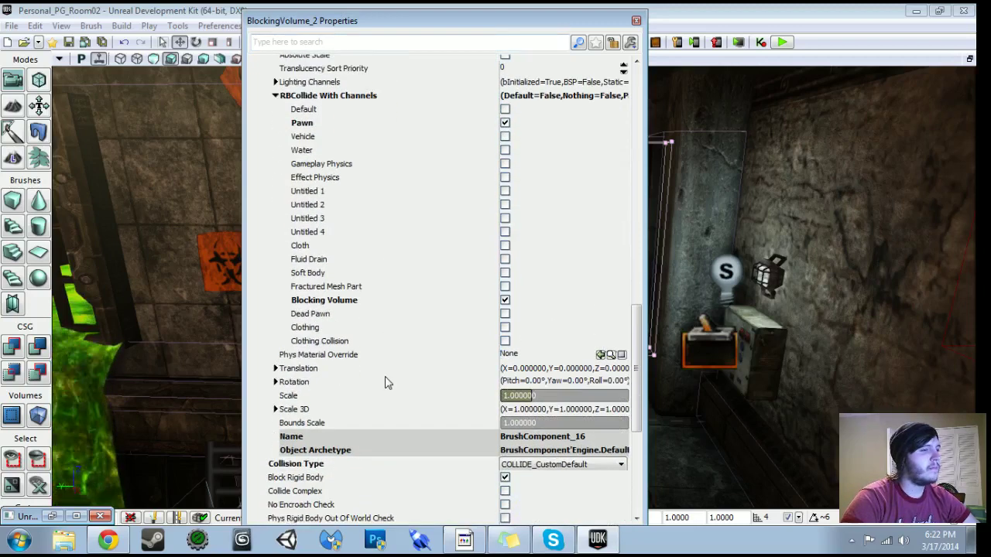
Turn off Block Actors for the blocking volume and close its properties.
scroll(495, 464, down, 2)
scroll(379, 444, up, 3)
scroll(380, 444, up, 8)
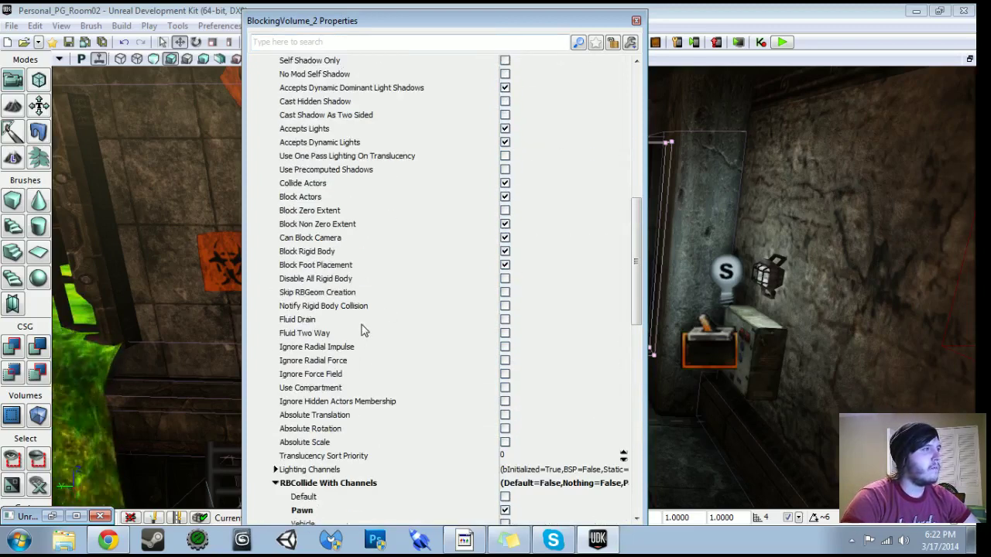
scroll(364, 333, up, 2)
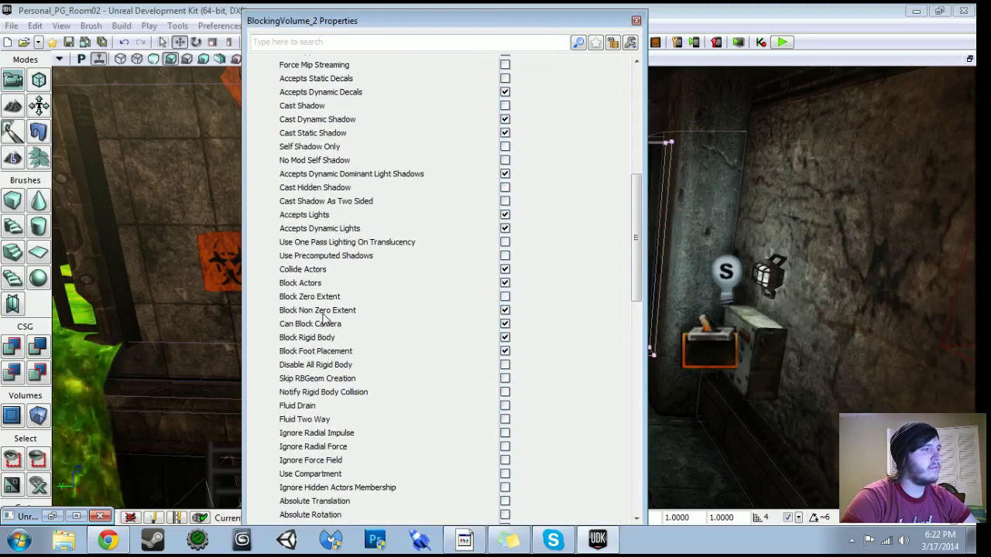
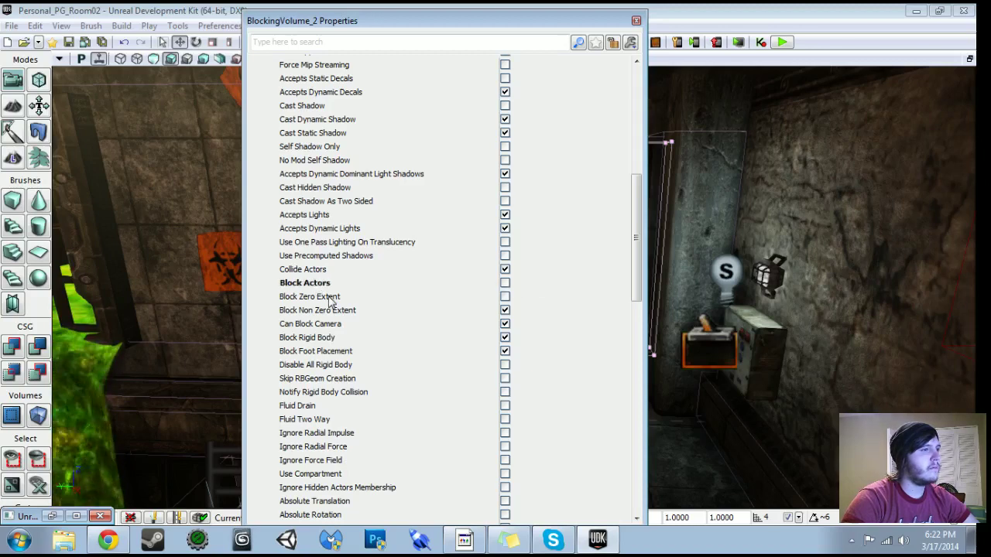
click(636, 21)
Play the level from its start, test walking into the opening, visit the wall control box, and end the preview.
click(782, 42)
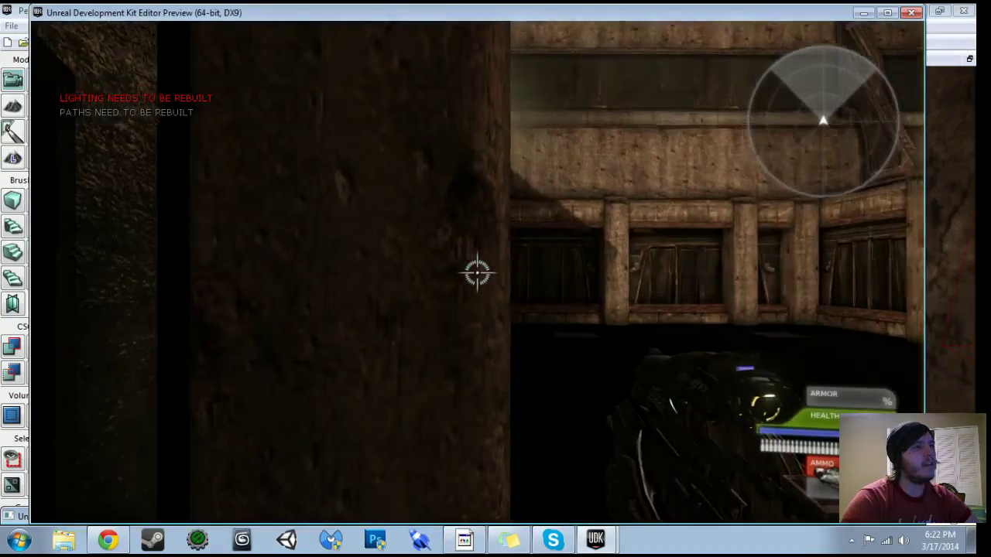
key(w)
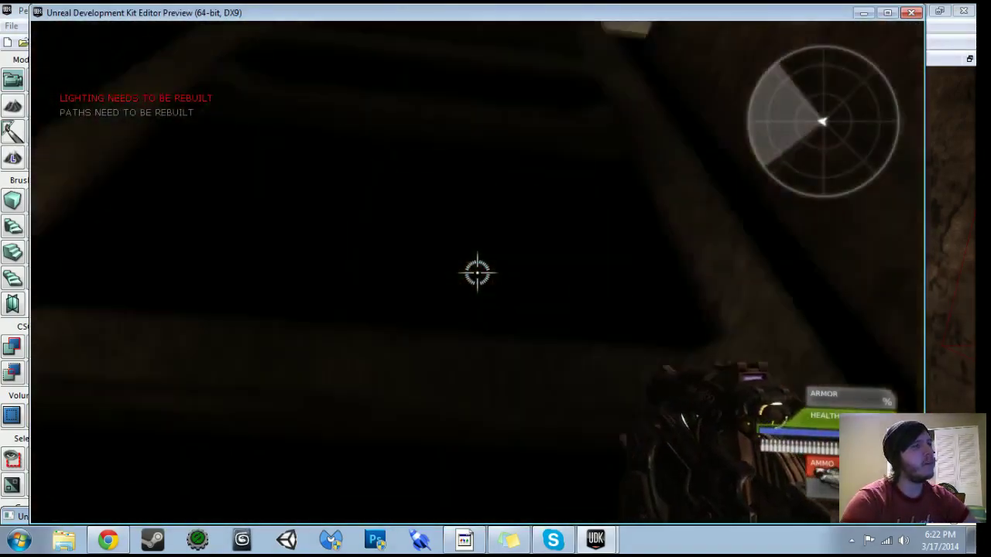
key(w)
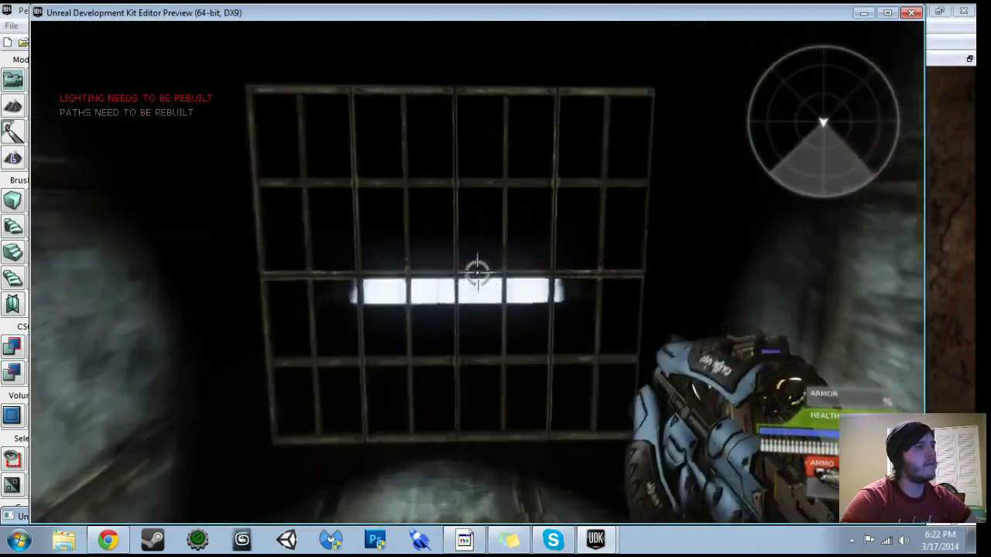
key(s)
key(w)
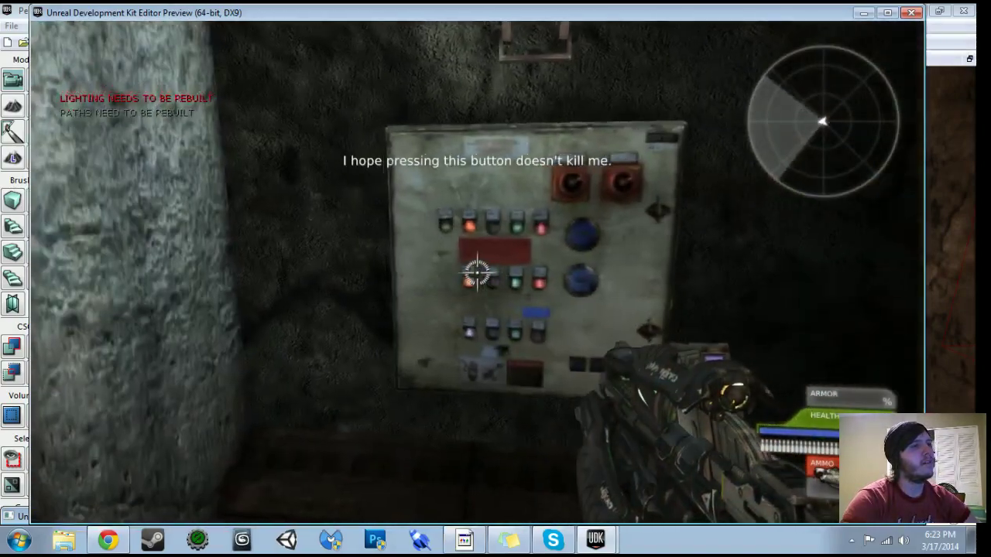
key(s)
key(Escape)
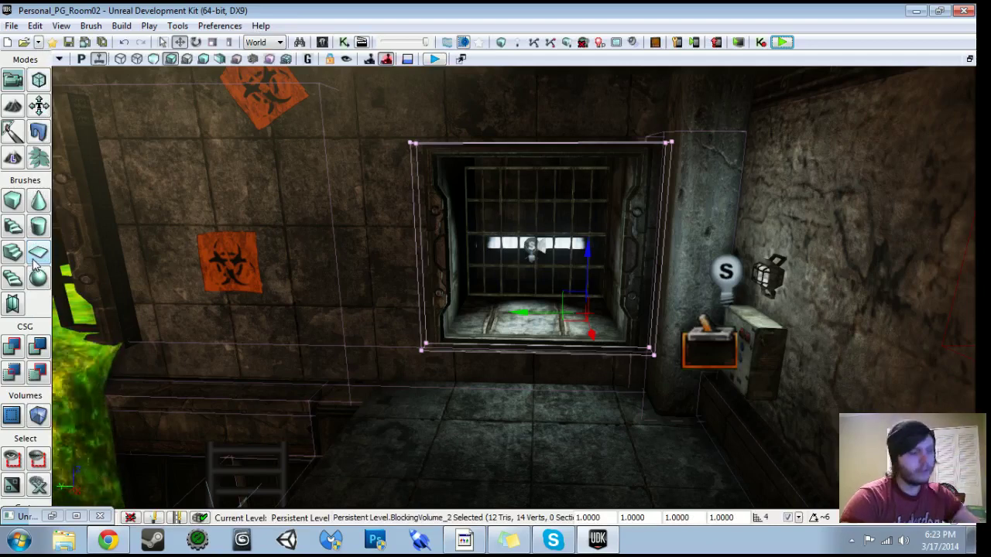
Re-enable Block Actors, turn off Block Non Zero Extent and Block Rigid Body for the blocking volume, and close its properties.
key(F4)
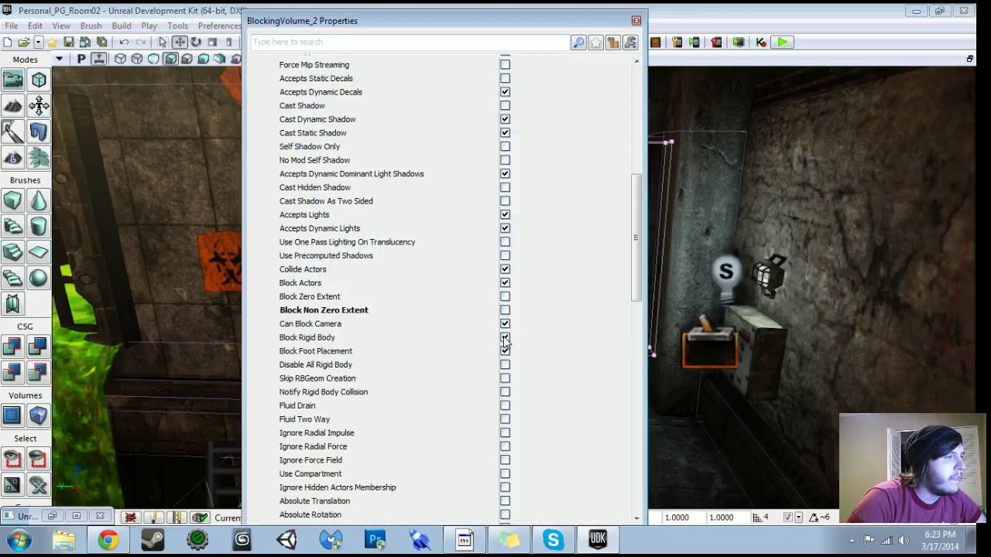
scroll(505, 341, down, 1)
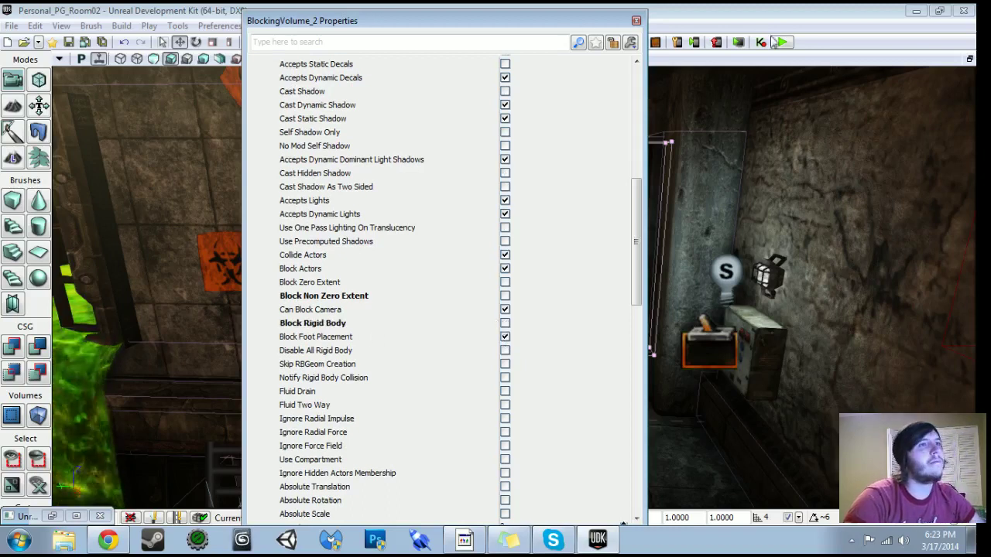
click(638, 21)
right_drag(558, 294, 558, 333)
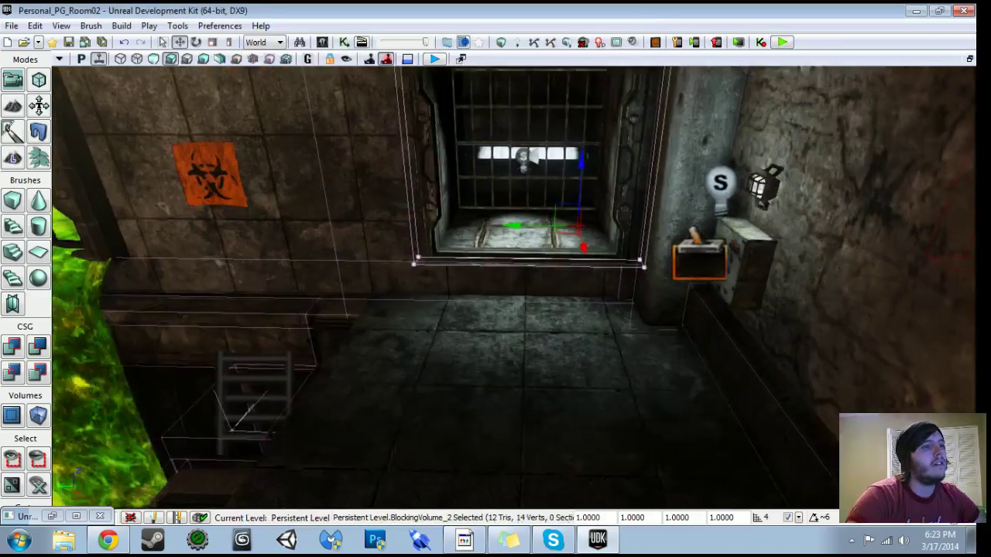
Play the level from the floor by the opening, test walking in, spawn a barrel, carry it out through the opening, and end the preview.
drag(557, 333, 558, 434)
right_click(557, 356)
click(610, 515)
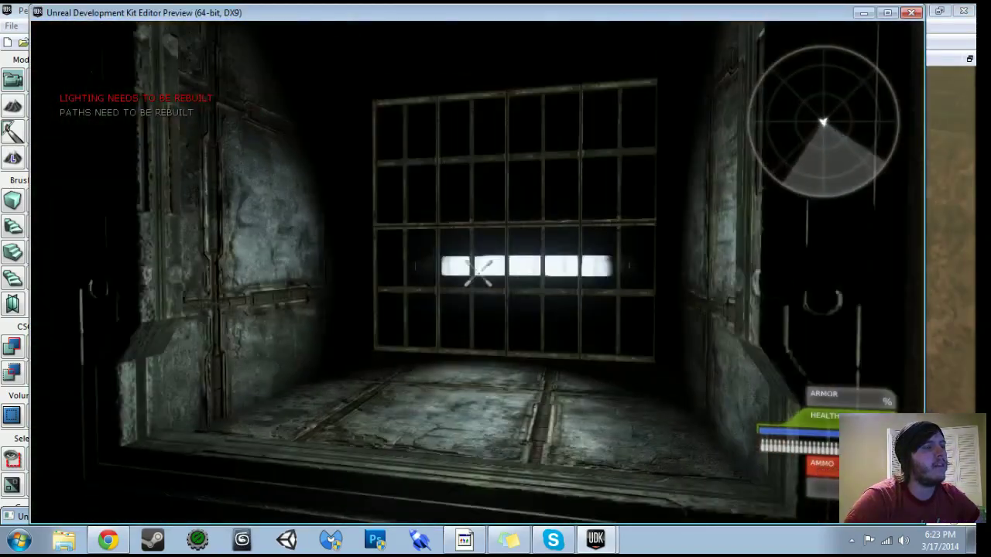
key(w)
key(s)
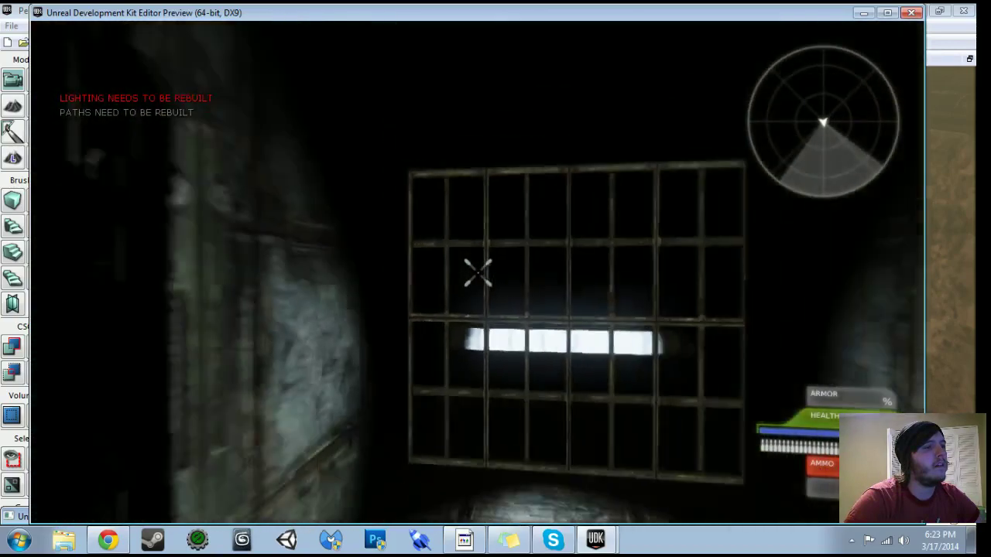
key(w)
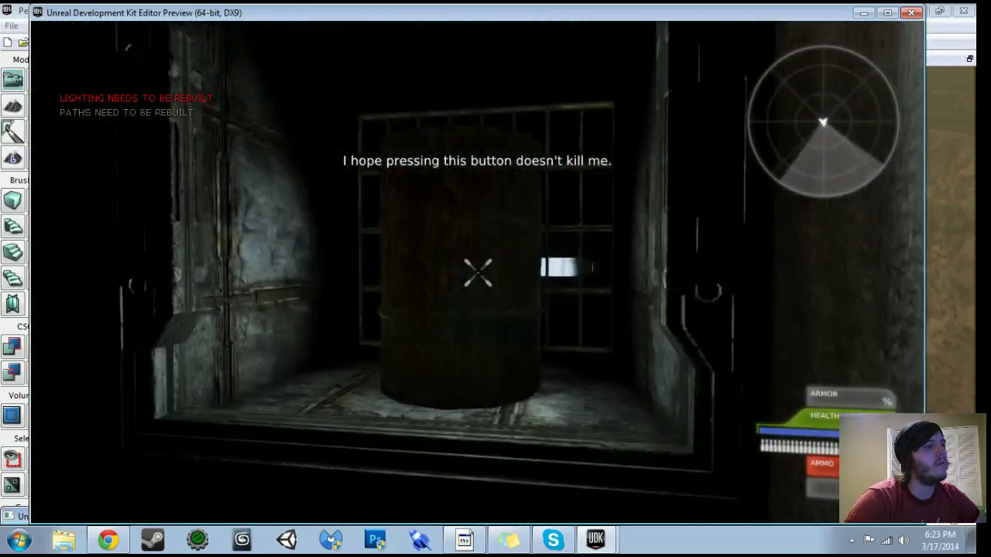
key(w)
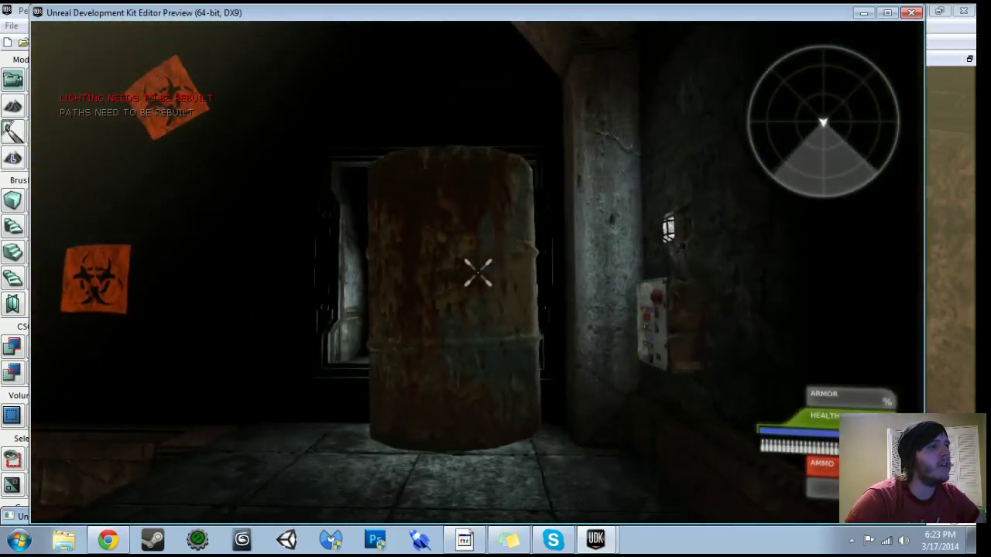
key(w)
key(s)
key(Escape)
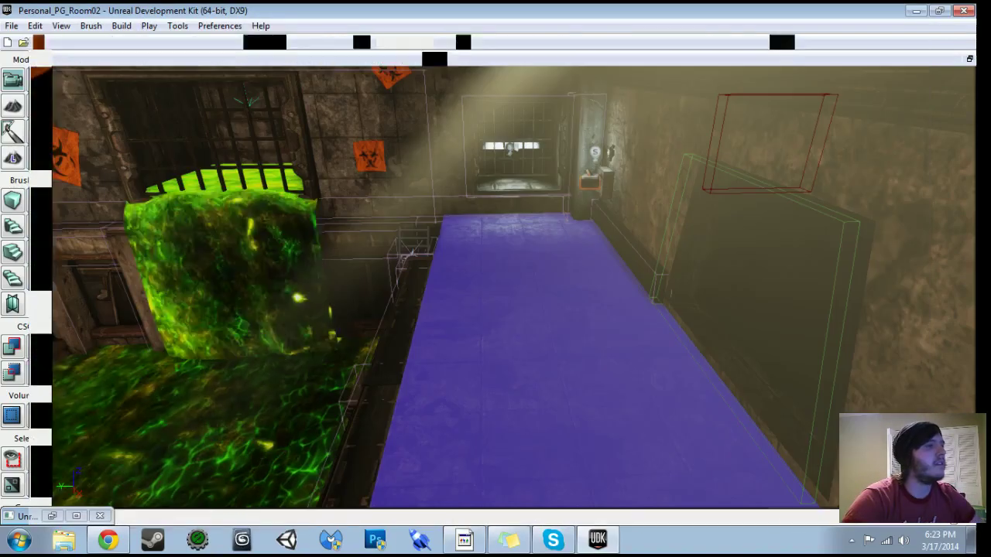
Turn Block Non Zero Extent back on for the blocking volume around the opening and recheck its RBCollide With Channels settings.
click(340, 43)
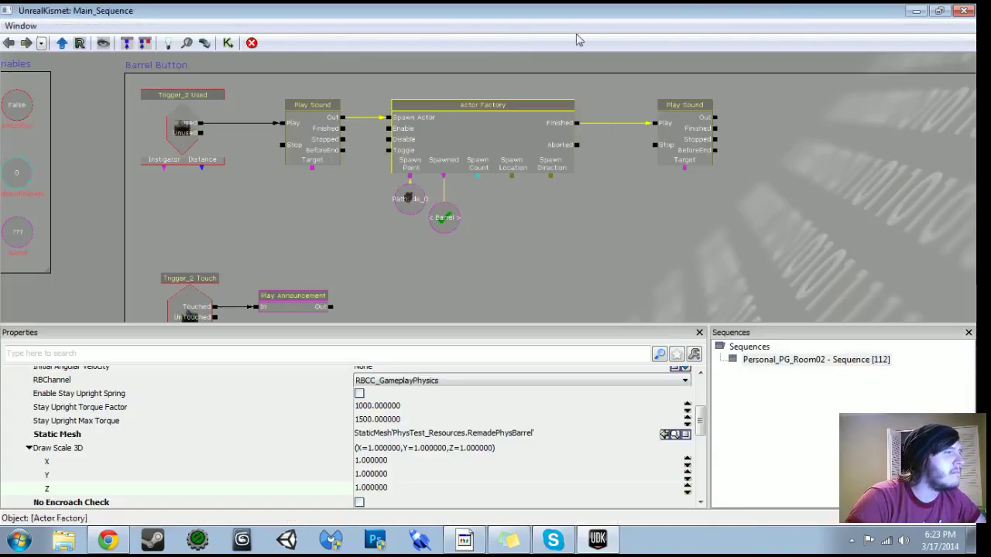
click(964, 11)
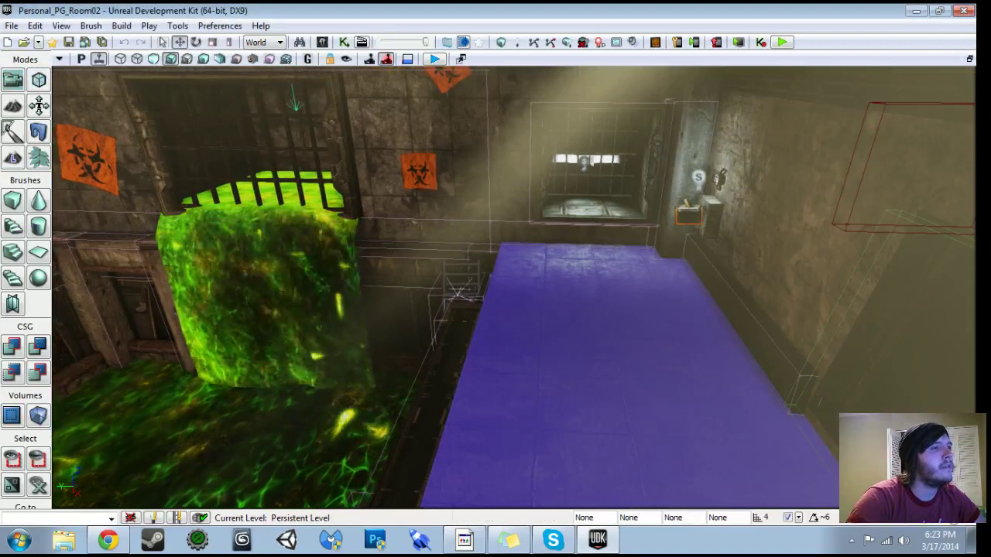
double_click(530, 172)
scroll(393, 310, down, 1)
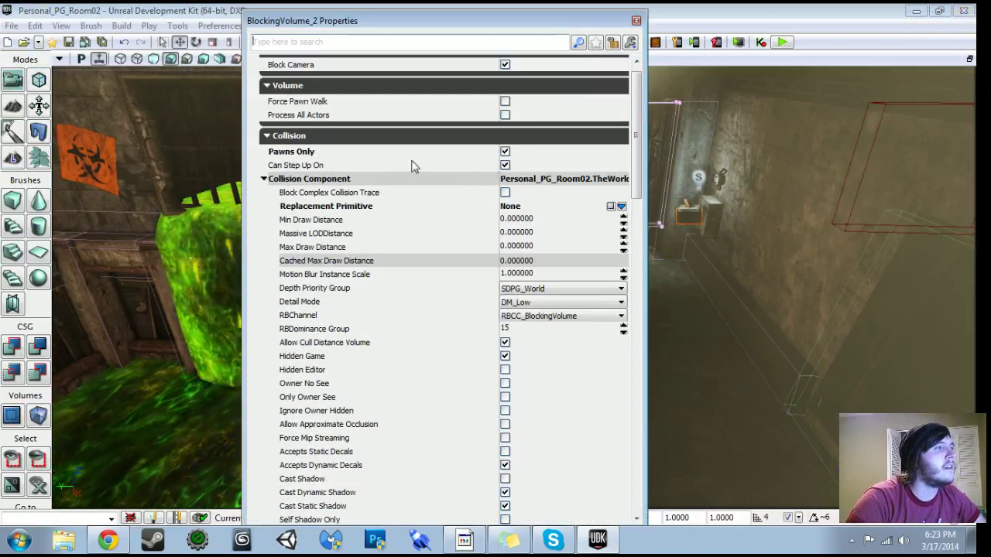
scroll(317, 171, down, 7)
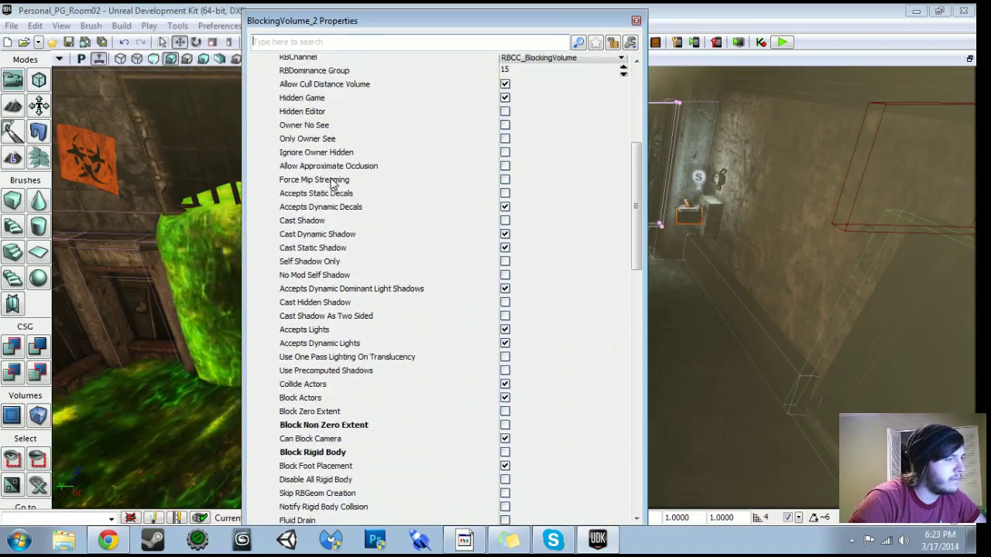
scroll(333, 186, down, 1)
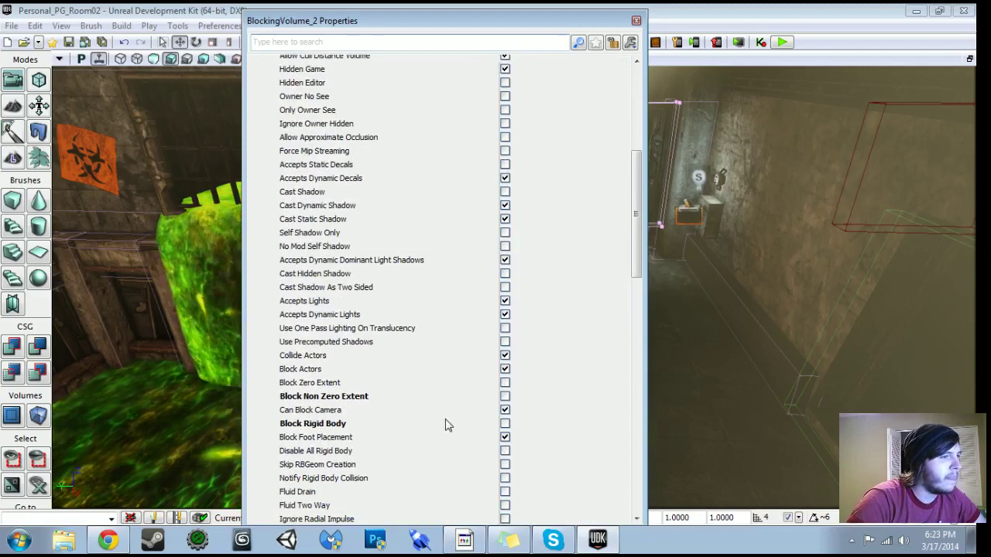
click(505, 396)
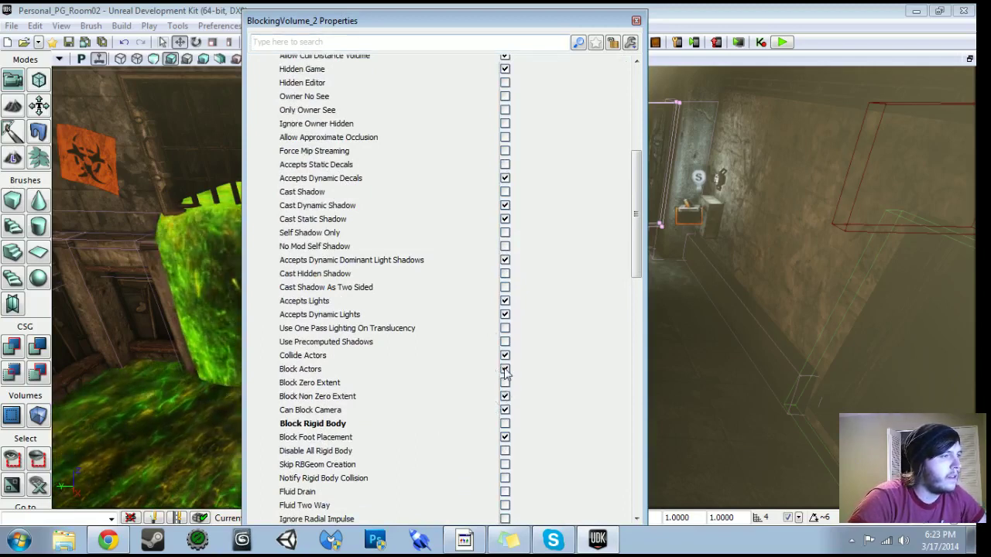
scroll(506, 374, down, 7)
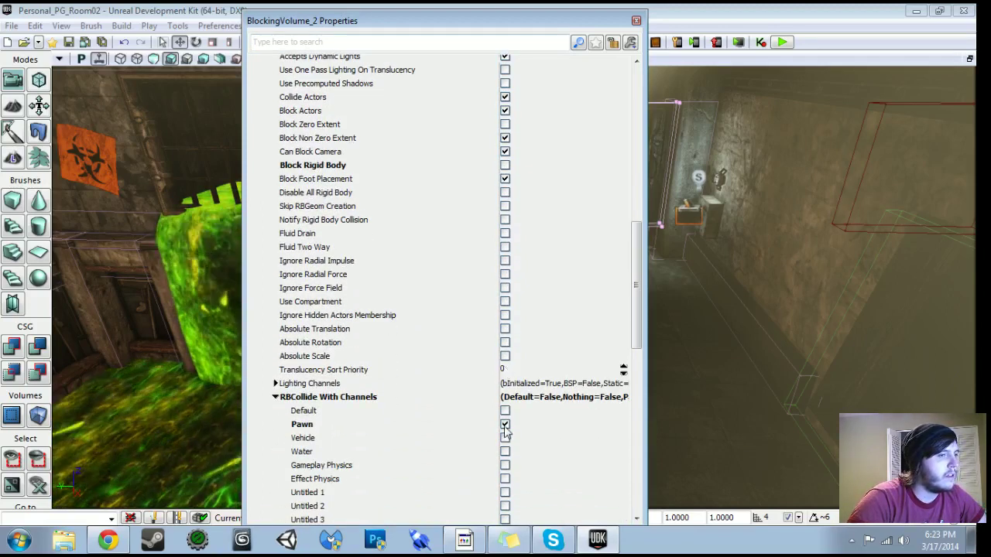
Play the level from the spot near the opening, test walking into it, and spawn a barrel at the wall control box.
right_click(681, 434)
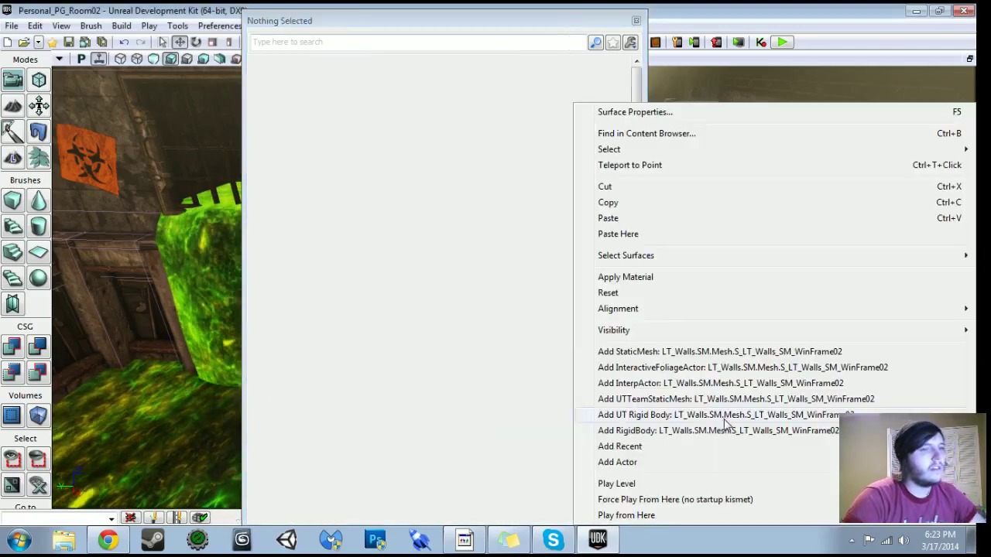
click(659, 514)
key(w)
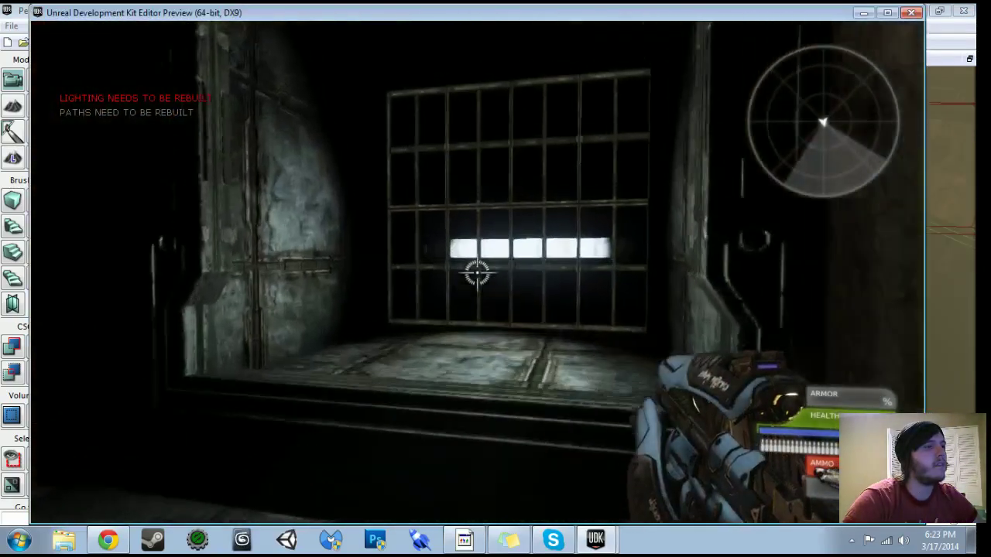
key(s)
key(w)
key(s)
key(w)
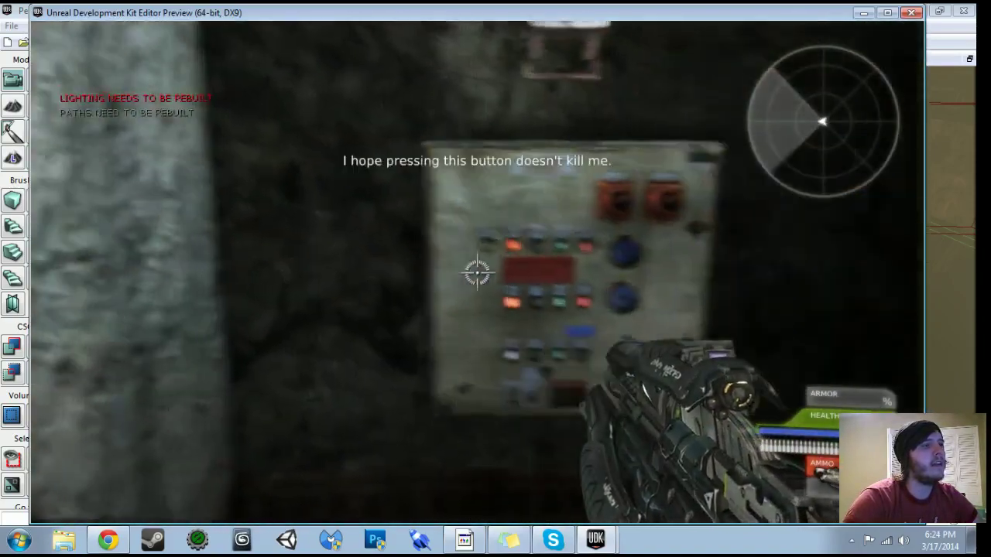
key(s)
scroll(477, 273, down, 1)
Pull the barrel out through the opening with the physics gun, move it around the room, retest walking in, and end the preview.
right_click(477, 273)
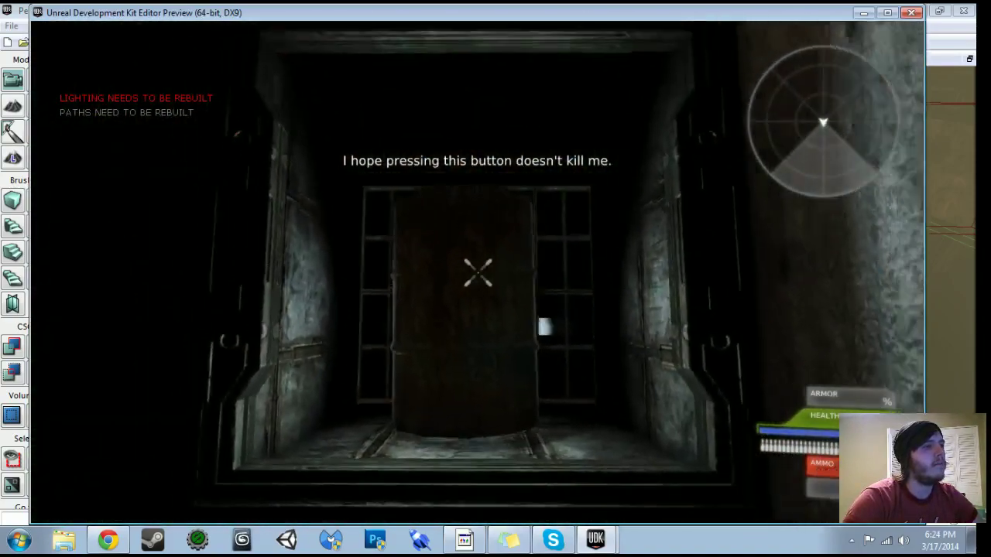
key(s)
key(s)
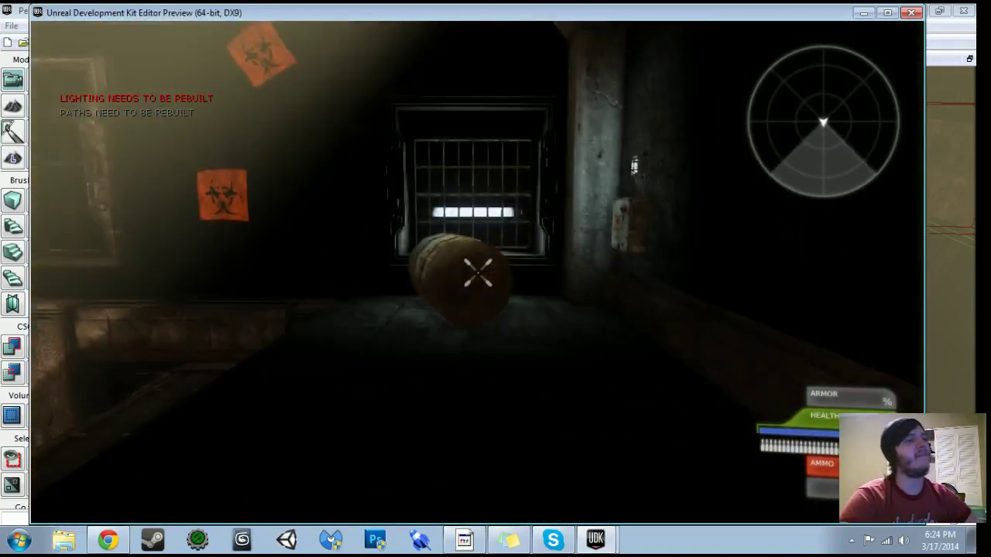
right_click(478, 272)
key(w)
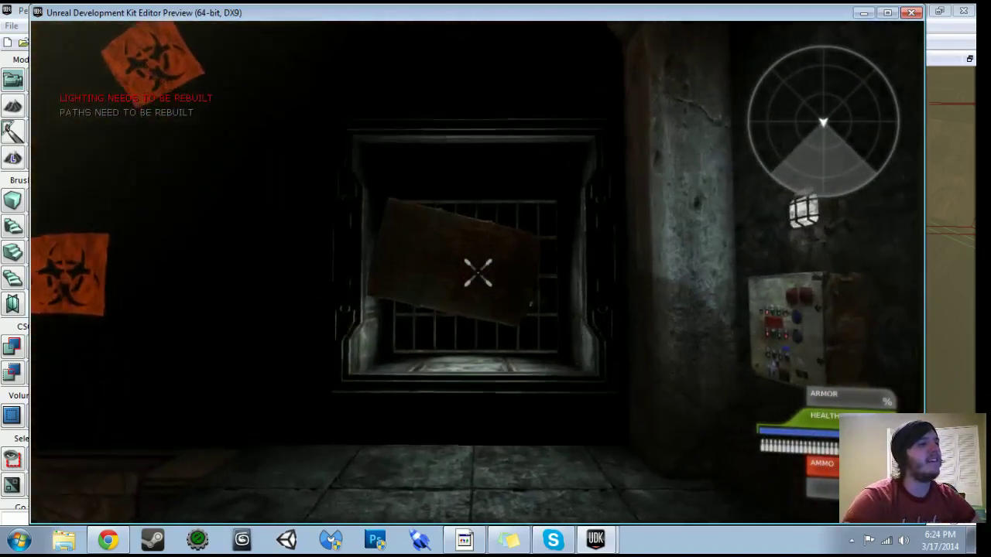
key(s)
key(w)
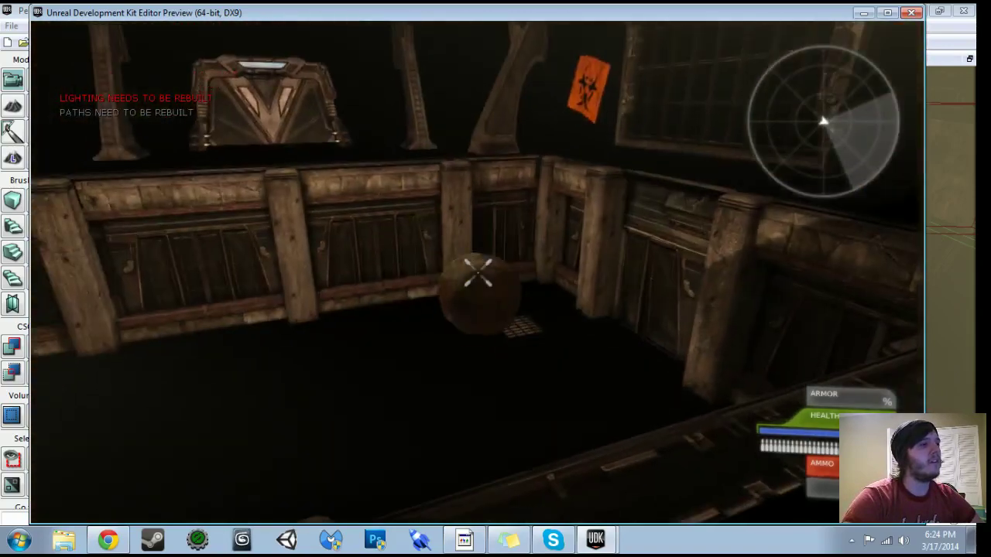
key(w)
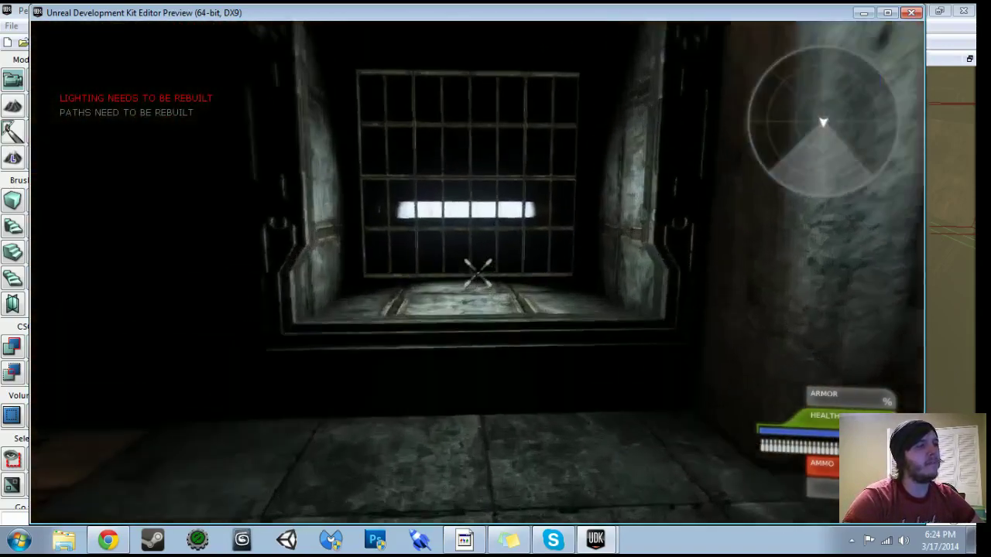
key(w)
key(s)
key(Escape)
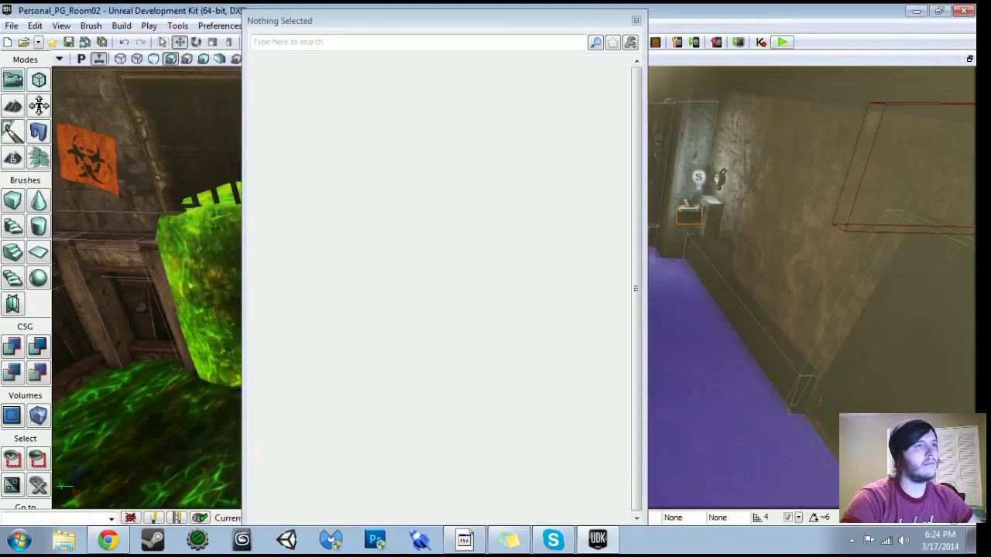
Close the empty properties window, open Kismet, and extend the Variables comment frame downward to make room below the Barrel variable.
click(636, 20)
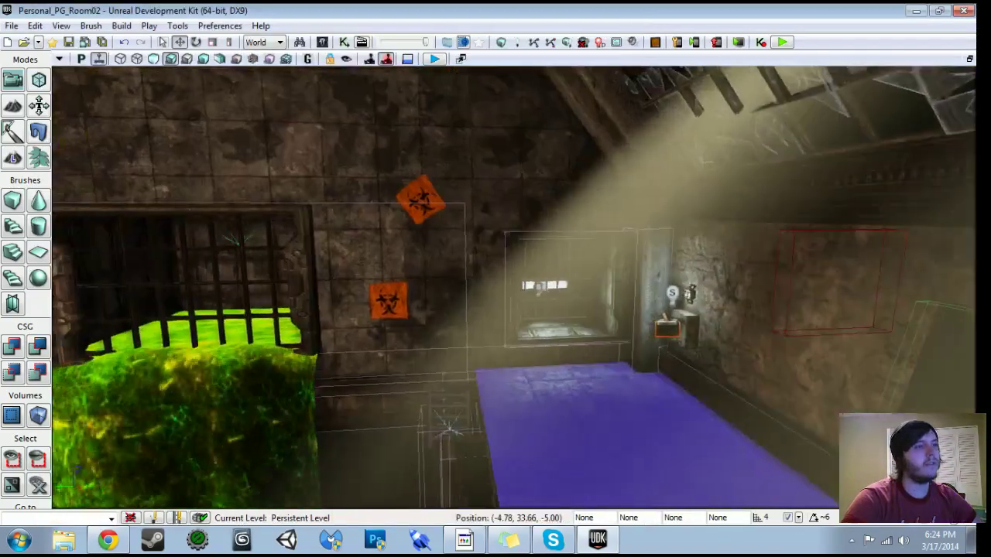
right_drag(464, 279, 528, 299)
key(w)
click(344, 42)
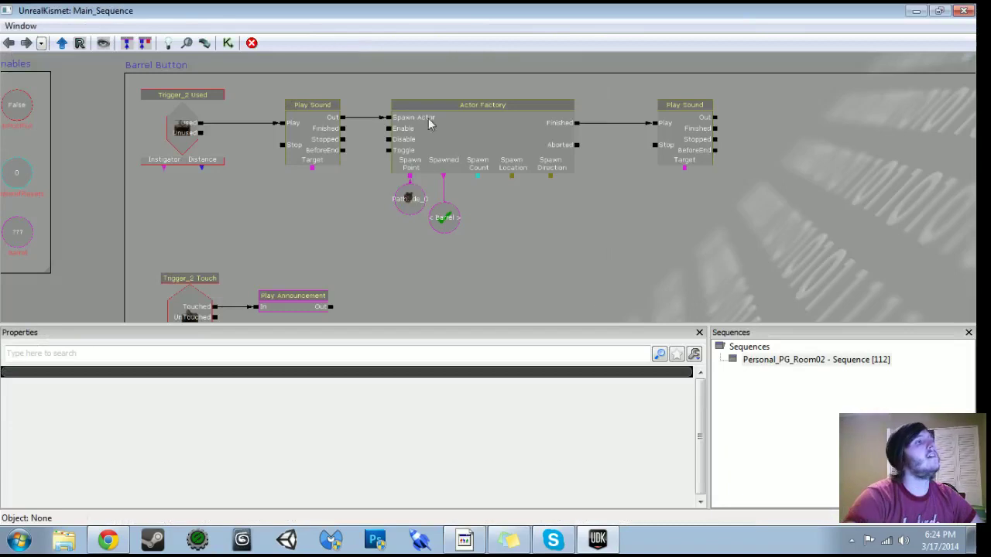
scroll(534, 246, down, 1)
drag(534, 245, 644, 255)
scroll(341, 255, up, 3)
drag(341, 256, 542, 180)
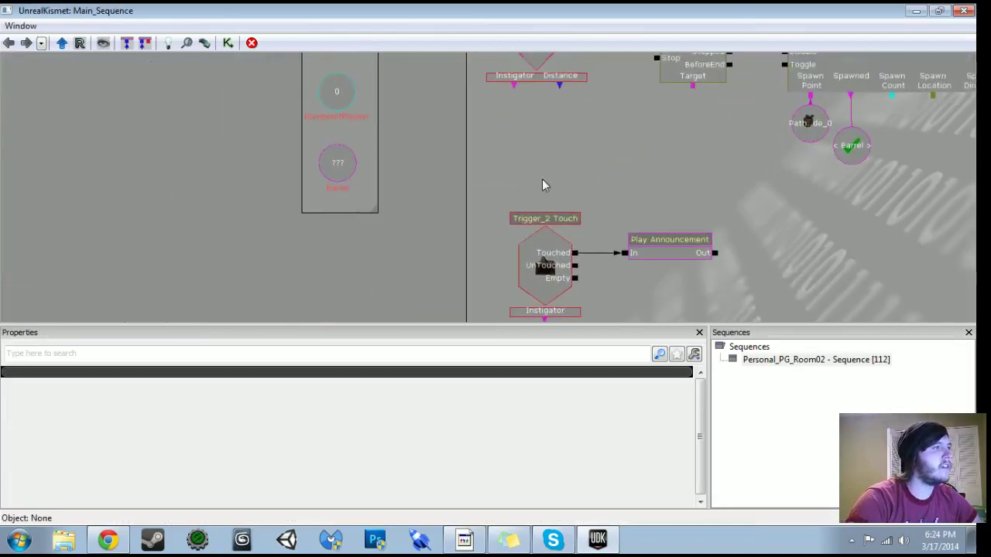
drag(382, 211, 380, 282)
Add an Object List variable below Barrel in the Variables frame and name it NumberofBarrels.
right_click(338, 229)
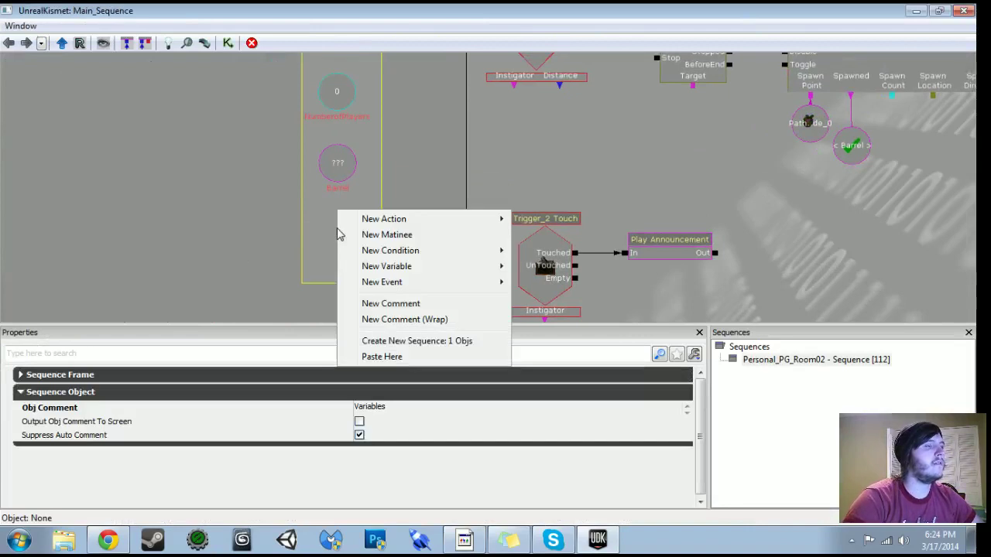
mouse_move(408, 266)
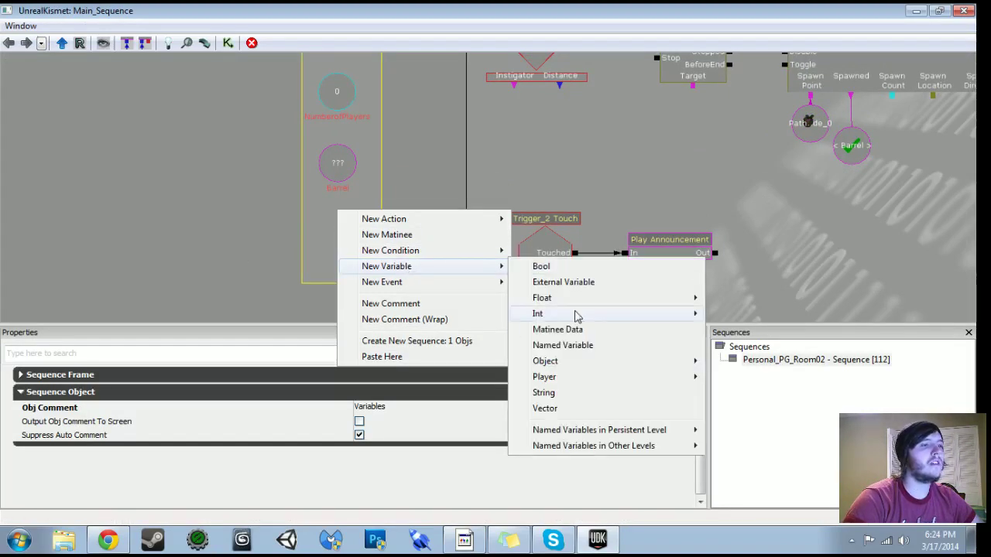
mouse_move(586, 361)
click(747, 377)
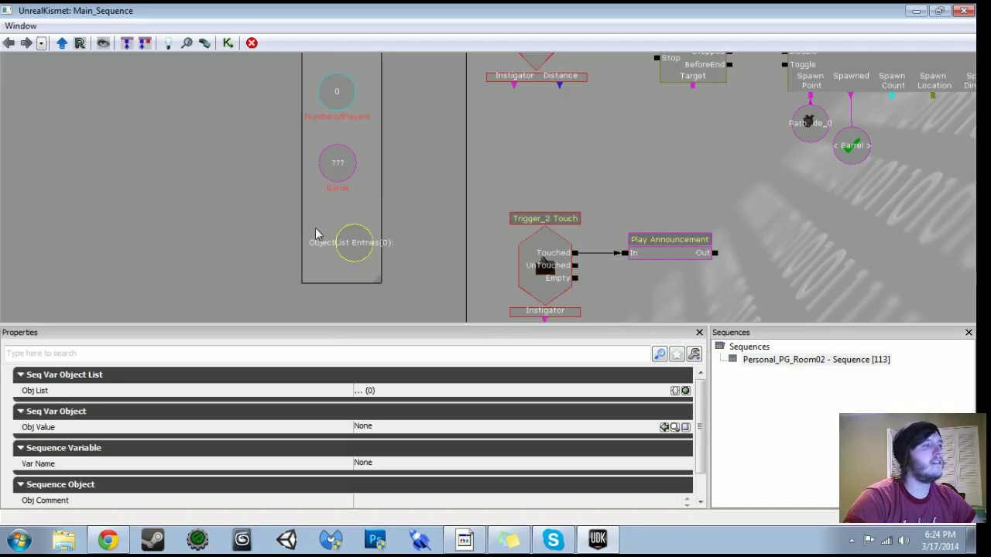
click(372, 419)
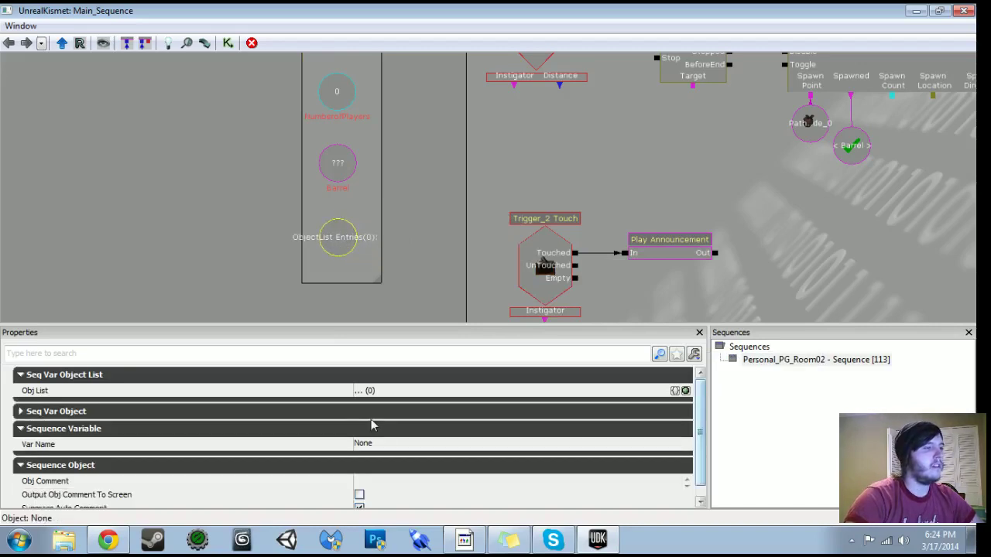
click(372, 446)
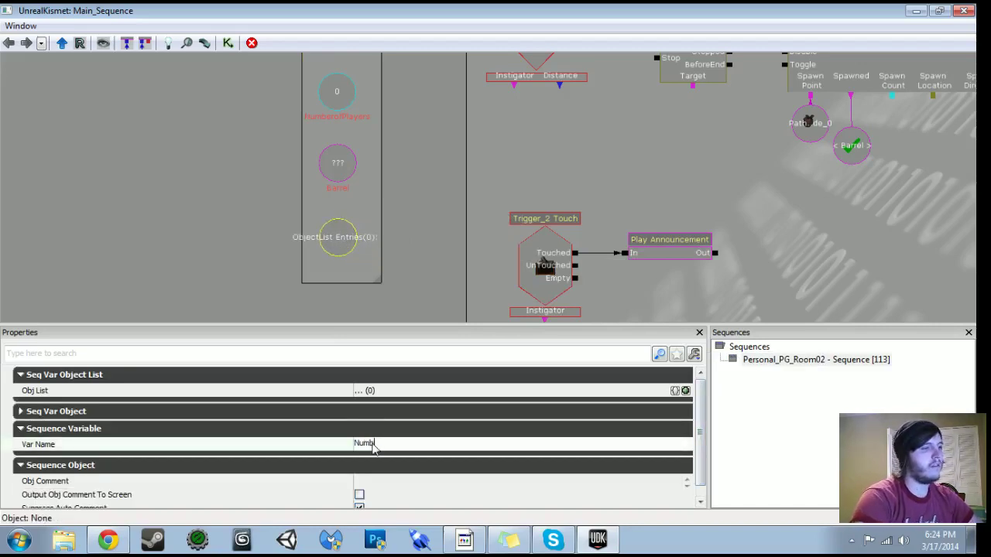
text(NumberofBarrels)
key(Return)
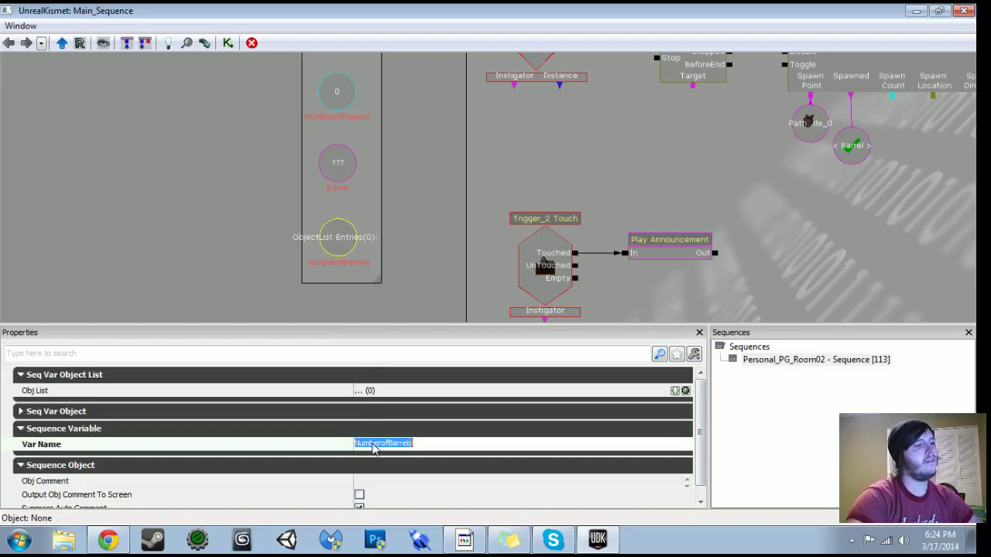
Duplicate the Barrel named variable, place the copy above Trigger_2 Touch, and set its expected type to SeqVar_ObjectList and its variable name to NumberofBarrels.
drag(647, 138, 529, 145)
click(726, 149)
key(ctrl+c)
key(ctrl+v)
ctrl+drag(518, 200, 458, 163)
click(461, 393)
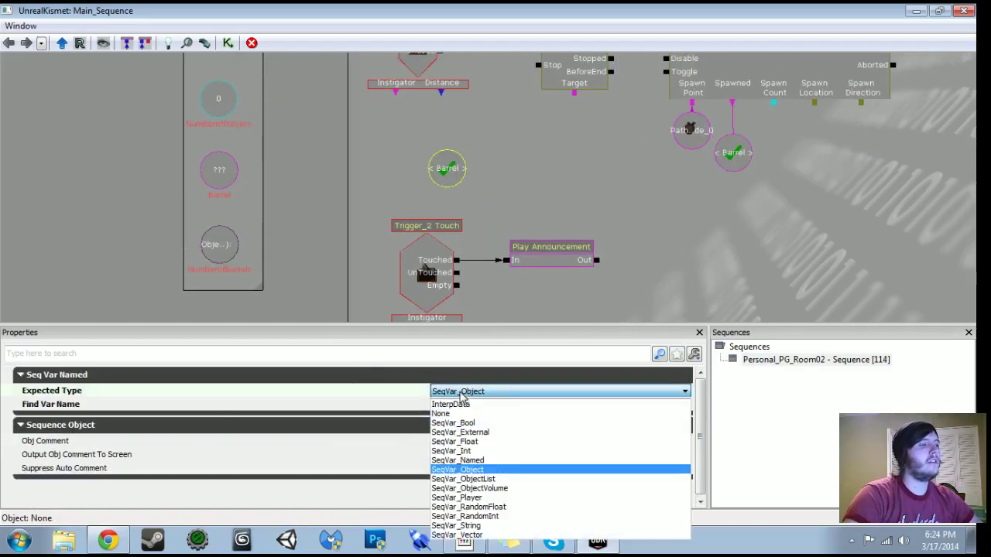
click(477, 478)
click(467, 406)
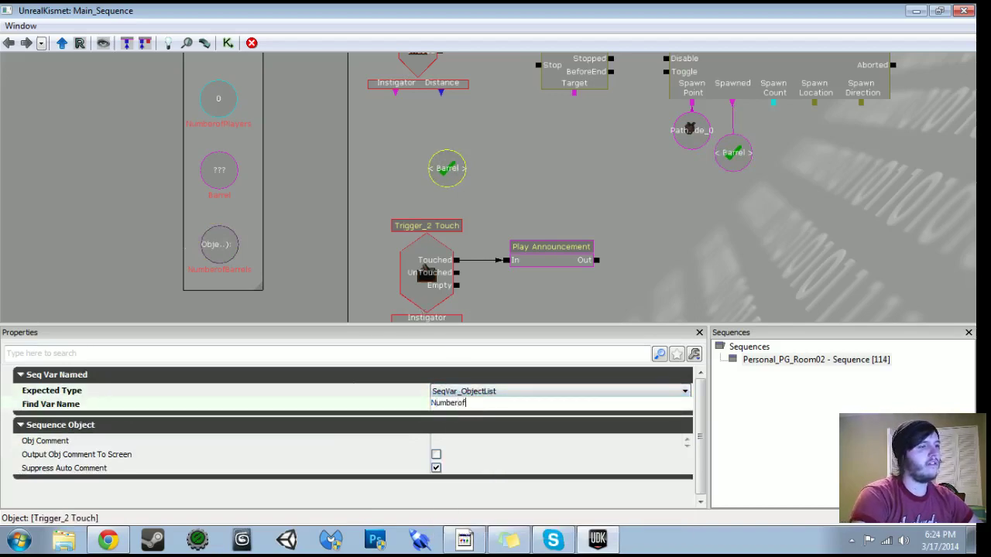
key(Return)
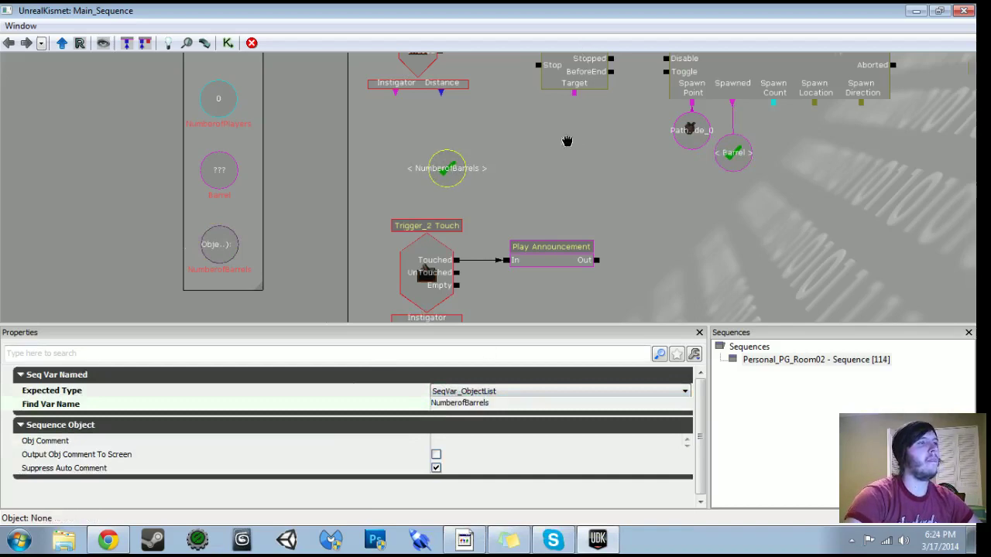
Move the NumberofBarrels named variable closer to the Actor Factory, below the first Play Sound node.
drag(571, 132, 394, 183)
ctrl+drag(299, 226, 429, 233)
drag(499, 281, 355, 288)
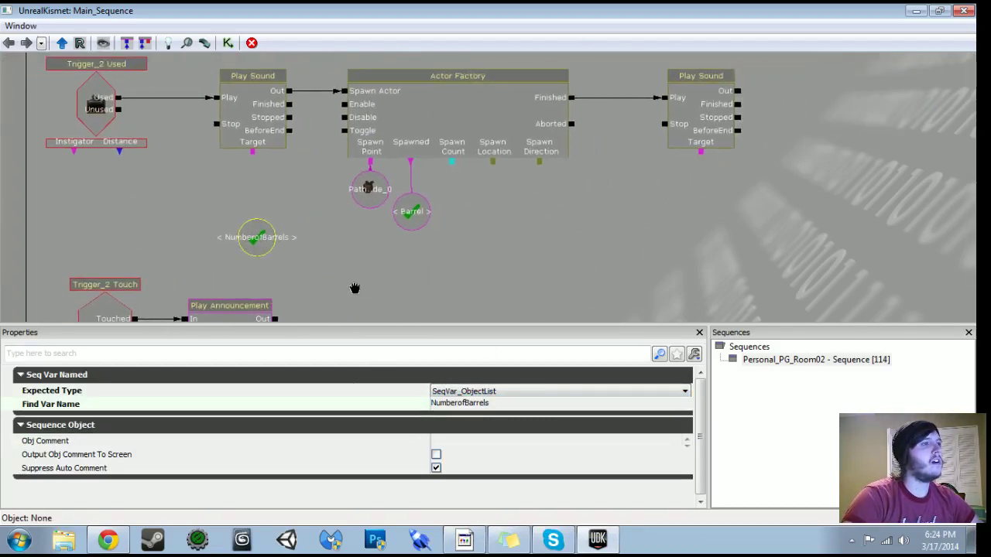
drag(507, 277, 392, 285)
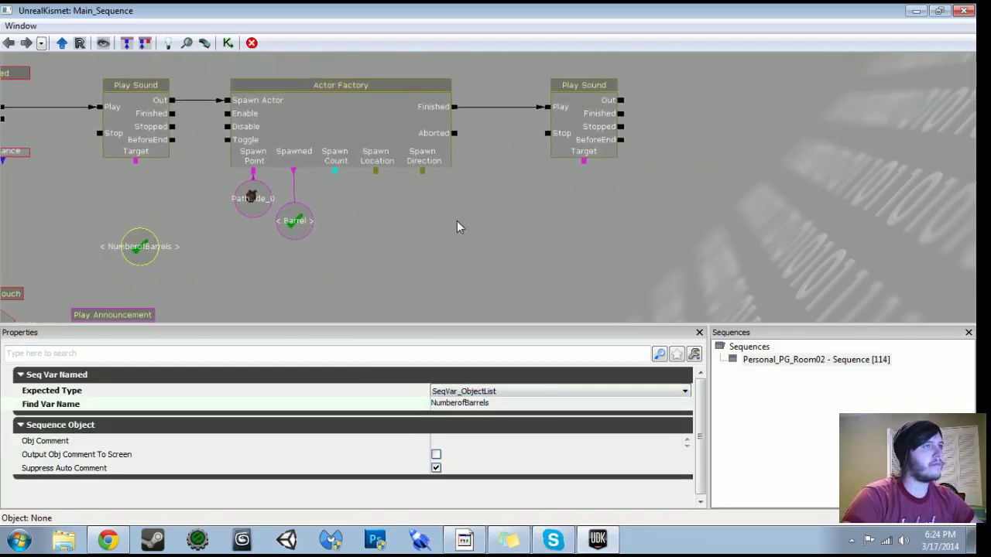
Move the NumberofBarrels named variable past the Actor Factory and add a Modify ObjectList action beside the second Play Sound.
drag(195, 250, 719, 276)
drag(720, 204, 473, 214)
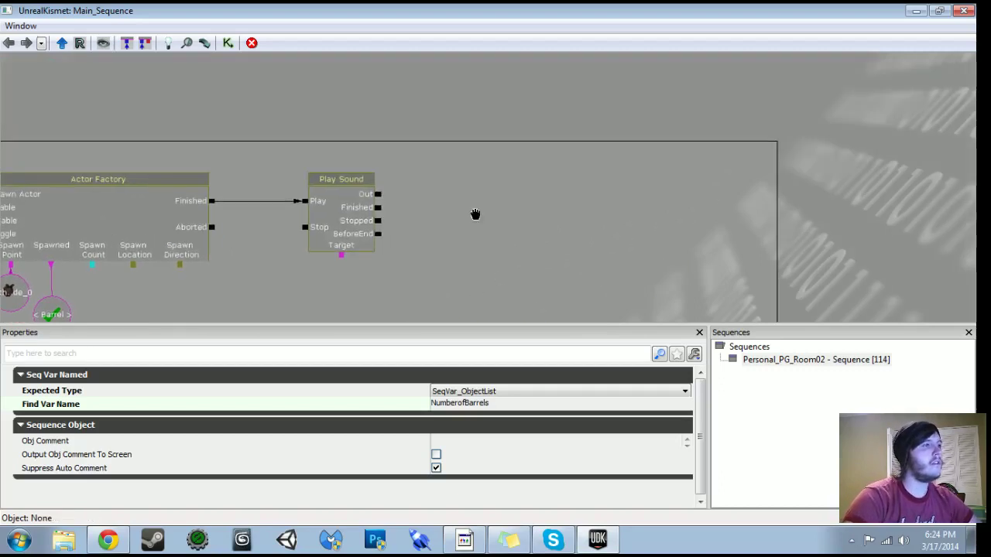
right_click(476, 193)
mouse_move(503, 206)
mouse_move(739, 332)
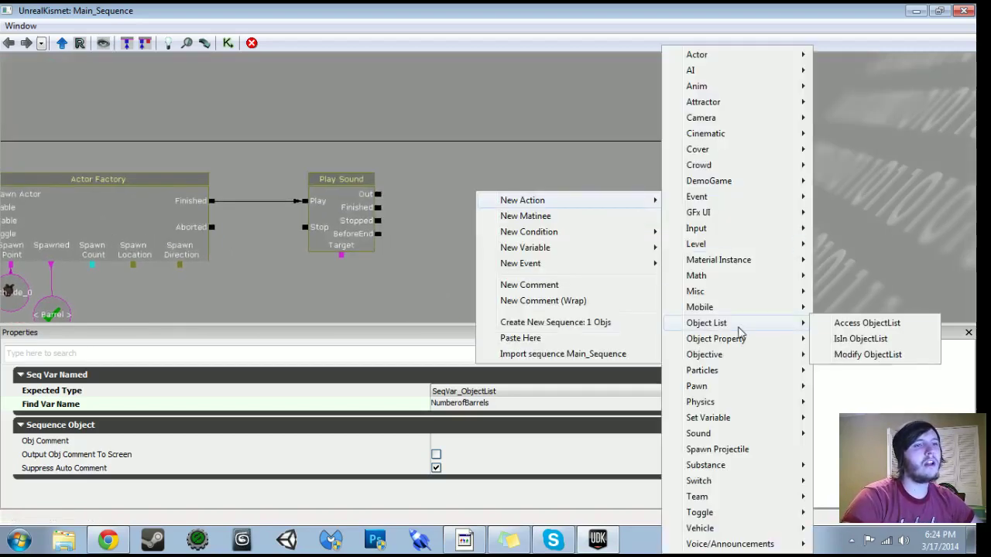
click(867, 355)
Connect the second Play Sound's Out to Add To List on Modify ObjectList, and link its Object ListVar to the NumberofBarrels variable.
drag(465, 256, 449, 179)
drag(362, 120, 453, 154)
drag(524, 176, 489, 142)
drag(480, 177, 489, 220)
drag(312, 253, 471, 259)
click(186, 248)
key(ctrl+v)
drag(378, 251, 415, 223)
key(Delete)
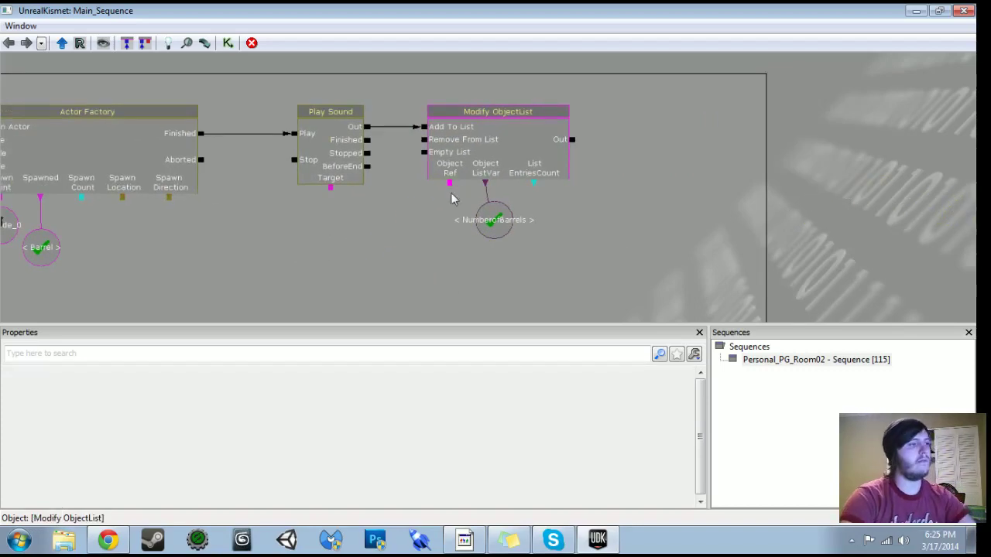
Duplicate the Barrel named variable near Modify ObjectList and connect the copy to its Object Ref.
drag(333, 256, 461, 241)
click(165, 234)
key(ctrl+v)
drag(578, 169, 513, 204)
Rename the object list variable in the Variables frame to BarrelList.
drag(399, 270, 831, 255)
drag(75, 307, 249, 207)
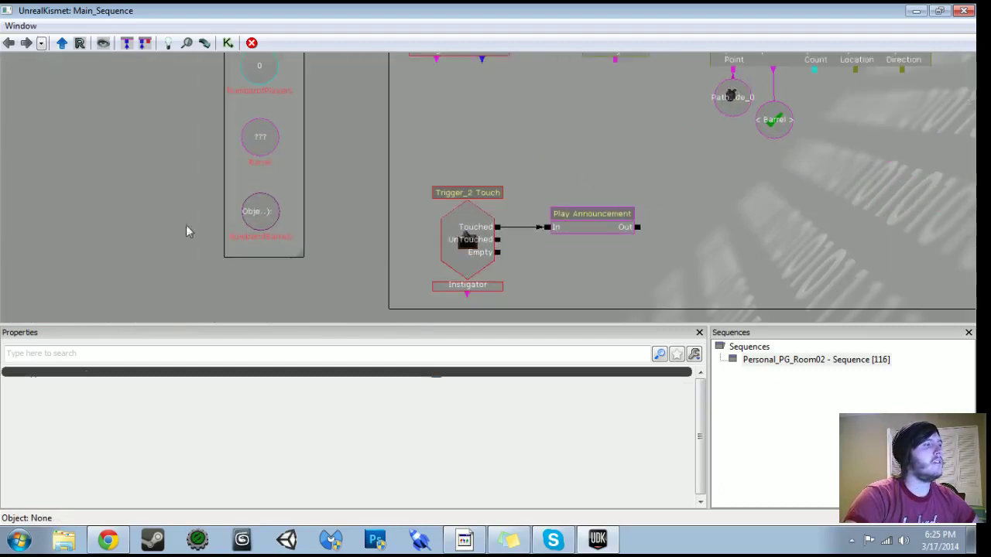
click(265, 223)
click(398, 462)
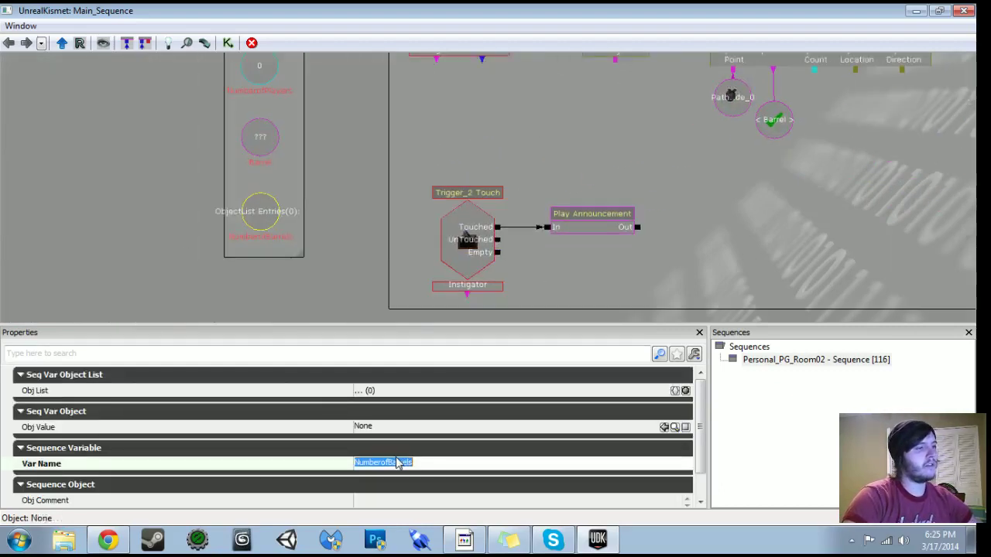
text(BarrelList)
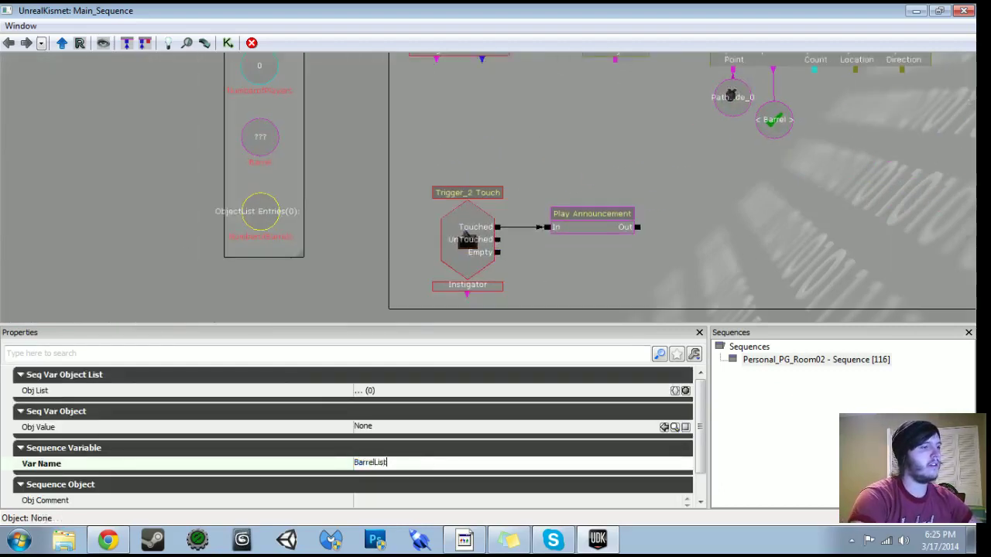
Set the variable name of the named variable under Modify ObjectList's Object ListVar to BarrelList.
drag(686, 230, 305, 272)
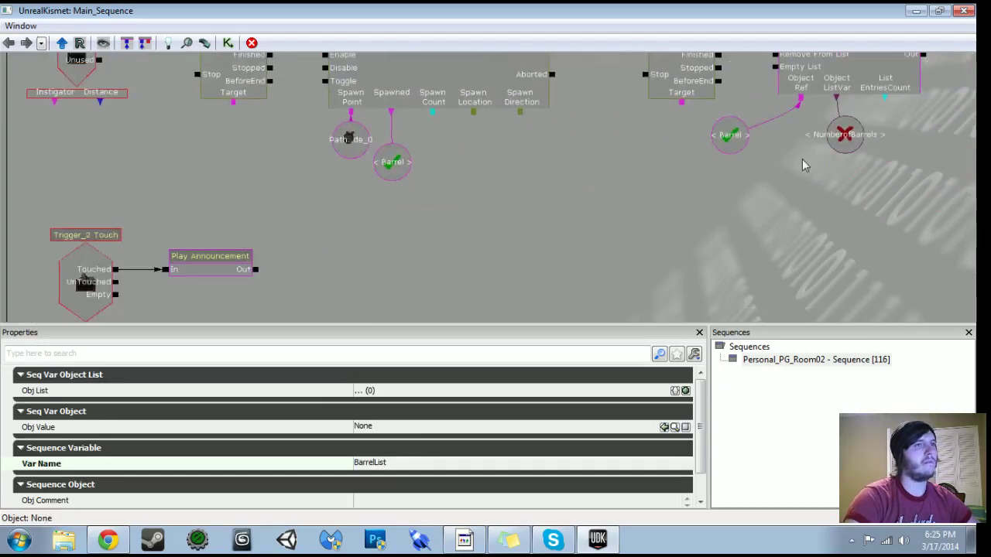
click(847, 139)
click(484, 407)
key(ctrl+v)
key(Return)
Extend the Variables frame downward, duplicate the NumberofPlayers integer, and place the copy below BarrelList.
drag(332, 265, 653, 246)
drag(295, 271, 308, 292)
drag(338, 228, 345, 316)
click(280, 137)
key(ctrl+c)
key(ctrl+v)
drag(314, 233, 324, 151)
ctrl+drag(511, 130, 284, 258)
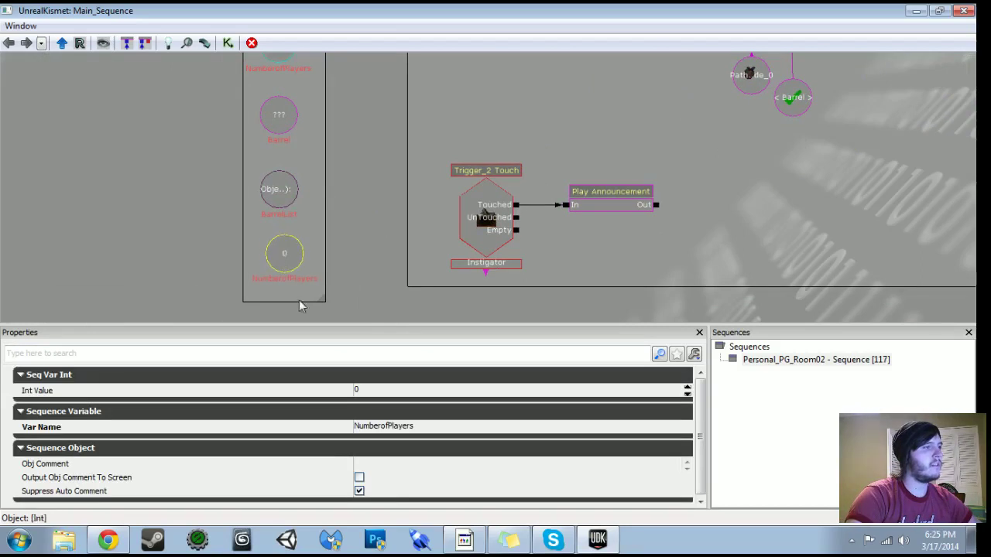
Rename the duplicated integer variable to NumberofBarrels.
click(414, 432)
drag(415, 427, 393, 431)
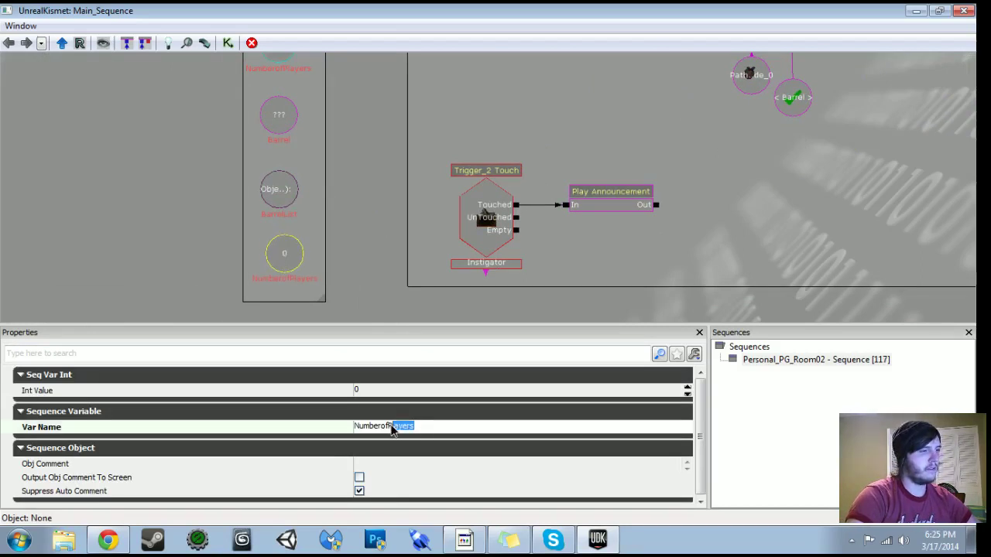
text(Barrels)
key(Return)
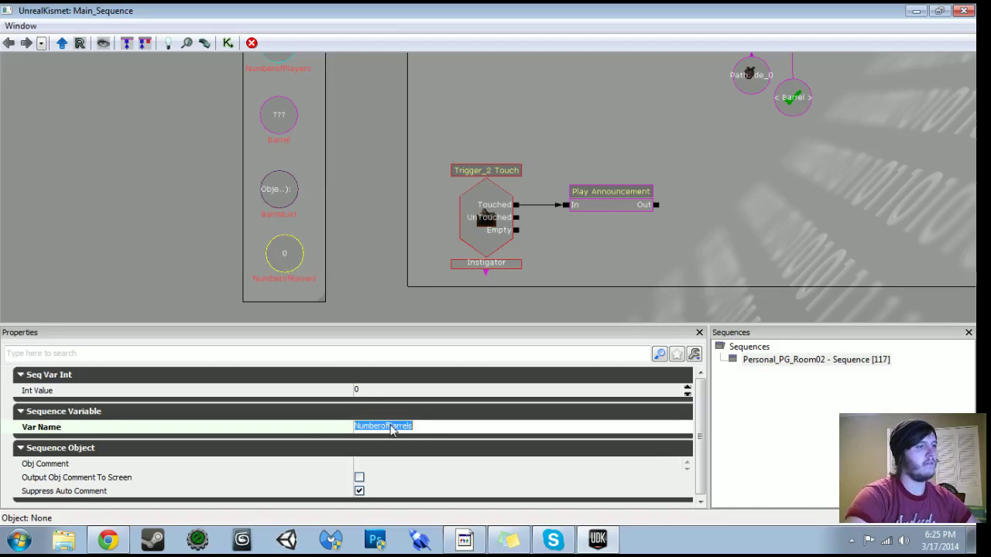
Duplicate the BarrelList named variable and set the copy's expected type to SeqVar_Int and its variable name to NumberofBarrels.
scroll(548, 192, down, 2)
drag(912, 114, 576, 273)
drag(782, 260, 500, 232)
scroll(500, 232, up, 2)
click(476, 246)
key(ctrl+c)
key(ctrl+v)
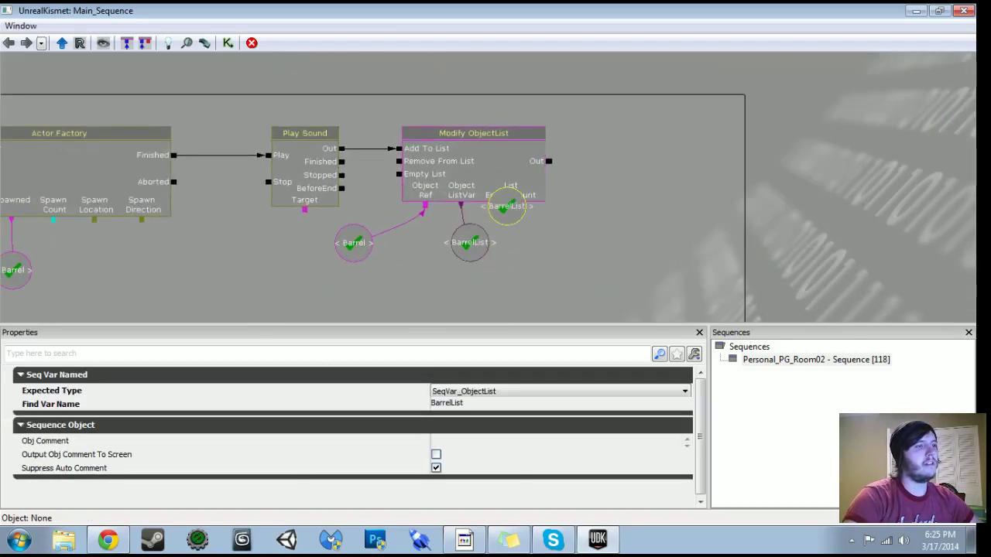
click(467, 392)
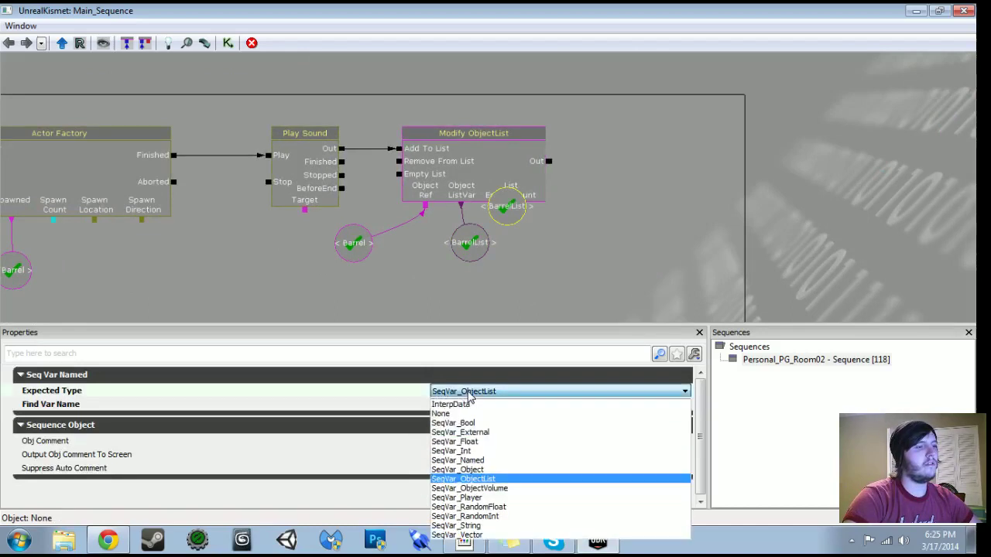
click(454, 449)
click(461, 406)
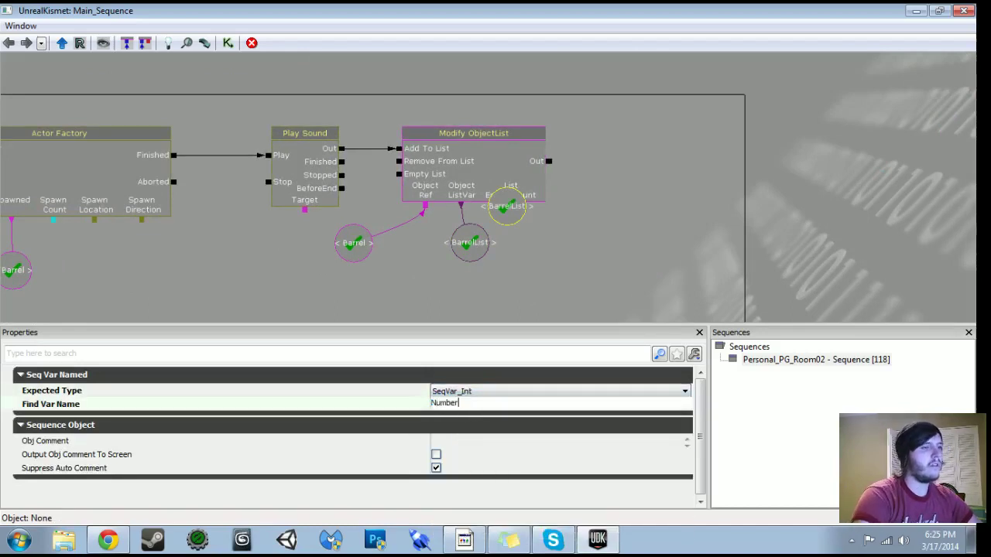
text(NumberofBarrels)
key(Return)
Connect the NumberofBarrels variable to Modify ObjectList's List EntriesCount and move the Barrel variable below its Object Ref.
ctrl+drag(512, 222, 544, 253)
drag(278, 265, 457, 258)
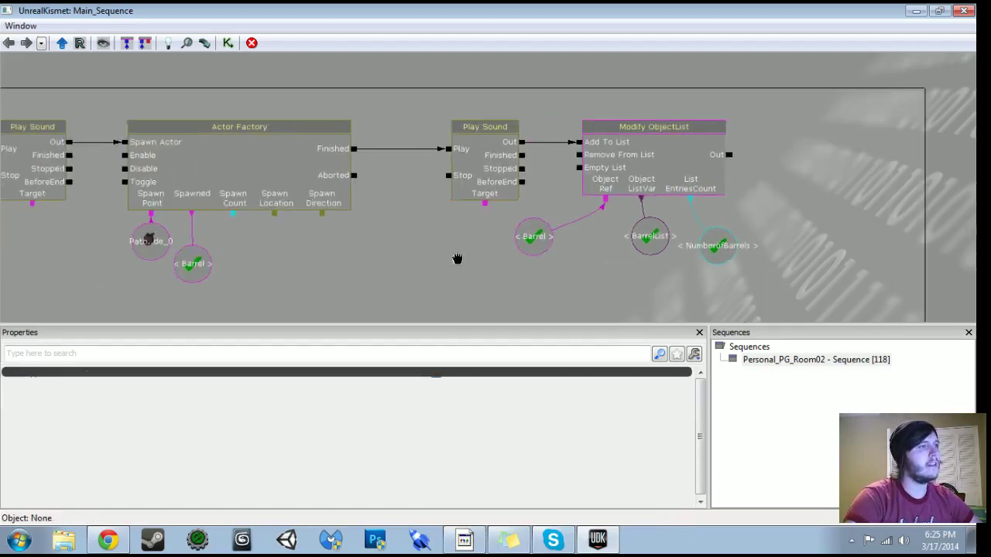
drag(532, 236, 593, 266)
Detach Trigger_2 Used from the first Play Sound and widen the Barrel Button comment frame to the right.
scroll(431, 259, down, 2)
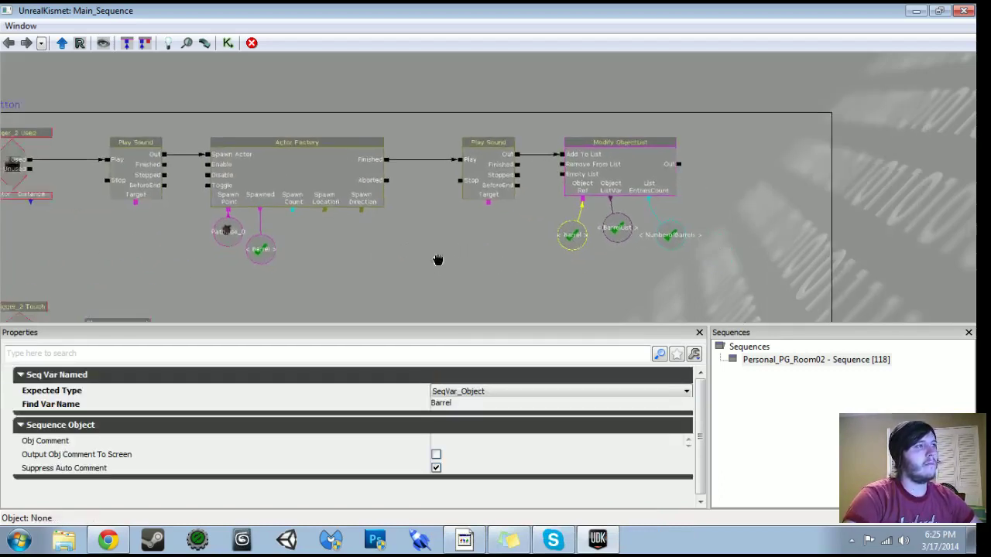
drag(431, 261, 563, 249)
drag(499, 271, 474, 308)
click(542, 290)
scroll(553, 296, down, 5)
drag(559, 299, 455, 234)
click(600, 238)
drag(599, 239, 737, 238)
scroll(227, 91, up, 3)
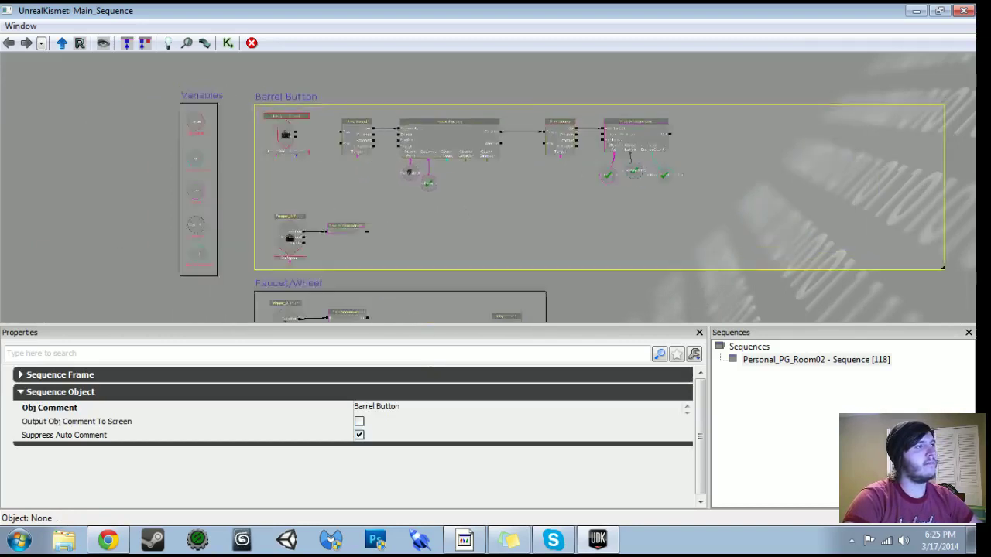
Move the whole Play Sound, Actor Factory and Modify ObjectList chain right and down, leaving room beside Trigger_2 Used.
ctrl+alt+drag(240, 70, 841, 198)
ctrl+drag(435, 127, 689, 190)
drag(303, 154, 435, 237)
scroll(376, 189, up, 1)
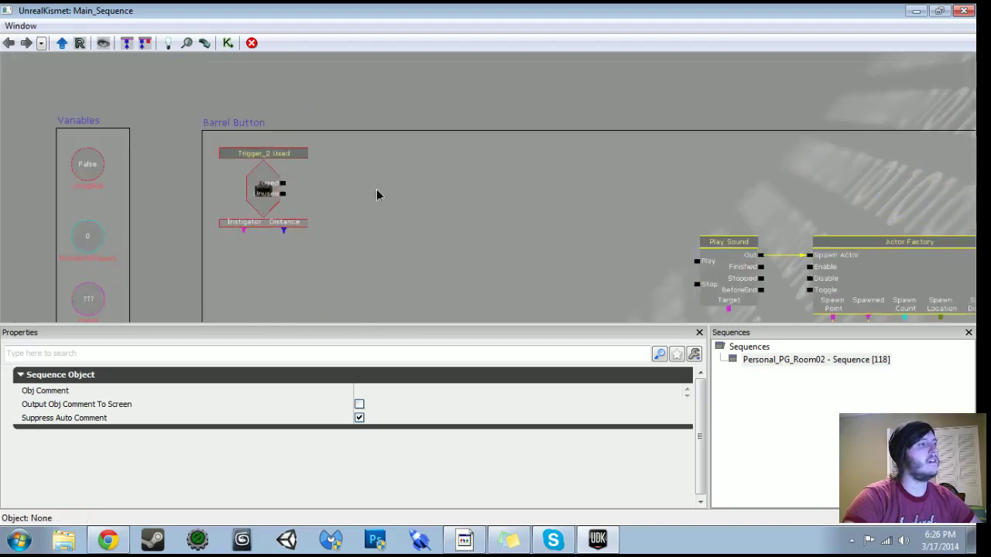
Add a Compare Int condition beside Trigger_2 Used and connect the Used output to its In.
right_click(377, 172)
mouse_move(544, 215)
mouse_move(609, 214)
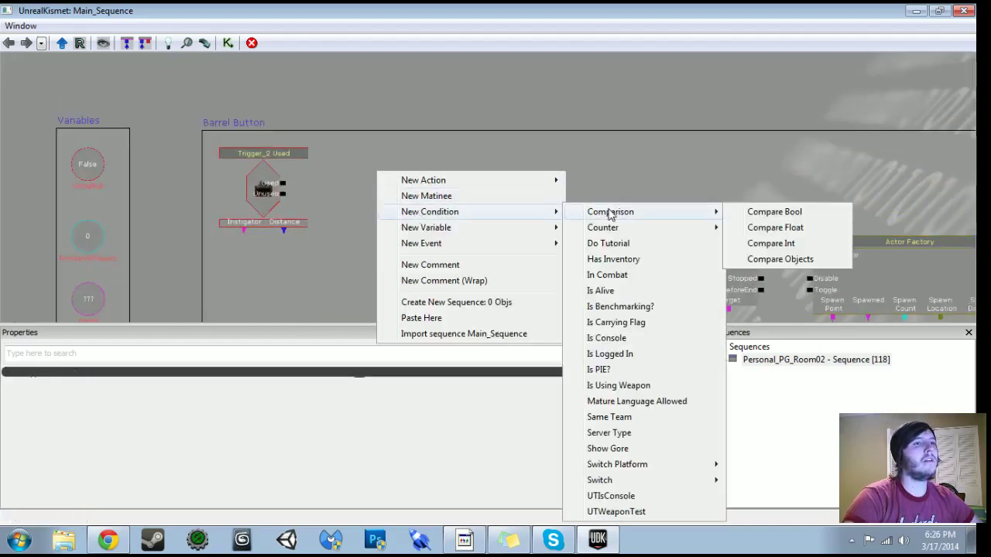
click(759, 243)
drag(284, 182, 373, 193)
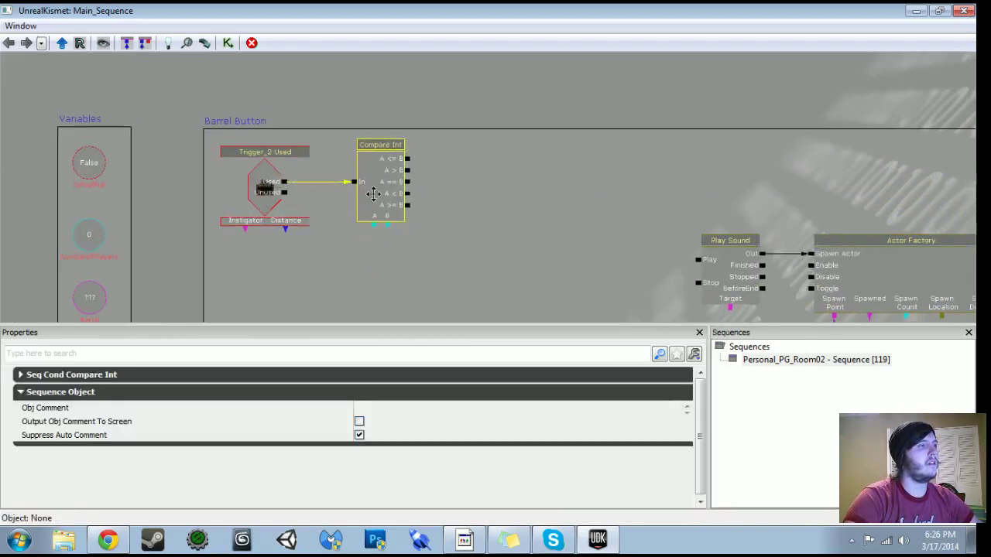
Duplicate the NumberofBarrels named variable, place the copy below Compare Int, and connect it to input A.
drag(446, 224, 457, 177)
scroll(496, 174, up, 3)
drag(354, 186, 148, 148)
scroll(576, 188, down, 5)
click(805, 207)
key(ctrl+c)
key(ctrl+v)
drag(274, 204, 596, 247)
scroll(573, 248, up, 3)
ctrl+drag(645, 220, 166, 152)
ctrl+drag(552, 215, 487, 200)
click(542, 193)
drag(575, 209, 460, 215)
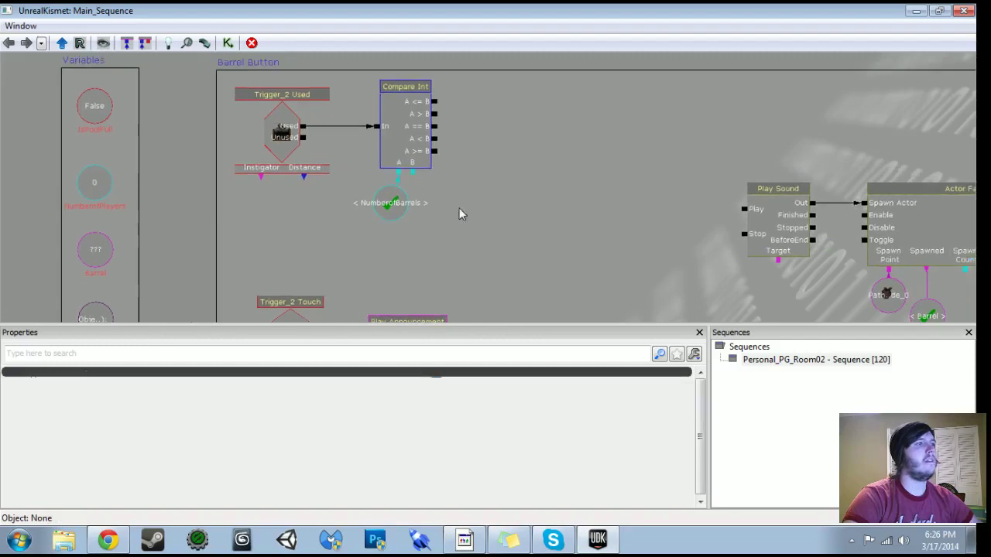
Create an integer variable on Compare Int's input B, set its value to 1, and place it beside NumberofBarrels.
right_click(416, 179)
click(453, 162)
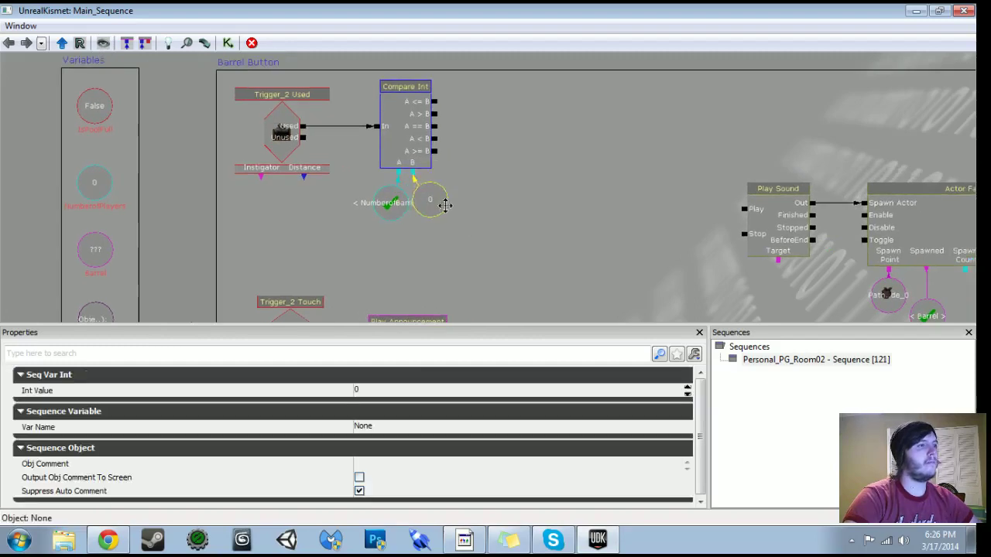
click(412, 382)
click(410, 376)
click(412, 395)
drag(498, 144, 352, 178)
scroll(387, 153, up, 2)
ctrl+drag(249, 233, 261, 240)
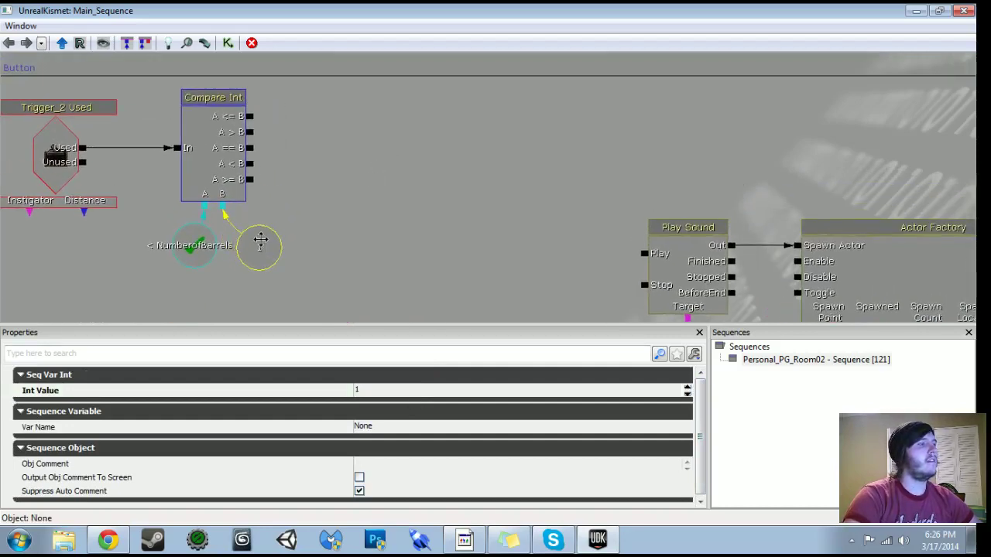
Add an Activate Remote Event action to the right of Compare Int and set its event name to Spawn Barrel.
drag(343, 186, 305, 219)
right_click(305, 199)
mouse_move(374, 208)
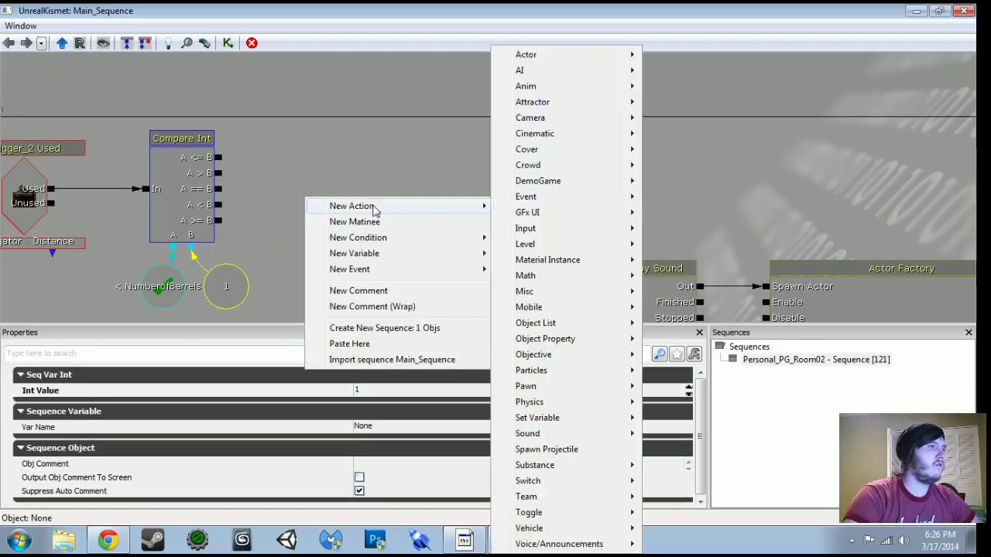
mouse_move(548, 201)
click(681, 198)
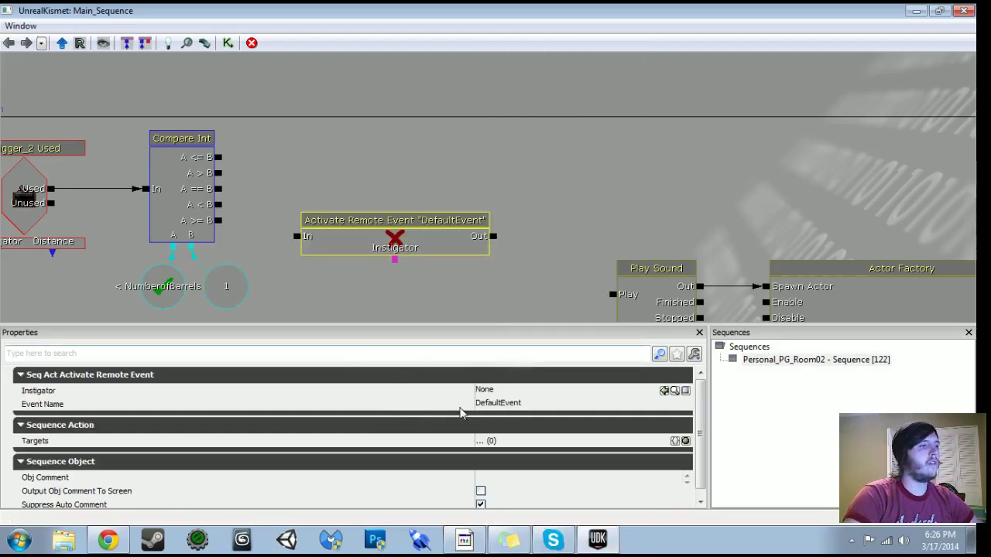
click(517, 406)
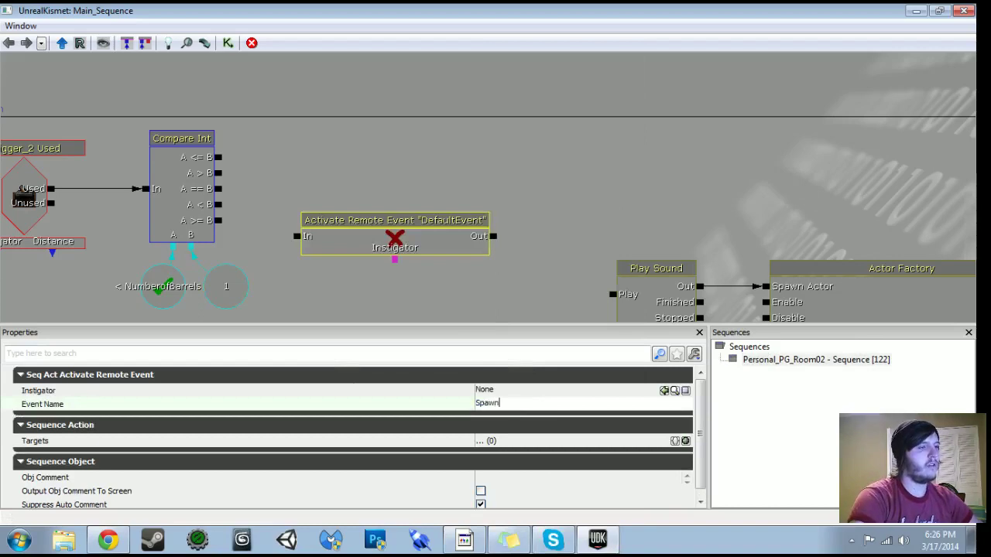
text(Spawn Barrel)
key(Return)
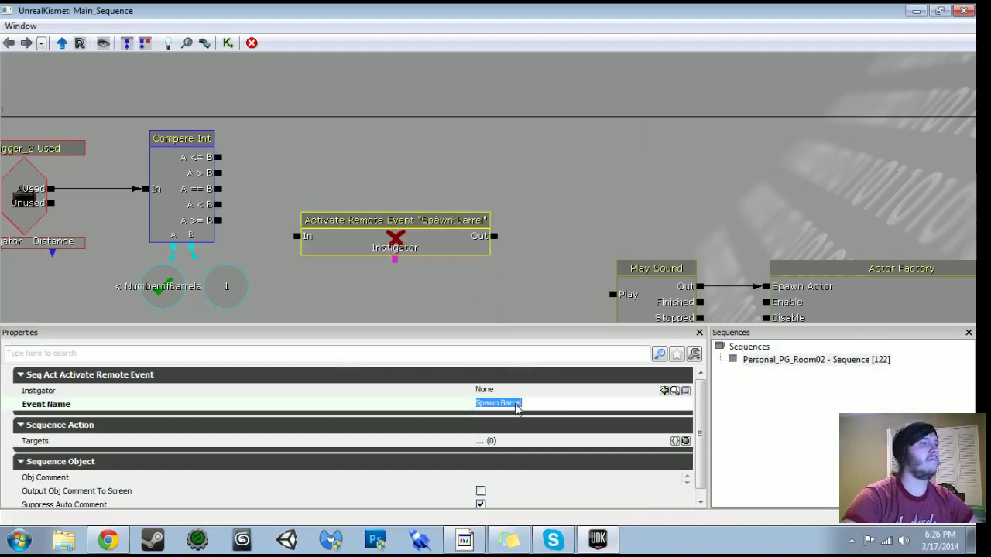
Place the Activate Remote Event "Spawn Barrel" node beside Compare Int and link the A < B output to its In.
ctrl+drag(380, 223, 422, 151)
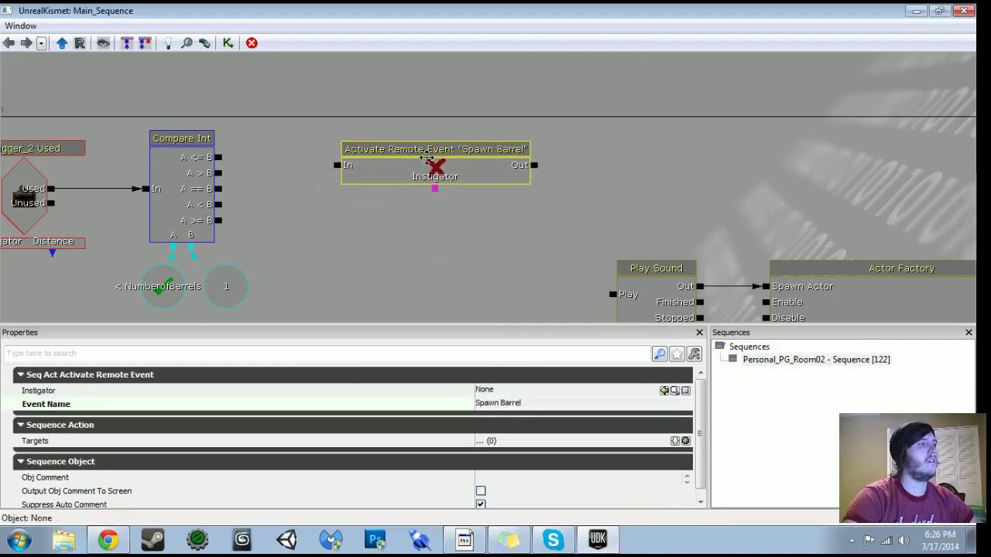
drag(399, 197, 508, 191)
drag(454, 243, 428, 236)
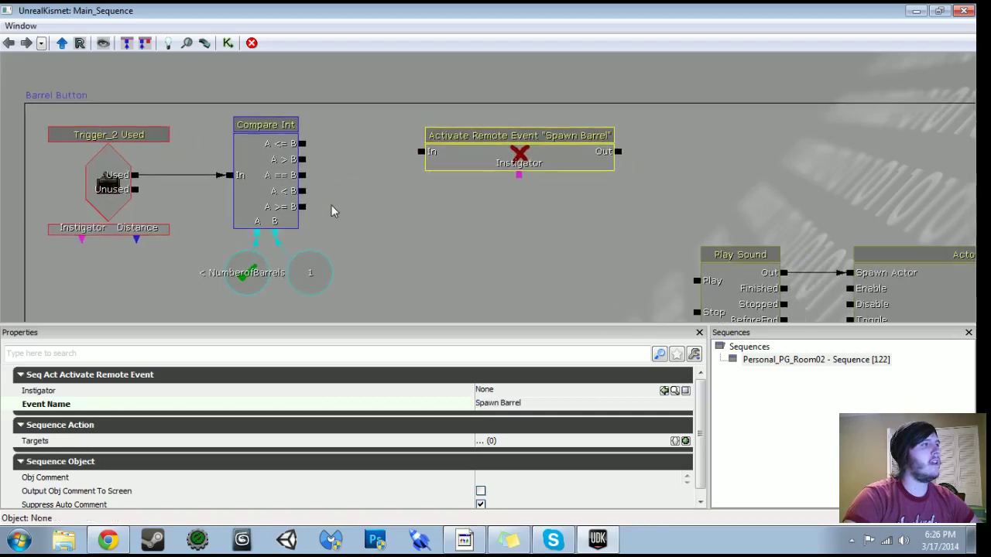
drag(304, 192, 422, 151)
drag(455, 210, 353, 201)
click(413, 140)
drag(414, 143, 389, 178)
Add a Remote Event node before the Play Sound node and set its event name to "Spawn Barrel".
drag(389, 238, 291, 148)
right_click(308, 148)
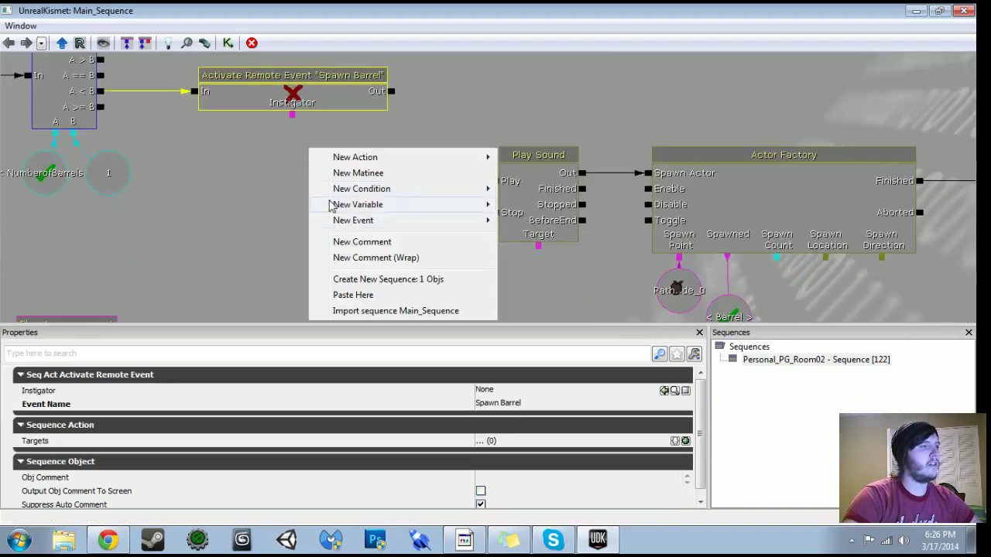
mouse_move(341, 221)
click(545, 458)
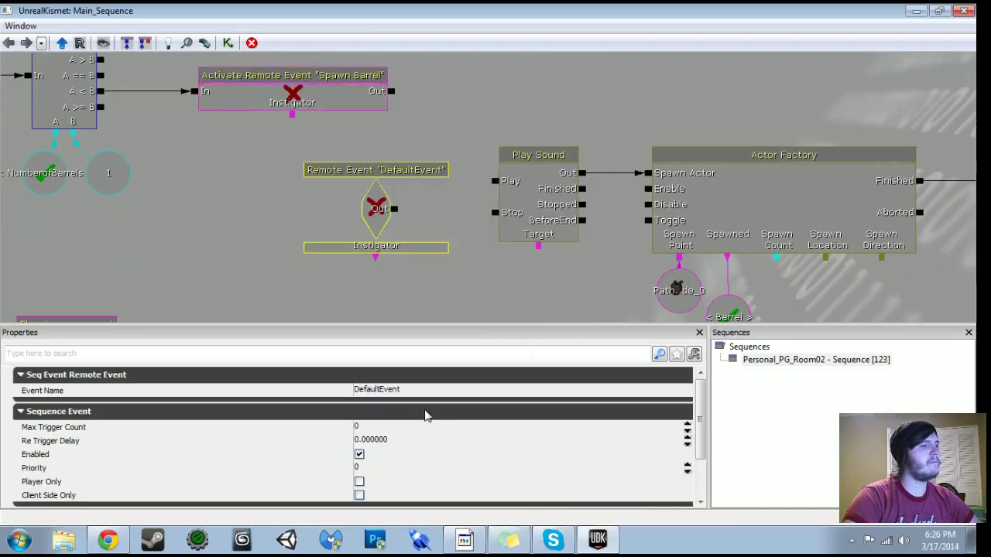
click(410, 392)
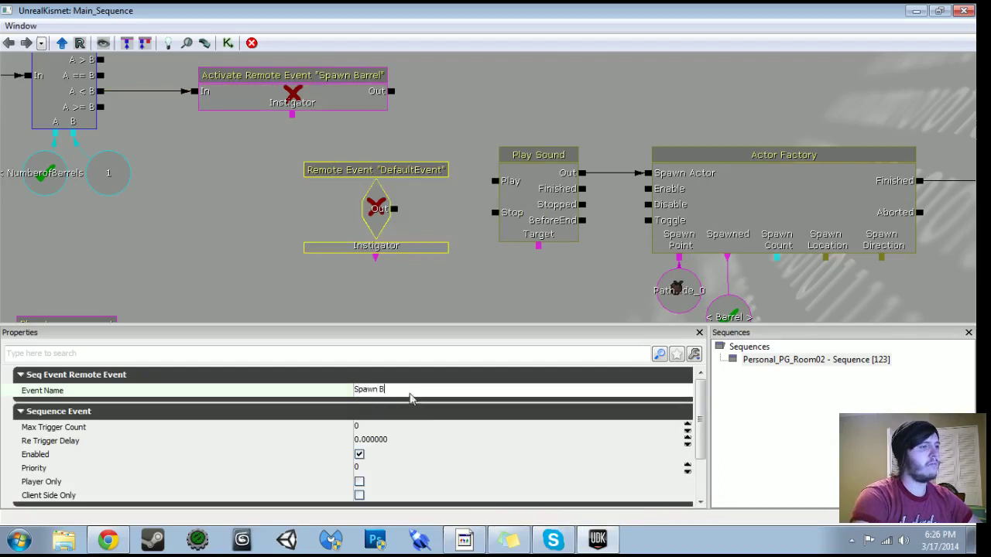
text(Spawn Barrel)
key(Return)
click(312, 108)
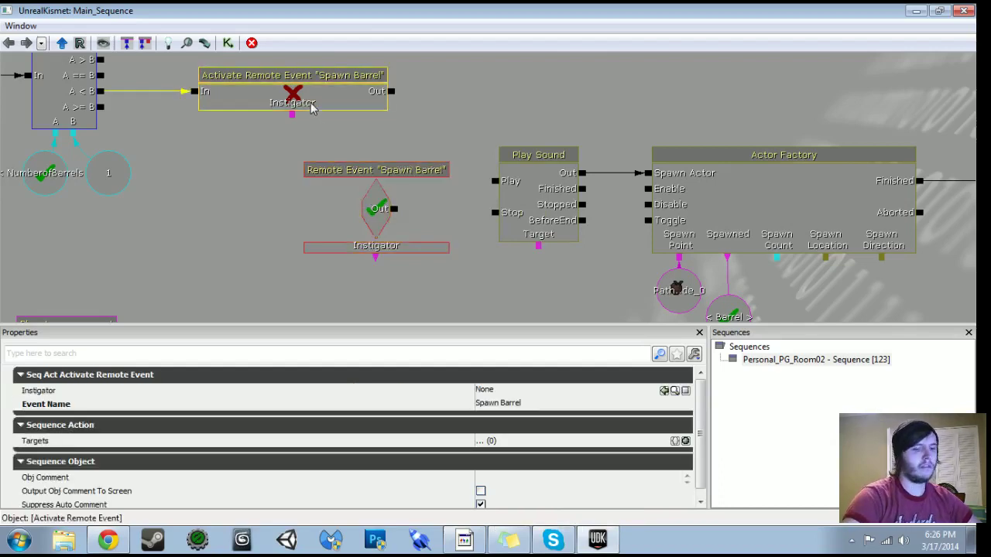
Link the Remote Event "Spawn Barrel" output to Play Sound's Play input and align the event with it.
ctrl+drag(396, 213, 495, 180)
click(304, 189)
ctrl+drag(304, 189, 302, 185)
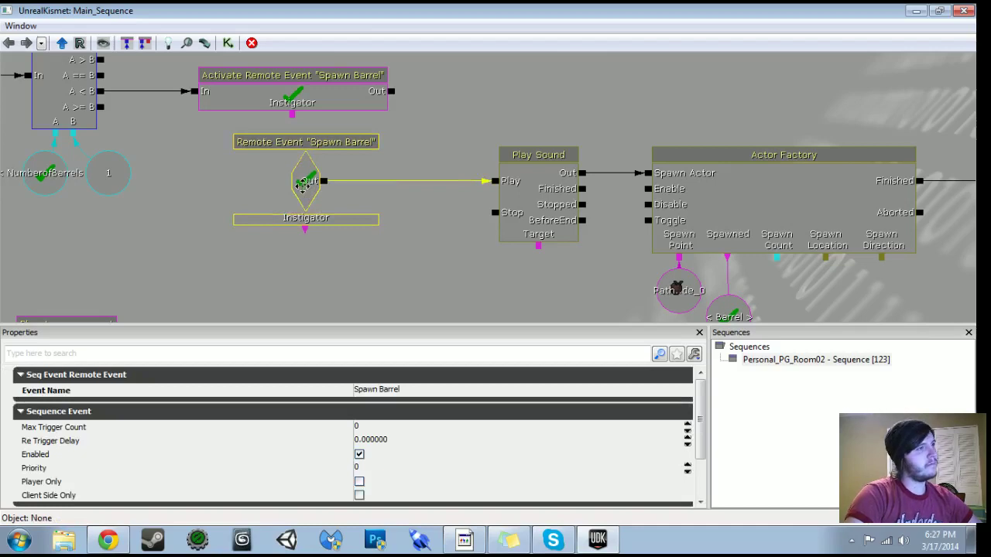
Move the whole spawn chain, from Remote Event "Spawn Barrel" to Modify ObjectList, up and to the right of the activating node.
scroll(454, 252, down, 4)
drag(444, 250, 329, 274)
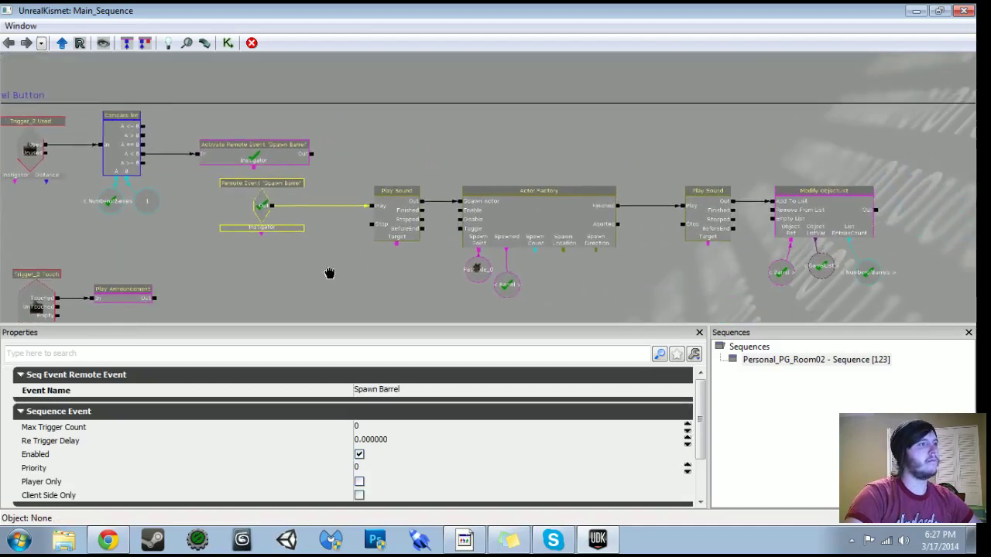
ctrl+alt+drag(209, 187, 899, 307)
mouse_move(267, 206)
ctrl+mouse_down()
mouse_move(279, 215)
mouse_move(401, 175)
mouse_move(384, 158)
mouse_move(392, 150)
ctrl+mouse_up()
mouse_move(511, 237)
mouse_down()
mouse_move(472, 239)
mouse_move(606, 241)
mouse_up()
mouse_move(292, 230)
mouse_down()
mouse_move(442, 243)
mouse_move(423, 250)
mouse_up()
scroll(424, 251, up, 4)
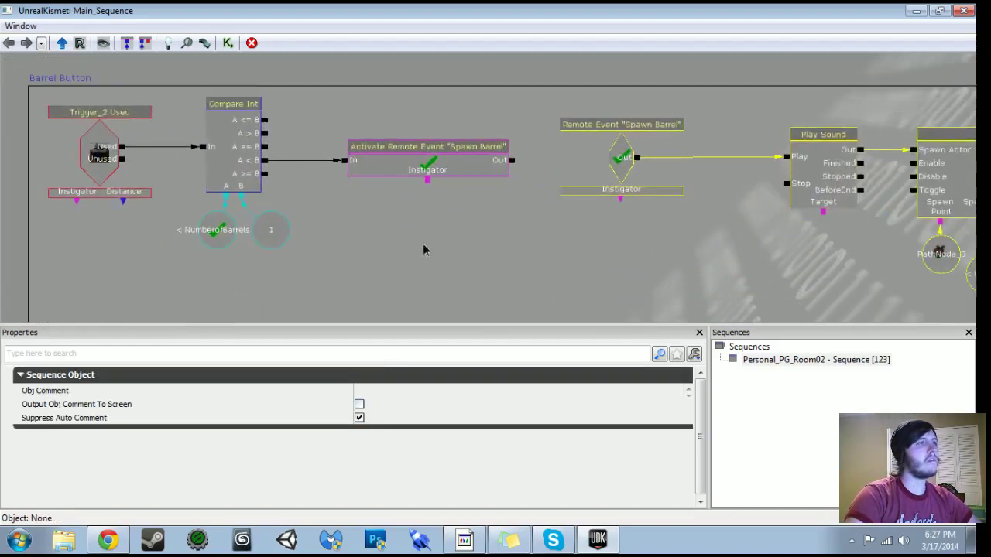
drag(396, 213, 421, 233)
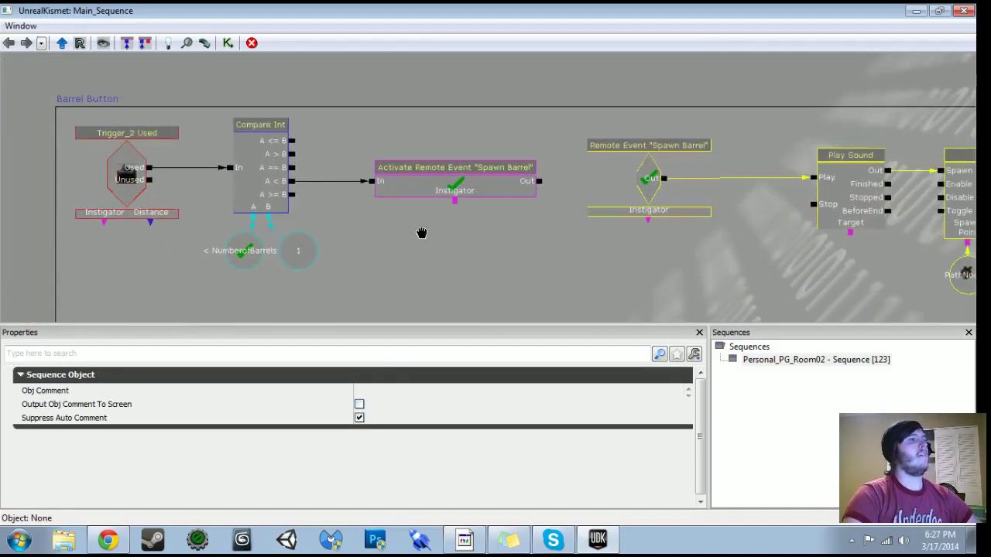
Duplicate the Activate Remote Event "Spawn Barrel" node and place the copy below the original.
click(434, 193)
key(ctrl+w)
ctrl+drag(547, 206, 439, 249)
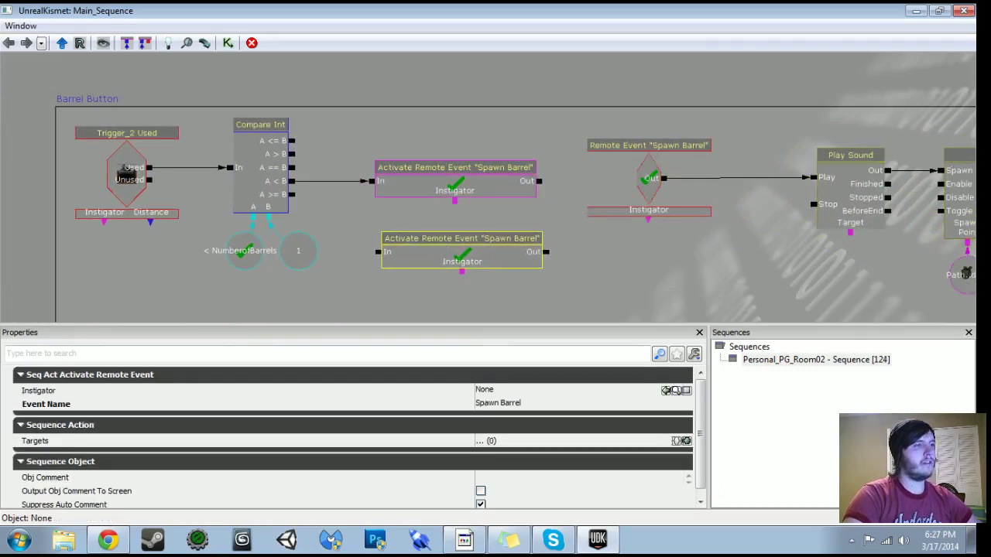
Name the copied node's event "Remove Barrel" and link Compare Int's A >= B output to its In.
click(523, 409)
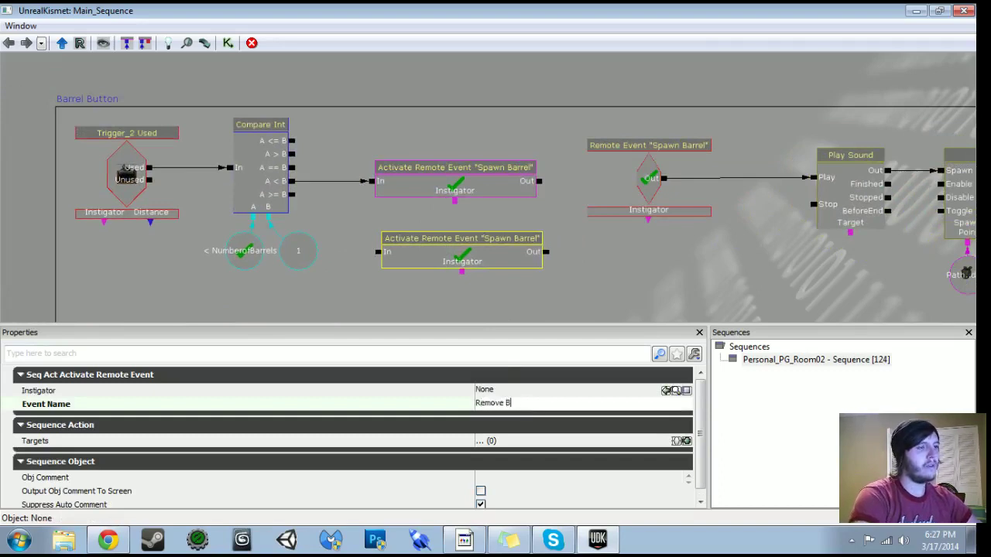
text(Remove Barrel)
key(Return)
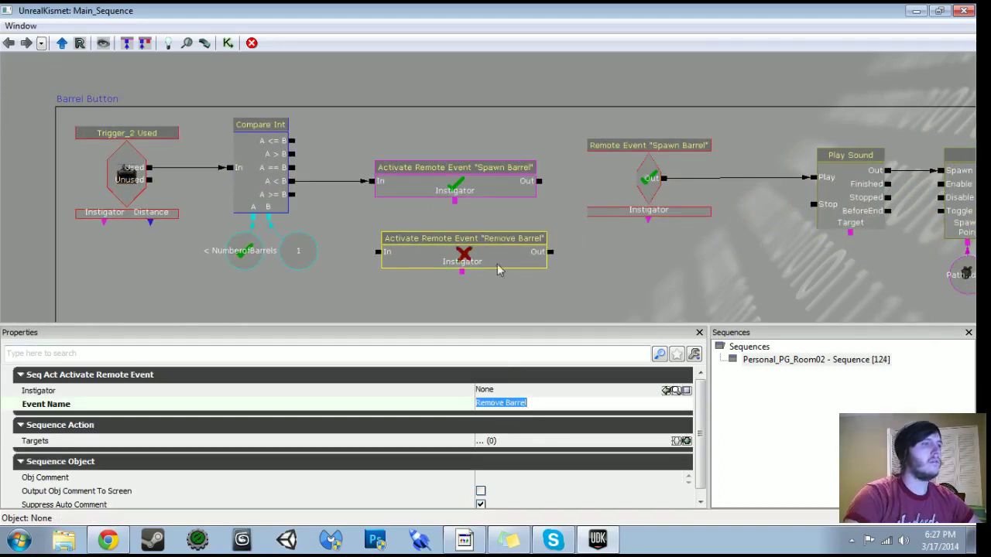
drag(408, 255, 399, 235)
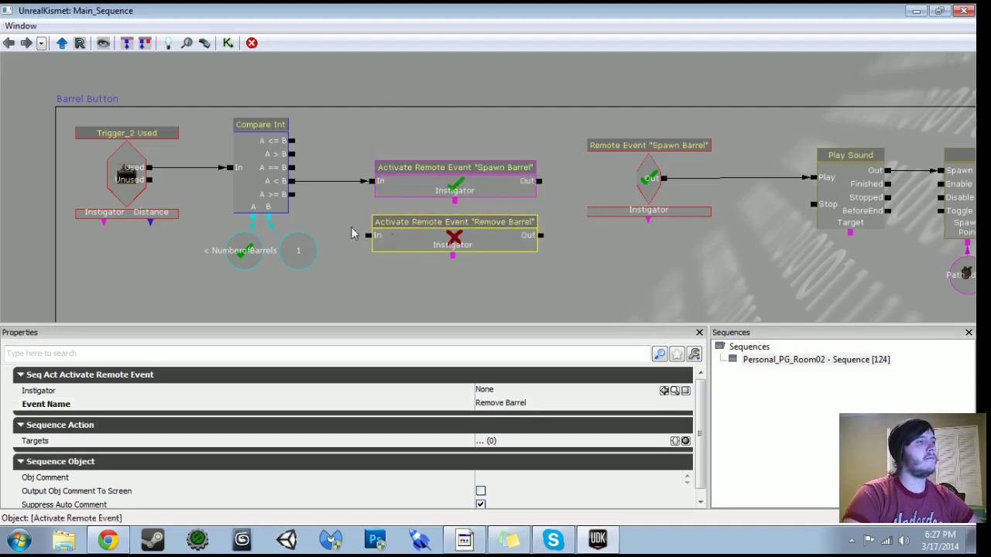
drag(291, 193, 369, 234)
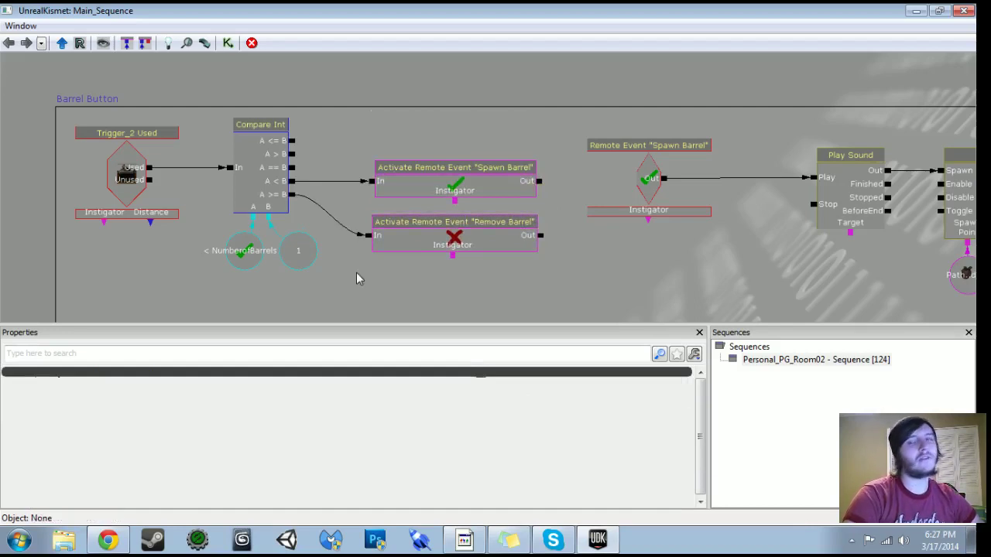
Duplicate the Remote Event "Spawn Barrel" node, place the copy below the spawn chain, and clear its link to Play Sound.
scroll(357, 279, down, 3)
drag(355, 277, 284, 215)
scroll(283, 214, up, 2)
drag(519, 233, 289, 215)
right_click(303, 193)
click(323, 89)
key(ctrl+c)
key(ctrl+v)
drag(567, 228, 307, 287)
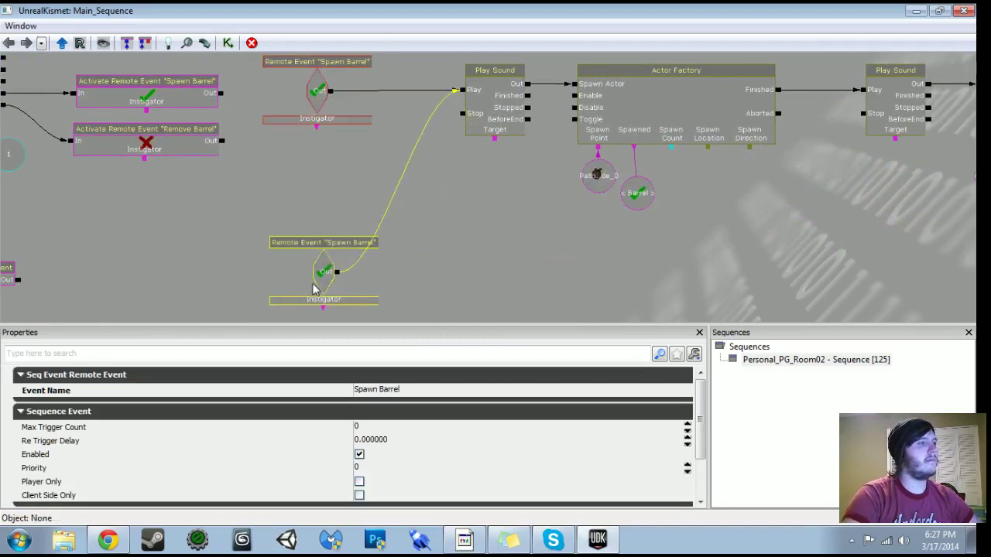
drag(320, 93, 314, 89)
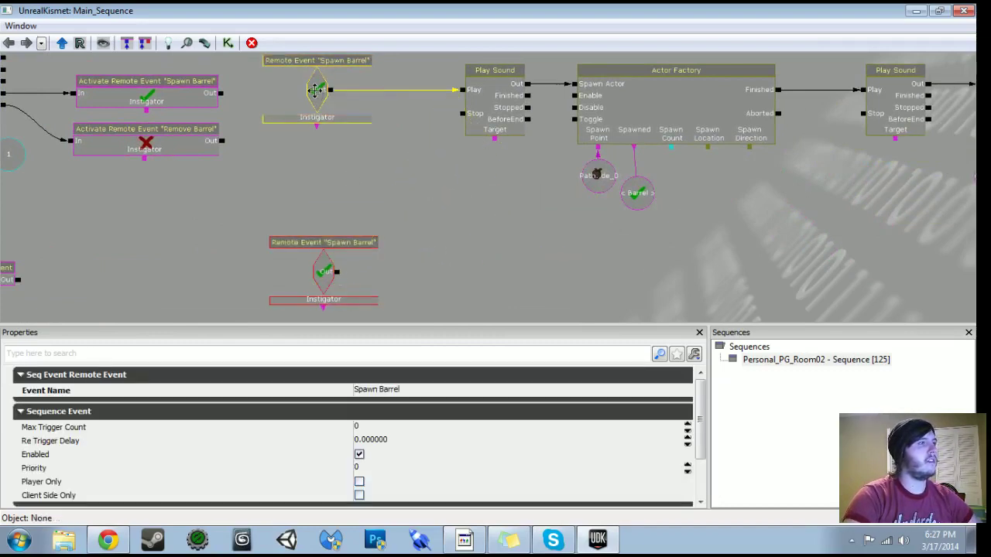
drag(406, 207, 438, 185)
click(491, 218)
Set the copied Remote Event's event name to "Remove Barrel" and refresh the matching Activate Remote Event node.
click(369, 254)
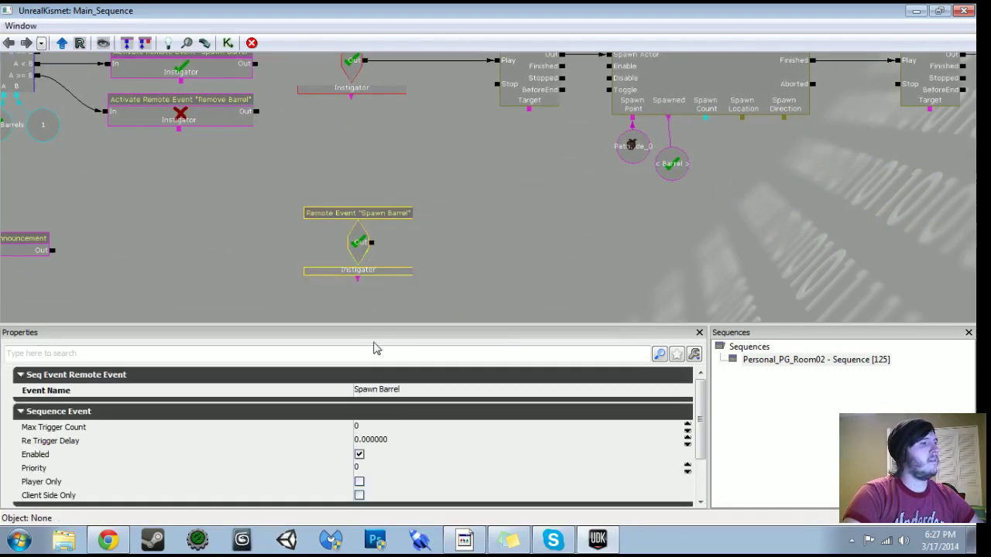
click(400, 389)
text(Remove Barrel)
key(Return)
click(226, 124)
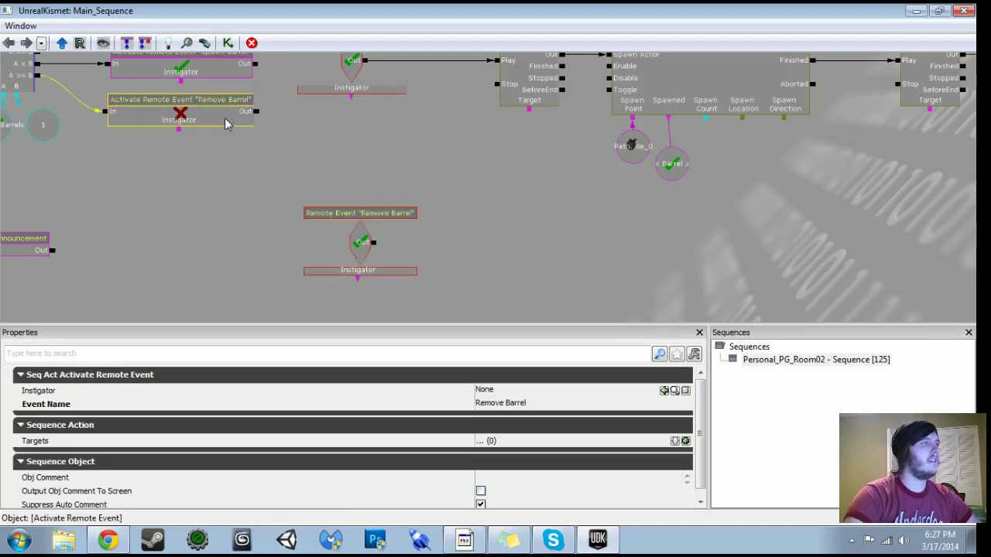
click(225, 119)
Duplicate Modify ObjectList with its Barrel, BarrelList and NumberofBarrels variables and place the copy beside Remote Event "Remove Barrel".
drag(449, 222, 203, 226)
scroll(442, 226, down, 3)
scroll(639, 177, up, 3)
drag(639, 177, 374, 106)
ctrl+alt+drag(413, 140, 554, 262)
key(ctrl+c)
key(ctrl+v)
drag(302, 262, 538, 195)
drag(770, 143, 134, 262)
drag(276, 278, 512, 186)
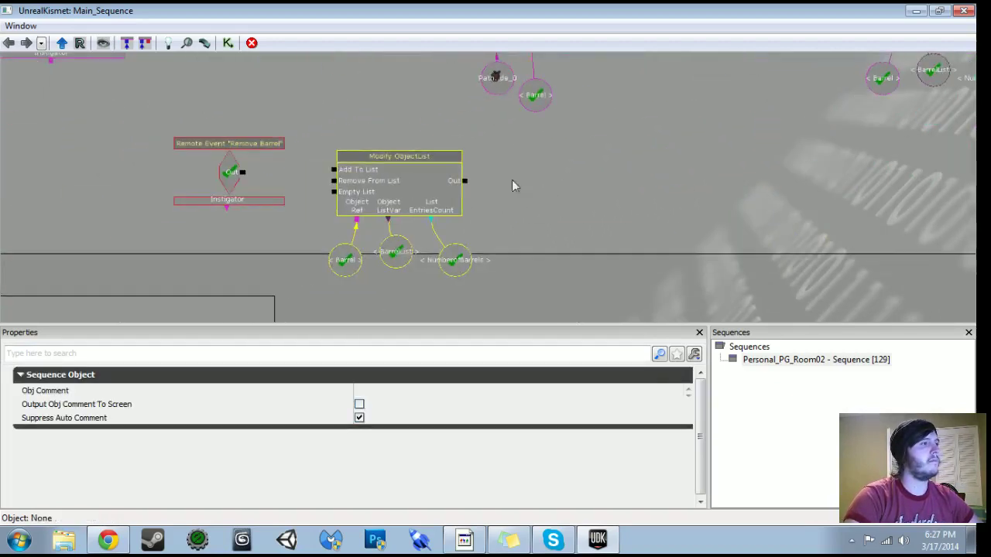
Link Remote Event "Remove Barrel" to the copied Modify ObjectList's Remove From List input and move the group inside the Barrel Button box.
drag(242, 173, 334, 181)
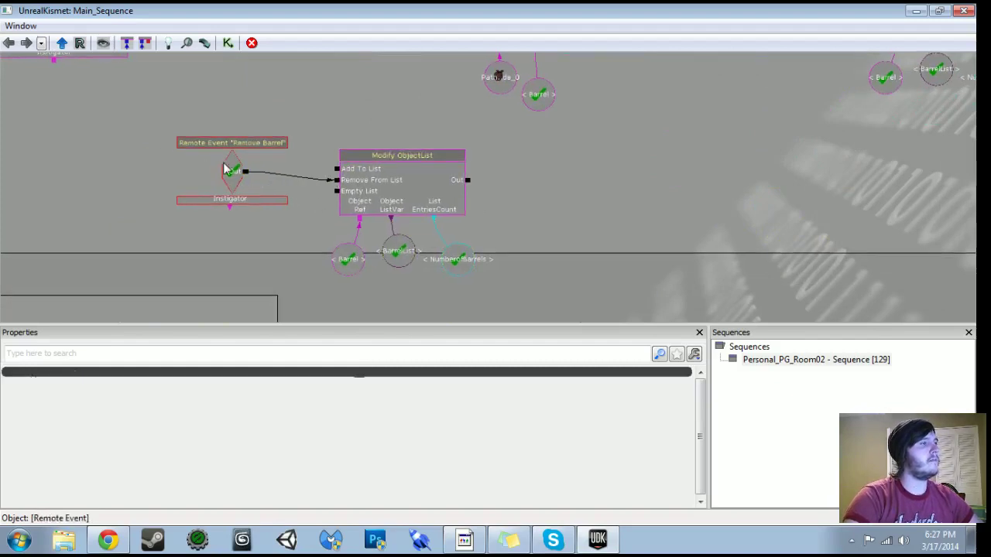
drag(230, 161, 230, 169)
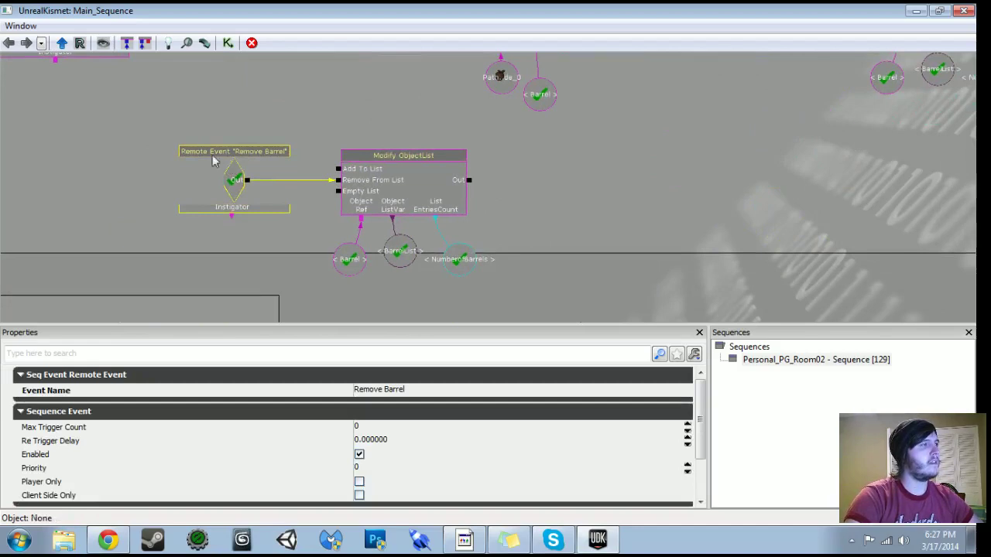
click(206, 127)
ctrl+alt+drag(176, 109, 527, 244)
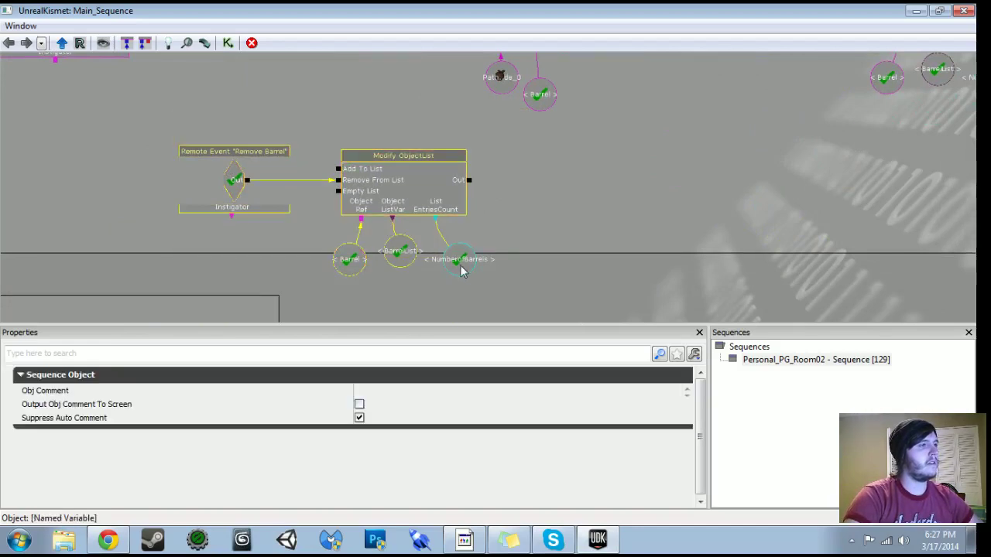
scroll(471, 315, down, 3)
ctrl+drag(419, 232, 426, 199)
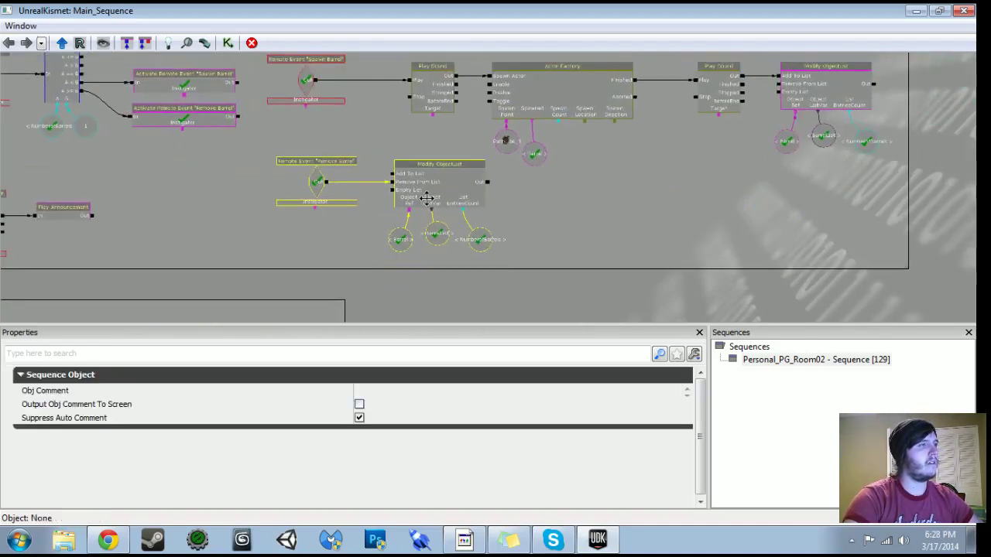
Duplicate the Activate Remote Event "Spawn Barrel" node and place the copy after the removal chain's Modify ObjectList.
drag(583, 206, 652, 264)
scroll(532, 215, up, 3)
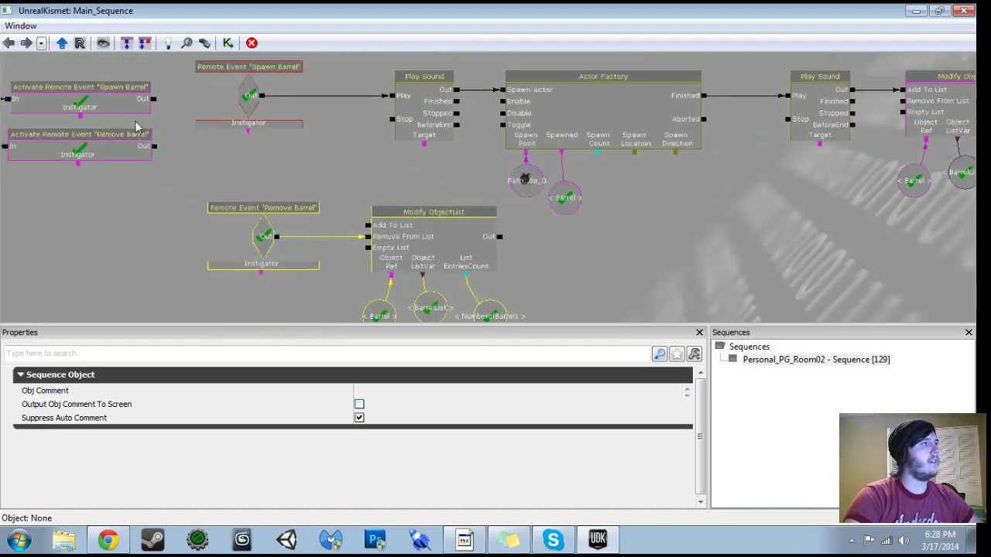
click(129, 119)
click(126, 104)
click(168, 137)
click(124, 104)
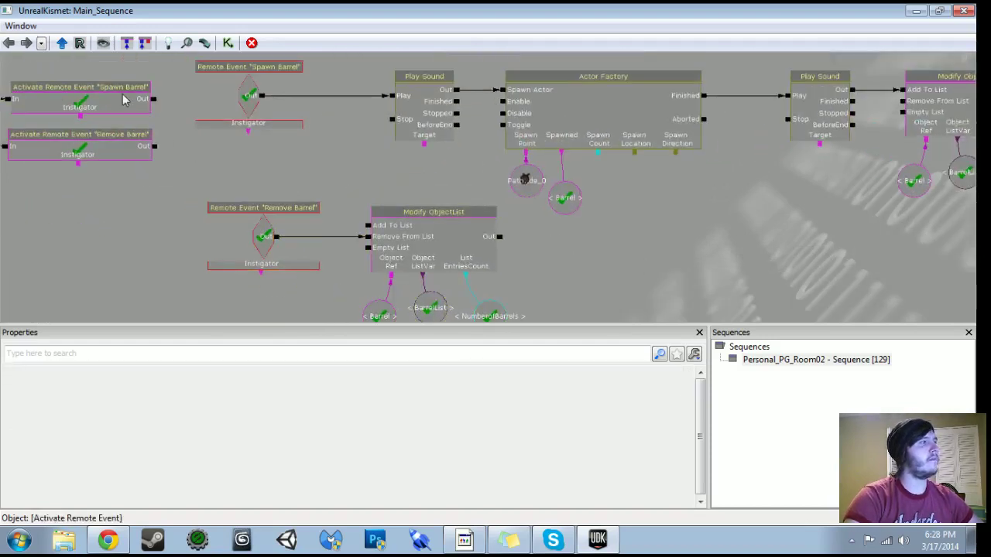
key(ctrl+c)
key(ctrl+v)
drag(256, 166, 139, 157)
ctrl+drag(424, 198, 492, 235)
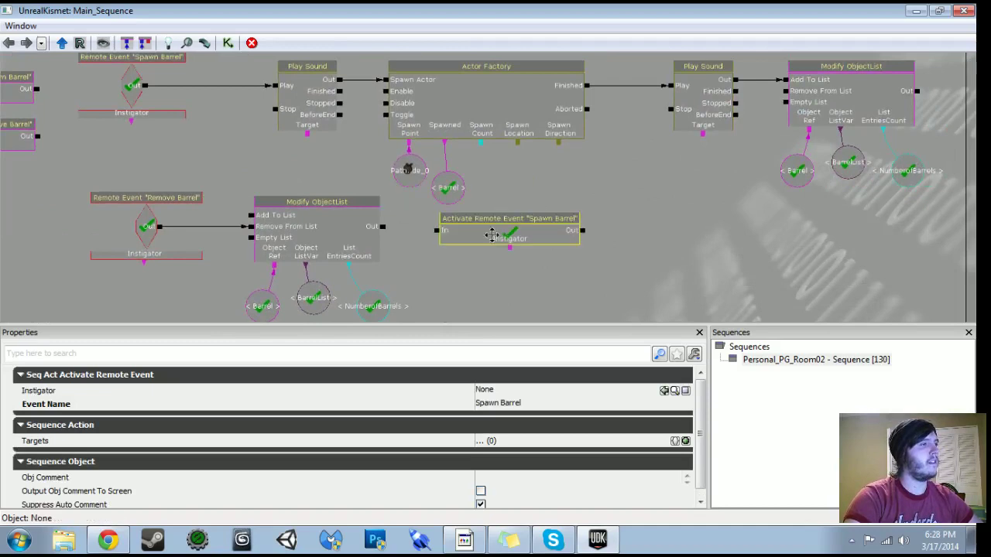
Set the output delay on the removal chain's Modify ObjectList Out to 1.
right_click(386, 230)
click(445, 332)
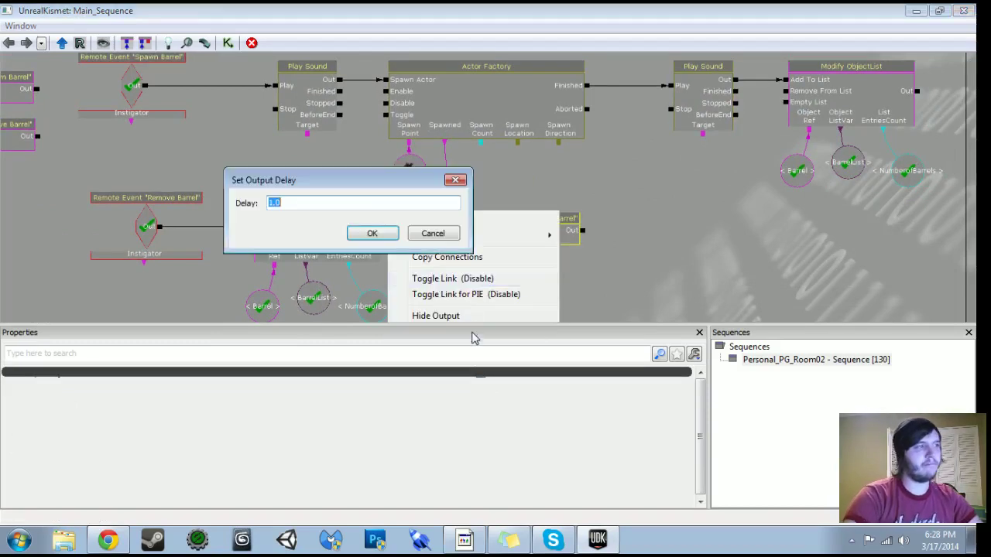
text(1)
key(Return)
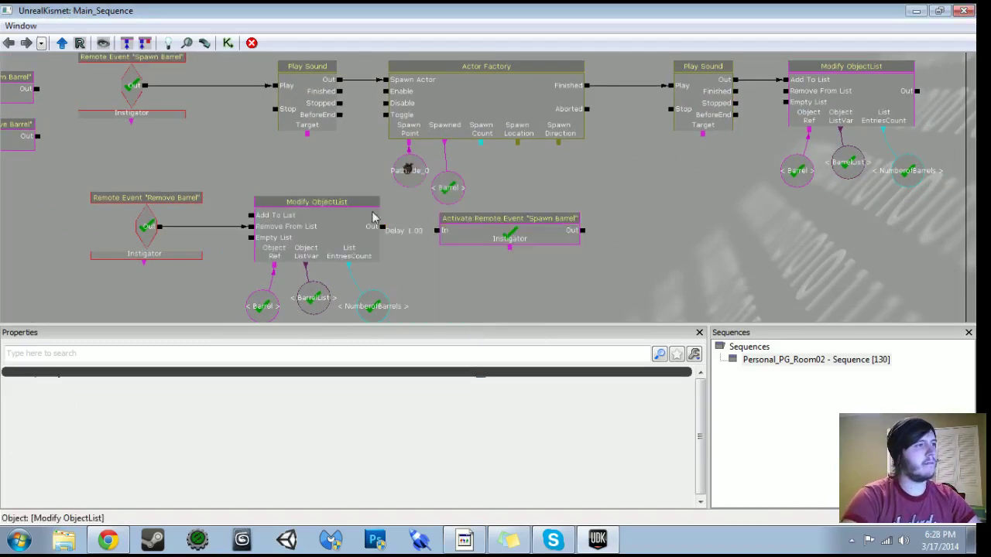
Set the removal Modify ObjectList's output delay to 0.5 and link its Out to the copied Activate Remote Event "Spawn Barrel".
right_click(385, 230)
click(442, 330)
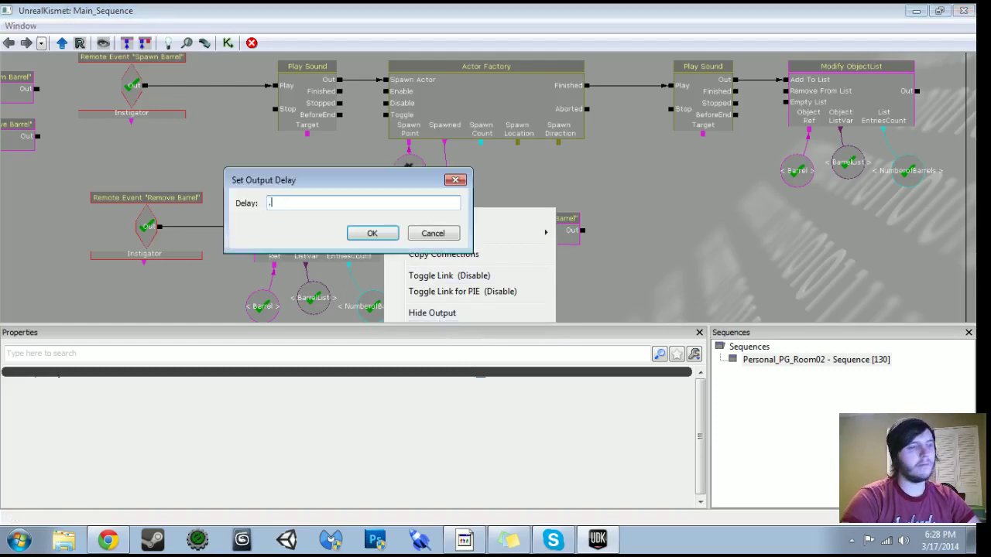
text(0.5)
key(Return)
drag(382, 226, 511, 228)
click(668, 273)
scroll(669, 272, down, 5)
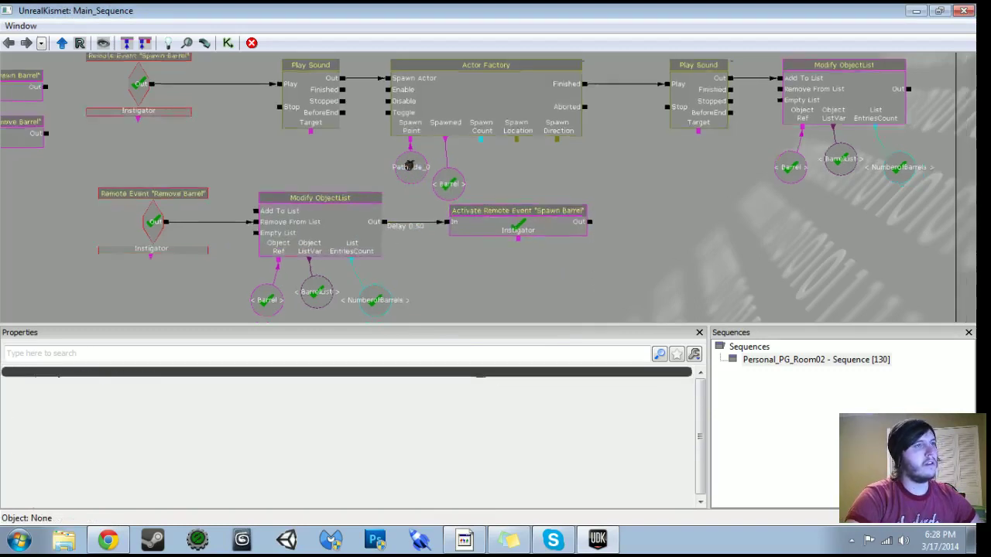
scroll(467, 263, down, 3)
drag(468, 263, 586, 261)
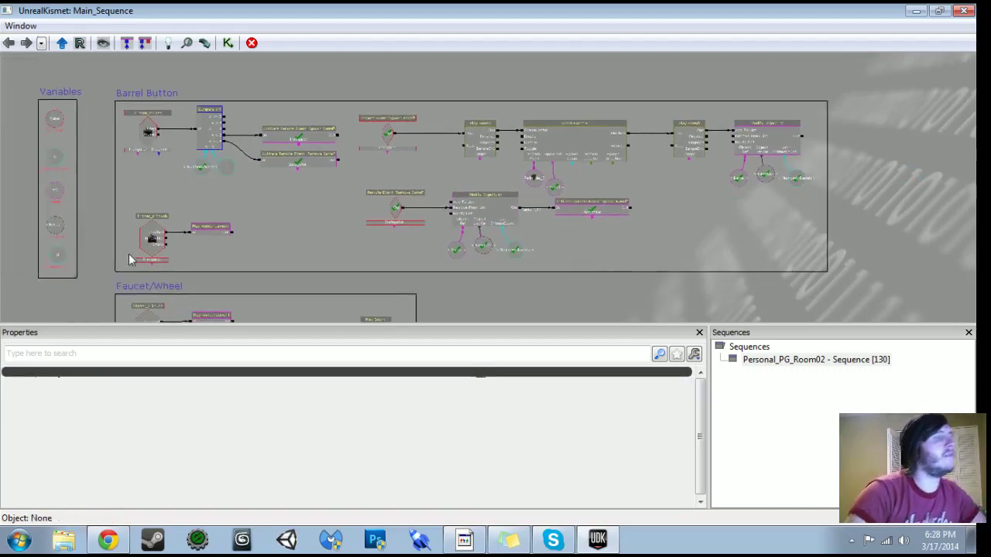
drag(257, 241, 356, 240)
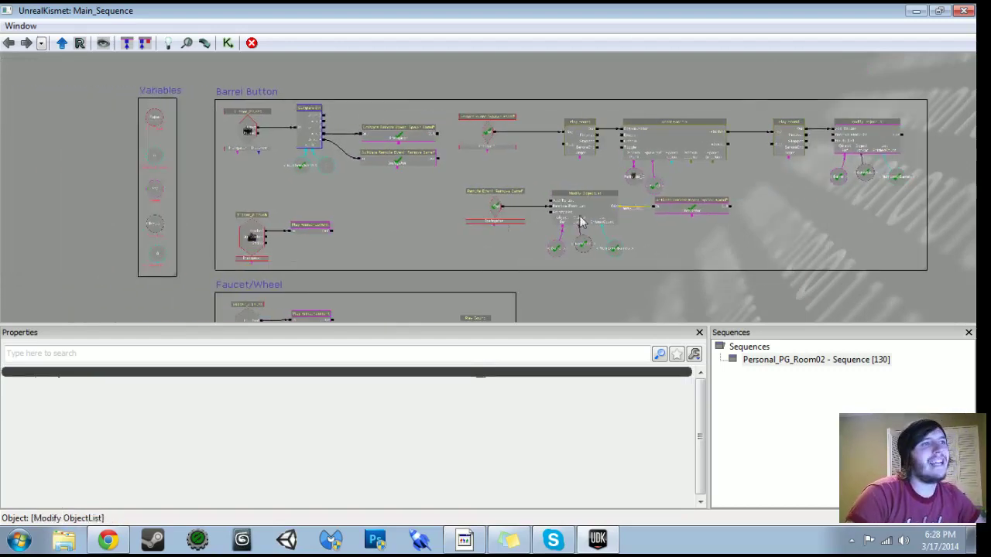
Play-test the level, using the barrel control panel repeatedly and checking the barrel in the barred window opening.
click(917, 11)
click(781, 44)
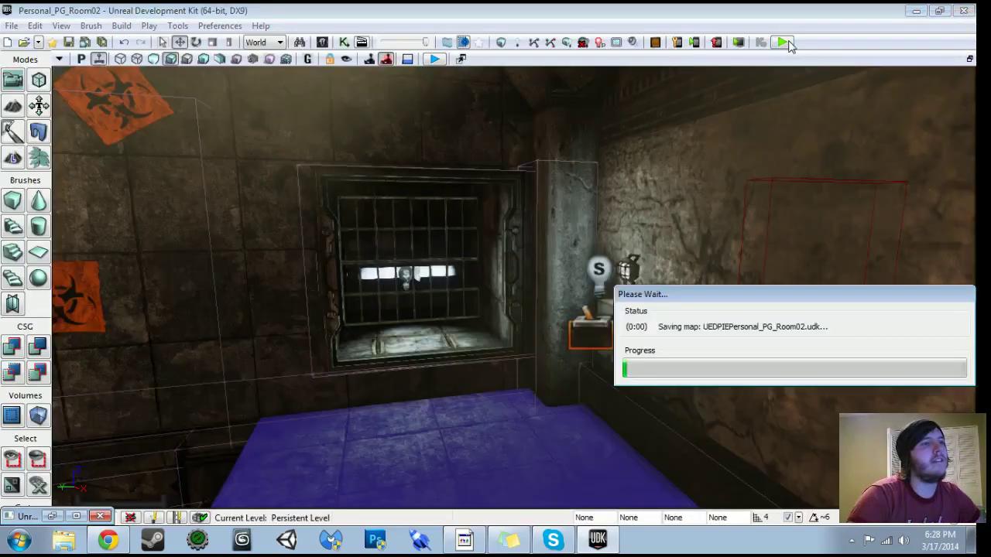
key(w)
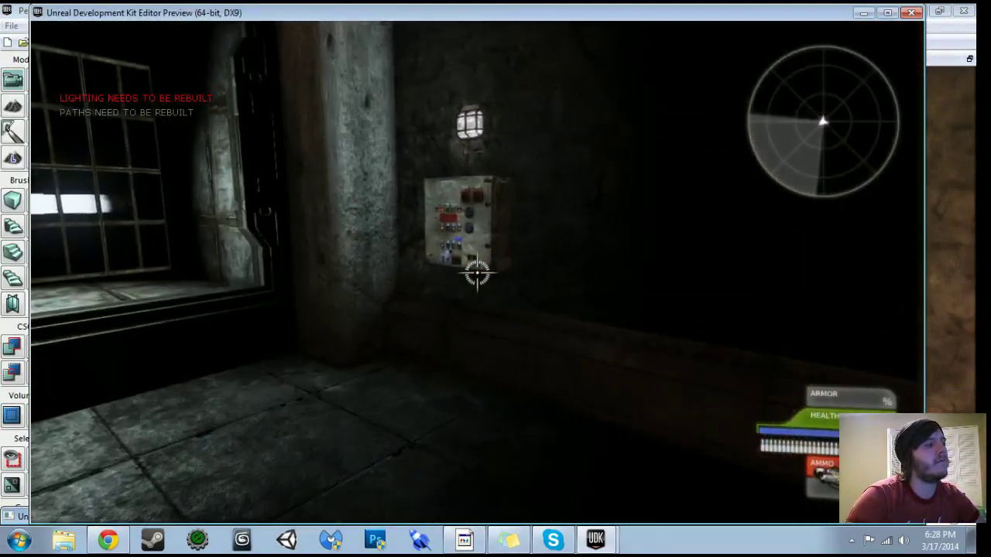
key(w)
key(s)
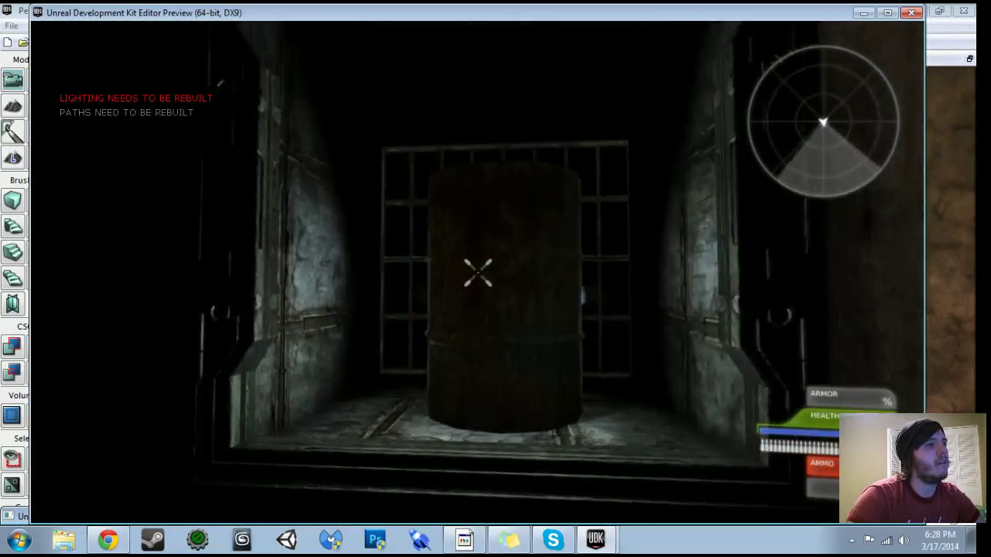
key(w)
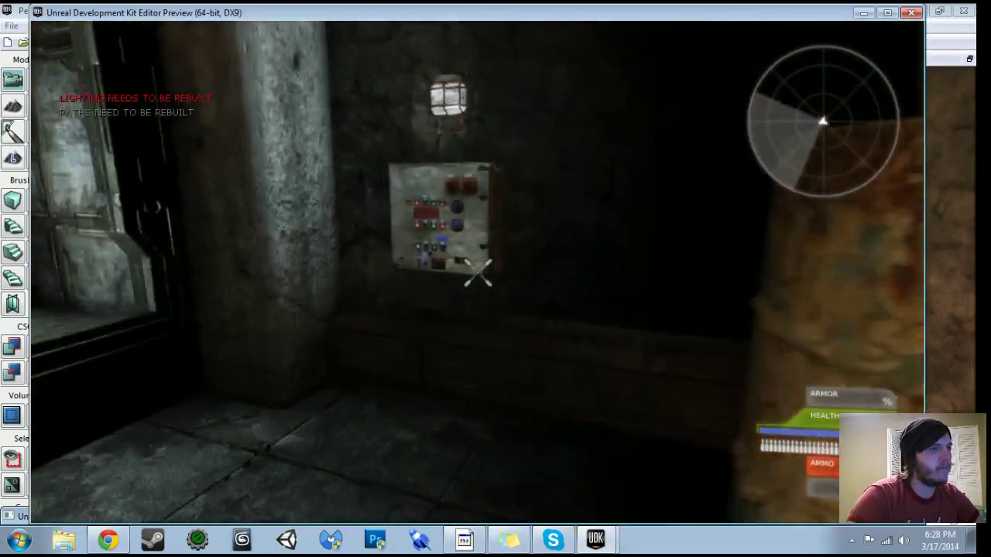
key(s)
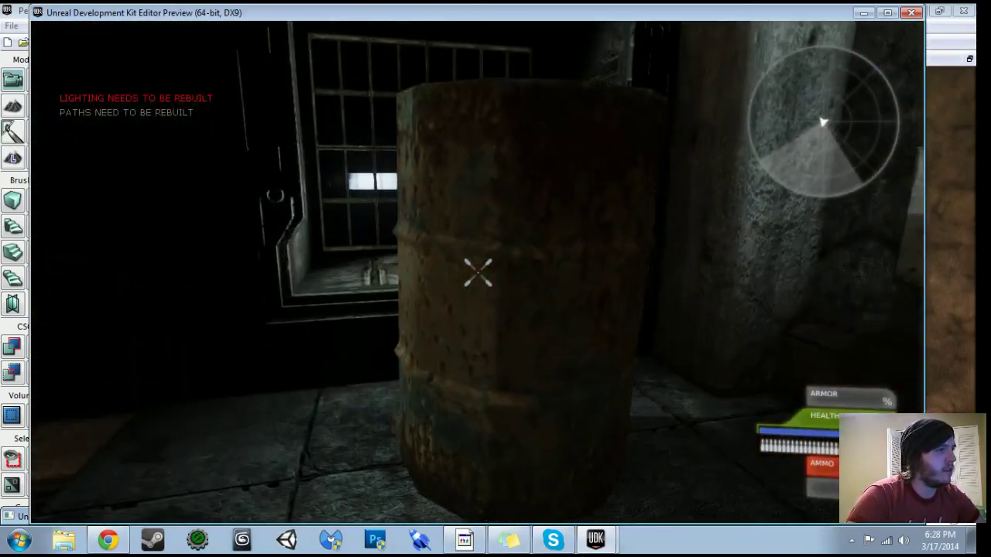
key(w)
key(e)
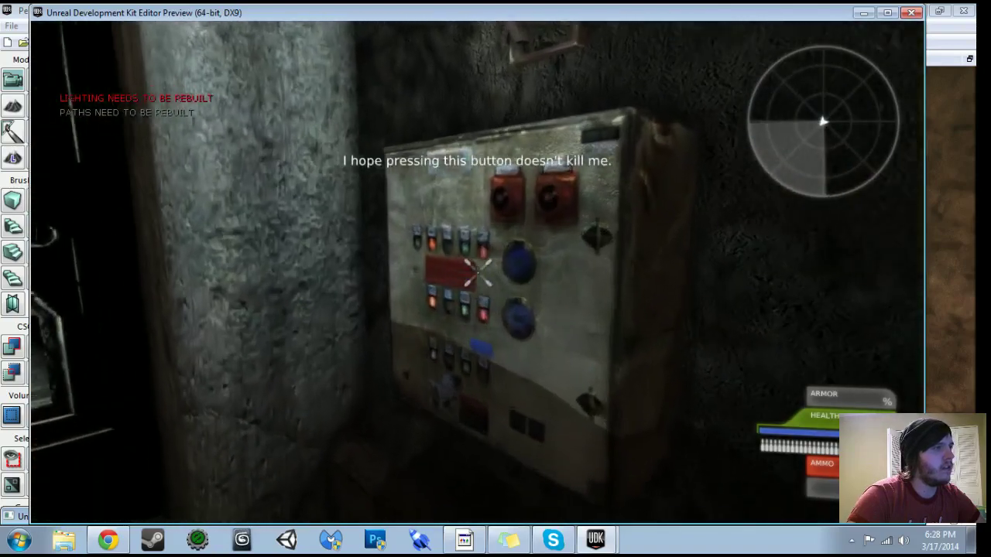
key(s)
key(Escape)
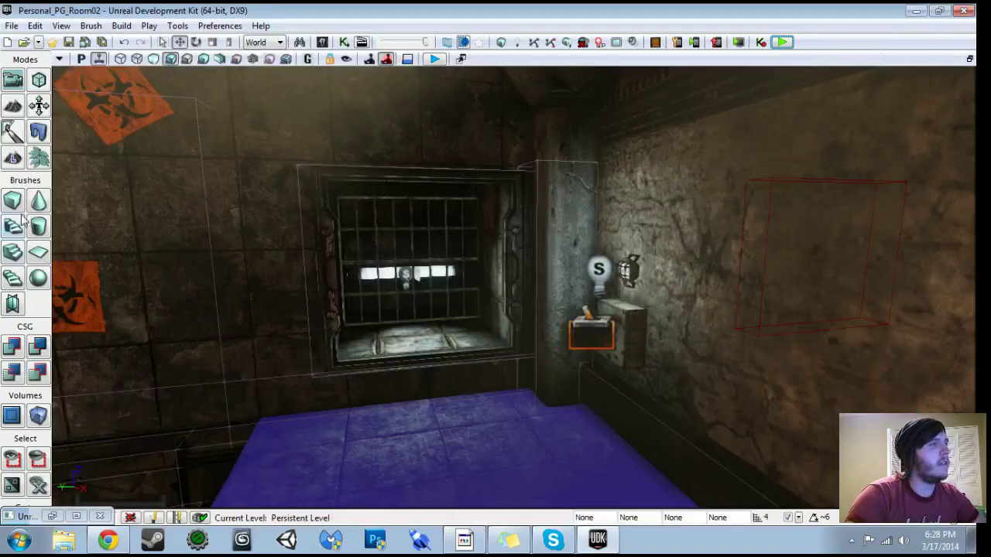
Set the Max Trigger Count of the Barrel Button's Trigger_2 Used event to 0.
click(346, 42)
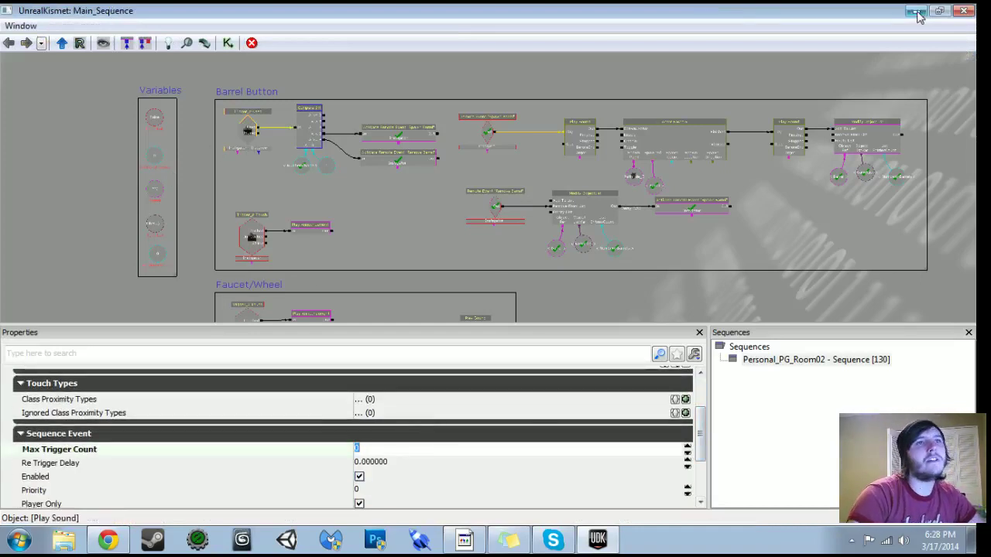
click(964, 11)
Play the level from the floor by the barred window and use the barrel button twice, watching how the barrels spawn.
right_click(489, 460)
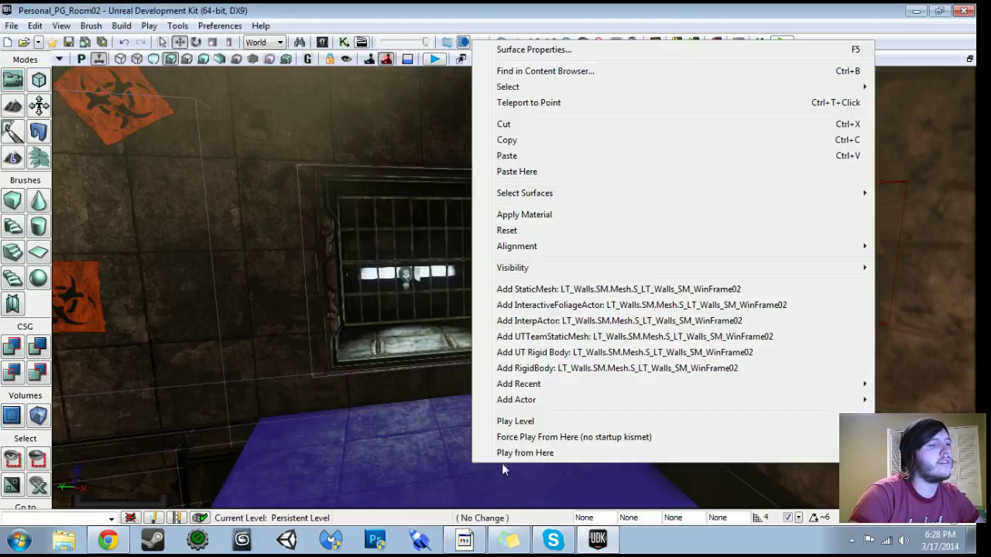
click(511, 451)
key(w)
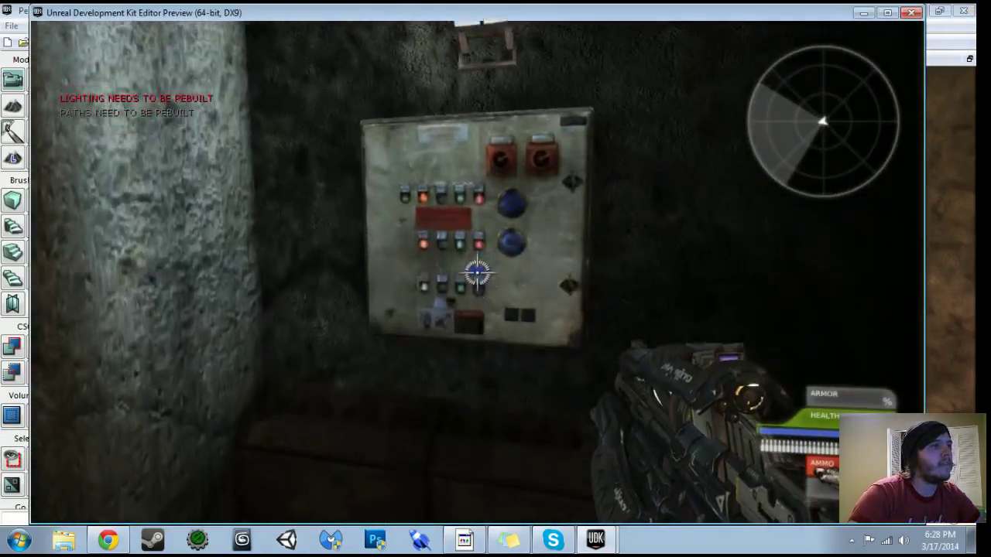
key(e)
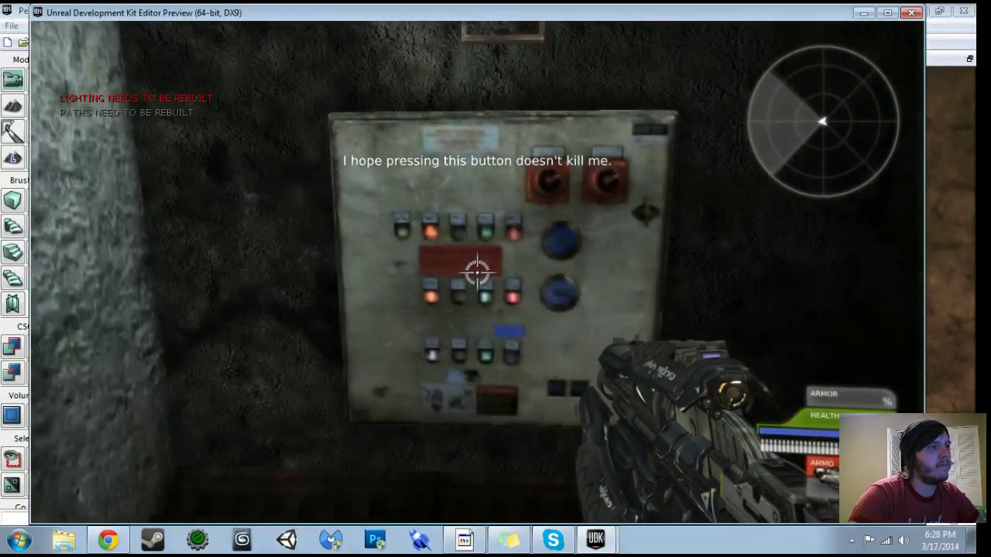
key(a)
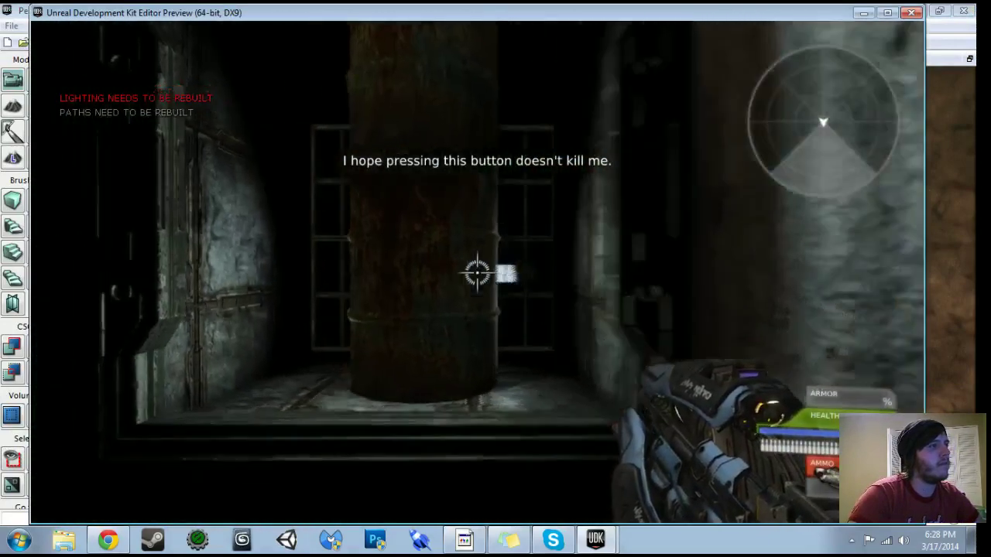
key(w)
key(s)
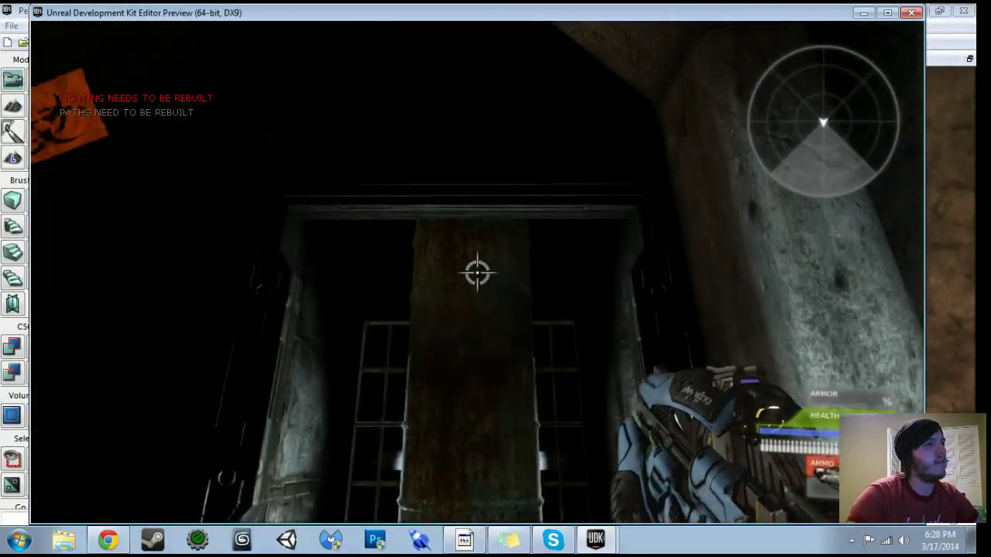
key(w)
key(e)
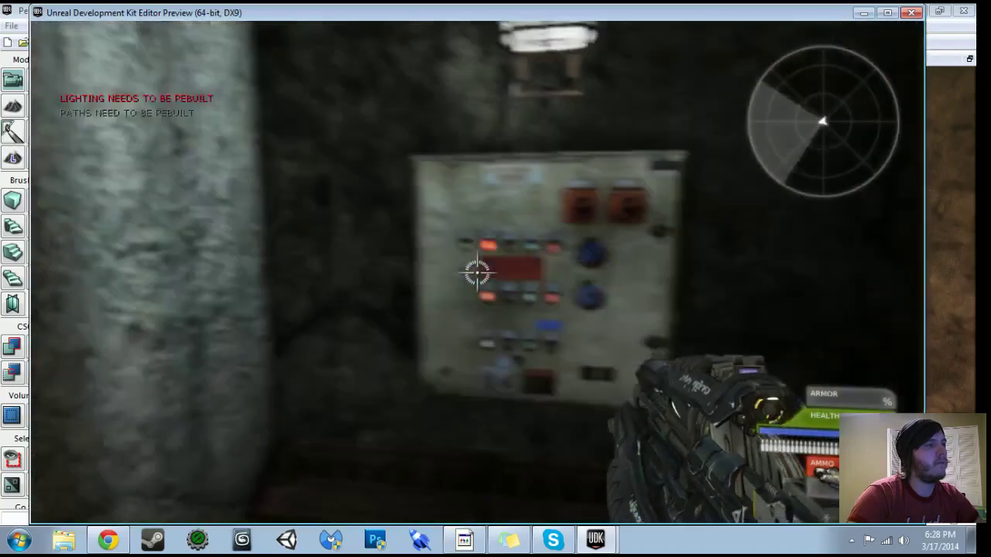
key(a)
key(w)
key(Escape)
Break the link from the removal chain's Modify ObjectList Out and move its Activate Remote Event "Spawn Barrel" node away to make room.
click(348, 43)
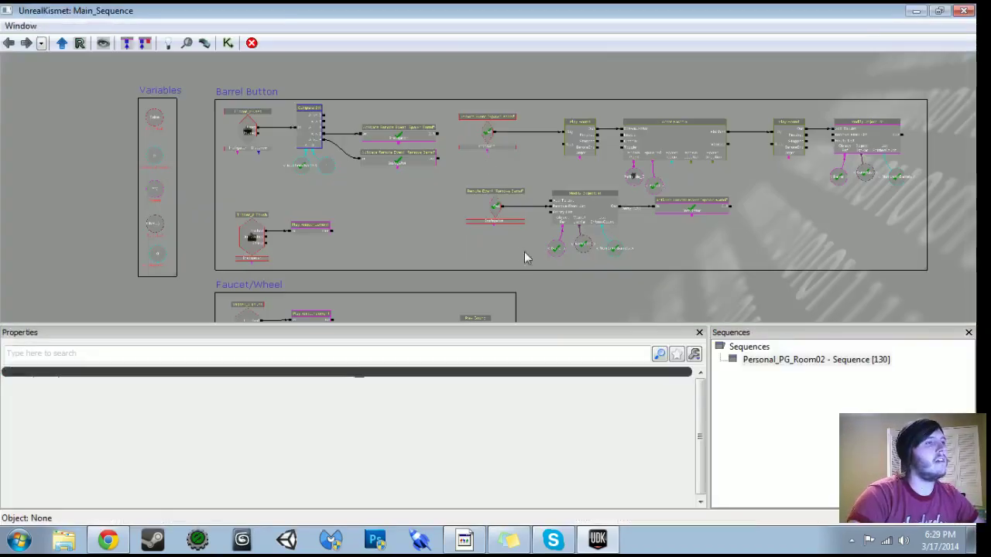
scroll(524, 251, up, 5)
click(450, 205)
ctrl+drag(450, 206, 577, 205)
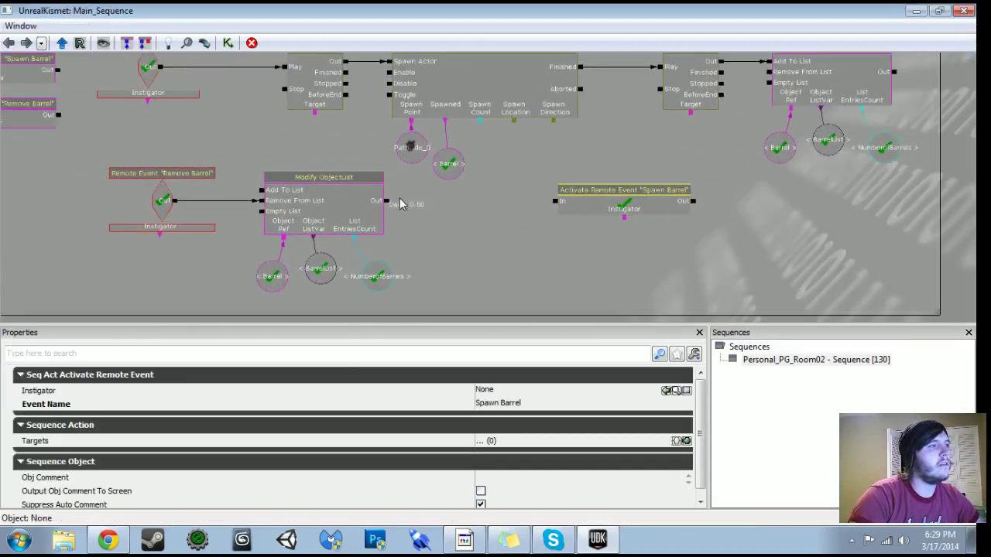
right_click(397, 203)
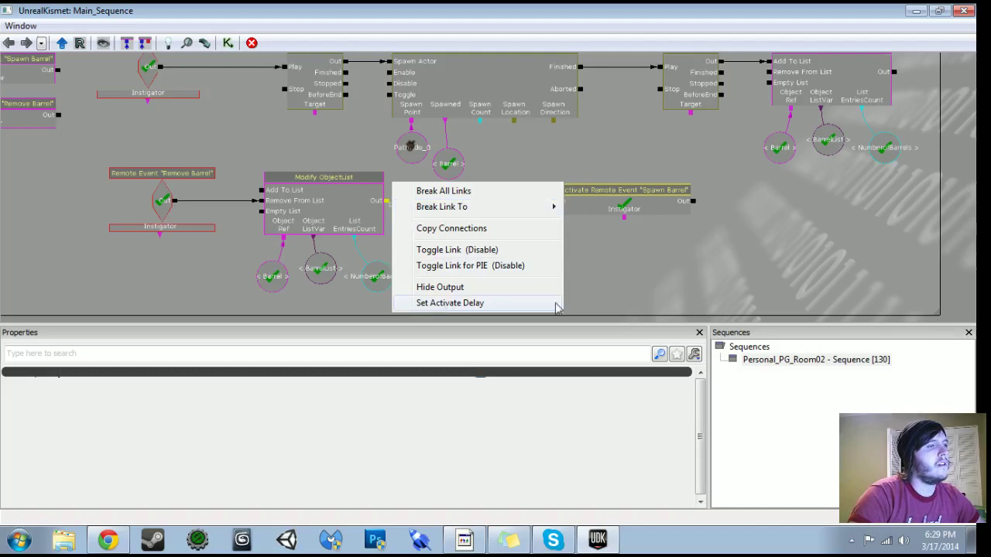
click(641, 267)
scroll(395, 197, up, 3)
drag(394, 229, 372, 229)
Add a Destroy actor action after the removal chain's Modify ObjectList and link the Modify ObjectList Out to its In.
right_click(374, 208)
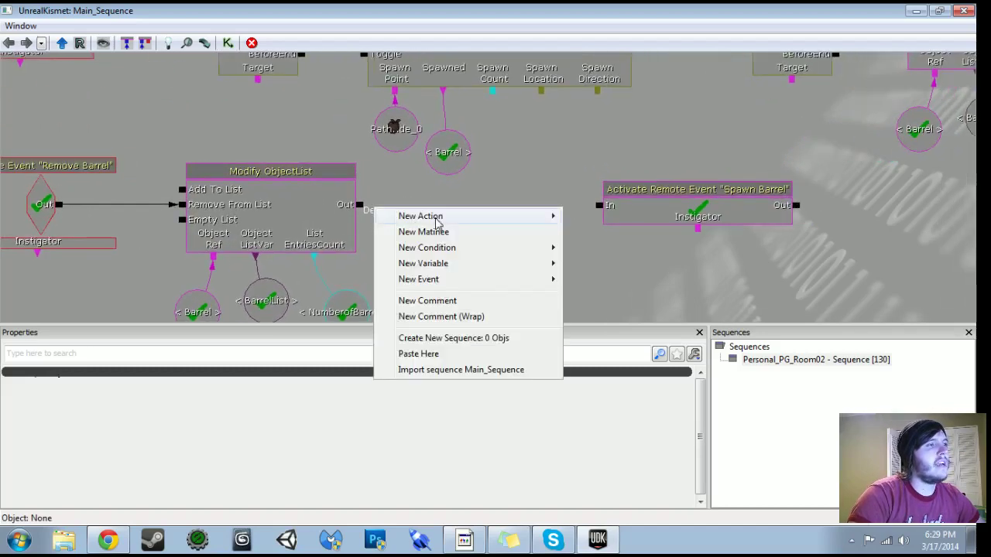
mouse_move(438, 223)
mouse_move(633, 57)
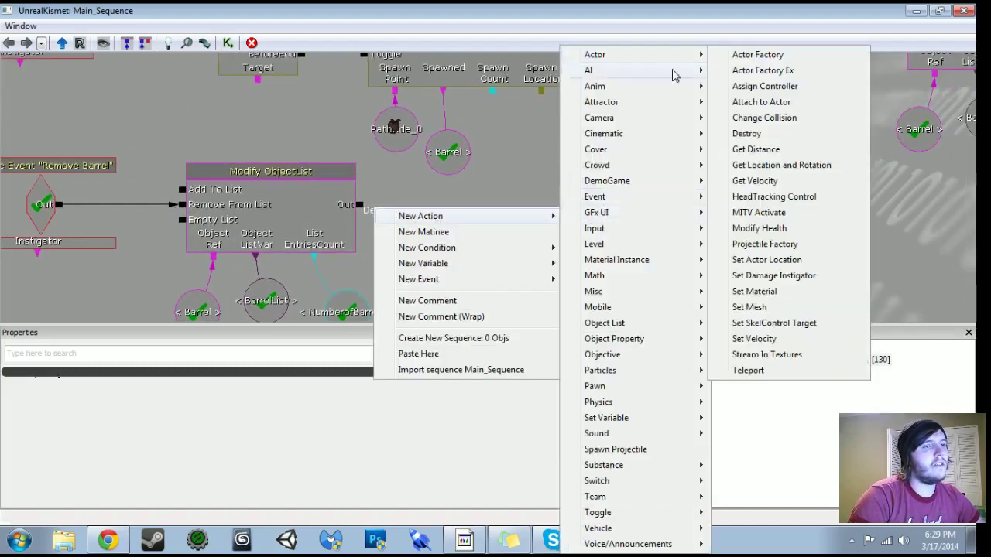
click(748, 134)
ctrl+drag(402, 232, 480, 211)
drag(359, 206, 488, 254)
Copy the Barrel named variable below the Destroy action and link it to Destroy's Target.
click(484, 204)
click(457, 145)
key(ctrl+c)
key(ctrl+v)
drag(490, 220, 492, 227)
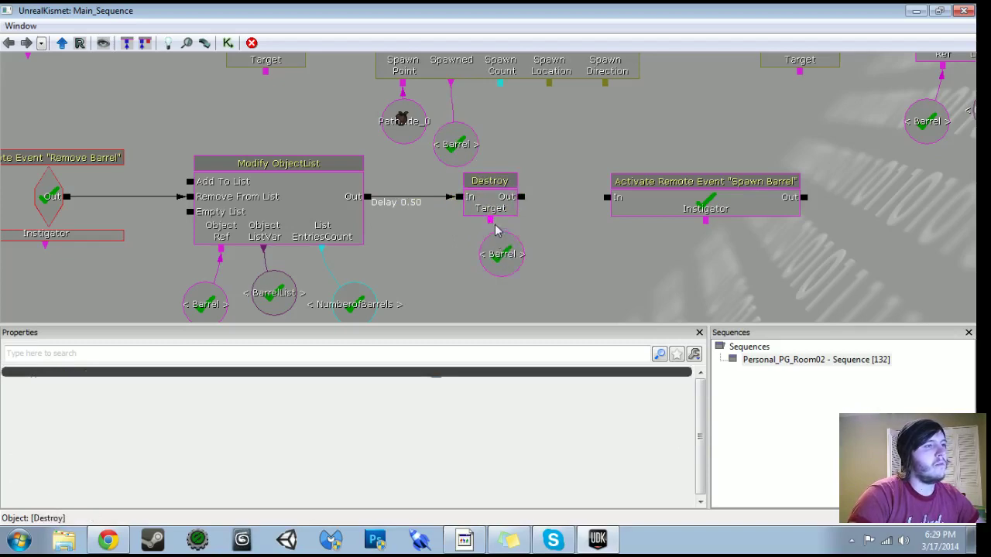
Set the Destroy action's output delay to 0.5 and link its Out to Activate Remote Event "Spawn Barrel".
right_click(522, 196)
click(581, 303)
text(.5)
key(Return)
drag(522, 198, 616, 199)
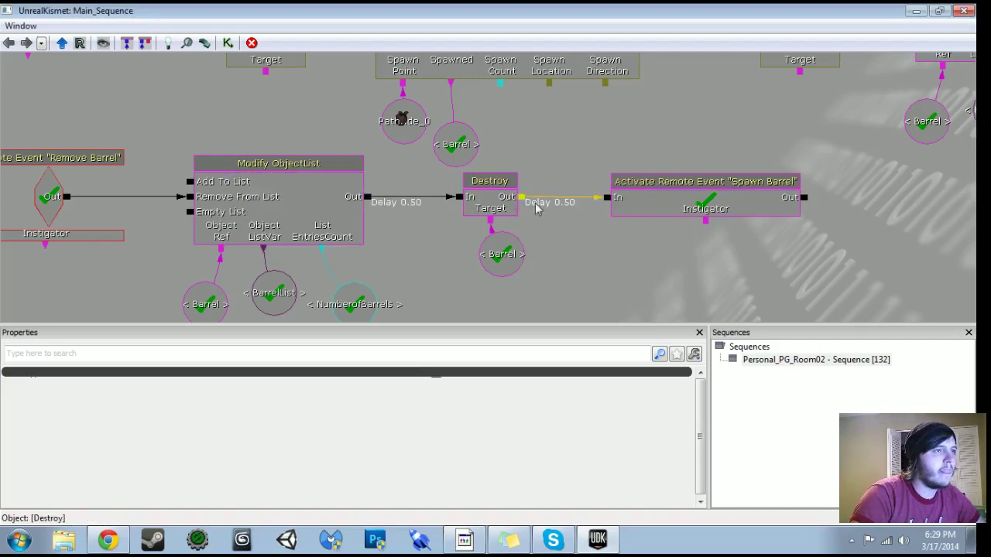
scroll(867, 177, down, 3)
scroll(867, 177, up, 3)
click(477, 203)
drag(475, 199, 476, 198)
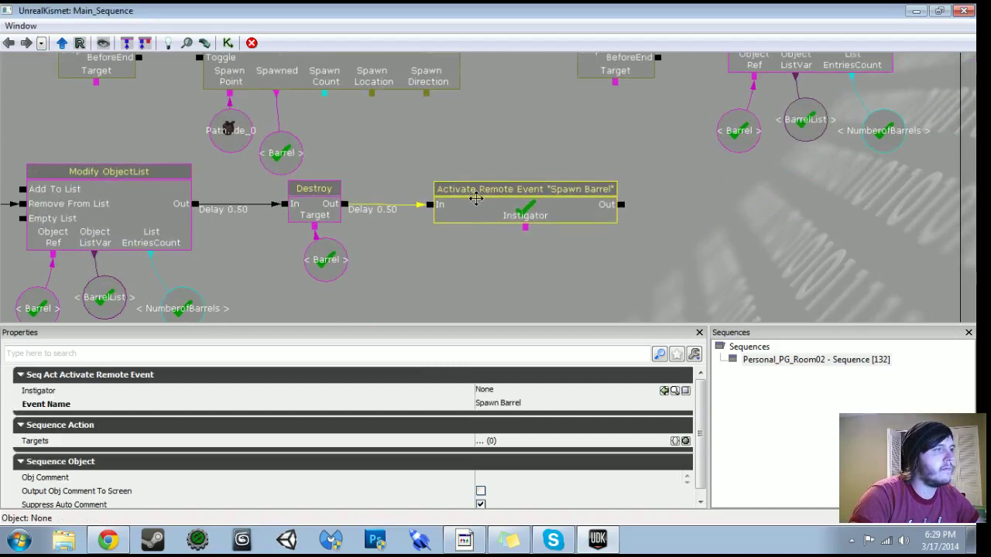
Play the level from the floor by the barred window and use the barrel button to test destroying and respawning the barrel.
scroll(477, 198, down, 4)
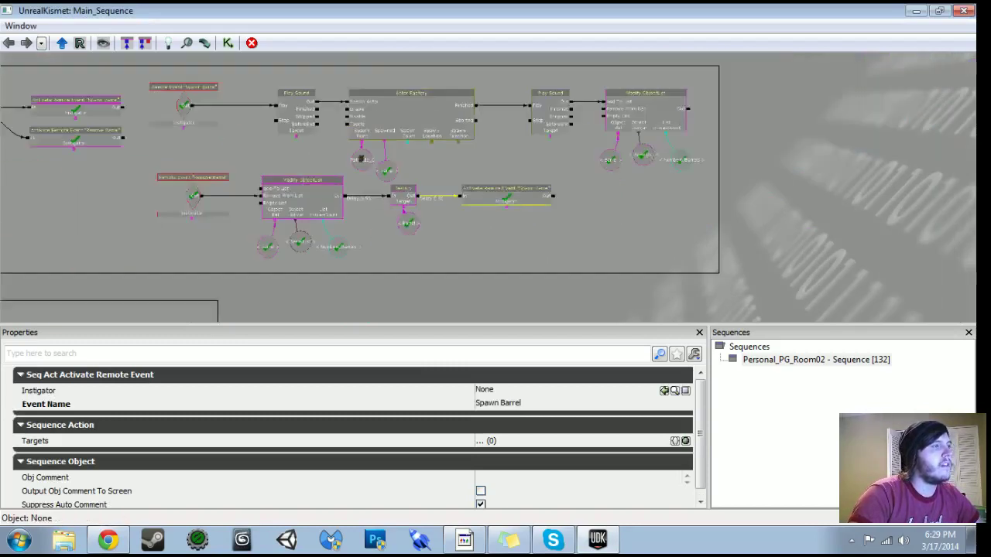
scroll(493, 180, down, 1)
click(913, 11)
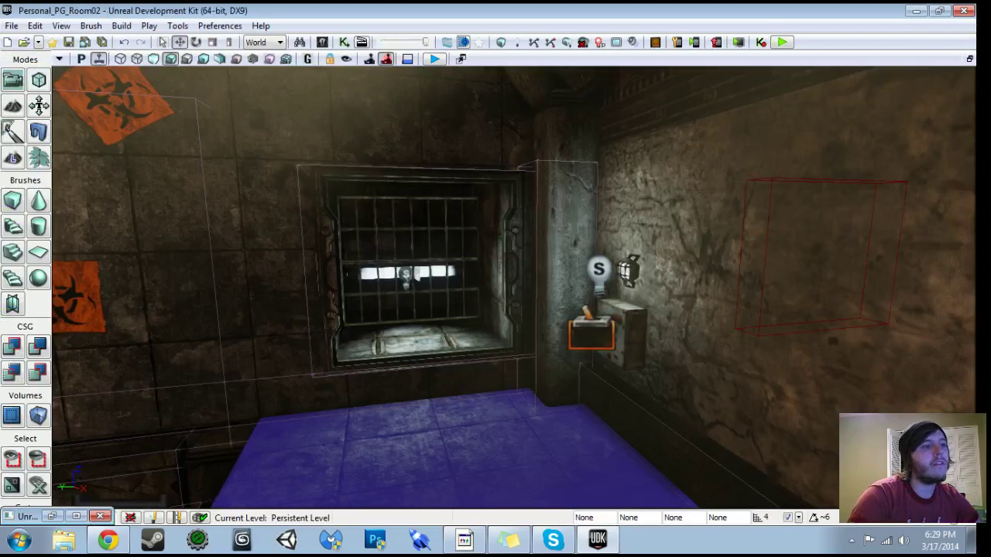
right_click(440, 467)
click(488, 437)
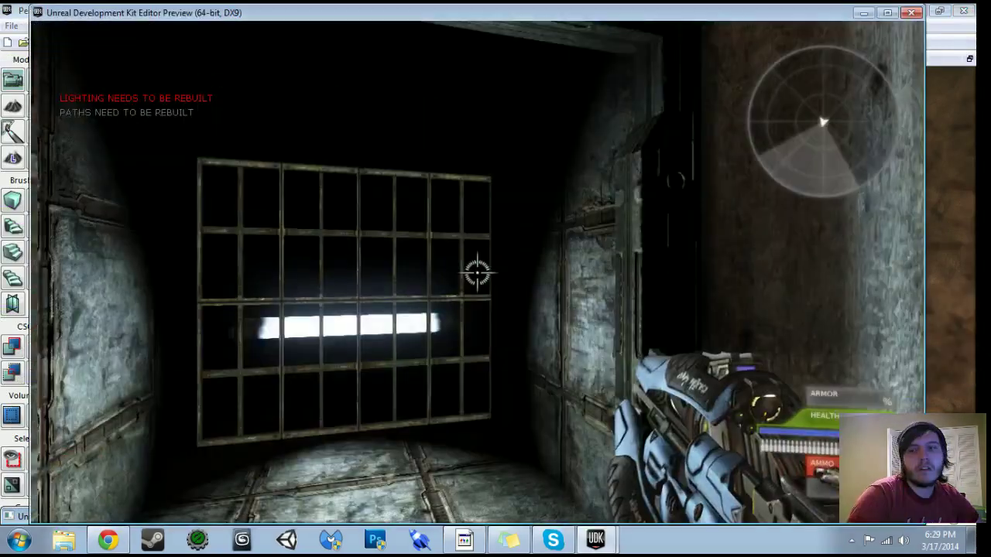
key(w)
key(e)
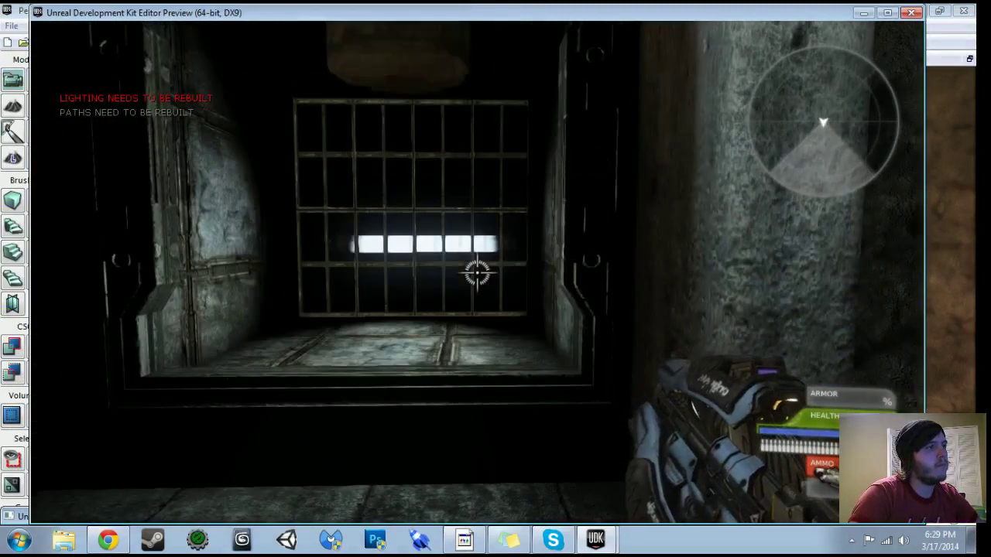
key(w)
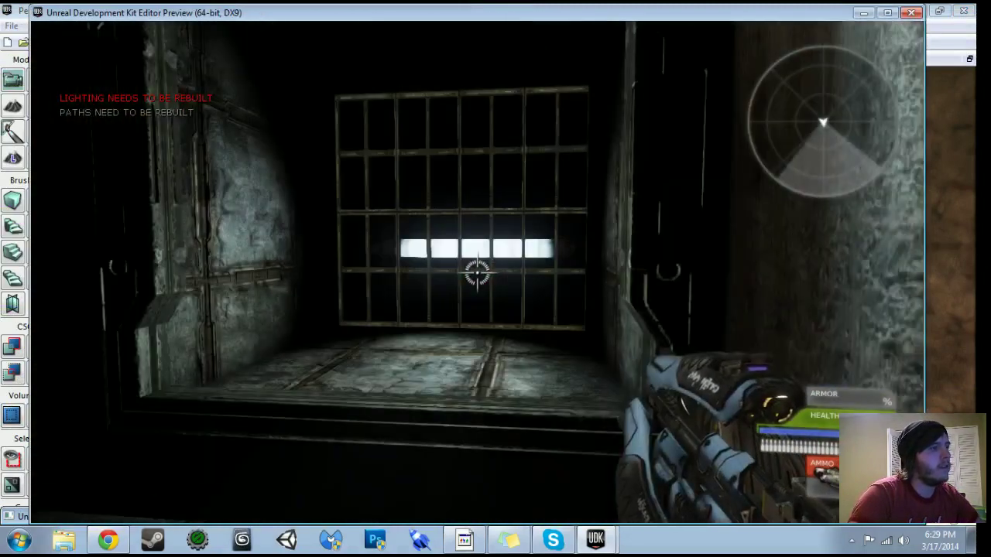
key(a)
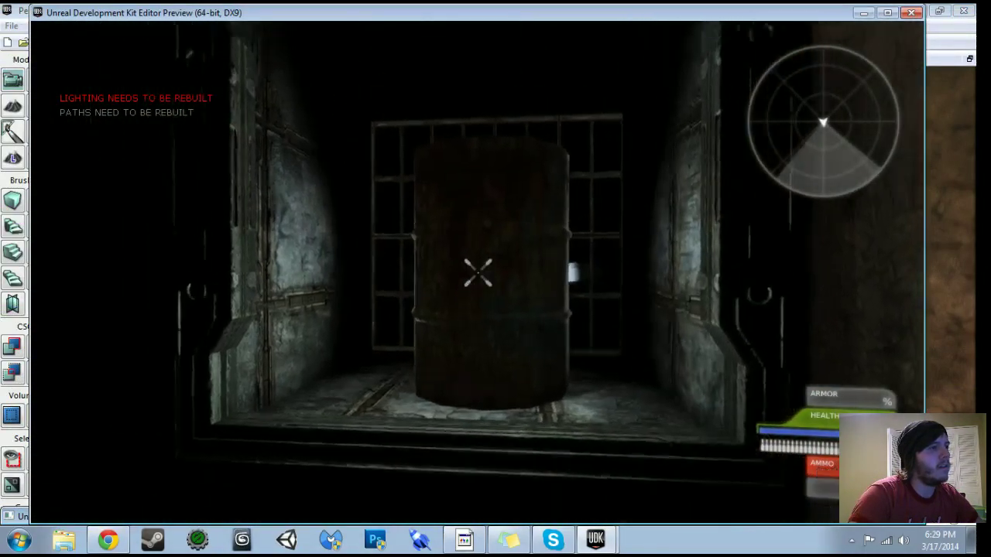
key(s)
right_drag(477, 273, 478, 273)
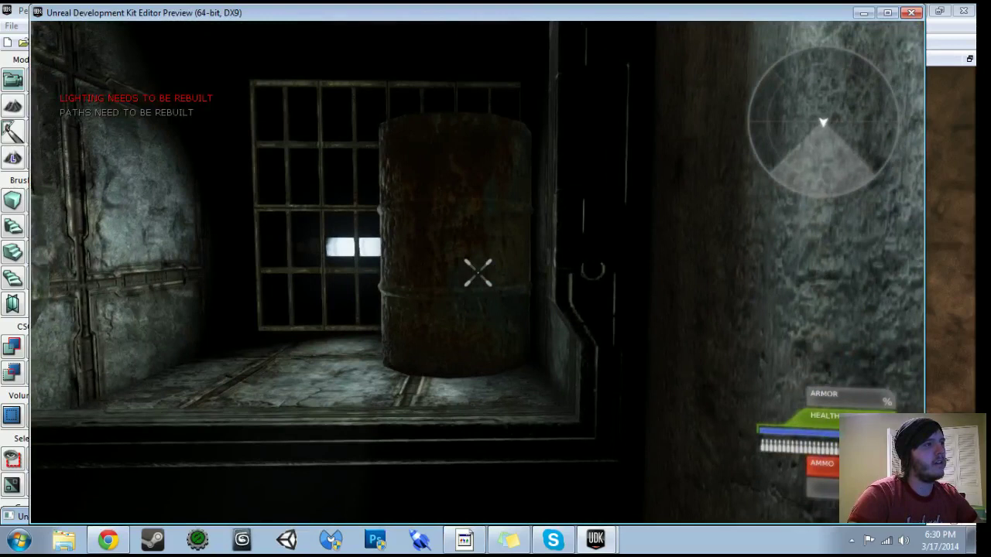
key(Escape)
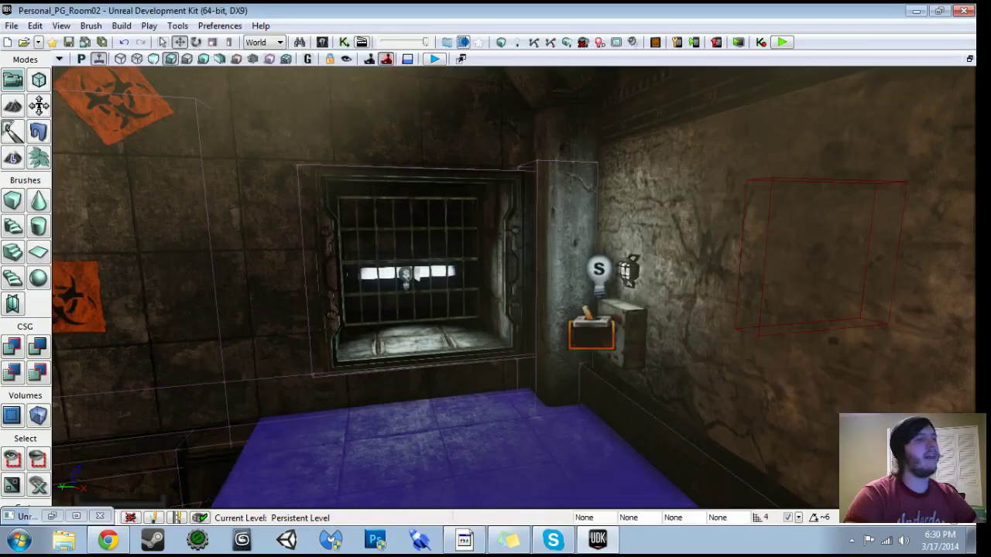
Set a delay of 1 on Compare Int's A > B output and link that output back to Compare Int's In.
click(346, 42)
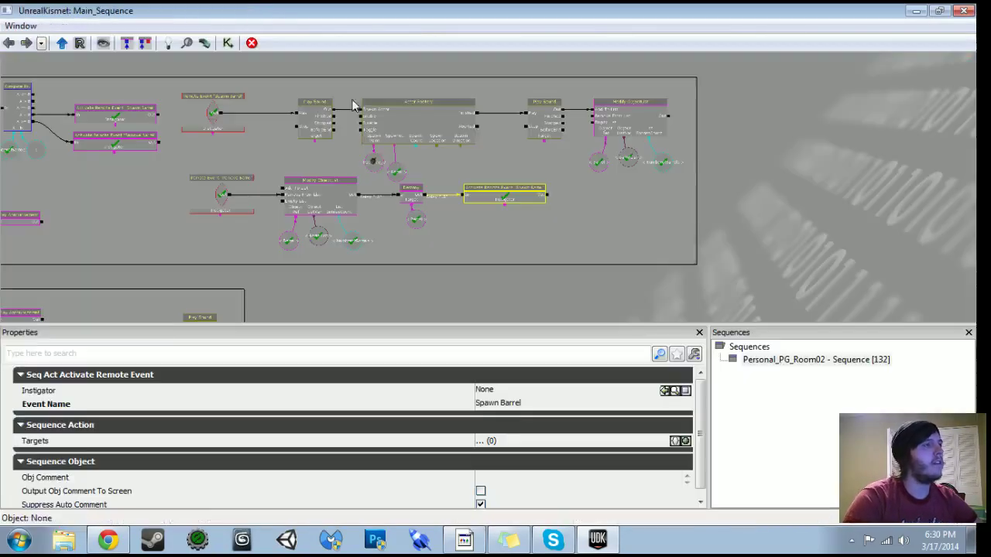
drag(154, 164, 499, 227)
scroll(499, 227, up, 4)
scroll(442, 178, up, 2)
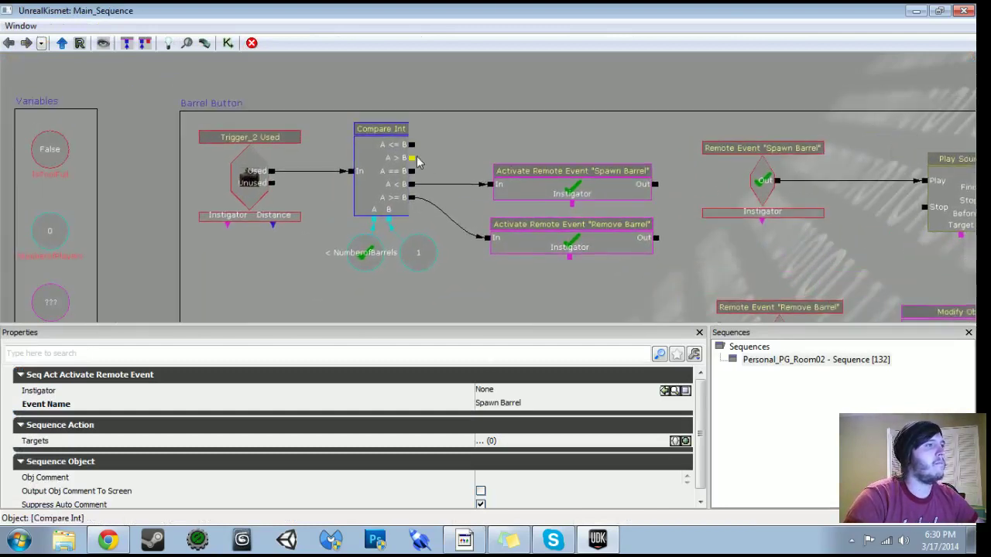
right_click(413, 170)
click(481, 258)
key(Return)
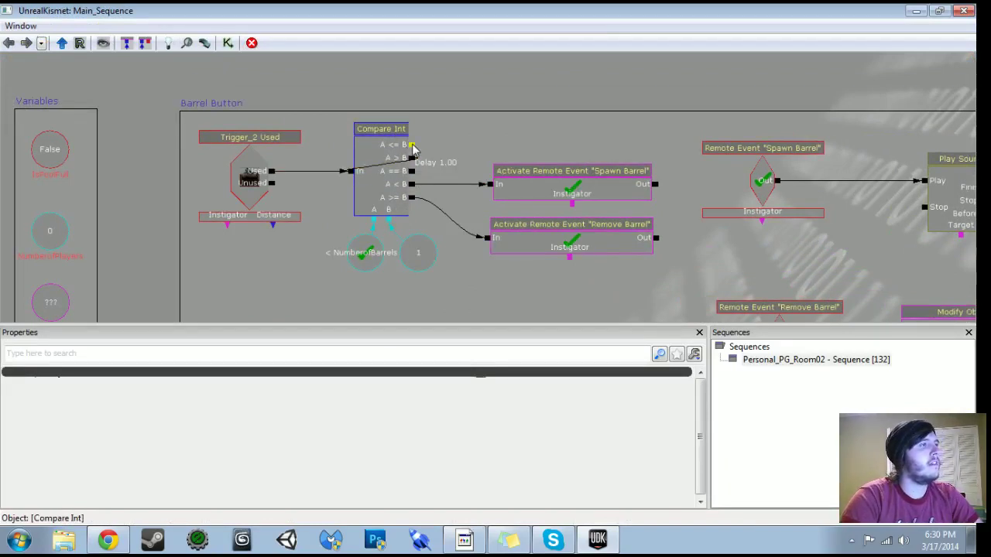
Set a delay of 1 on Compare Int's A == B output and link that output back to Compare Int's In.
right_click(413, 184)
click(471, 279)
key(Return)
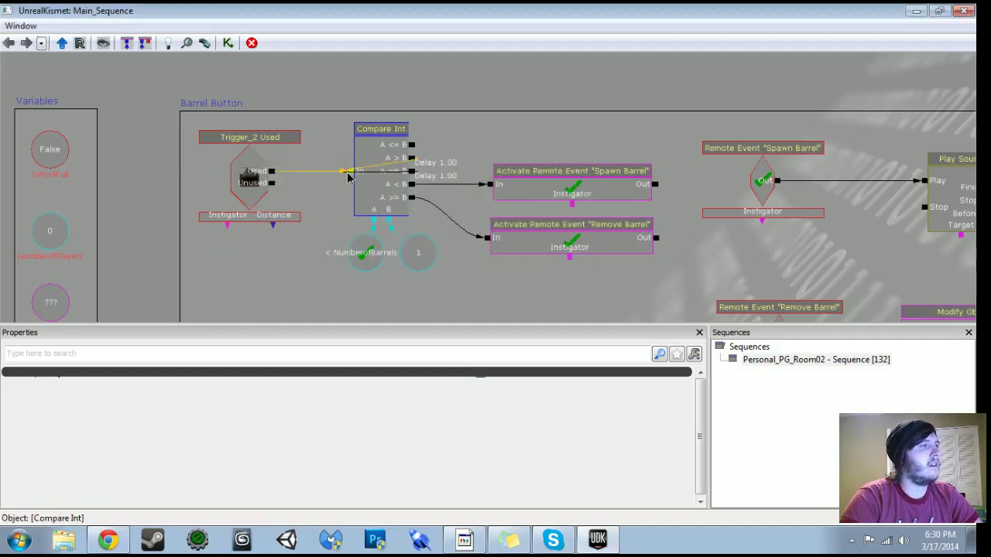
Play the level from the floor by the barred window and use the barrel button to test the delayed Compare Int outputs.
click(912, 14)
scroll(464, 487, up, 1)
right_click(464, 486)
click(495, 455)
key(w)
key(s)
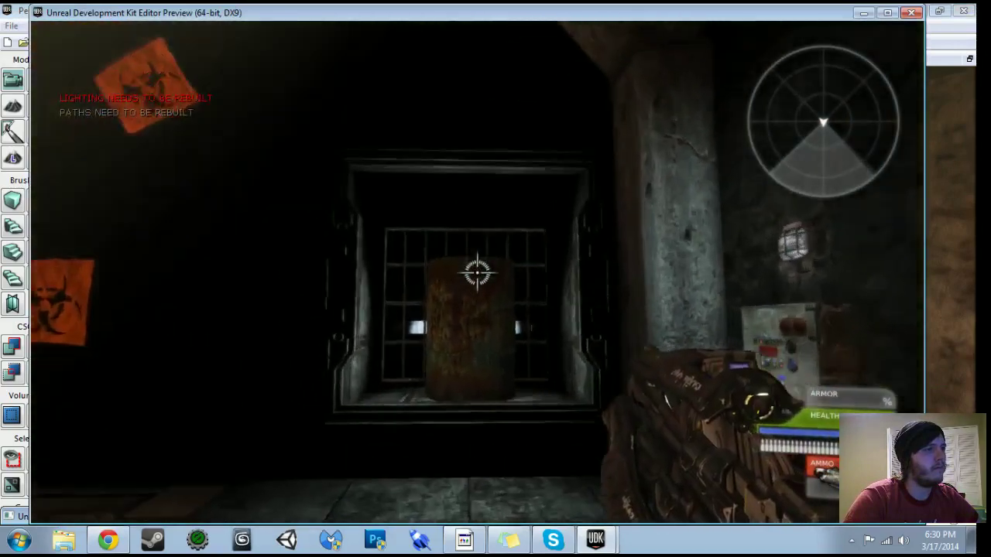
key(w)
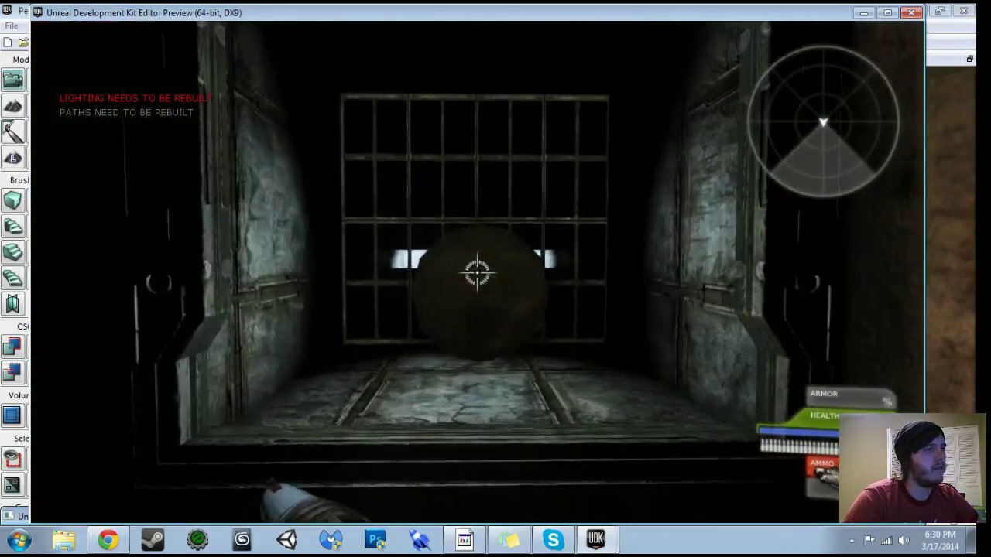
scroll(477, 272, down, 1)
right_click(478, 273)
key(s)
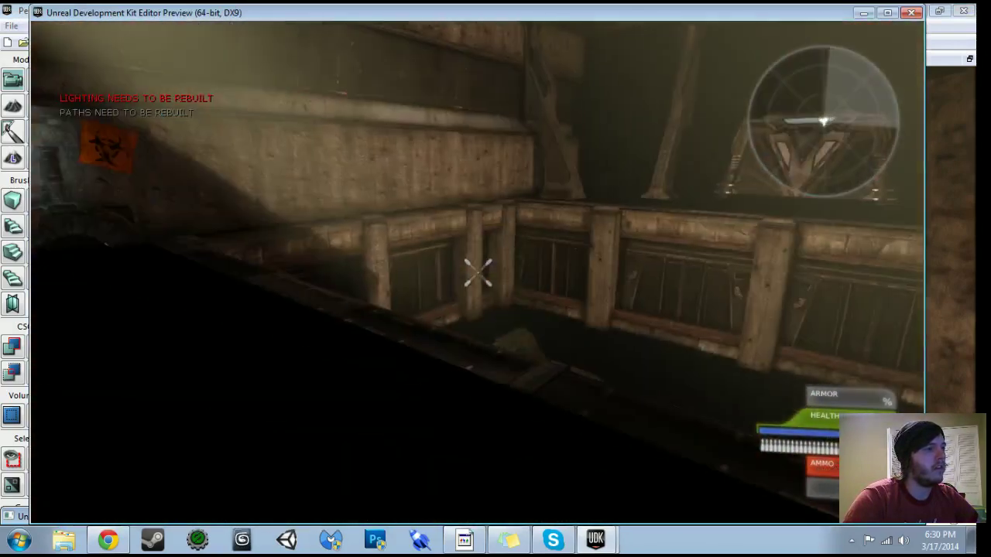
key(w)
key(e)
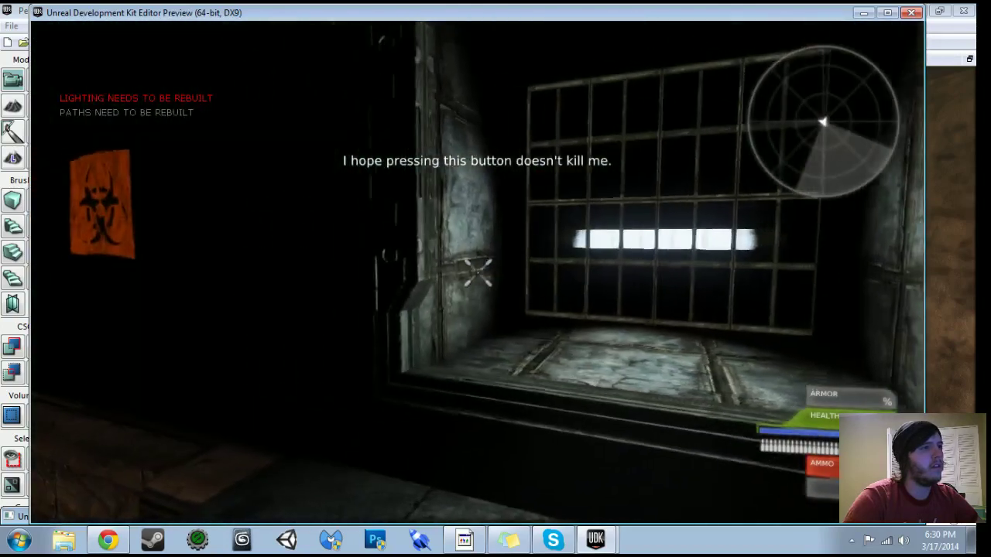
key(s)
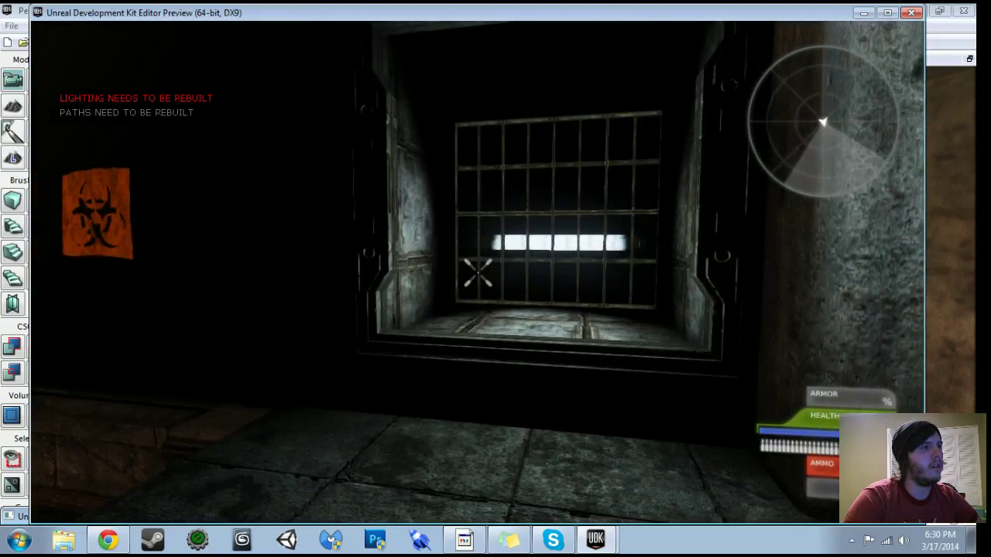
key(w)
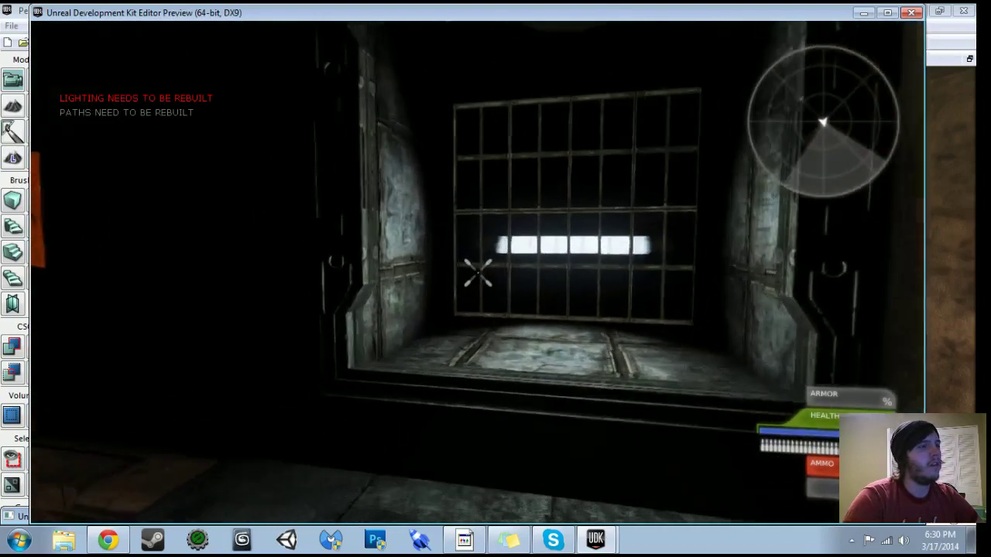
key(Escape)
Break the links from Compare Int's A > B and A == B outputs back to In and set their activate delays to 0.
click(346, 43)
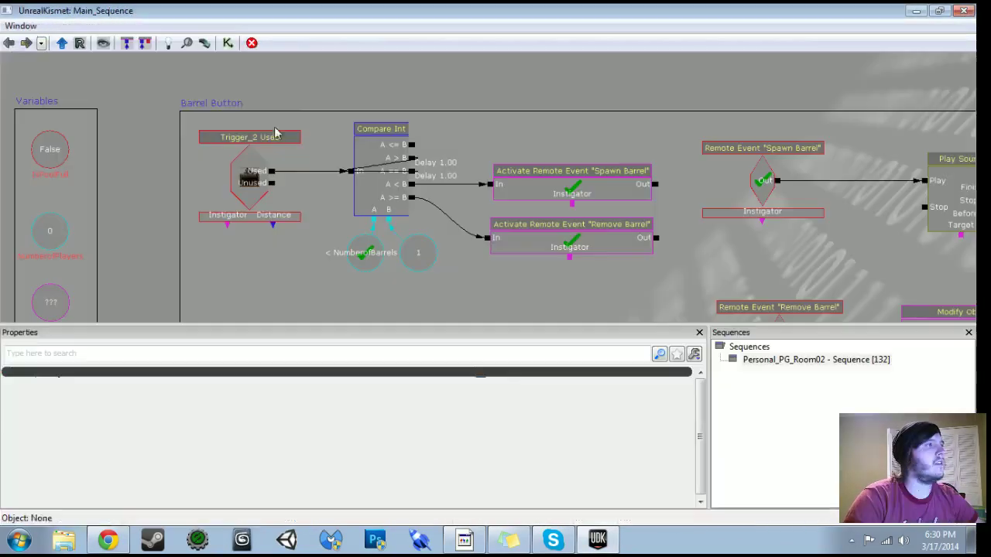
right_click(413, 160)
click(469, 277)
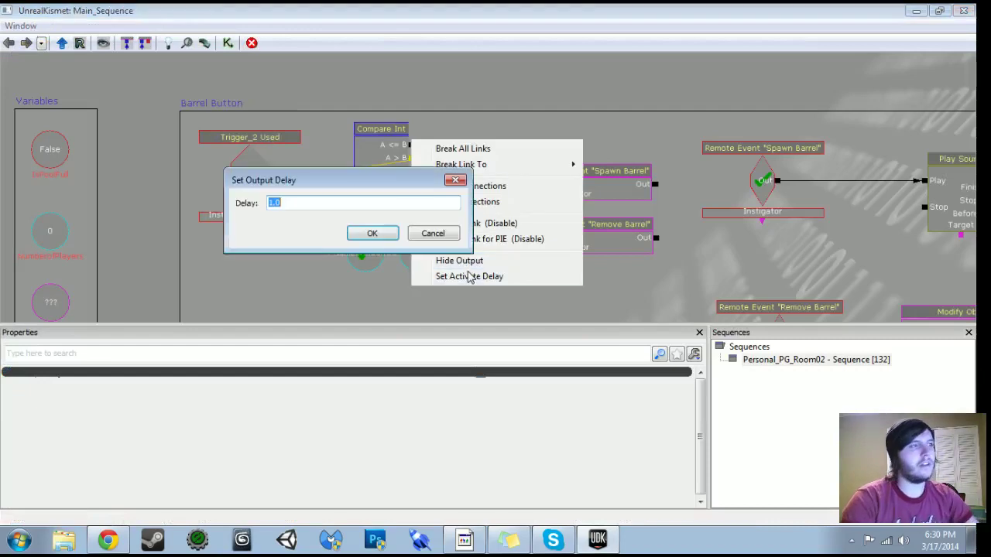
key(Return)
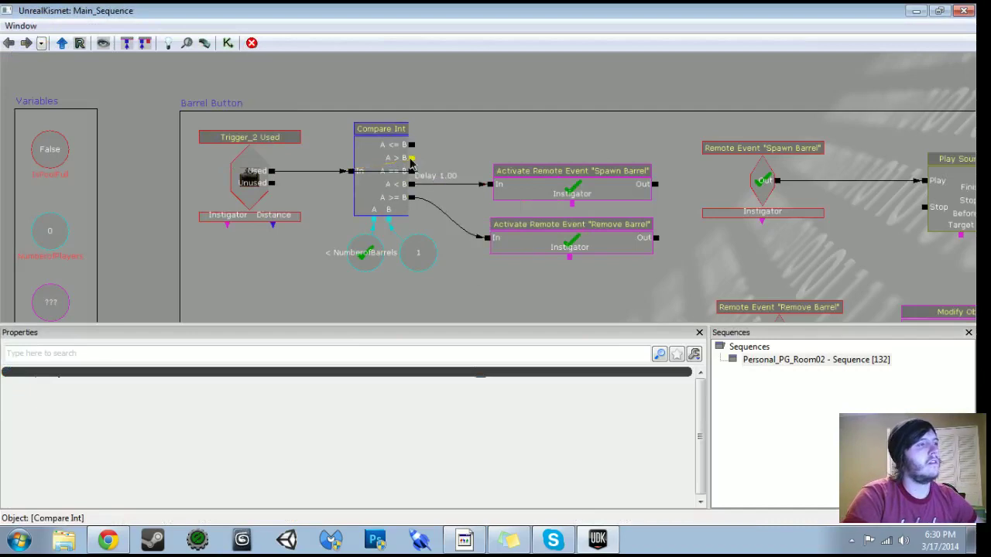
right_click(415, 175)
click(476, 275)
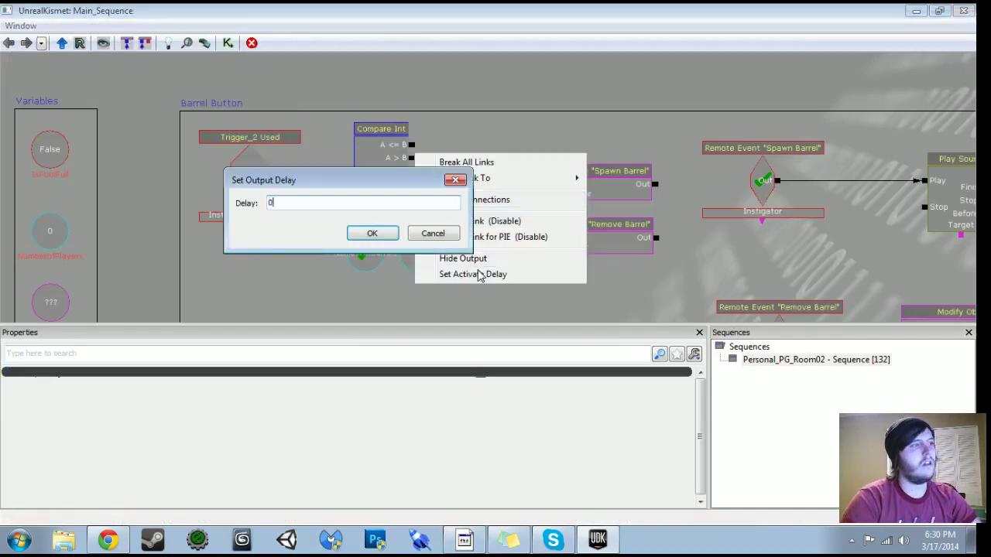
key(Return)
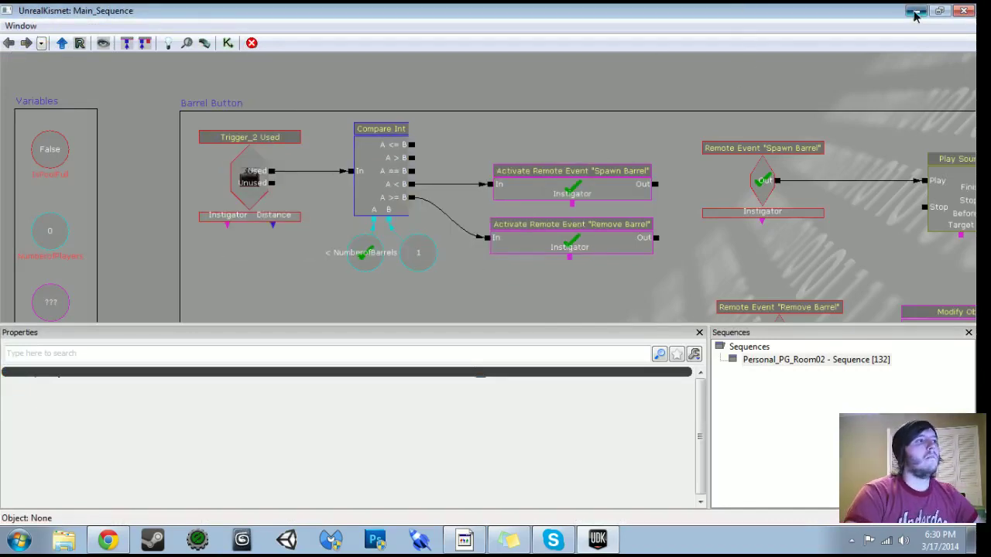
Reopen Kismet and edit the Re Trigger Delay of the Trigger_2 Used event.
click(915, 13)
click(343, 41)
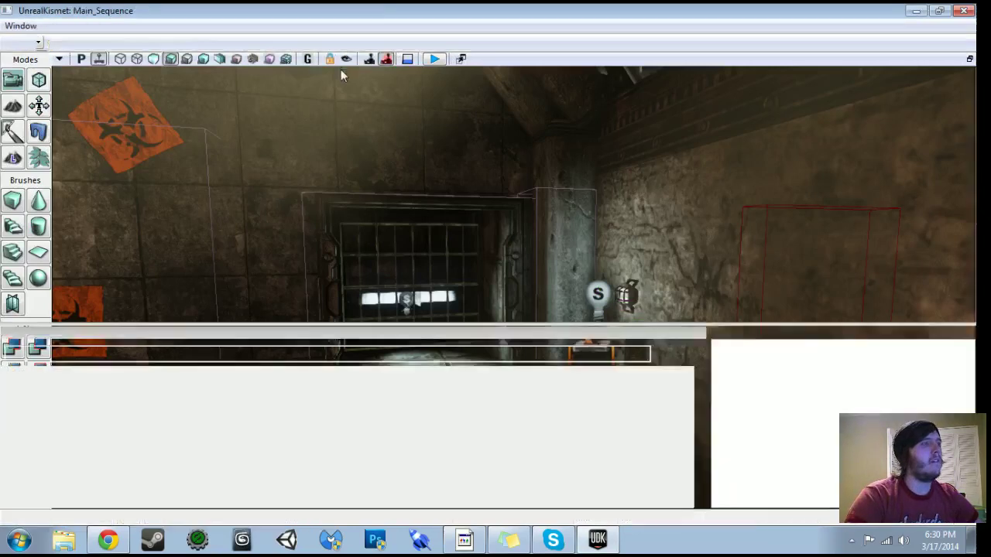
click(249, 177)
drag(700, 409, 699, 450)
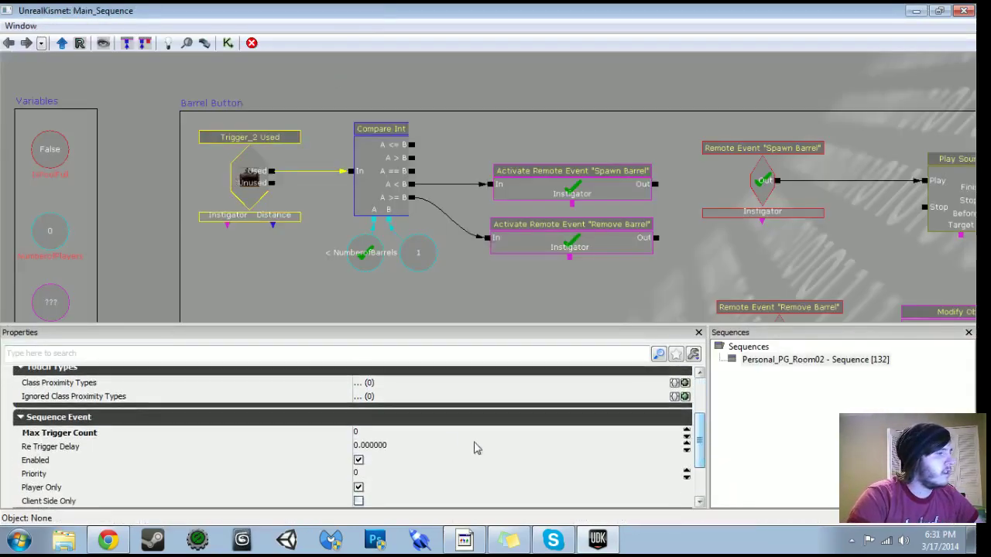
click(428, 449)
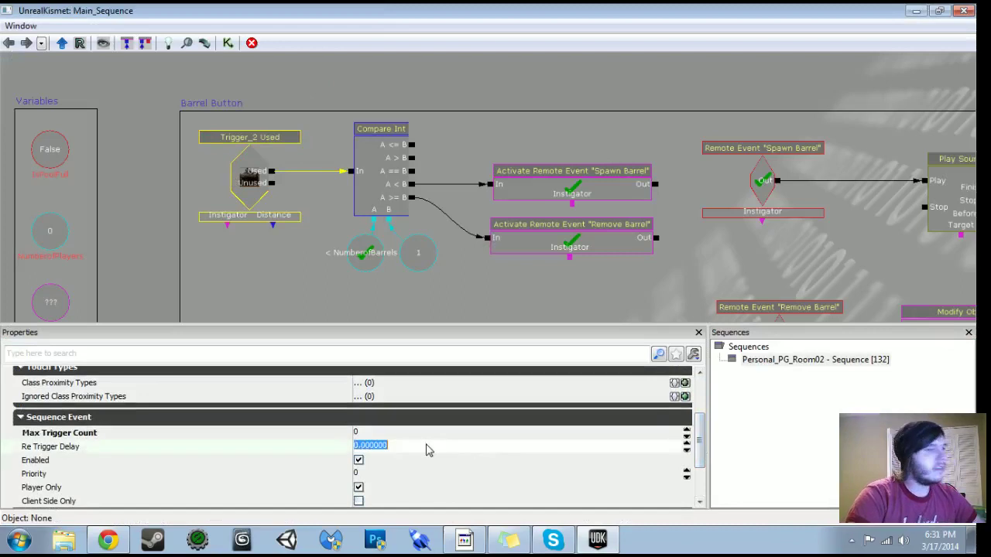
Play the level from the floor, carry the barrel away from the window and use the button to test the re-trigger delay.
click(916, 11)
right_click(517, 470)
click(518, 465)
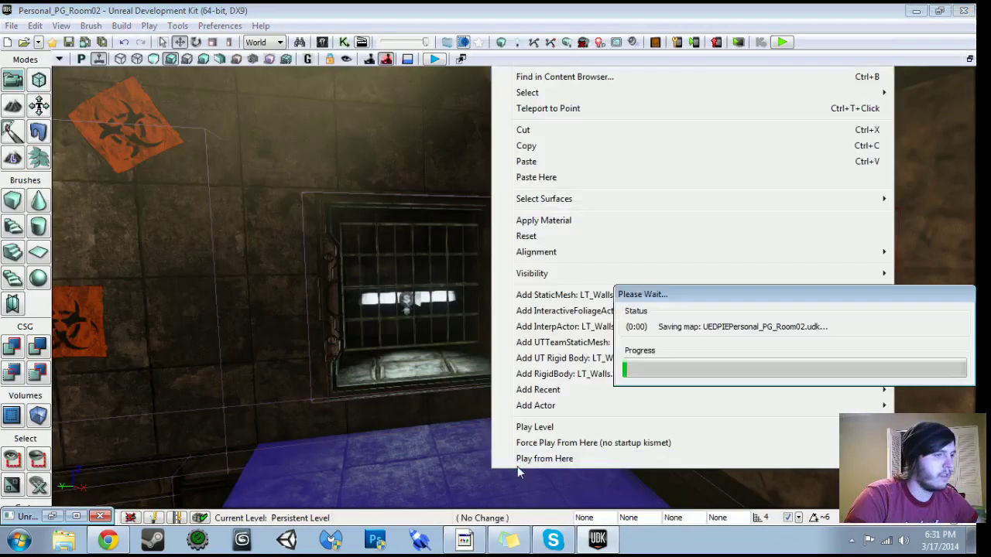
key(e)
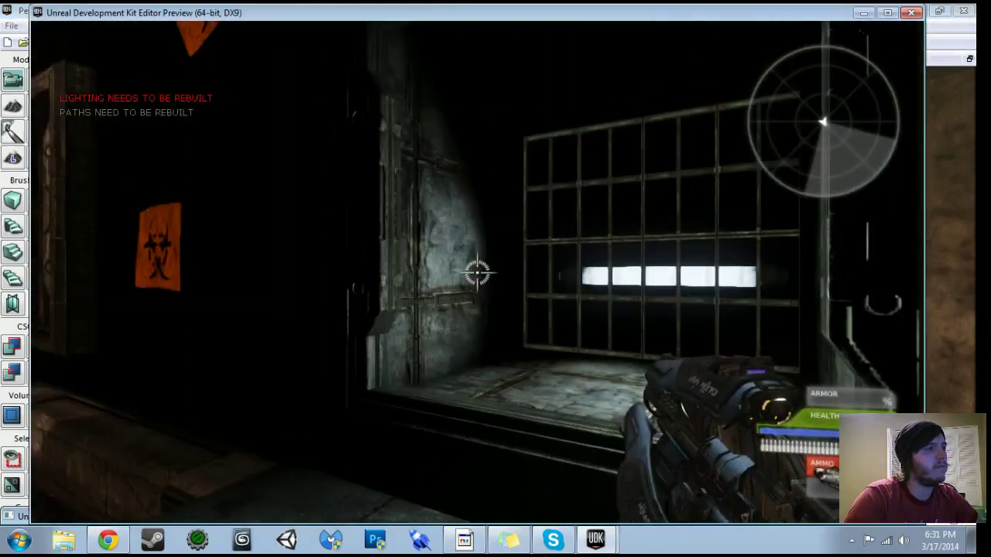
key(e)
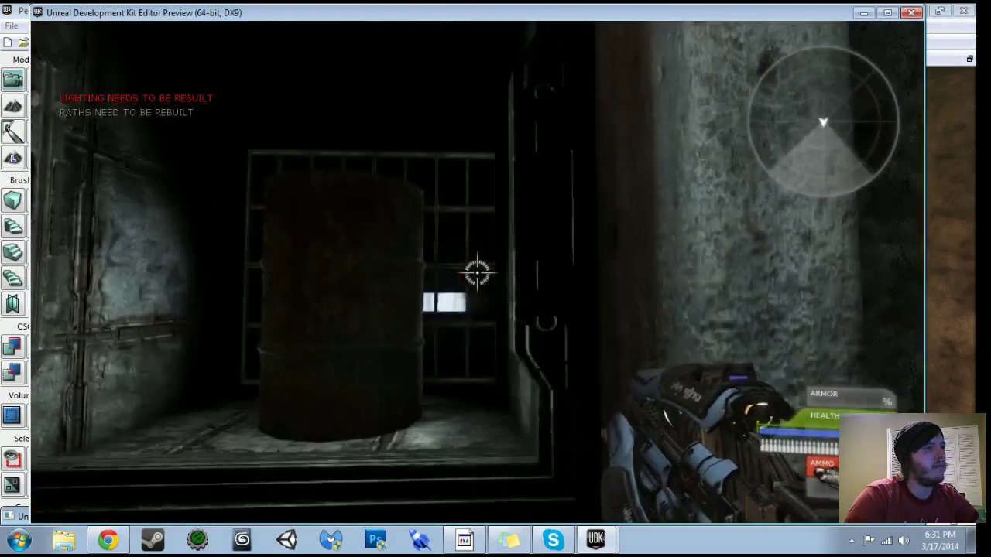
key(1)
key(s)
right_drag(477, 273, 477, 273)
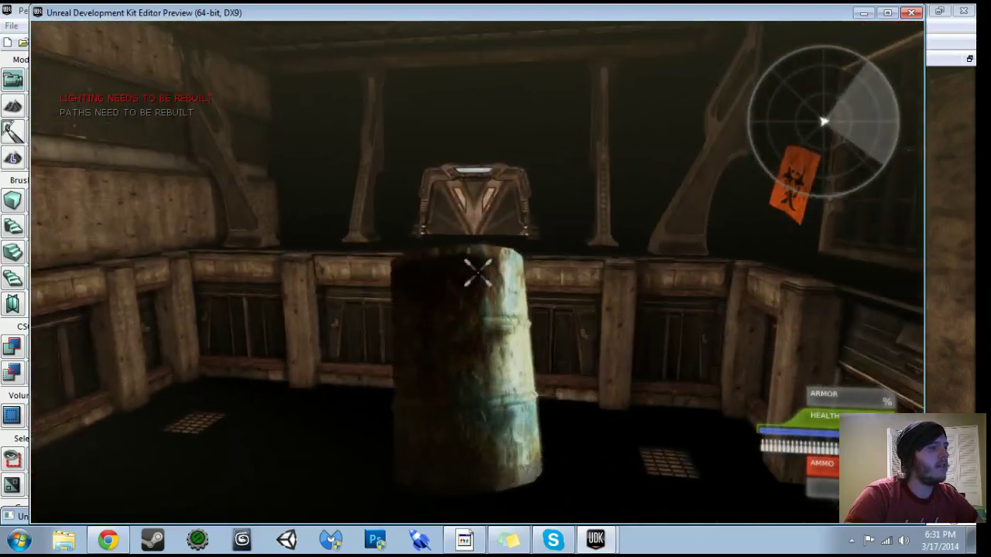
key(w)
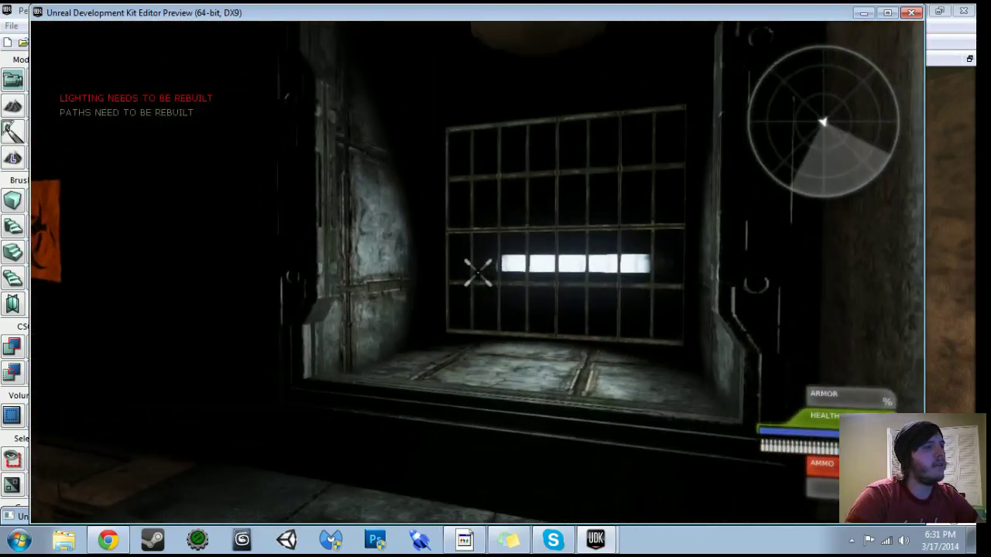
key(e)
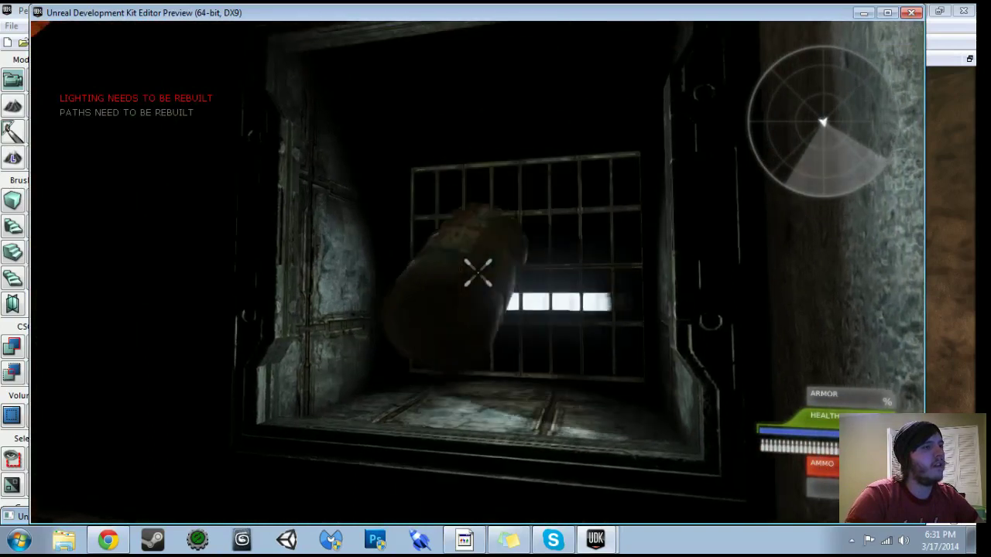
key(Escape)
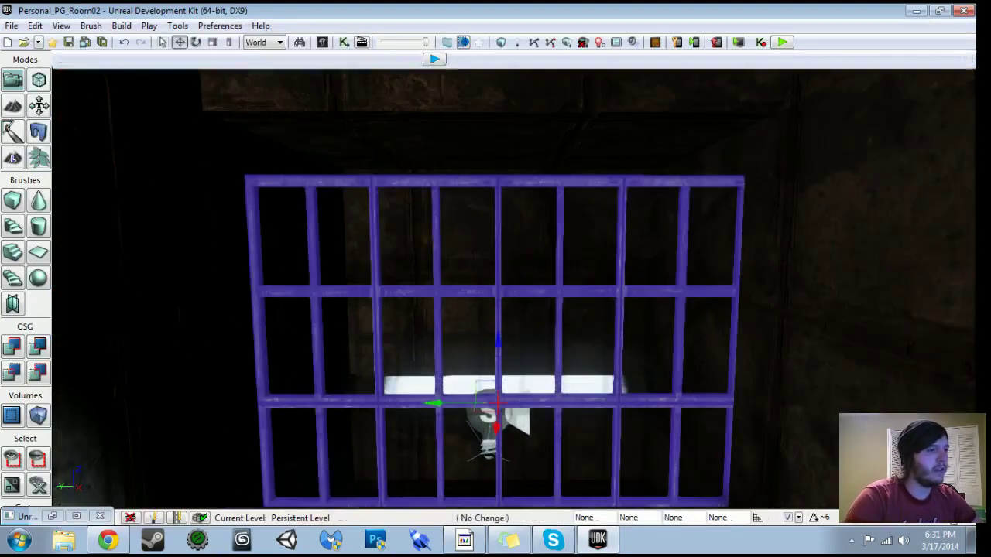
Set the Collision Type of the window bars' KActor to COLLIDE_BlockAll.
scroll(506, 311, down, 5)
double_click(506, 311)
click(419, 48)
text(coll)
click(549, 319)
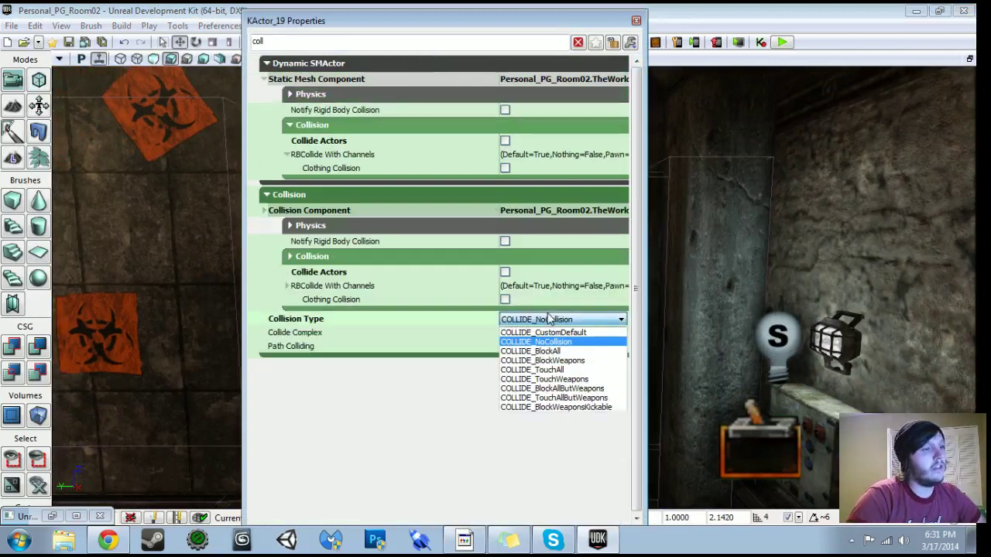
click(548, 351)
click(635, 21)
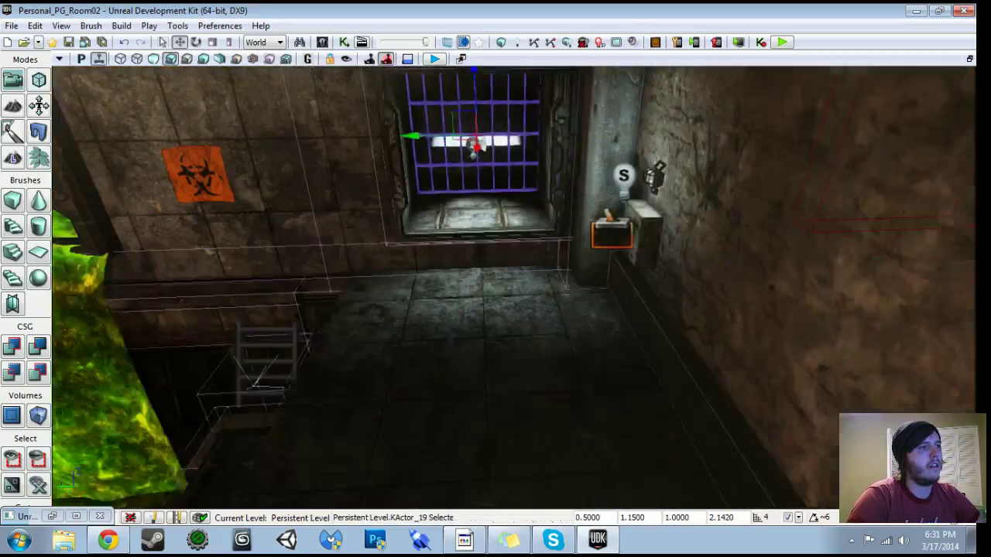
Play the level from the floor, spawn a barrel and move it against the window bars to test their collision.
right_click(518, 424)
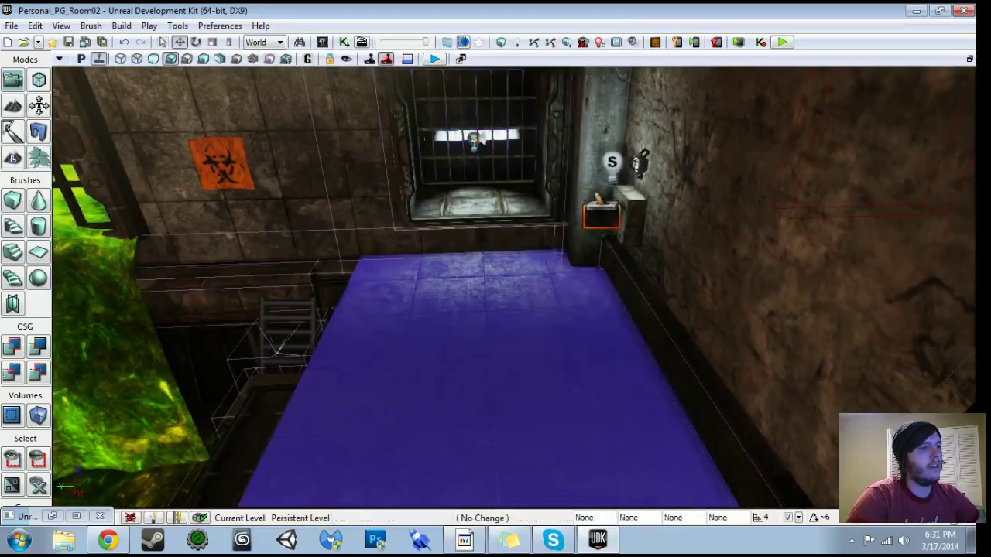
click(584, 517)
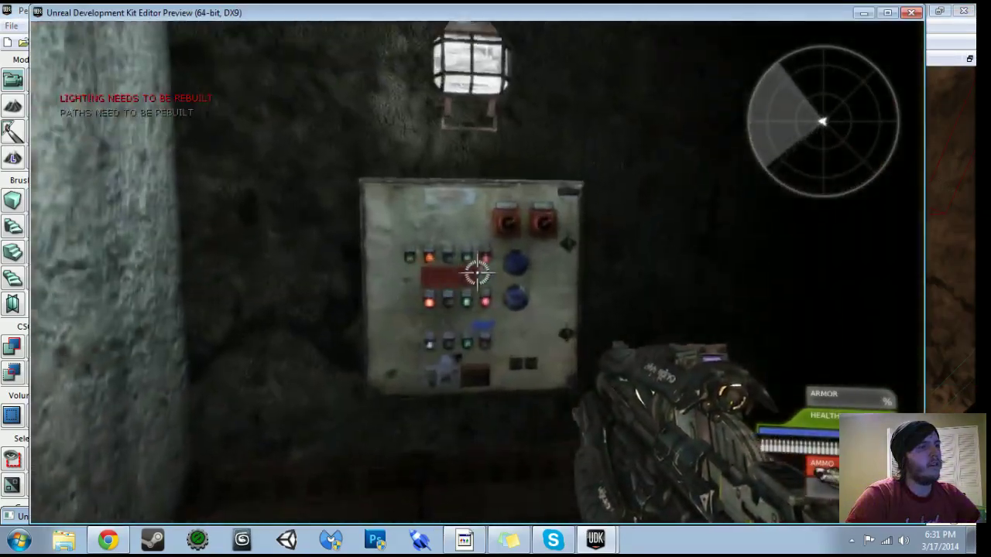
key(w)
right_drag(478, 272, 478, 272)
key(s)
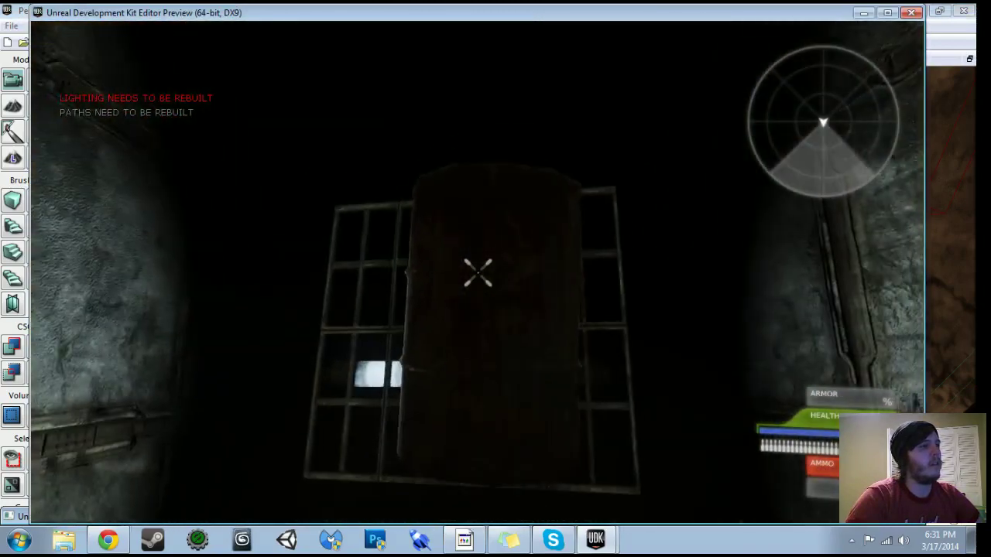
key(Escape)
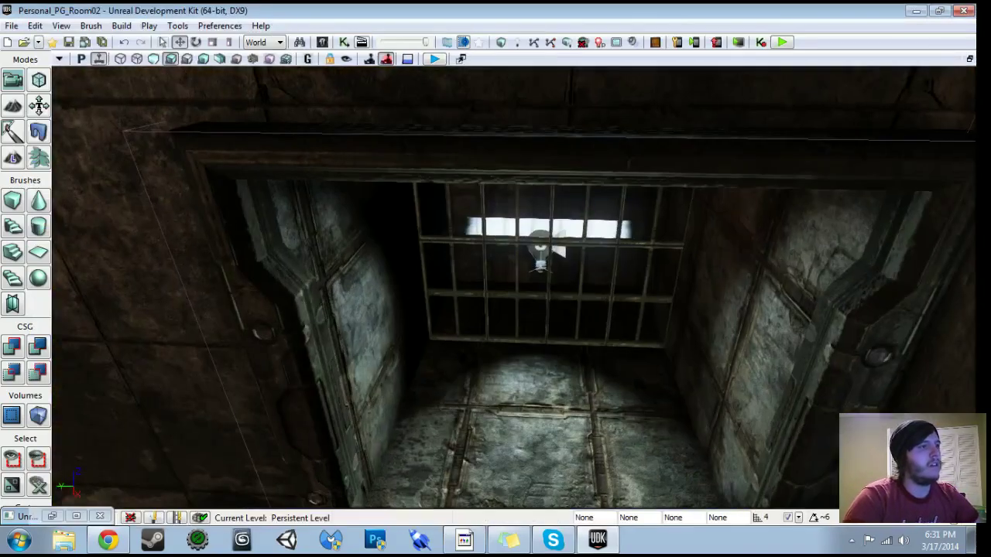
Turn off Damage Applies Impulse for the window bars' KActor.
click(434, 241)
right_drag(434, 240, 443, 221)
key(F4)
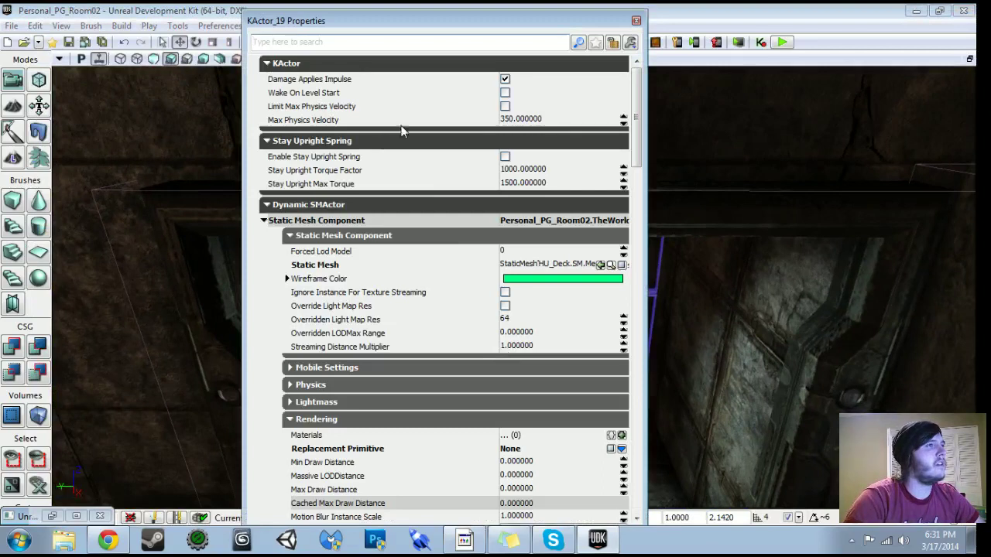
click(505, 79)
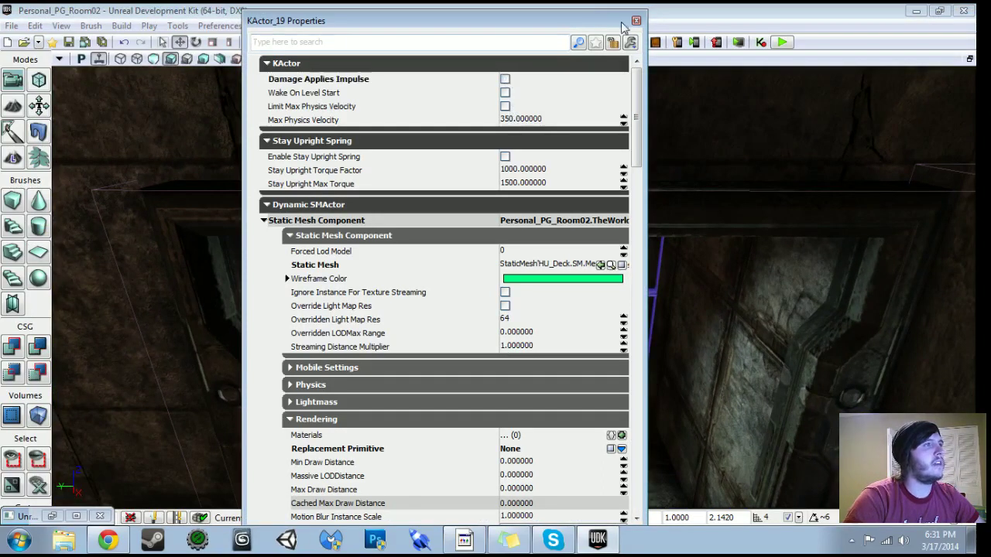
click(636, 20)
Play the level beside the window and test the barrel against the bars with damage impulse disabled.
drag(534, 233, 517, 379)
right_click(515, 380)
click(553, 517)
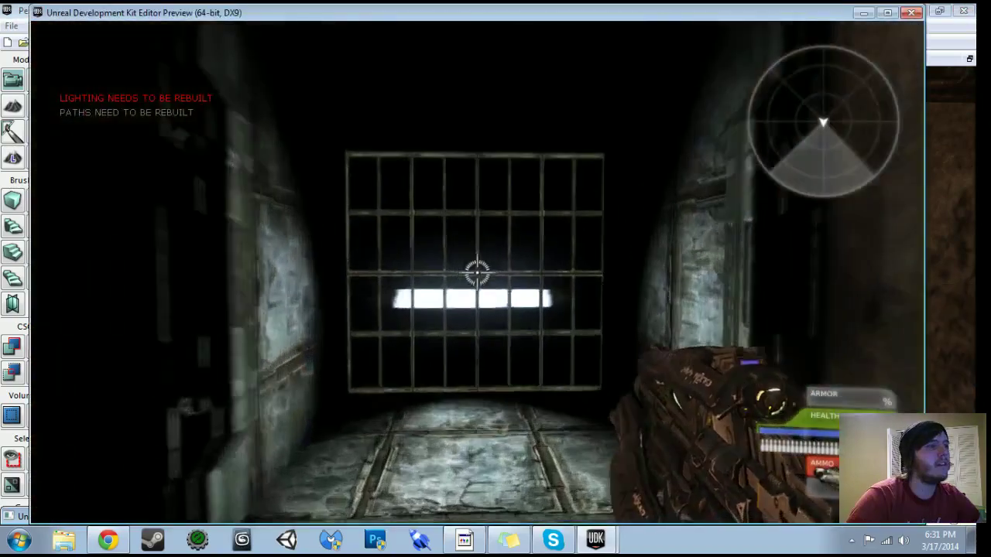
key(1)
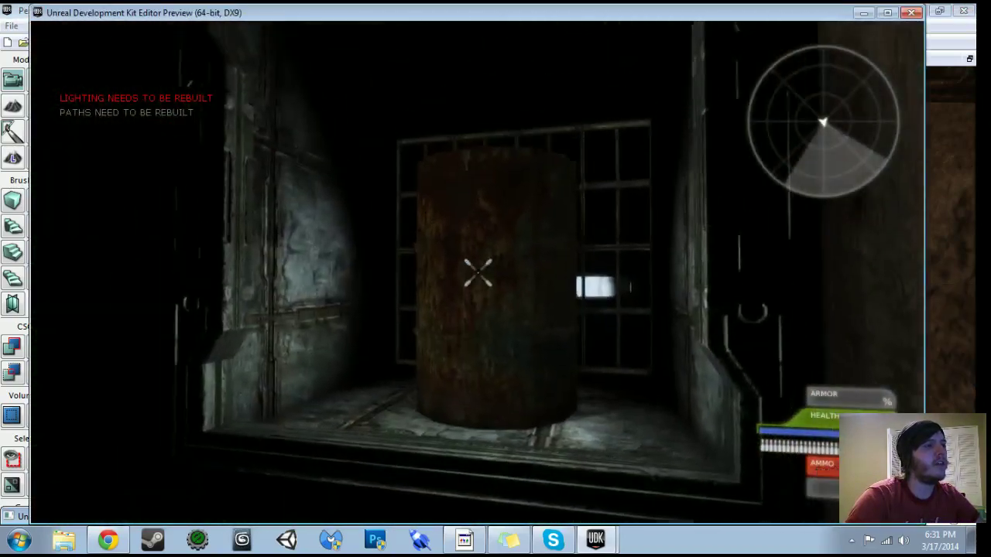
key(w)
key(Escape)
Convert the window bars from a KActor to a StaticMeshActor.
drag(495, 273, 496, 163)
click(522, 200)
right_click(519, 174)
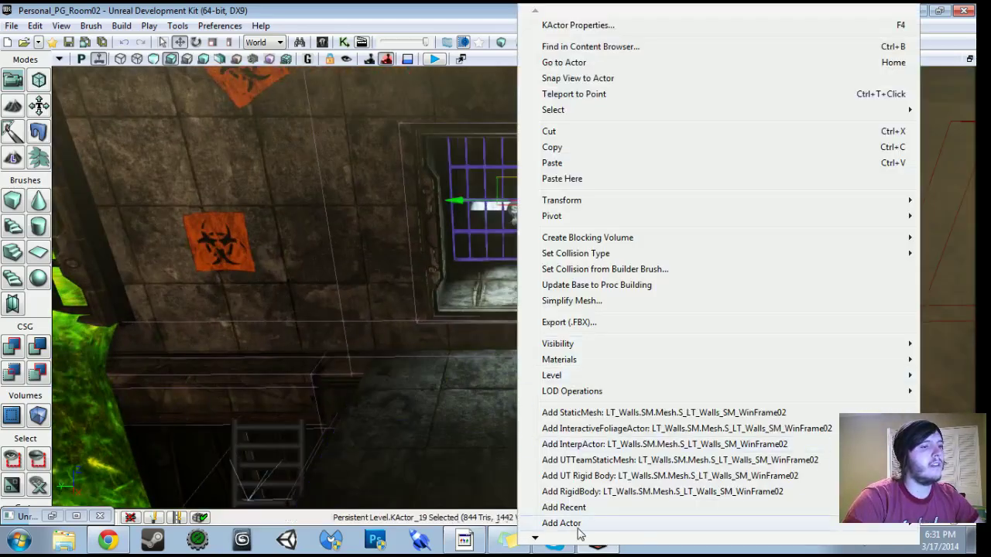
mouse_move(574, 546)
mouse_move(575, 486)
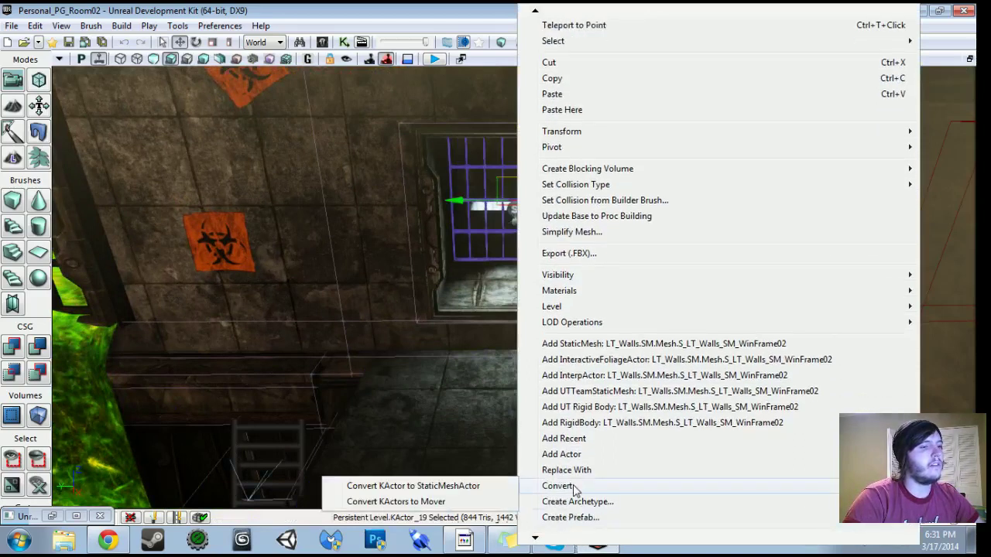
click(412, 491)
Play the level from the walkway floor, trigger the barrel button and test the window bars as a StaticMeshActor.
drag(476, 333, 477, 433)
right_click(481, 333)
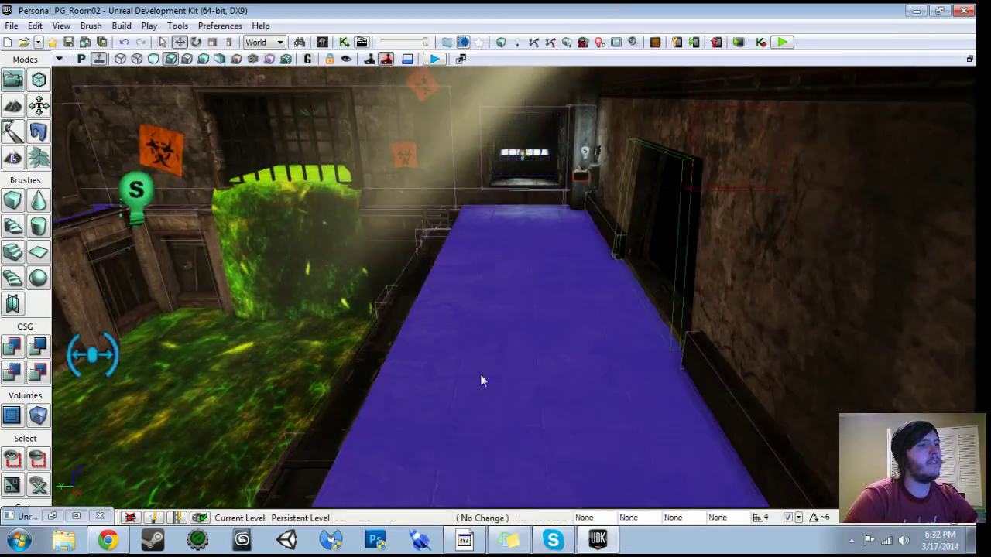
click(535, 515)
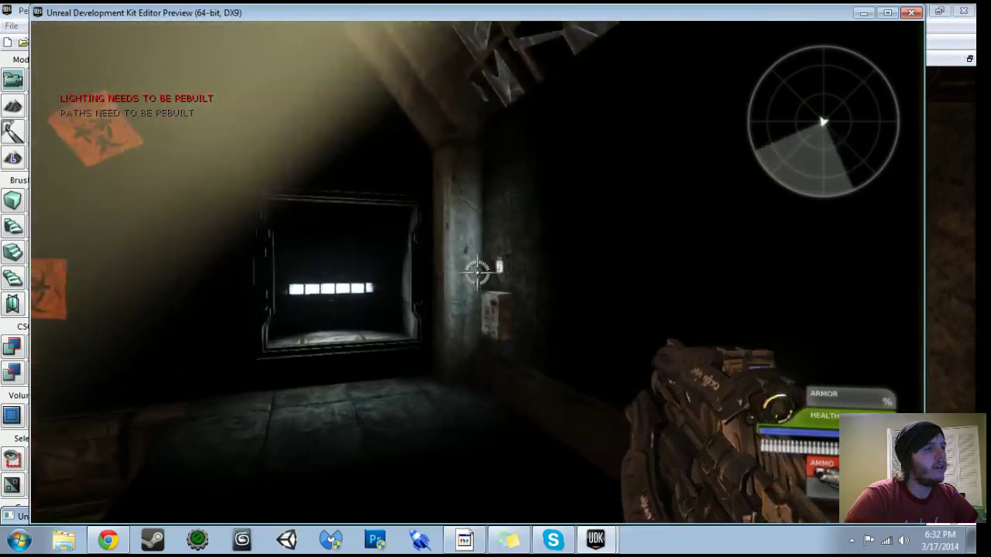
key(w)
key(e)
key(w)
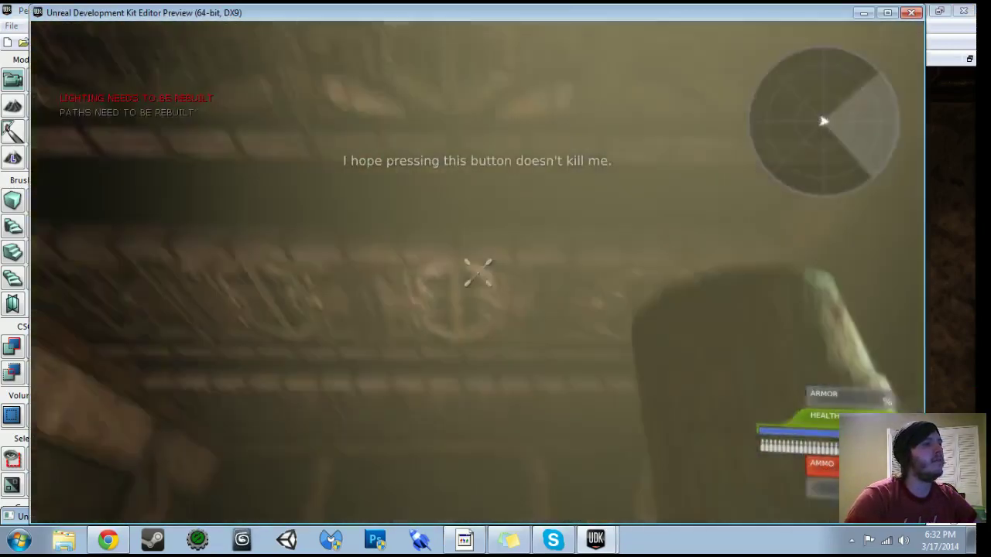
click(478, 273)
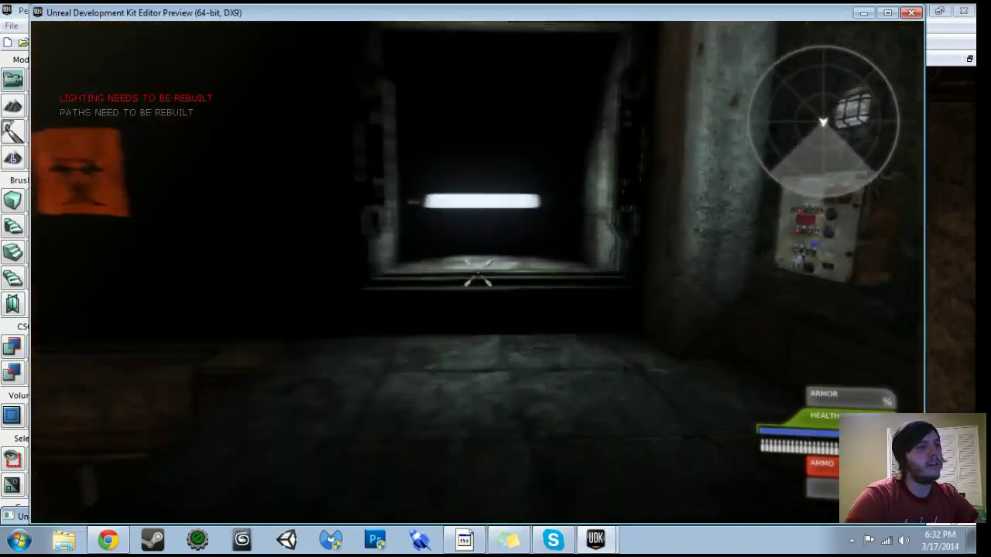
key(e)
key(s)
key(Escape)
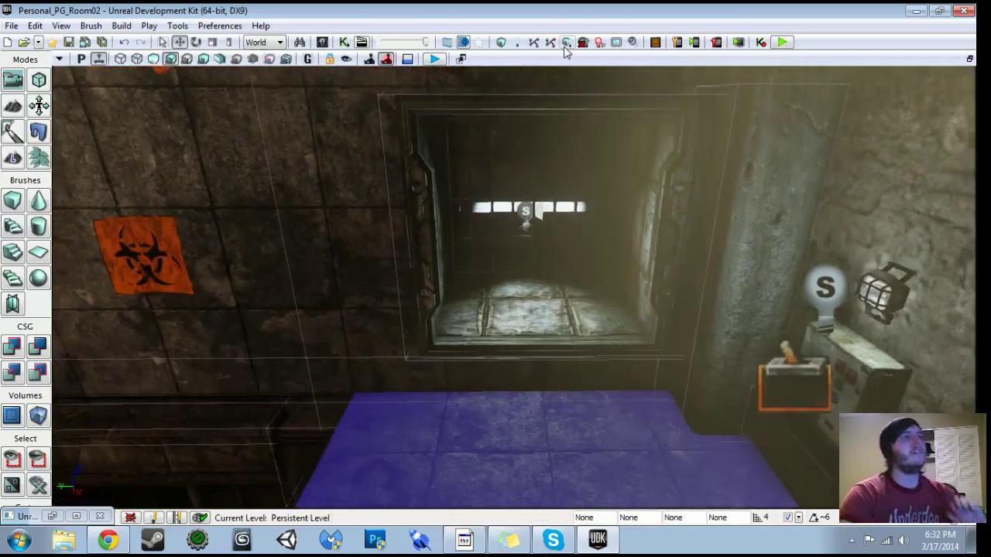
Start a full map build and delete the "Allow barrel to respawn" item from the Physics Gun Fixes sticky note.
click(566, 47)
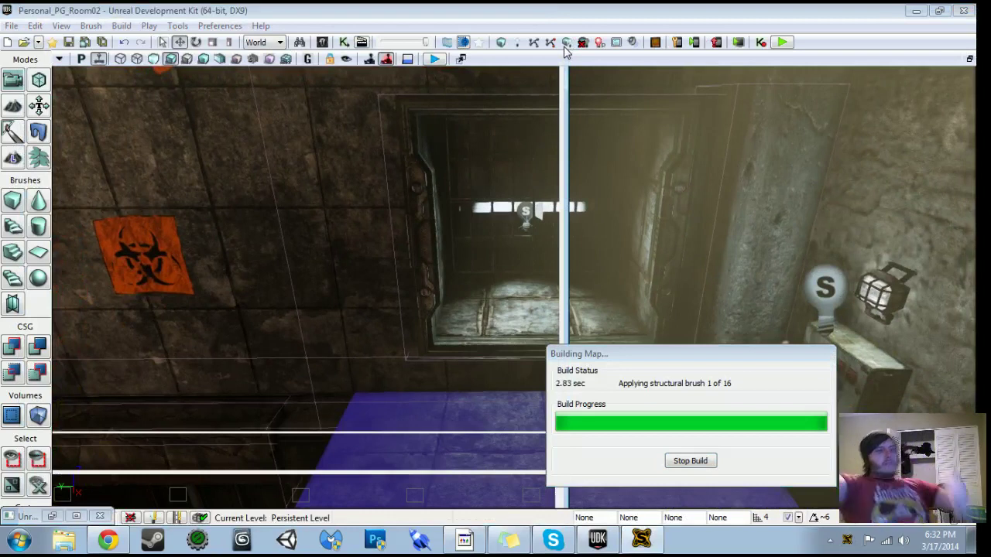
click(508, 540)
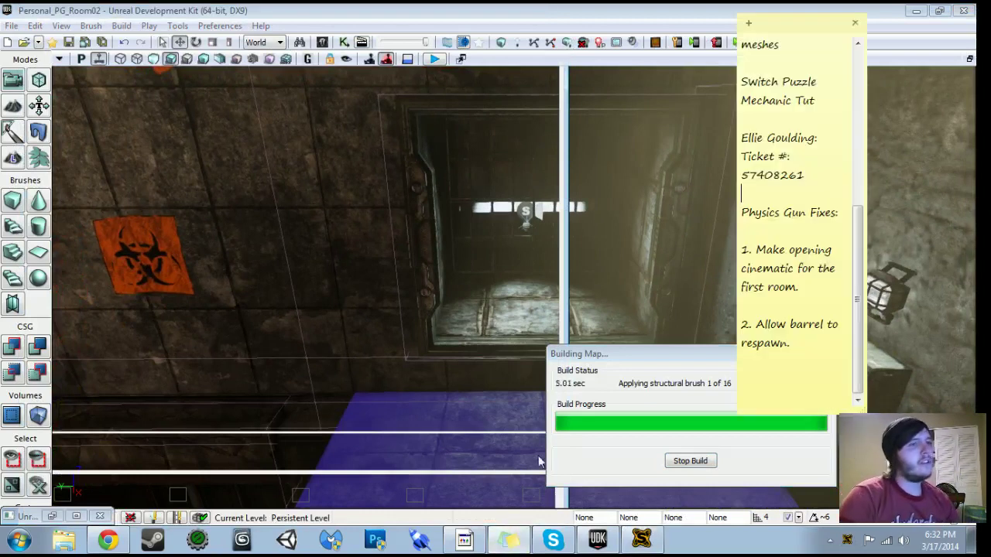
drag(790, 343, 719, 321)
key(BackSpace)
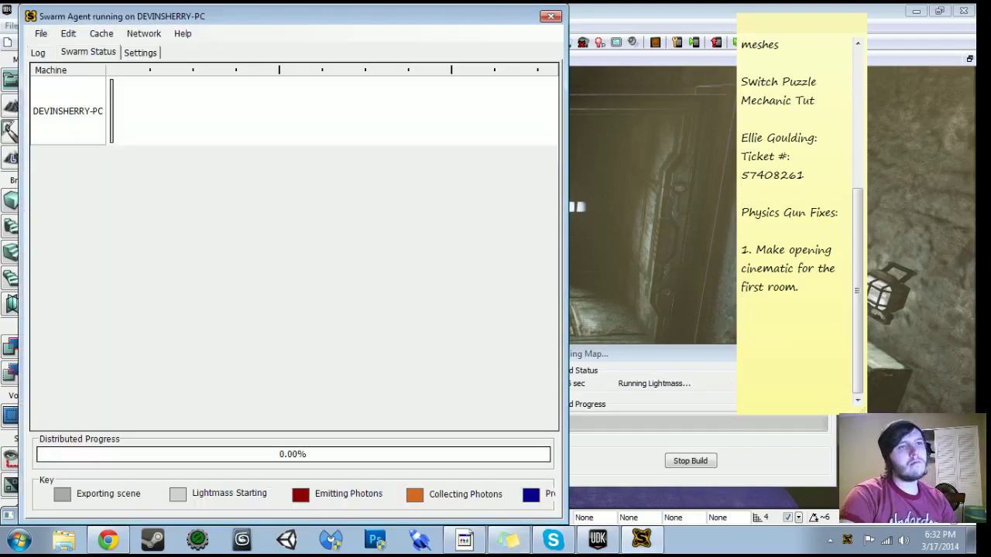
drag(858, 233, 857, 294)
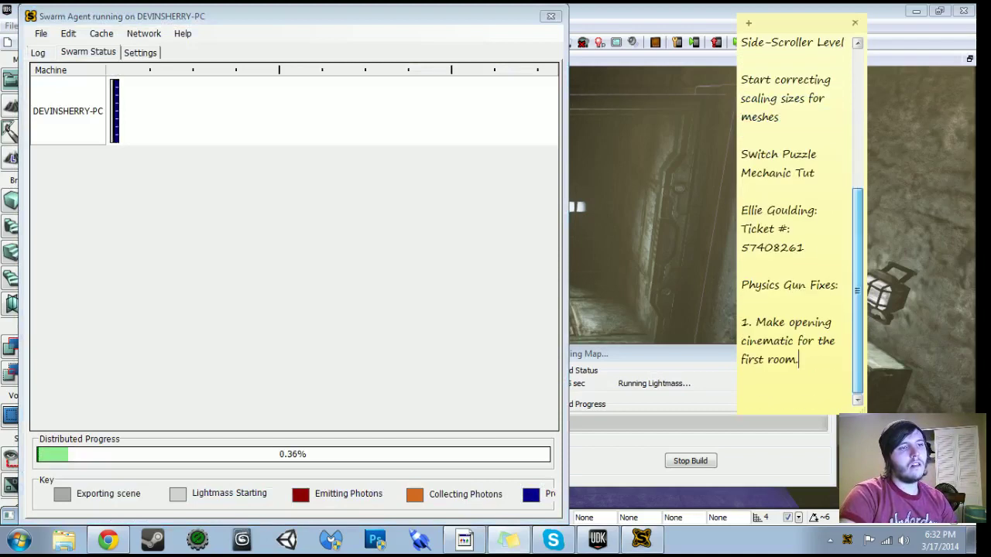
Close the finished Swarm Agent window and both Map Check reports.
click(655, 225)
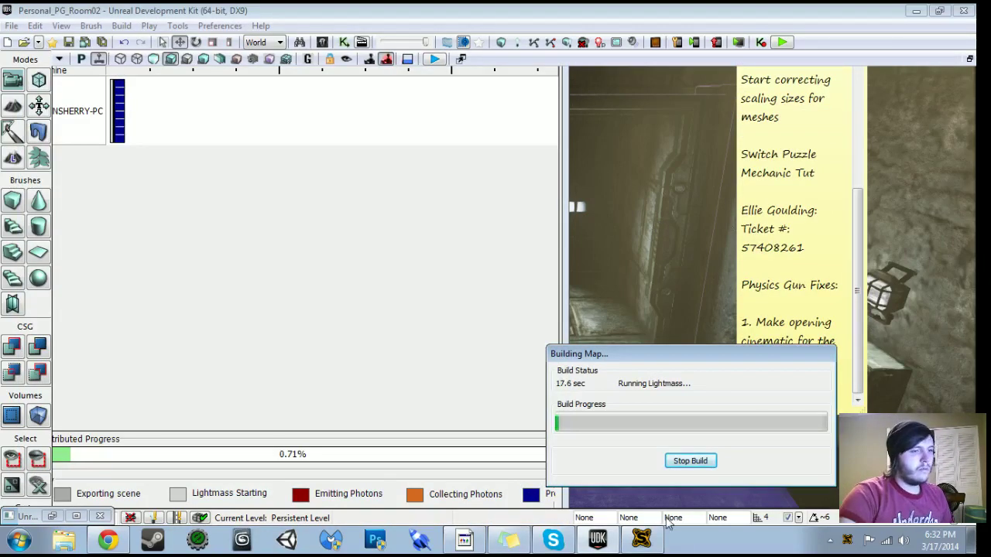
click(641, 539)
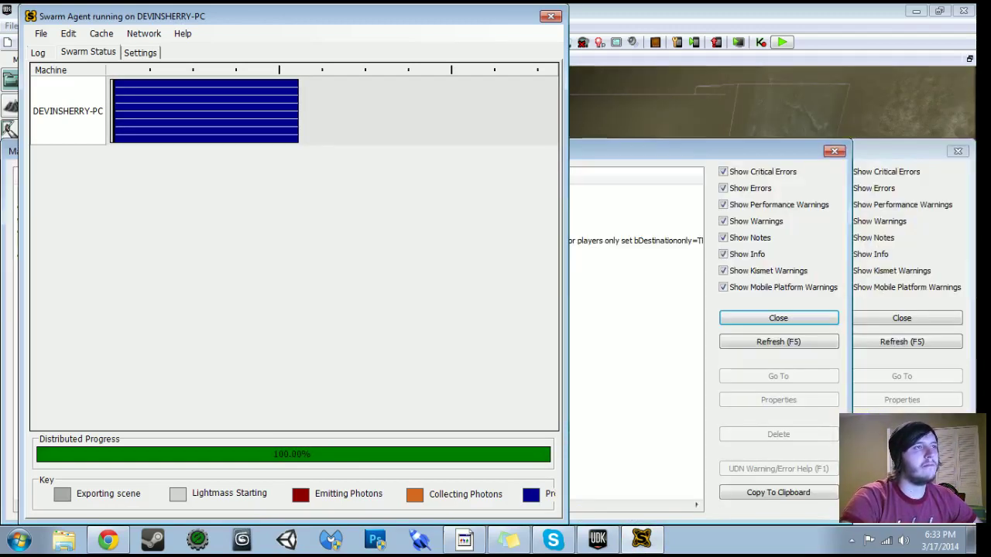
click(551, 17)
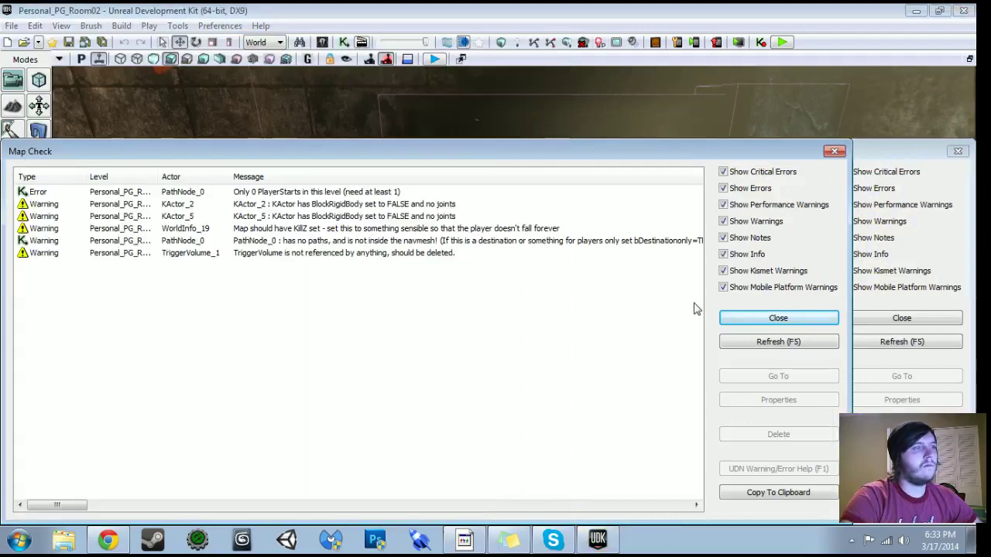
click(761, 318)
click(854, 320)
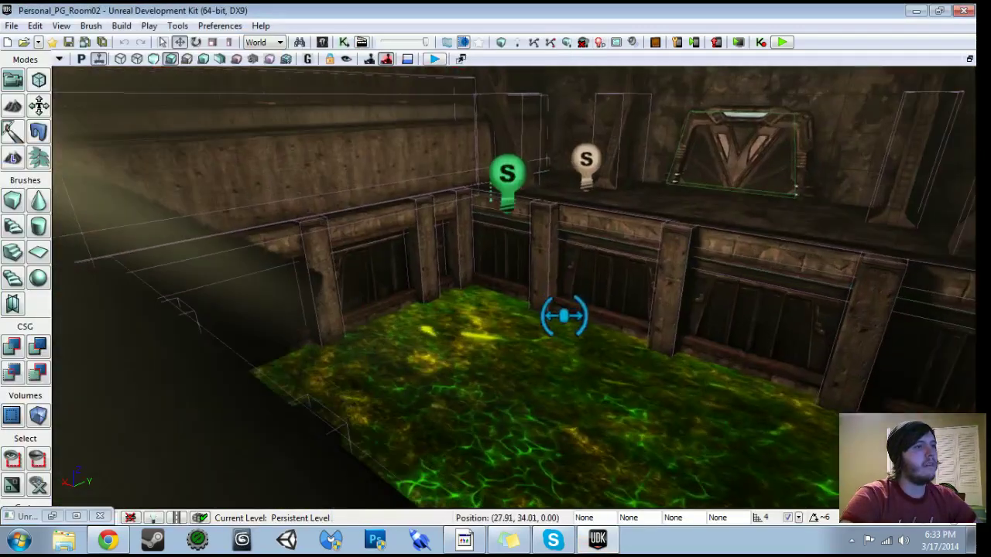
Save the Personal_PG_Room02 map and open Personal_PG_MainWorld.udk from the Streamed Levels folder.
right_drag(496, 287, 468, 221)
click(69, 43)
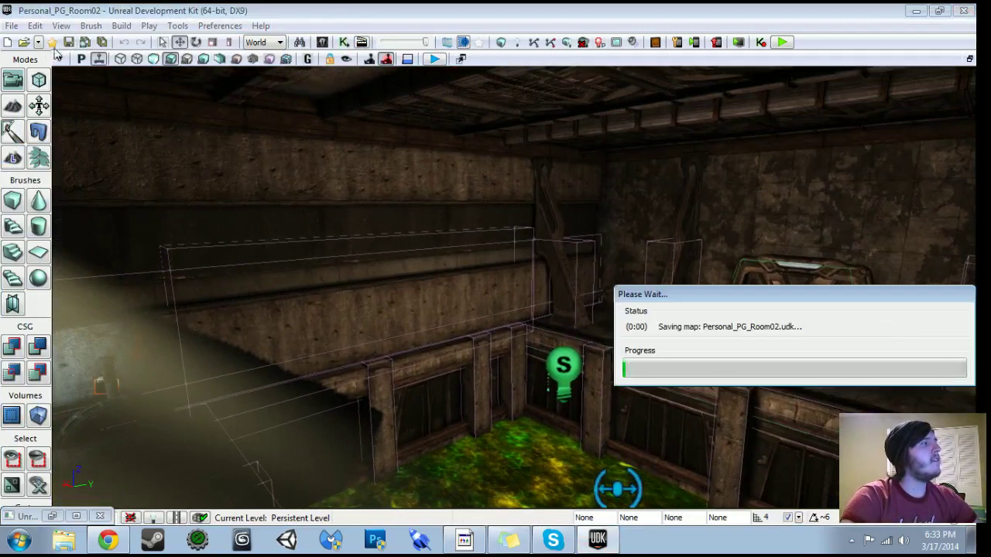
click(25, 42)
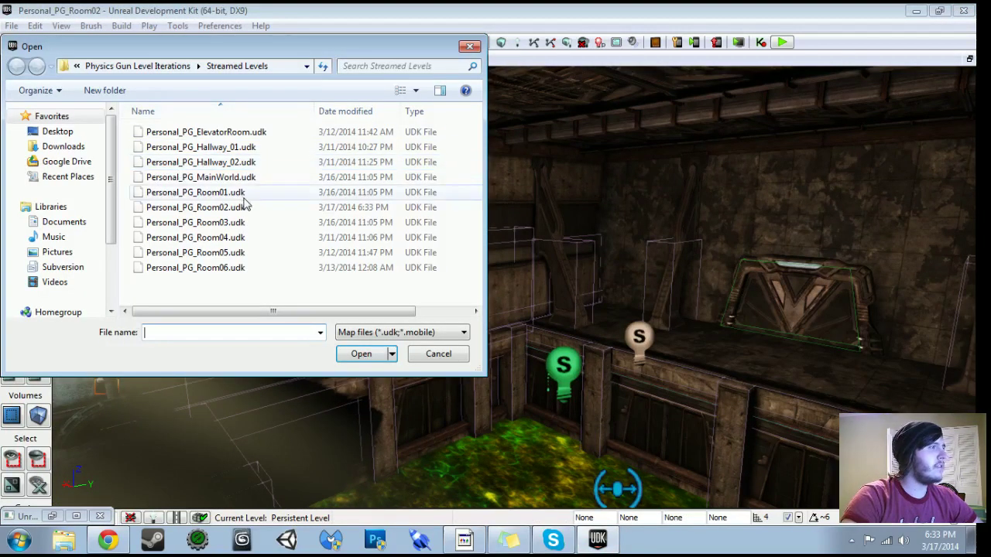
click(200, 177)
click(358, 354)
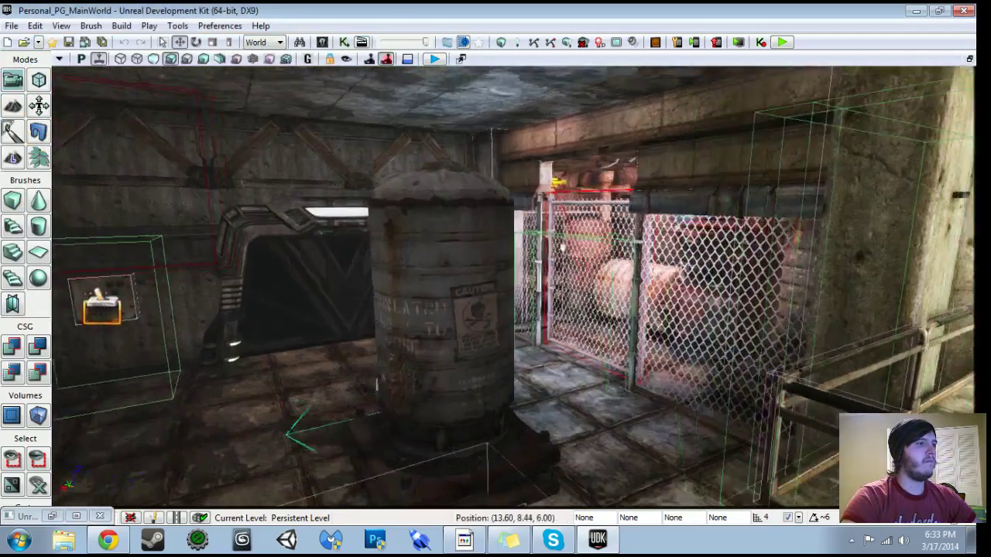
Start playing the main world from the raised floor beside the green acid fall.
right_drag(511, 287, 372, 286)
mouse_move(511, 286)
mouse_down()
mouse_move(511, 372)
mouse_move(511, 287)
mouse_up()
right_drag(511, 286, 302, 325)
drag(302, 325, 333, 360)
right_drag(376, 384, 377, 384)
right_drag(621, 377, 622, 377)
right_click(622, 378)
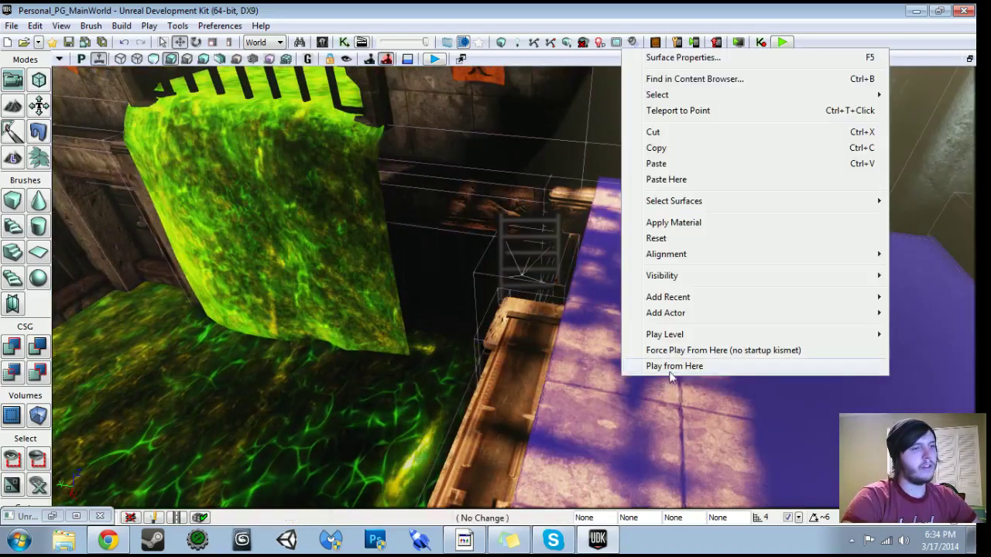
click(671, 367)
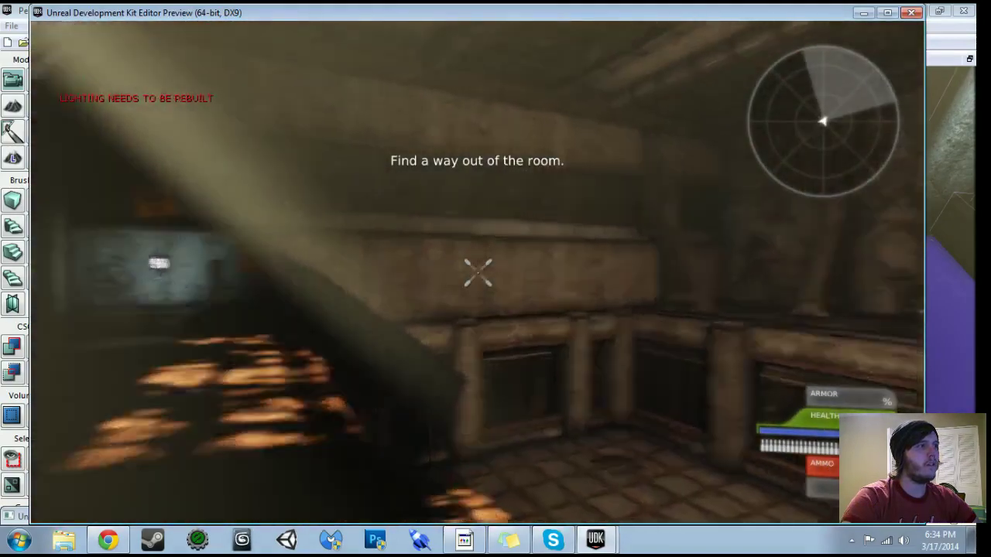
Test the barrel button on the wall panel beside the barred window, look over the room and end the play session.
key(w)
key(w)
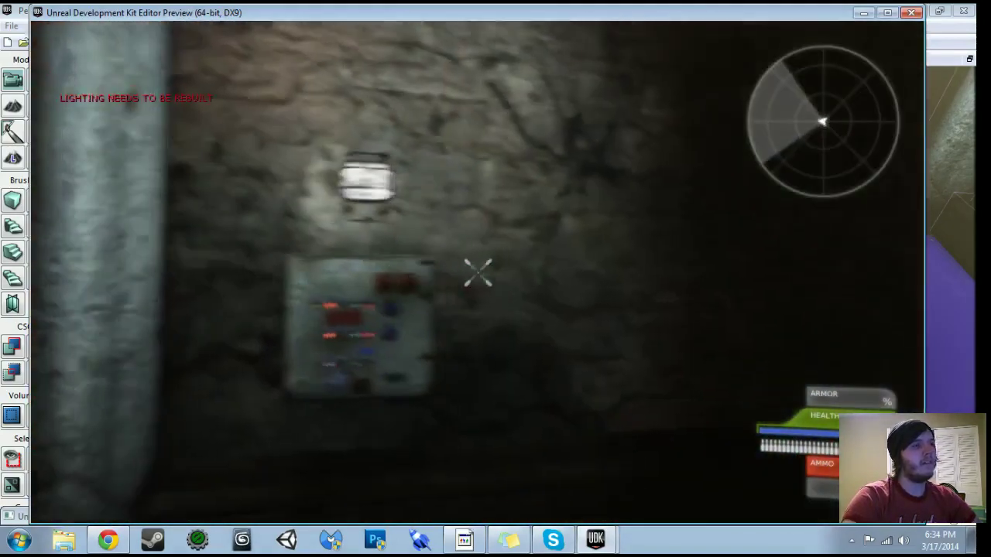
key(w)
key(e)
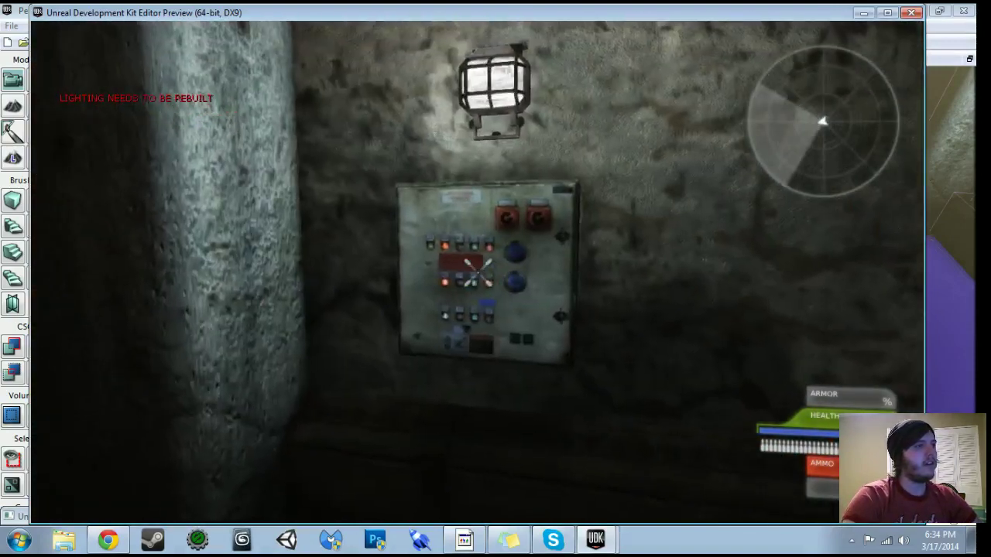
key(e)
key(e)
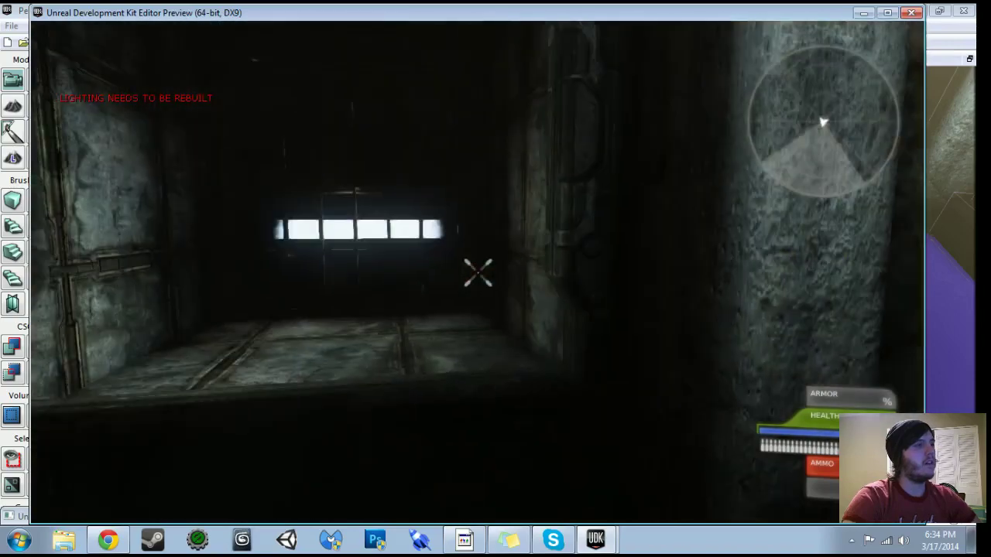
key(s)
right_click(478, 273)
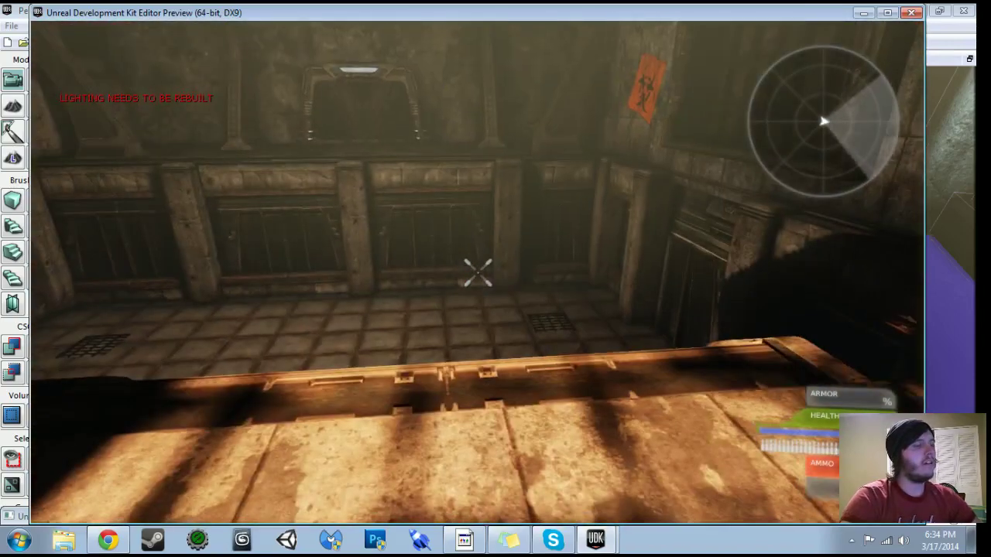
key(Escape)
Search all UDKGame static meshes for "weapon" in the Content Browser and look through the matches.
right_drag(511, 286, 348, 286)
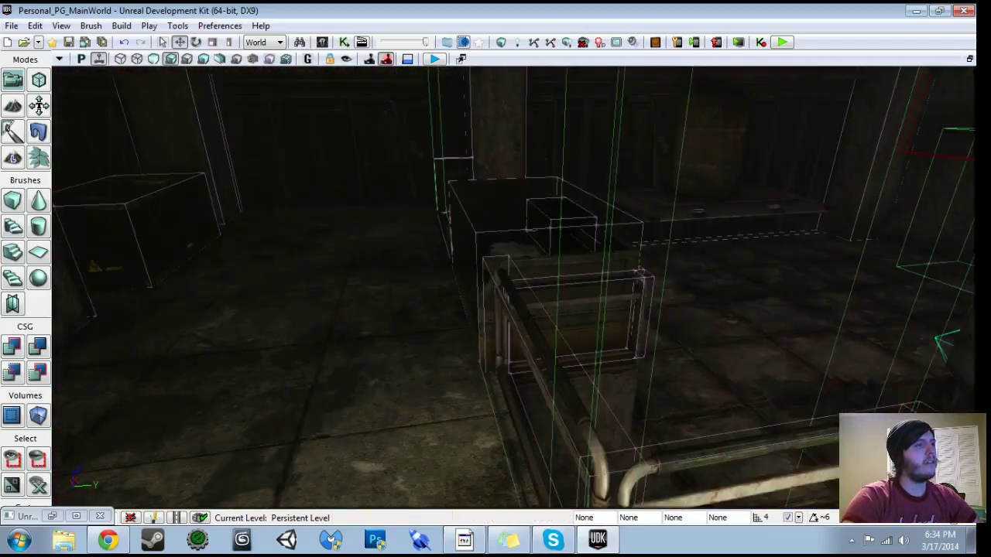
click(322, 42)
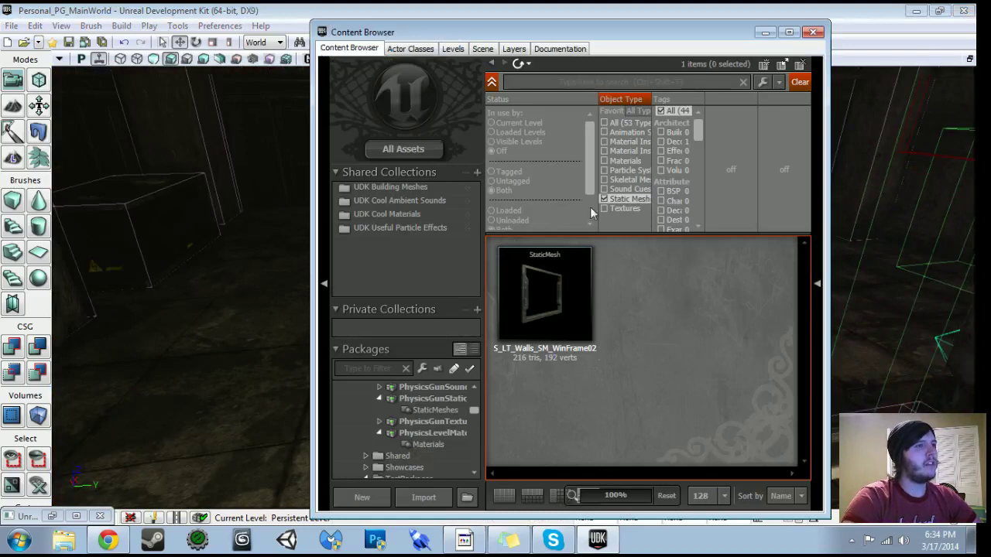
drag(473, 408, 475, 397)
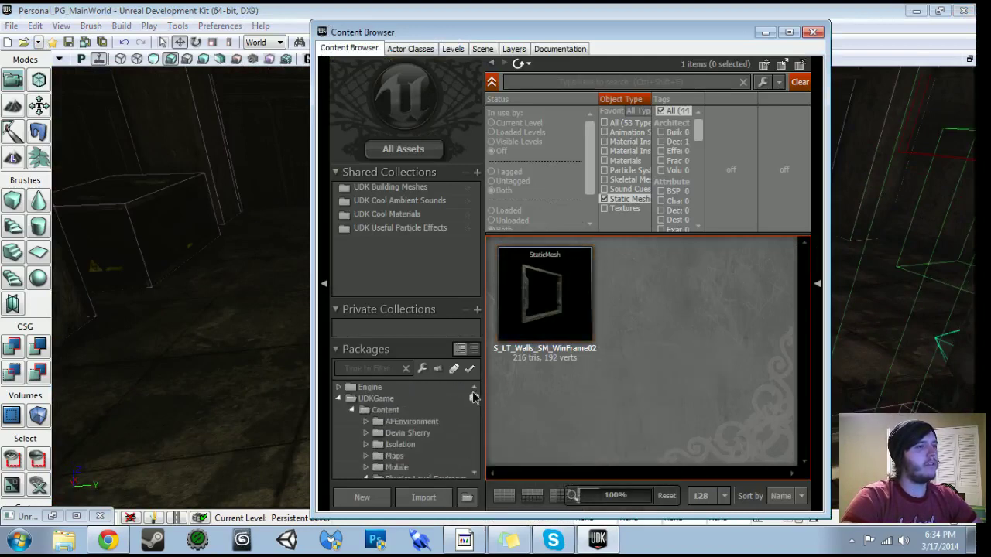
click(417, 397)
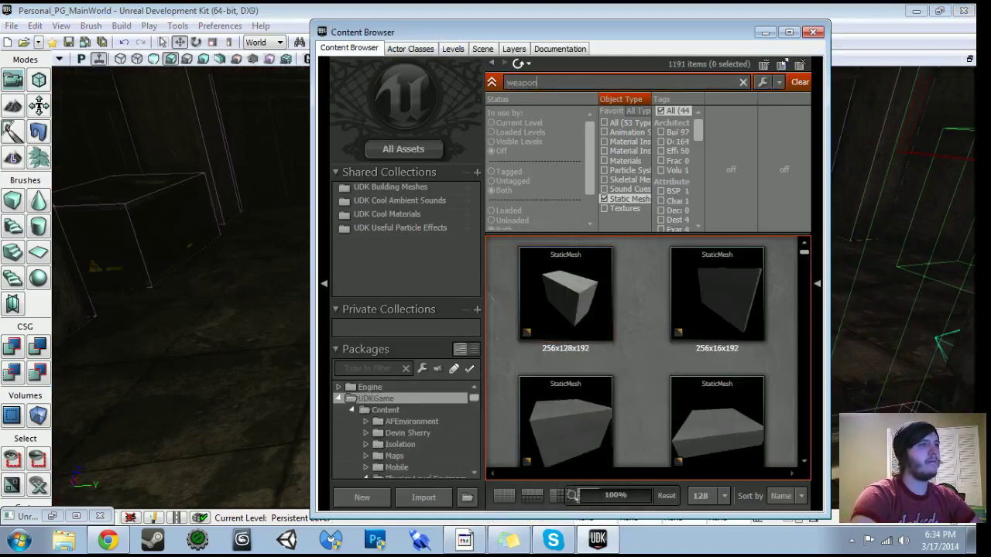
scroll(652, 335, down, 3)
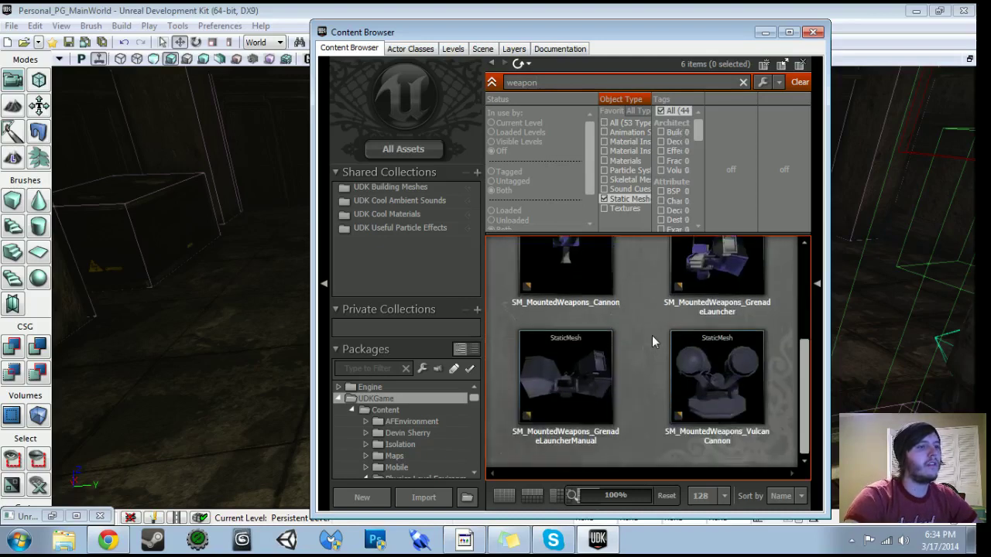
scroll(652, 335, up, 3)
Search the UDKGame static meshes for "gun" and look through the matches.
click(404, 385)
click(404, 397)
drag(548, 83, 402, 83)
text(g)
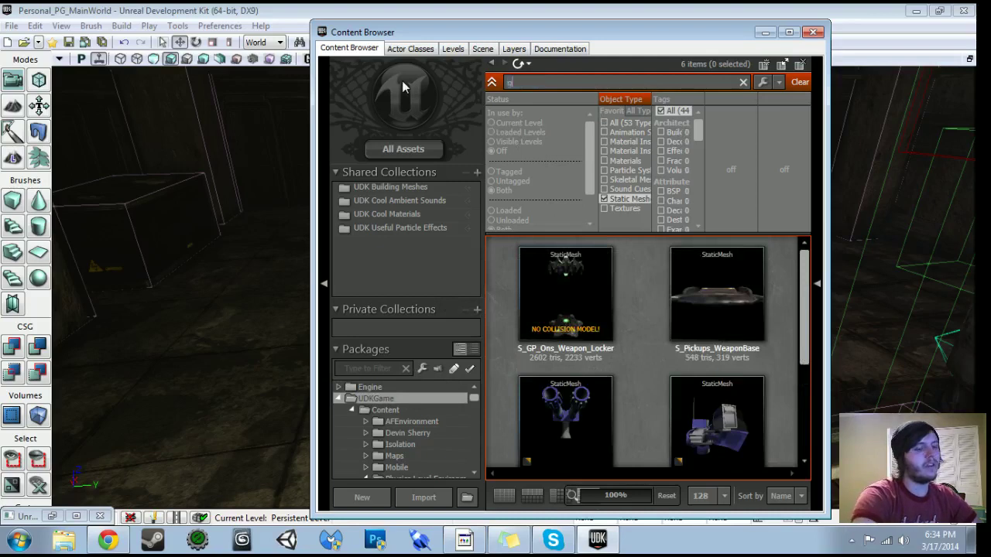
text(un)
scroll(631, 379, down, 3)
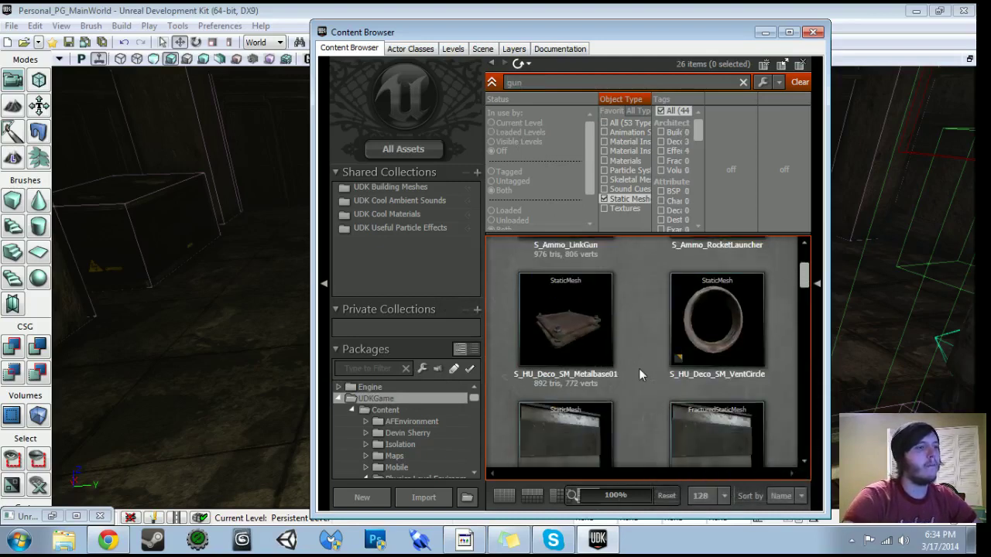
scroll(663, 385, down, 6)
scroll(682, 382, down, 3)
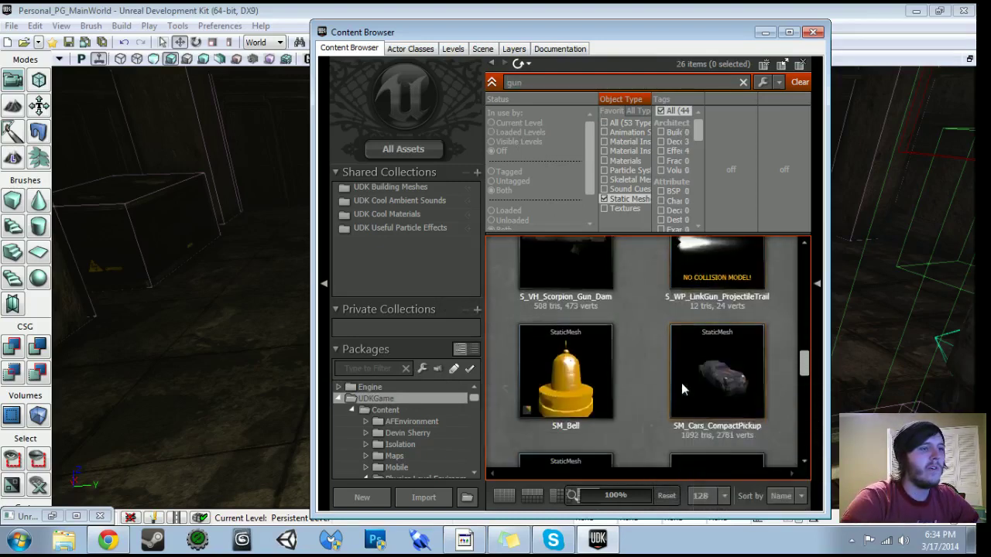
Filter the assets to skeletal meshes matching "weapon" and place SK_WP_Linkgun_1P on the floor of the level.
click(604, 200)
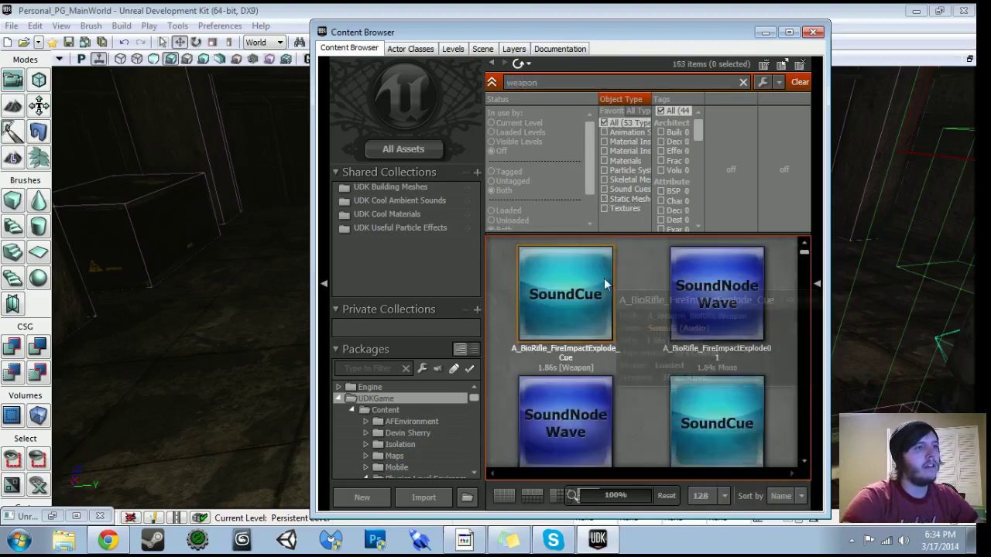
click(603, 181)
scroll(631, 364, down, 2)
scroll(633, 364, up, 1)
scroll(632, 362, up, 1)
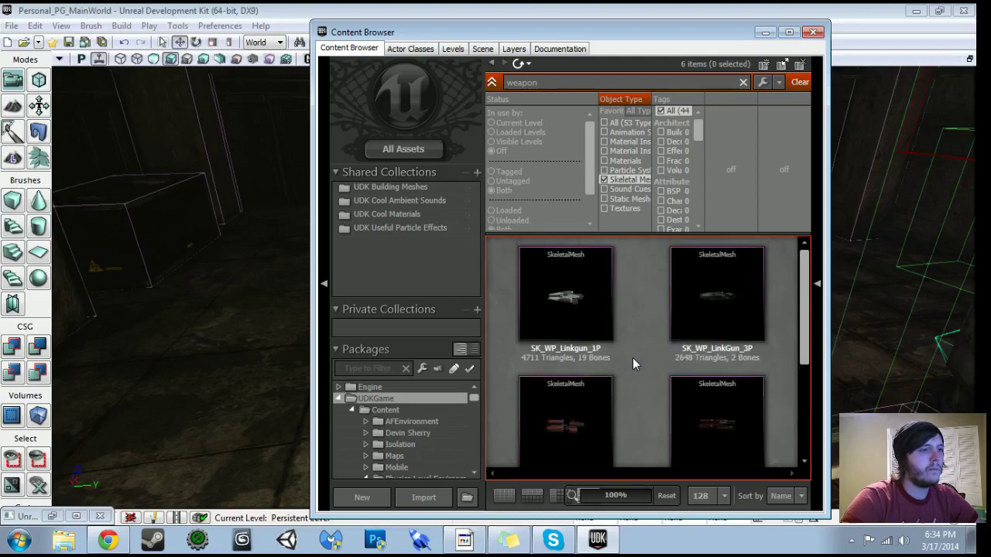
scroll(632, 364, down, 2)
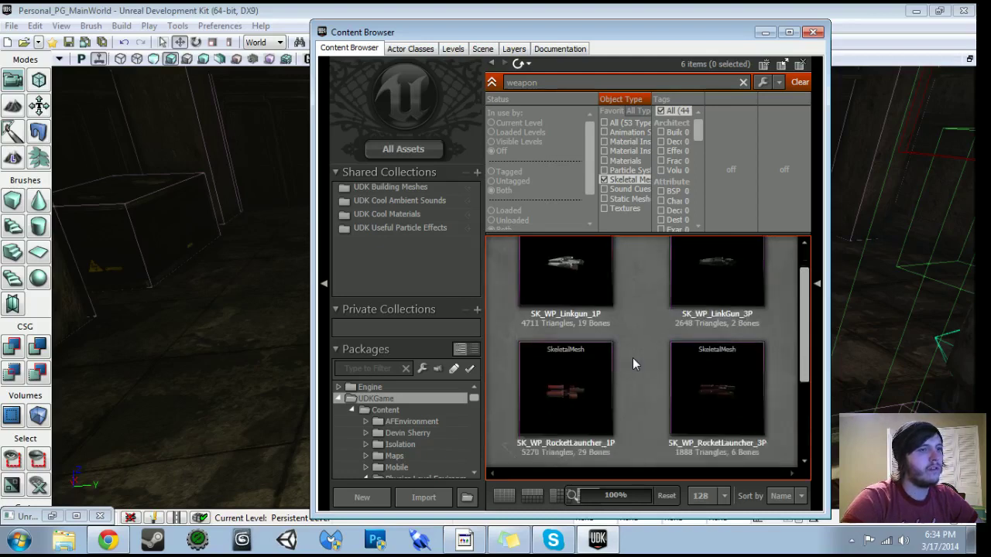
scroll(632, 364, up, 1)
scroll(632, 364, up, 1)
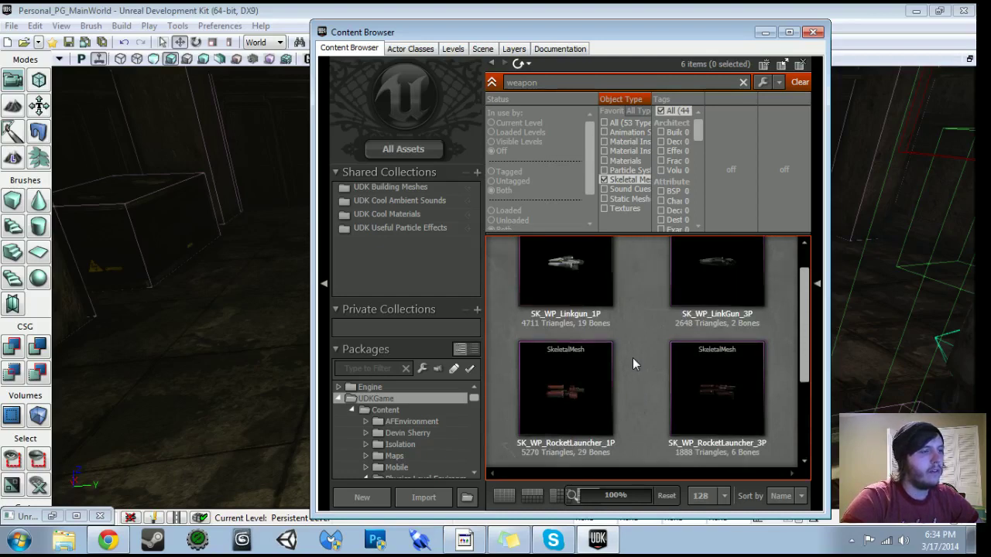
click(549, 314)
drag(550, 313, 294, 340)
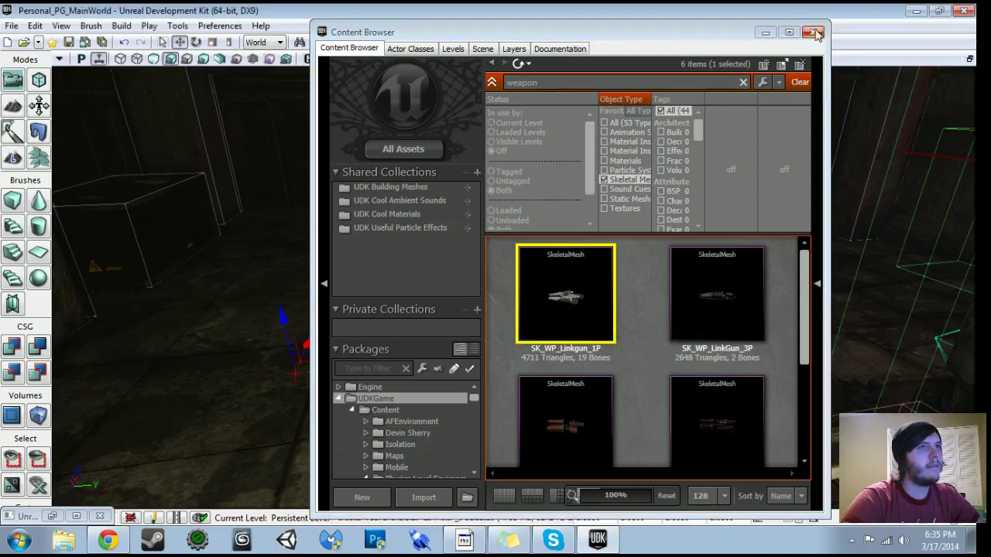
Slide the link gun across the floor of the main world and rotate it about 79° around its X axis.
click(813, 32)
right_drag(511, 286, 422, 286)
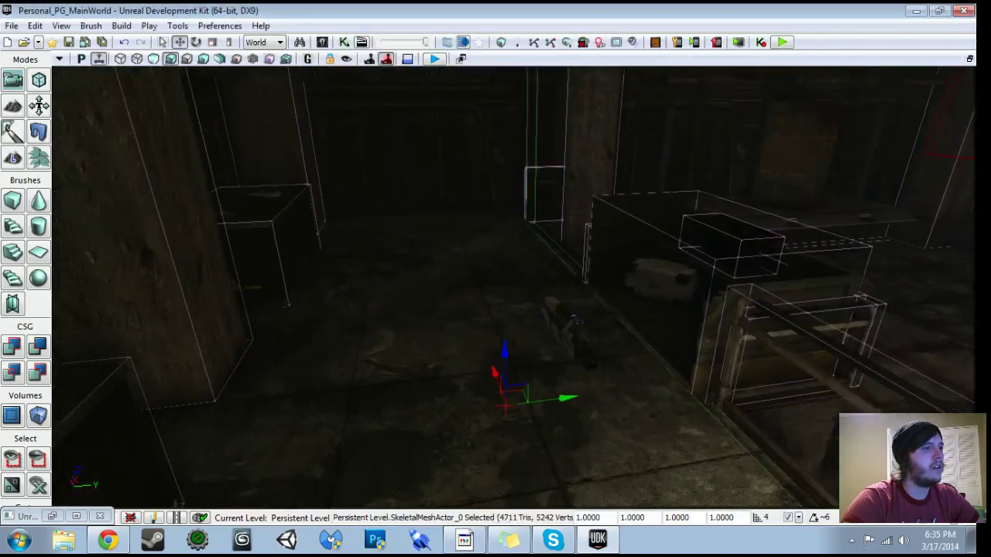
drag(554, 398, 397, 395)
right_drag(396, 395, 349, 372)
key(space)
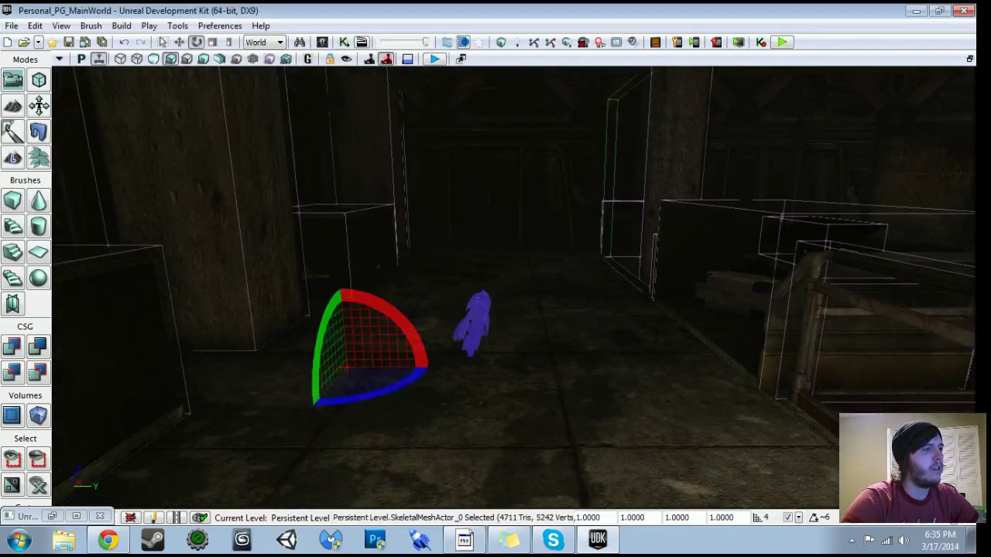
drag(339, 314, 261, 367)
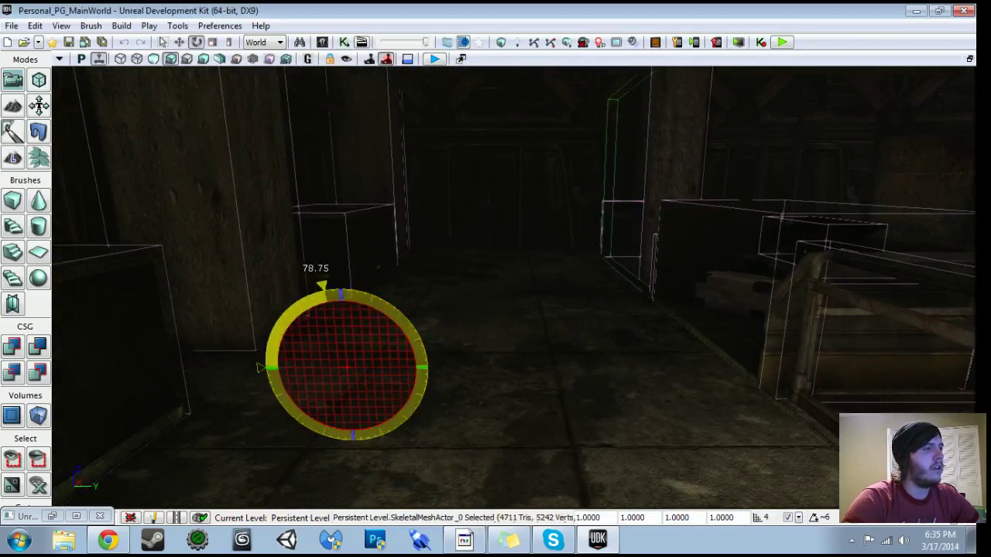
key(space)
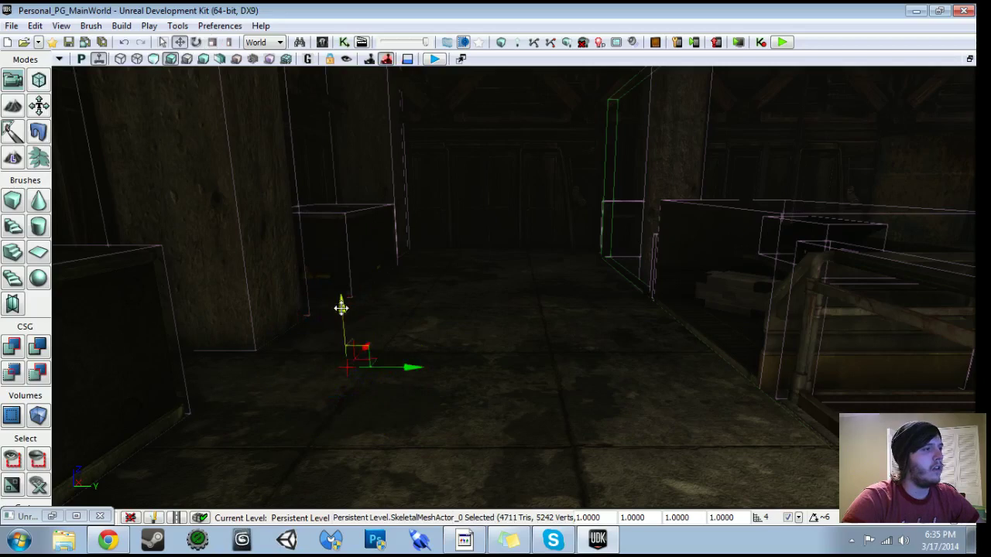
Adjust the link gun's height and centre it on the open floor between the pillars.
drag(335, 221, 334, 181)
drag(397, 245, 538, 248)
click(542, 259)
right_drag(542, 259, 489, 313)
click(470, 361)
right_drag(471, 361, 442, 325)
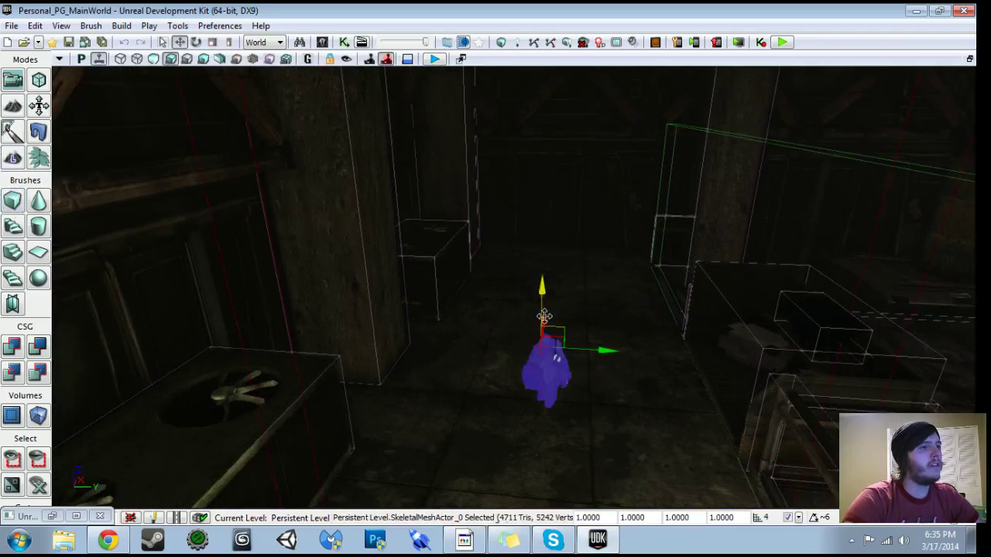
right_drag(546, 310, 519, 318)
shift+drag(545, 267, 542, 339)
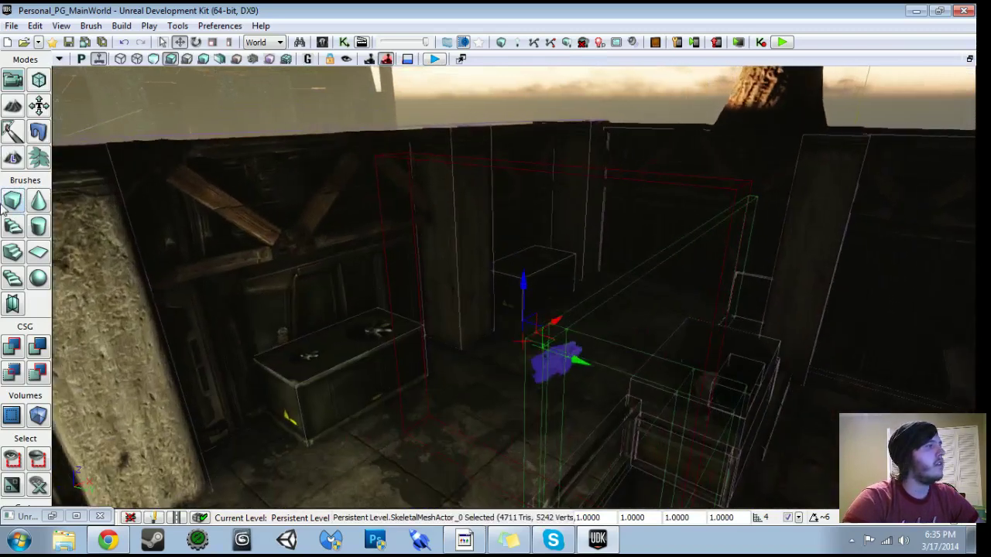
Build a 128 × 128 × 128 cube builder brush and position it around the link gun.
right_click(10, 206)
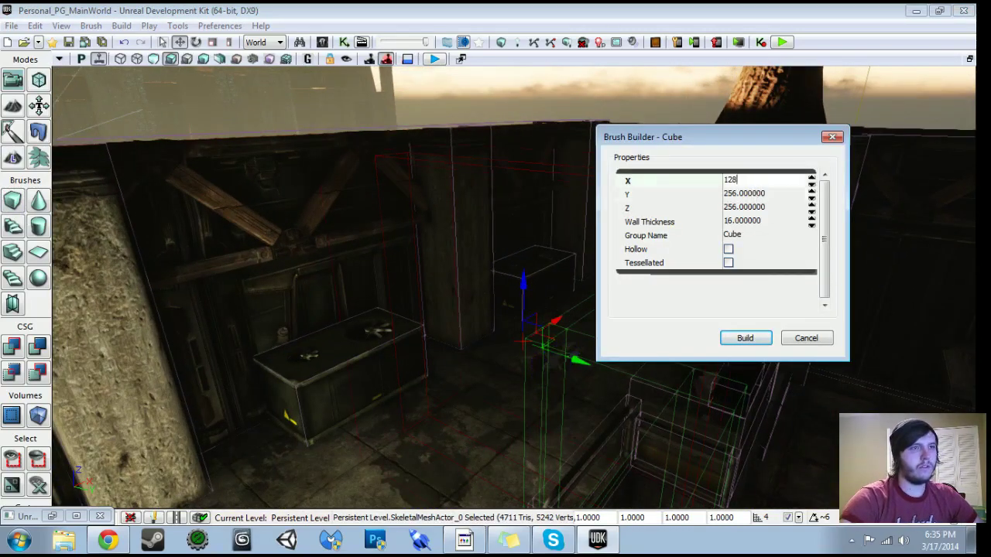
key(Tab)
text(128)
key(Tab)
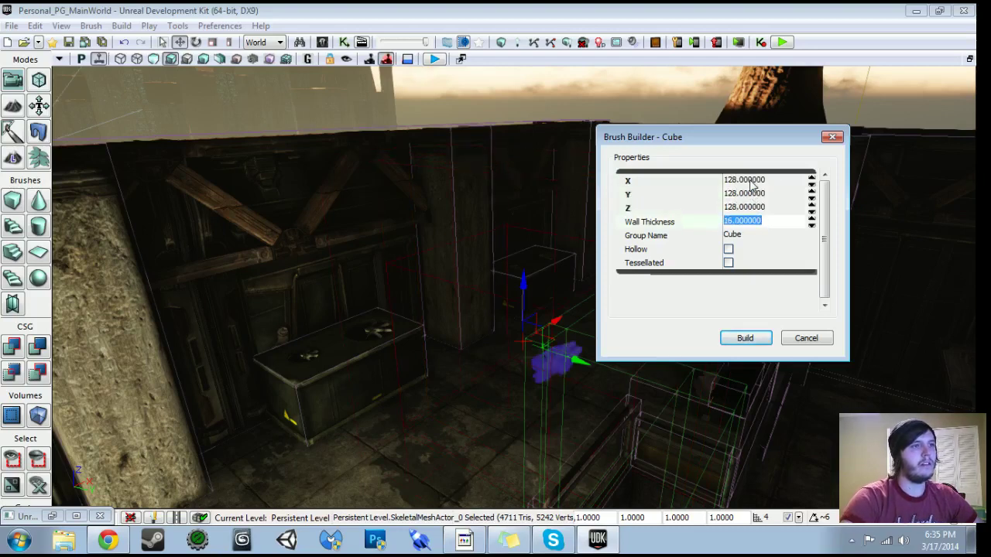
click(802, 340)
mouse_move(775, 341)
right_down()
mouse_move(836, 314)
mouse_move(774, 356)
right_up()
click(560, 323)
mouse_move(560, 323)
right_down()
mouse_move(569, 302)
mouse_move(576, 338)
right_up()
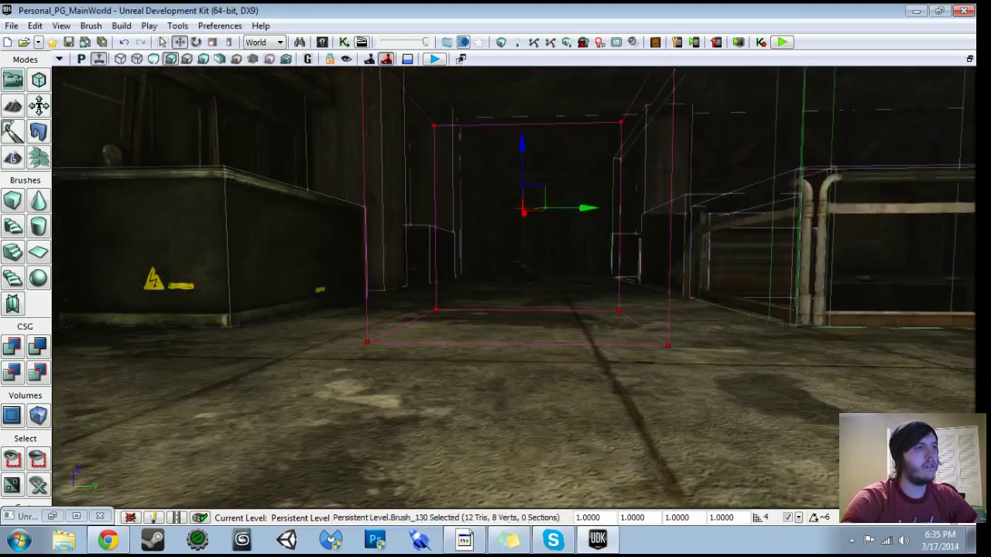
drag(520, 150, 523, 114)
mouse_move(523, 116)
right_down()
mouse_move(523, 155)
mouse_move(523, 113)
mouse_move(434, 116)
mouse_move(588, 120)
mouse_move(577, 110)
right_up()
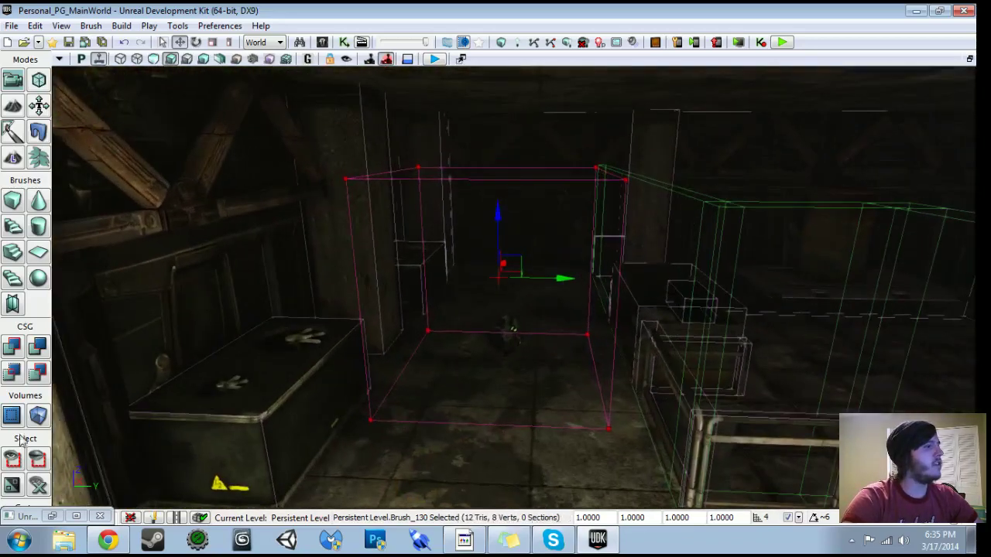
Make Personal_PG_Room01 the current level.
click(38, 418)
drag(333, 372, 333, 333)
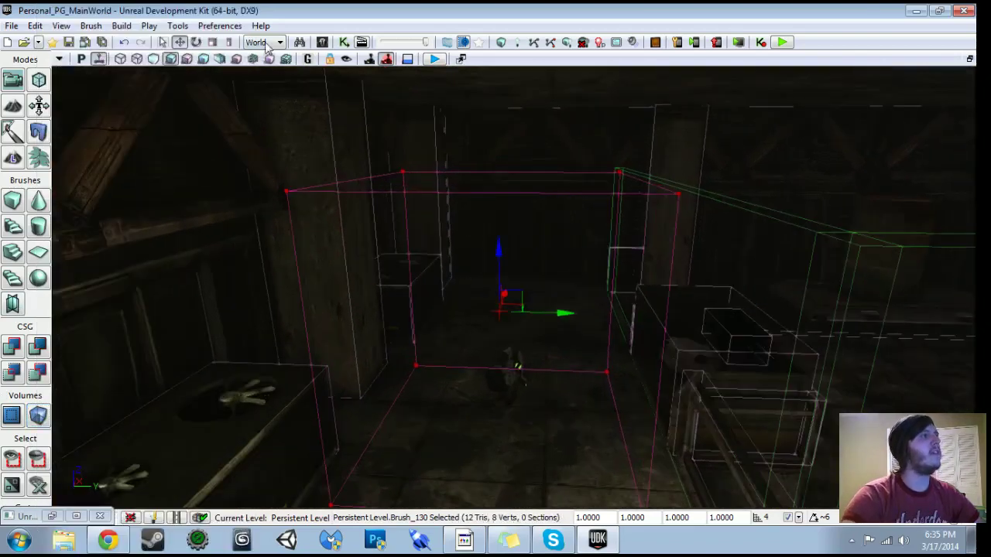
click(324, 43)
click(402, 51)
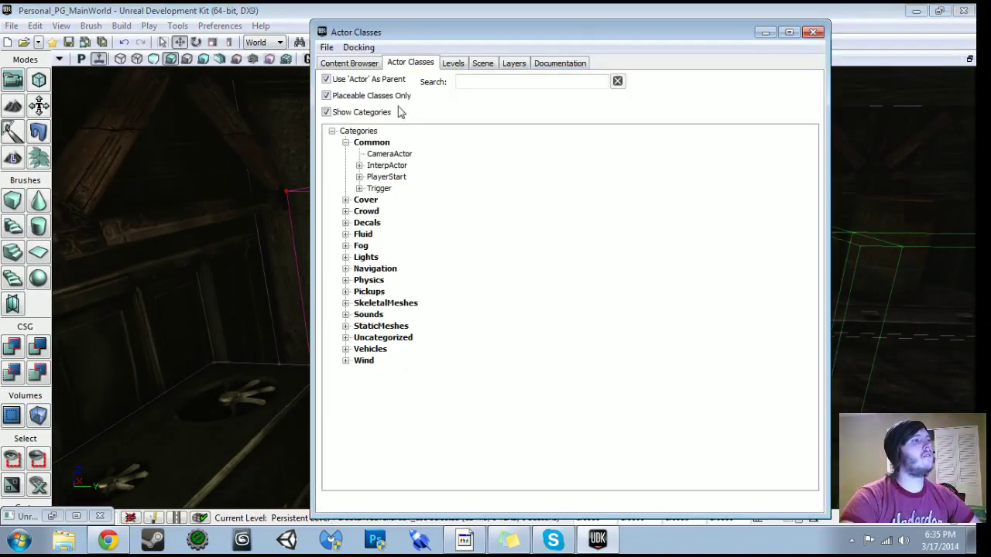
click(453, 63)
click(496, 125)
right_click(497, 127)
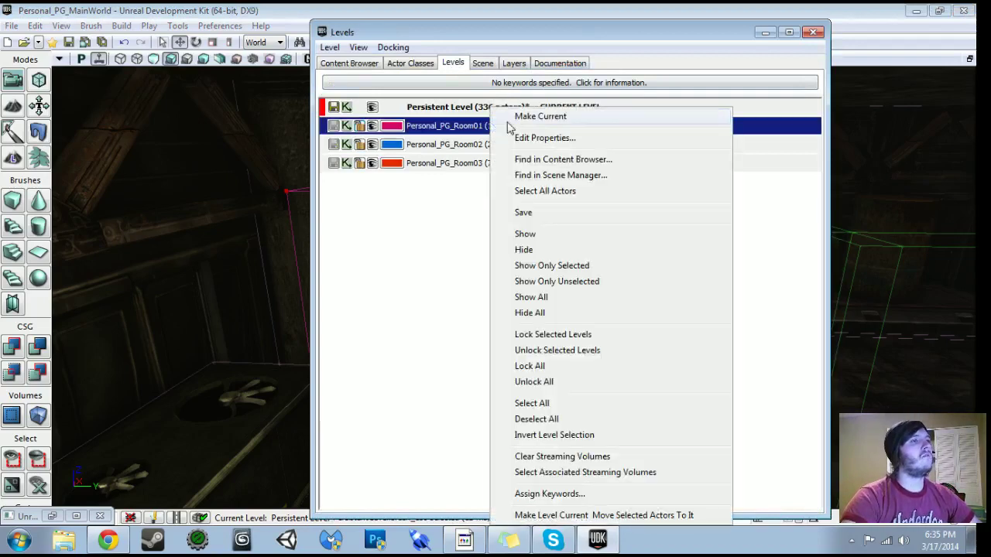
click(514, 118)
click(812, 32)
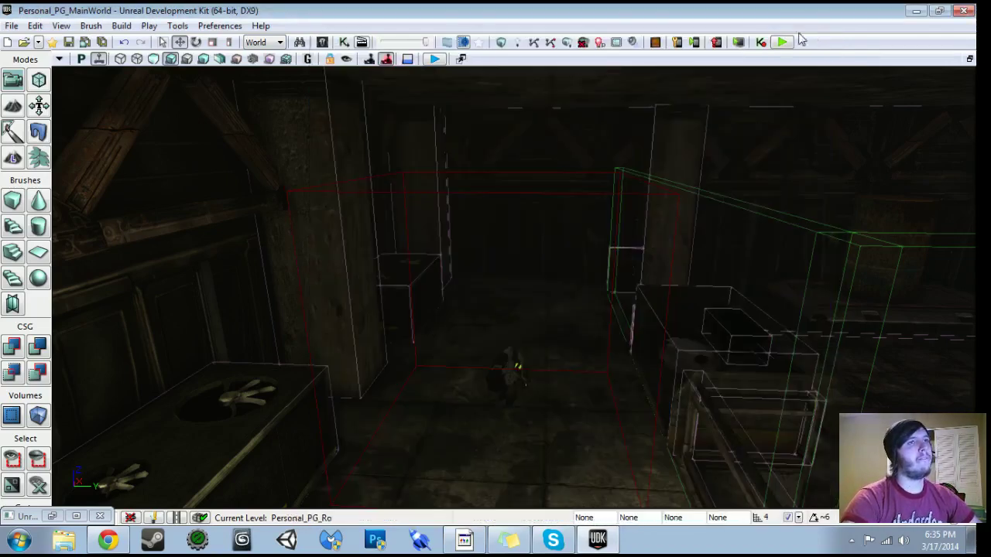
Delete the link gun mesh from the main world.
right_click(48, 419)
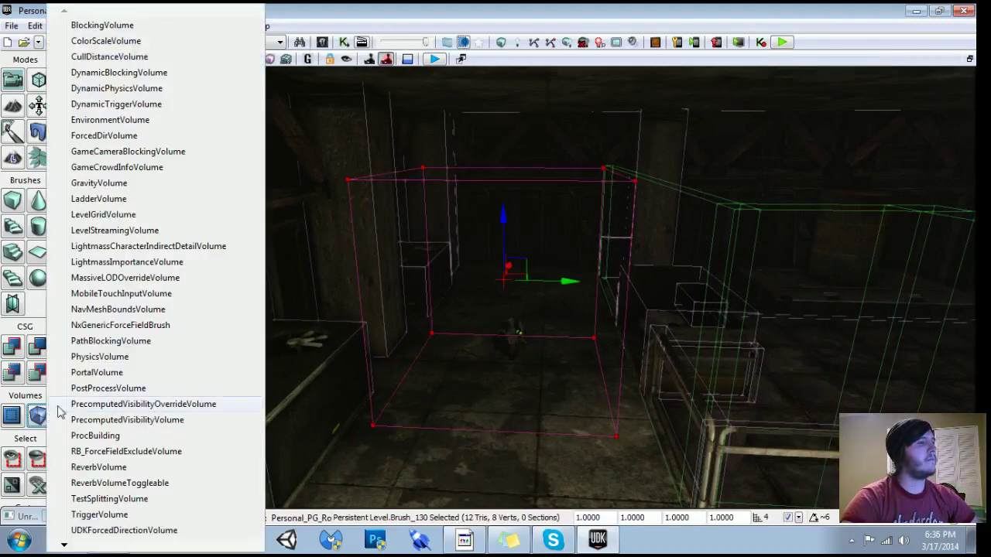
drag(425, 360, 424, 329)
click(511, 360)
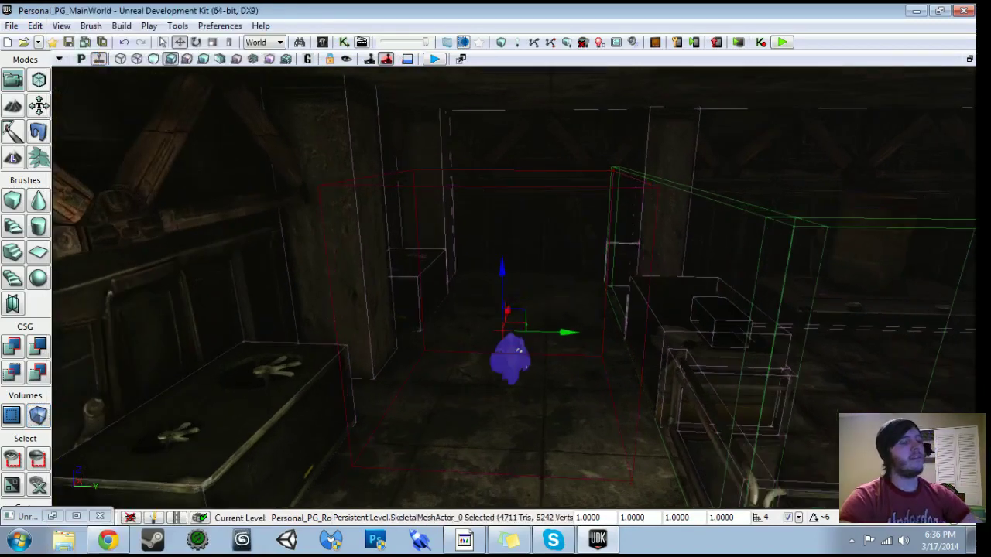
key(Delete)
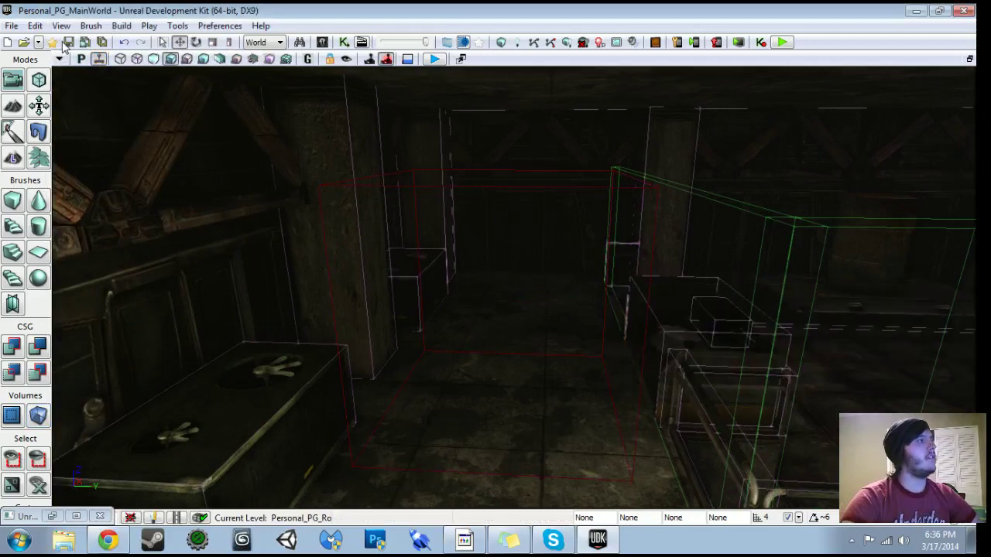
Open Personal_PG_Room01.udk from the Streamed Levels folder, saving the Personal_PG_MainWorld package.
click(24, 42)
click(212, 194)
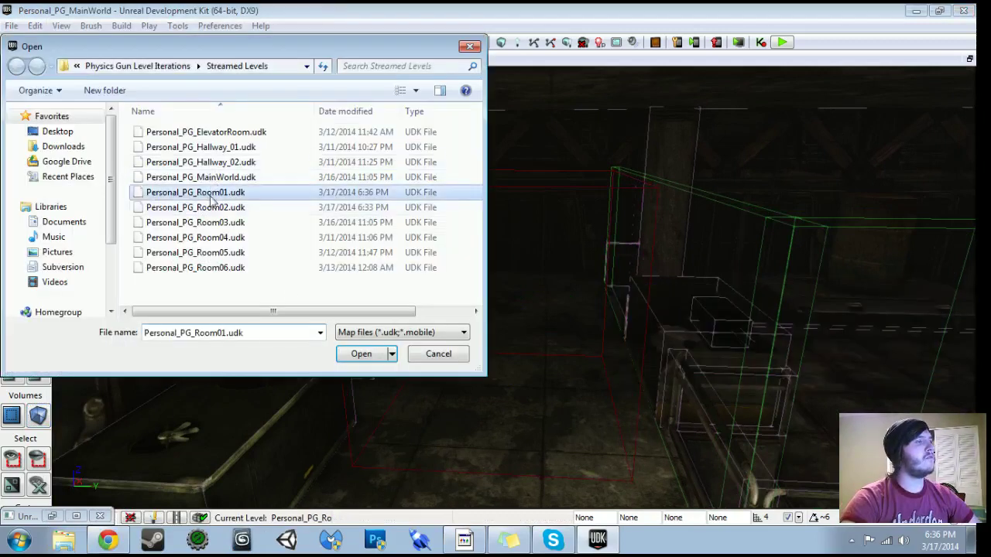
click(353, 355)
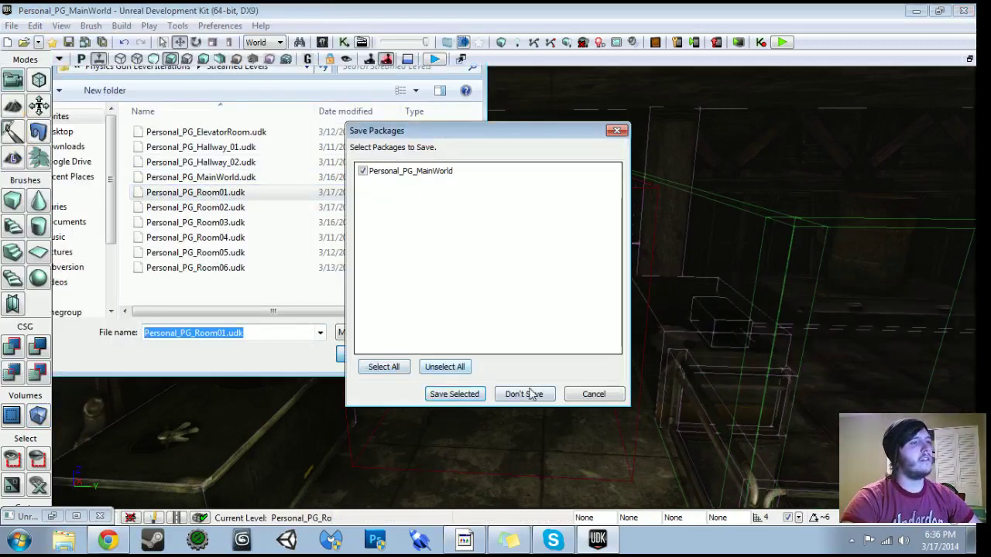
click(454, 394)
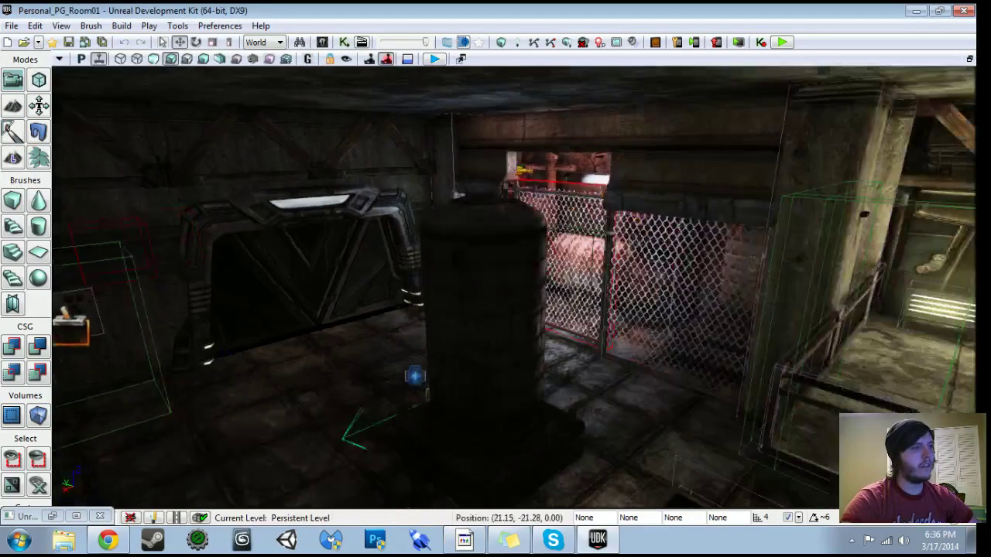
Place the SK_WP_Linkgun_1P skeletal mesh on the floor of Room01 near the pillar.
drag(514, 287, 301, 422)
click(323, 43)
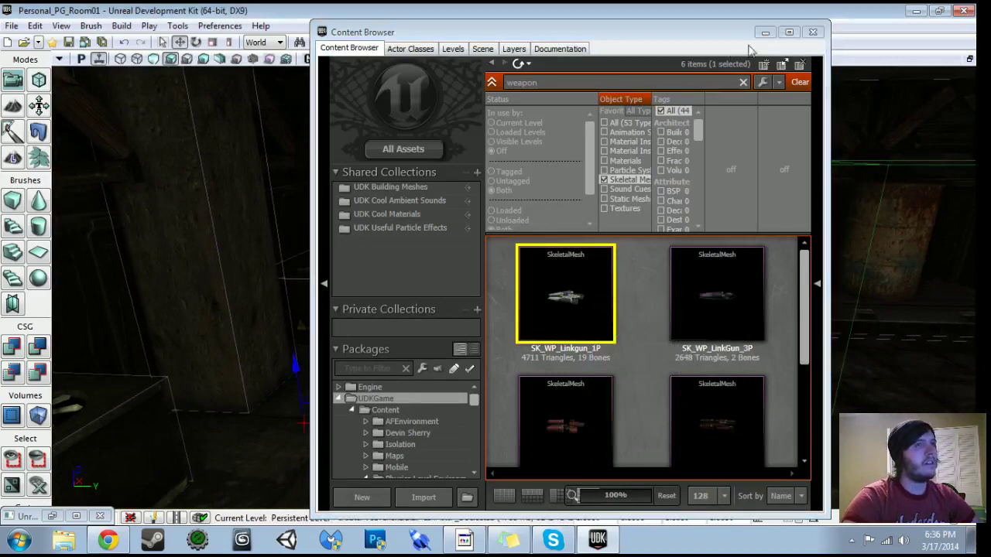
click(813, 33)
drag(418, 341, 385, 351)
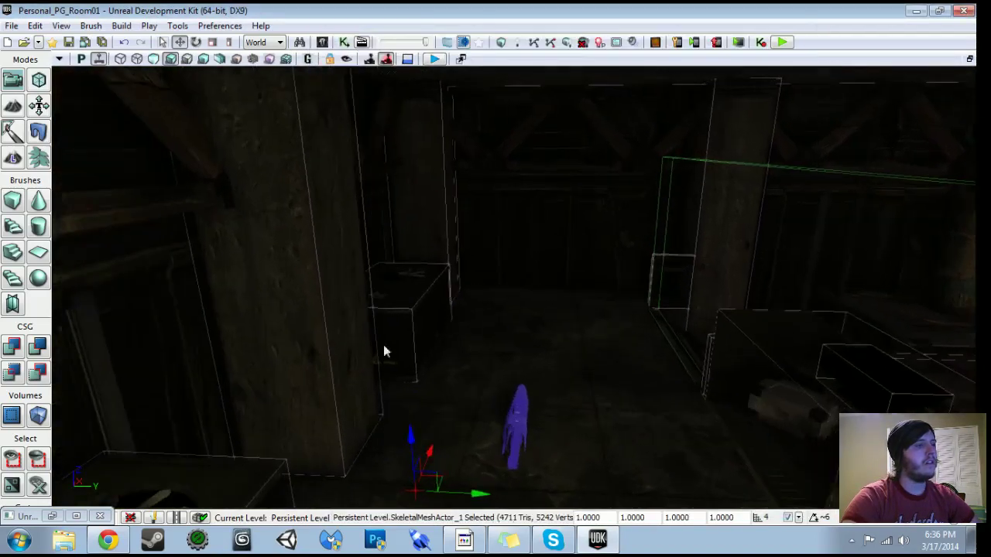
Rotate the link gun onto its side, rest it on the floor and shift it to the middle of the walkway.
key(space)
mouse_move(410, 432)
mouse_down()
mouse_move(403, 319)
mouse_move(364, 461)
mouse_move(302, 340)
mouse_move(338, 294)
mouse_move(424, 287)
mouse_up()
key(space)
key(space)
right_drag(424, 286, 426, 341)
drag(418, 109, 403, 121)
key(w)
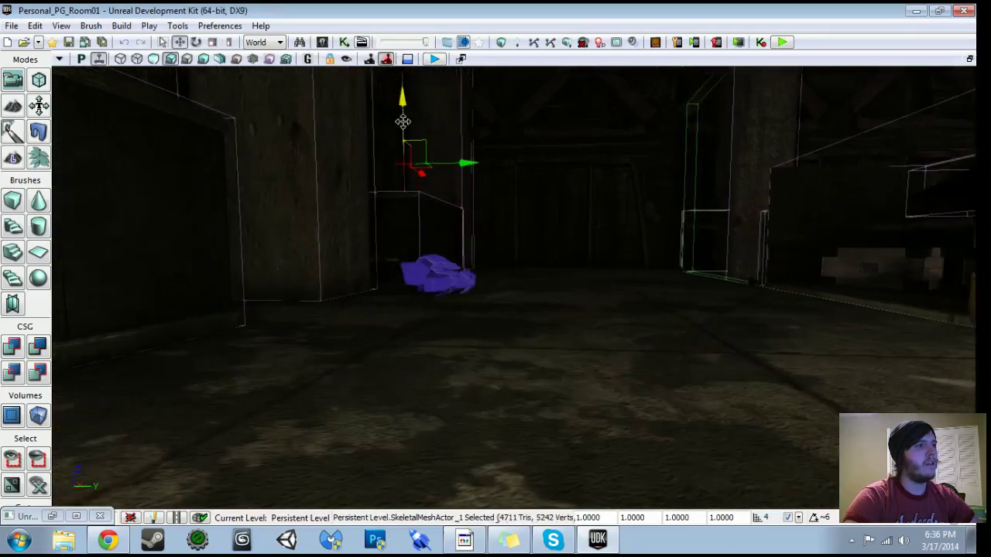
drag(463, 166, 642, 172)
right_drag(642, 172, 642, 232)
drag(641, 172, 642, 248)
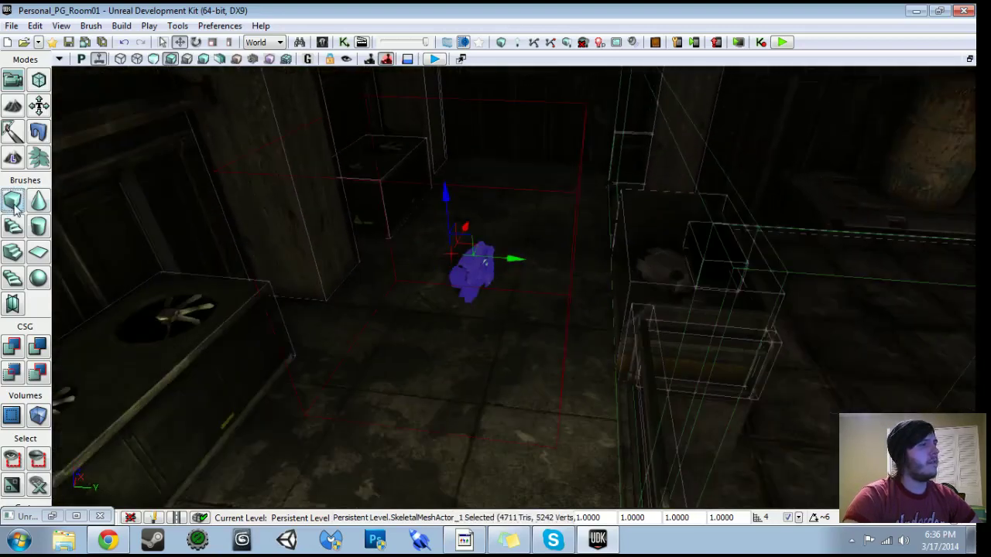
Create a TriggerVolume around the link gun from the cube builder brush and move the brush aside.
right_drag(642, 295, 642, 356)
click(556, 263)
right_drag(555, 263, 573, 228)
drag(573, 228, 533, 337)
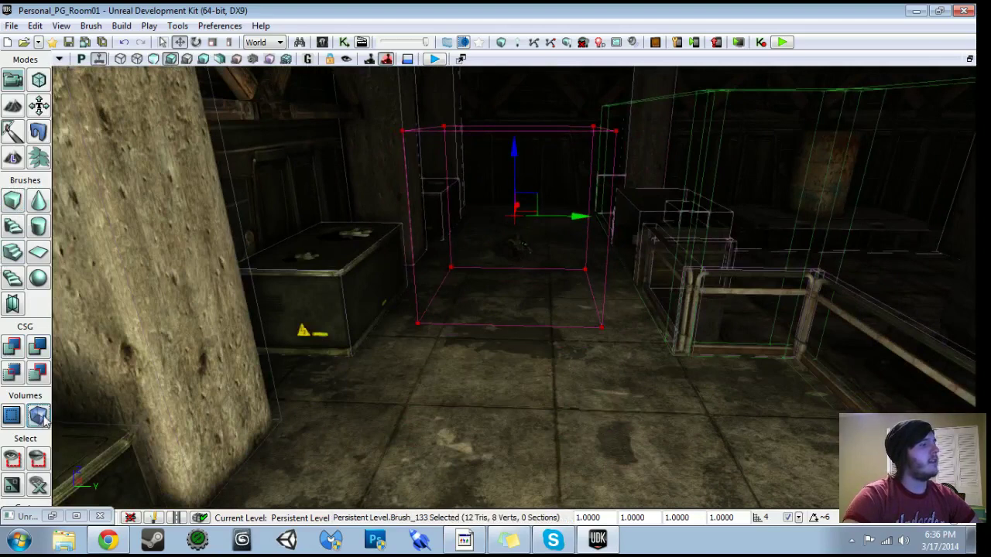
click(38, 417)
click(68, 518)
drag(557, 216, 863, 217)
Look through Room01's Kismet up to the empty area beside the prompts frame and select the link gun's trigger volume.
click(323, 42)
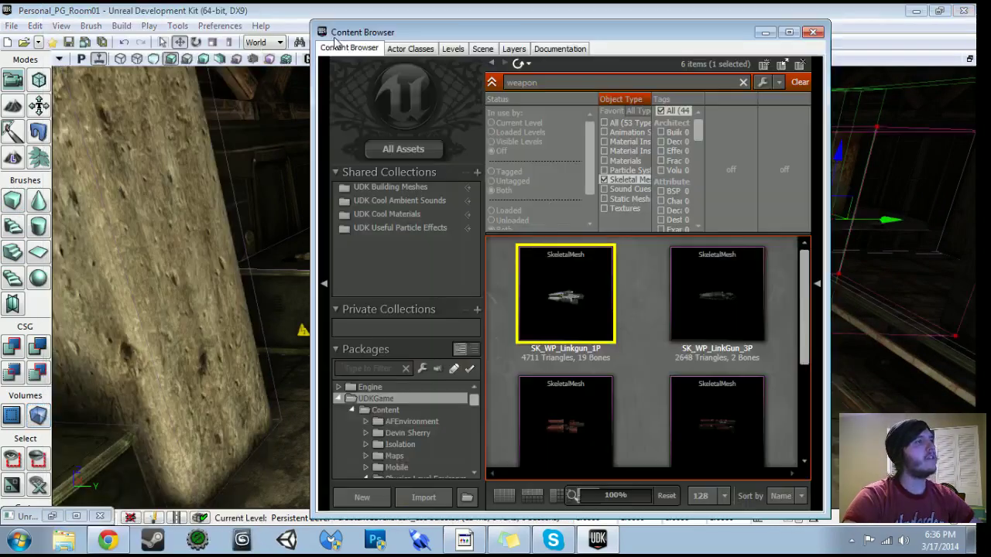
click(813, 33)
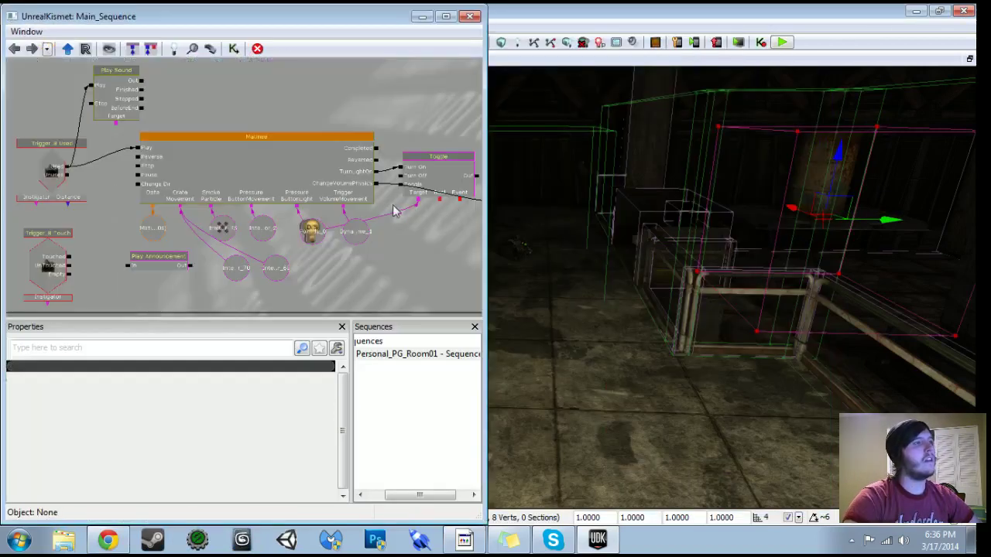
click(354, 225)
scroll(353, 224, down, 5)
drag(373, 185, 419, 70)
scroll(419, 69, up, 8)
drag(387, 237, 237, 147)
right_drag(612, 240, 534, 194)
click(612, 240)
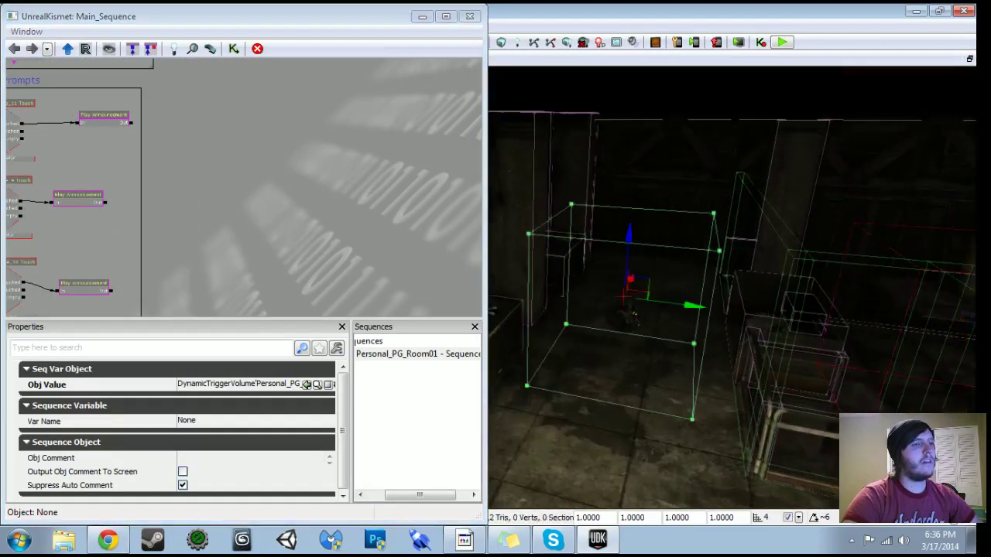
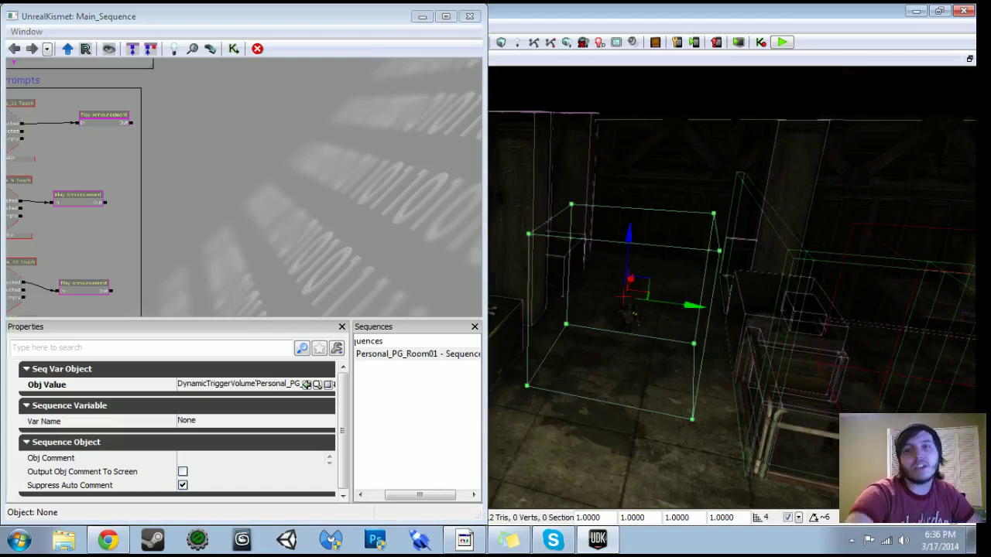
Save Room01 and open Personal_PG_MainWorld.udk from the Streamed Levels folder.
click(470, 17)
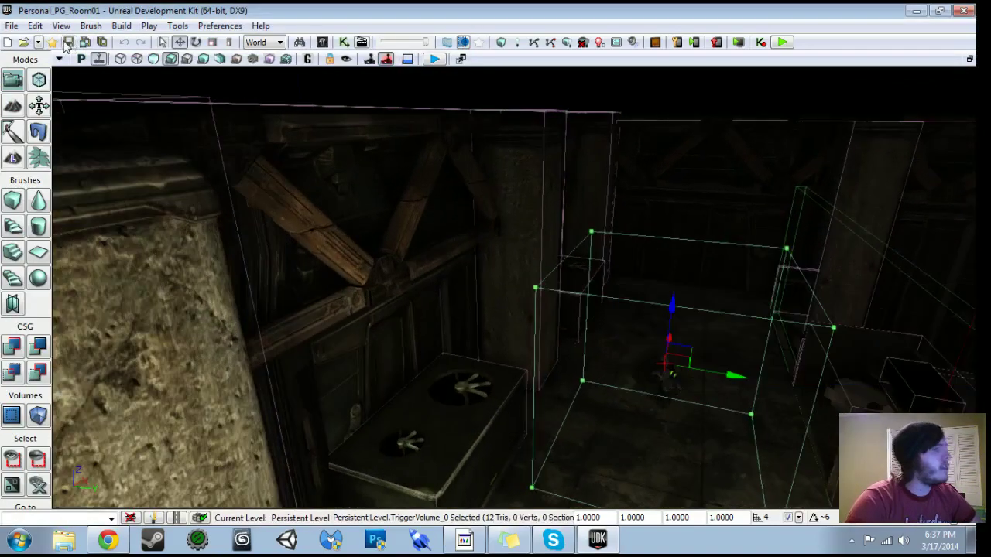
click(24, 42)
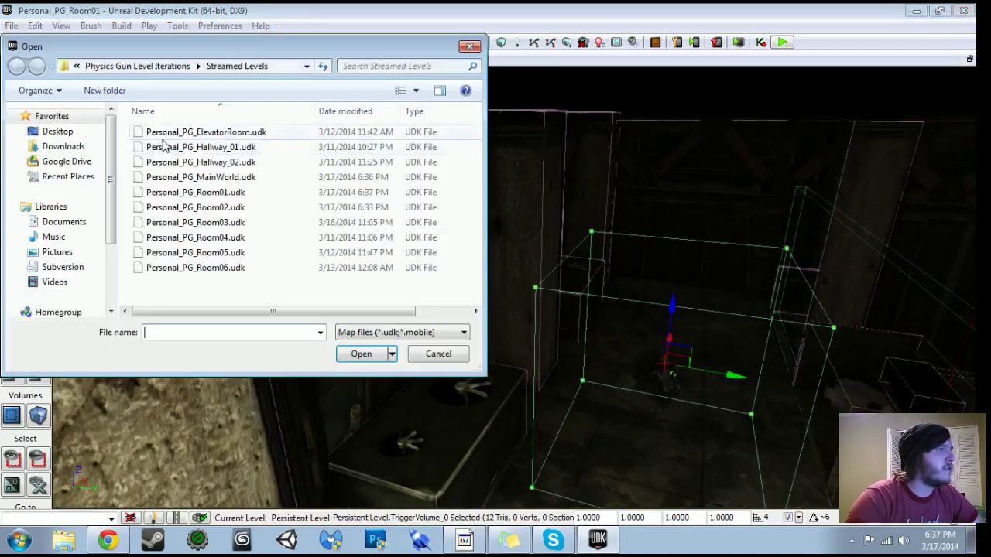
click(203, 178)
click(364, 355)
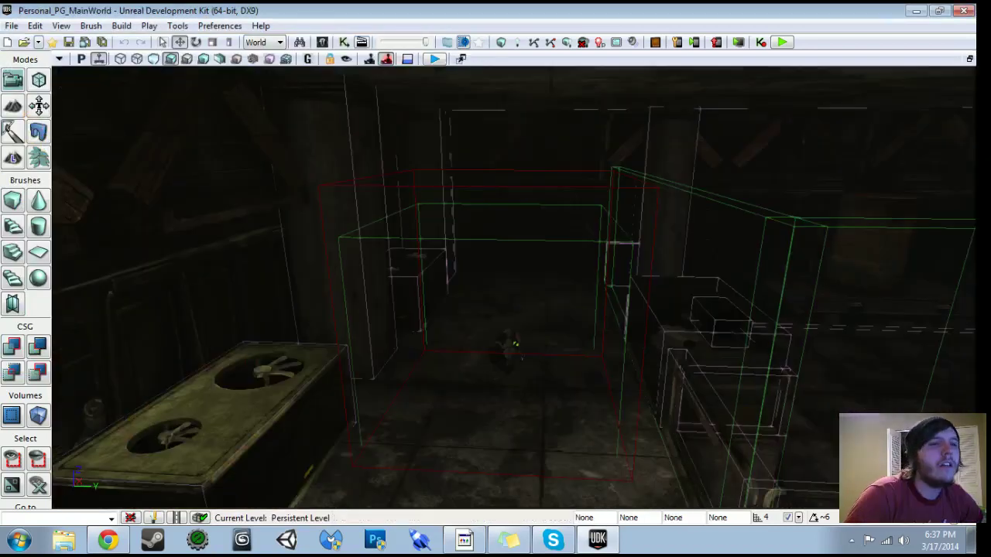
Open the PhysicsGun subsequence in the Kismet of Personal_PG_MainWorld.
right_drag(511, 310, 538, 309)
drag(514, 310, 510, 278)
click(343, 43)
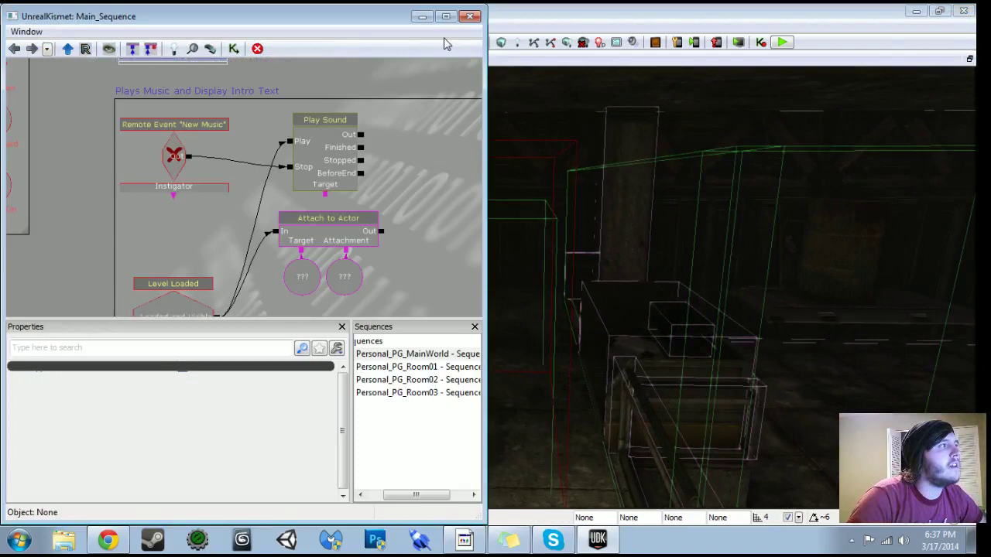
click(364, 160)
scroll(364, 158, down, 6)
scroll(279, 116, up, 4)
double_click(244, 121)
scroll(264, 178, up, 3)
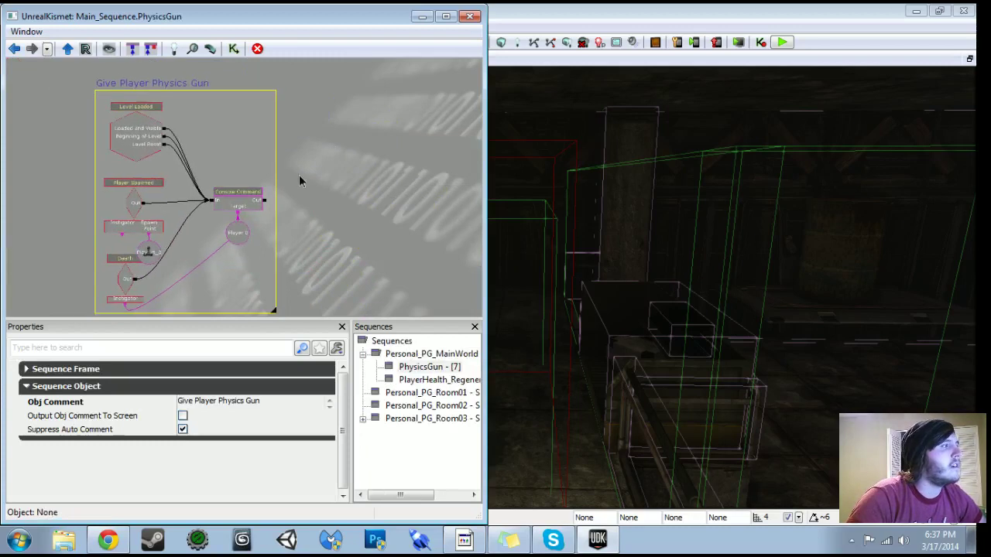
Cut the whole Give Player Physics Gun node group out of the PhysicsGun subsequence and close Kismet.
drag(298, 180, 325, 143)
click(119, 97)
drag(119, 97, 102, 138)
ctrl+alt+drag(161, 129, 354, 278)
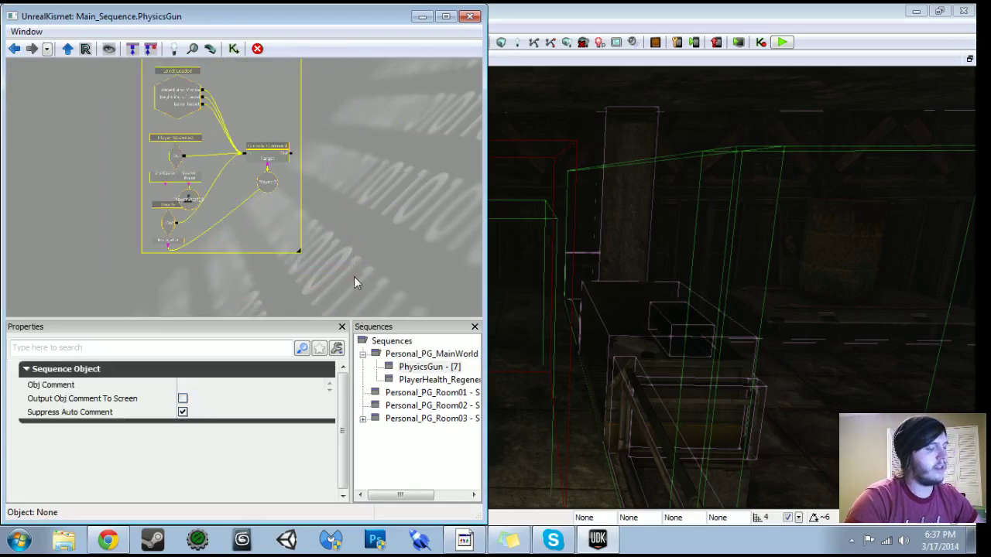
key(Delete)
click(470, 16)
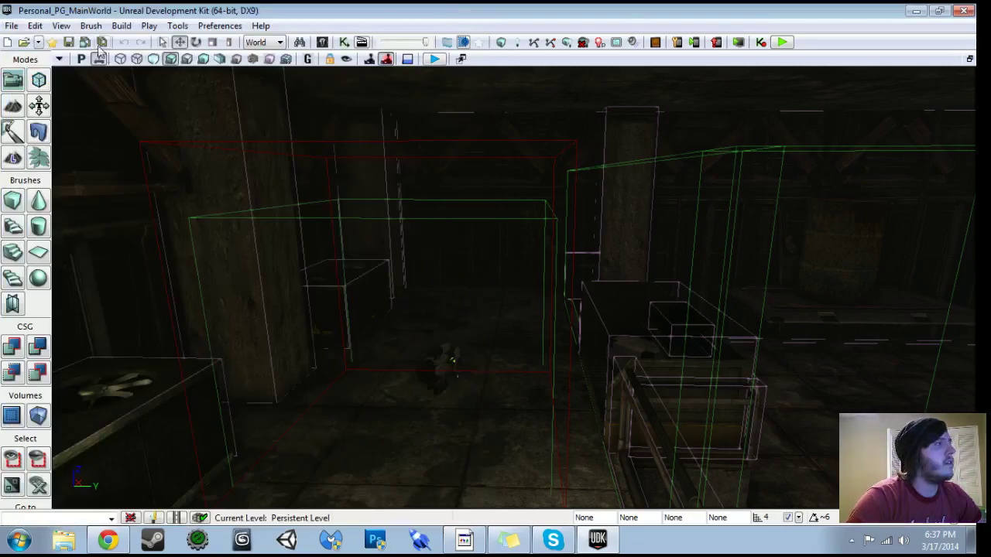
Open Personal_PG_Room01.udk from the Streamed Levels folder and bring up its Kismet in a maximized window.
click(24, 42)
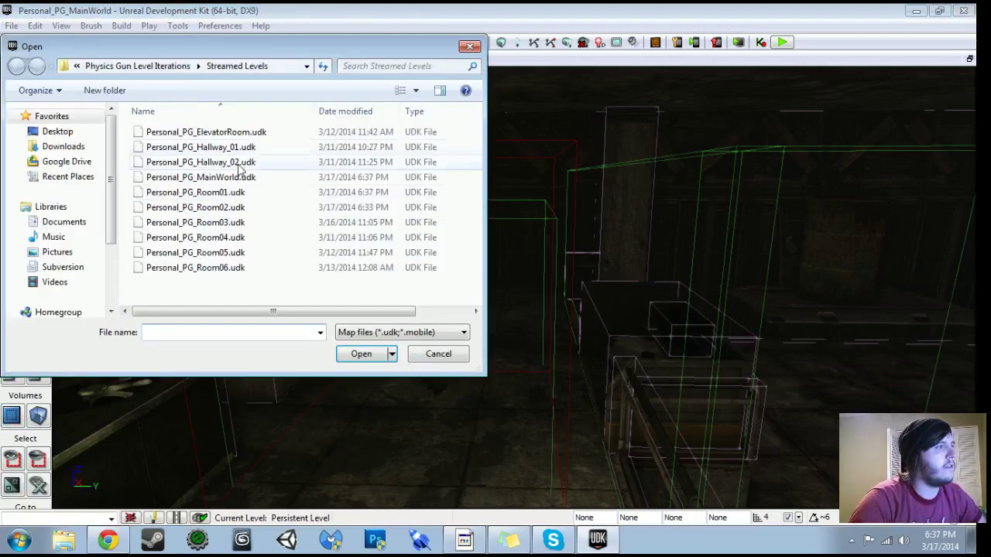
click(230, 193)
click(347, 353)
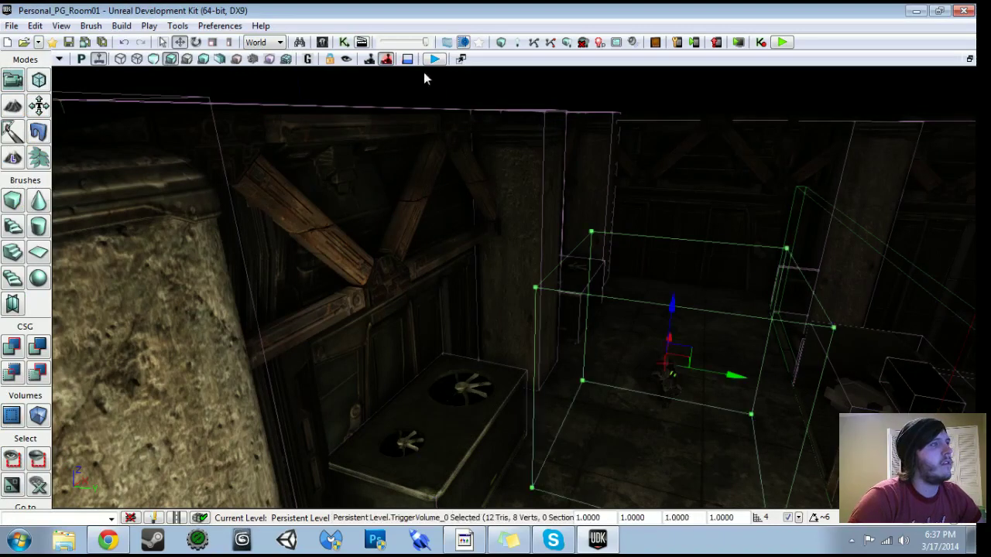
click(344, 43)
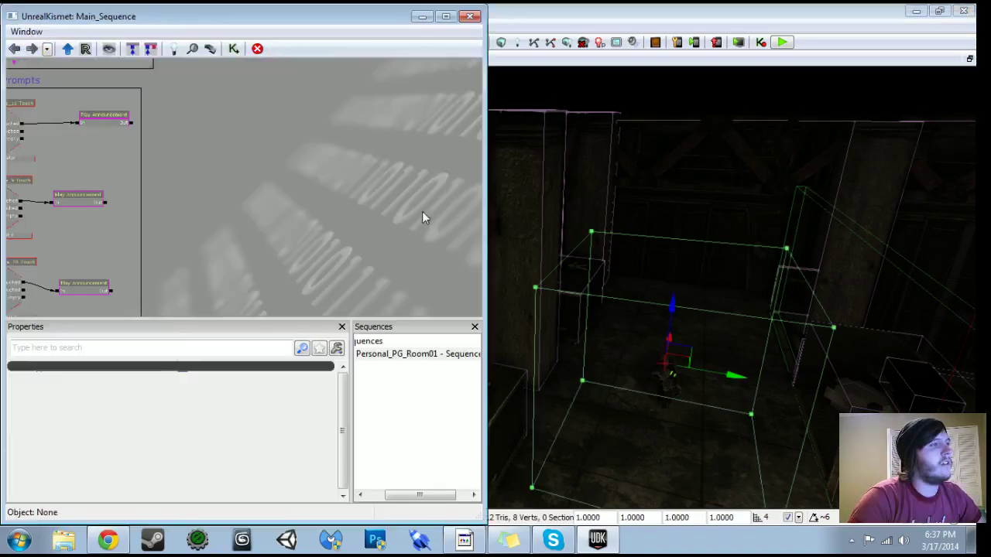
click(446, 15)
Add a Touch event for TriggerVolume_0 in the empty area below the prompts frame.
scroll(261, 196, down, 3)
drag(261, 196, 579, 111)
scroll(395, 117, up, 6)
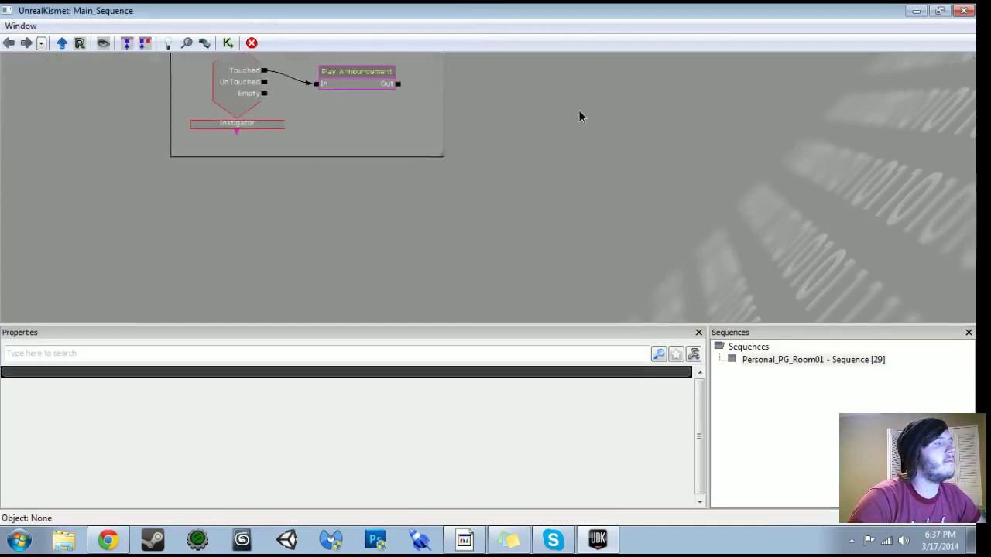
right_click(198, 203)
mouse_move(264, 331)
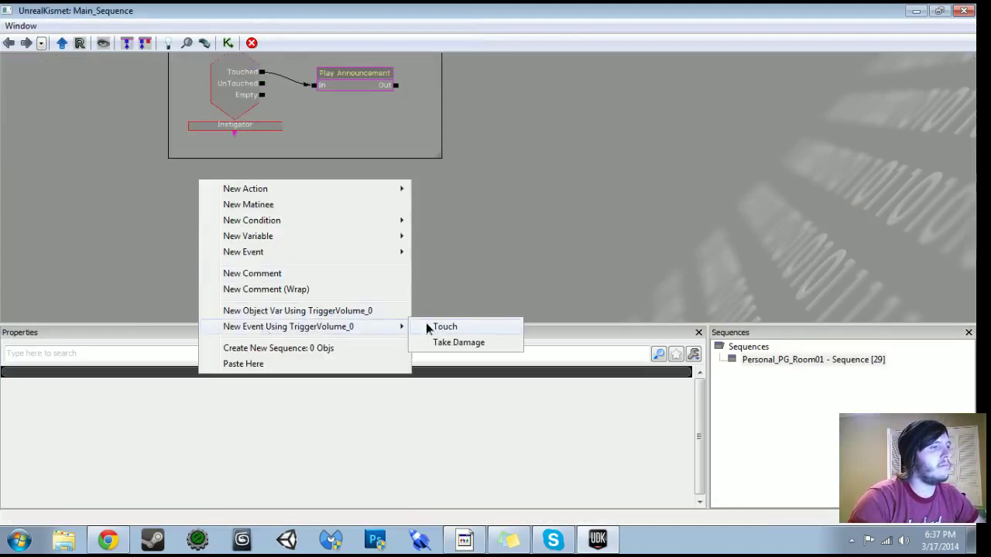
click(444, 326)
drag(423, 264, 429, 243)
drag(247, 216, 237, 279)
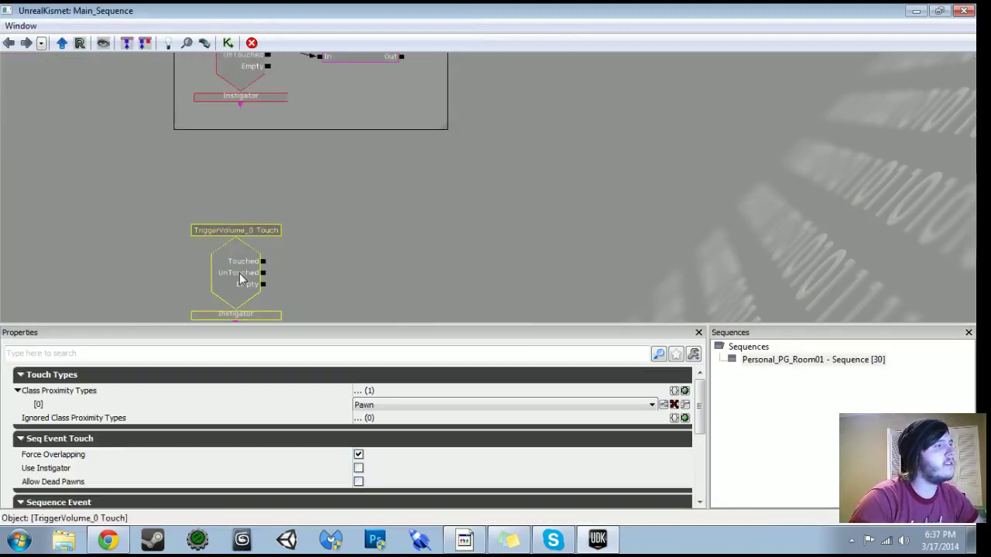
Paste the Give Player Physics Gun node group beside the trigger volume's touch event.
drag(378, 266, 326, 215)
click(325, 211)
key(ctrl+v)
scroll(286, 230, down, 3)
drag(221, 248, 232, 172)
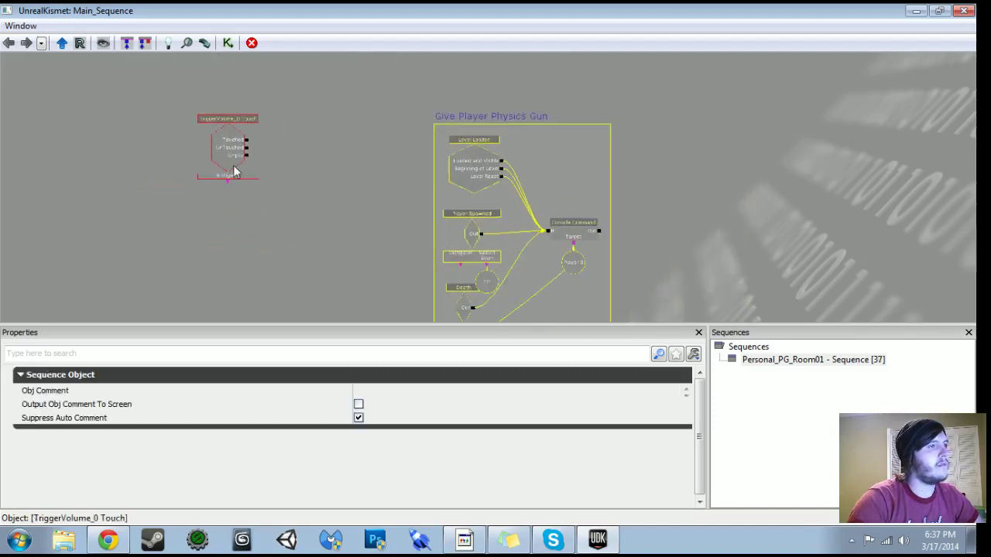
Disconnect and delete the Level Loaded event in the pasted Give Player Physics Gun group.
scroll(232, 171, up, 2)
click(476, 141)
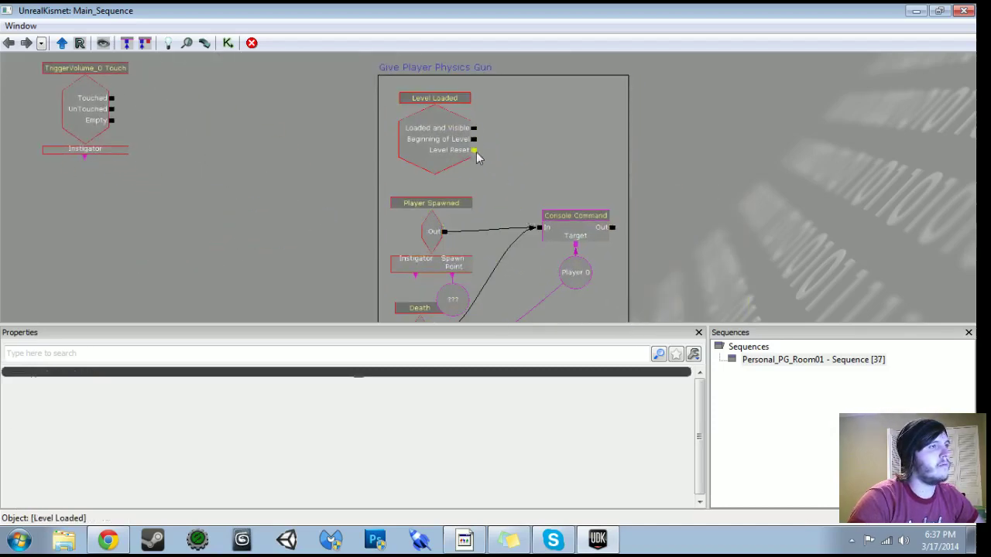
click(435, 145)
key(Delete)
drag(487, 189, 455, 140)
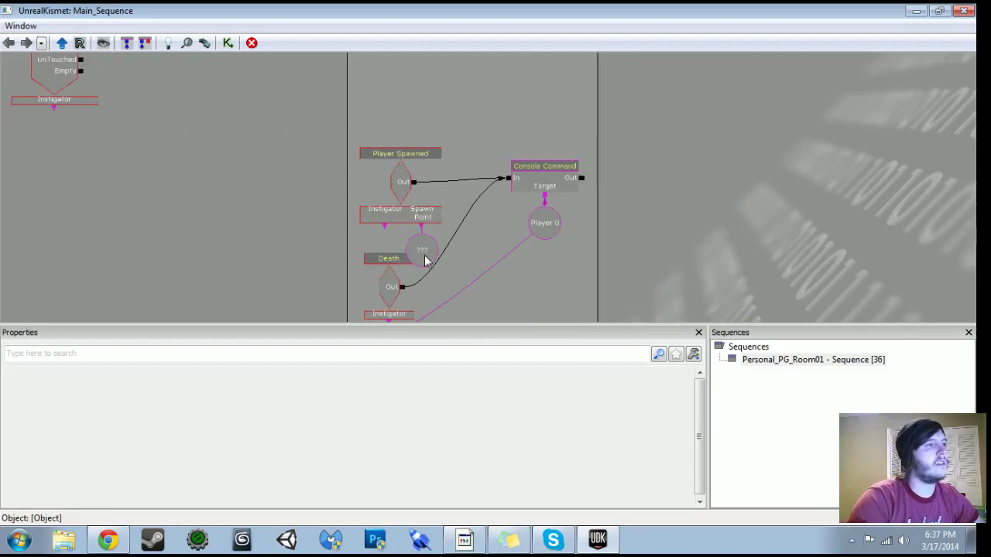
click(425, 261)
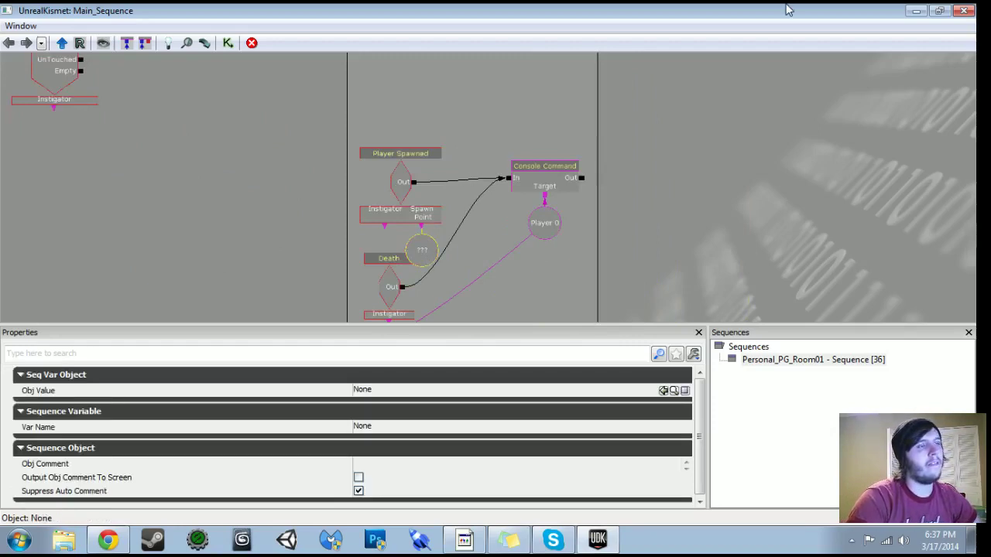
Duplicate the Console Command with its Player 0 variable and place the copy next to the TriggerVolume_0 Touch event.
click(553, 178)
ctrl+click(548, 222)
key(ctrl+c)
key(ctrl+v)
drag(489, 206, 285, 87)
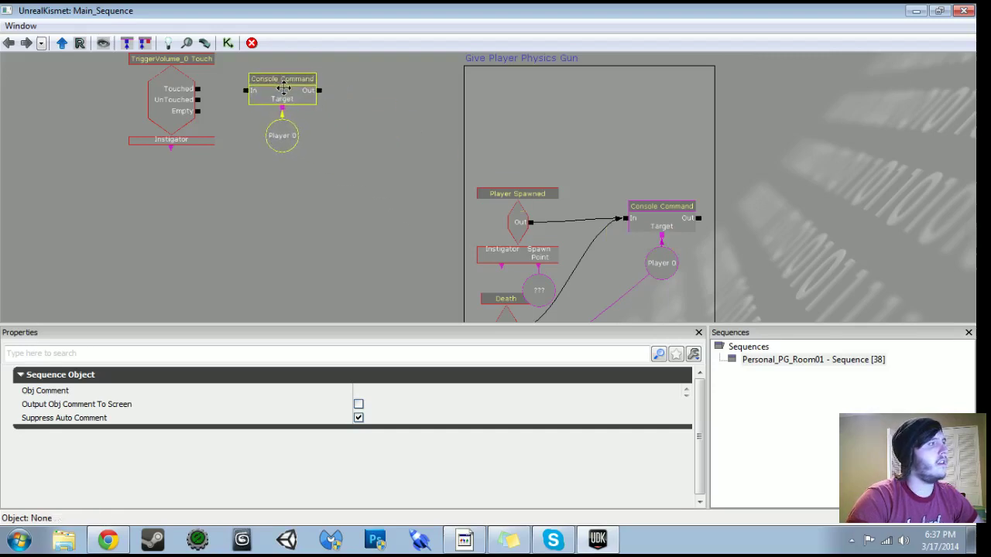
drag(410, 144, 334, 209)
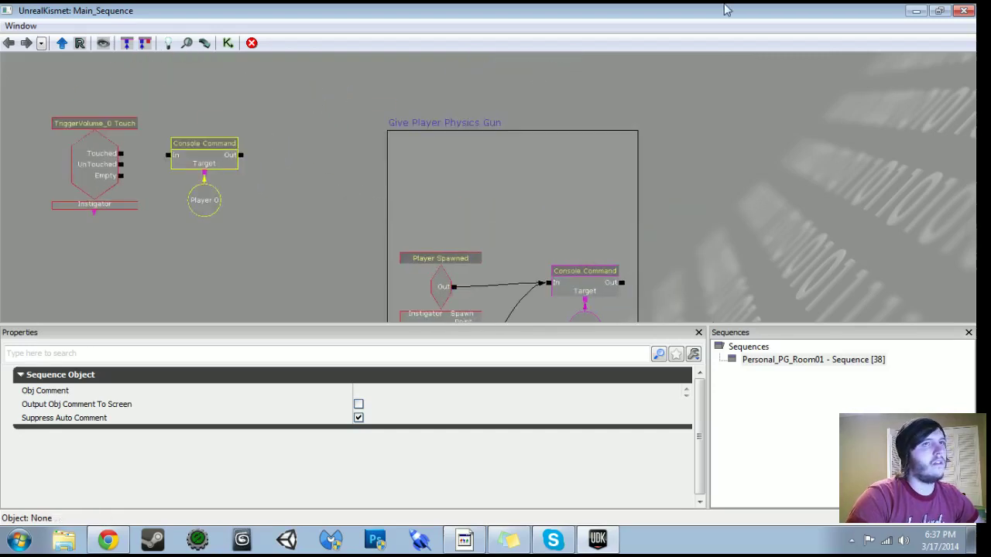
Select the link gun mesh in the level and move the copied Console Command and Player 0 further from the touch event.
double_click(900, 13)
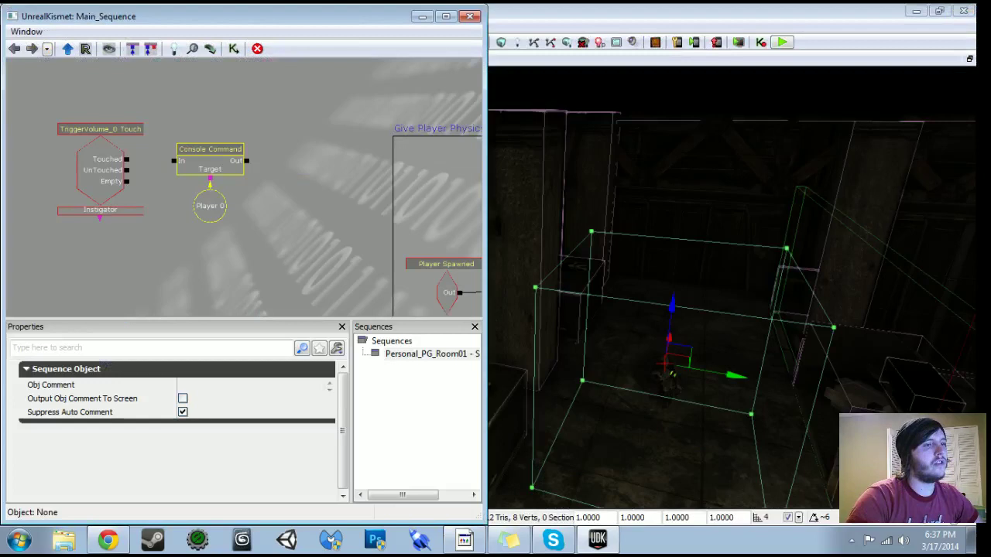
click(671, 375)
ctrl+alt+drag(177, 123, 248, 211)
ctrl+drag(193, 152, 284, 153)
Move the Give Player Physics Gun group clear of the touch event and the copied Console Command.
scroll(233, 161, down, 3)
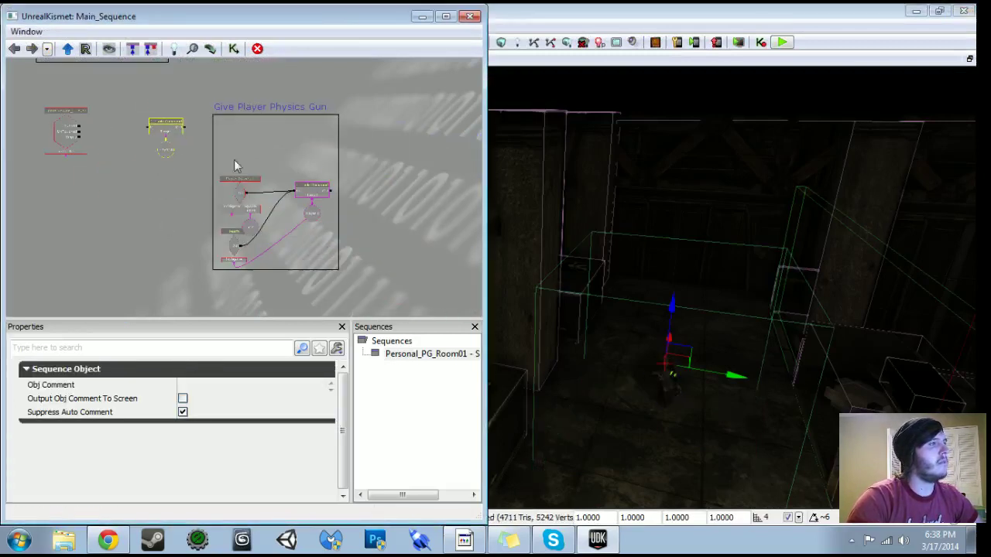
ctrl+alt+drag(432, 288, 433, 292)
ctrl+drag(306, 196, 289, 303)
scroll(290, 298, up, 2)
drag(233, 155, 418, 298)
scroll(287, 277, up, 2)
Add a Destroy action between the touch event and the Console Command, and trigger it from the Touched output.
right_click(265, 192)
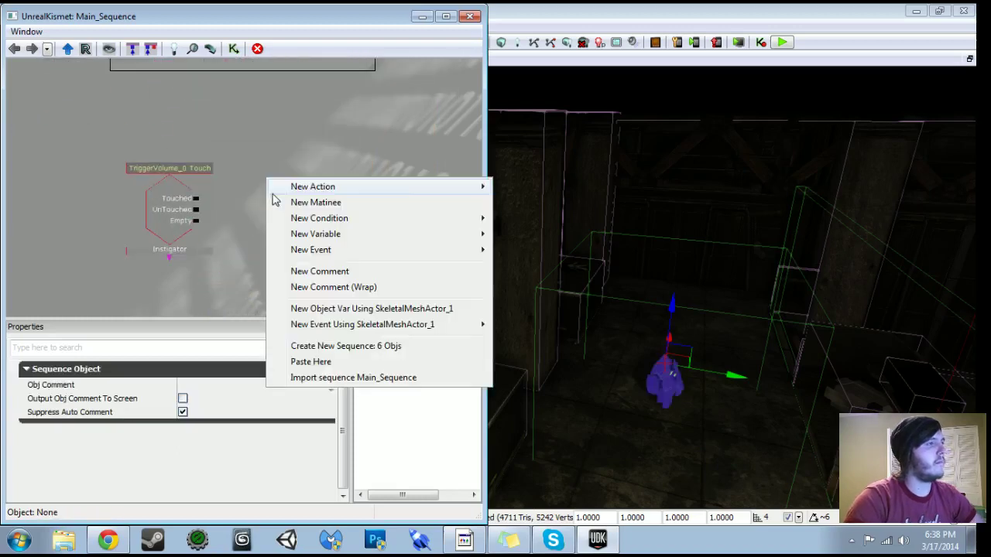
mouse_move(285, 193)
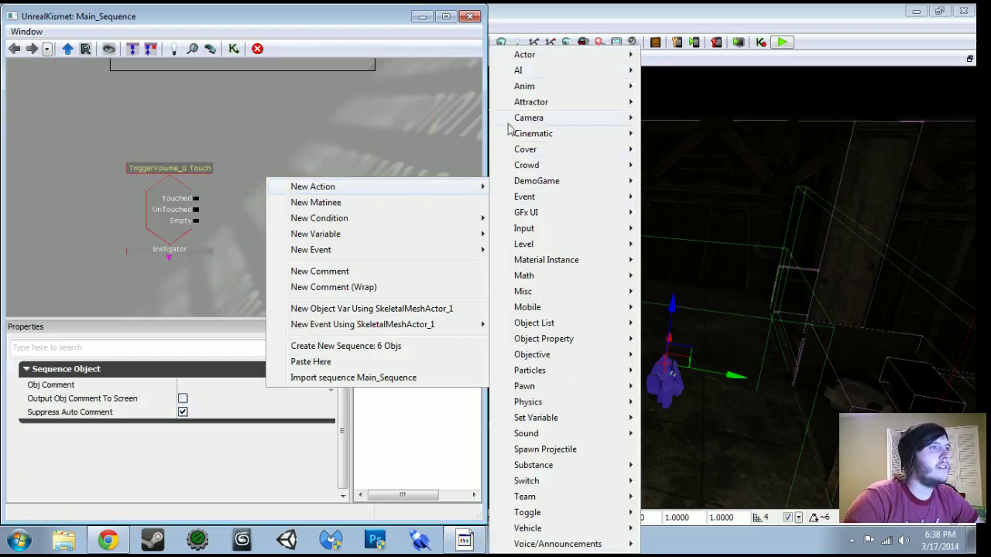
mouse_move(513, 56)
click(714, 136)
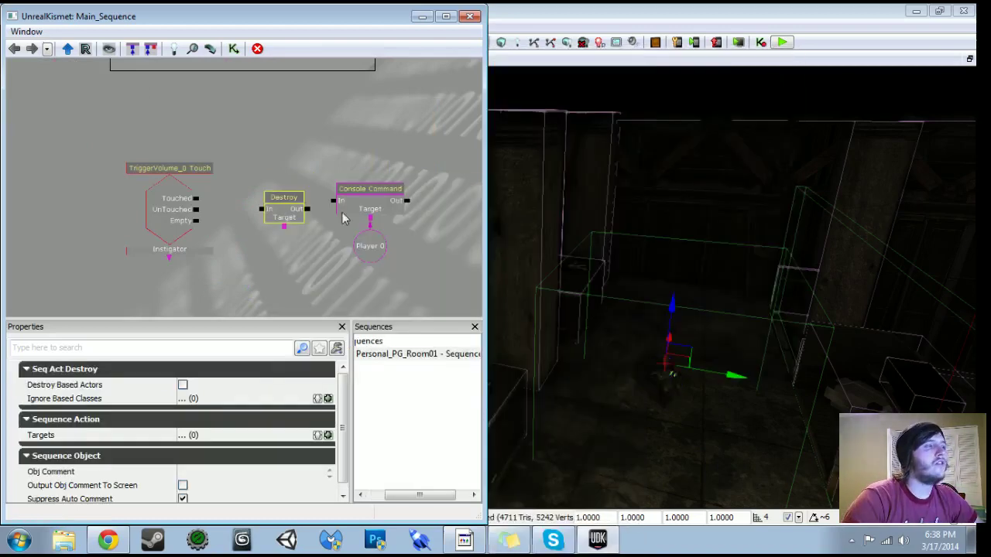
drag(195, 198, 261, 210)
click(276, 220)
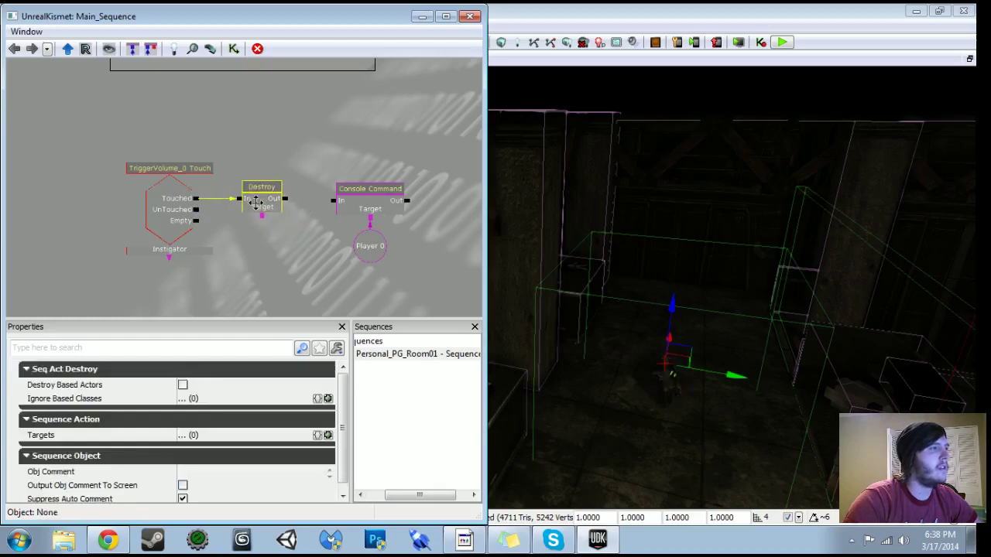
Set the selected link gun mesh, SkeletalMeshActor_1, as the Destroy action's target.
right_click(262, 222)
click(277, 223)
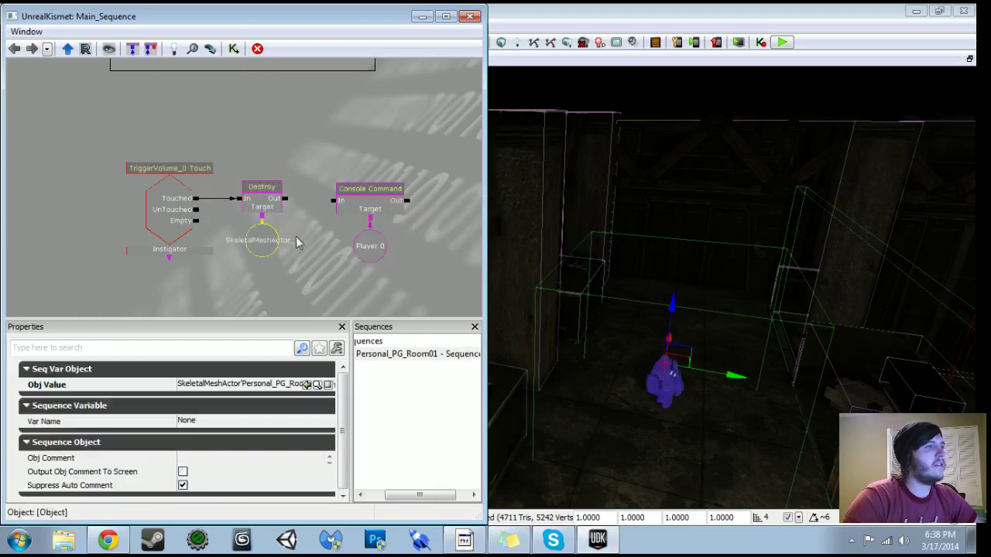
drag(277, 269, 229, 223)
Play the level from the floor near the link gun to test the pickup, and exit the preview.
right_drag(712, 374, 694, 416)
right_click(629, 456)
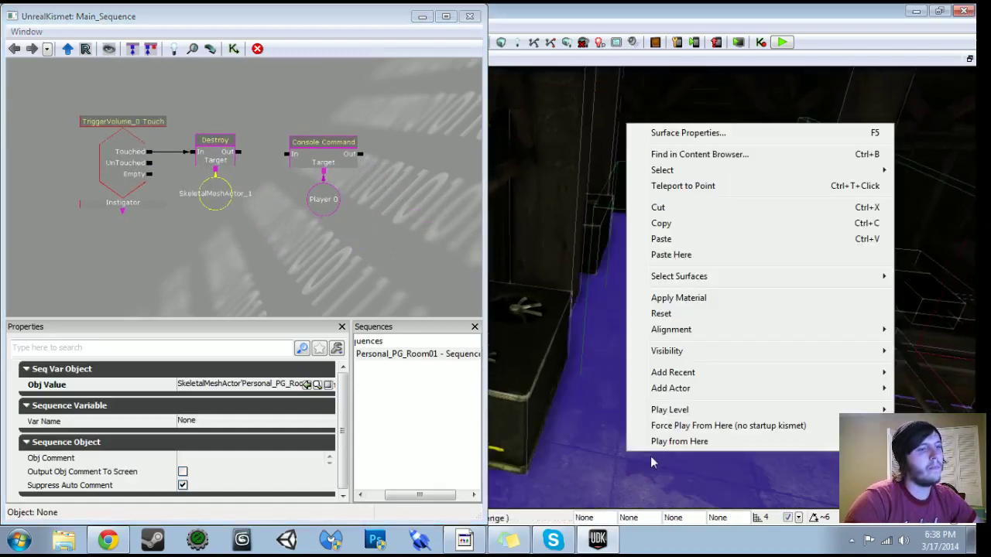
click(679, 442)
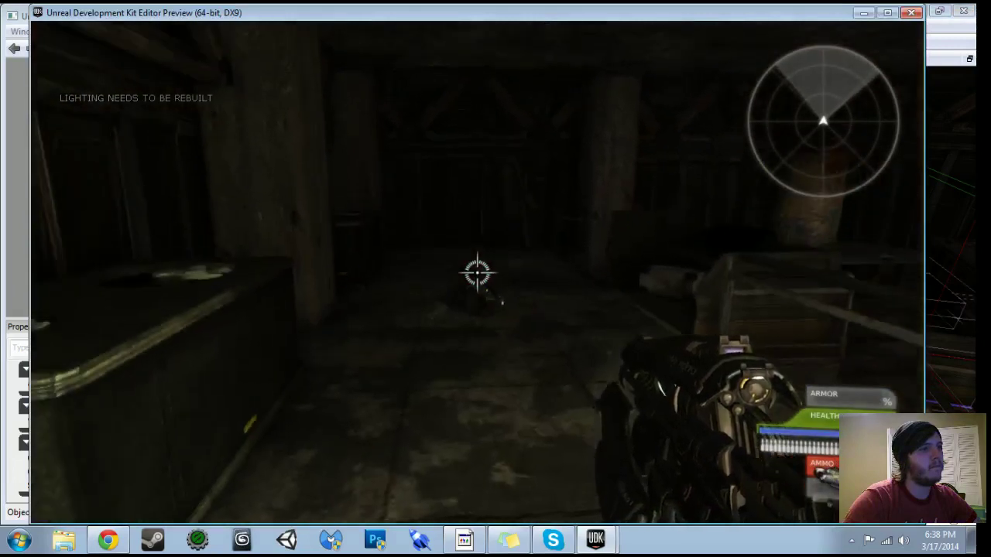
key(Escape)
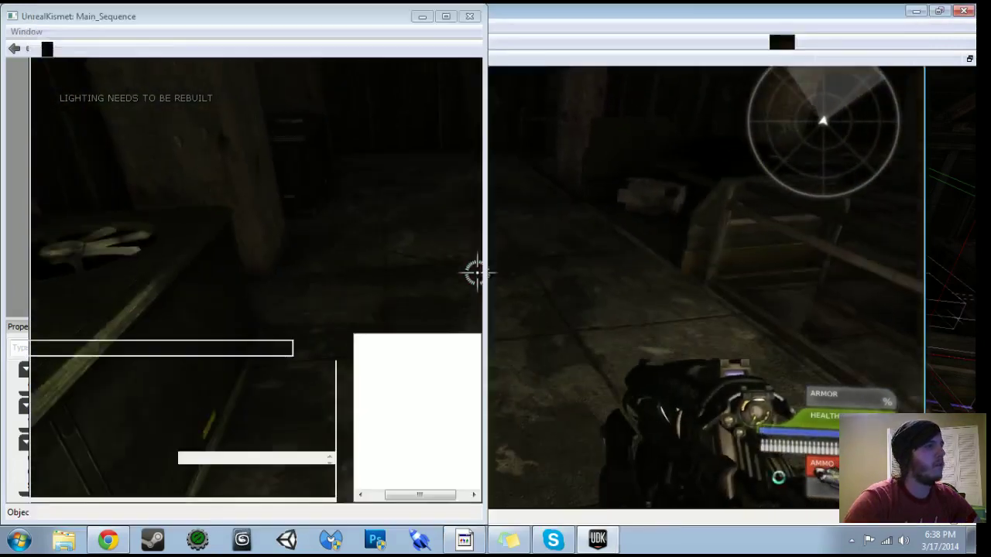
Connect the Destroy action's output to the copied Console Command's input and minimize Kismet.
drag(239, 152, 324, 155)
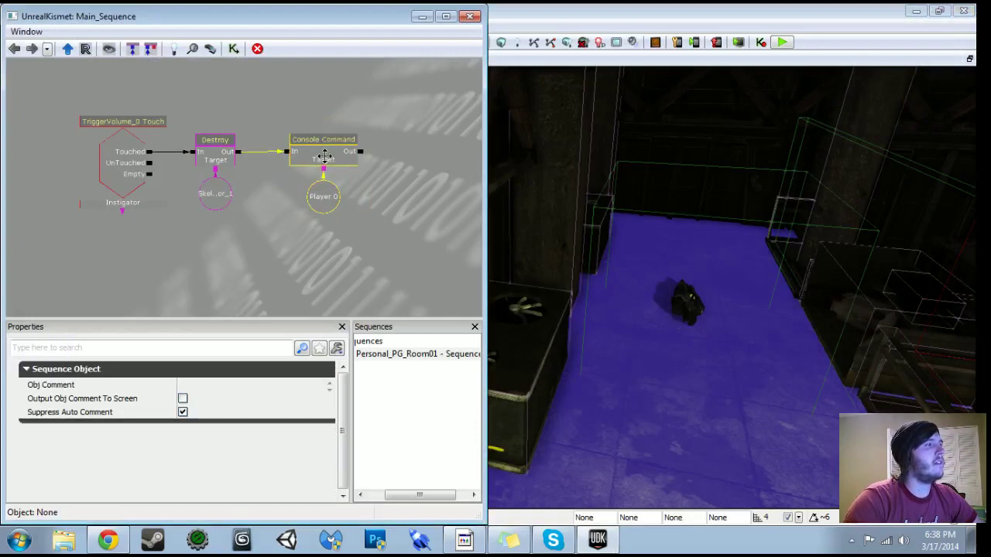
scroll(341, 171, down, 4)
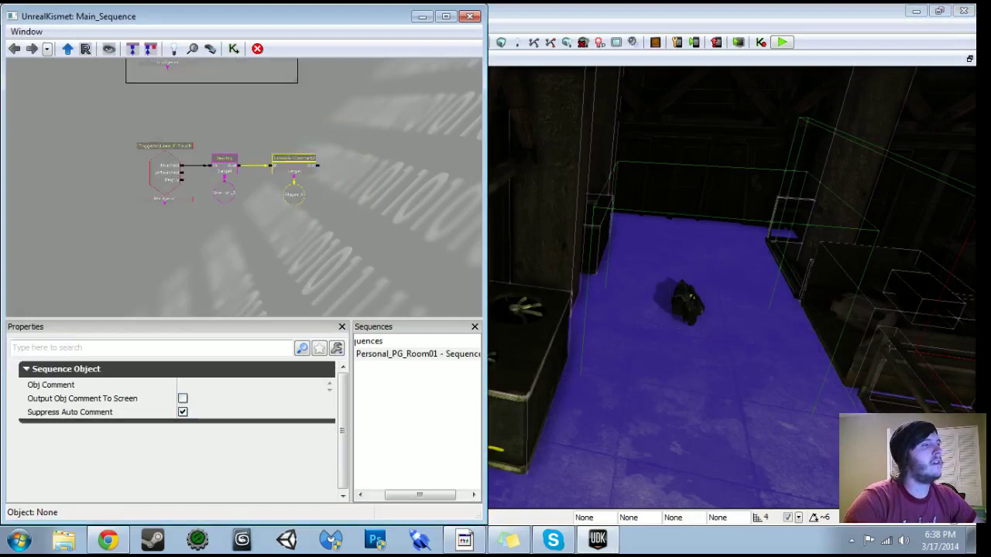
drag(372, 205, 376, 279)
click(422, 17)
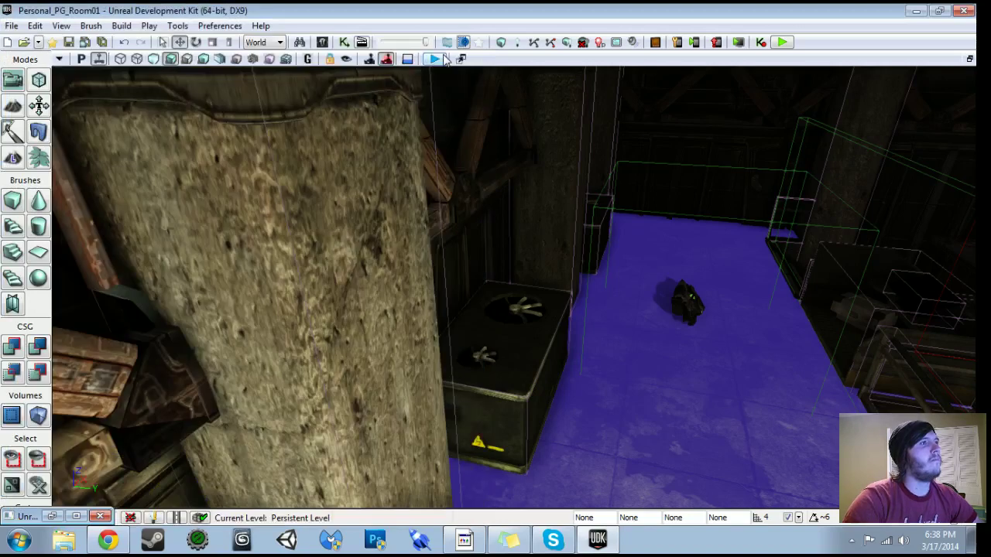
Check the list of levels loaded with Room01 and look over the room around the link gun.
click(323, 45)
click(413, 46)
click(452, 64)
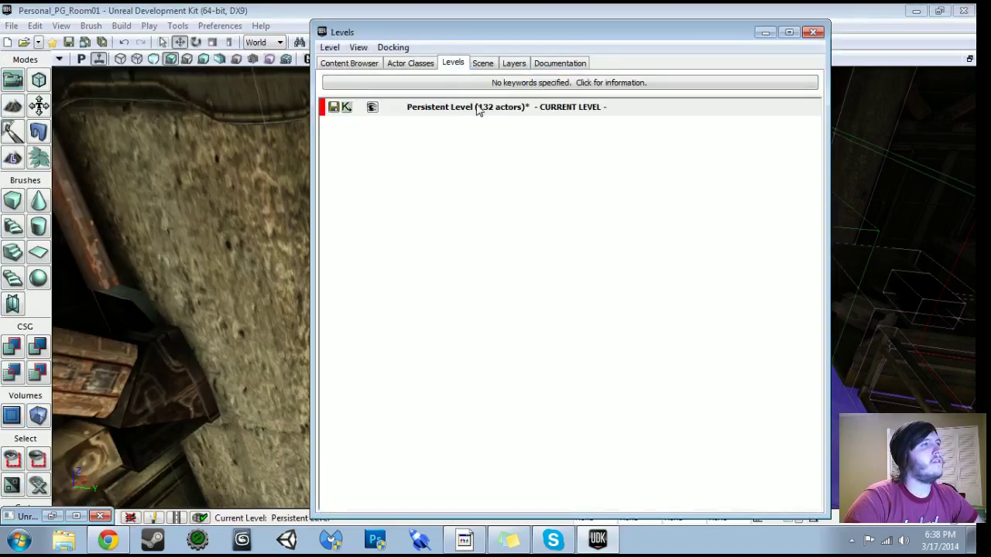
click(811, 33)
right_drag(763, 97, 818, 84)
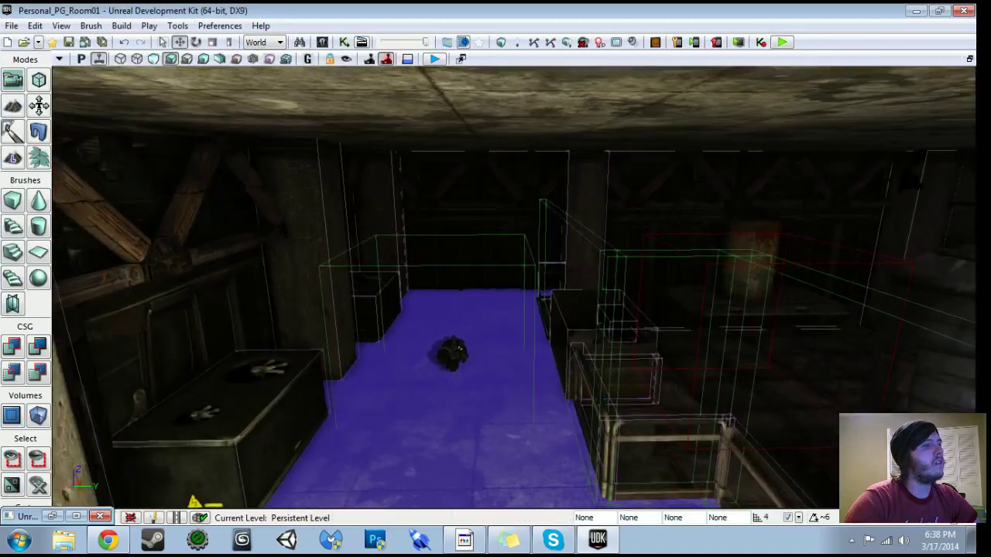
Open Personal_PG_MainWorld.udk from the Streamed Levels folder.
click(24, 42)
click(211, 177)
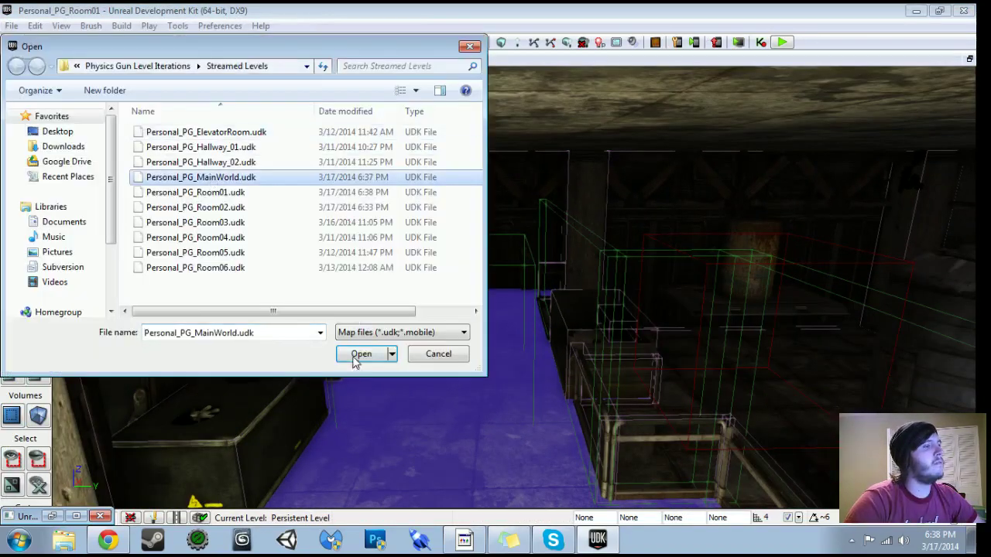
click(361, 353)
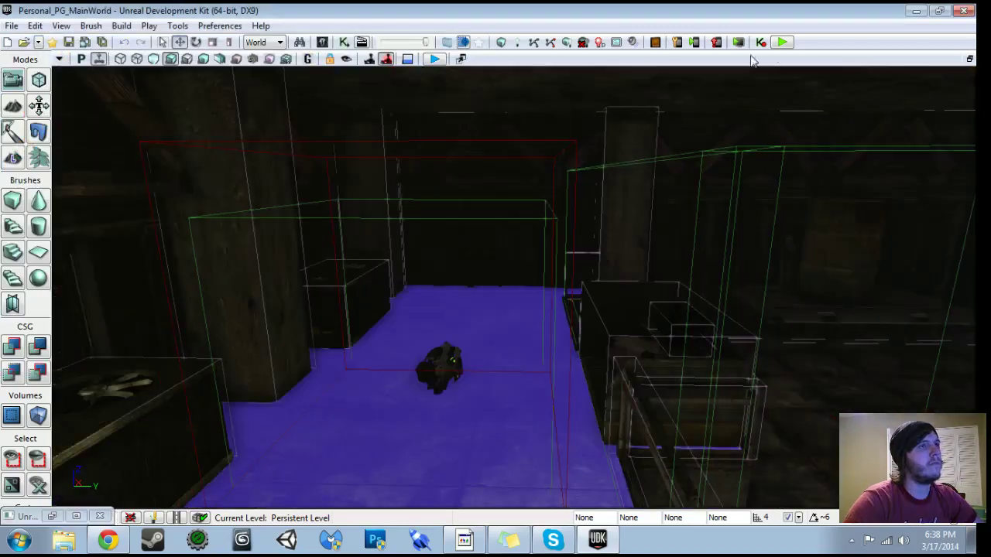
Play-test the main world to check the link gun pickup, and exit the preview.
click(784, 42)
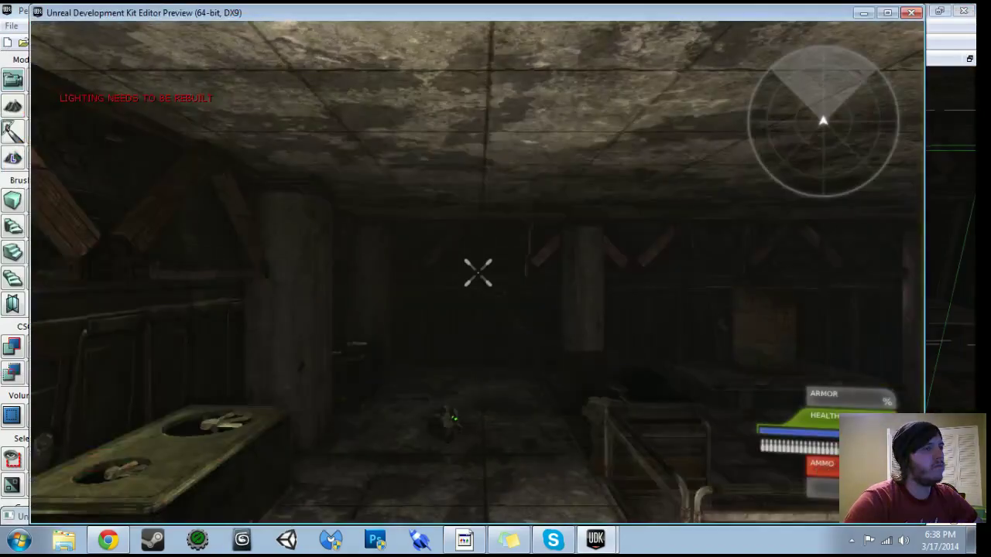
key(w)
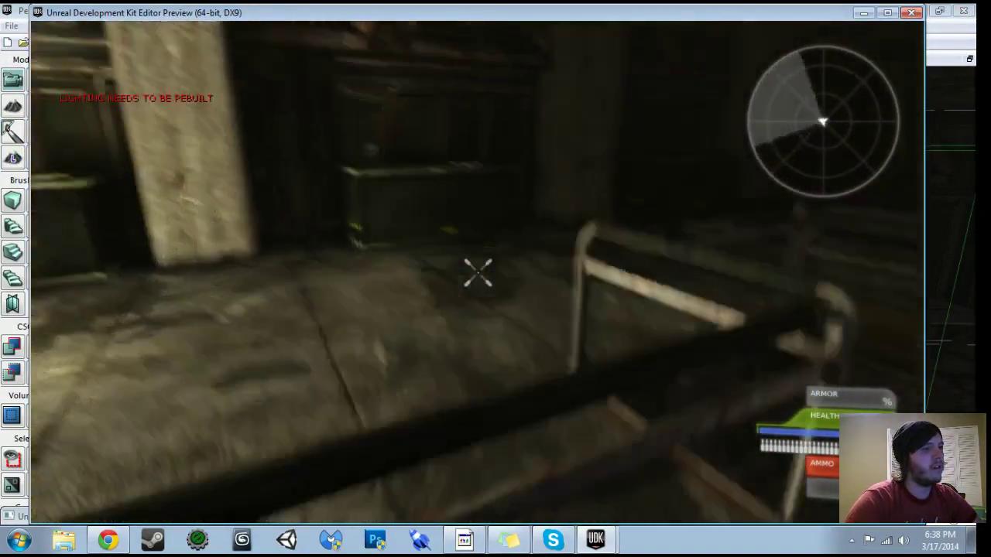
key(Escape)
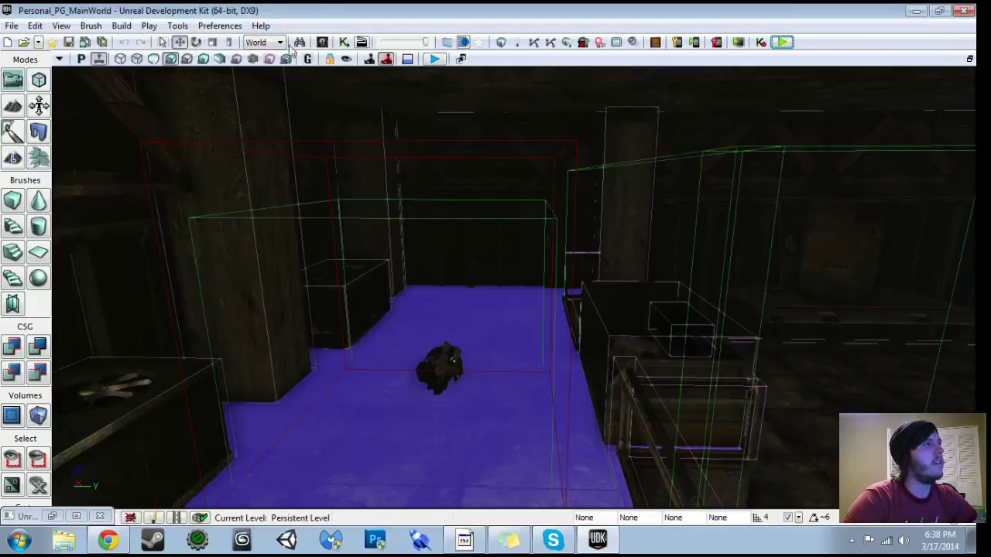
Check the PhysicsGun subsequence in the main world's Kismet and delete it from the main sequence.
click(344, 43)
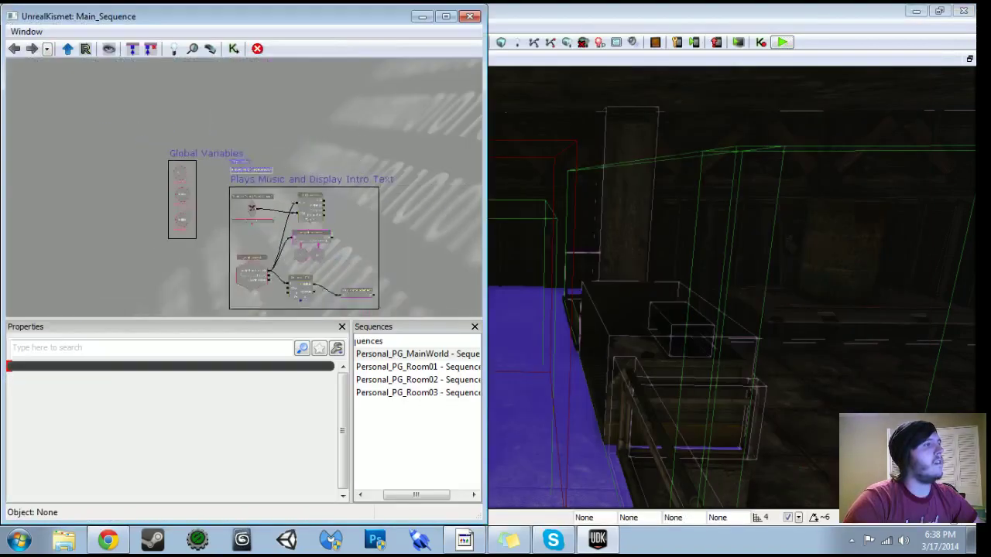
double_click(252, 151)
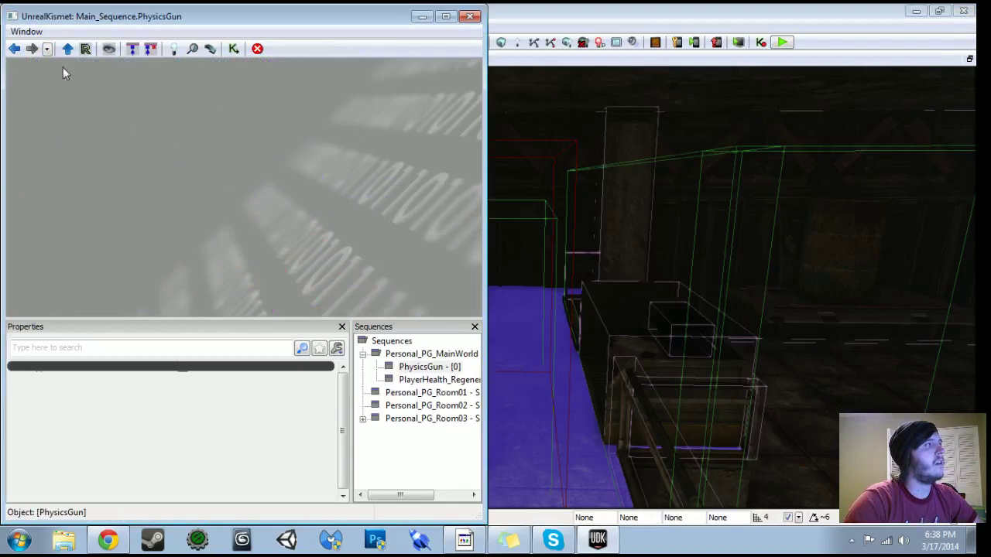
click(67, 48)
key(Delete)
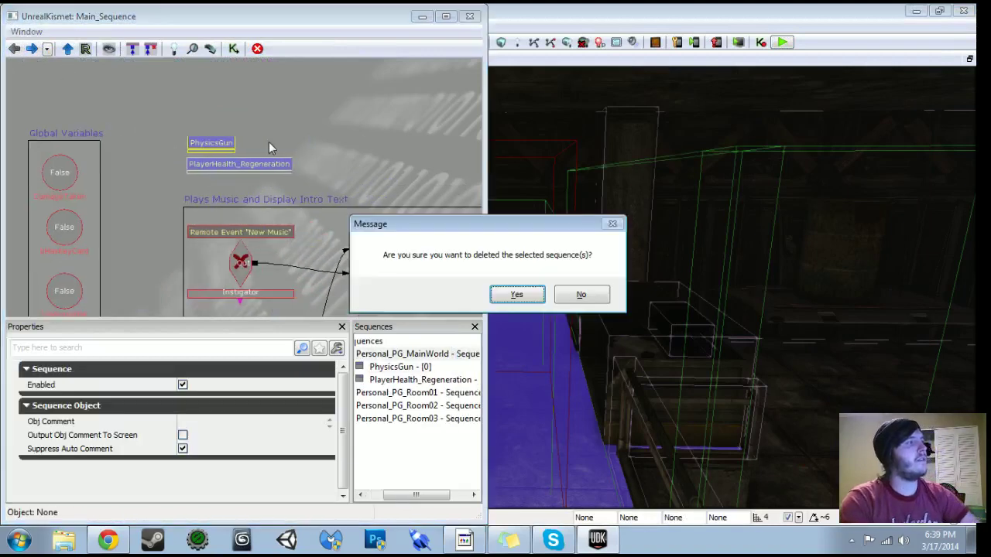
click(515, 294)
Inspect the Target variable of the Attach to Actor action, minimize Kismet and save the main world.
drag(341, 164, 357, 124)
drag(362, 293, 280, 158)
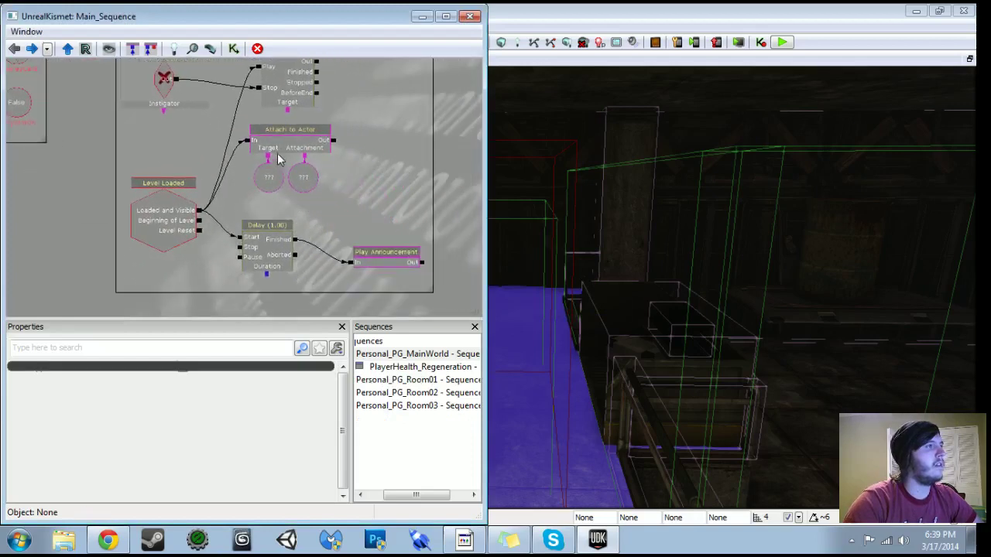
click(281, 149)
drag(343, 201, 273, 183)
scroll(372, 237, up, 3)
click(197, 176)
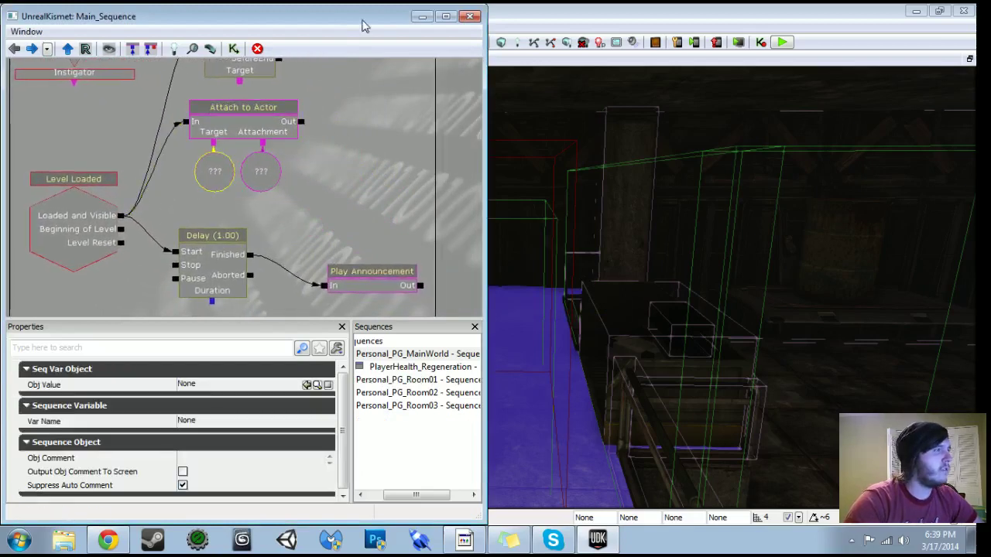
click(422, 17)
key(ctrl+s)
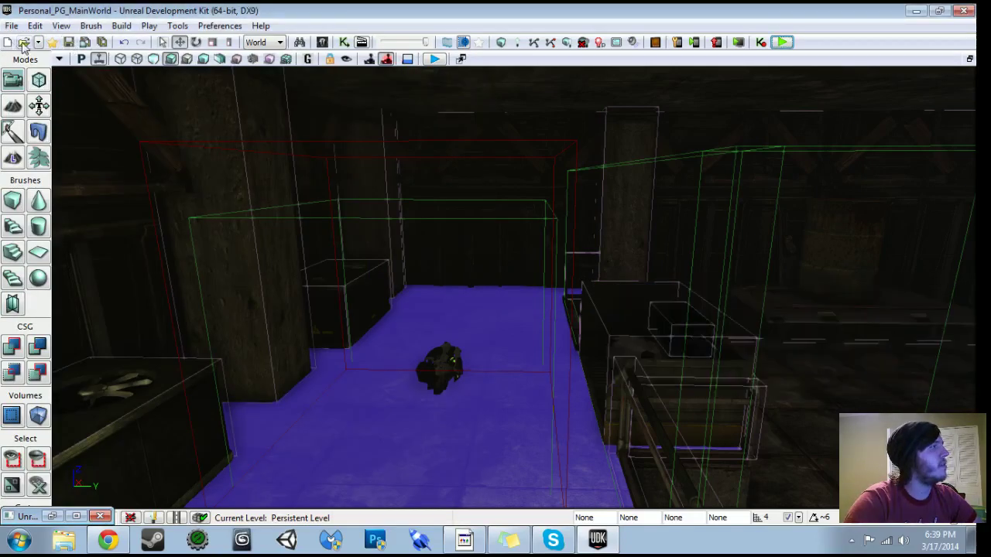
Open Personal_PhysicsGun_Fix_56.udk from the Physics Gun Level Iterations folder.
key(ctrl+o)
click(287, 241)
click(175, 68)
click(212, 194)
scroll(232, 221, down, 14)
scroll(258, 268, down, 3)
click(261, 238)
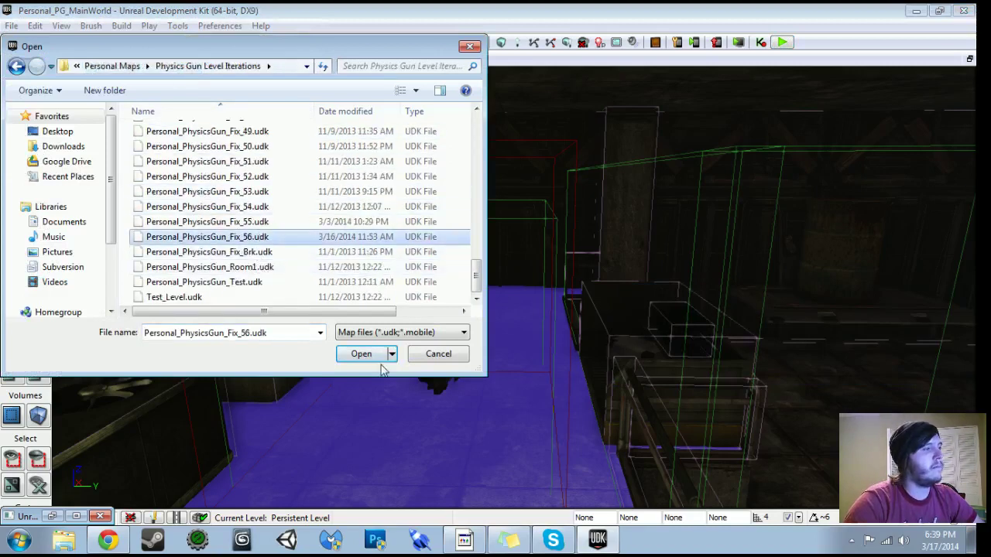
click(367, 354)
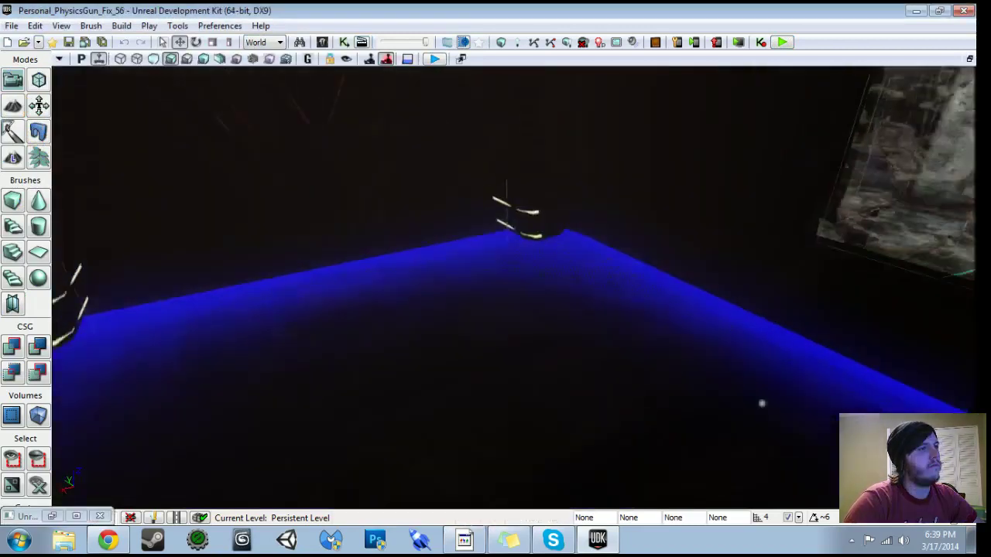
Open Kismet for this map and look over the subsequences in its main sequence.
right_drag(761, 403, 708, 349)
click(347, 43)
drag(272, 148, 292, 407)
scroll(271, 205, up, 8)
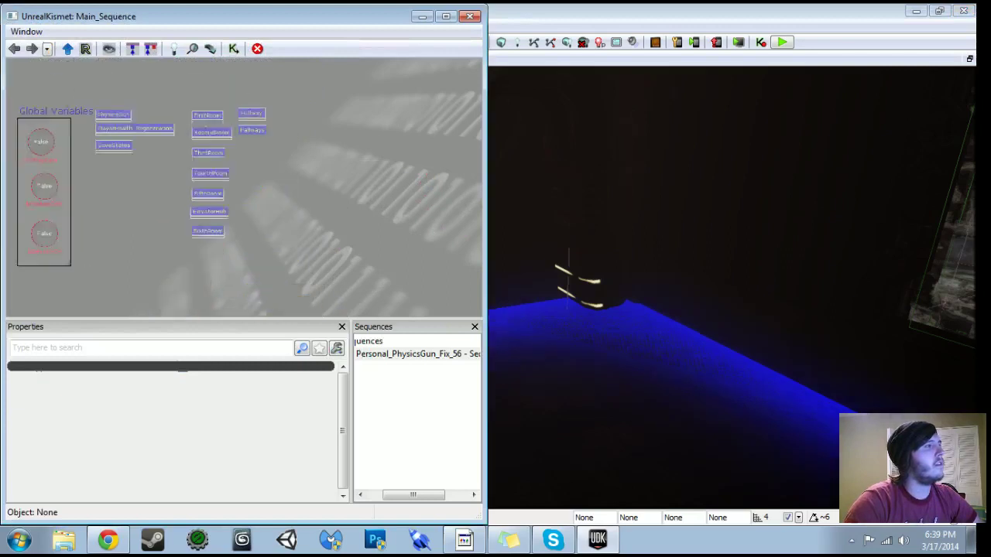
drag(275, 213, 352, 319)
drag(128, 199, 355, 195)
scroll(355, 195, down, 7)
scroll(355, 195, down, 4)
drag(341, 267, 268, 495)
scroll(259, 130, up, 8)
Open the FirstRoom subsequence and check the Attachment and Target variables of its Attach to Actor action.
double_click(272, 86)
scroll(283, 194, down, 5)
scroll(244, 190, down, 6)
drag(244, 190, 218, 274)
scroll(244, 188, up, 4)
scroll(240, 116, up, 5)
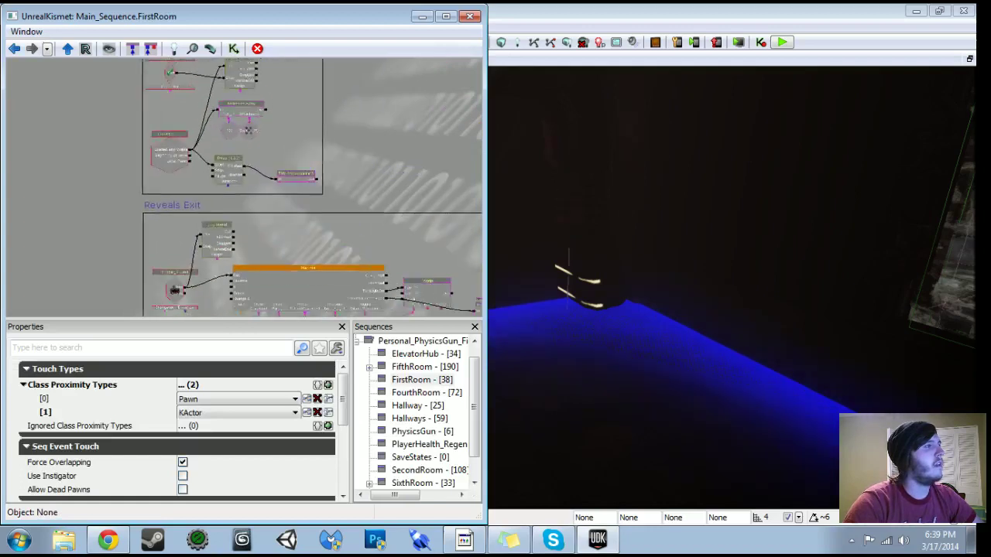
click(265, 181)
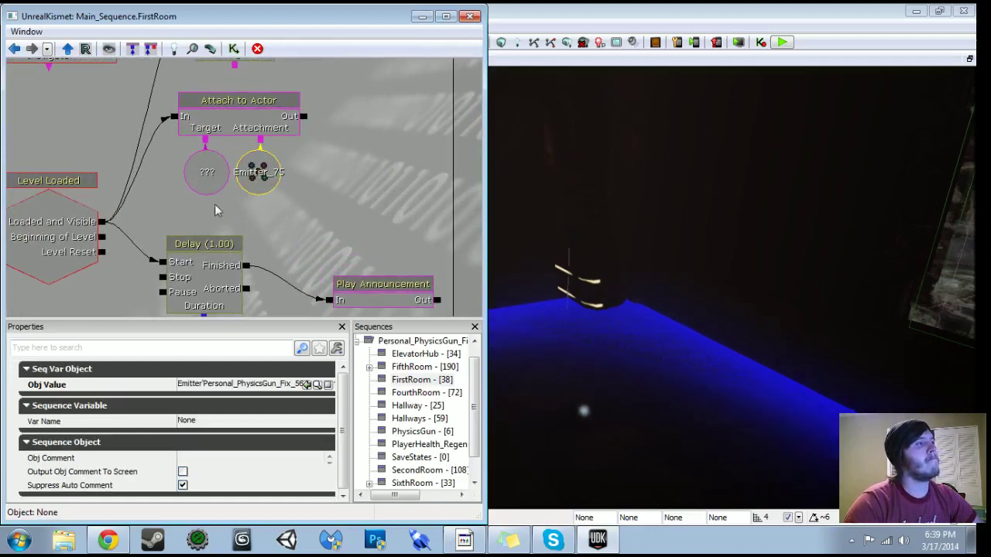
click(205, 175)
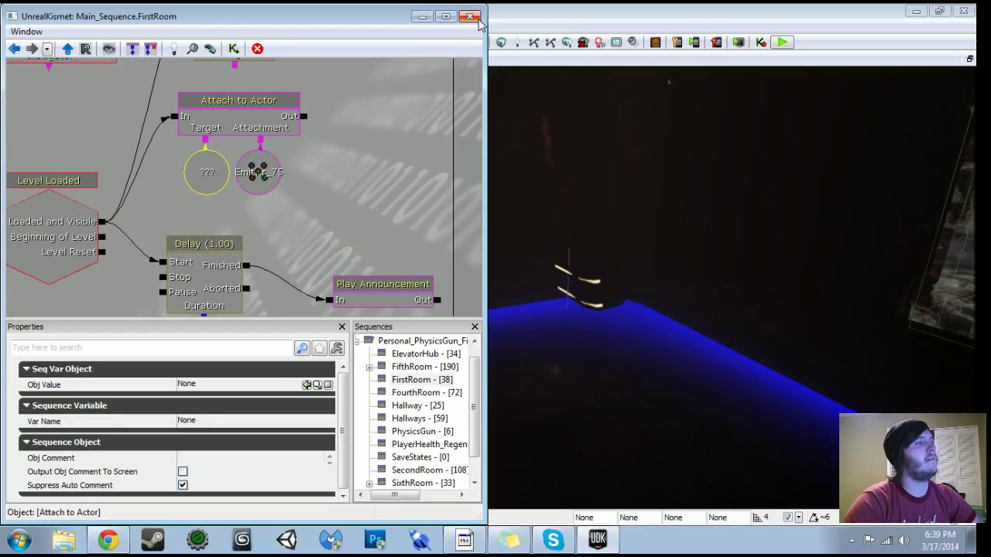
Close Kismet and open Personal_PG_MainWorld.udk from the Streamed Levels folder.
click(471, 17)
key(ctrl+o)
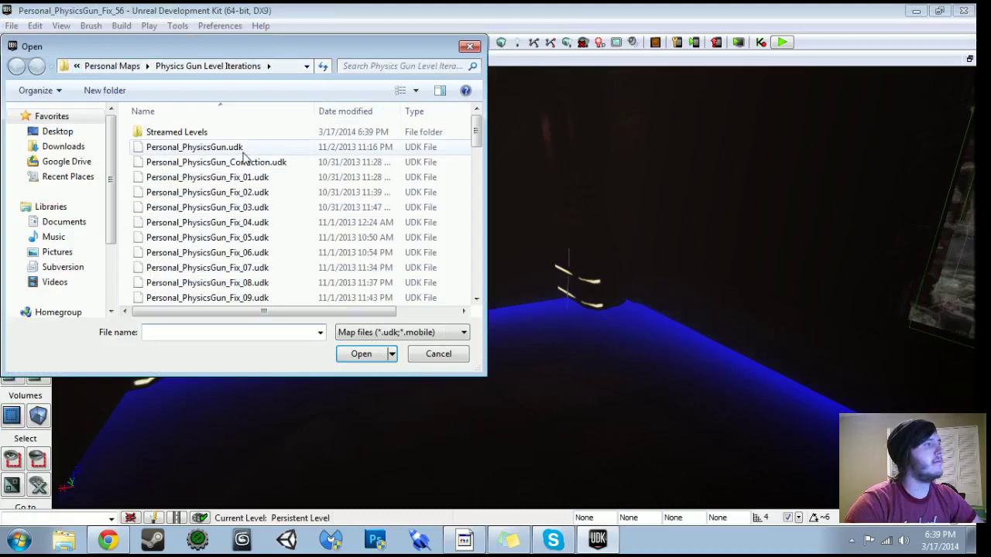
double_click(193, 133)
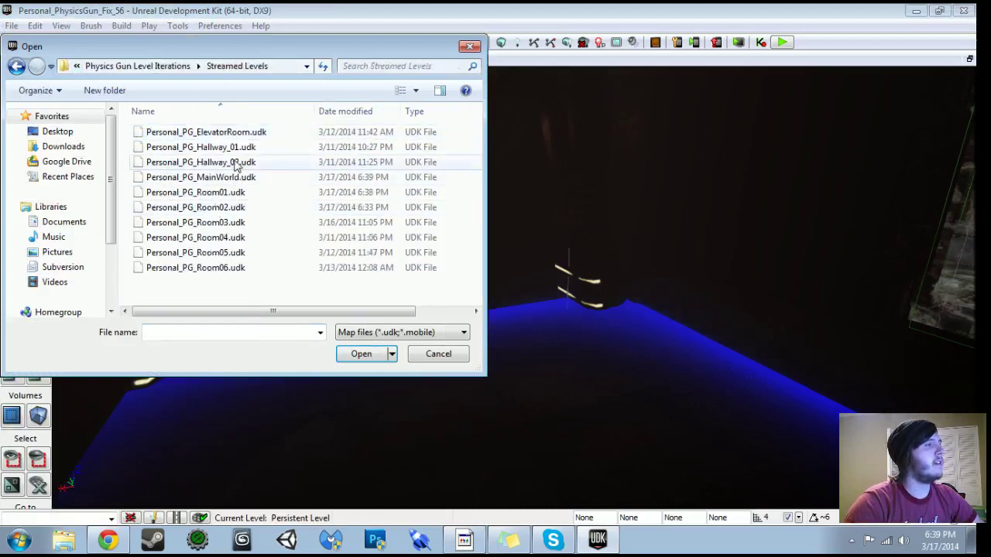
click(238, 180)
click(361, 354)
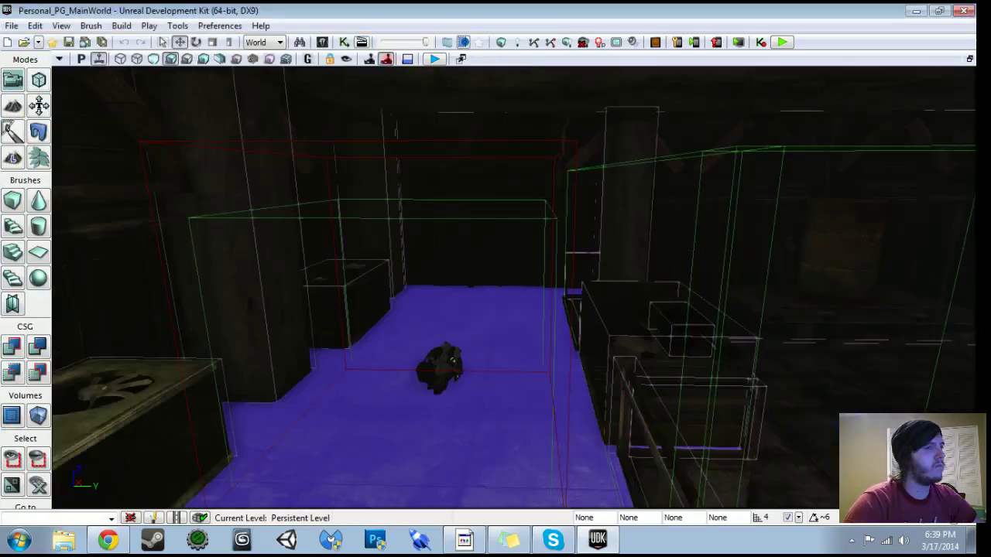
Check the Attach to Actor variables in the main world's Kismet and locate the emitter beside the pillar base in Room01.
mouse_move(495, 286)
mouse_down()
mouse_move(496, 341)
mouse_move(496, 298)
mouse_up()
right_drag(496, 298, 534, 298)
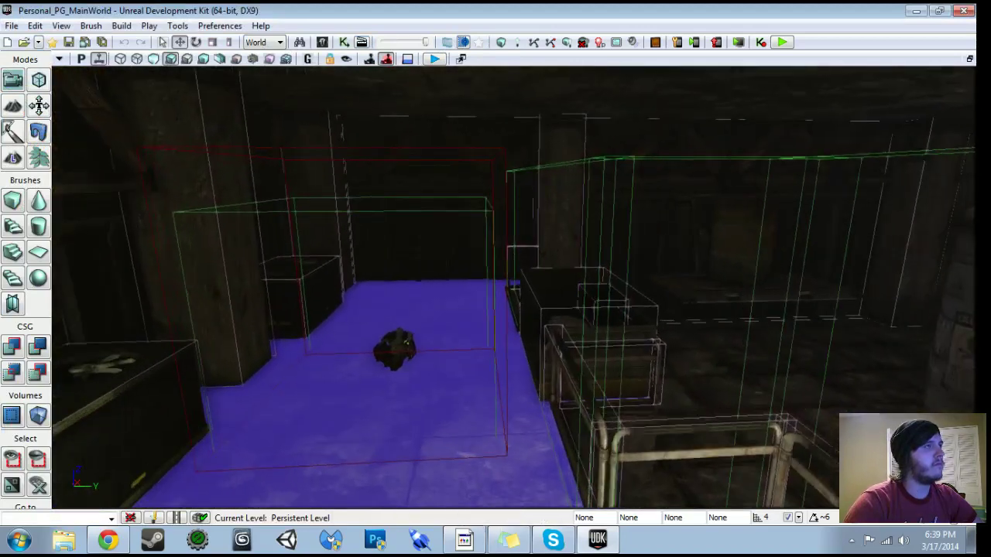
click(343, 42)
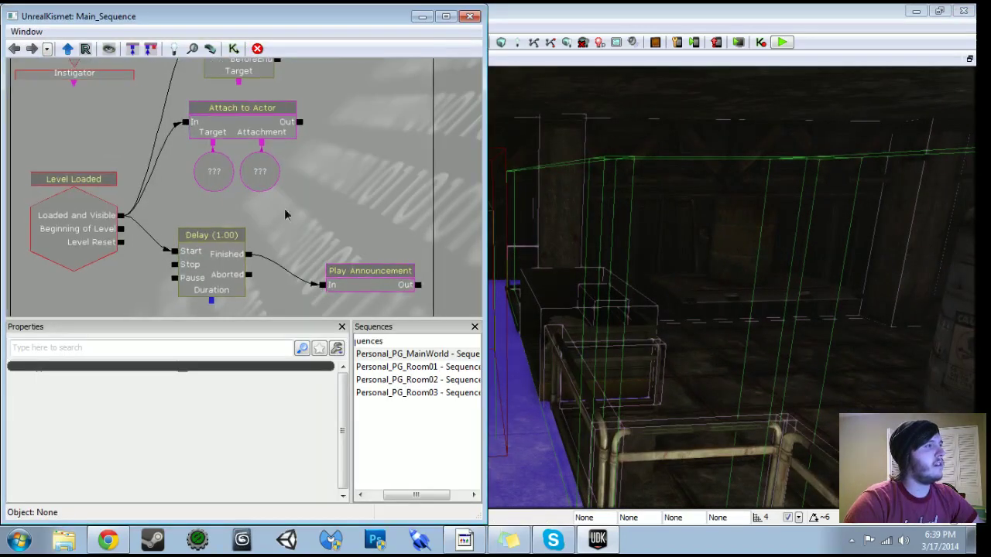
right_drag(727, 286, 906, 305)
click(806, 341)
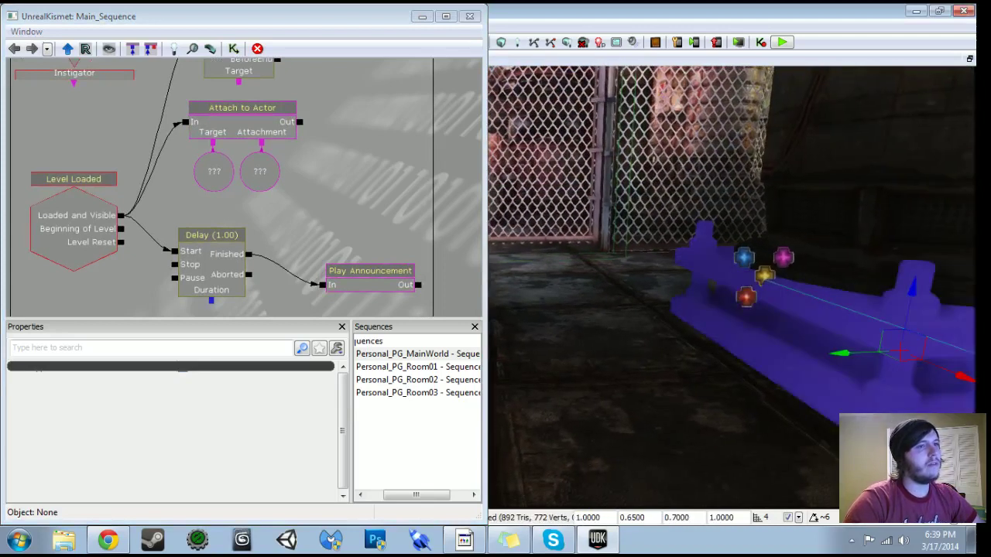
click(422, 16)
right_drag(620, 310, 647, 292)
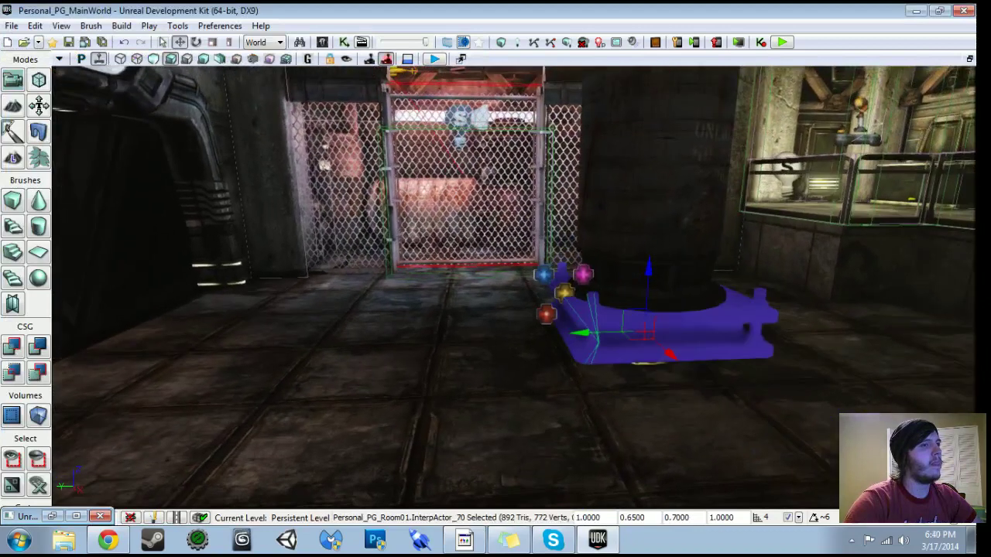
Try shifting the emitter beside the pillar base sideways and preview the P_FX_SmokeColumn particle system.
click(564, 294)
drag(498, 294, 462, 298)
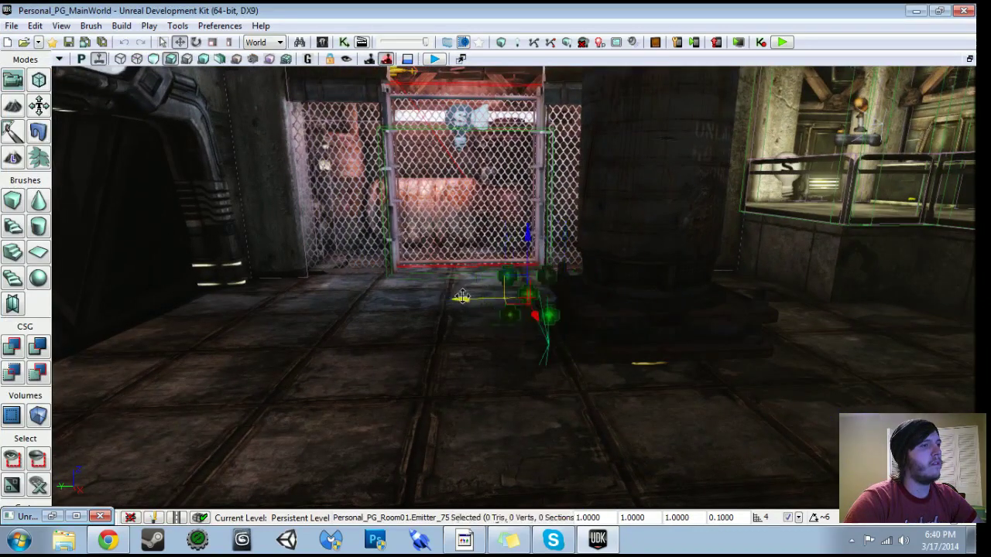
key(ctrl+b)
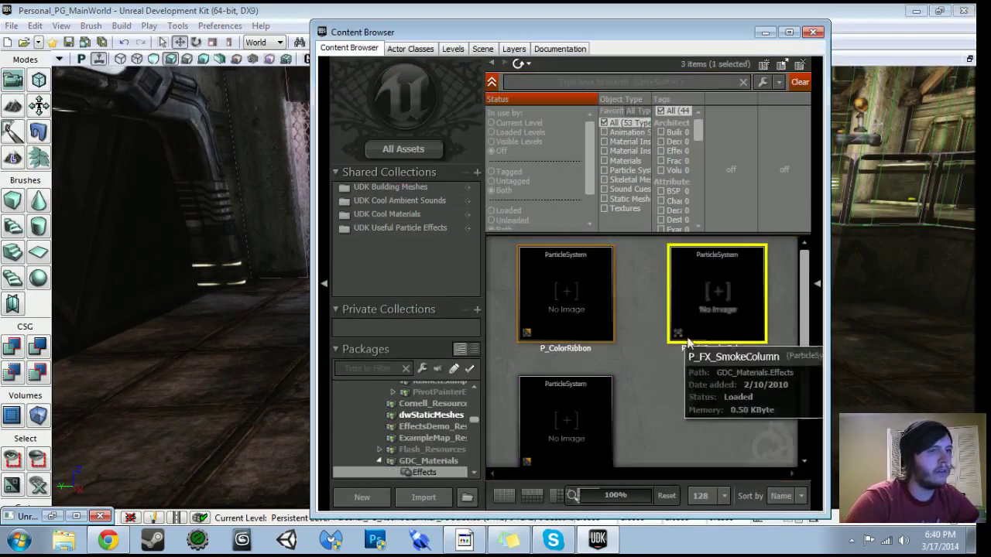
double_click(726, 321)
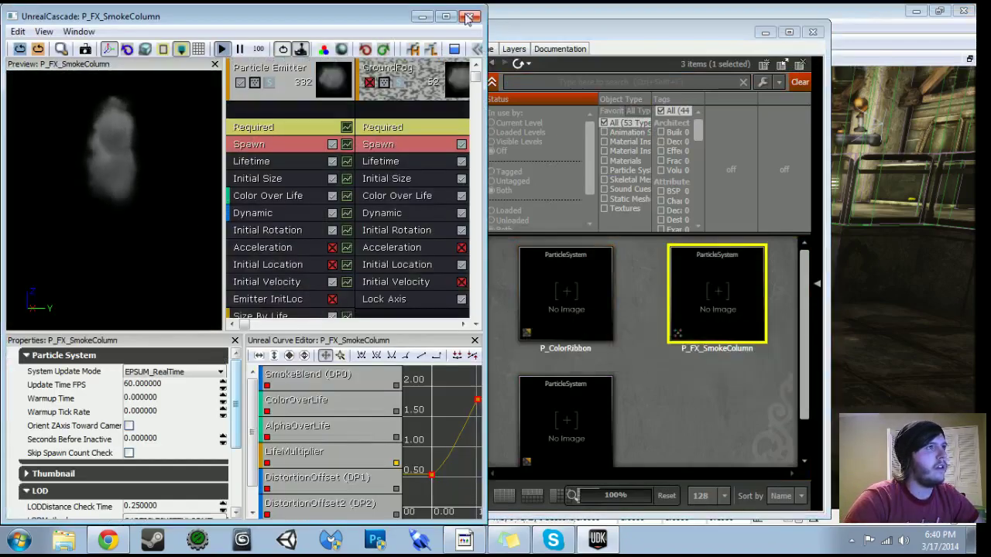
click(784, 22)
Search the UDKGame assets for "spark", filtered to particle systems, and select P_Robot_Gib_Spark.
right_drag(495, 286, 712, 287)
mouse_move(495, 286)
middle_down()
mouse_move(496, 388)
mouse_move(511, 294)
middle_up()
drag(689, 272, 585, 263)
right_drag(585, 263, 264, 260)
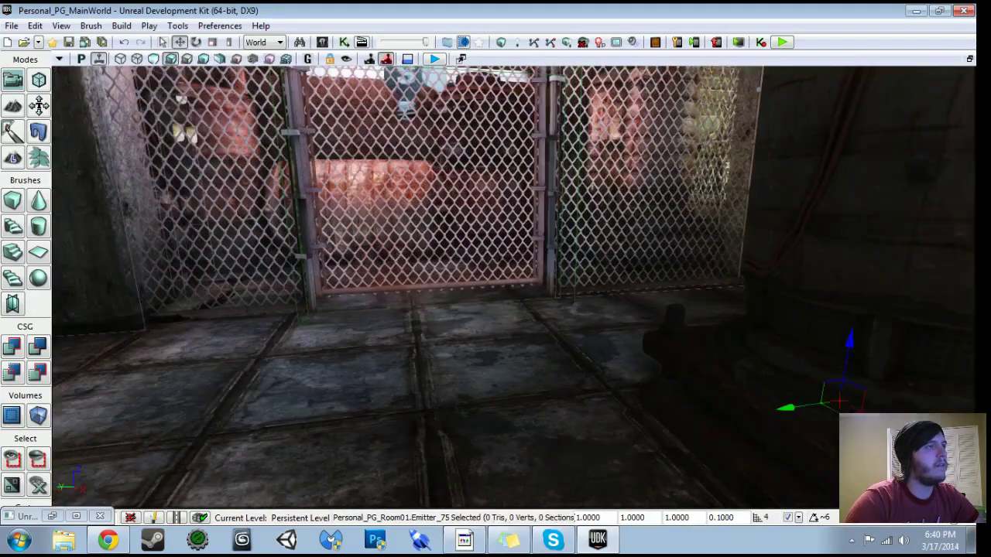
click(322, 44)
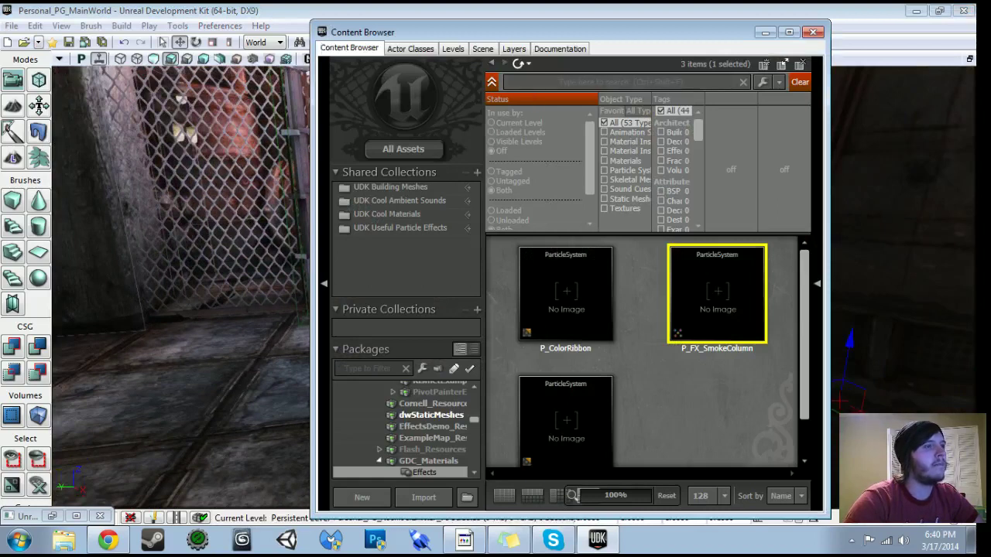
drag(475, 421, 475, 398)
click(392, 399)
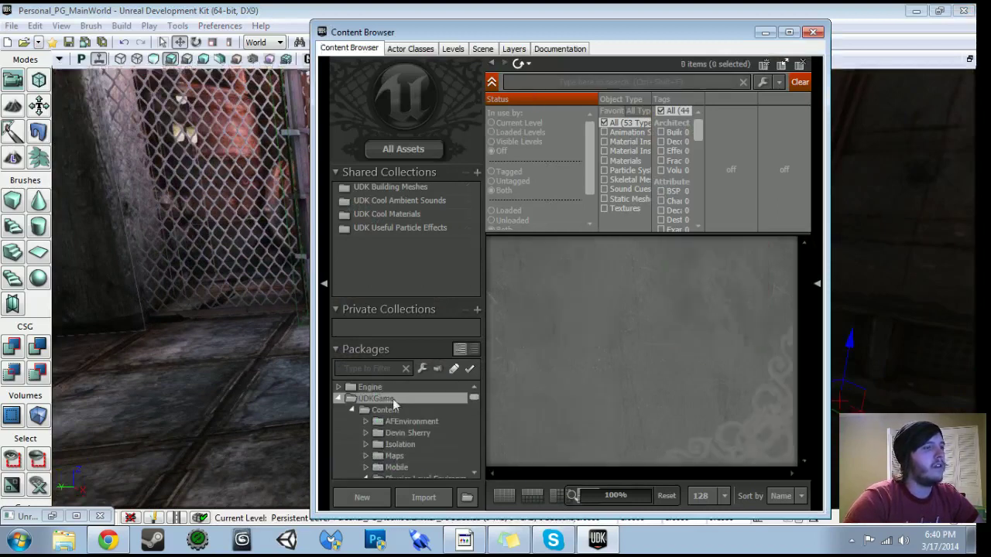
click(505, 81)
text(spark)
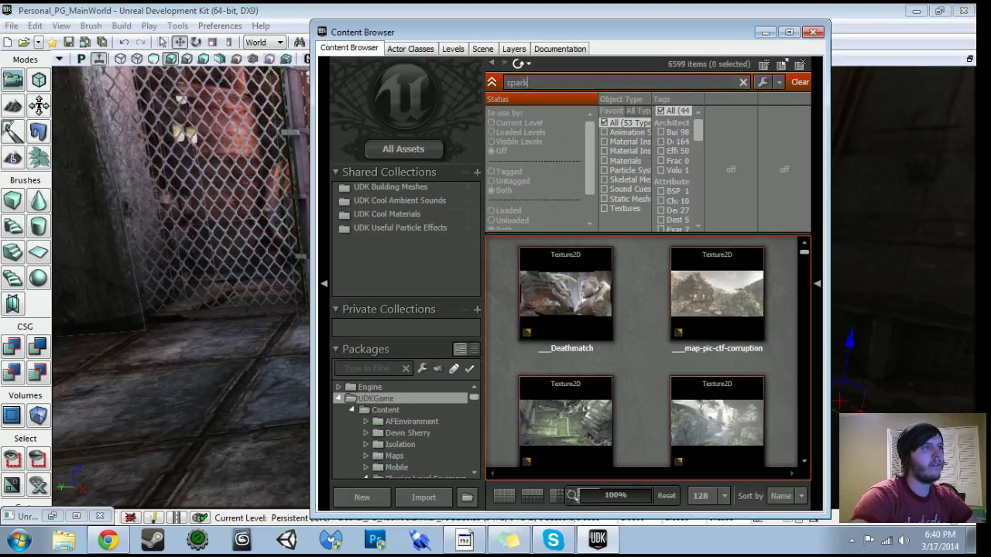
text(s)
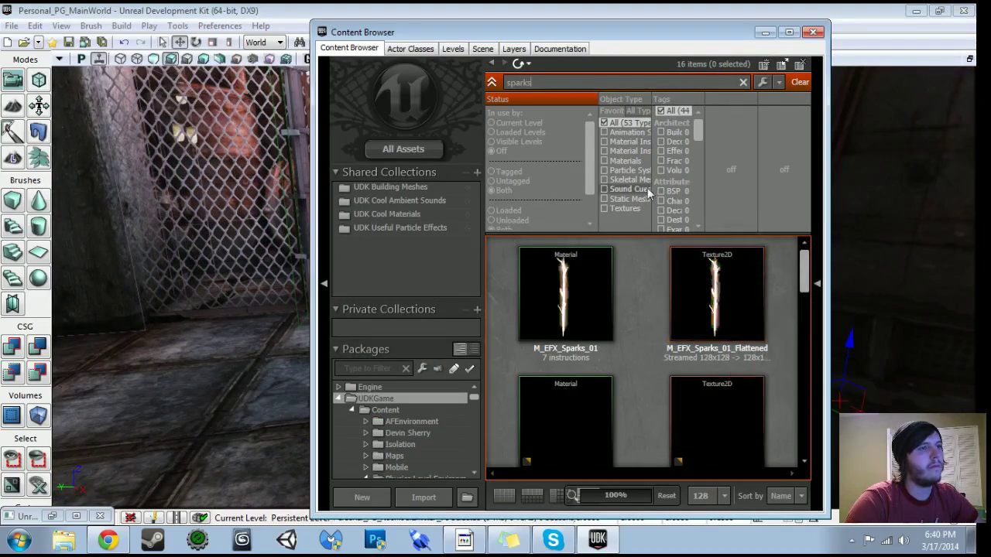
click(604, 170)
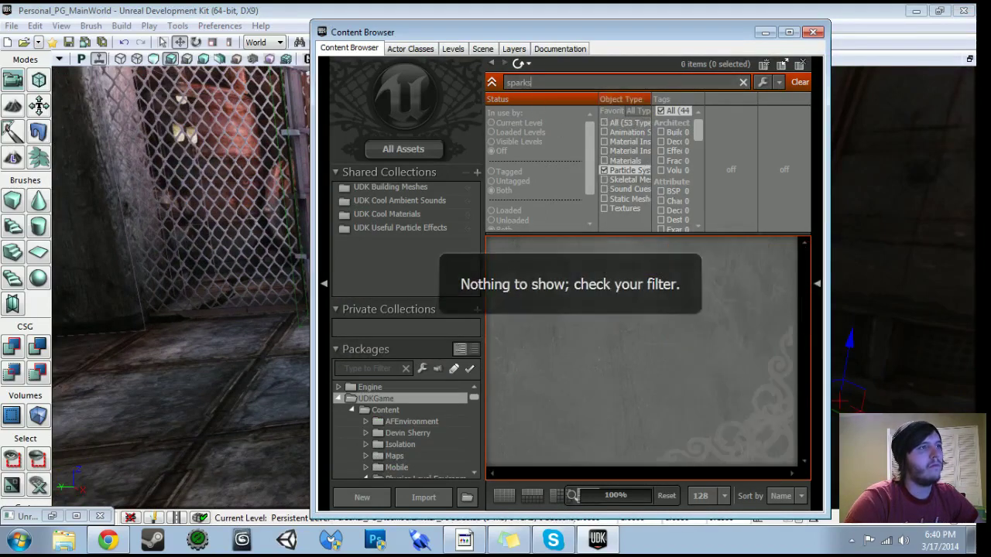
key(BackSpace)
click(544, 298)
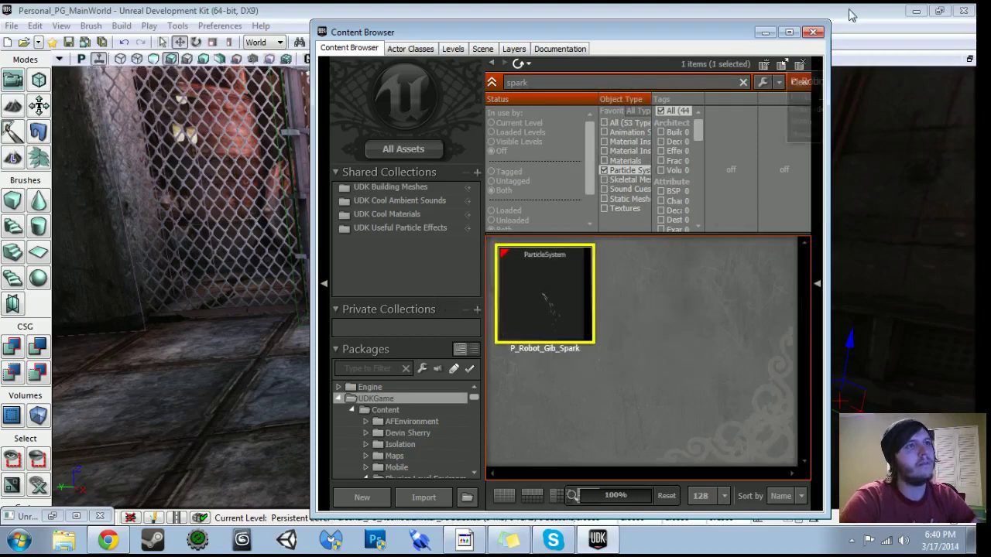
click(813, 31)
Add a P_Robot_Gib_Spark emitter on the floor in front of the chain-link gate and scale it uniformly to 1.4775.
right_click(505, 356)
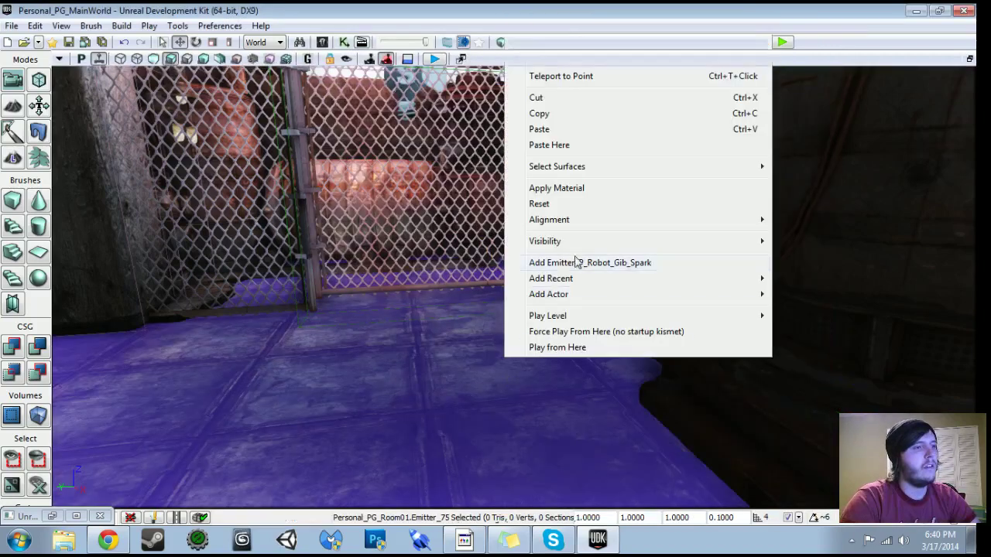
click(577, 263)
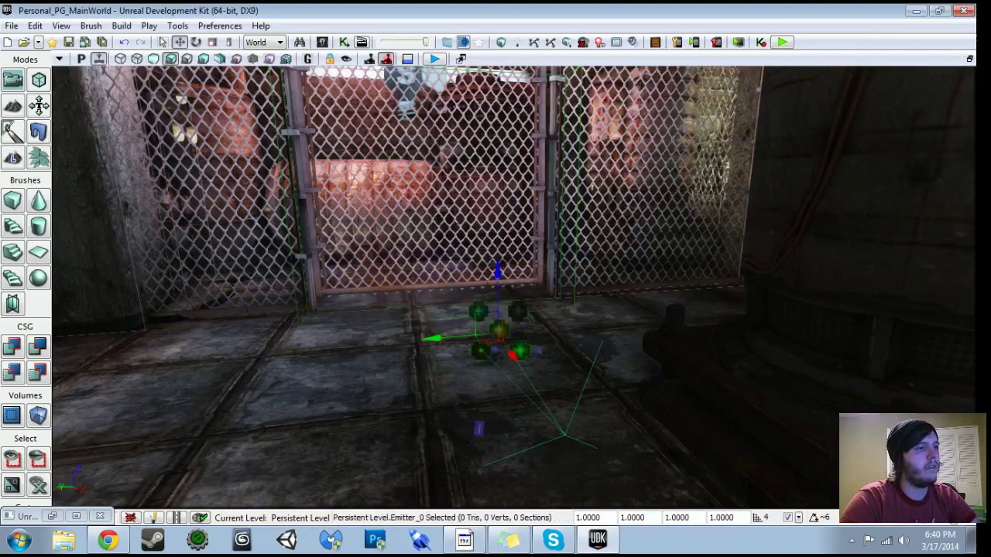
key(space)
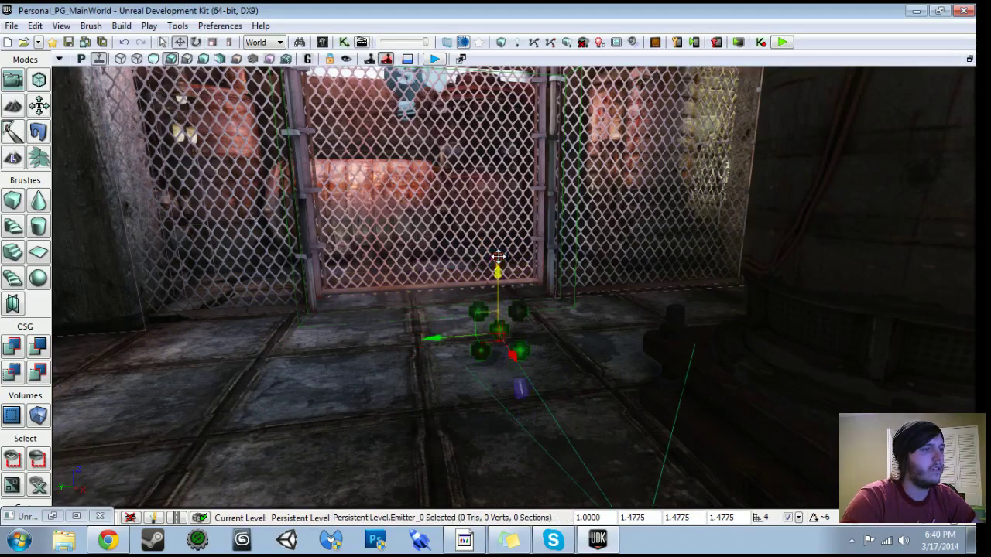
right_drag(500, 329, 577, 360)
Rotate the new spark emitter about its vertical axis.
key(space)
key(space)
key(space)
key(space)
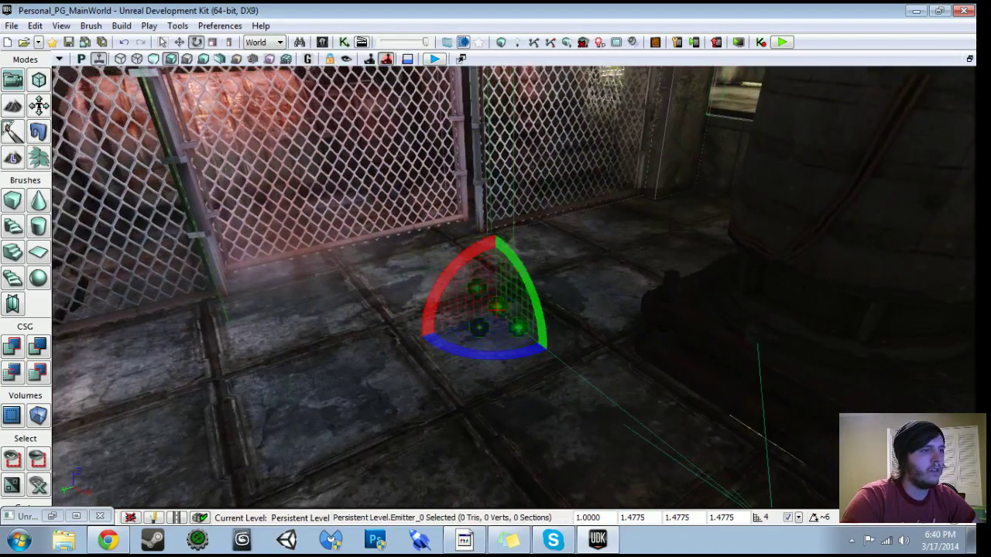
drag(488, 353, 413, 350)
Move the spark emitter against the side of the pillar base and duplicate it to the opposite side of the base.
key(space)
key(space)
drag(487, 326, 630, 333)
right_drag(630, 333, 708, 334)
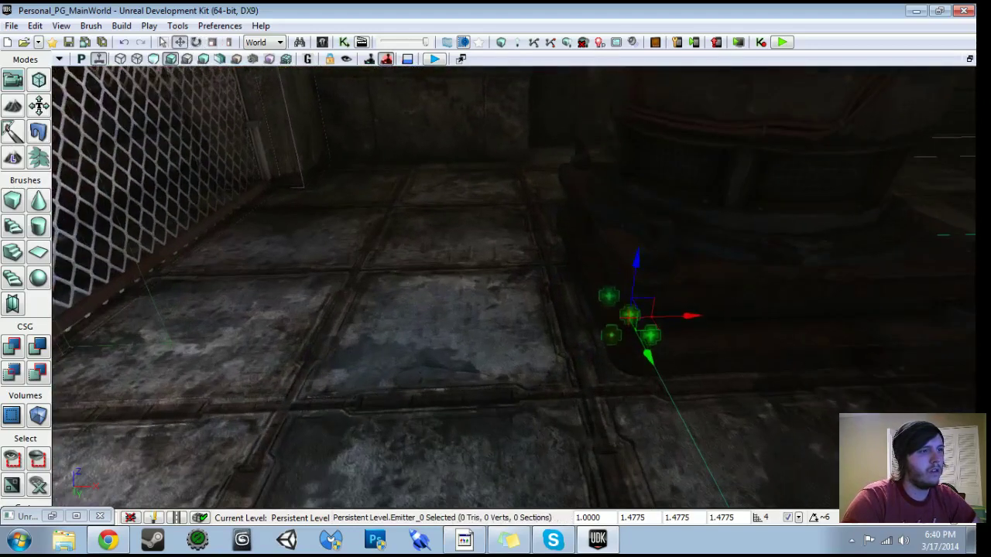
drag(699, 314, 661, 314)
right_drag(661, 315, 742, 327)
alt+drag(393, 274, 782, 288)
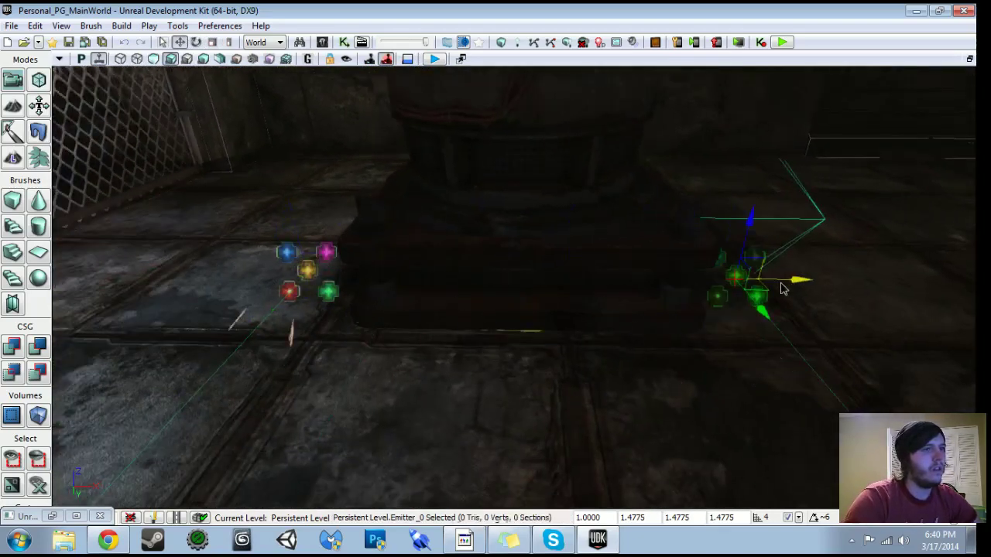
Select both spark emitters and duplicate them to the other side of the pillar base so every corner has one.
right_drag(782, 288, 708, 294)
ctrl+click(463, 219)
right_drag(463, 219, 686, 298)
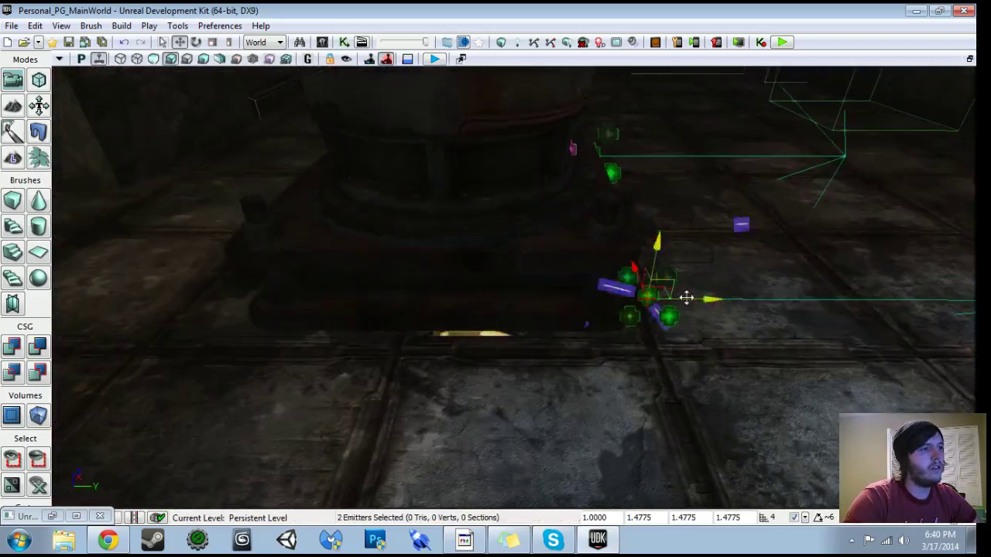
alt+drag(710, 301, 380, 303)
right_drag(380, 303, 174, 304)
Scale the pillar's square base non-uniformly to 0.7525 in X and 0.7718 in Y.
click(577, 337)
drag(578, 323, 593, 334)
right_drag(593, 334, 774, 333)
drag(467, 430, 467, 488)
key(space)
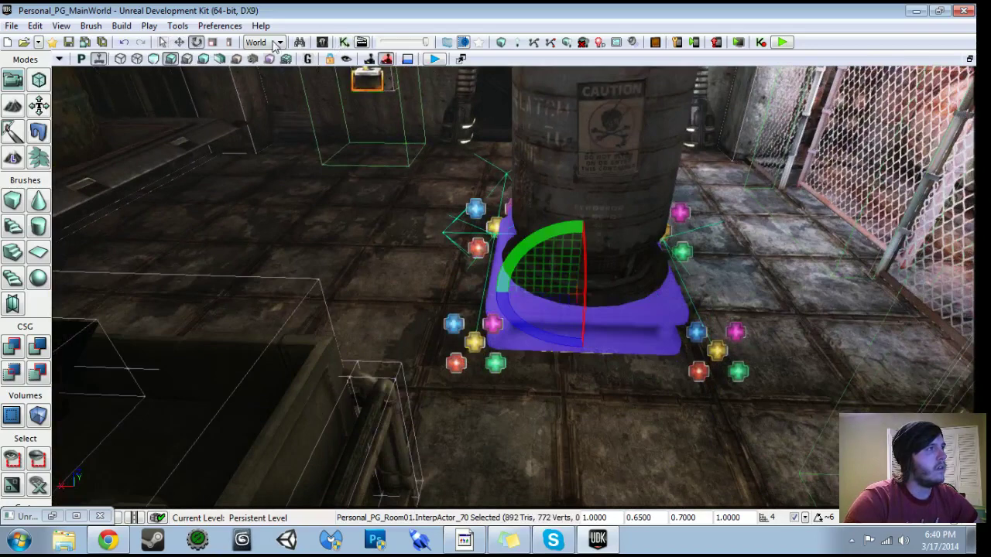
click(227, 41)
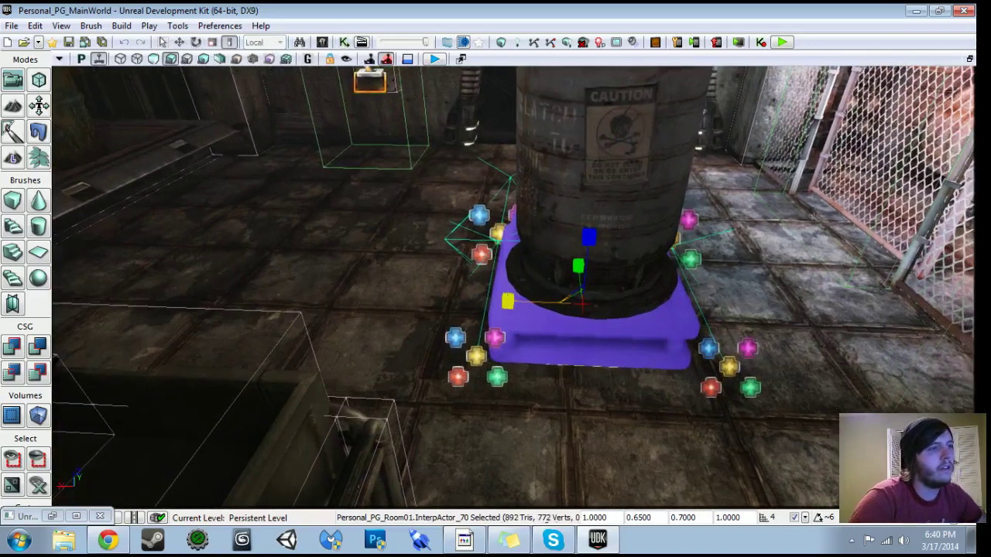
drag(508, 302, 494, 301)
drag(578, 266, 578, 244)
key(space)
Replace the empty Attachment variable of the Attach to Actor node with object variables for all four spark emitters.
right_drag(579, 244, 264, 233)
click(589, 198)
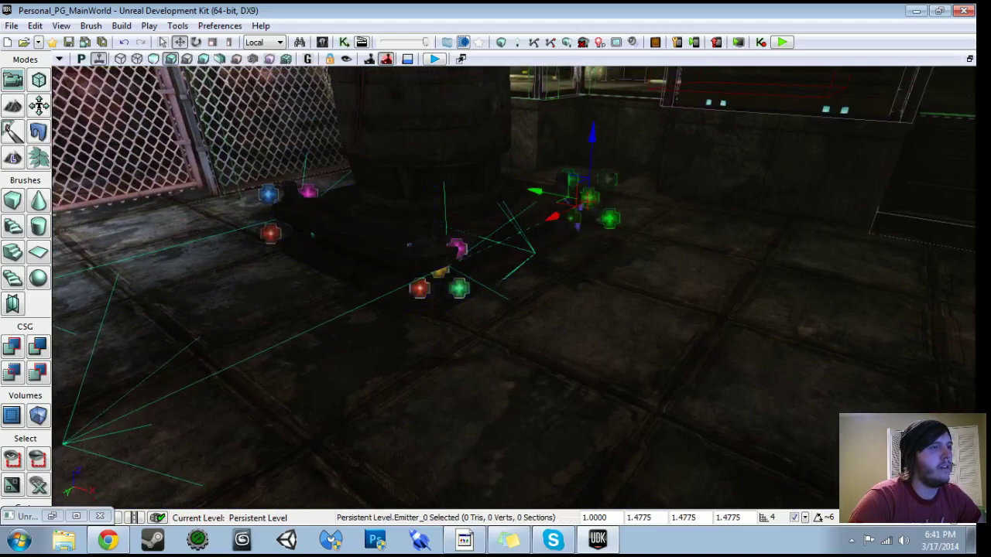
ctrl+click(419, 288)
right_drag(420, 288, 375, 282)
ctrl+click(549, 290)
ctrl+click(616, 449)
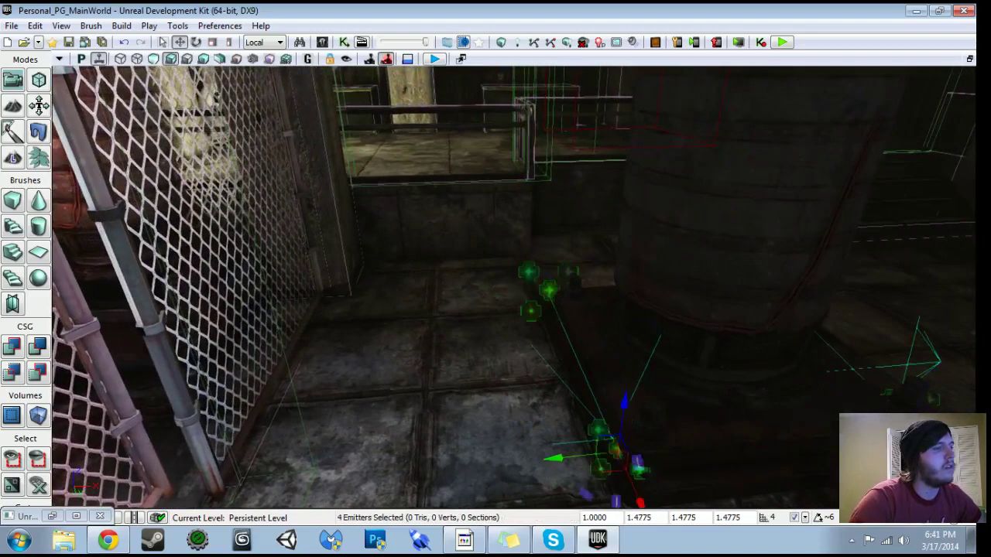
click(75, 517)
scroll(286, 215, up, 3)
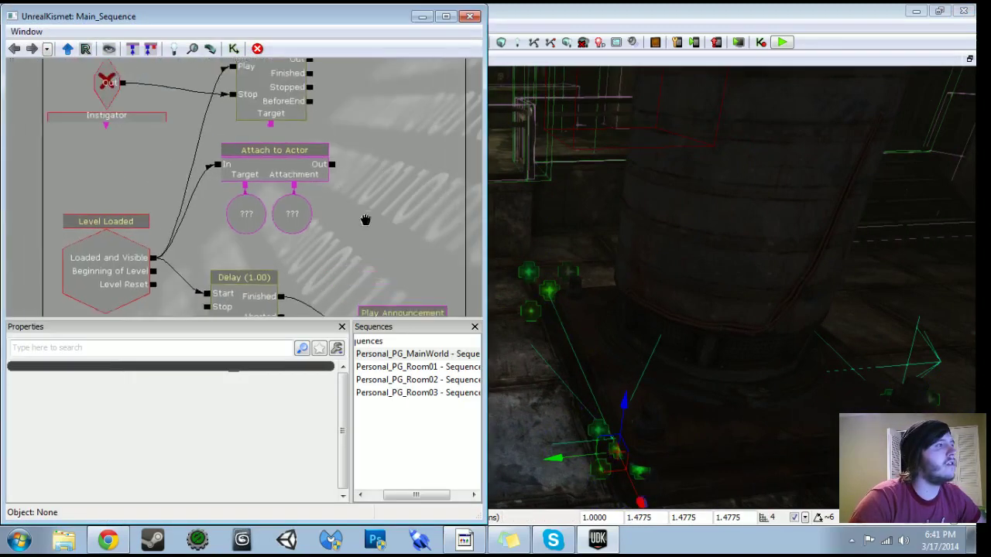
click(287, 215)
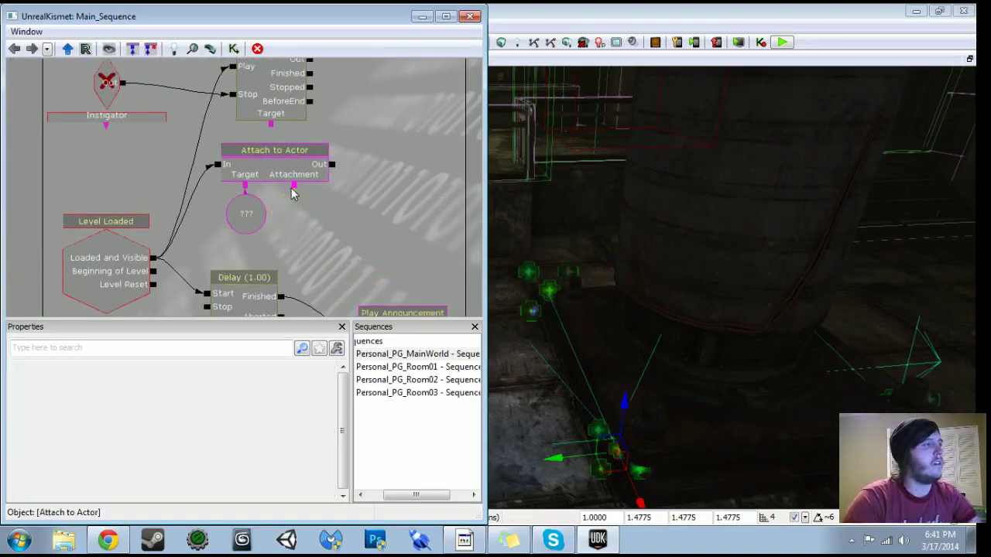
right_click(294, 186)
click(341, 193)
drag(304, 218, 333, 229)
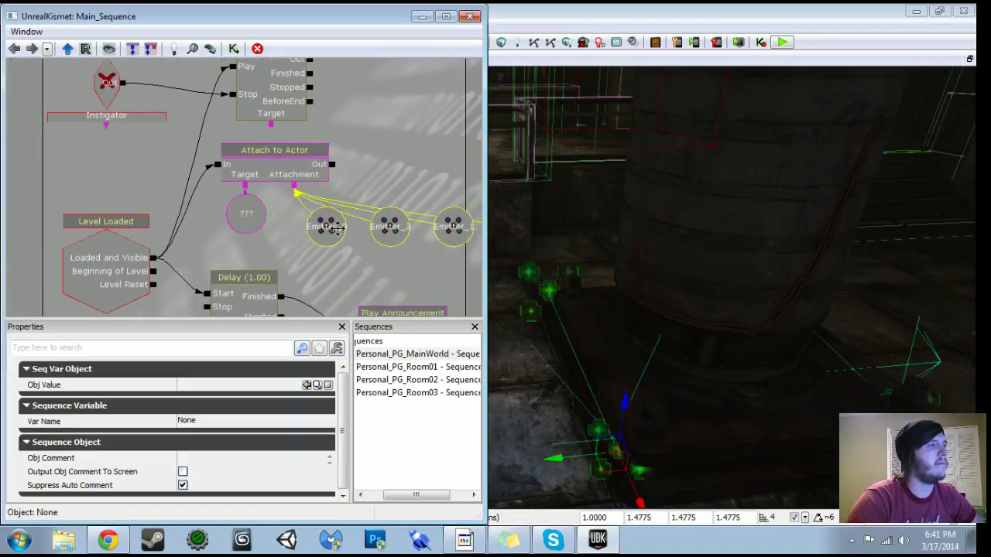
Assign the pillar base's InterpActor to the Target variable of the Attach to Actor node.
double_click(633, 422)
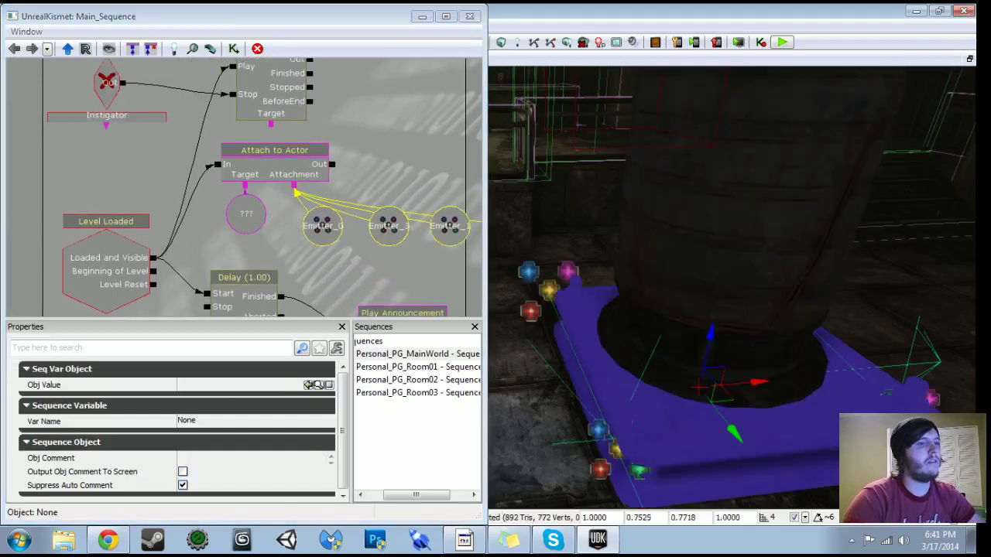
click(638, 21)
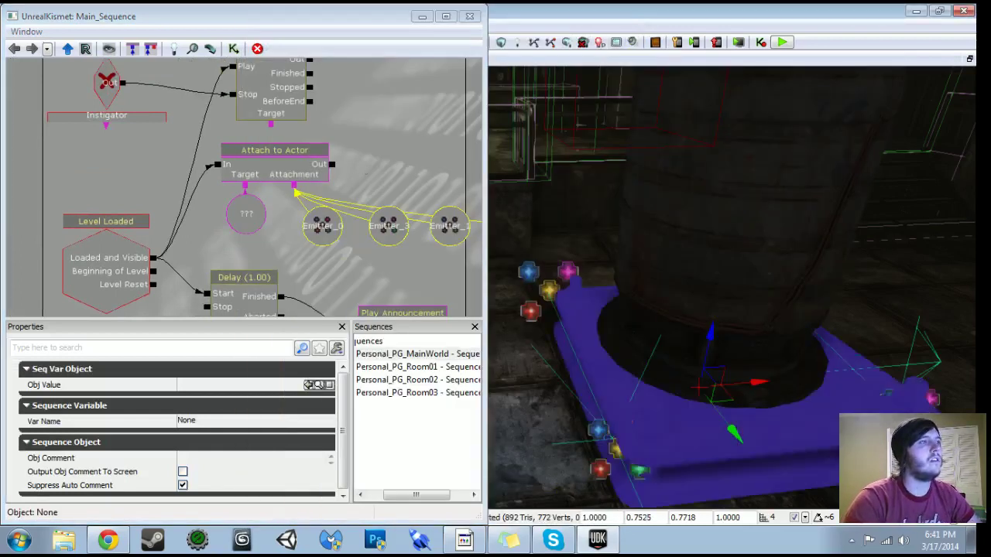
right_click(245, 216)
click(302, 199)
Select the four spark emitters around the base and check their shared emitter properties.
click(548, 291)
drag(549, 291, 549, 364)
ctrl+click(562, 286)
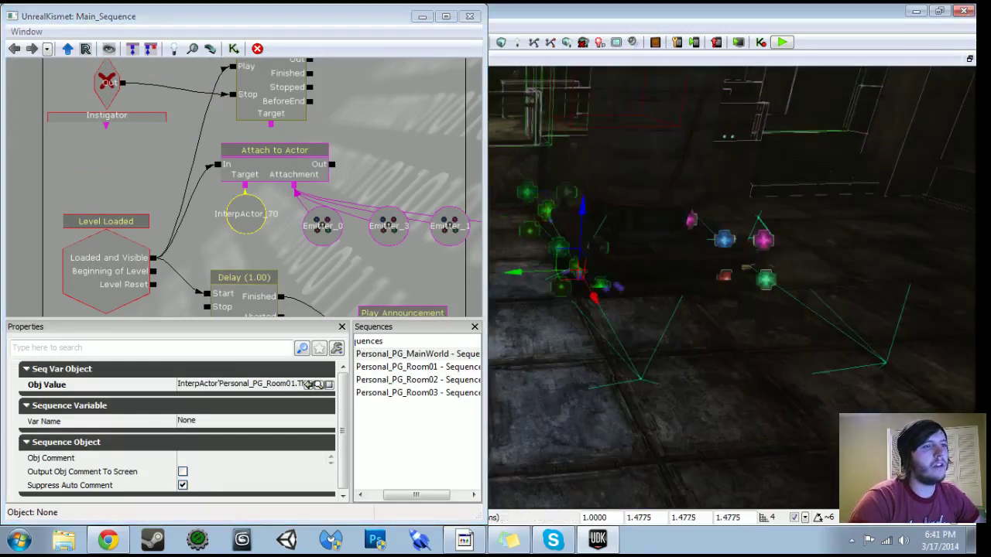
right_drag(594, 299, 596, 363)
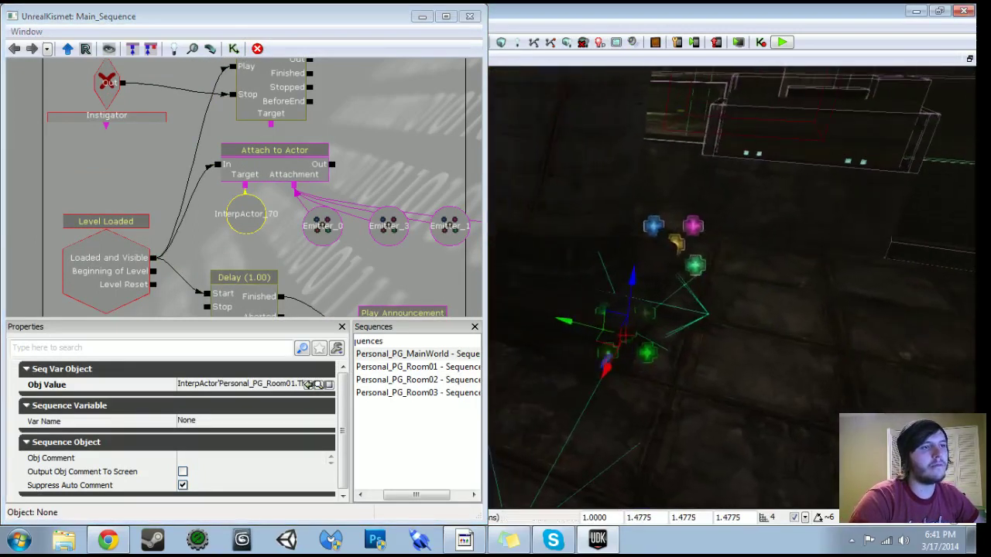
ctrl+click(677, 244)
key(F4)
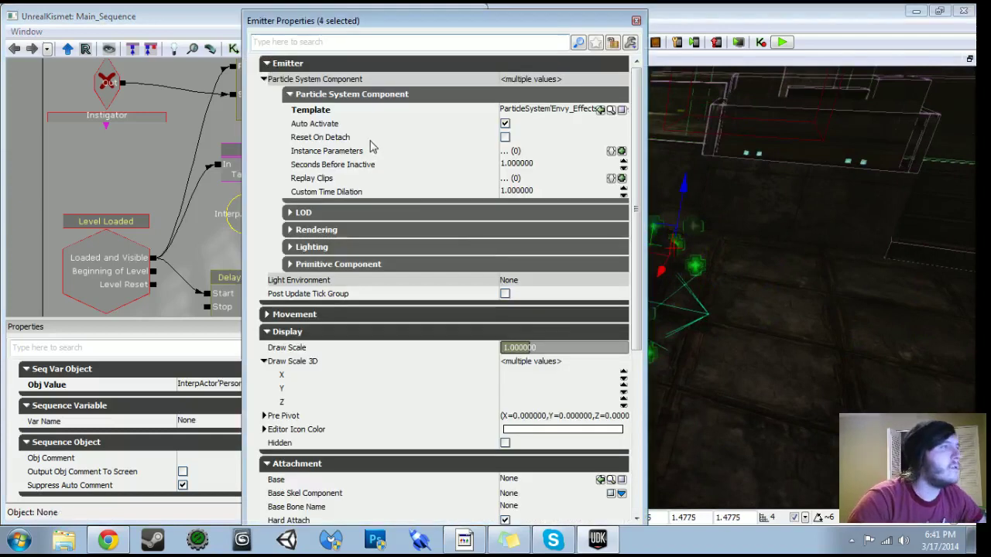
click(636, 21)
Review the Attach to Actor setup in Kismet, then try to save the MainWorld map and trace its external reference chain.
click(446, 17)
scroll(401, 76, down, 6)
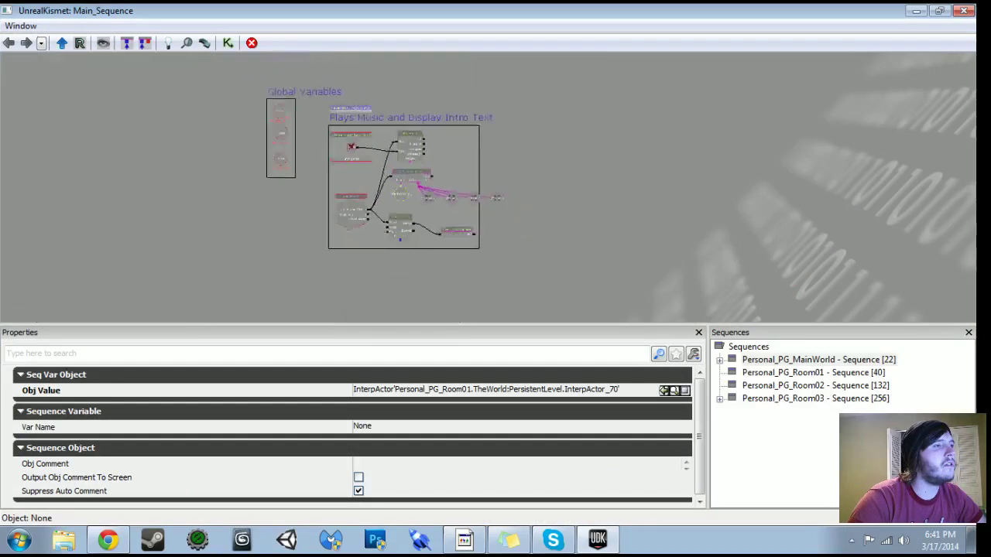
scroll(402, 76, up, 6)
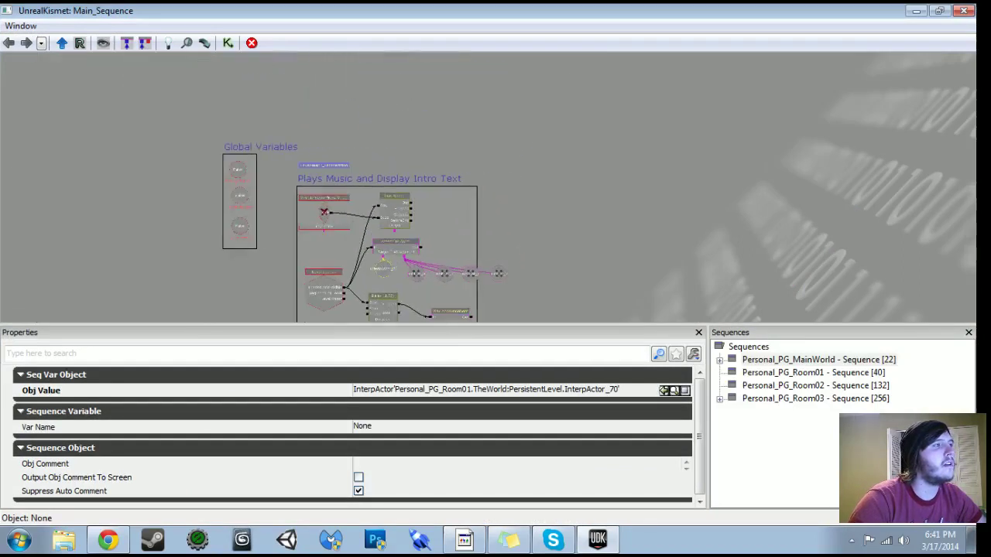
drag(430, 64, 393, 56)
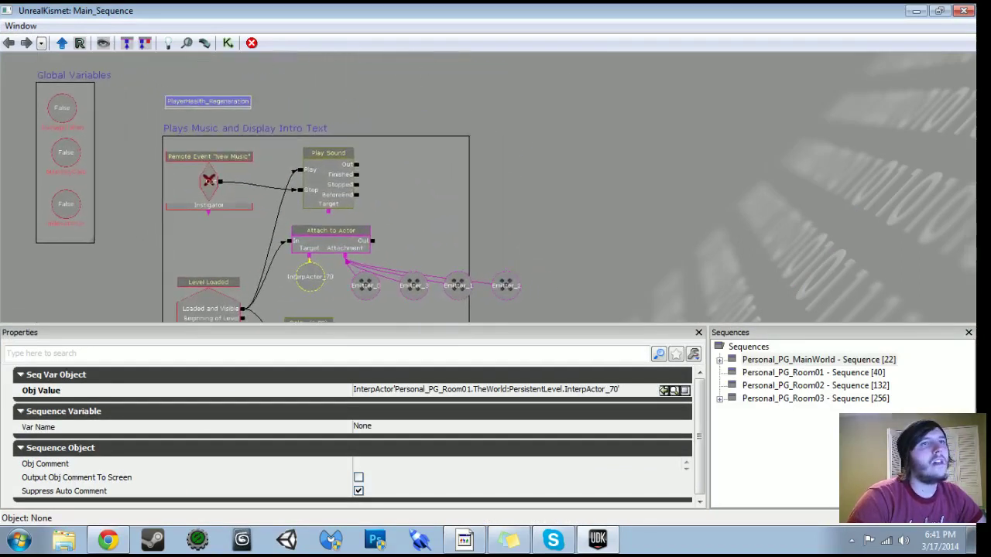
click(971, 9)
click(69, 42)
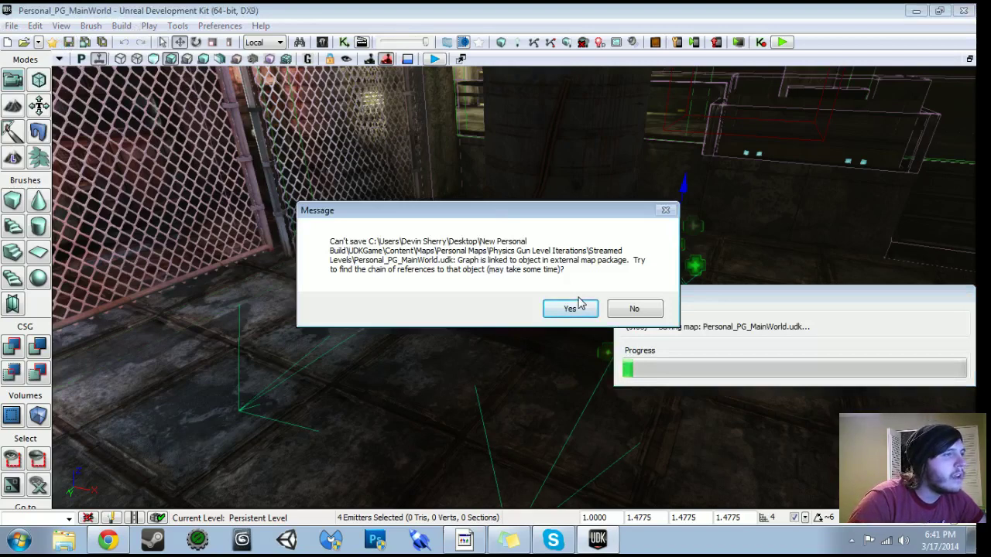
click(586, 312)
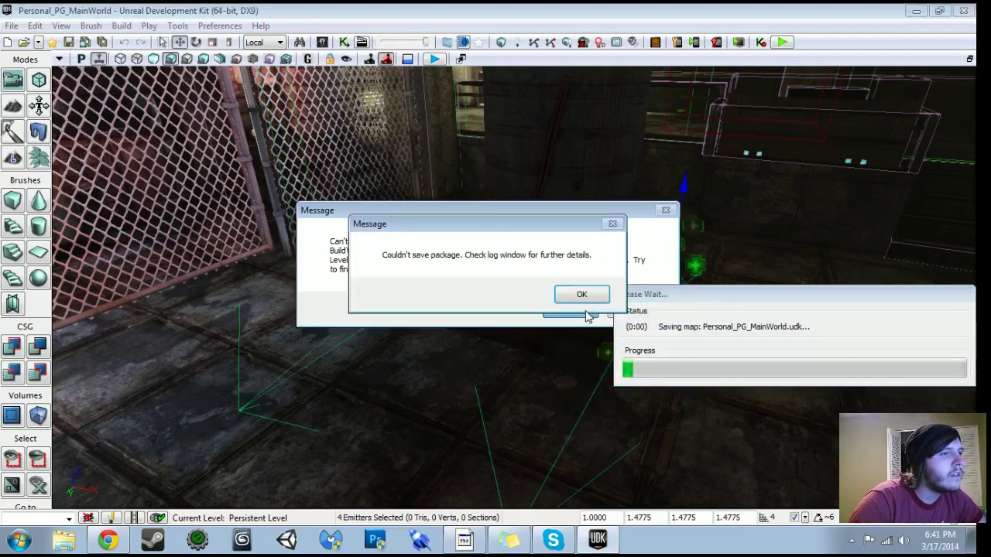
click(582, 296)
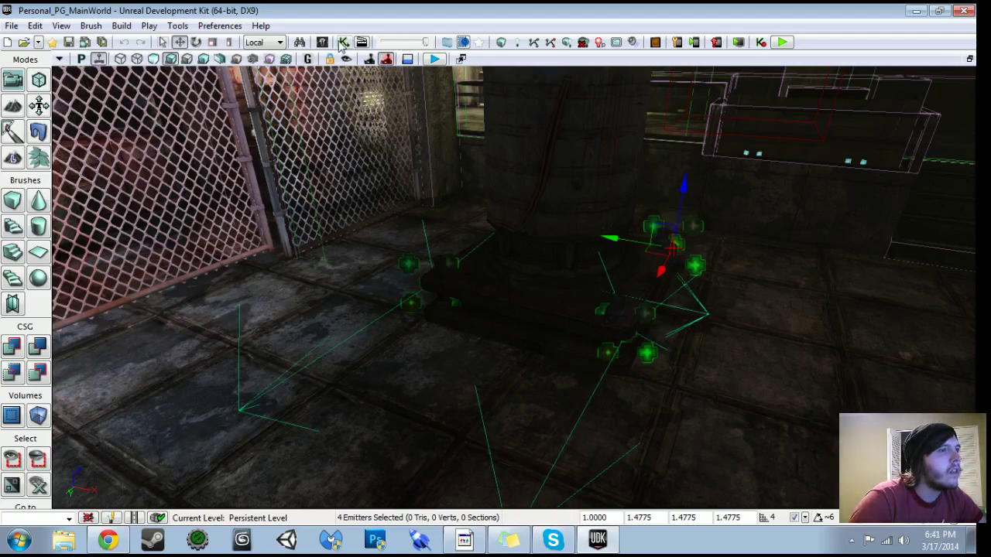
Cut the Attach to Actor node and its target and emitter variables from the main world's Kismet.
click(343, 43)
scroll(474, 174, up, 3)
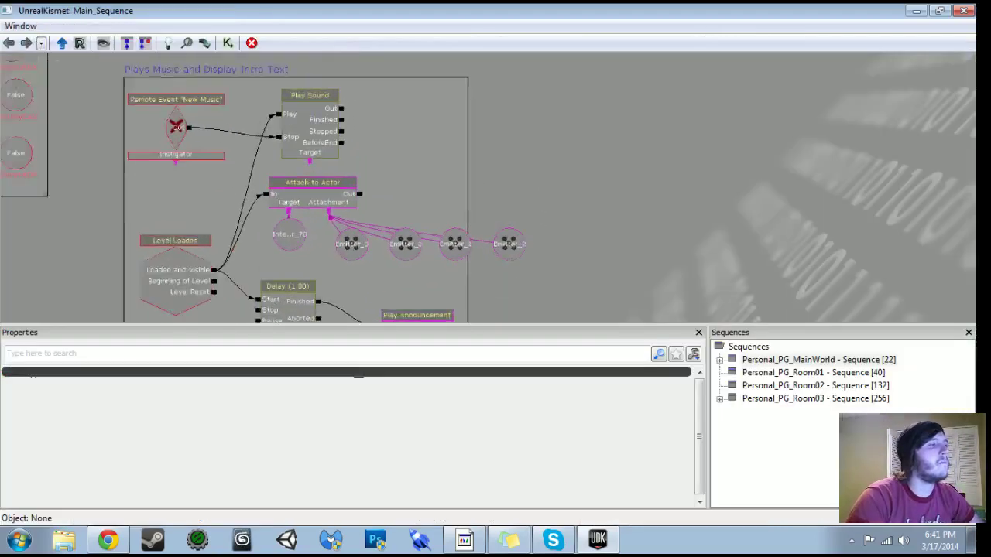
scroll(476, 177, up, 1)
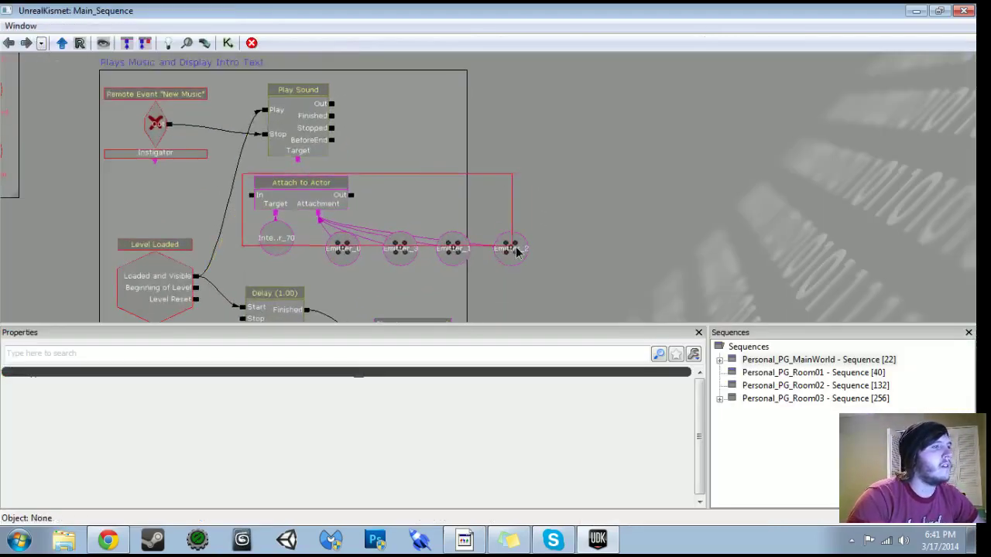
ctrl+alt+drag(504, 250, 546, 269)
key(Delete)
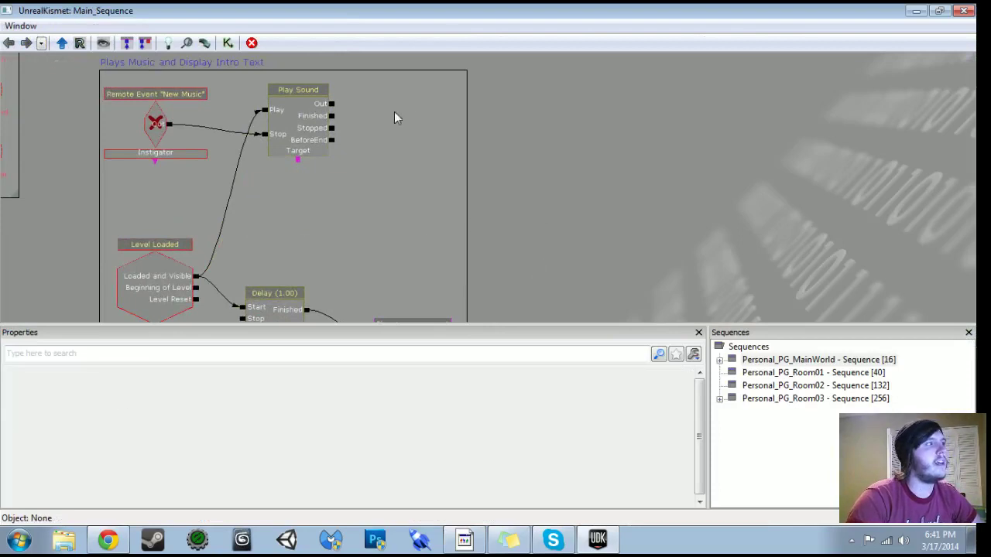
click(968, 12)
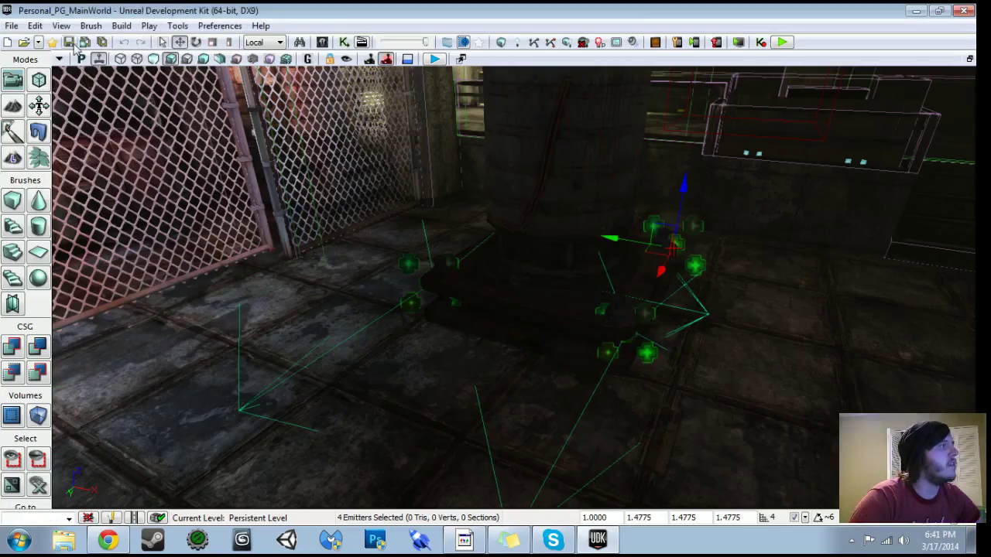
Open the Personal_PG_Room01.udk map and go to the pillar near the chain-link gate.
click(24, 43)
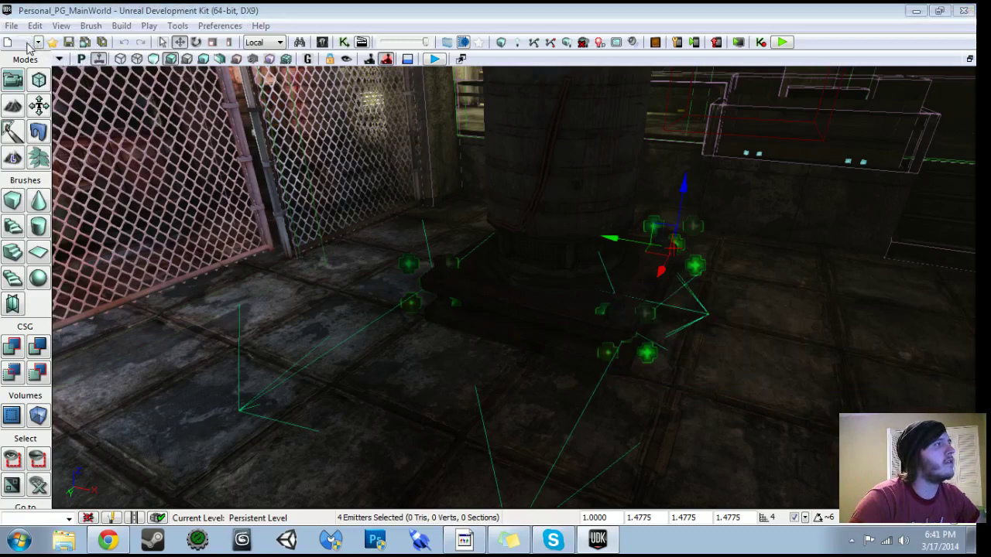
click(251, 192)
click(361, 354)
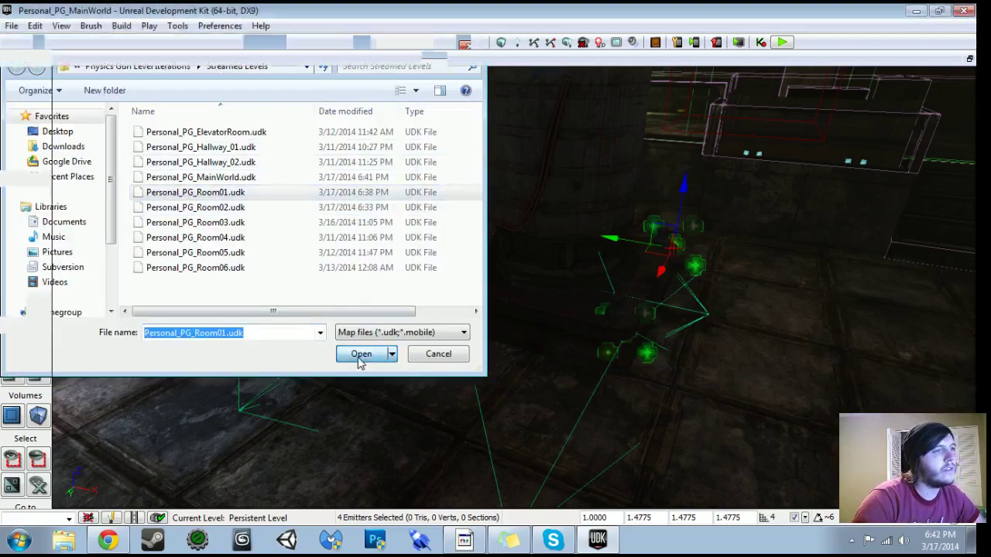
click(468, 396)
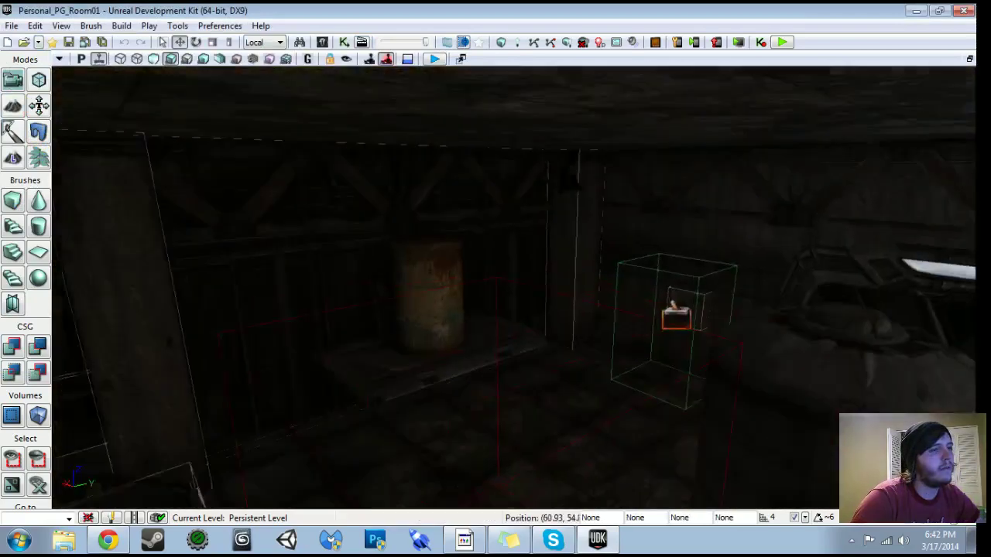
drag(514, 295, 694, 249)
drag(515, 295, 542, 236)
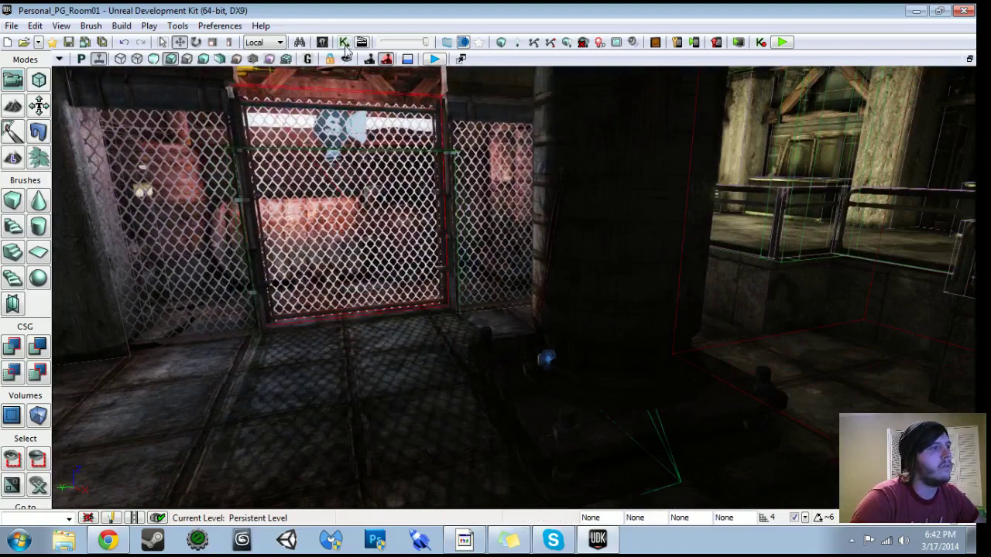
Paste the Attach to Actor node with its variables into Room01's Kismet and place it in an empty area.
click(344, 44)
drag(345, 186, 502, 129)
scroll(502, 129, down, 1)
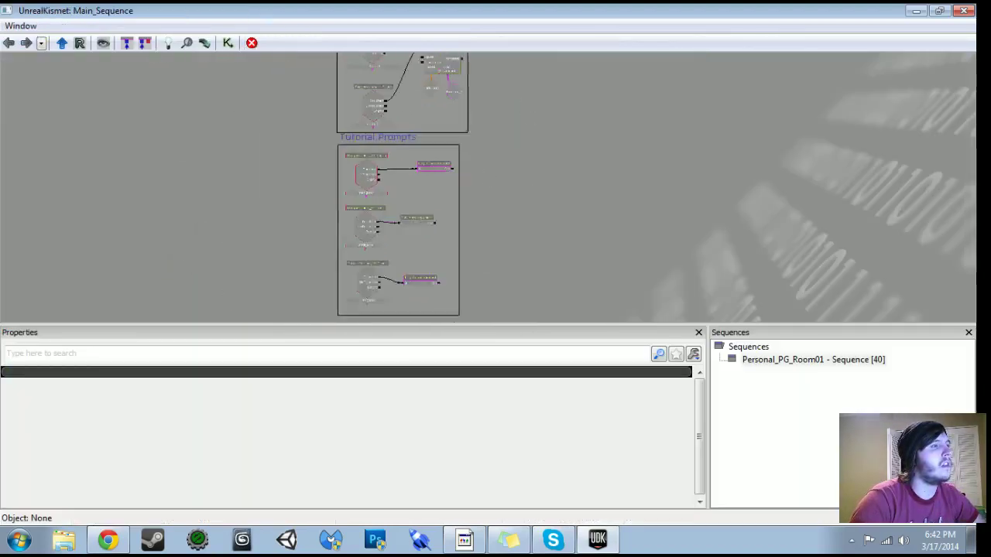
drag(484, 172, 469, 81)
key(ctrl+v)
scroll(462, 212, up, 2)
drag(462, 212, 344, 159)
drag(408, 133, 440, 213)
scroll(442, 98, down, 1)
scroll(440, 213, up, 5)
click(211, 248)
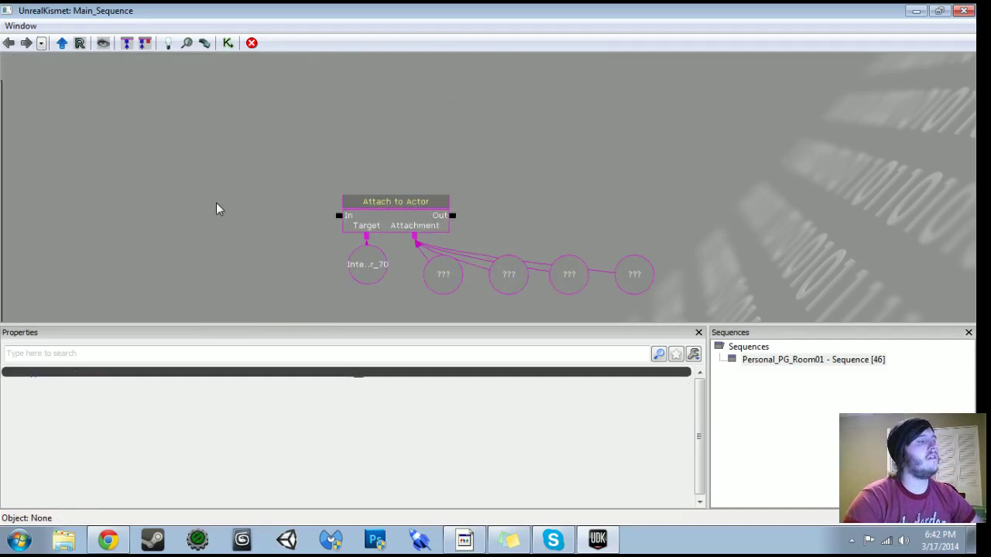
Save the Room01 map and reopen Personal_PG_MainWorld.udk.
click(917, 11)
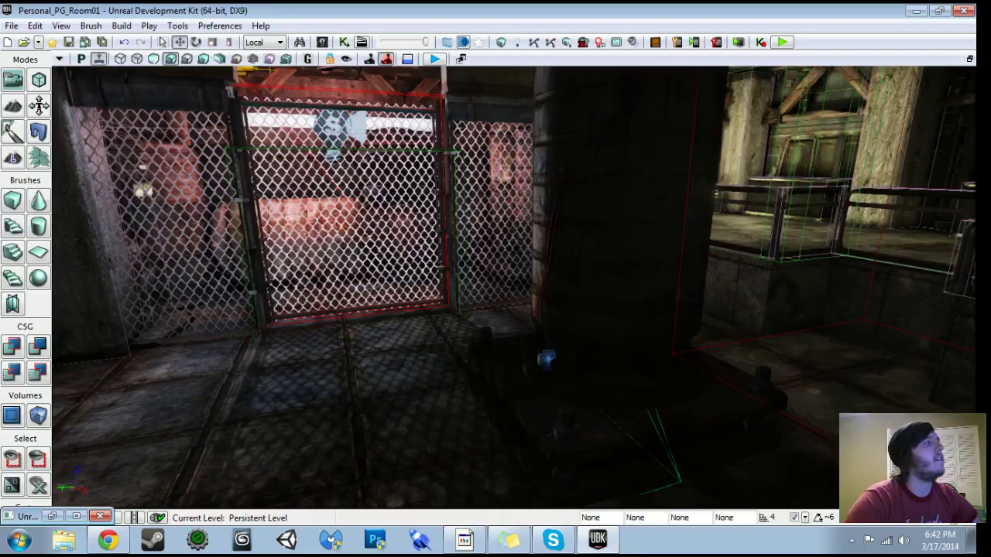
click(69, 45)
click(24, 43)
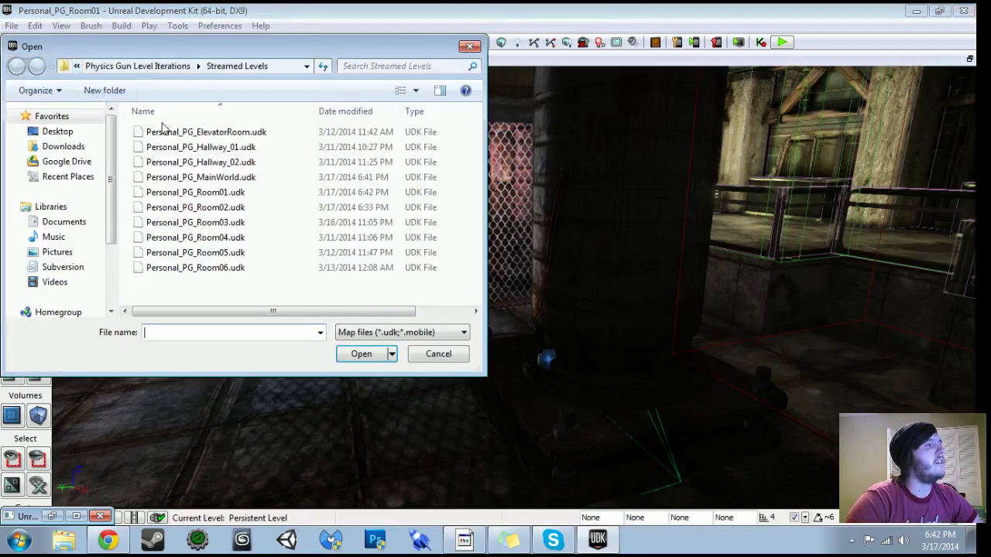
click(197, 178)
click(360, 354)
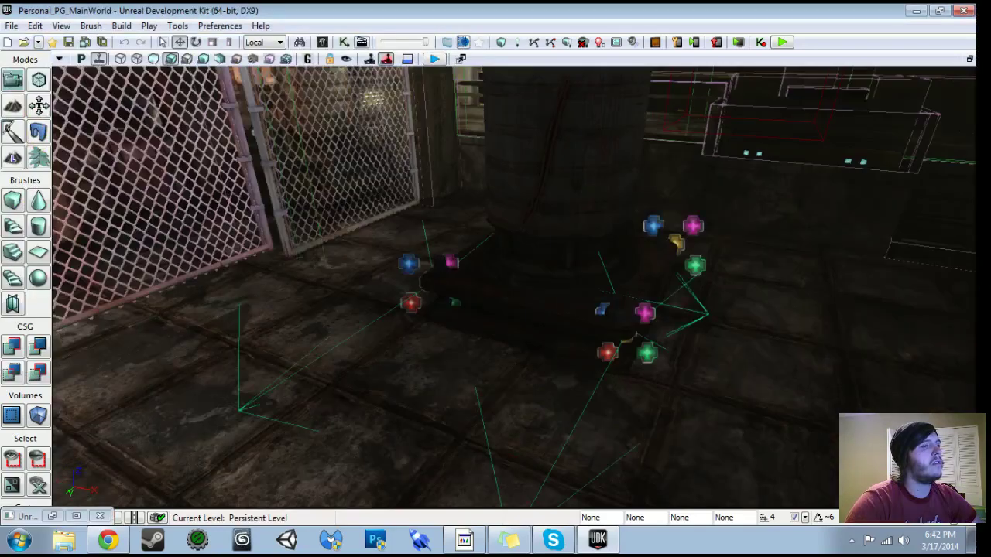
Cut the four spark emitters around the pillar base from the main world and save the map.
mouse_move(542, 329)
mouse_down()
mouse_move(542, 364)
mouse_move(544, 334)
mouse_up()
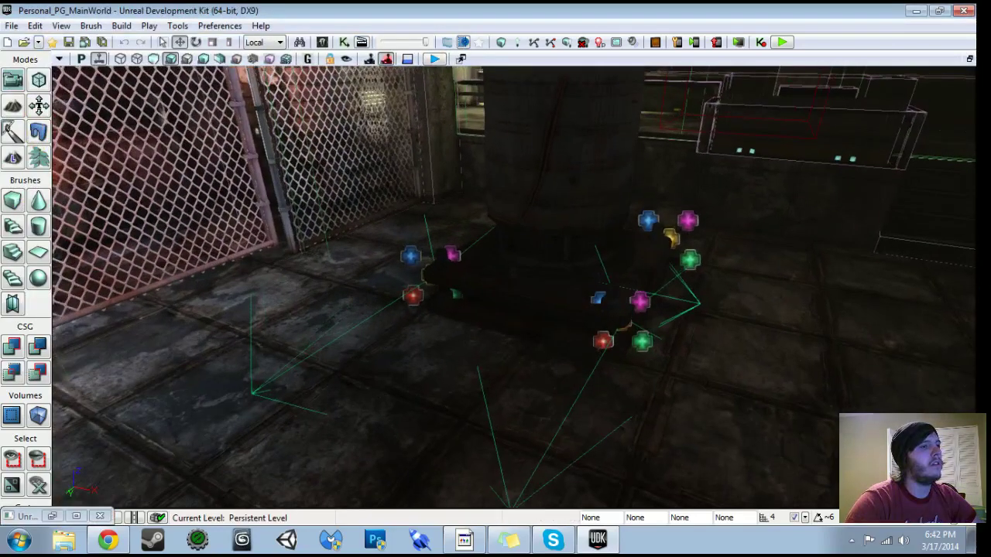
click(606, 341)
ctrl+click(649, 221)
right_drag(649, 222, 604, 219)
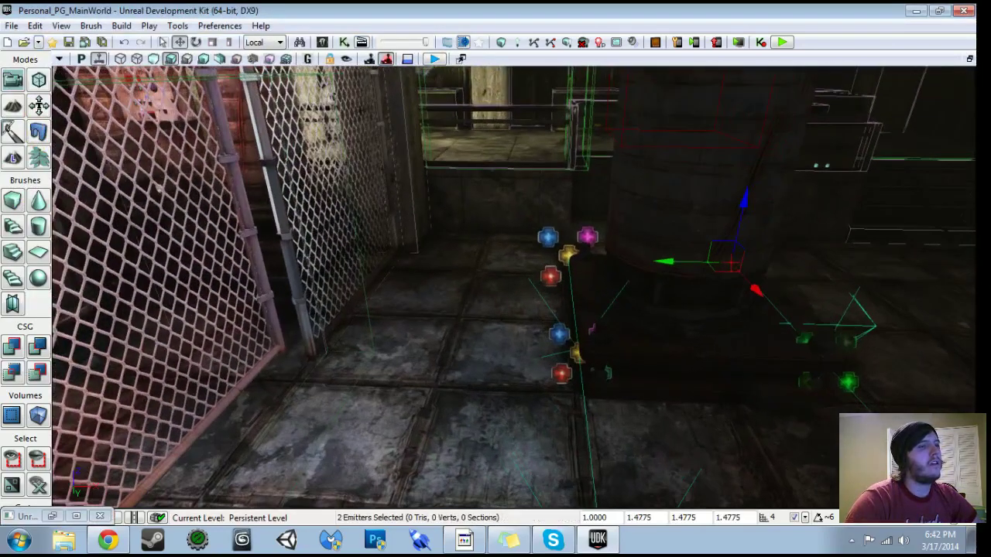
ctrl+click(576, 354)
ctrl+click(567, 254)
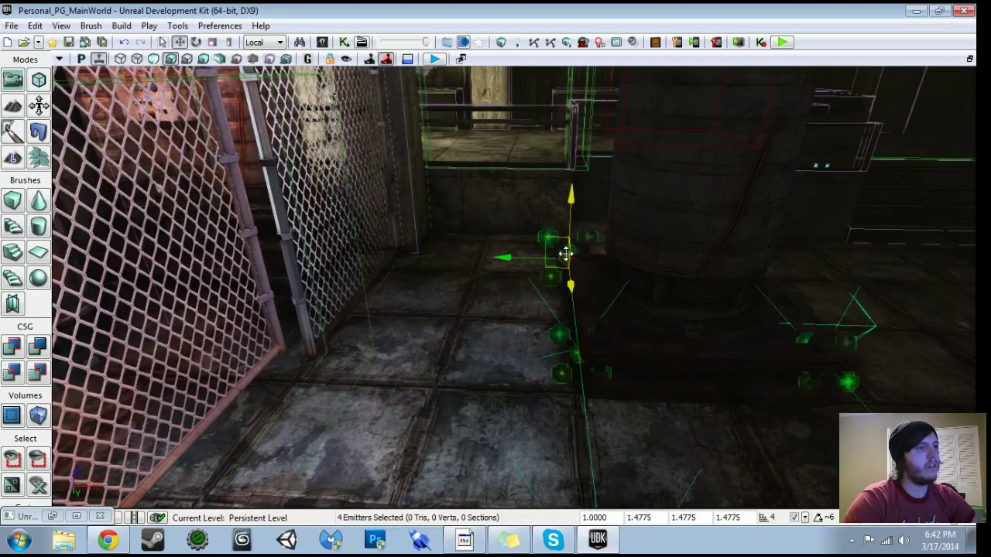
key(Delete)
click(69, 42)
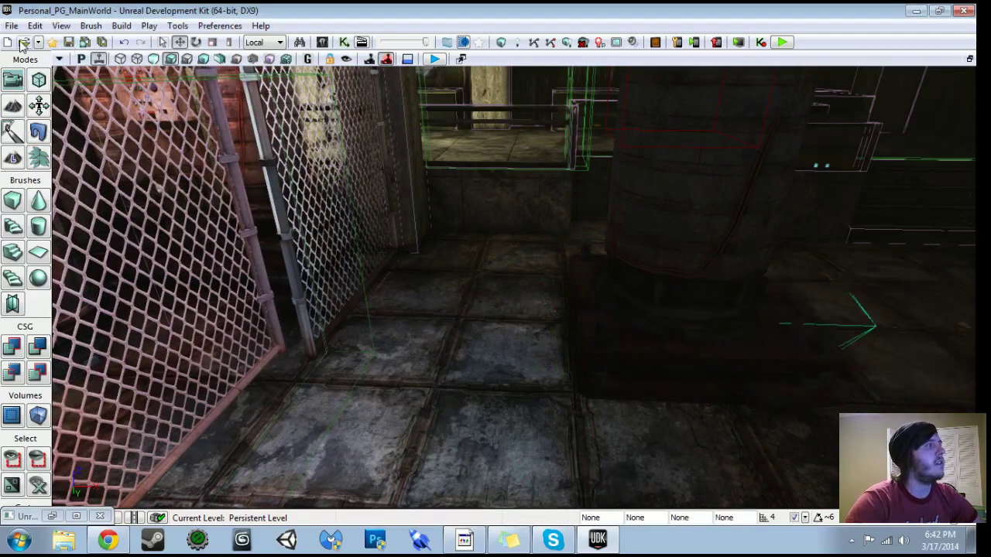
Open Personal_PG_Room01.udk and paste the four spark emitters into it.
click(23, 42)
double_click(257, 197)
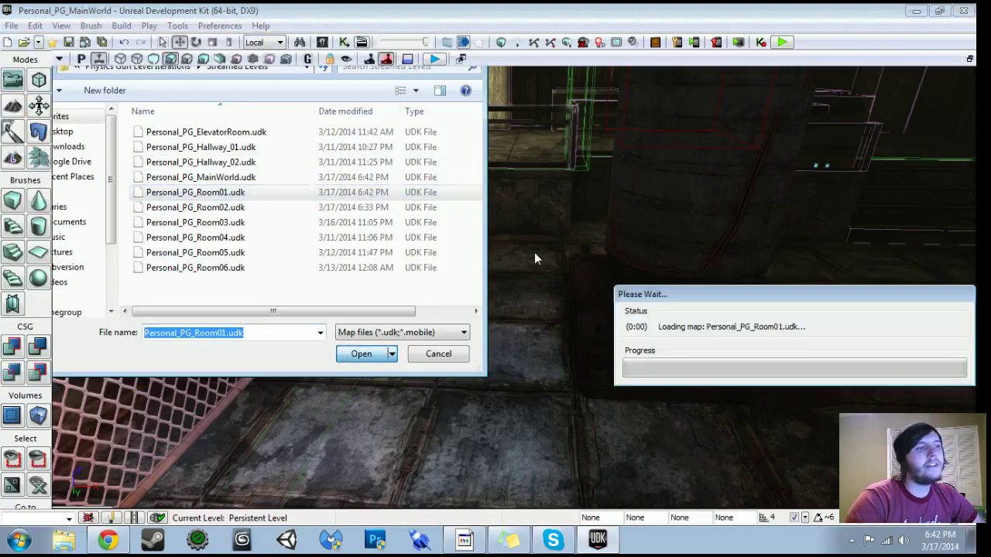
key(ctrl+v)
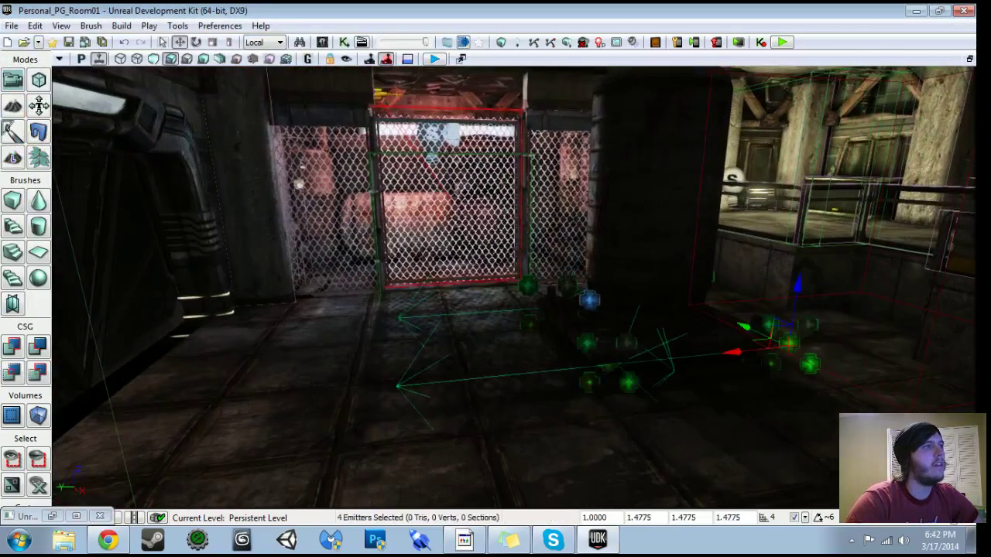
In Room01's Kismet, replace the empty Attachment variables of Attach to Actor with object variables for the four selected emitters.
click(346, 42)
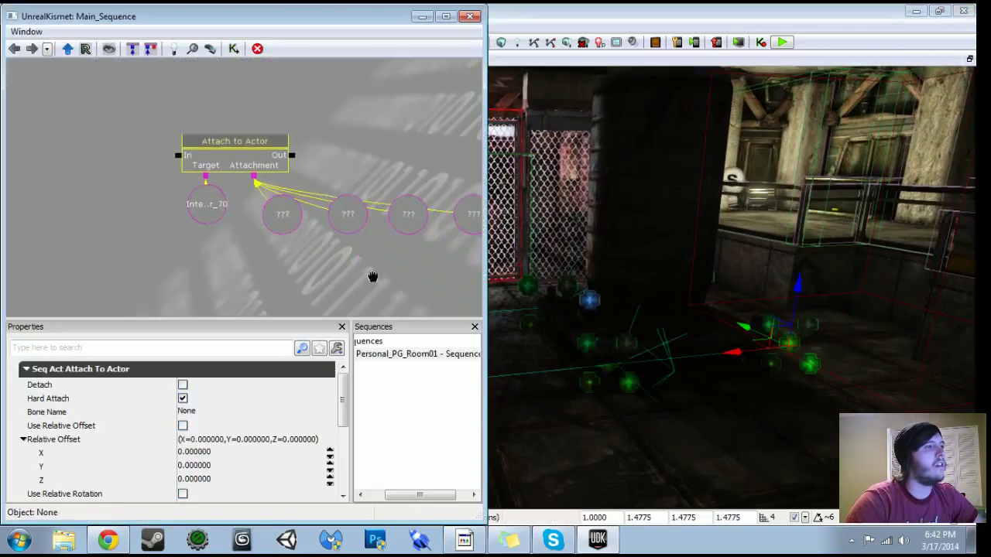
ctrl+alt+drag(298, 205, 292, 203)
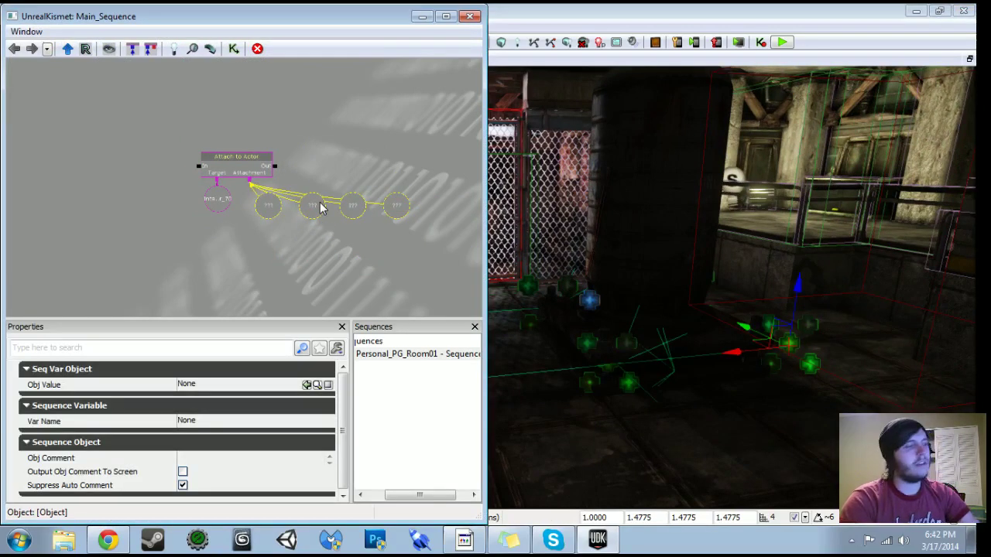
key(Delete)
right_click(250, 186)
click(310, 189)
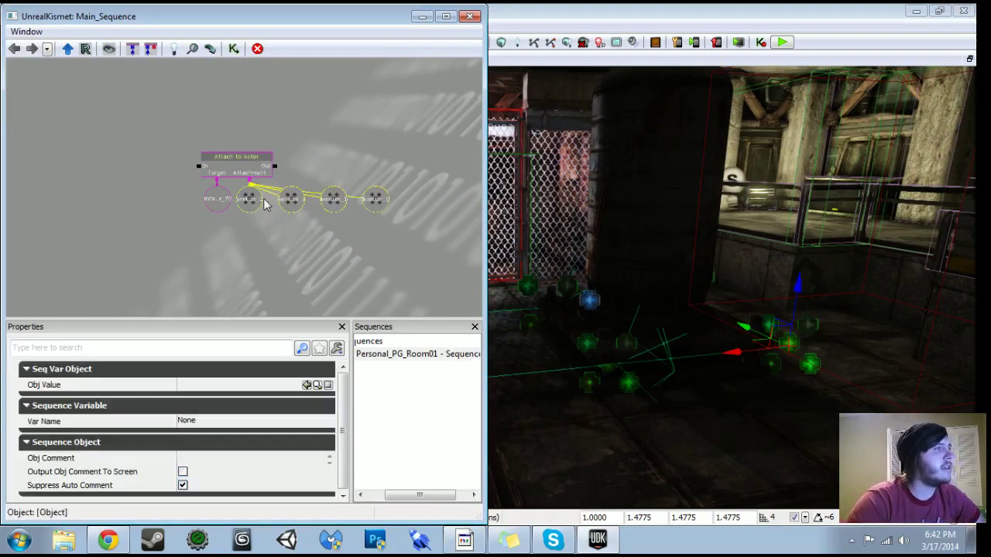
Add a Level Loaded event and wire its Loaded and Visible output to the In of Attach to Actor.
drag(270, 228, 423, 253)
right_click(264, 180)
mouse_move(310, 251)
click(513, 373)
ctrl+drag(300, 233, 334, 189)
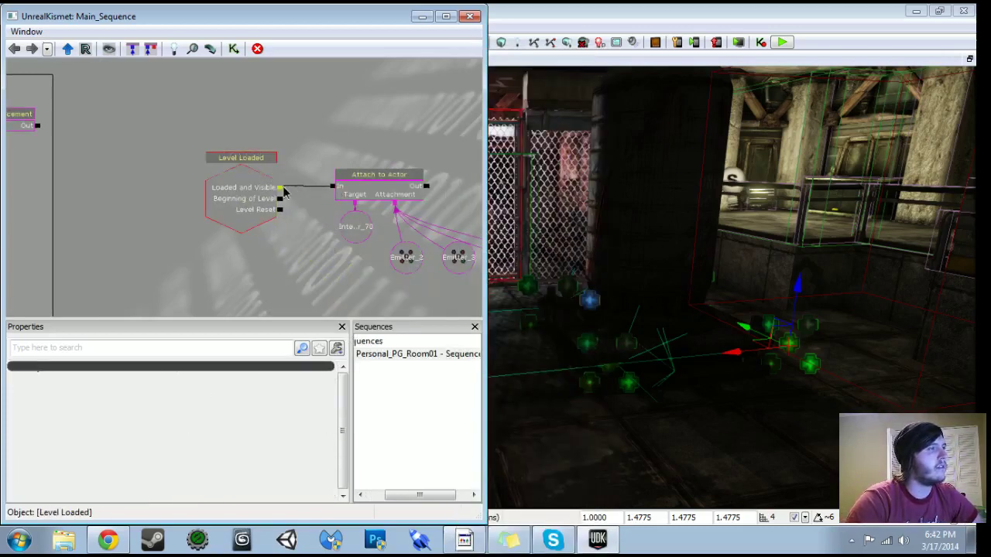
click(246, 202)
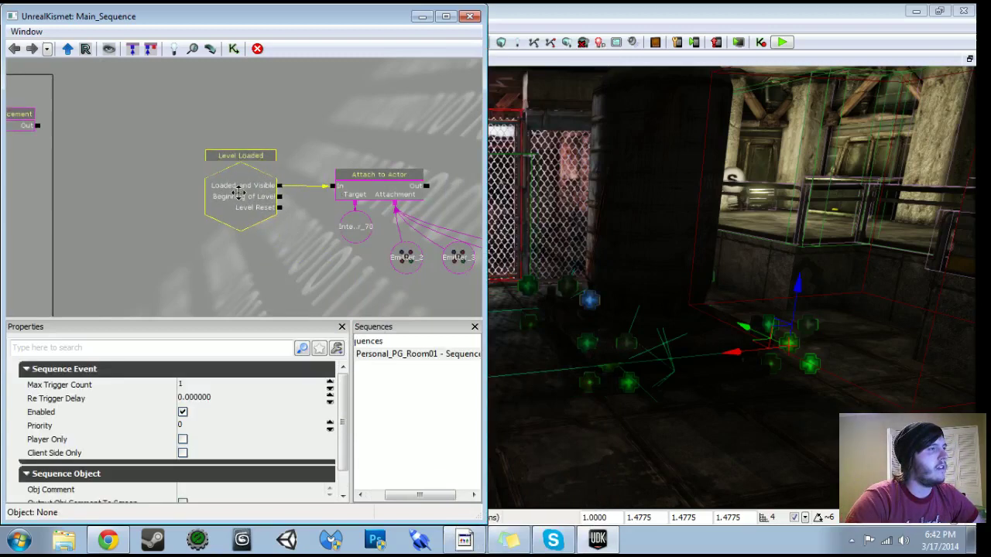
Move the Level Loaded and Attach to Actor nodes with their variables to an empty area lower in the graph.
scroll(239, 194, down, 5)
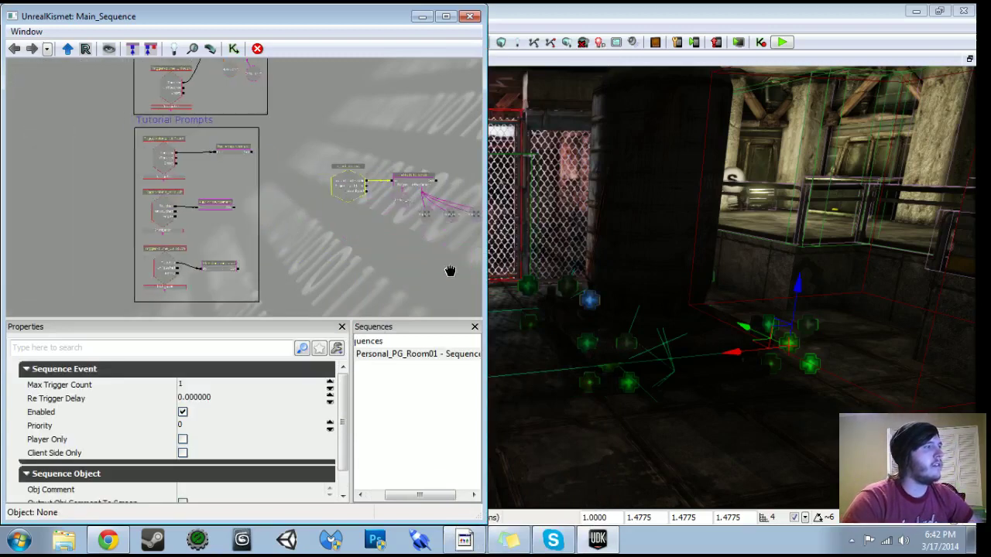
click(222, 112)
ctrl+alt+drag(247, 148, 425, 235)
drag(256, 242, 370, 175)
ctrl+drag(357, 121, 176, 556)
drag(339, 187, 342, 242)
Open the Matinee that drives the CrateMovement group and collapse its expanded track groups.
scroll(342, 243, up, 4)
scroll(342, 271, up, 2)
drag(343, 314, 311, 286)
drag(310, 153, 309, 300)
scroll(235, 205, down, 2)
drag(233, 208, 210, 286)
scroll(177, 273, up, 1)
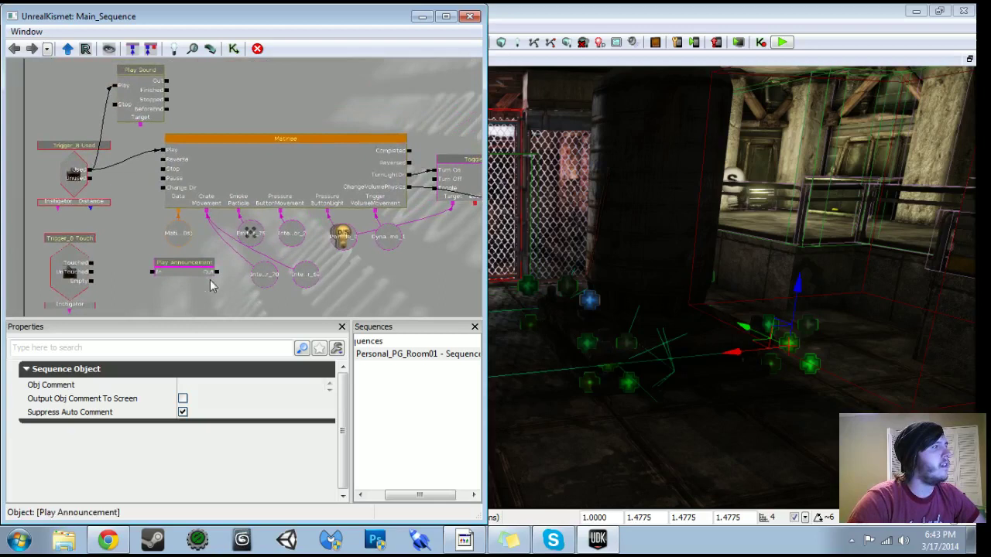
double_click(232, 175)
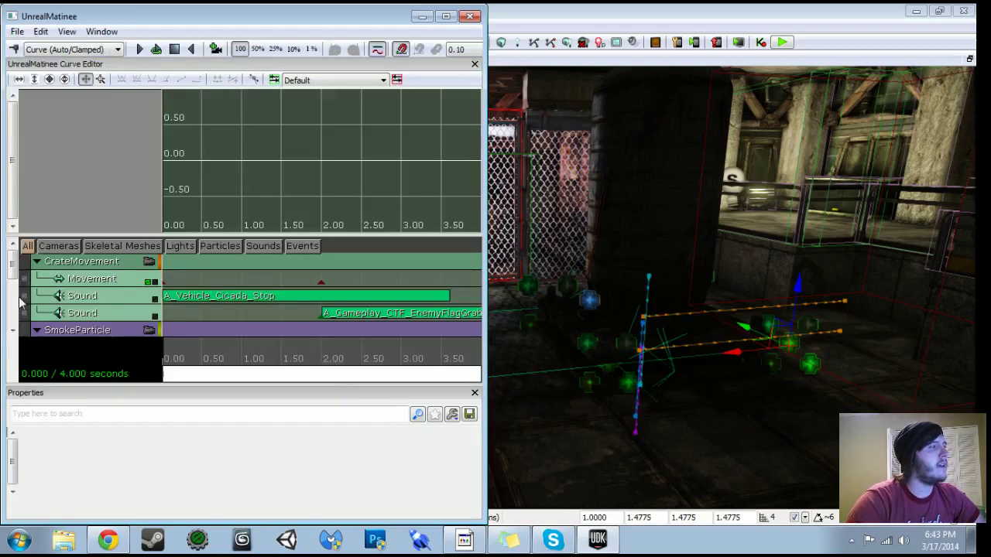
click(35, 262)
click(36, 278)
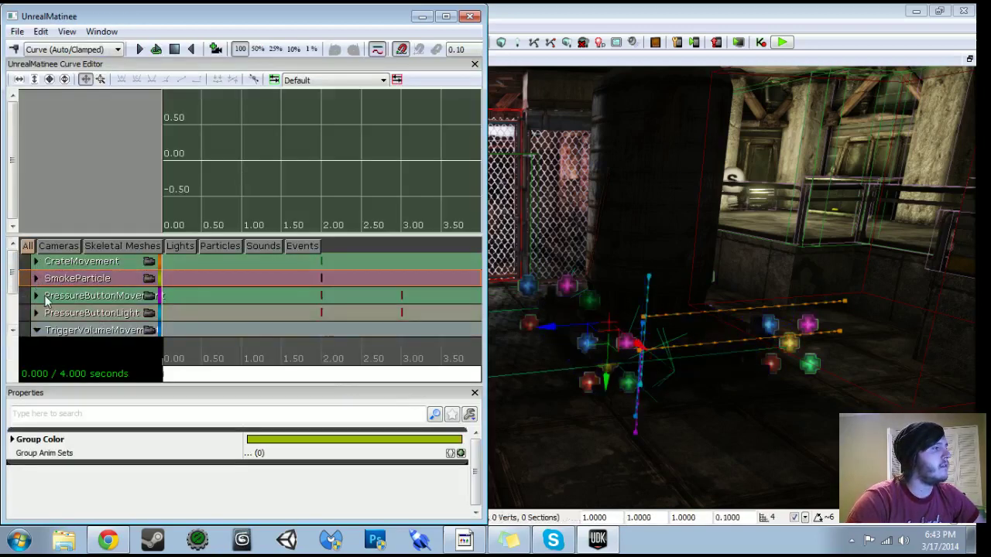
drag(10, 279, 20, 308)
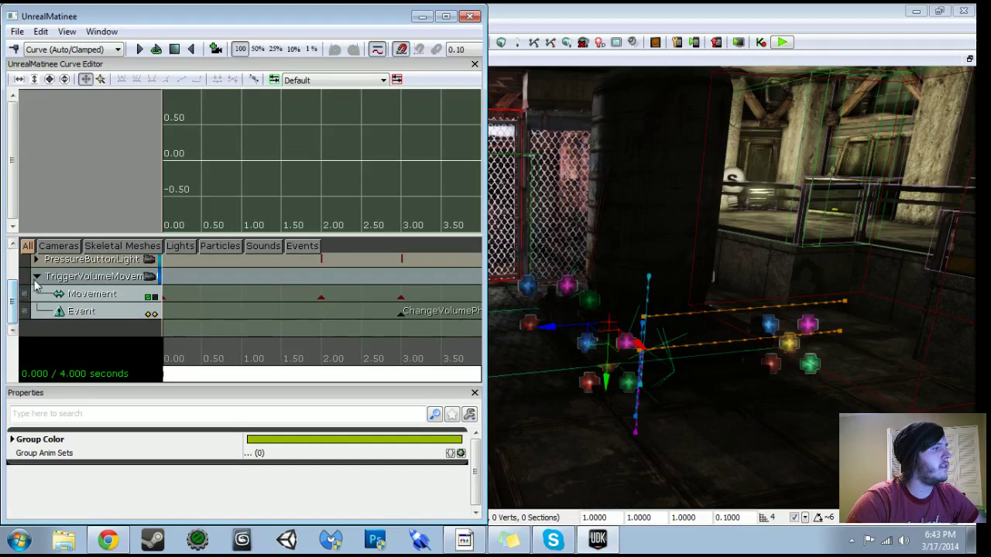
click(36, 277)
right_click(63, 299)
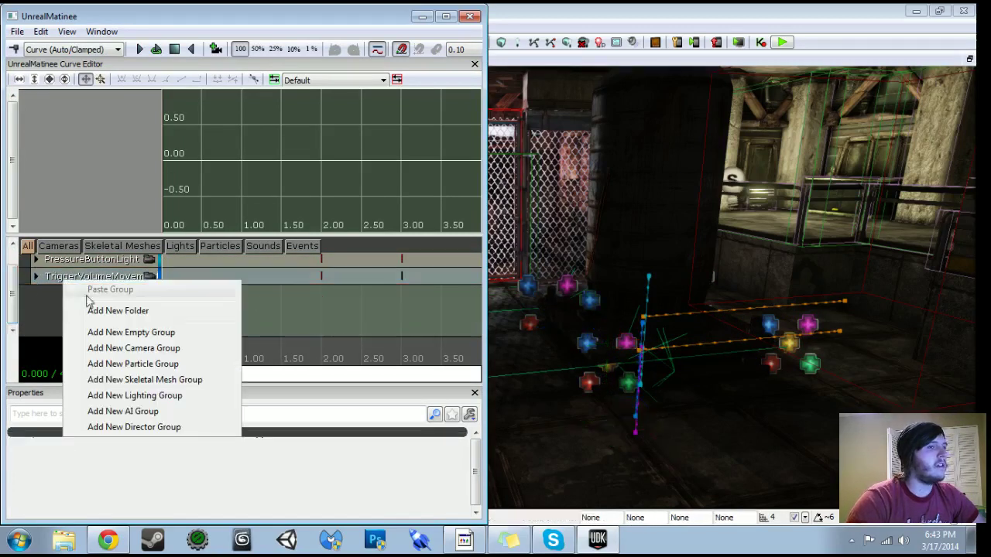
click(563, 292)
ctrl+click(783, 342)
right_drag(784, 342, 759, 342)
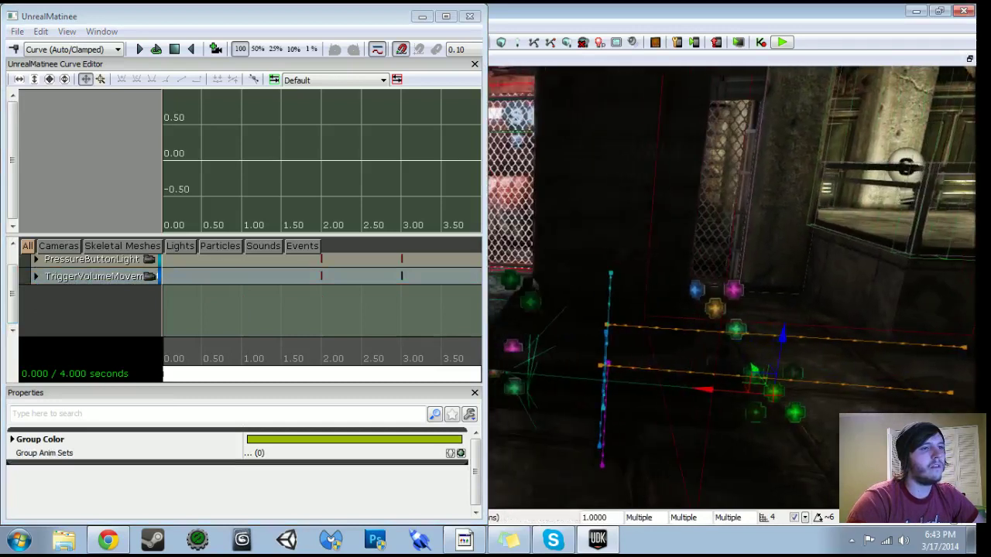
ctrl+click(714, 308)
ctrl+click(513, 347)
right_drag(512, 347, 313, 364)
right_click(55, 306)
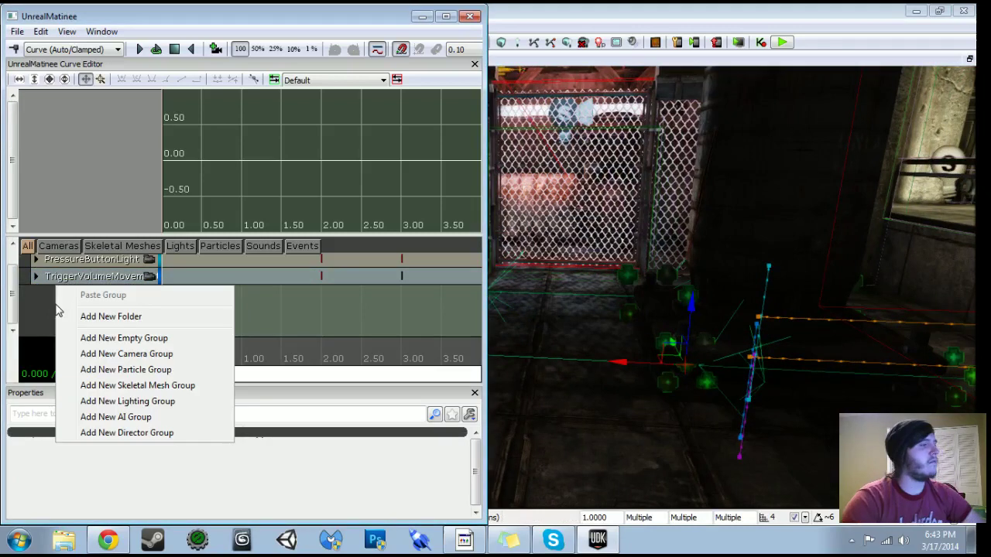
Select a single spark emitter at the pillar base and add a new particle group named Sparks for it.
click(649, 350)
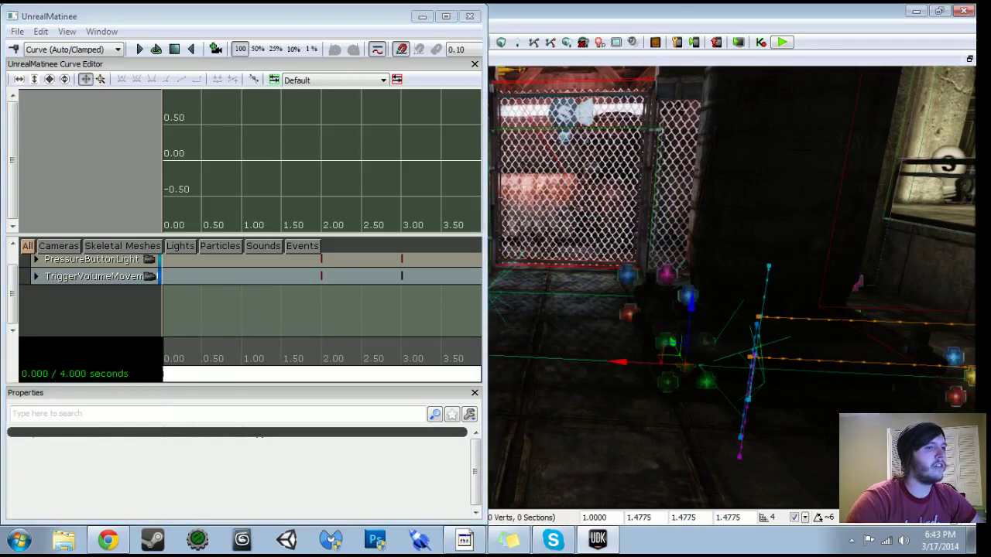
right_click(127, 299)
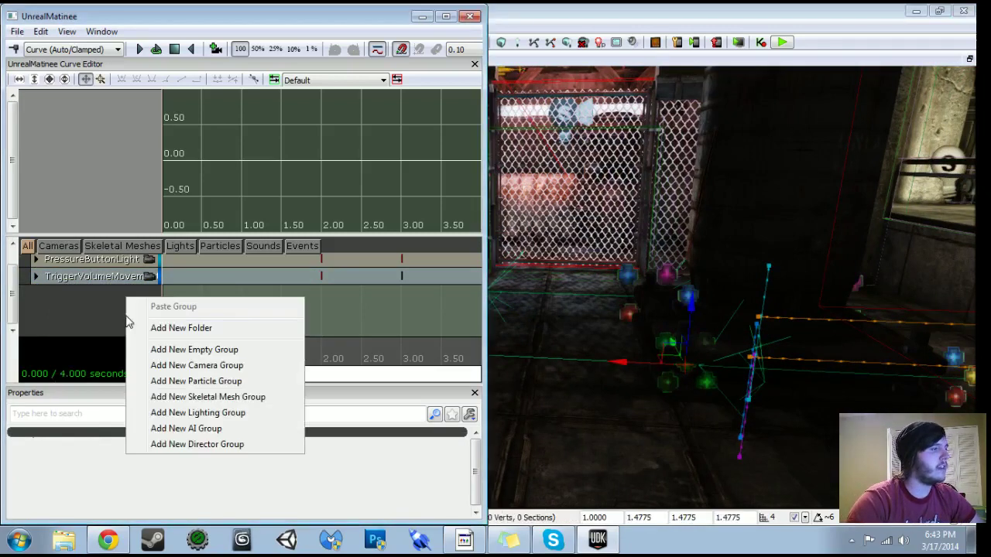
click(197, 382)
text(Sparks)
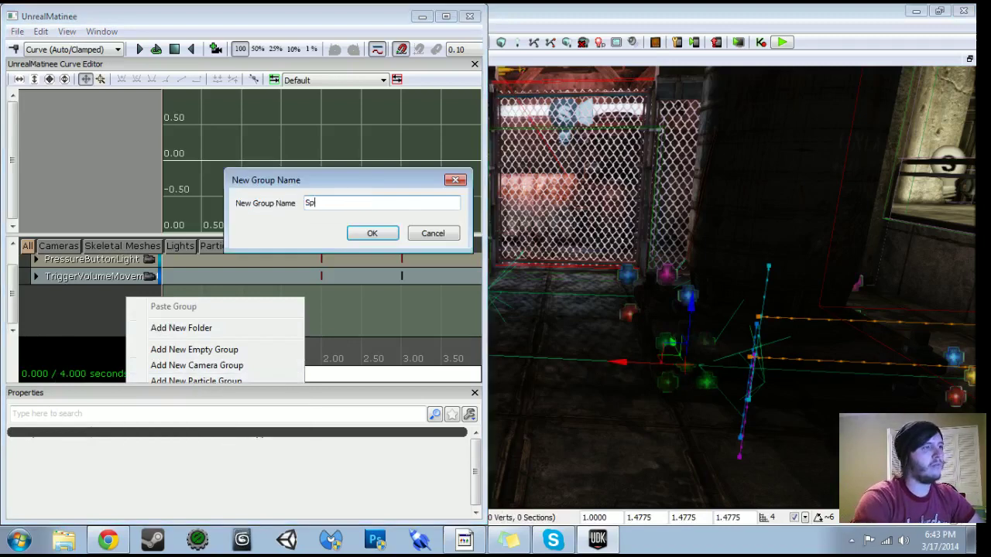
key(Return)
Try keying the Sparks Toggle track with Trigger at 0 seconds and Off at 4 seconds.
scroll(213, 316, down, 3)
mouse_move(199, 350)
mouse_down()
mouse_move(212, 356)
mouse_move(188, 357)
mouse_up()
key(Return)
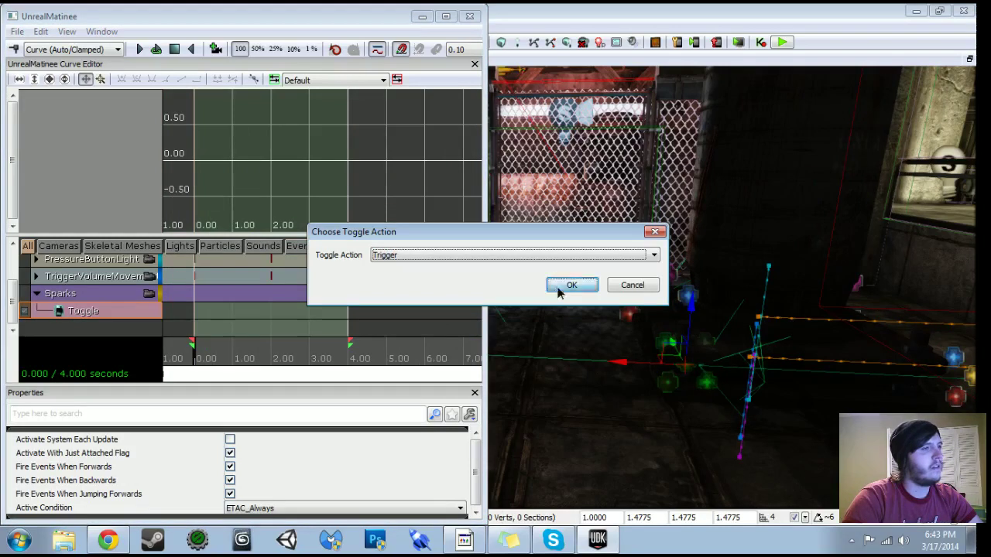
click(572, 286)
drag(200, 371, 358, 360)
key(Return)
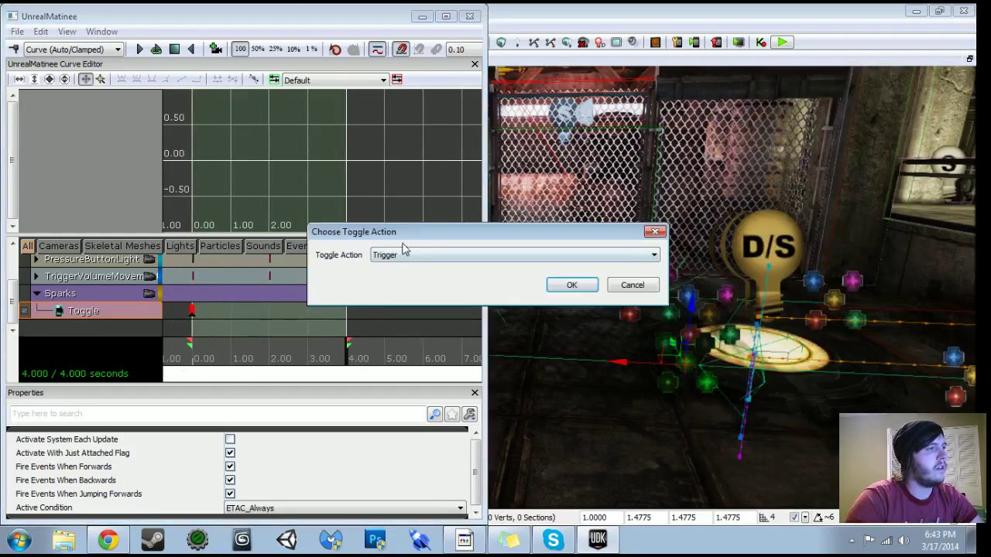
click(403, 254)
click(401, 286)
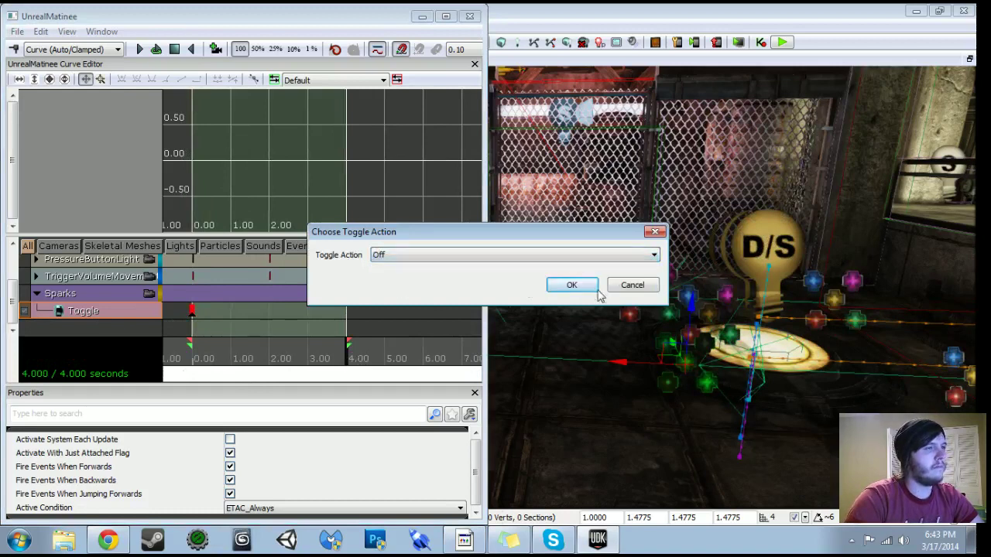
click(572, 285)
Delete the trial keys from the Sparks Toggle track.
key(Left)
right_click(193, 320)
click(234, 326)
click(324, 363)
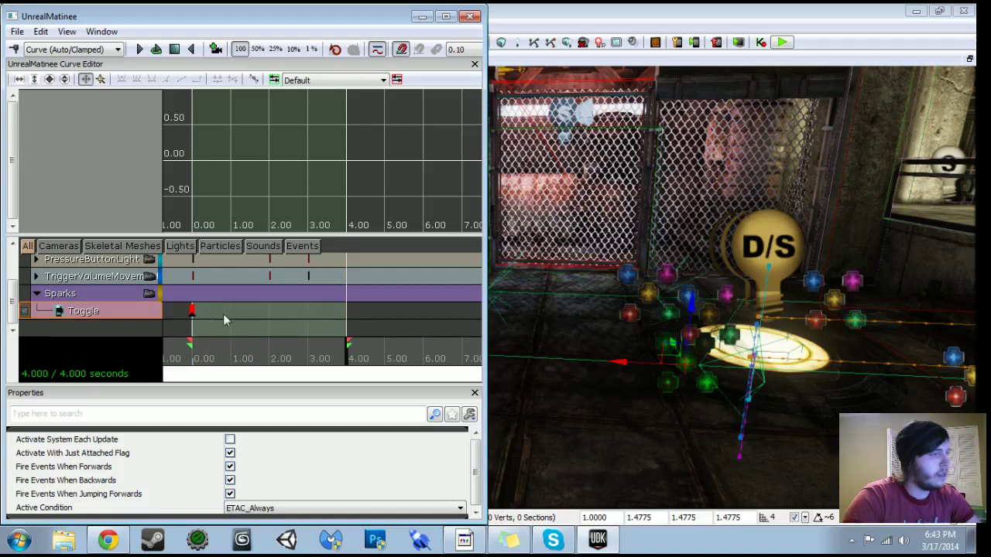
key(Left)
key(Delete)
Add an On toggle key to the Sparks track at 0 seconds.
mouse_move(185, 361)
mouse_down()
mouse_move(231, 367)
mouse_move(190, 364)
mouse_up()
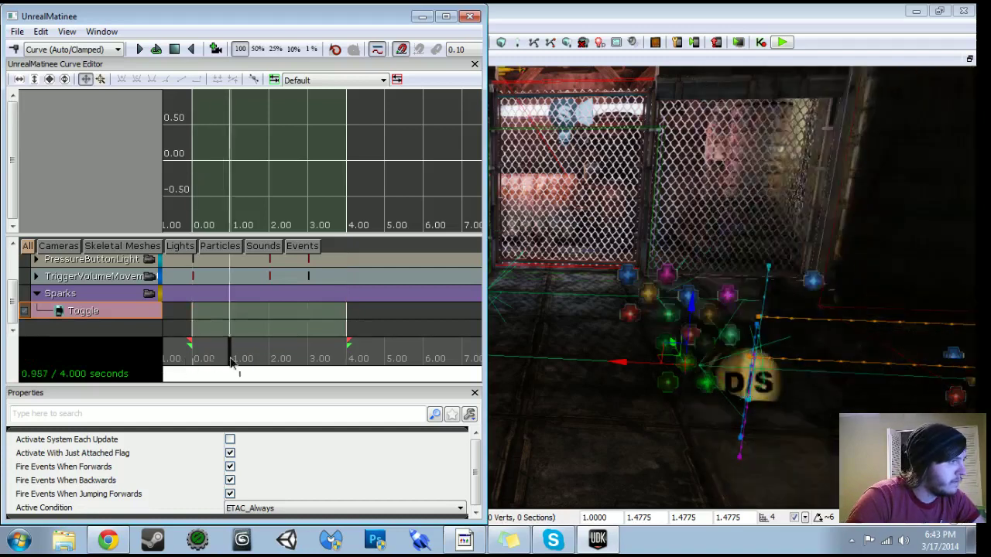
key(Return)
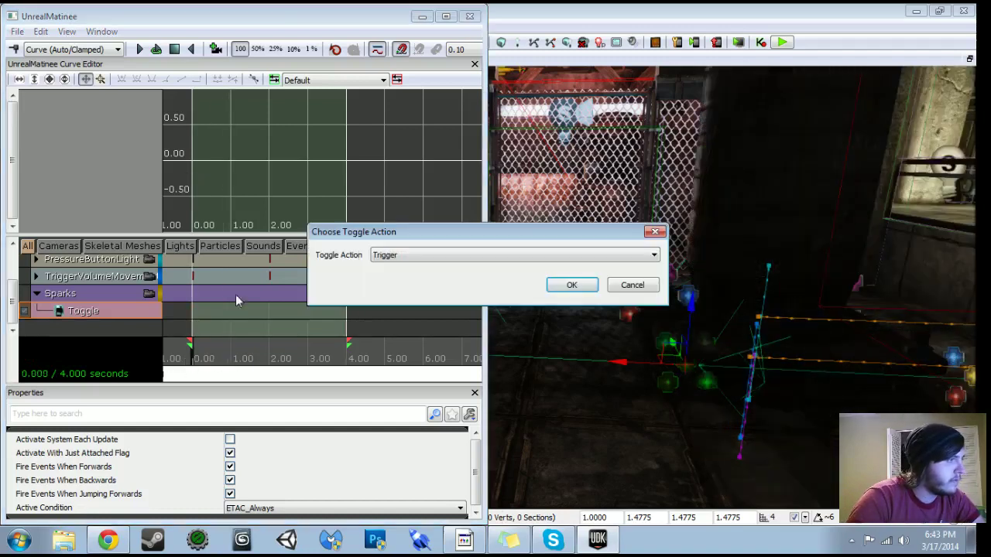
click(396, 257)
click(398, 278)
click(571, 285)
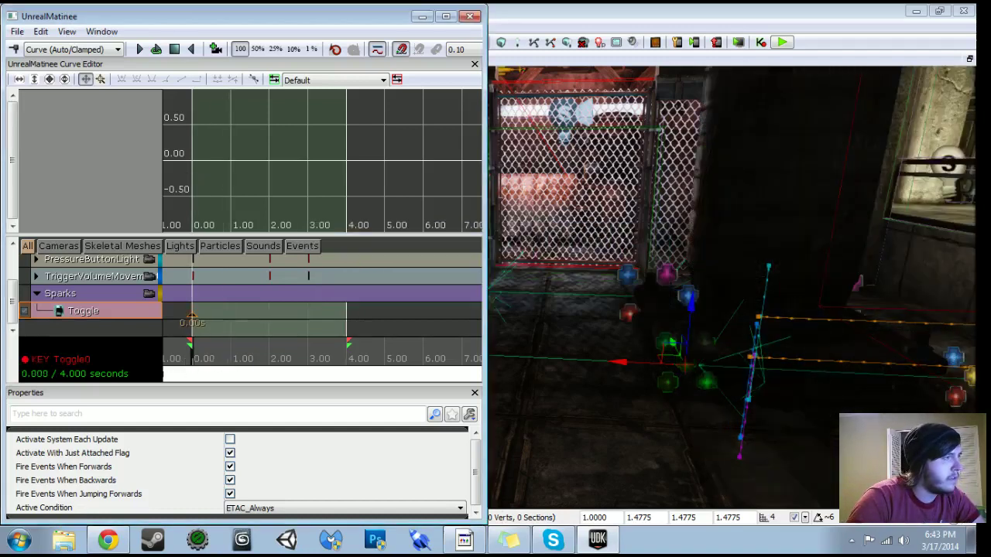
Add an Off toggle key to the Sparks track at 4 seconds.
click(365, 360)
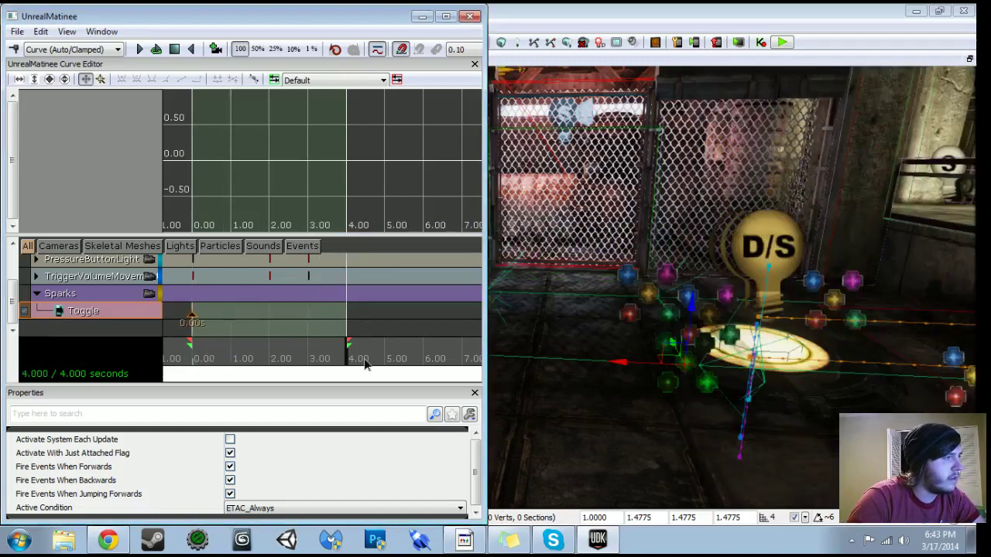
key(Return)
click(402, 255)
click(387, 280)
click(561, 285)
Play the Matinee from the start to preview the sparks, and close the Matinee editor.
drag(356, 363, 177, 345)
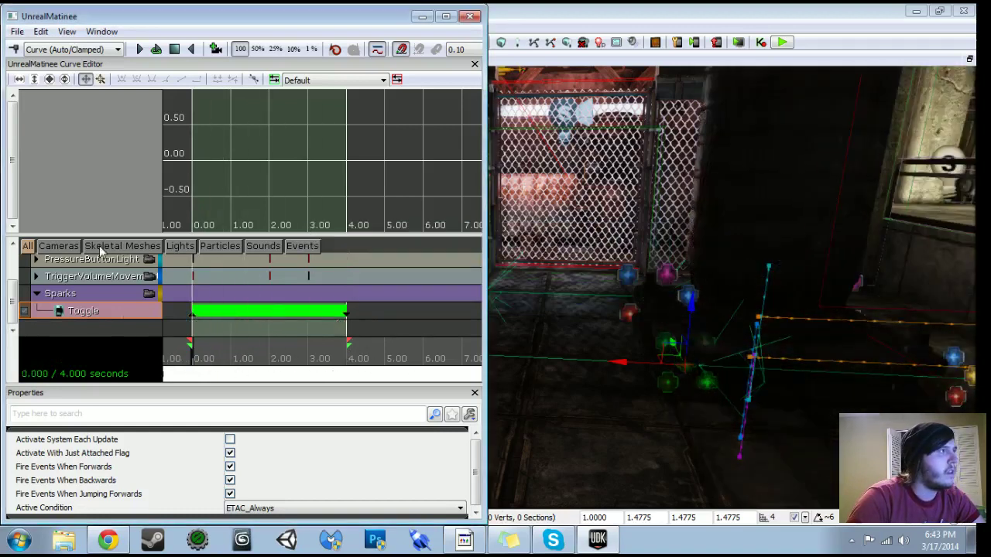
click(139, 49)
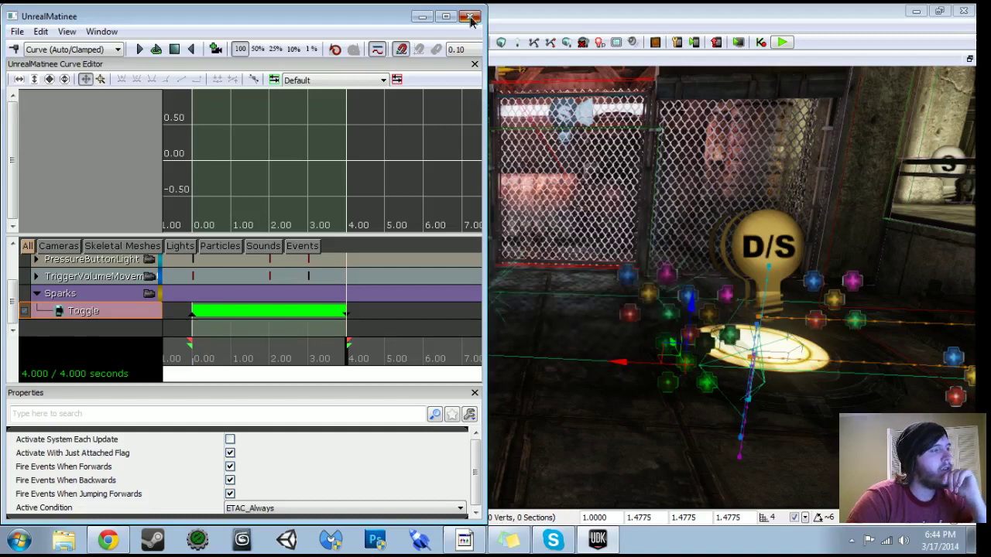
click(470, 17)
Reposition the nodes around the crate Matinee in Room01's Kismet to clear up the layout.
drag(378, 248, 286, 223)
scroll(287, 223, up, 2)
click(222, 203)
ctrl+drag(222, 202, 359, 243)
drag(430, 191, 257, 196)
scroll(257, 196, down, 2)
click(235, 153)
ctrl+drag(235, 153, 282, 127)
Try pasting a second set of four emitter variables beside the Attach to Actor variables.
scroll(276, 194, down, 4)
drag(277, 247, 277, 47)
drag(253, 205, 293, 79)
scroll(294, 79, up, 1)
mouse_move(213, 222)
mouse_down()
mouse_move(217, 192)
mouse_move(151, 180)
mouse_up()
key(ctrl+v)
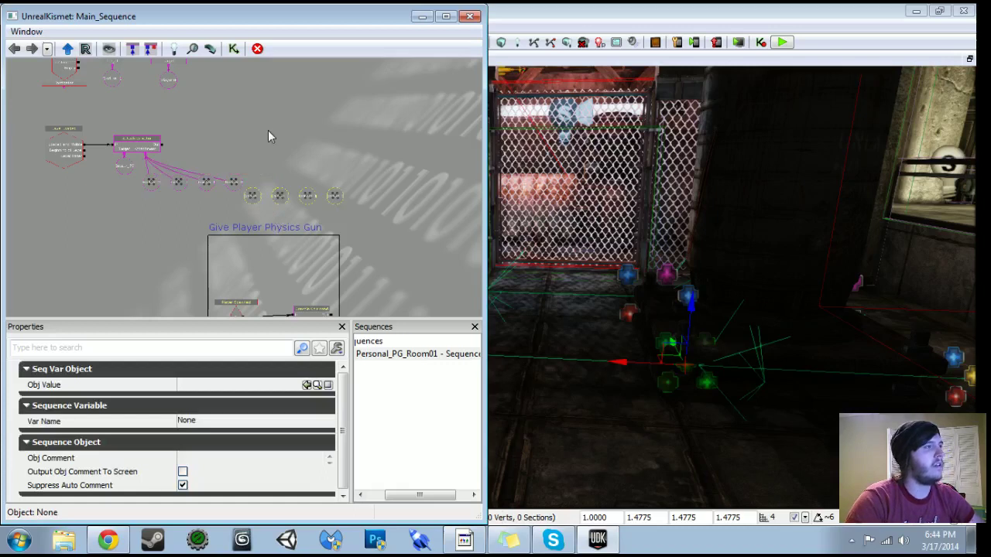
key(Delete)
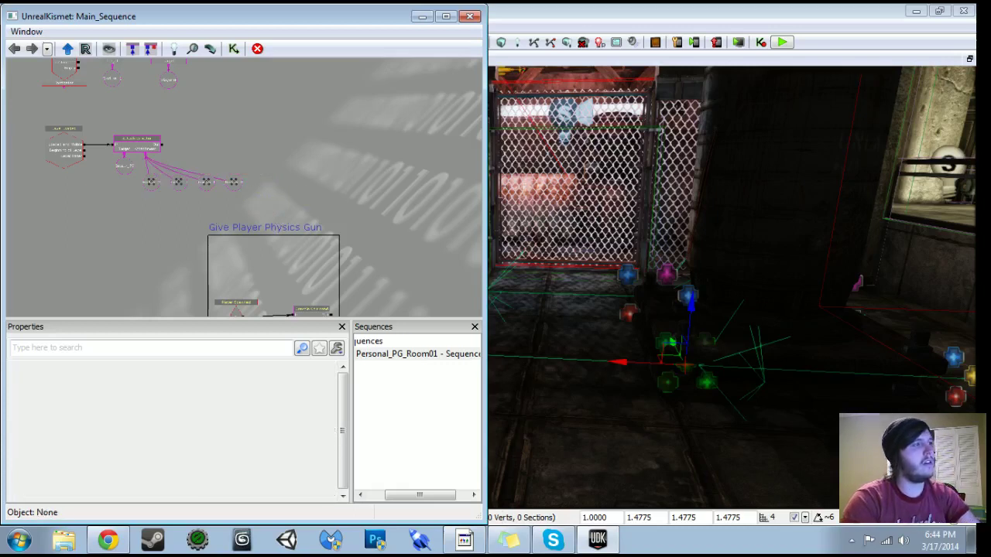
Select the spark emitters around the pillar base in the viewport.
drag(589, 325, 608, 271)
click(644, 316)
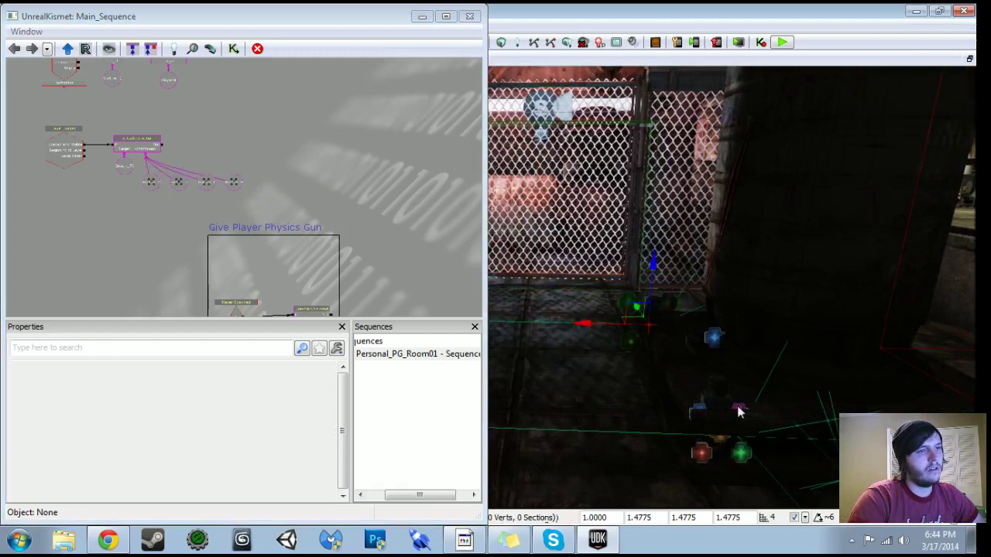
drag(738, 412, 775, 391)
click(563, 389)
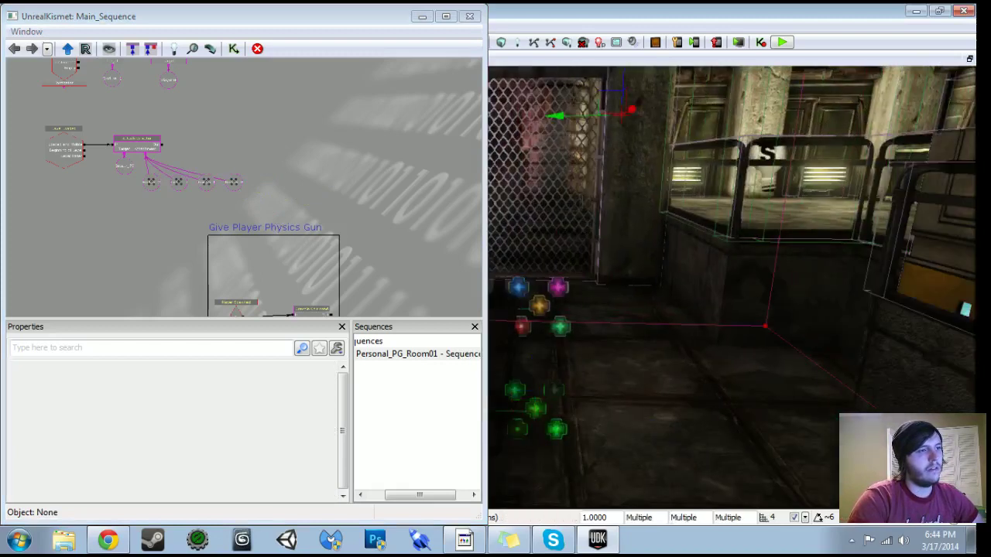
Replace the emitter variable linked to the Matinee's Sparks group with new object variables for the four selected spark emitters.
drag(562, 389, 418, 388)
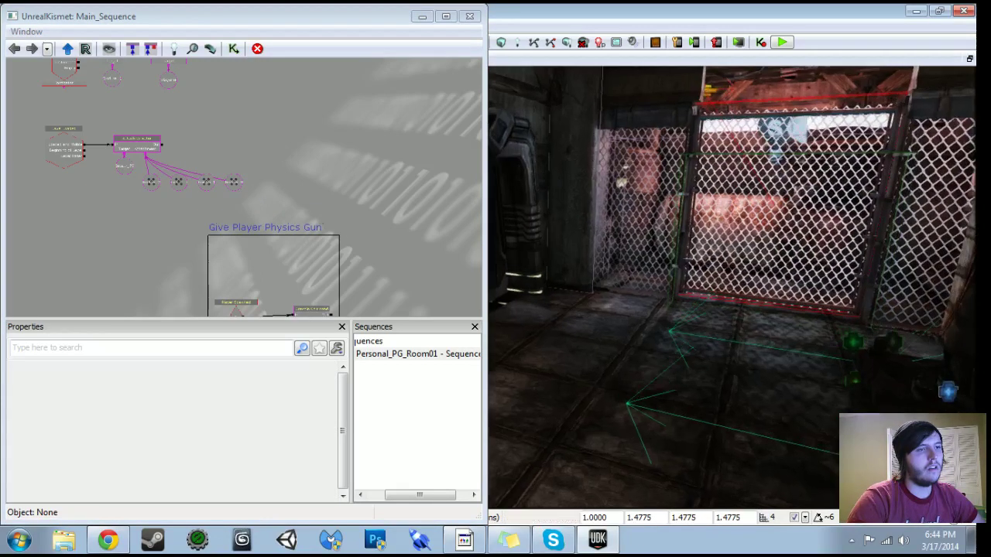
click(212, 179)
scroll(212, 179, down, 3)
drag(212, 178, 275, 426)
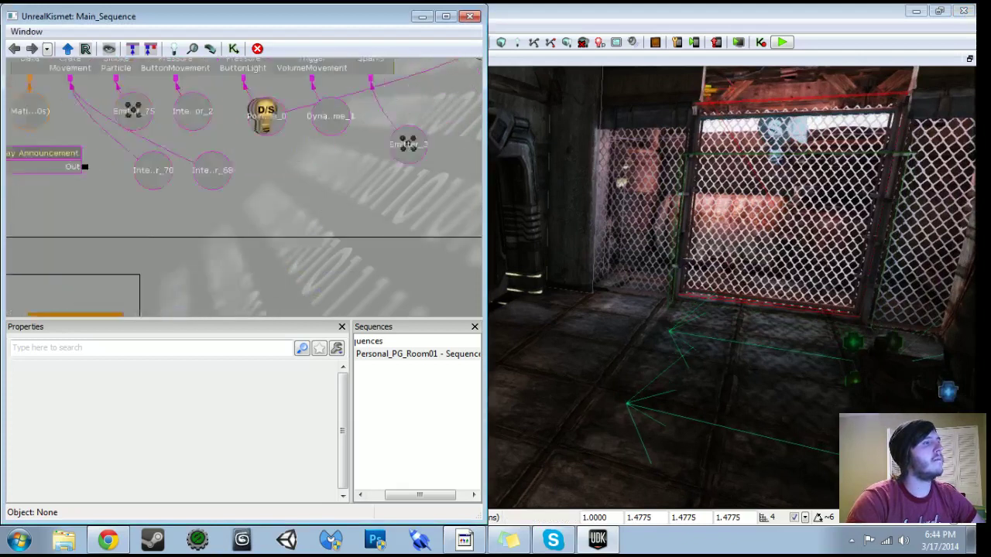
click(304, 241)
key(Delete)
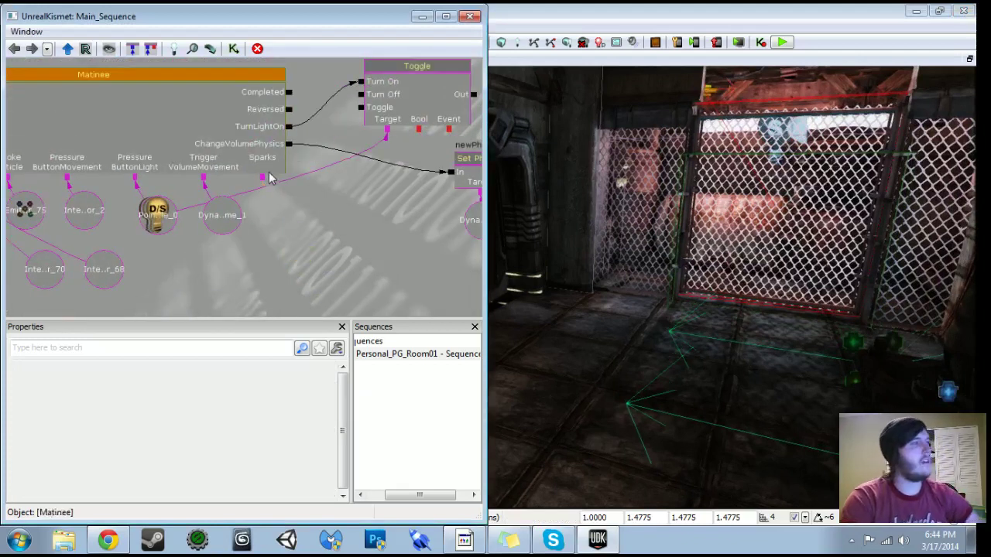
right_click(263, 182)
click(283, 181)
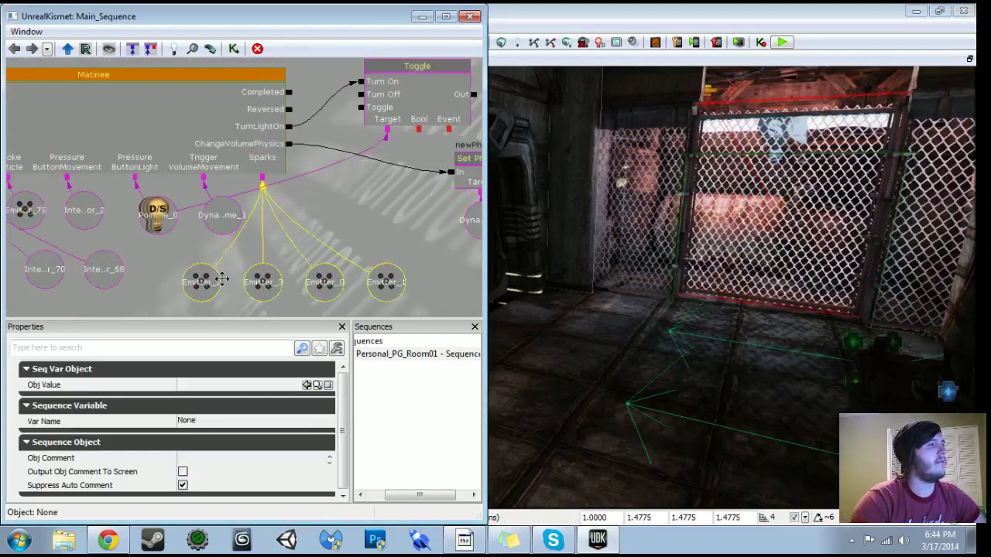
Save the level and play-test the button-triggered barrel sequence from the floor near the fence gate.
click(421, 17)
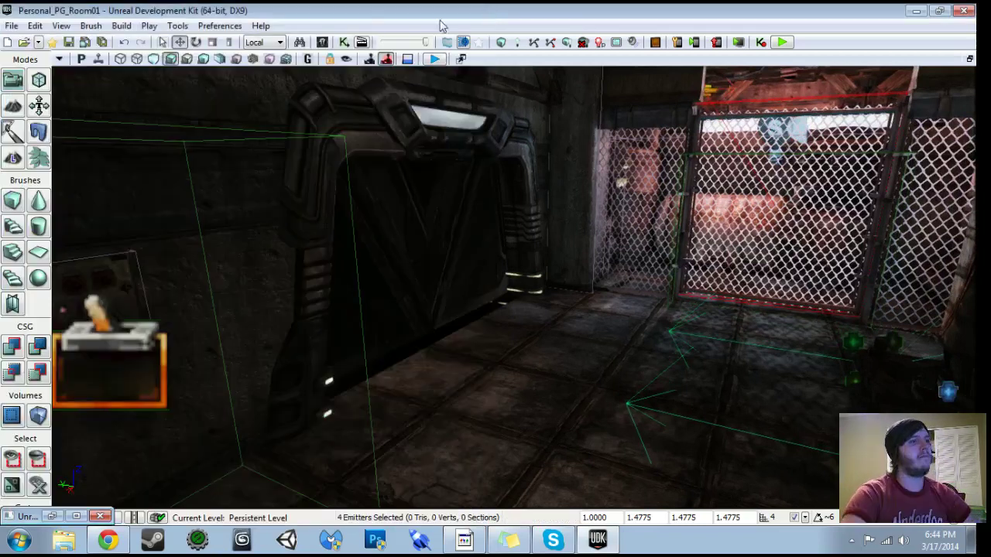
click(69, 42)
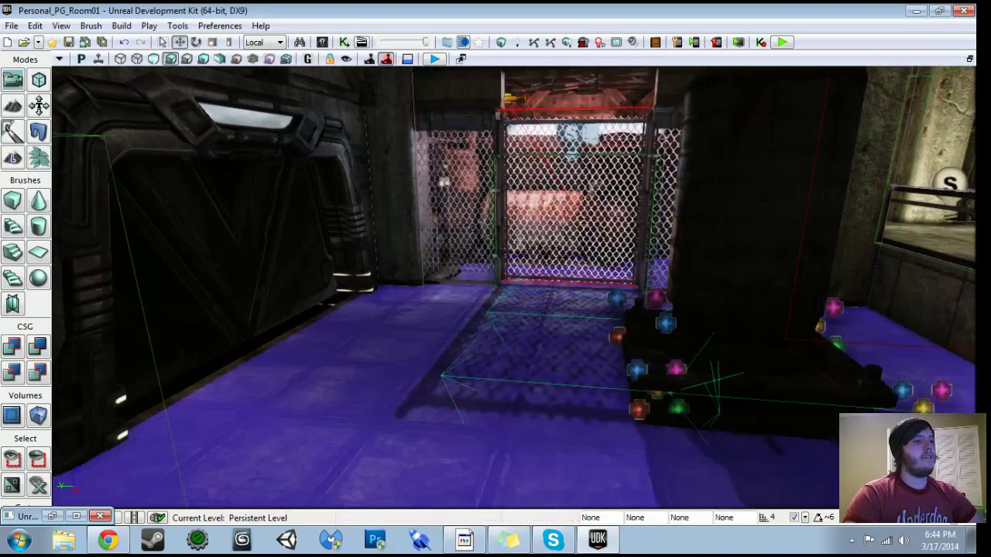
right_click(493, 415)
click(542, 402)
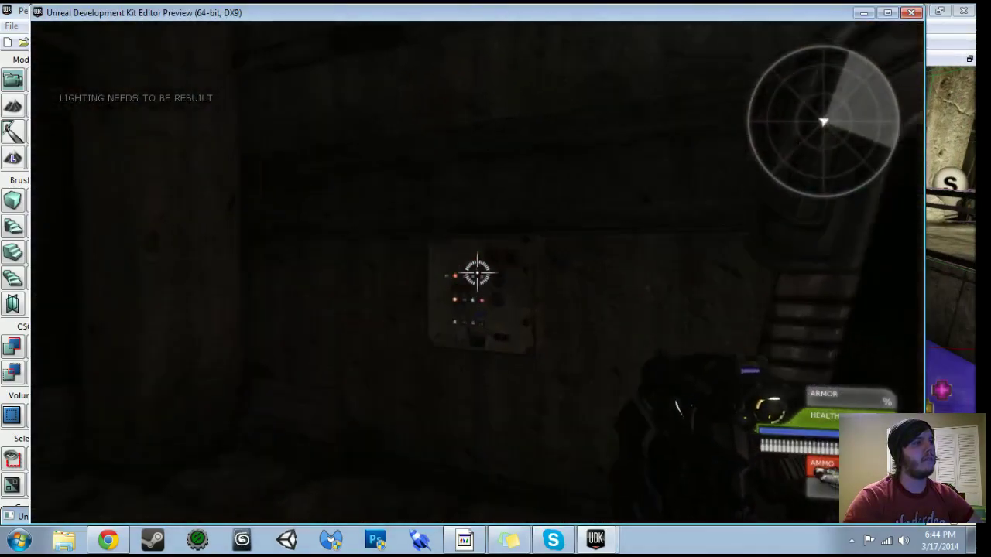
key(w)
key(e)
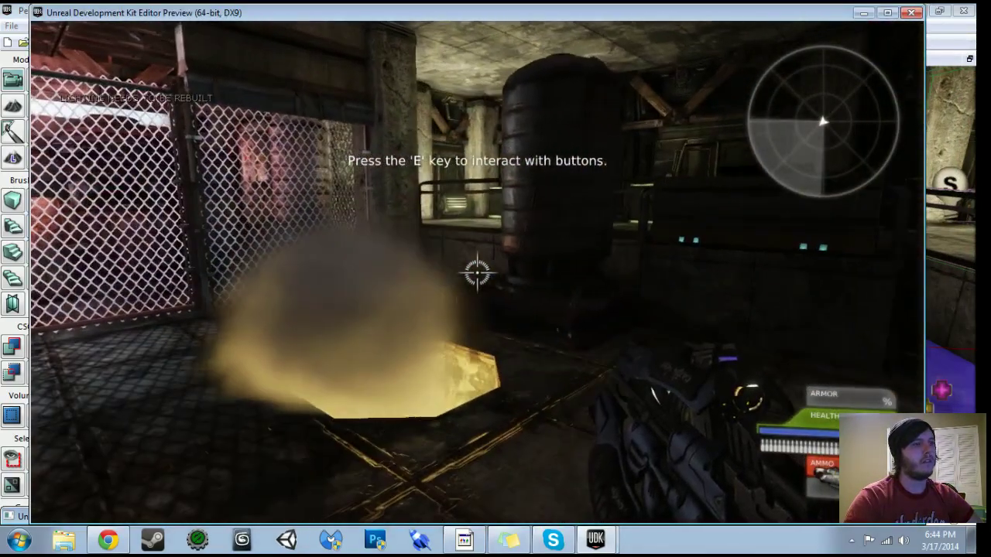
key(Escape)
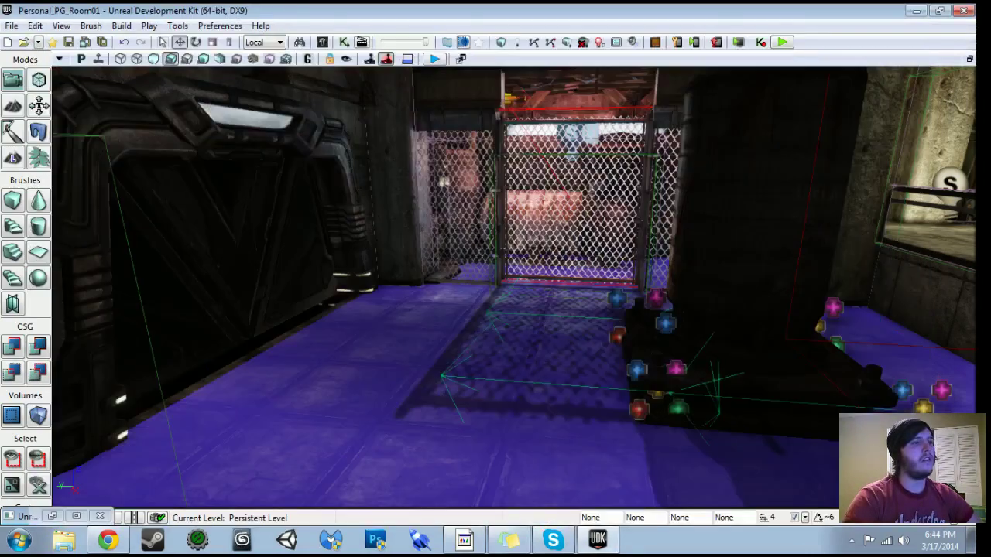
Delete the Level Loaded event and its Attach to Actor action from Kismet, together with the linked target and four emitter variables.
click(343, 41)
scroll(244, 186, down, 4)
drag(337, 306, 407, 97)
scroll(244, 186, up, 7)
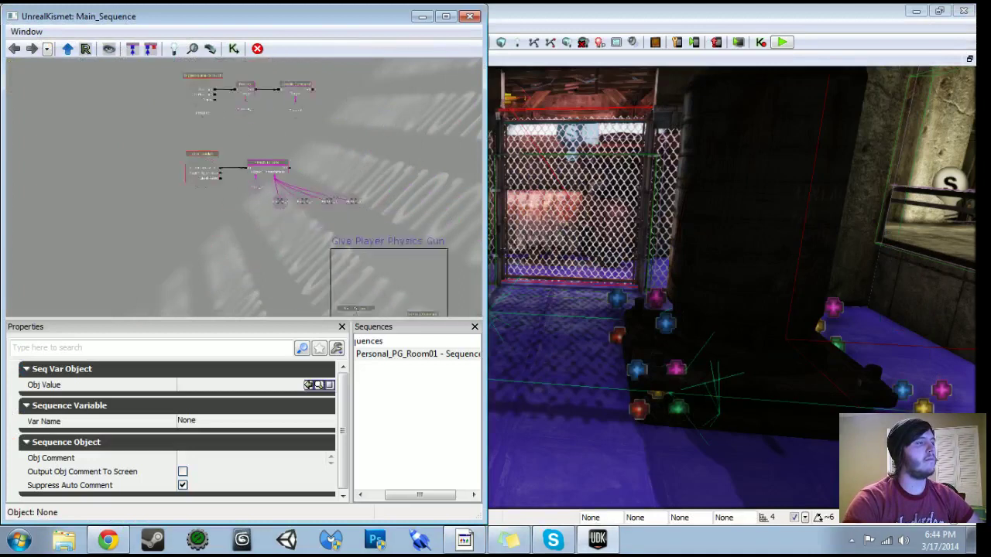
drag(353, 263, 274, 246)
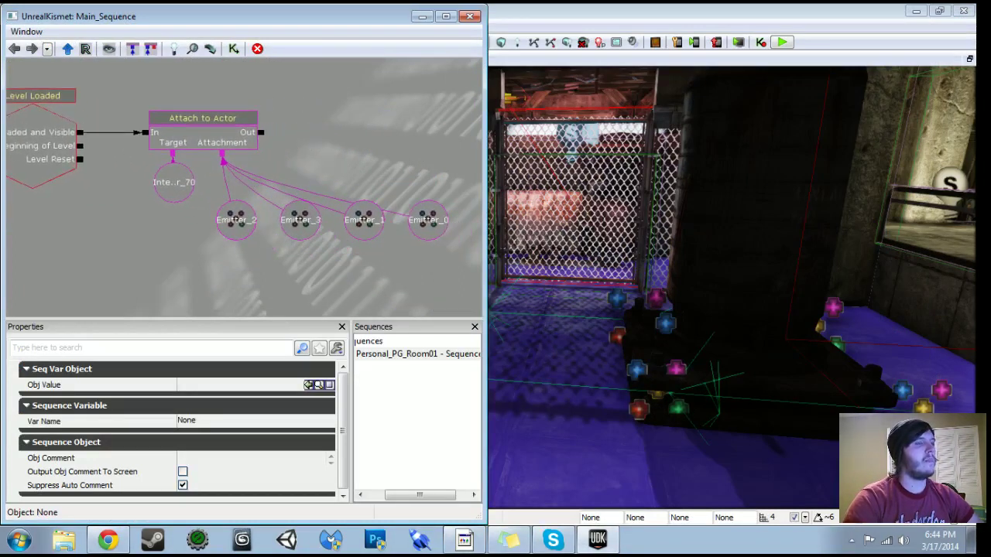
click(135, 106)
scroll(134, 107, down, 2)
drag(12, 106, 102, 164)
ctrl+alt+drag(97, 136, 421, 273)
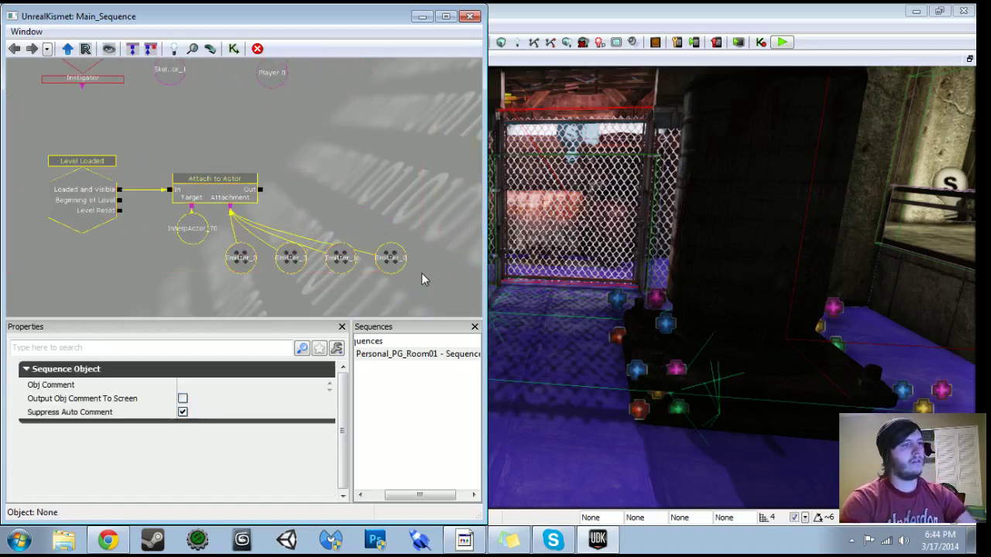
key(Delete)
Open the Matinee that controls the crate movement and sparks for editing.
drag(378, 118, 274, 308)
scroll(274, 307, down, 3)
drag(278, 216, 274, 378)
drag(312, 190, 286, 373)
drag(297, 207, 284, 310)
scroll(301, 233, up, 4)
double_click(218, 123)
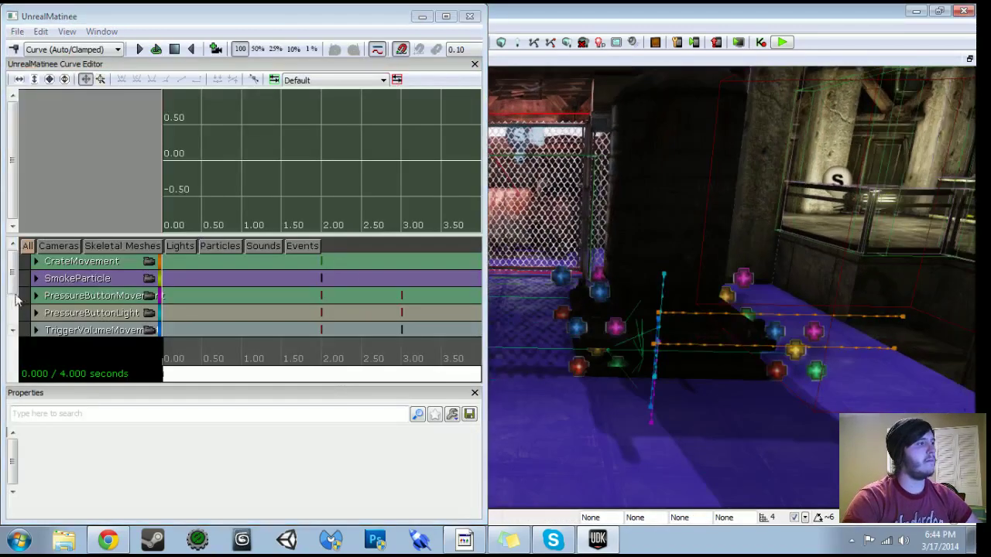
Add a Movement track to the Sparks group in the Matinee.
scroll(16, 302, down, 2)
click(74, 295)
mouse_move(488, 355)
mouse_down()
mouse_move(478, 350)
mouse_move(493, 351)
mouse_up()
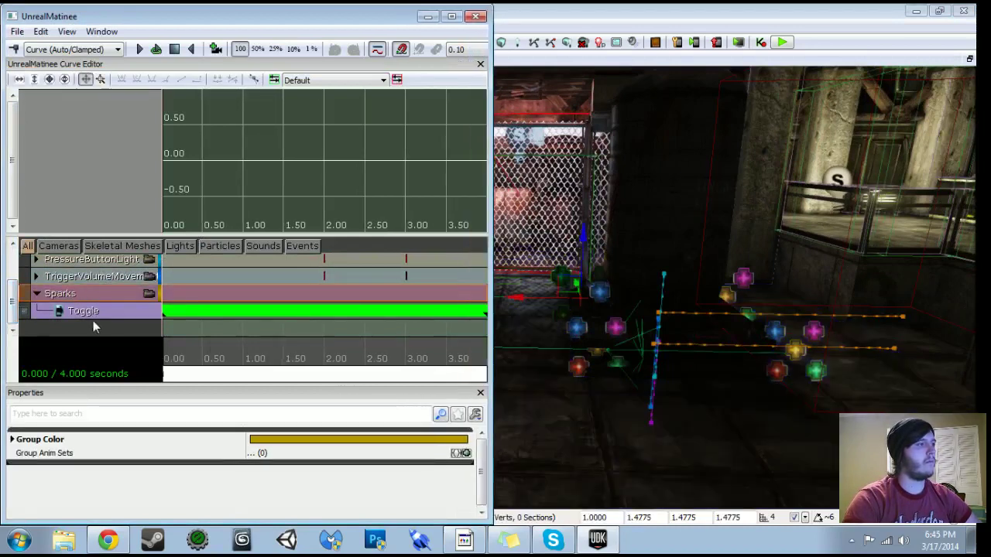
click(91, 314)
click(88, 297)
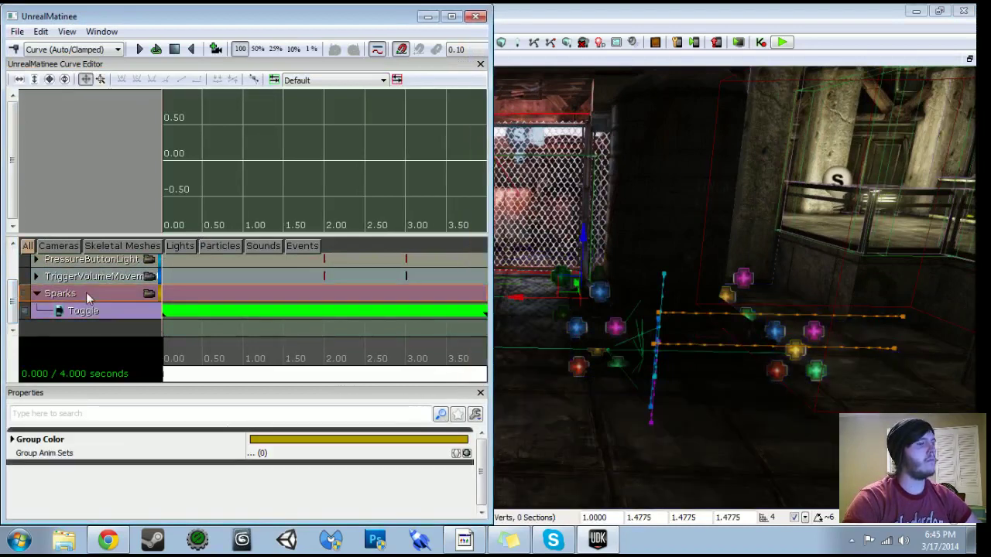
right_click(88, 299)
click(162, 247)
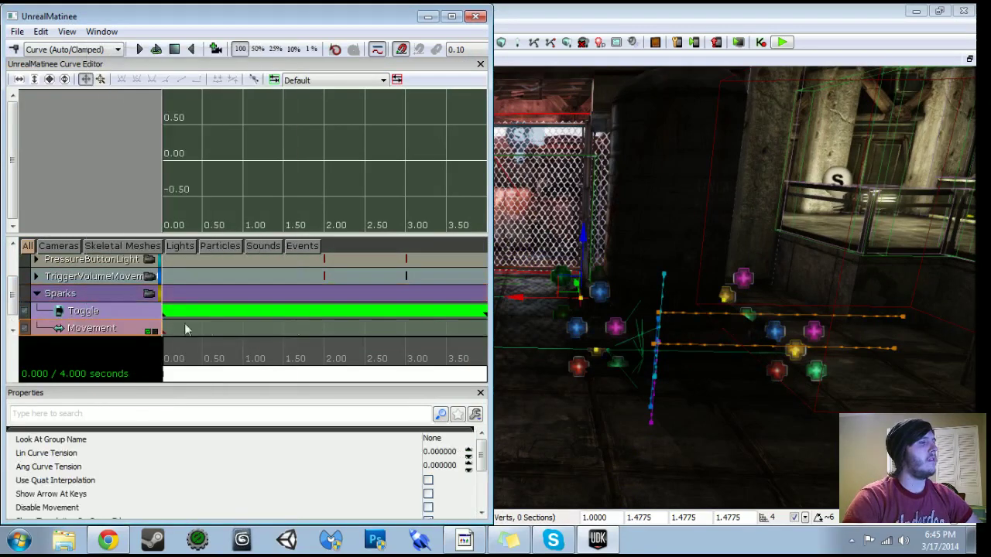
Add a Movement key at 4.00 seconds with the spark emitters moved to the barrel's end position, and preview the animation from the start.
right_drag(736, 287, 829, 298)
click(218, 360)
scroll(221, 359, down, 3)
drag(219, 359, 376, 354)
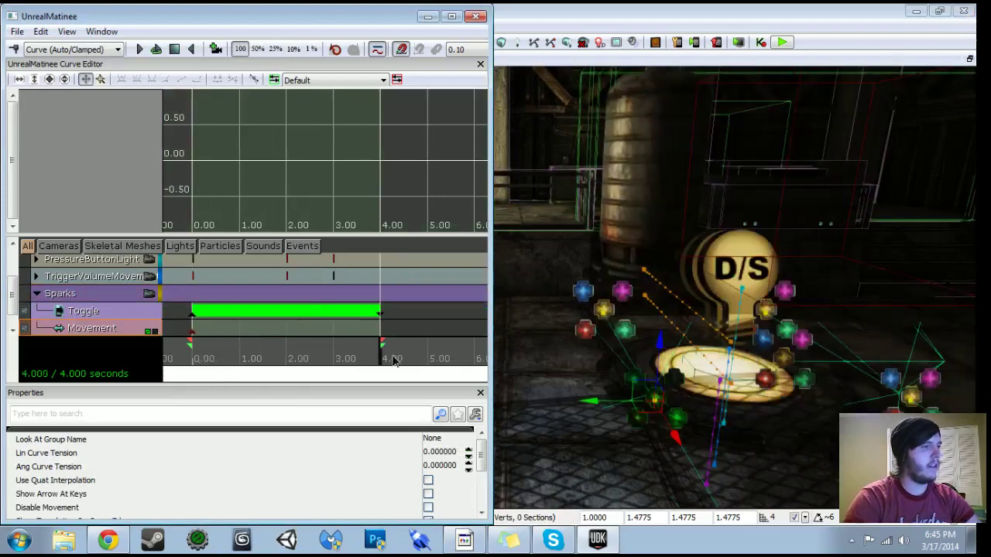
right_drag(735, 286, 774, 310)
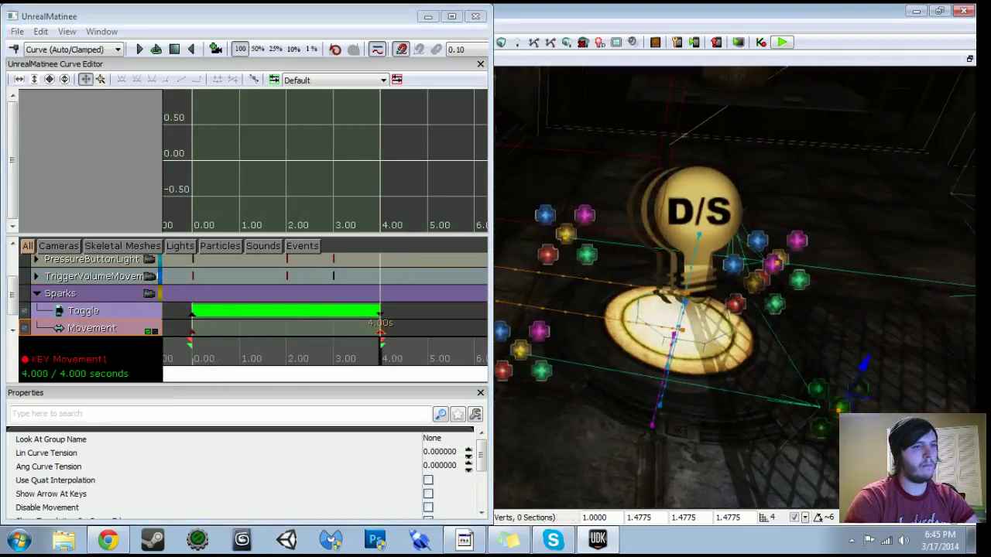
drag(875, 404, 595, 391)
right_drag(613, 421, 549, 409)
drag(823, 419, 698, 411)
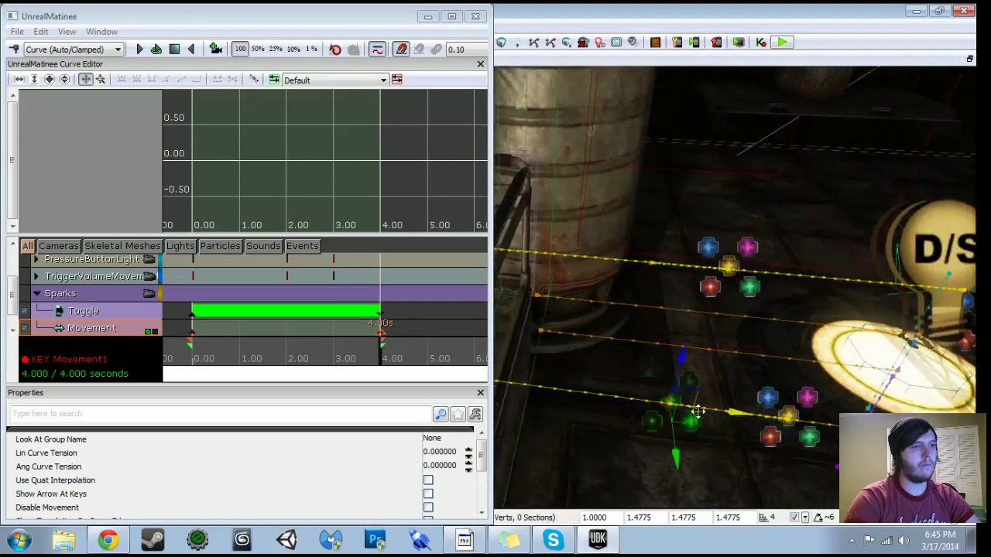
drag(382, 365, 151, 353)
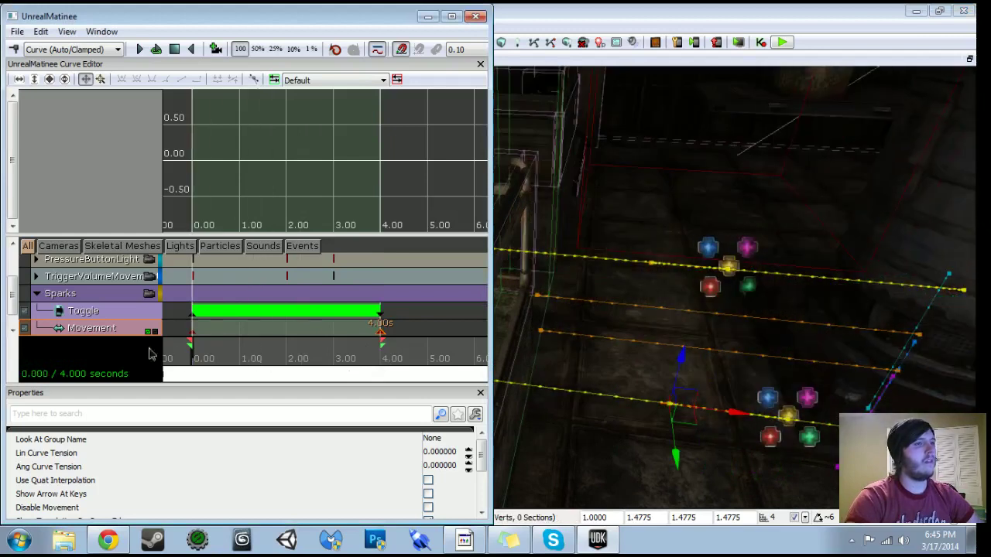
click(136, 49)
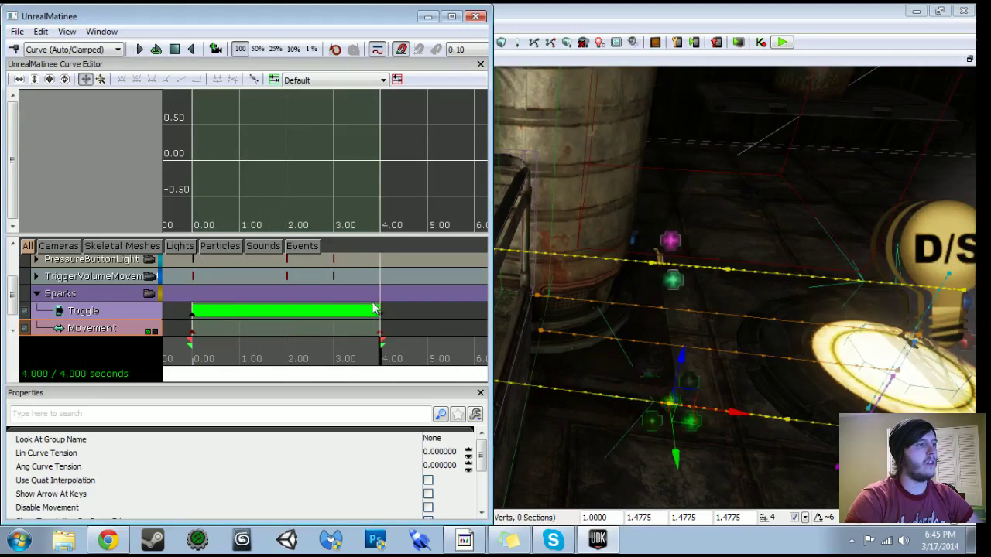
Check the CrateMovement group's keys and shorten the Matinee sequence to 2.000 seconds to match them.
scroll(400, 320, down, 1)
drag(388, 342, 337, 342)
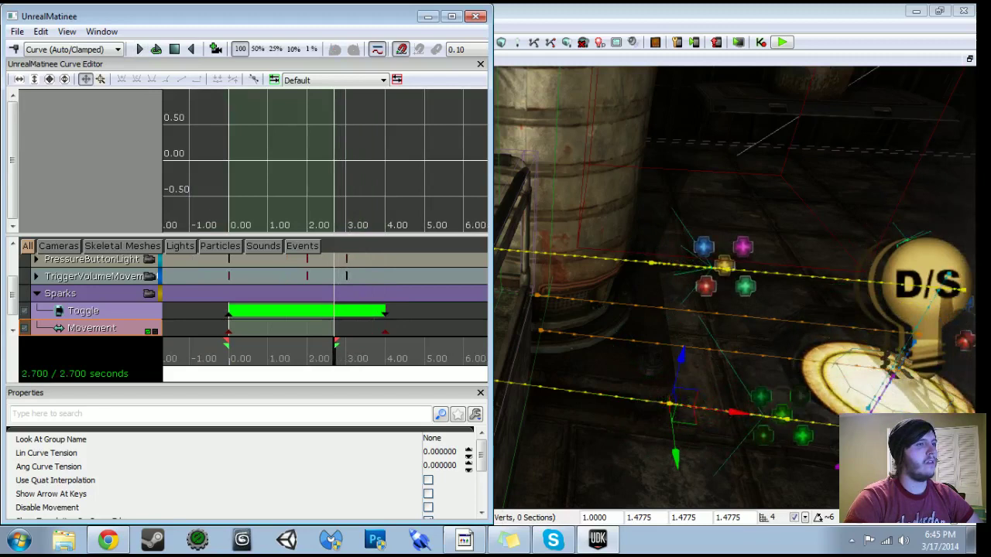
scroll(19, 267, up, 3)
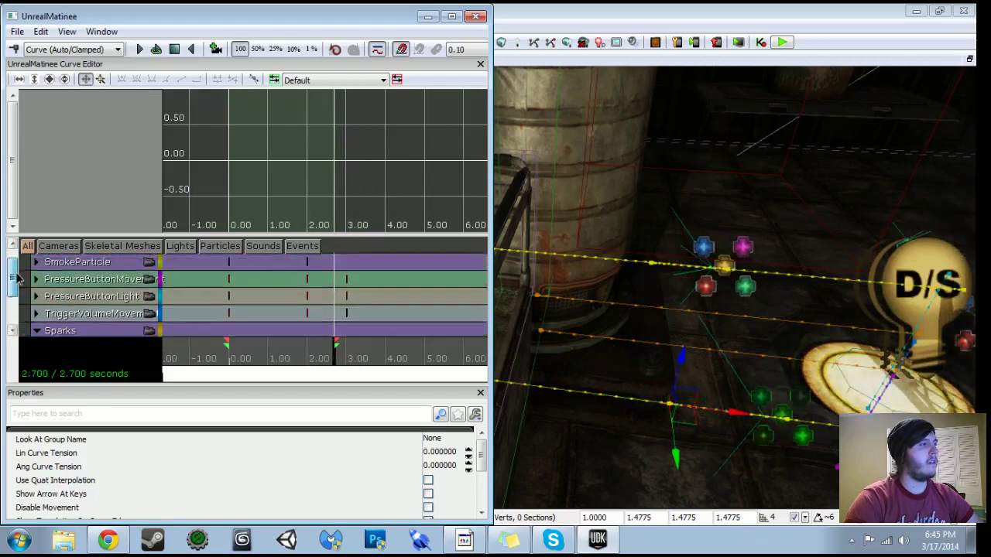
click(36, 261)
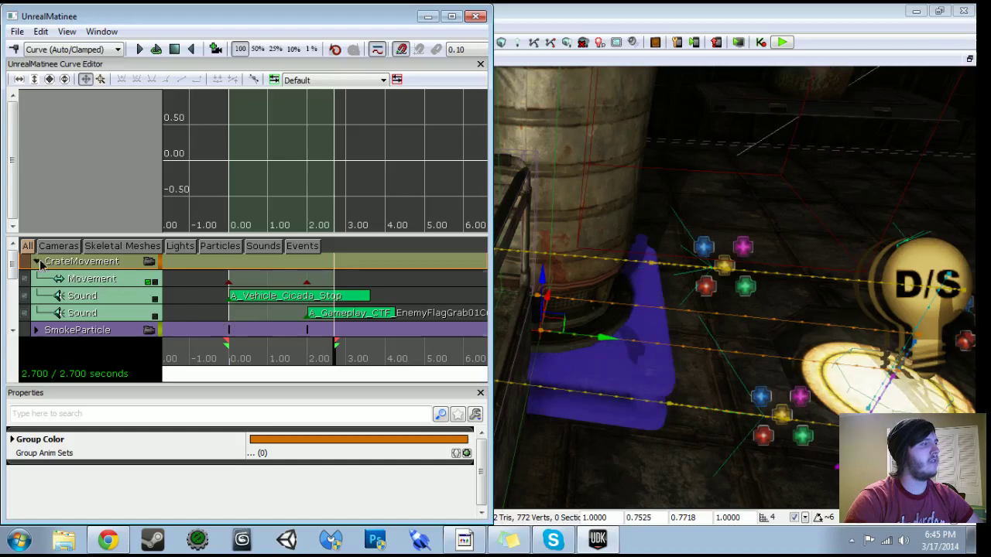
click(37, 262)
drag(13, 268, 15, 305)
drag(331, 341, 308, 341)
Move the final Movement and Toggle keys of the Sparks group to 2.00 seconds and replay the animation from the start.
click(385, 316)
ctrl+drag(385, 315, 308, 315)
click(385, 297)
ctrl+drag(384, 297, 381, 298)
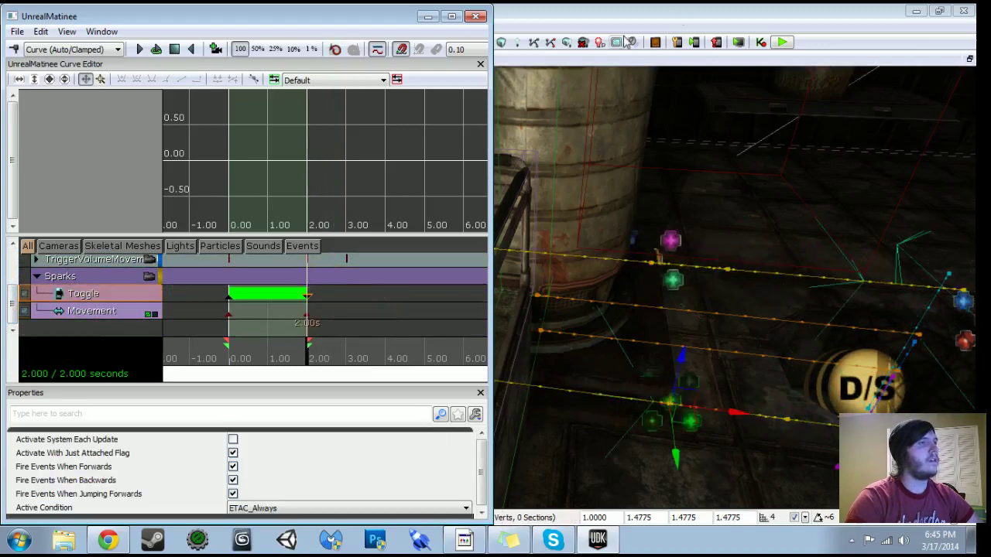
drag(325, 353, 171, 366)
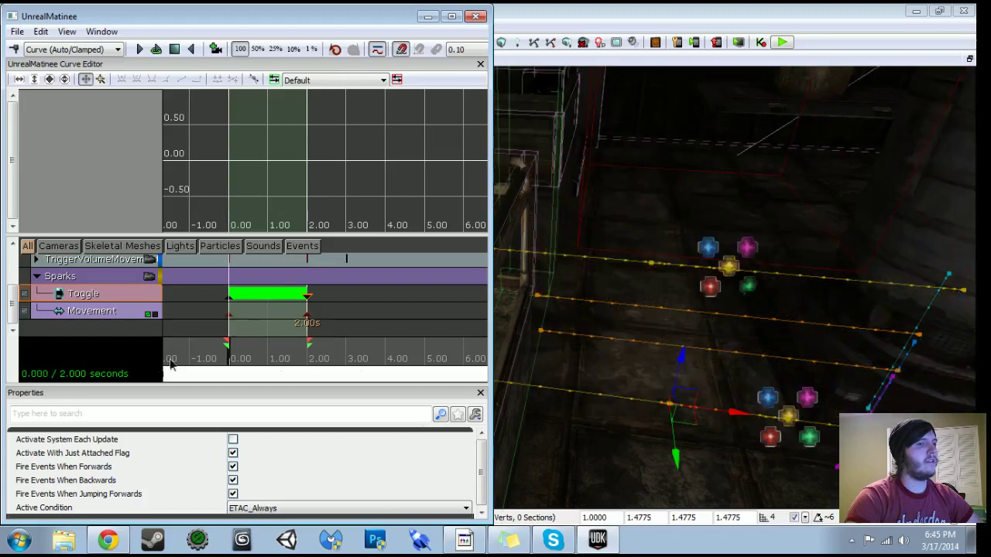
click(140, 49)
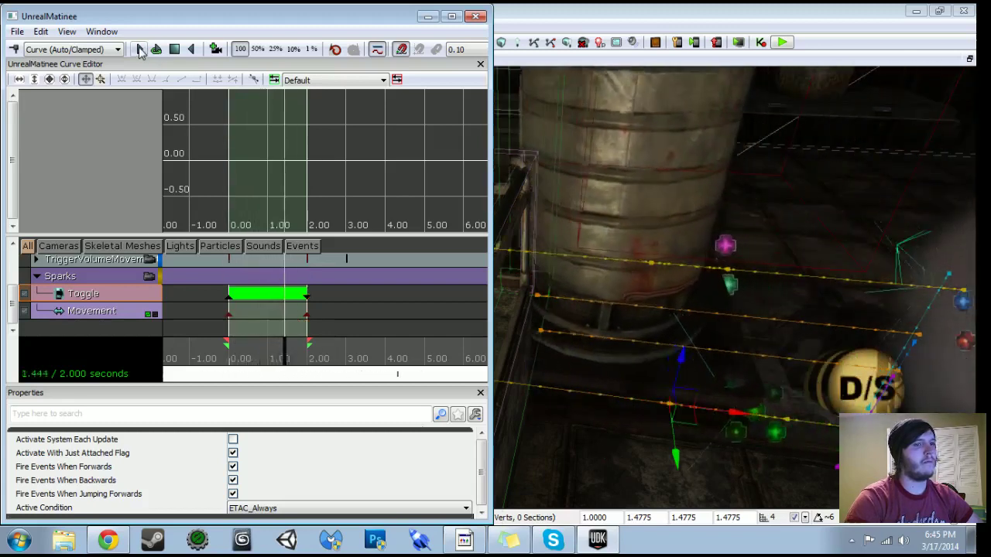
Close the Matinee and Kismet editors and save the level.
click(476, 16)
scroll(437, 147, down, 8)
drag(253, 218, 278, 146)
scroll(278, 146, up, 3)
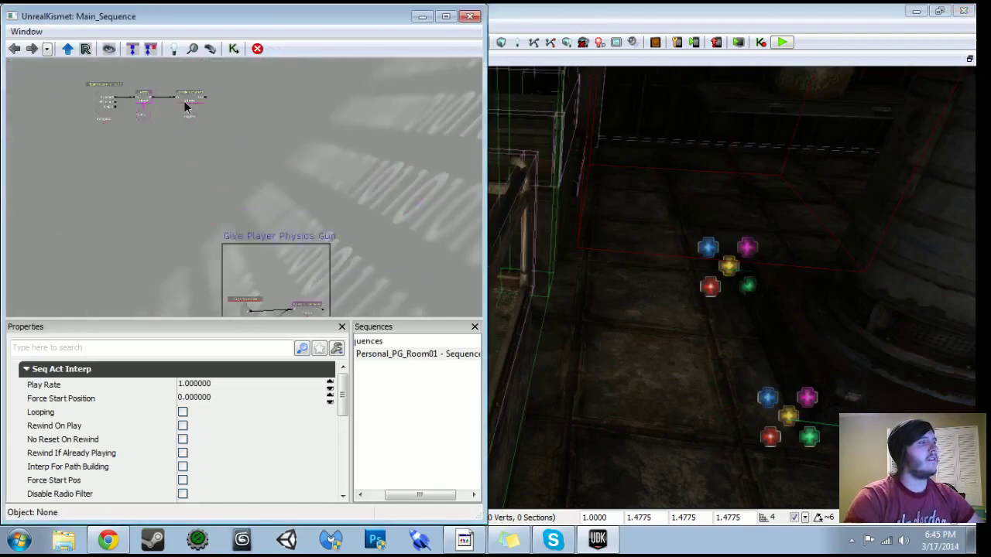
click(473, 19)
click(71, 44)
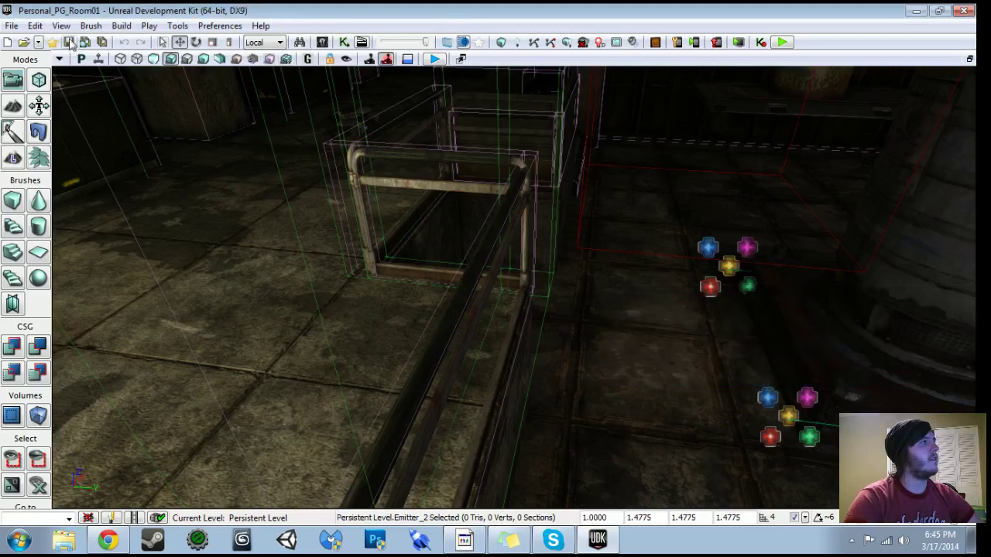
Search the World Properties for "def", enable No Default Inventory For Player, and save the changes.
click(61, 28)
click(89, 96)
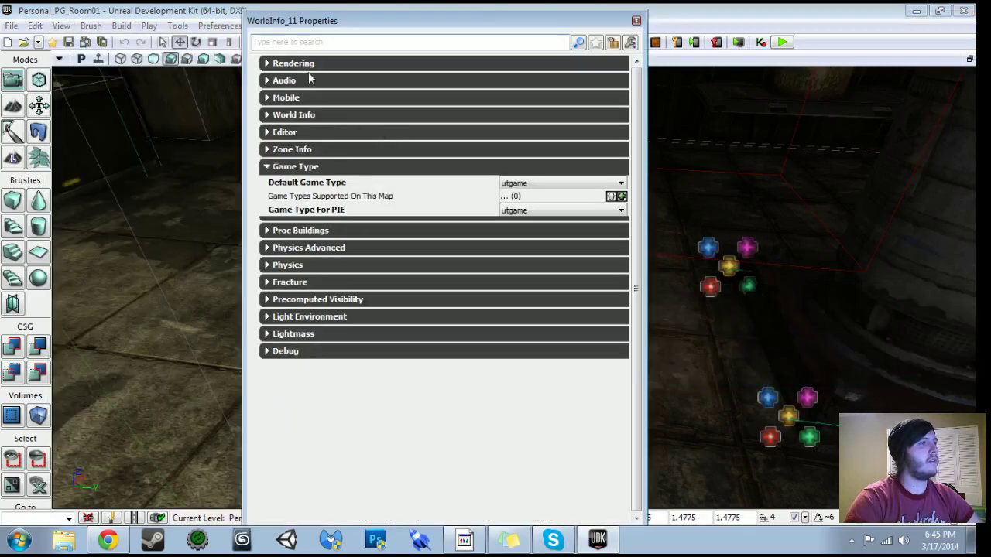
click(287, 65)
click(288, 65)
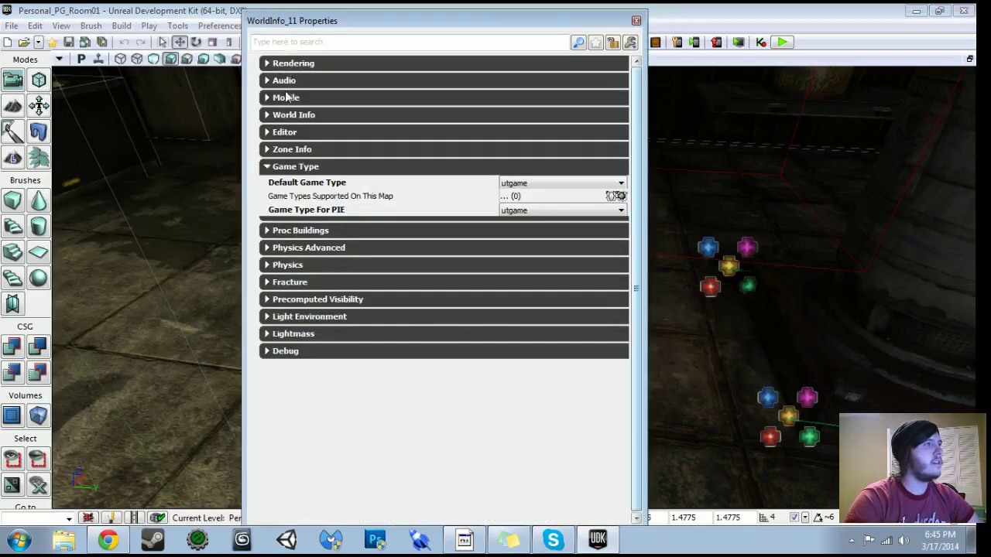
text(def)
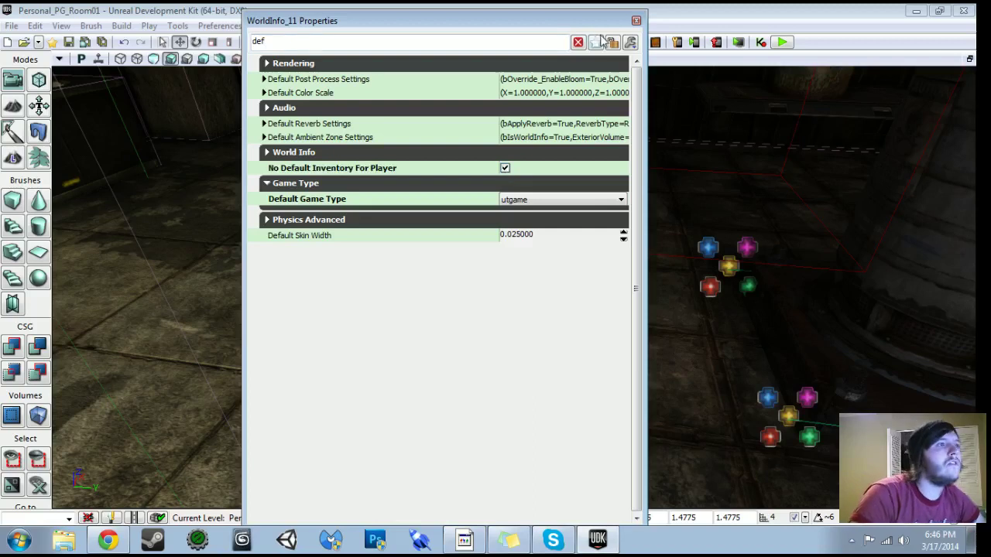
click(635, 21)
click(85, 42)
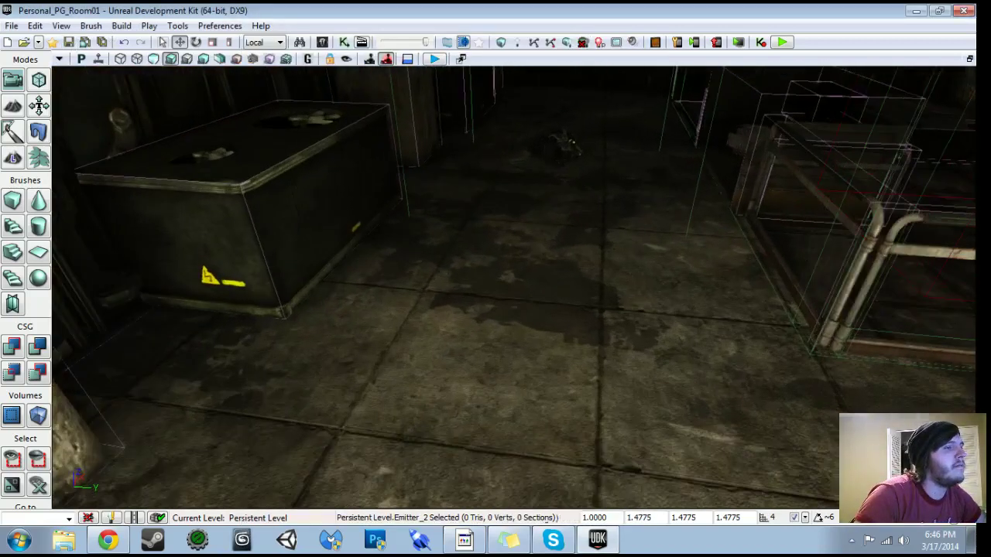
Play-test the level from the floor near the gun, collect the gun, try manipulating the barrel, and end the preview.
right_click(466, 197)
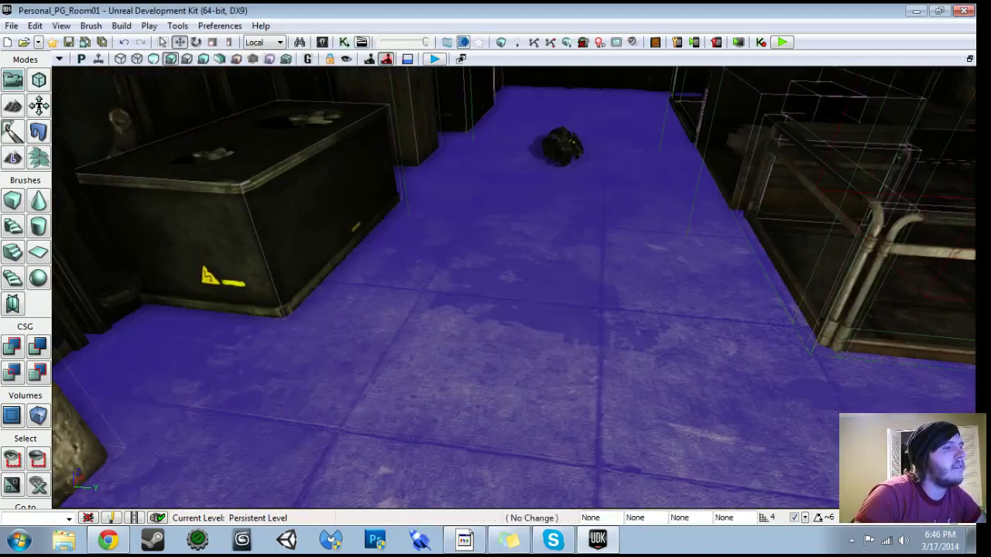
click(511, 511)
key(w)
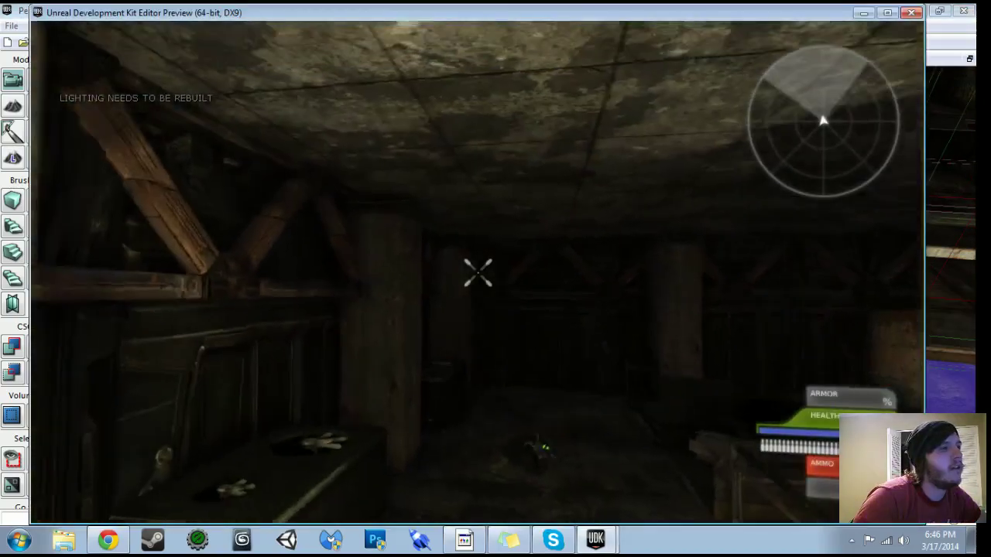
key(w)
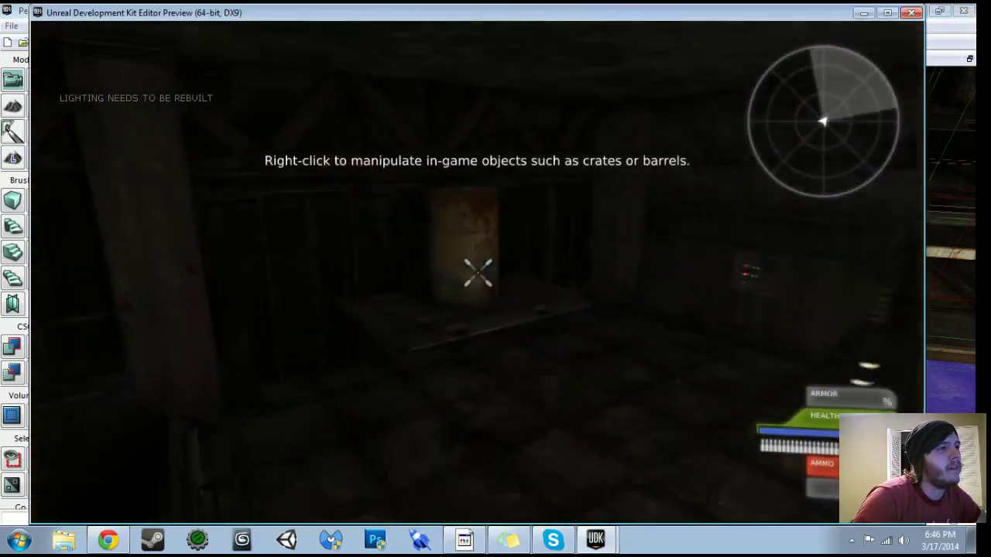
right_click(478, 273)
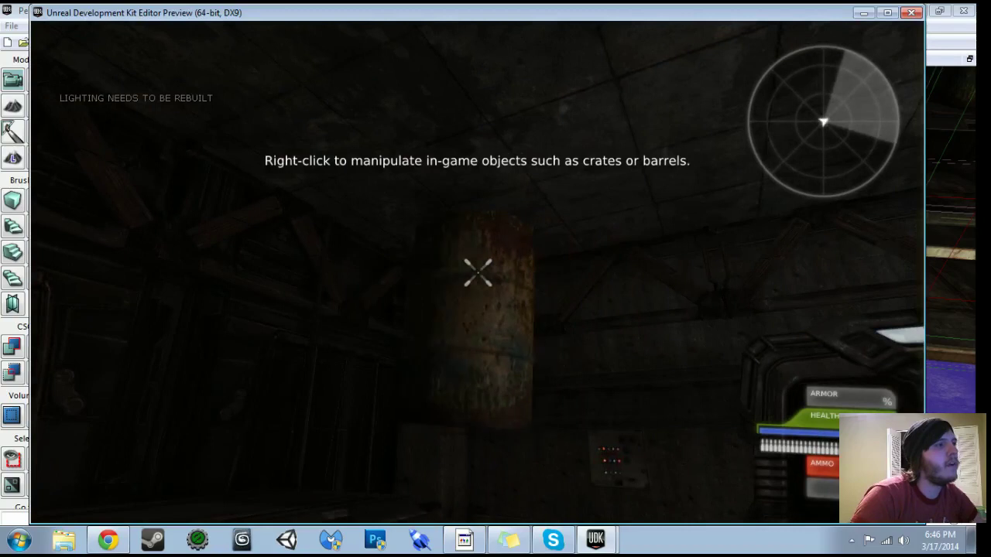
key(Escape)
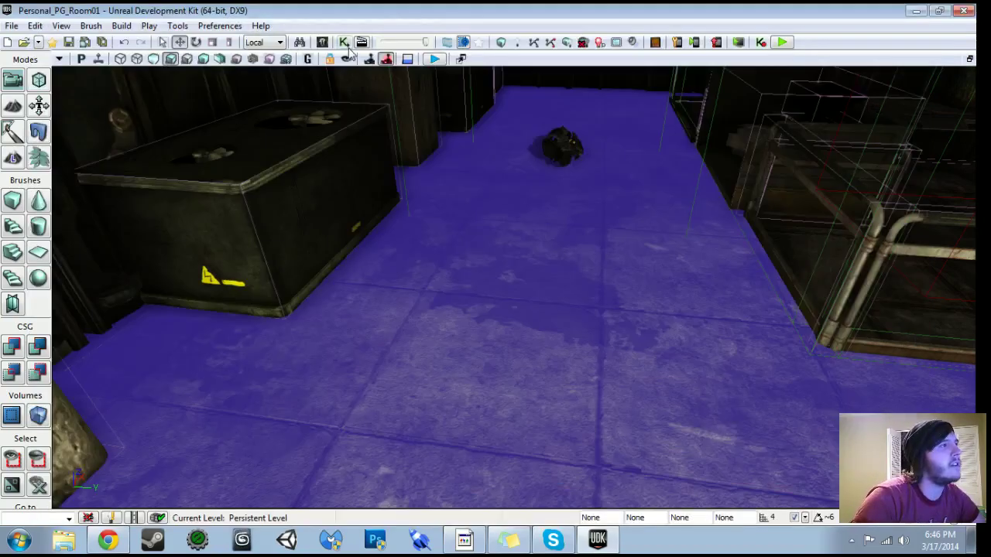
In Kismet's Give Player Physics Gun group, break the Death event's Out and Instigator links and select the event.
click(344, 43)
scroll(332, 152, up, 5)
scroll(332, 152, up, 3)
scroll(195, 161, down, 3)
drag(199, 75, 471, 438)
key(Delete)
scroll(312, 290, up, 4)
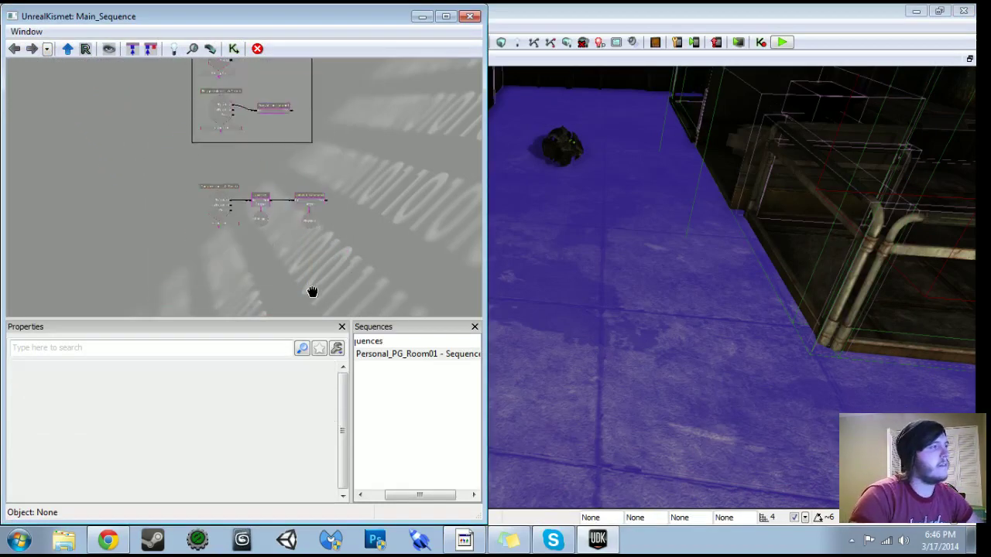
scroll(319, 283, down, 3)
drag(318, 283, 185, 65)
scroll(185, 64, up, 3)
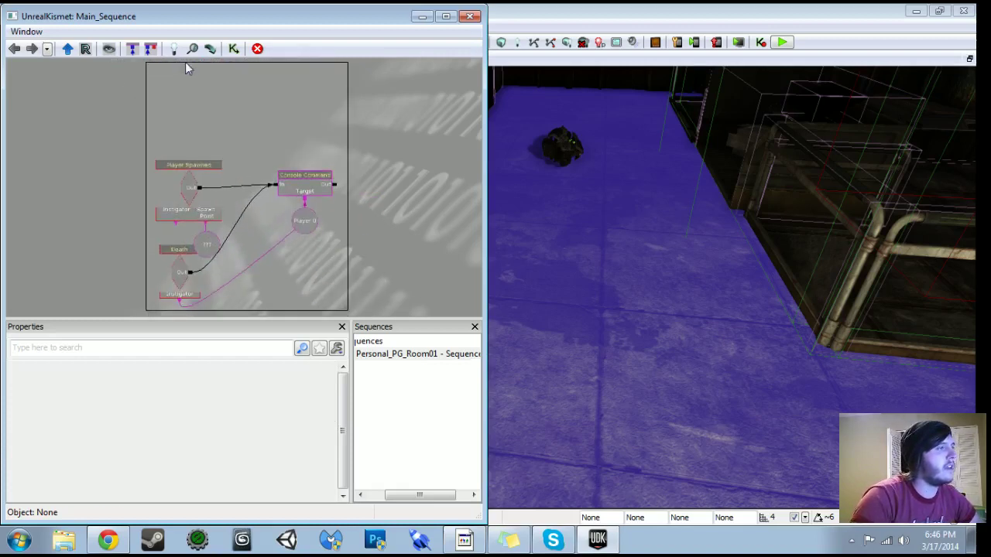
alt+click(192, 273)
alt+click(181, 301)
click(180, 286)
scroll(181, 287, down, 1)
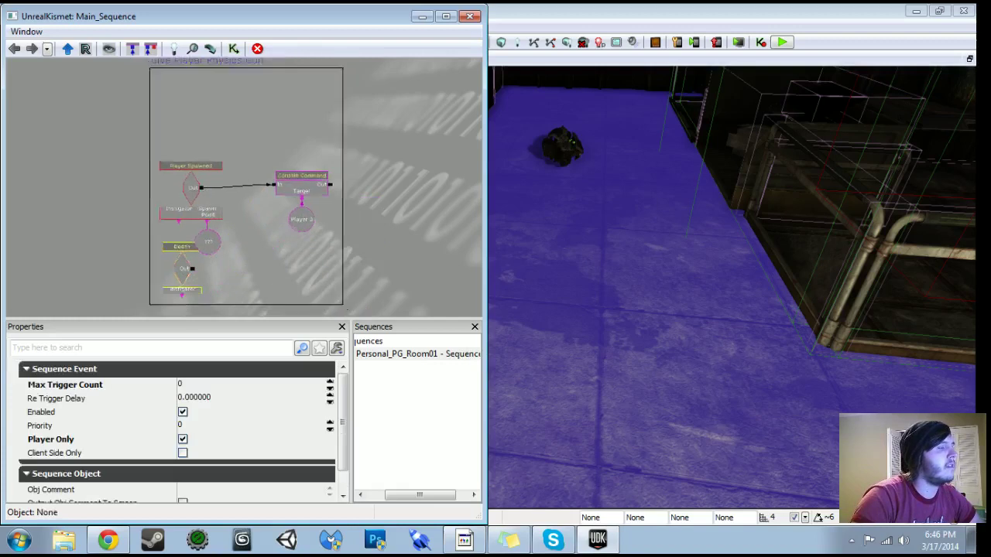
Move the Death event beneath TriggerVolume_0 Touch and link its Instigator to Player 0 and its Out to the Console Command input.
scroll(249, 283, down, 3)
drag(248, 284, 335, 288)
ctrl+drag(178, 76, 149, 71)
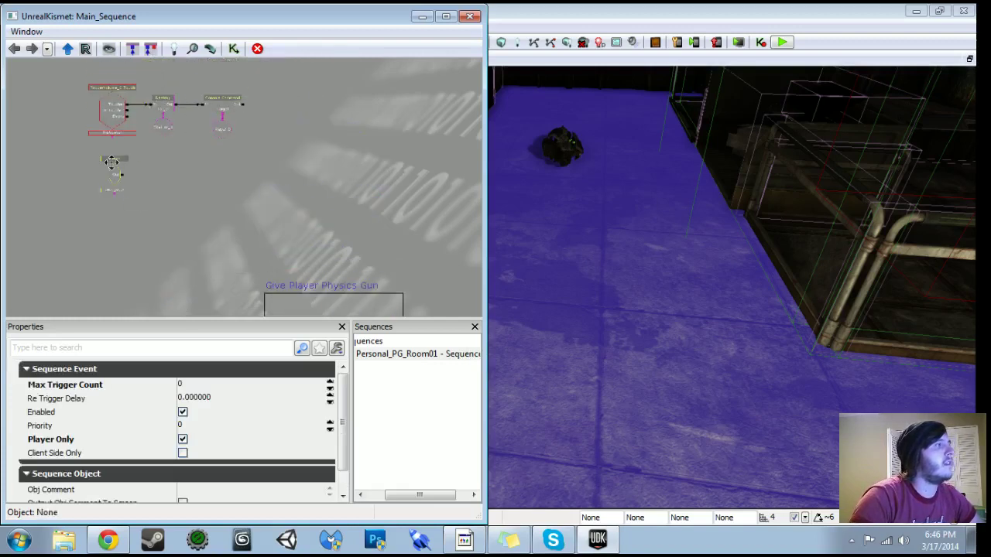
scroll(128, 168, up, 4)
ctrl+drag(113, 160, 312, 221)
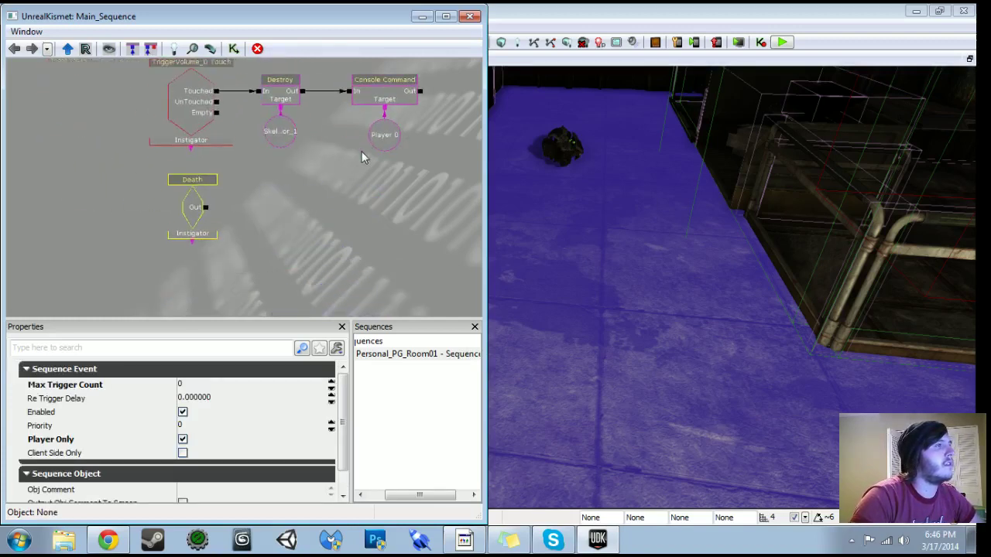
drag(200, 241, 369, 169)
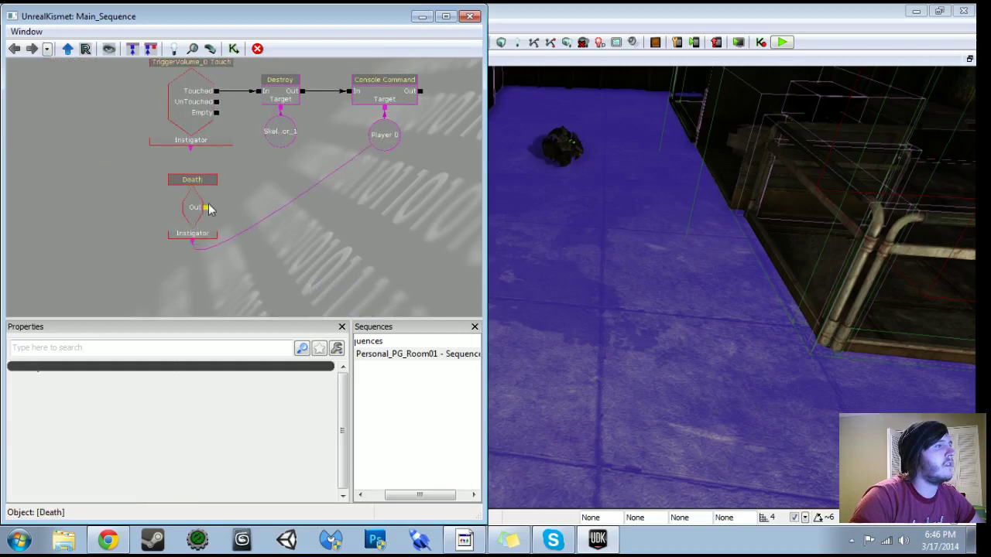
drag(348, 94, 349, 92)
Delete the Give Player Physics Gun comment box together with its remaining nodes.
scroll(356, 186, down, 6)
drag(368, 238, 276, 149)
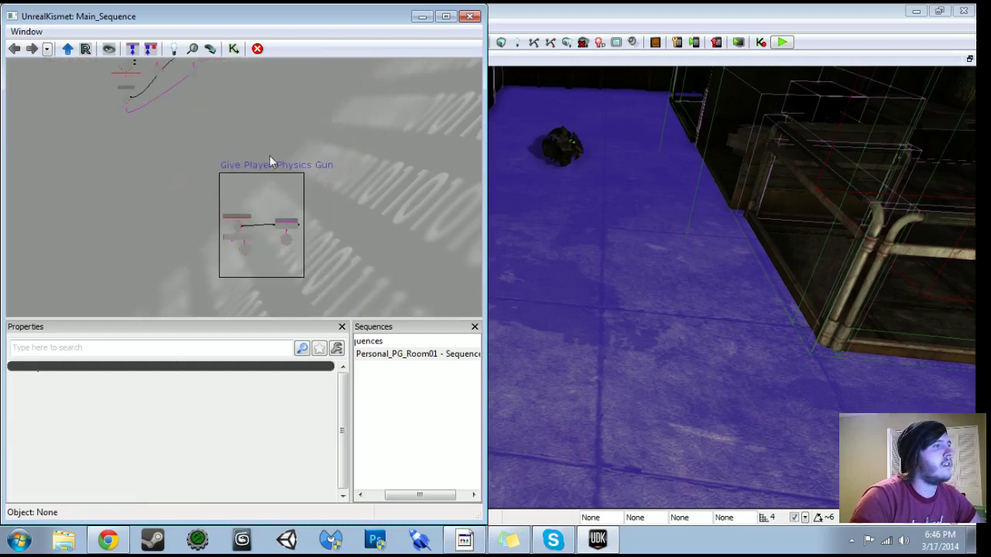
ctrl+alt+drag(216, 158, 447, 430)
key(Delete)
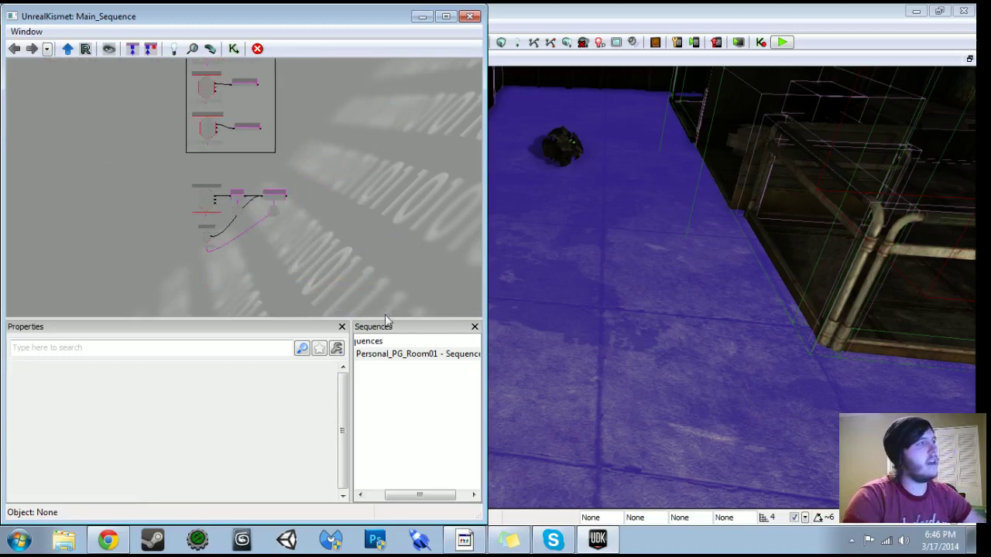
Minimize Kismet, play-test from the floor to check the gun pickup with the revised sequence, and end the preview.
click(783, 43)
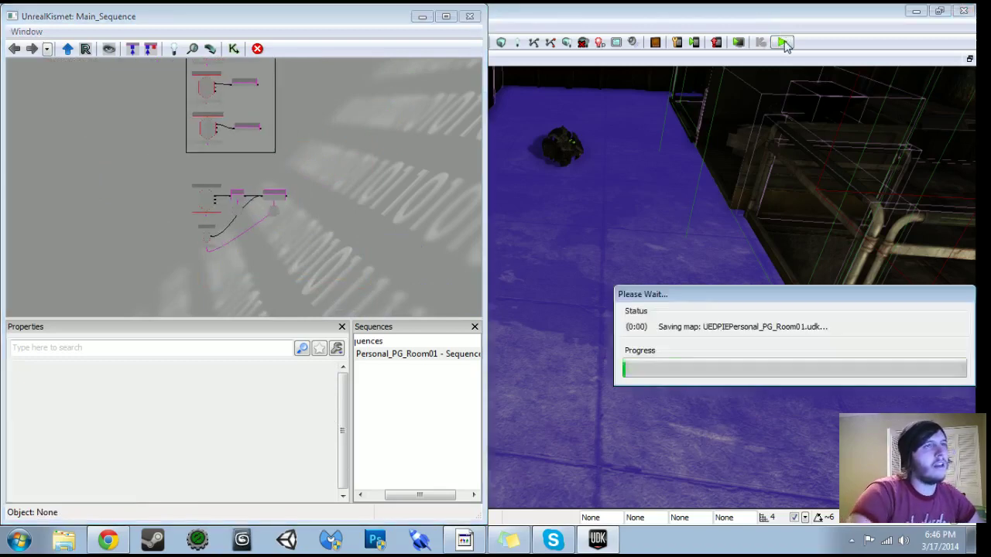
click(568, 294)
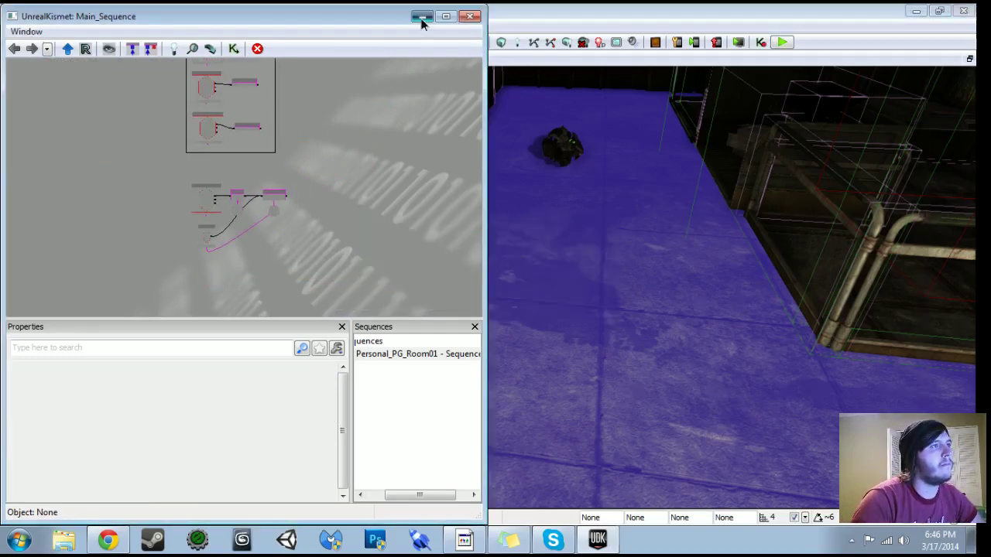
click(422, 16)
right_click(527, 345)
click(573, 335)
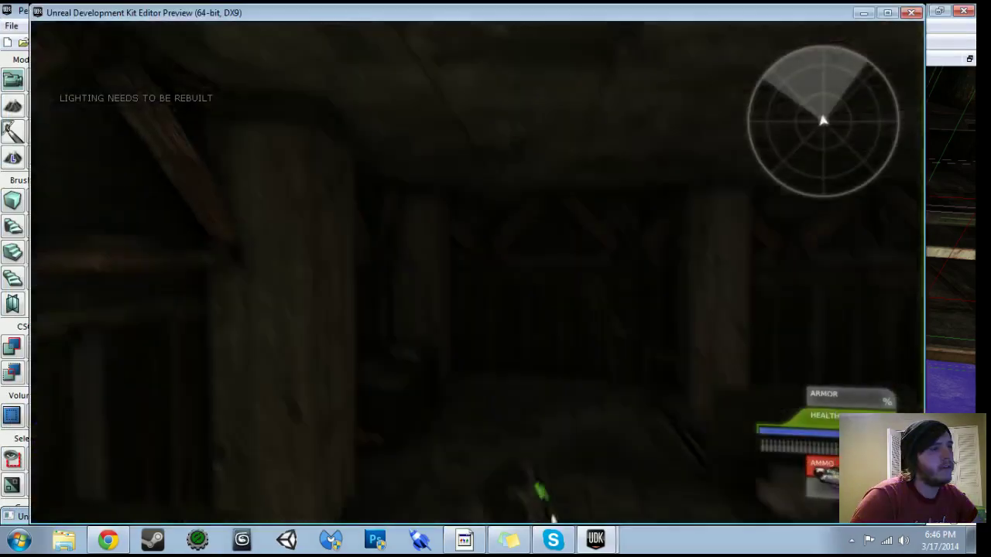
key(w)
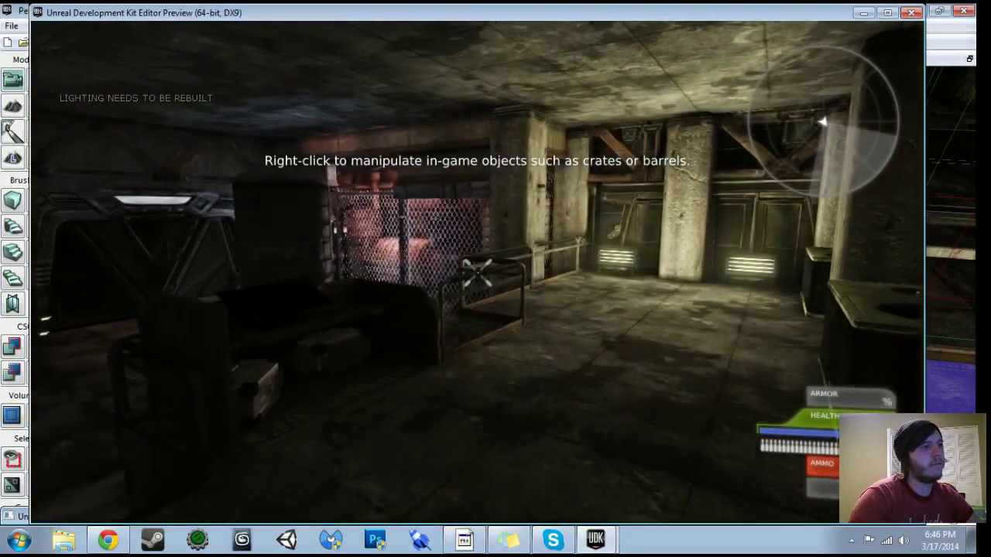
key(Escape)
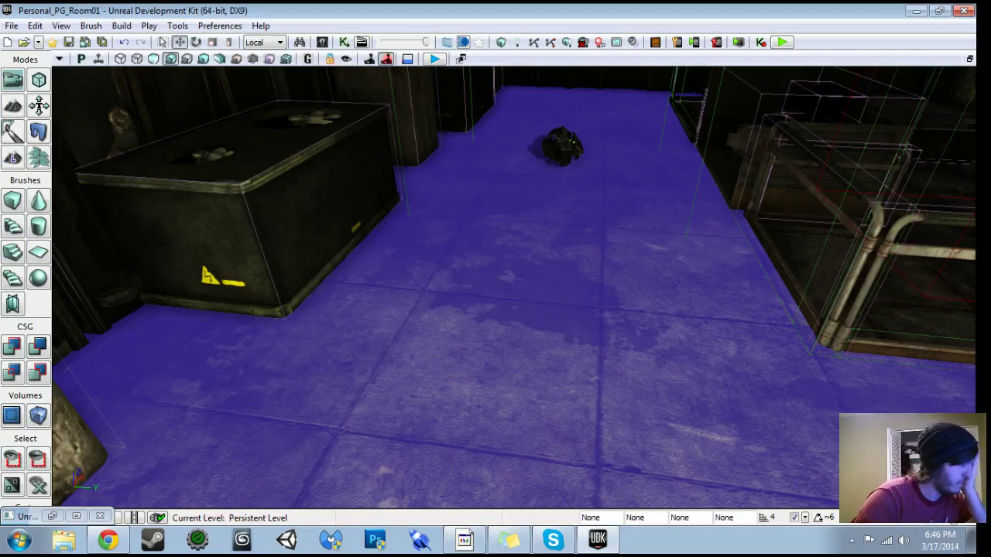
Add a Play Announcement action beside the Console Command in Kismet and set its Announcement Text to "Physics Gun Acquired".
click(55, 516)
scroll(319, 199, up, 3)
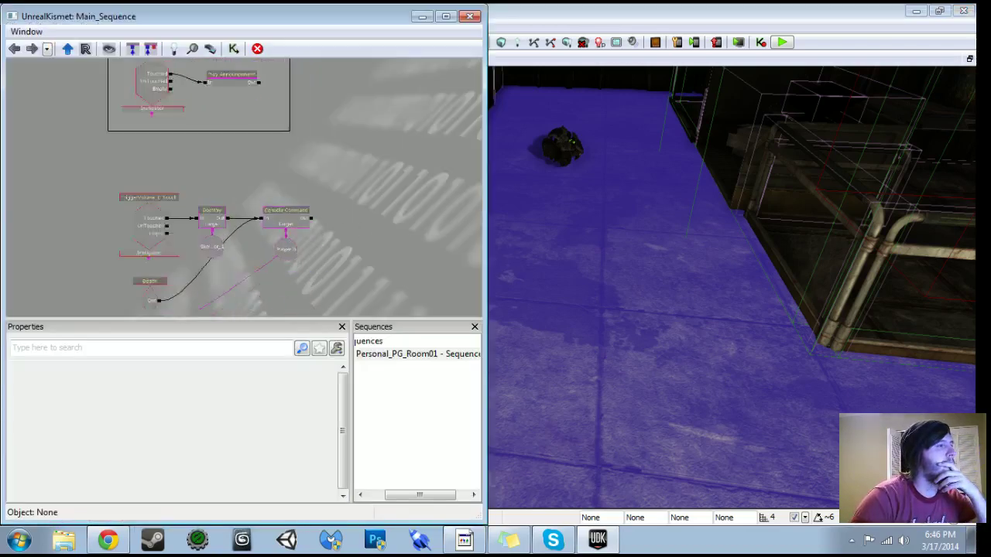
drag(319, 200, 173, 202)
right_click(197, 229)
mouse_move(201, 226)
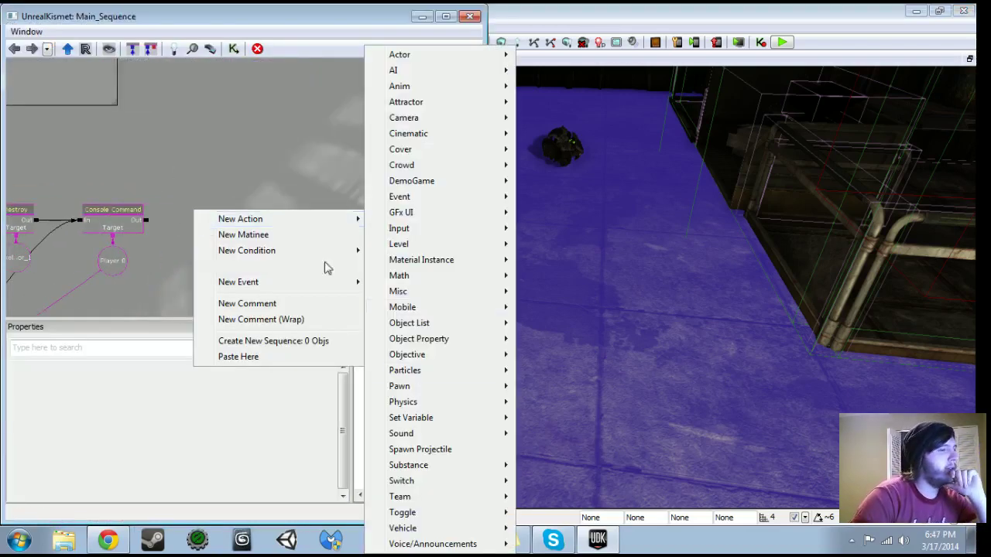
mouse_move(423, 545)
click(630, 514)
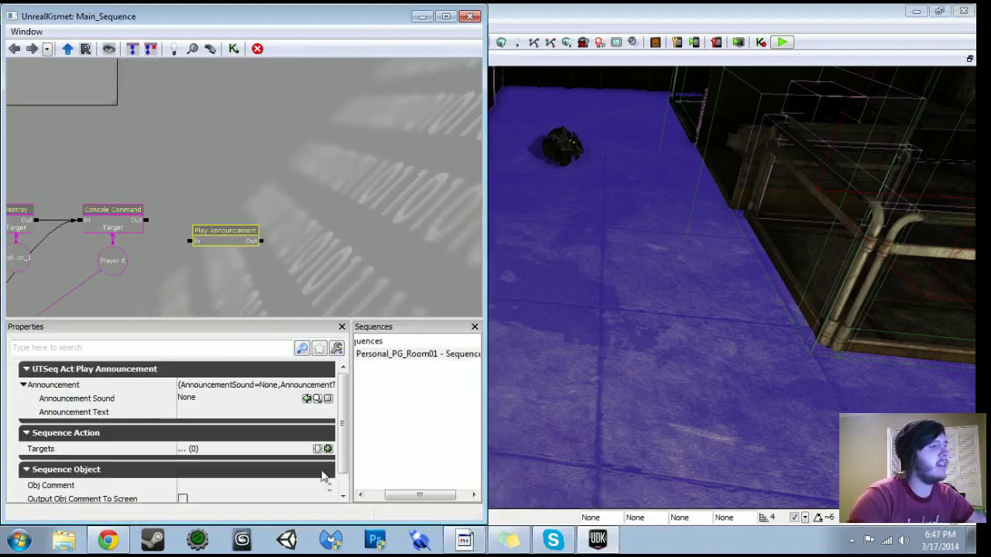
click(272, 412)
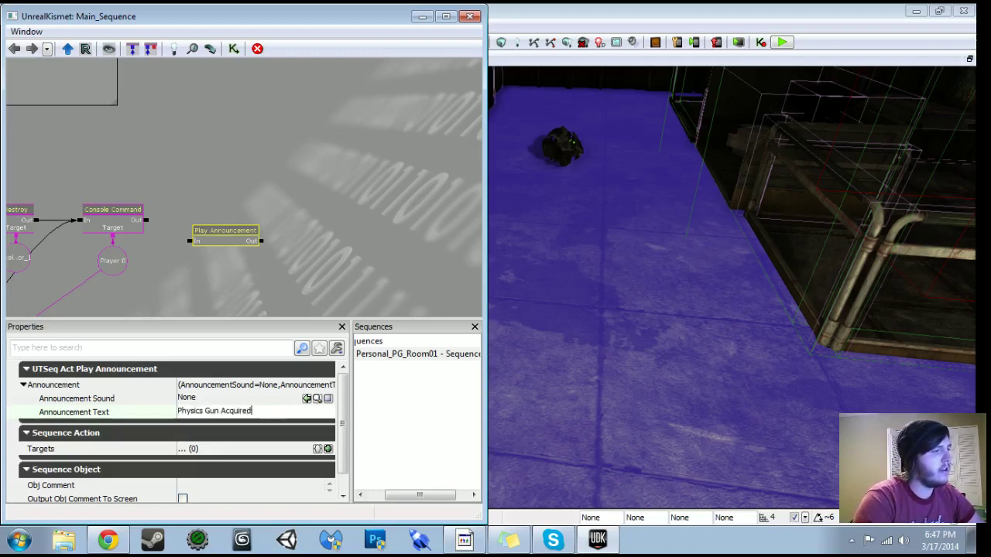
text(Physics Gun Acquired)
key(Return)
Connect the Console Command's Out to the Play Announcement input, align the announcement node, and save the level.
drag(150, 222, 255, 222)
click(256, 246)
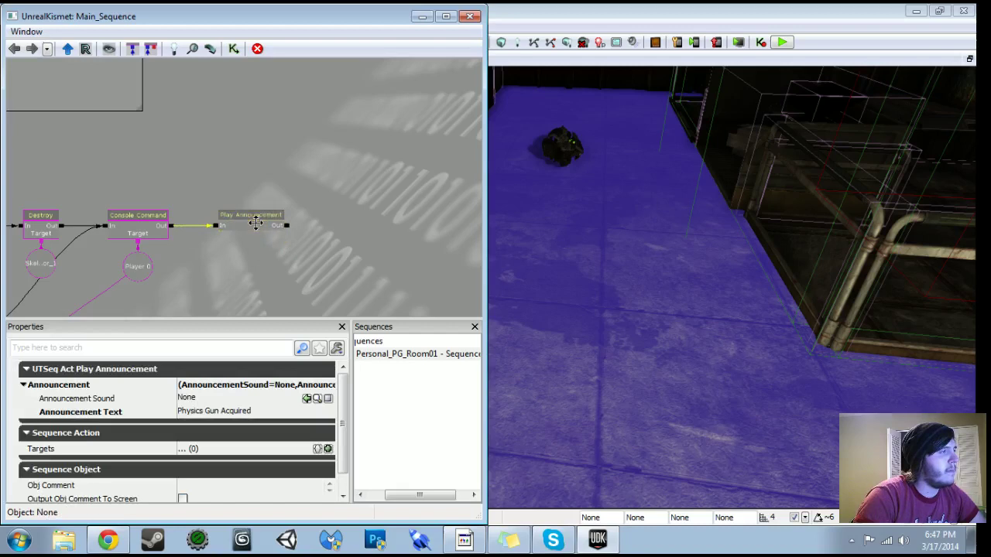
drag(227, 256, 324, 189)
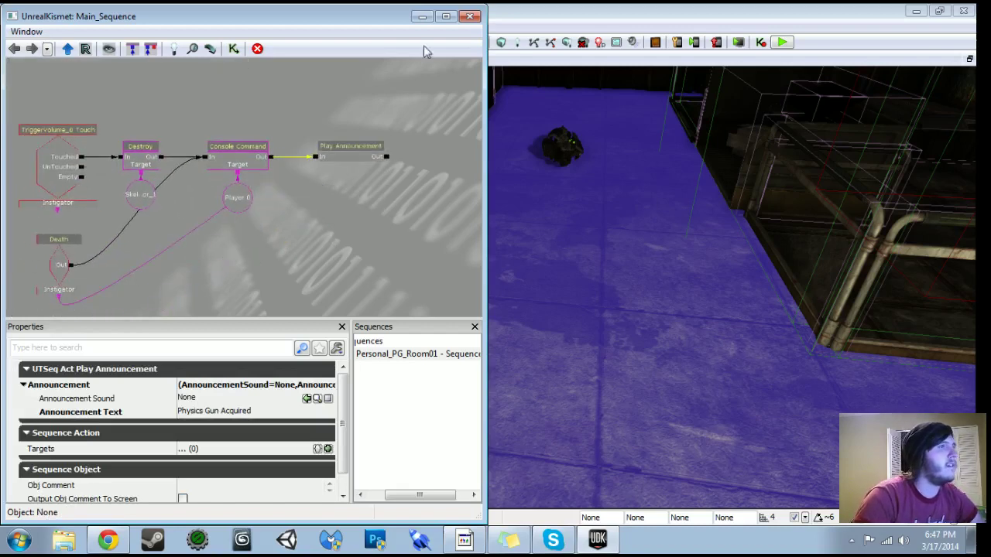
click(430, 18)
click(68, 42)
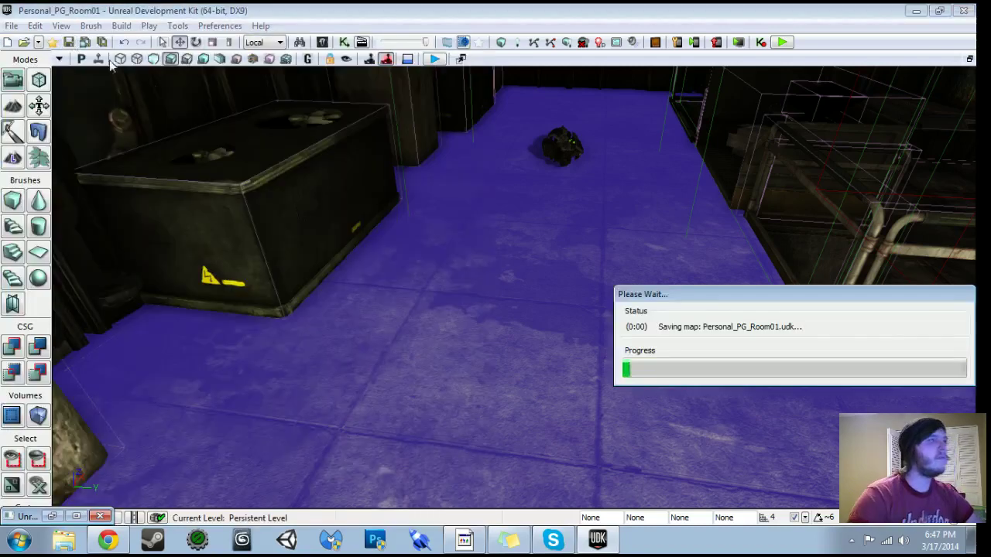
right_drag(454, 124, 455, 77)
click(344, 42)
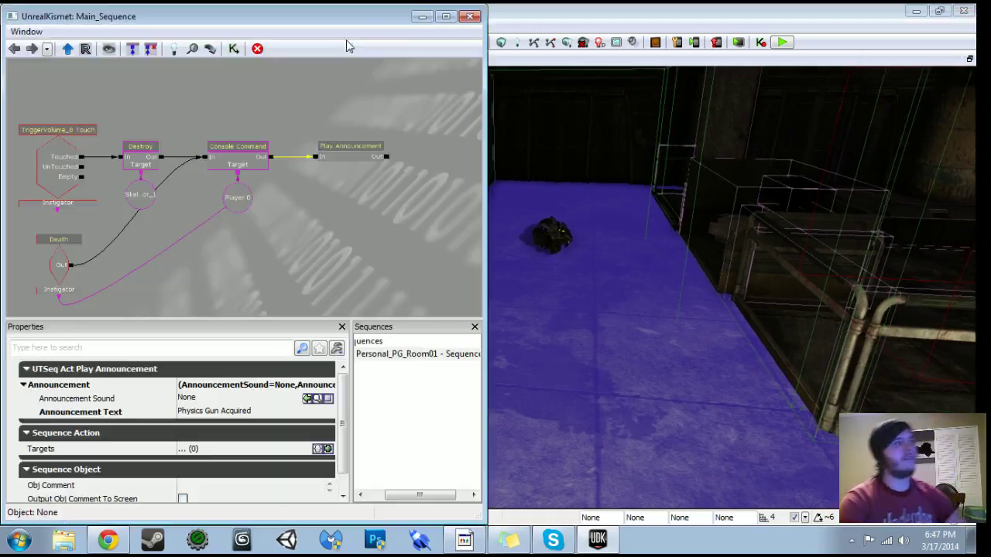
click(431, 17)
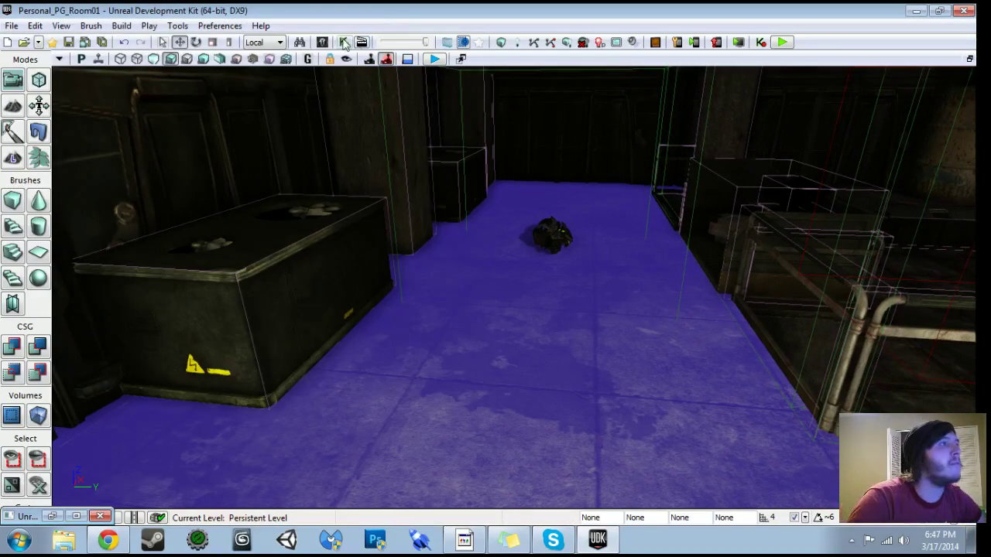
Search the Content Browser for "pick" with the object type filter changed from Particle Systems to Sound Cues.
click(322, 42)
double_click(517, 82)
key(BackSpace)
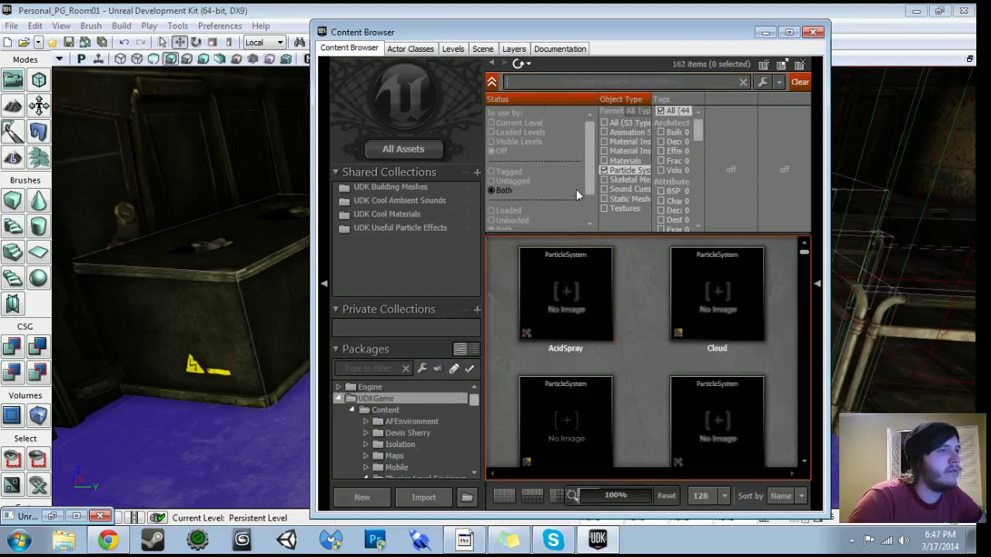
click(605, 170)
click(605, 189)
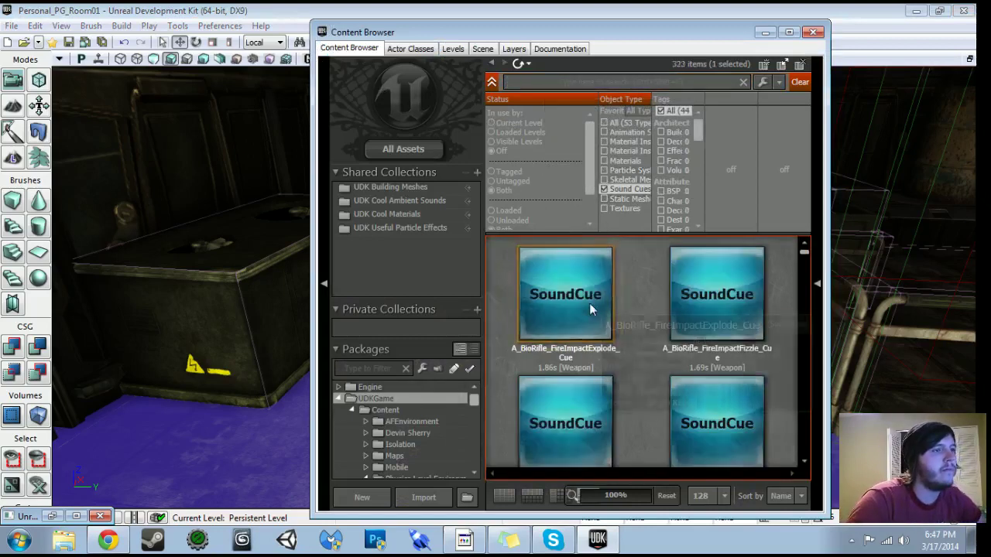
scroll(635, 331, down, 3)
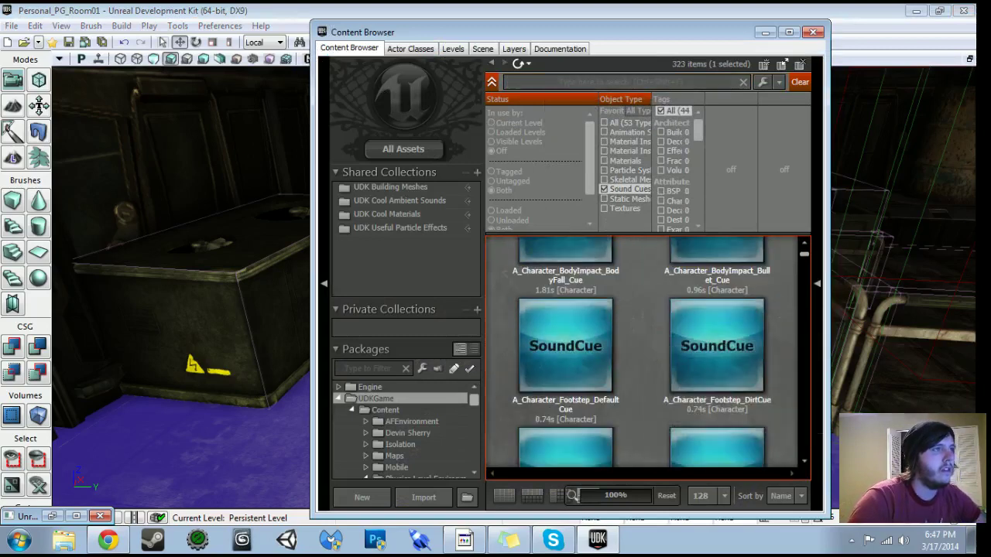
text(pick)
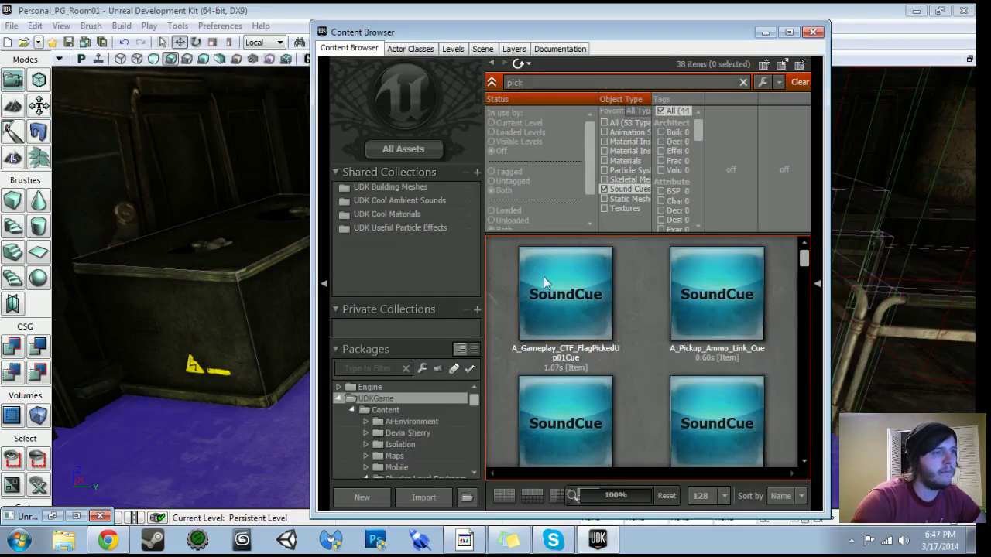
Examine the ammo and weapon pickup sound cues for a suitable announcement sound, close the Content Browser, and reopen Kismet.
scroll(649, 358, down, 1)
scroll(646, 359, down, 2)
scroll(620, 356, up, 1)
click(565, 354)
click(712, 360)
scroll(554, 394, down, 3)
click(554, 393)
click(693, 391)
scroll(638, 390, down, 3)
click(569, 399)
scroll(612, 391, down, 3)
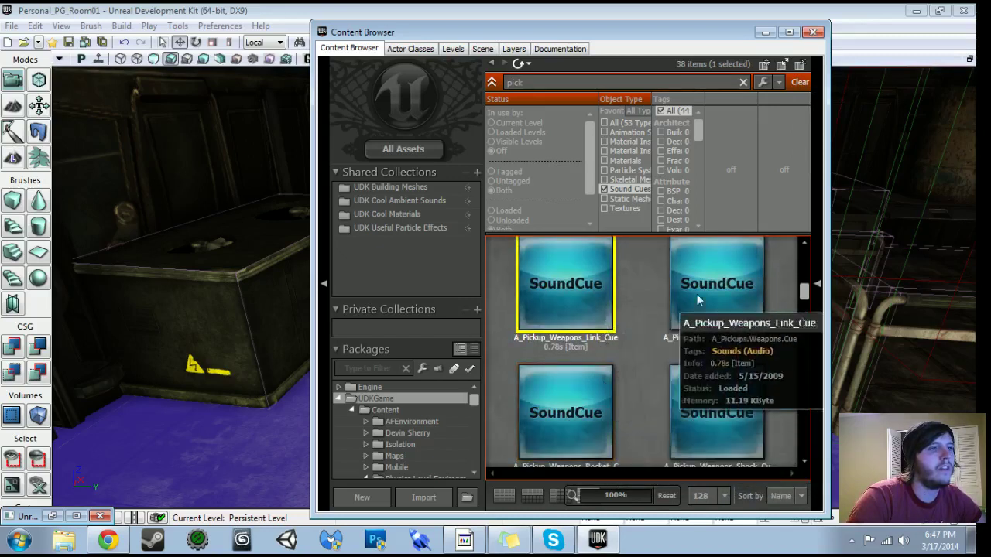
click(697, 301)
click(720, 399)
scroll(721, 398, down, 1)
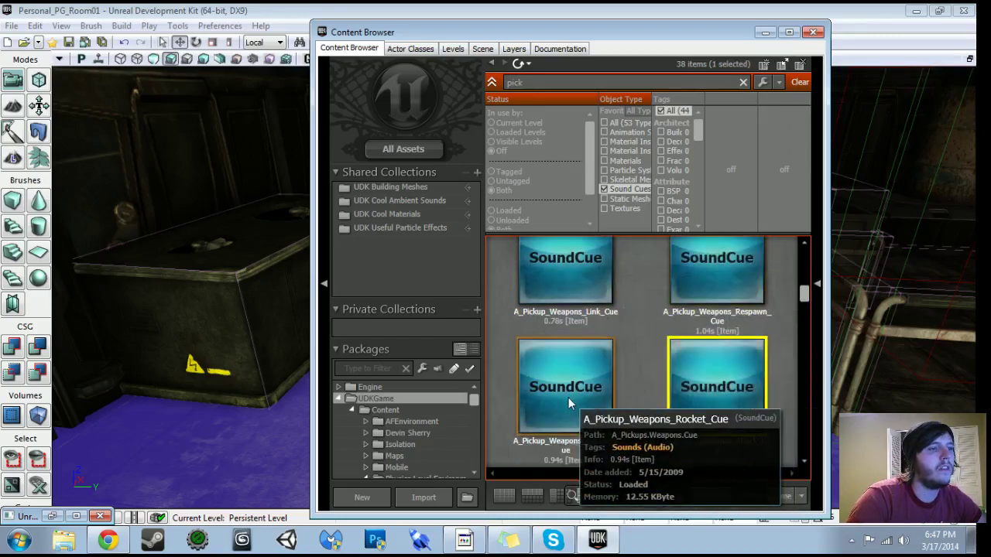
click(813, 31)
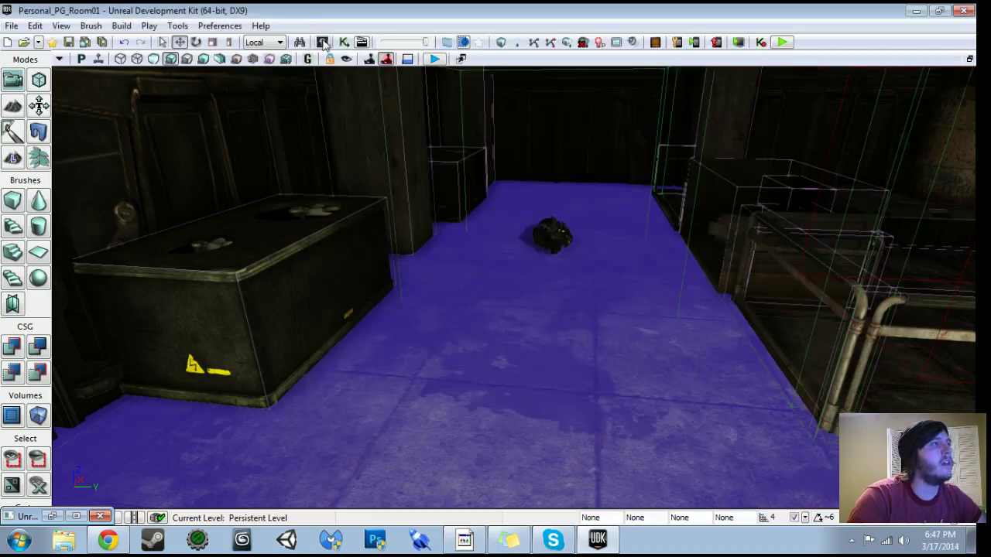
click(345, 42)
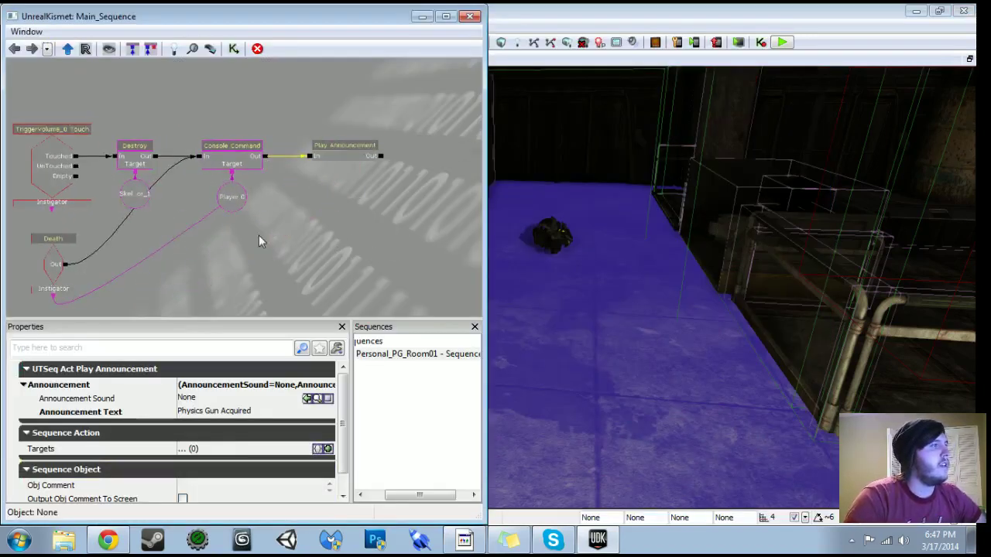
Break the links into the Console Command's In and shift the Console Command, Player 0 and Play Announcement nodes away from Destroy.
alt+click(198, 159)
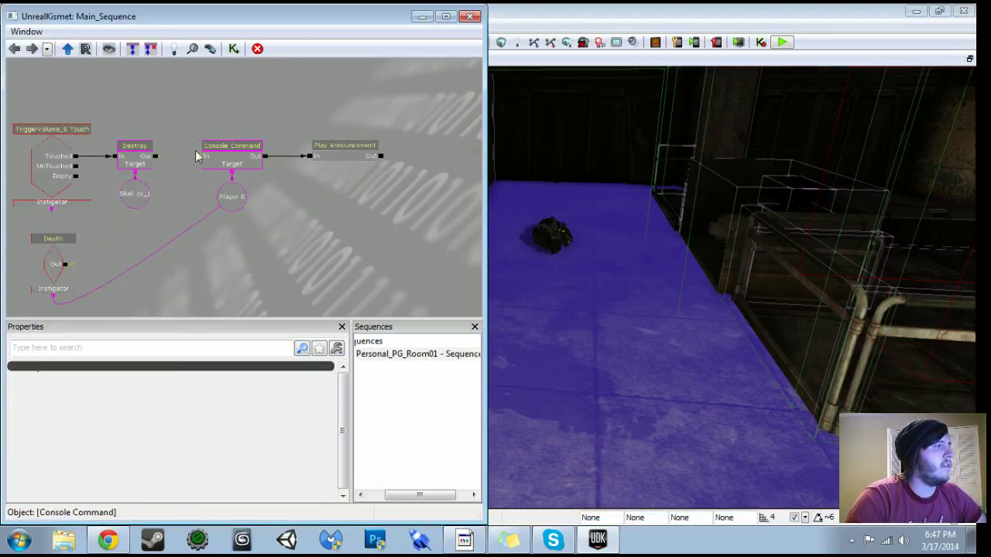
ctrl+alt+drag(191, 127, 362, 204)
ctrl+drag(338, 155, 413, 156)
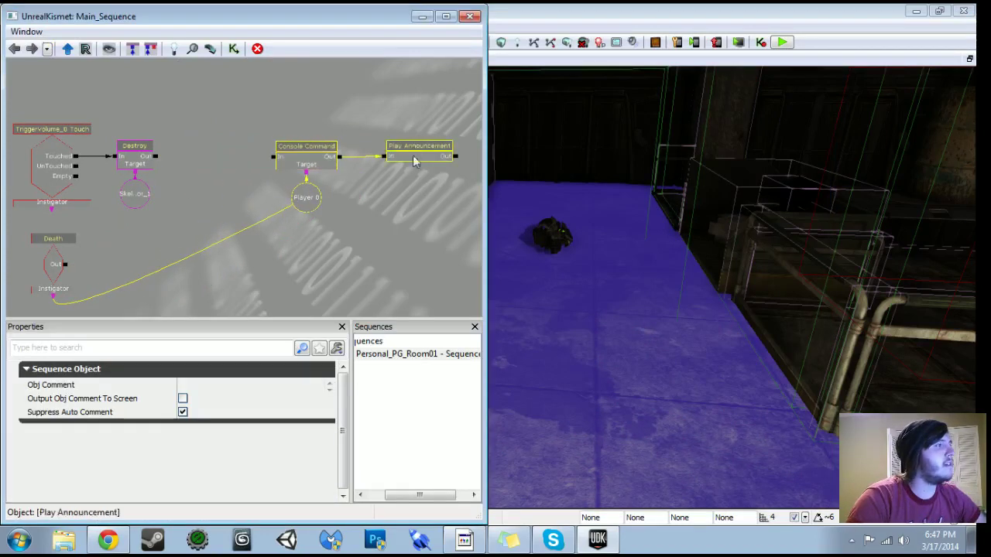
Add a Play Sound action in the gap between the Destroy and Console Command nodes.
right_click(214, 133)
mouse_move(252, 144)
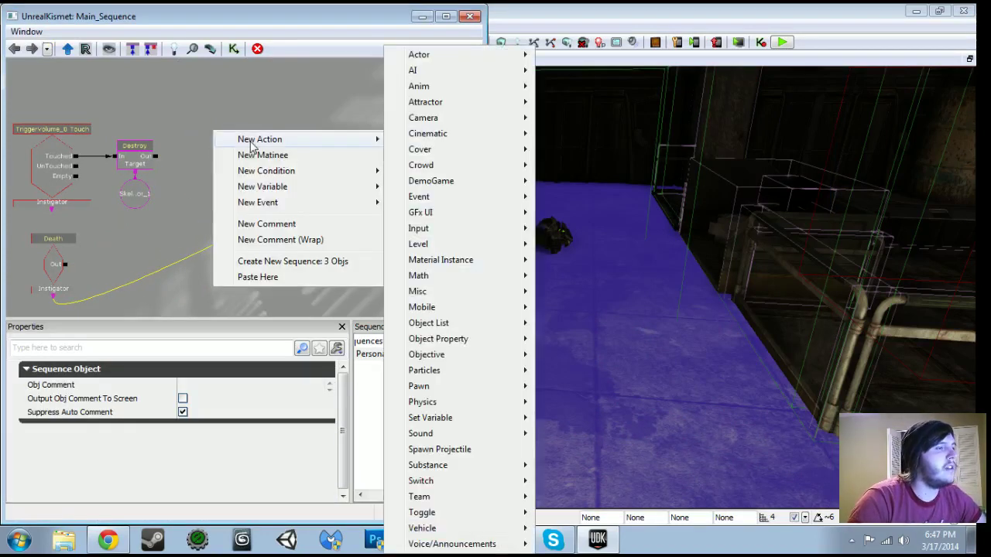
mouse_move(391, 433)
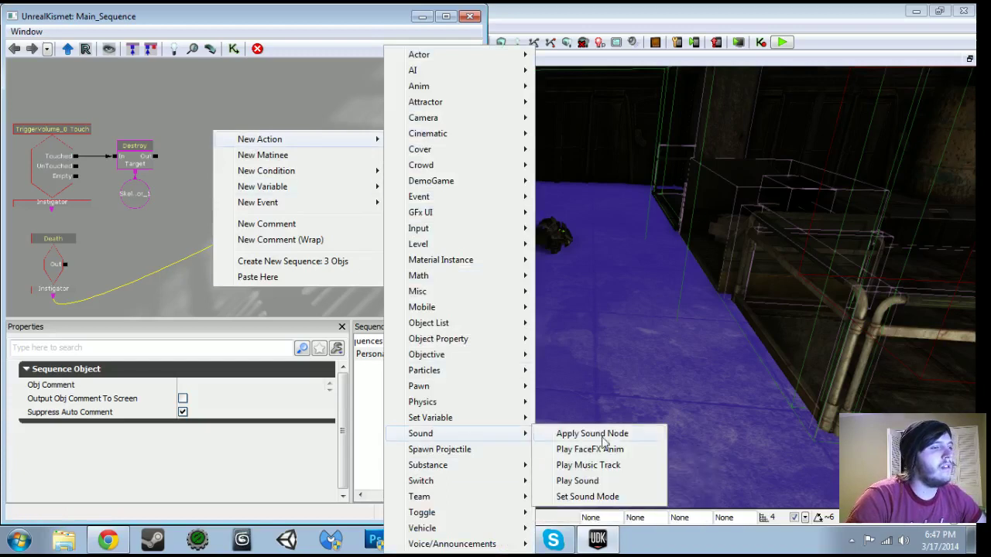
click(577, 480)
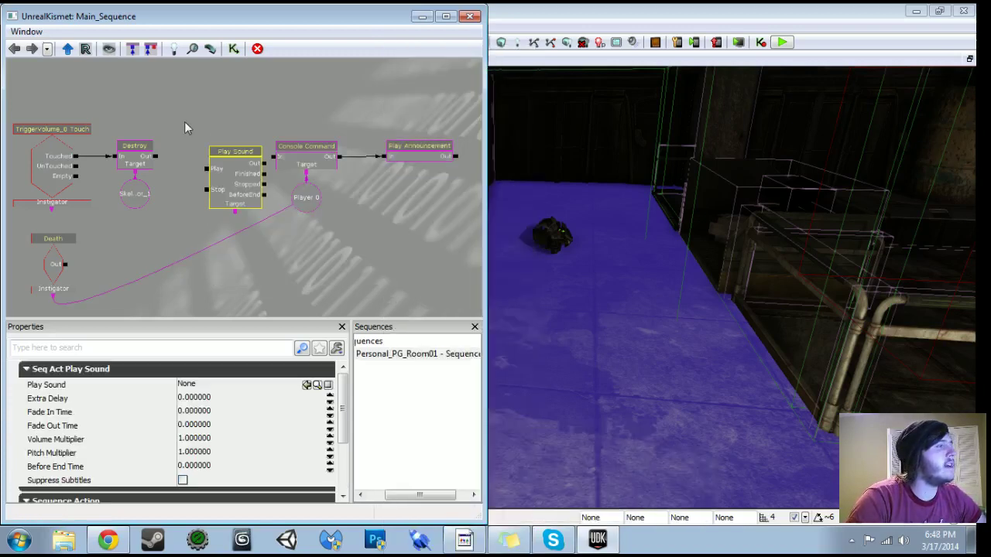
Connect Destroy's Out to Play Sound's Play input and Play Sound's Out to the Console Command, and align the following nodes.
drag(155, 157, 216, 163)
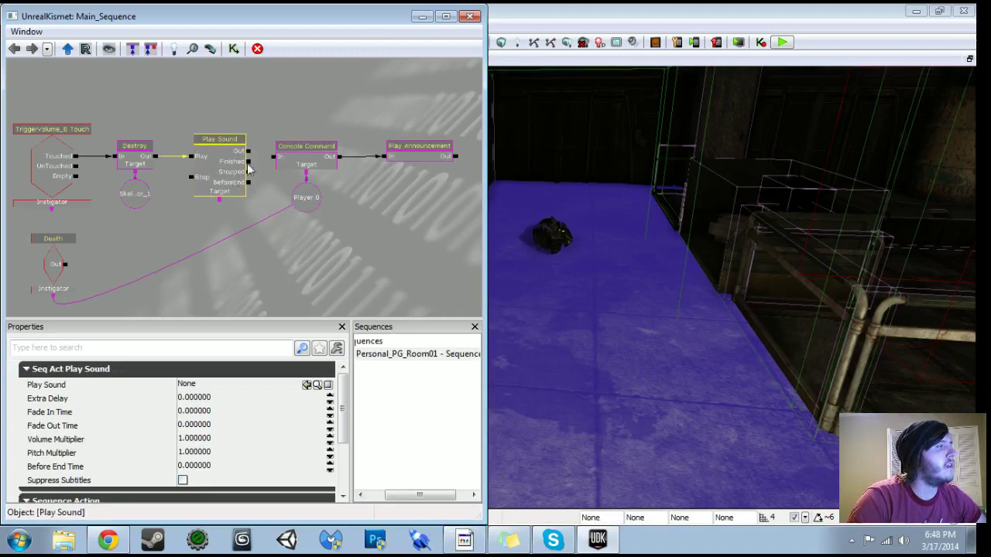
drag(249, 156, 269, 159)
ctrl+alt+drag(278, 111, 411, 206)
drag(405, 148, 407, 143)
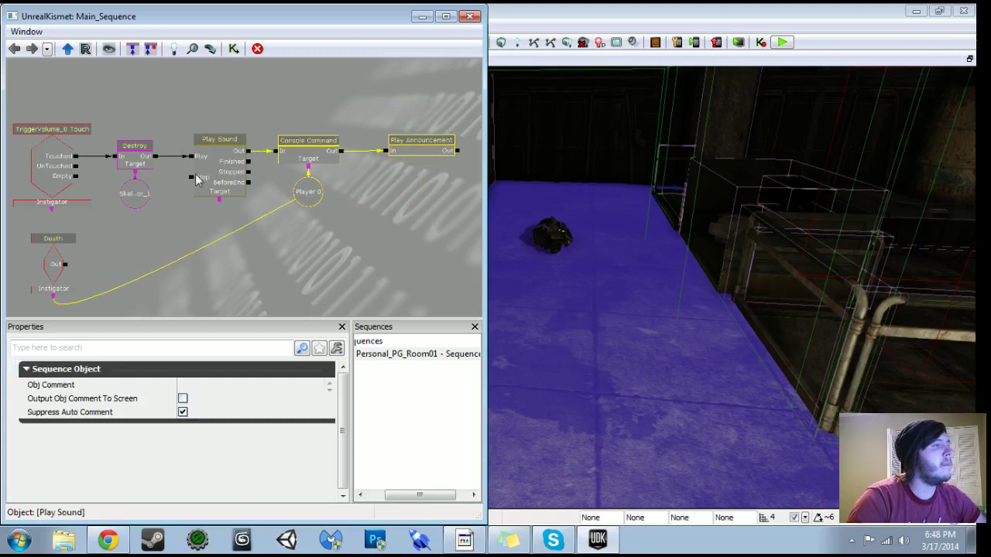
Assign the sound cue selected in the Content Browser to the Play Sound action and nudge the Play Announcement node into line.
click(214, 170)
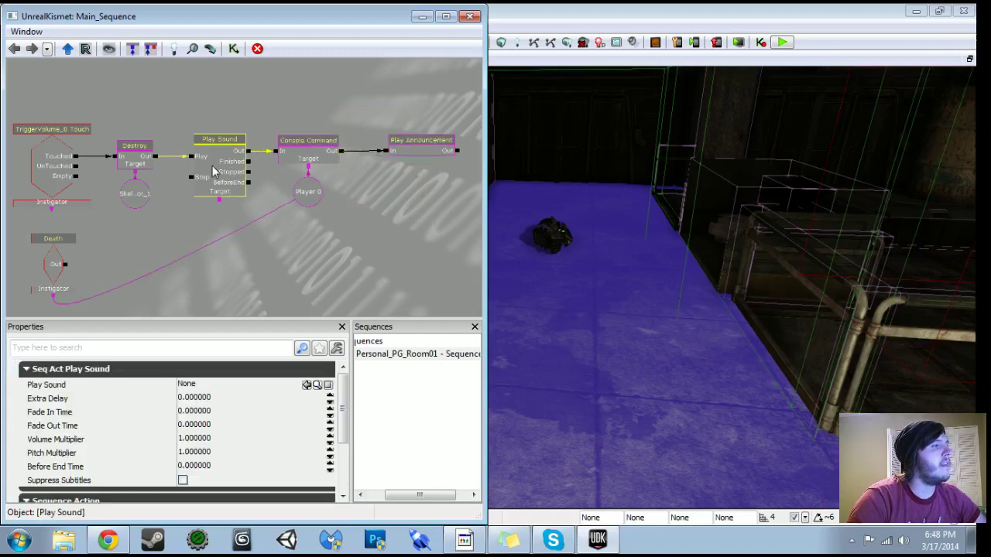
click(307, 385)
click(413, 148)
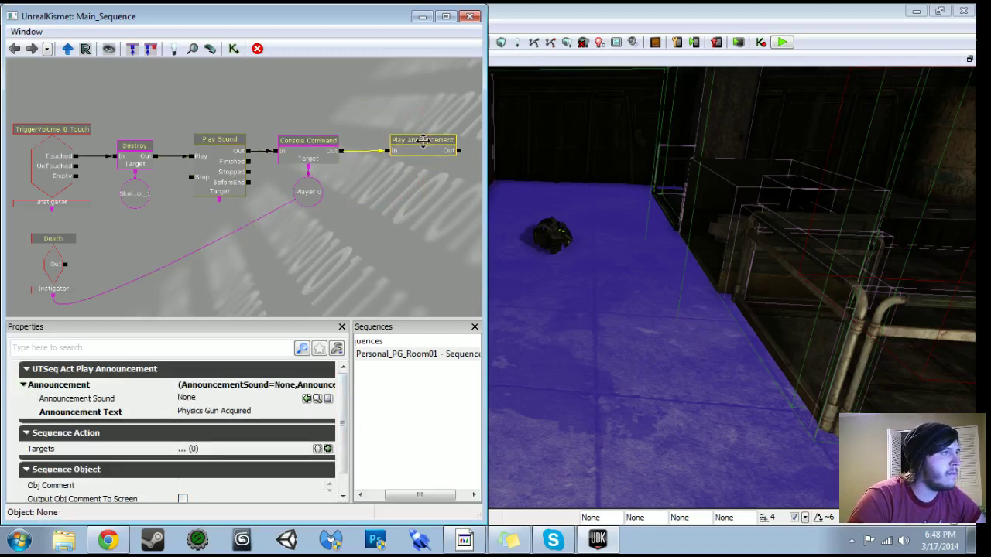
drag(423, 141, 423, 142)
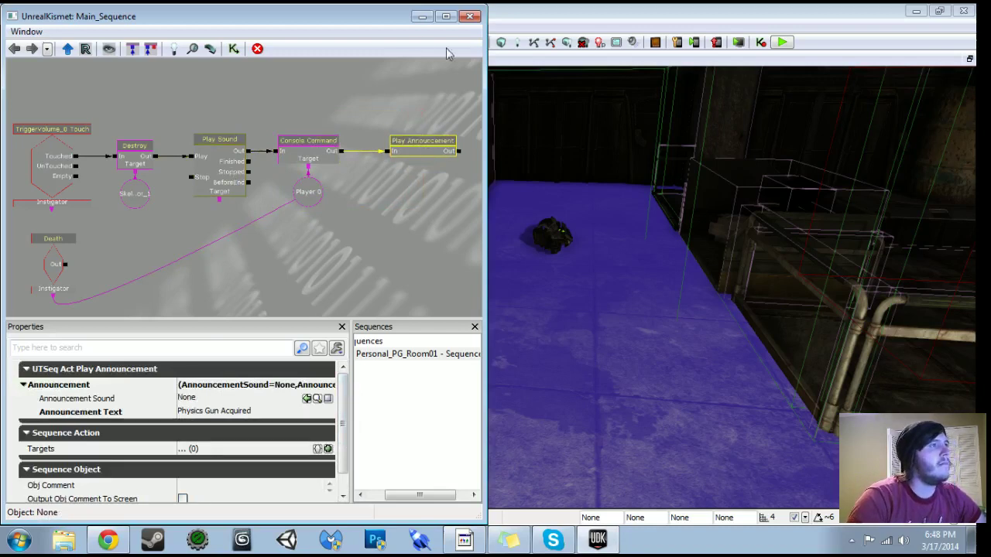
Minimize Kismet and play-test the level from the floor, walking over the physics gun to check its pickup and announcement.
click(422, 17)
key(F5)
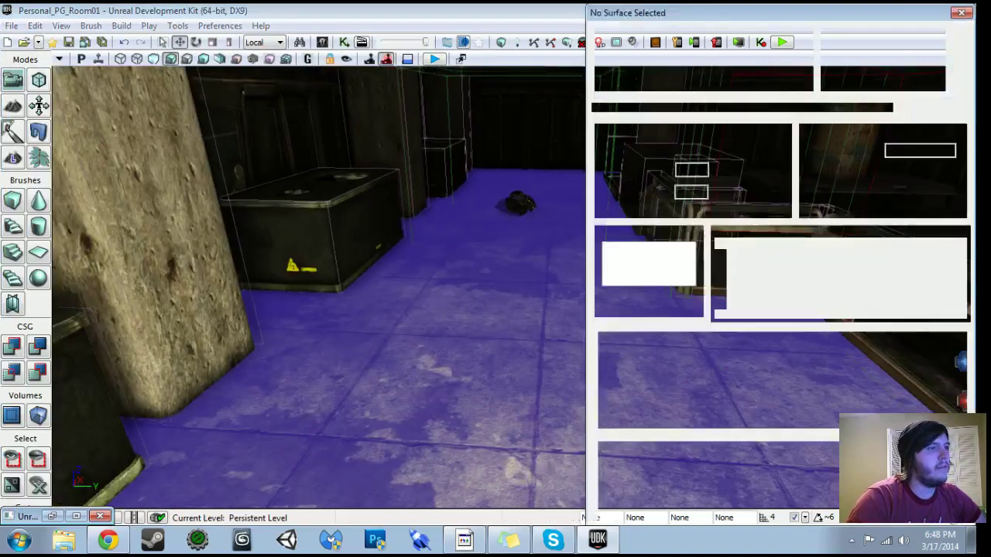
click(960, 14)
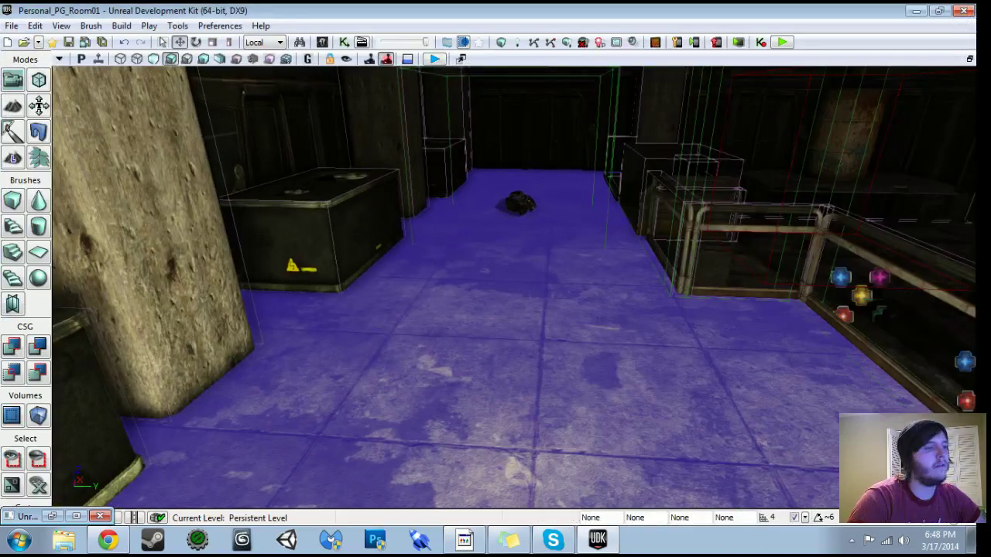
right_click(431, 469)
click(476, 442)
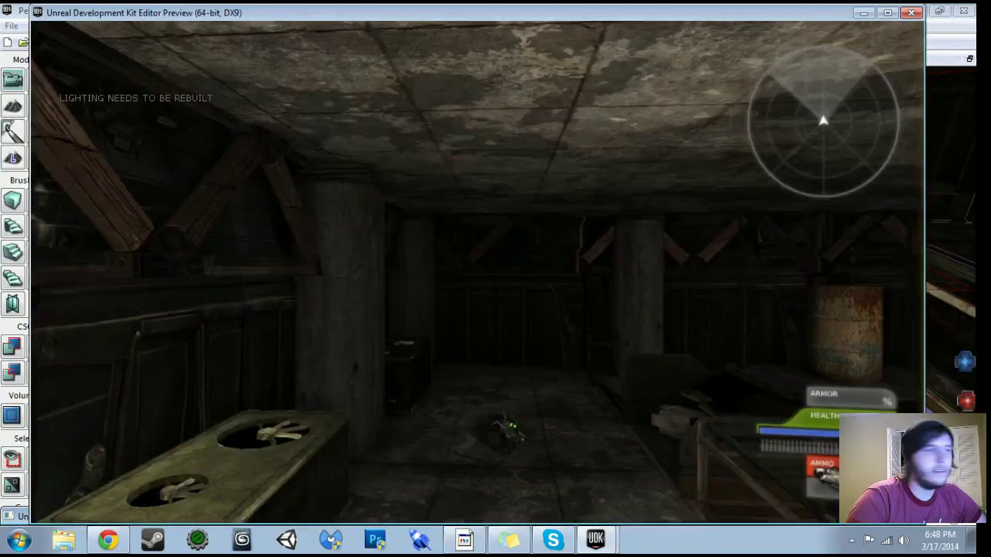
key(w)
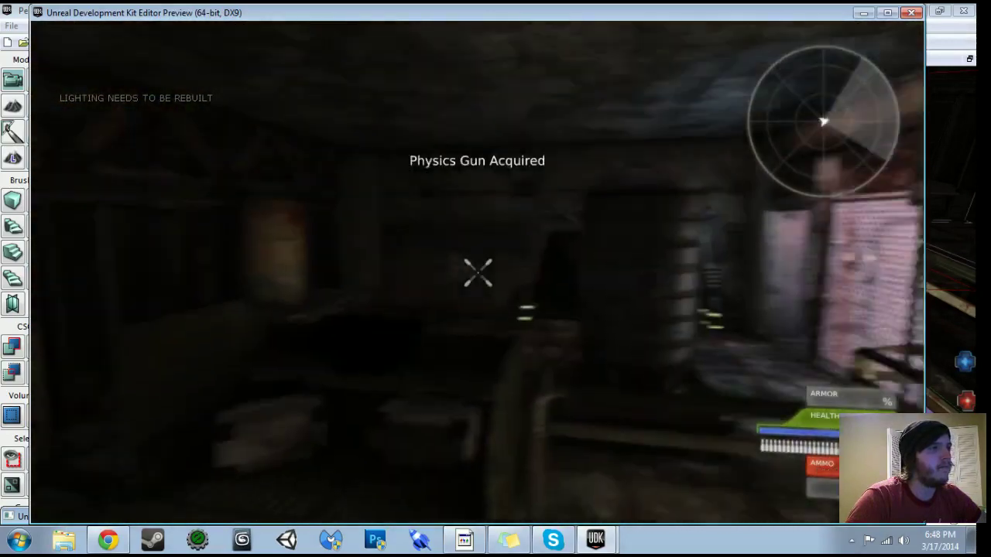
key(w)
right_click(478, 272)
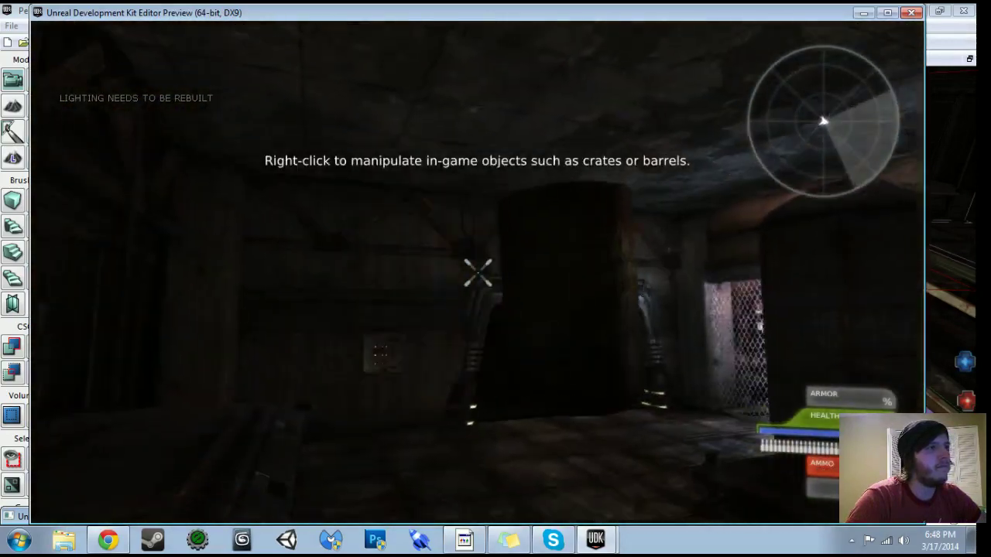
key(Escape)
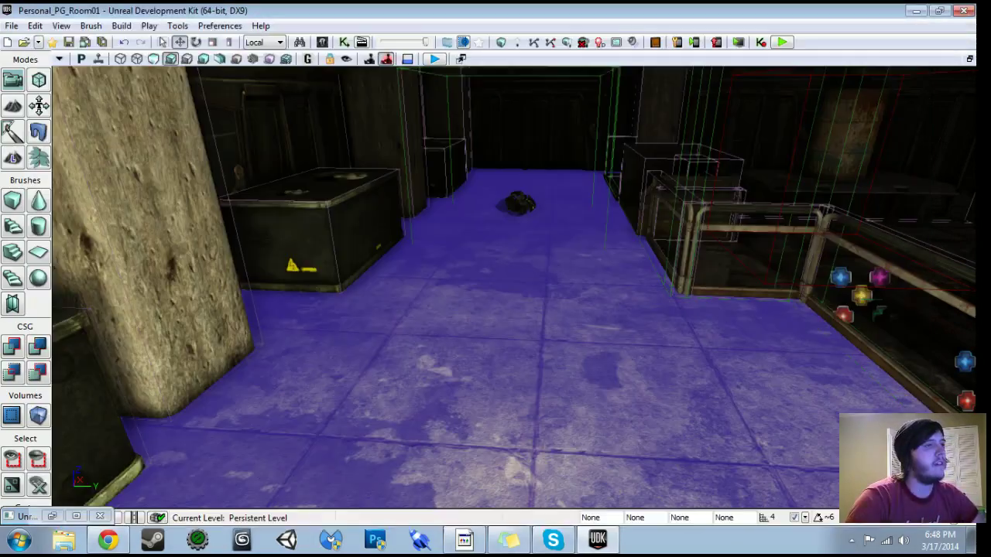
Select the physics gun mesh together with its trigger volume and move both along the X axis toward the lit floor area.
click(691, 201)
right_drag(690, 201, 461, 203)
click(655, 377)
right_drag(654, 377, 654, 426)
drag(658, 329, 553, 326)
ctrl+click(555, 277)
right_drag(556, 278, 534, 240)
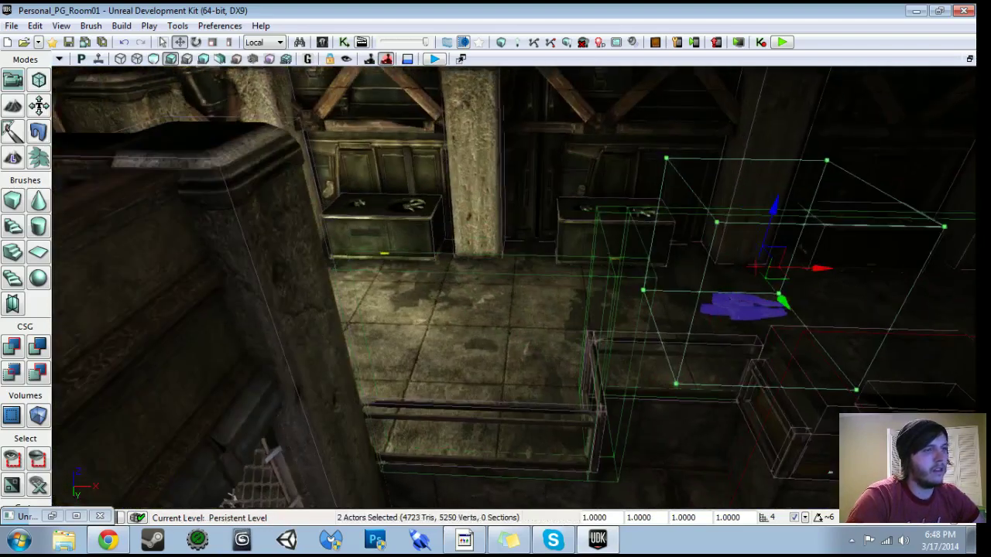
drag(817, 269, 720, 267)
right_drag(720, 267, 852, 302)
Select only the gun's skeletal mesh actor and check its properties.
click(557, 337)
key(F4)
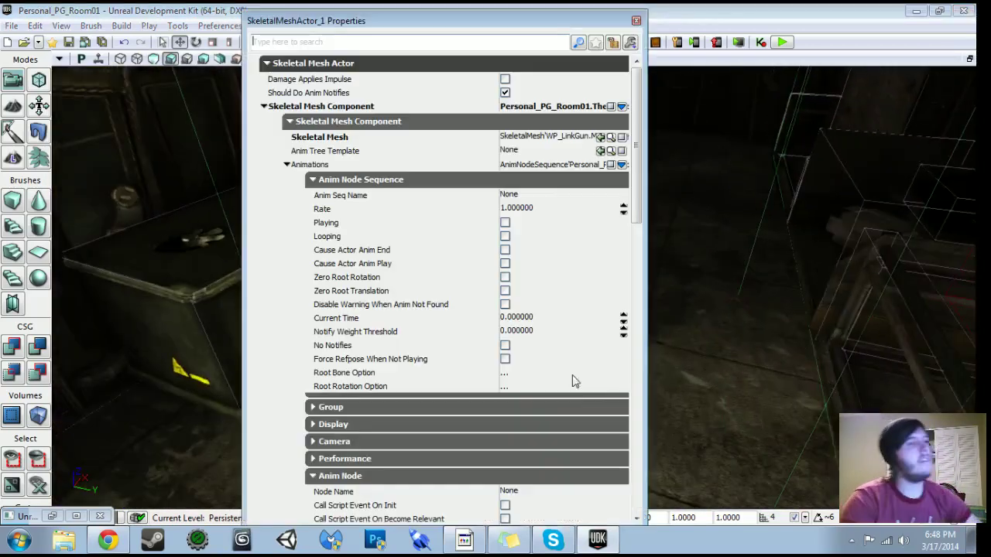
click(636, 22)
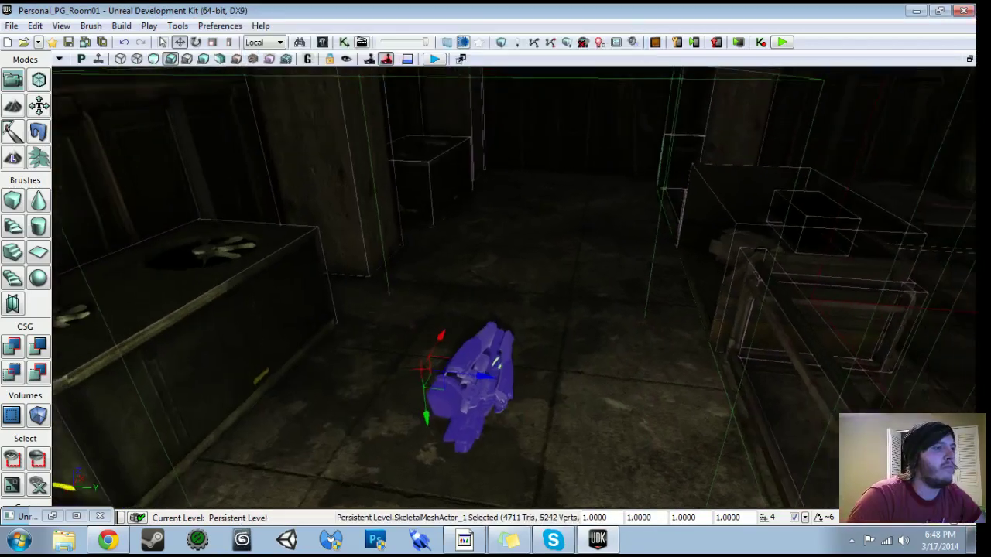
Locate the gun's mesh in the Content Browser and open SK_WP_Linkgun_1P in a maximized AnimSet Editor.
key(ctrl+b)
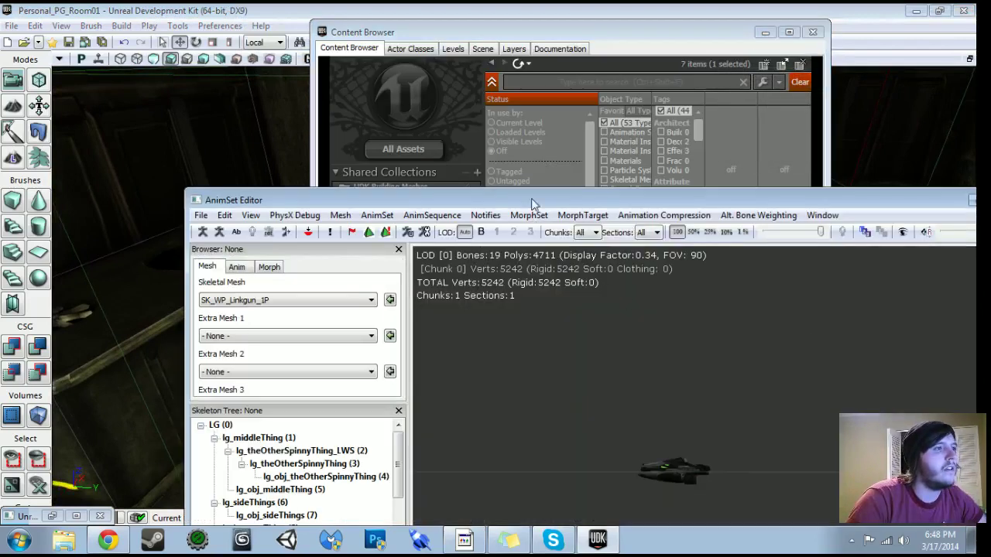
drag(532, 204, 394, 106)
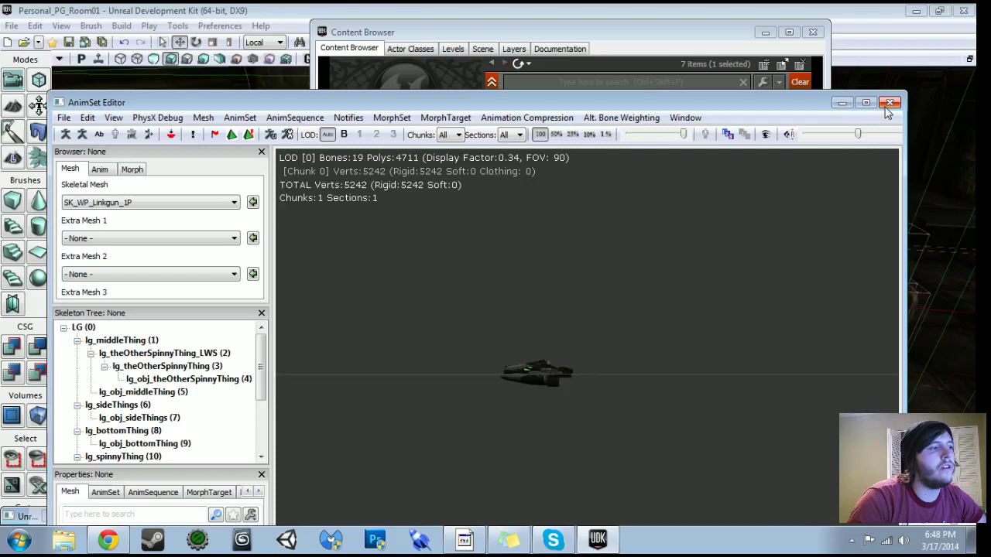
click(889, 103)
double_click(714, 397)
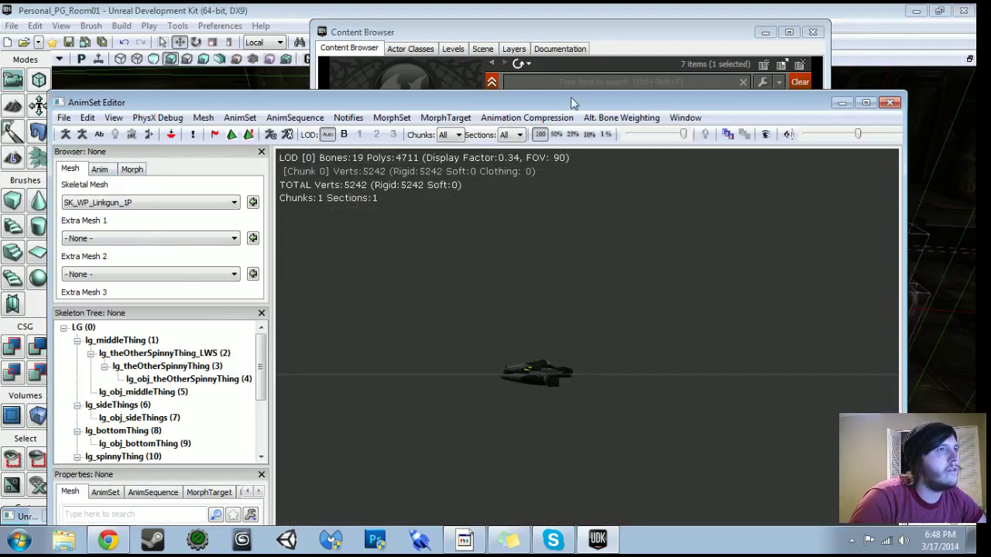
click(865, 103)
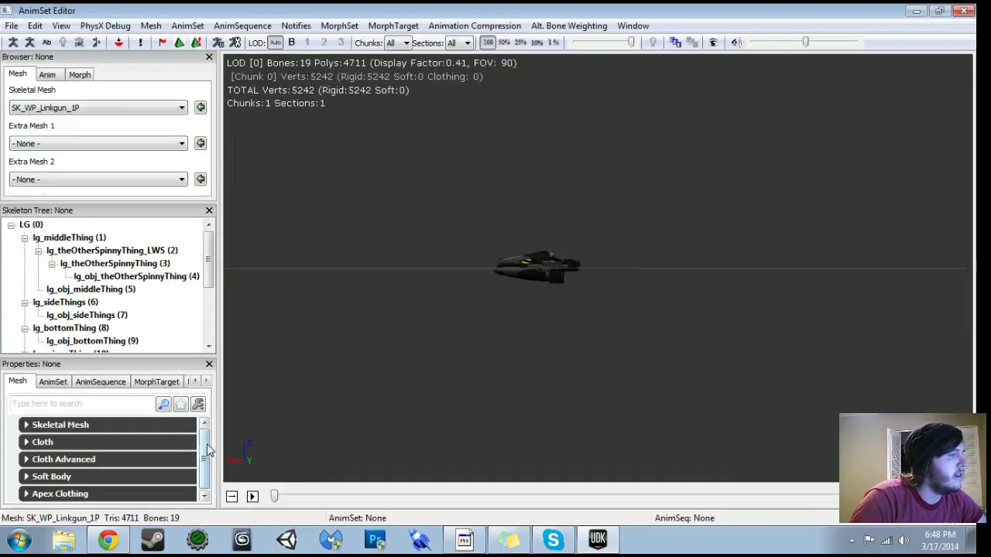
Find the material assigned to the link gun mesh and open MI_WP_LinkGun in the Material Instance Editor.
click(96, 425)
scroll(69, 440, down, 1)
scroll(68, 440, up, 1)
click(66, 439)
click(144, 455)
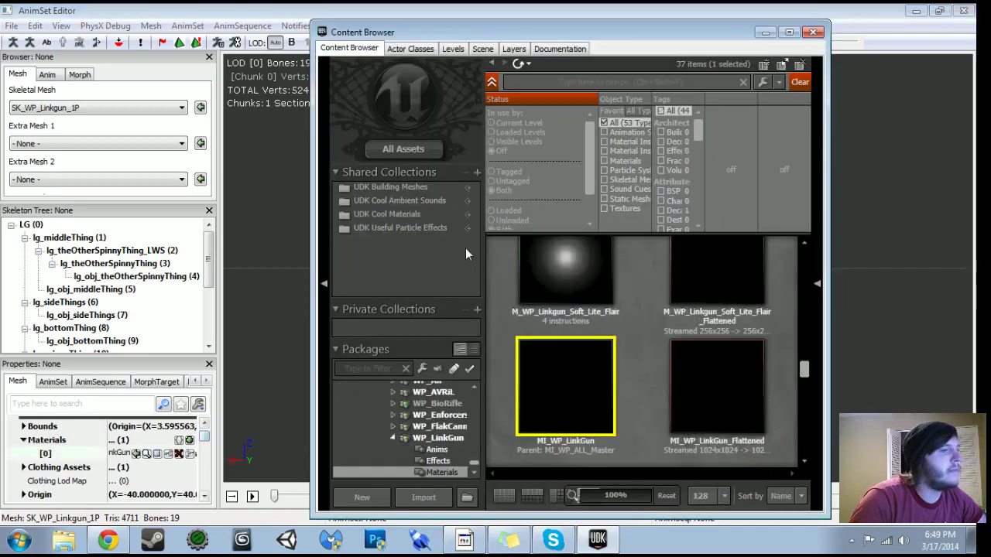
double_click(590, 387)
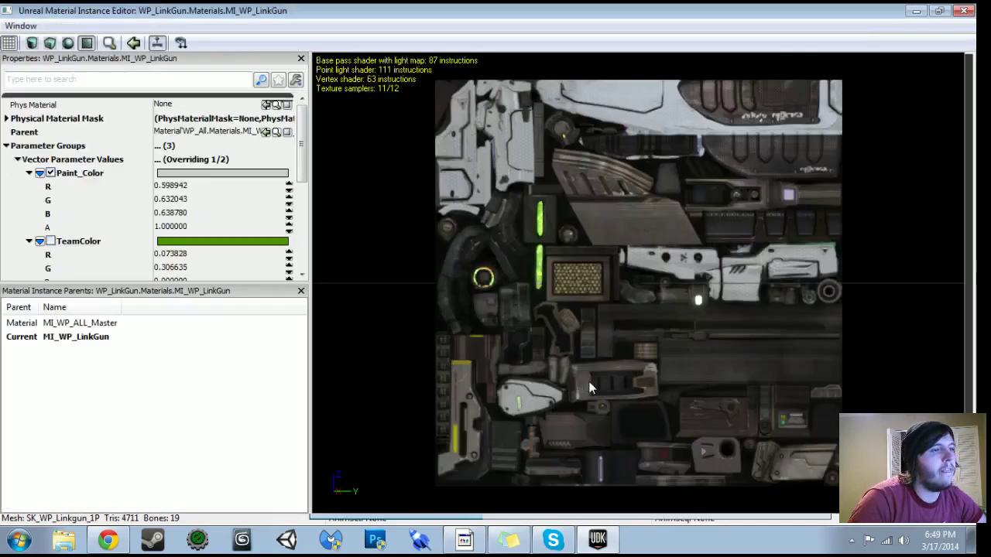
Examine the MI_WP_LinkGun parent, vector parameters and texture parameters, and rotate the material preview.
click(214, 137)
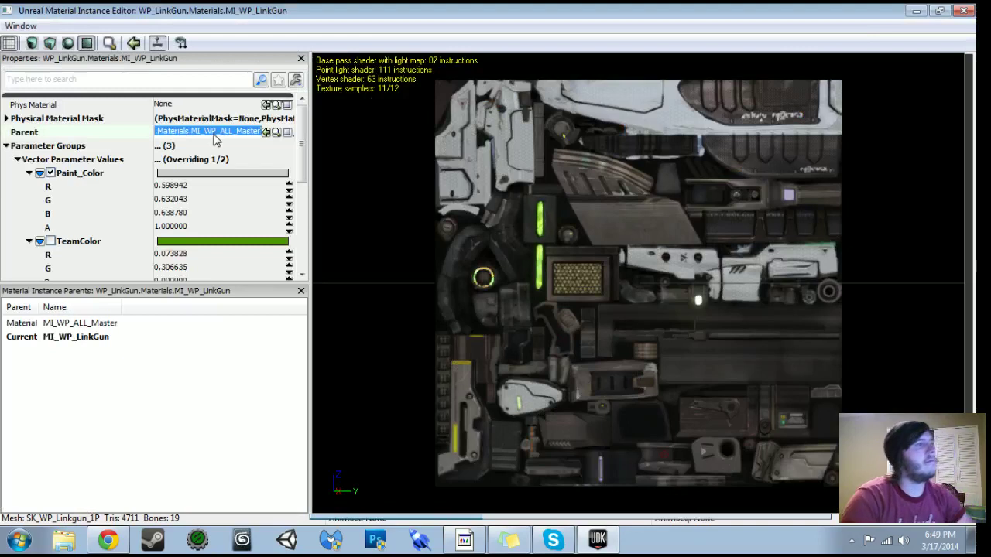
drag(371, 182, 349, 182)
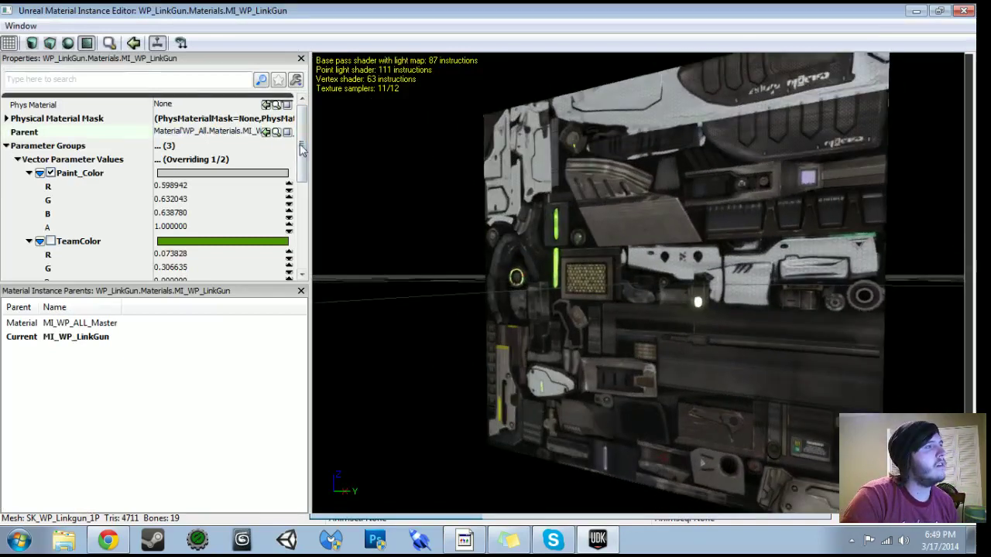
scroll(299, 150, down, 3)
double_click(87, 209)
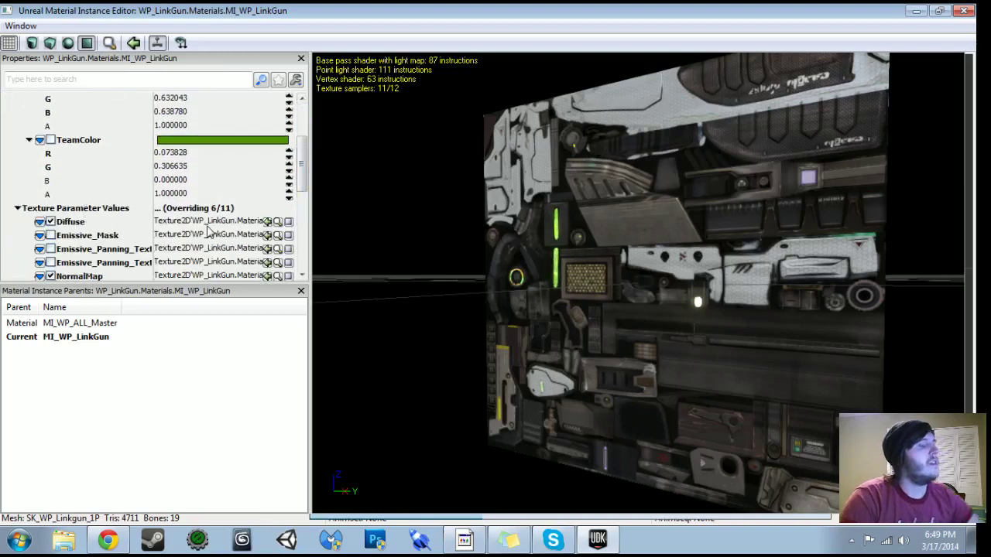
scroll(265, 184, up, 3)
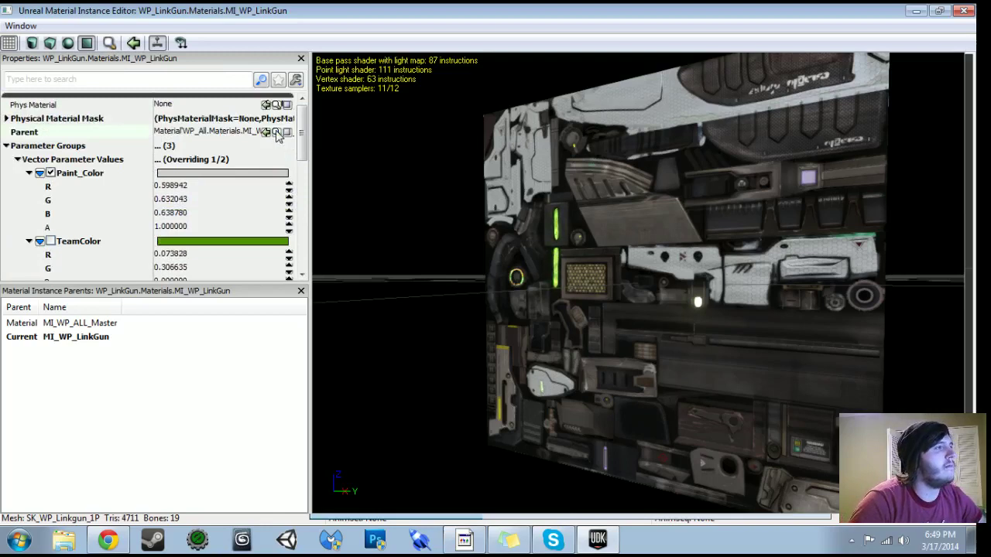
Locate the parent material MI_WP_ALL_Master in the Content Browser, open it, and close the material instance and AnimSet editors.
click(276, 132)
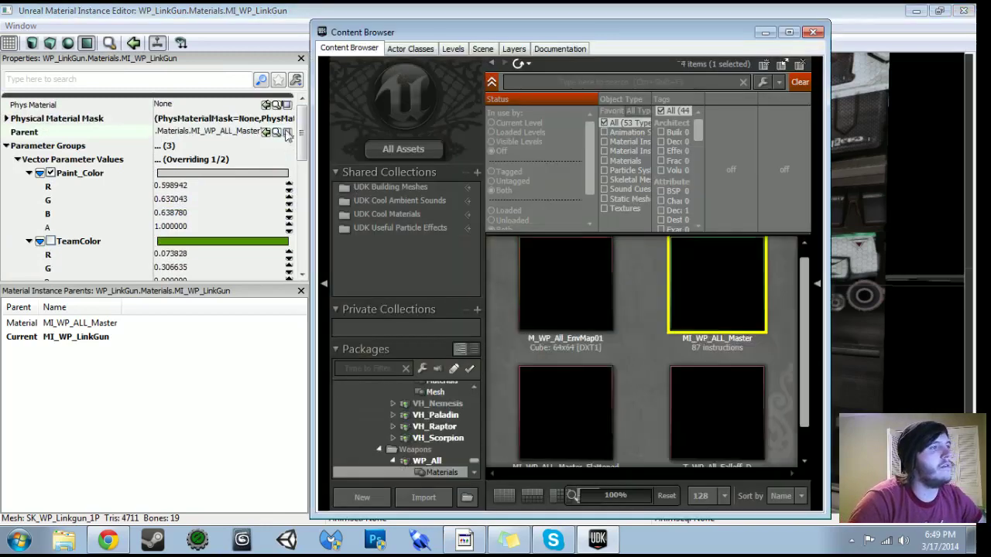
click(964, 12)
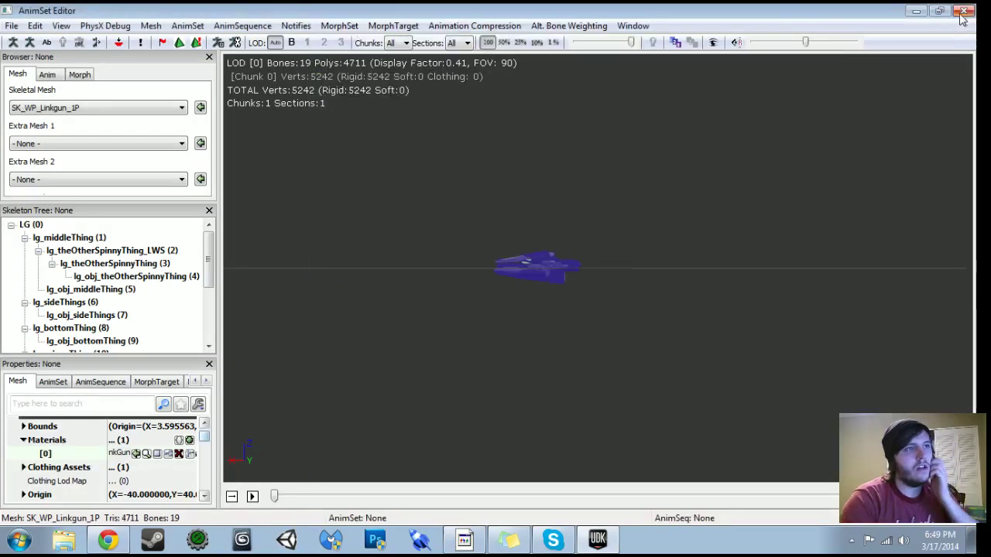
click(964, 11)
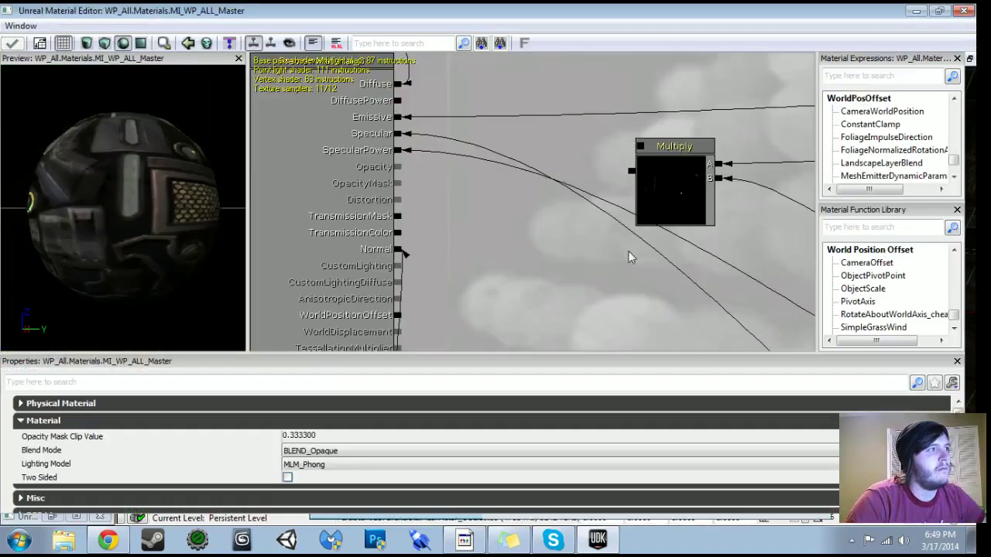
Examine the MI_WP_ALL_Master node network around the diffuse, paint, pattern and emissive expressions, and minimize the Material Editor.
scroll(531, 279, down, 8)
drag(511, 57, 293, 90)
drag(226, 134, 357, 250)
scroll(357, 250, up, 3)
scroll(461, 223, up, 1)
drag(462, 223, 626, 195)
scroll(430, 115, up, 2)
drag(415, 200, 637, 54)
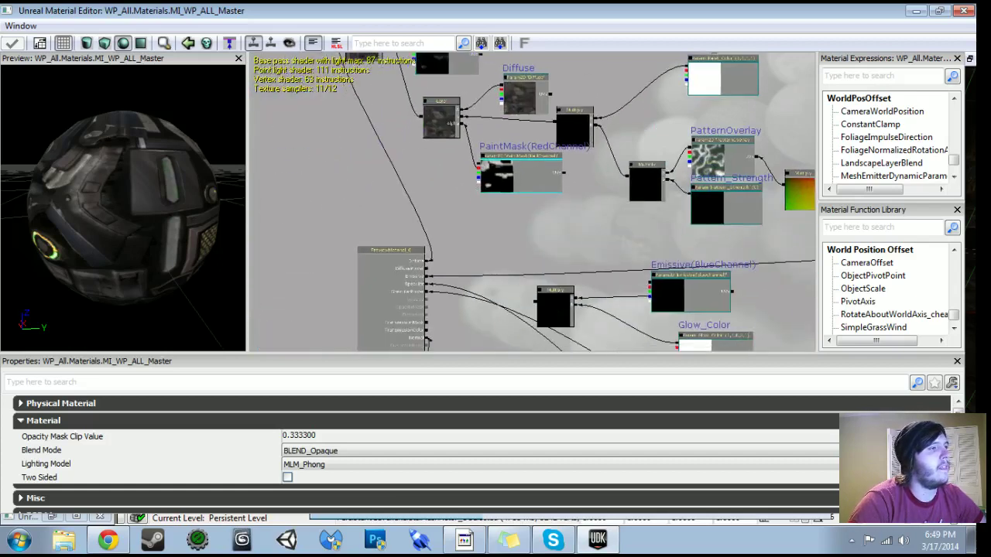
scroll(533, 202, up, 4)
mouse_move(533, 203)
mouse_down()
mouse_move(310, 119)
mouse_move(250, 108)
mouse_move(250, 56)
mouse_up()
scroll(424, 258, down, 3)
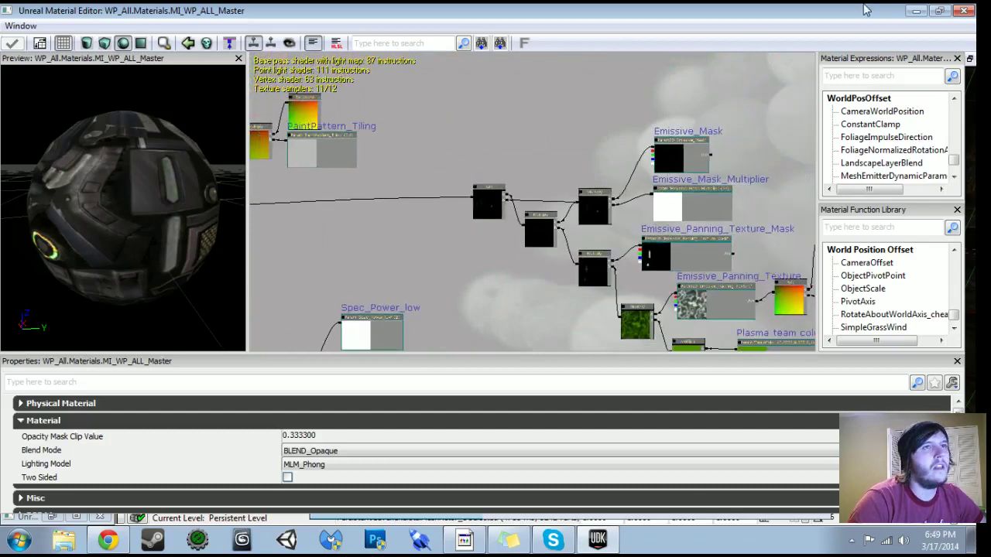
click(916, 12)
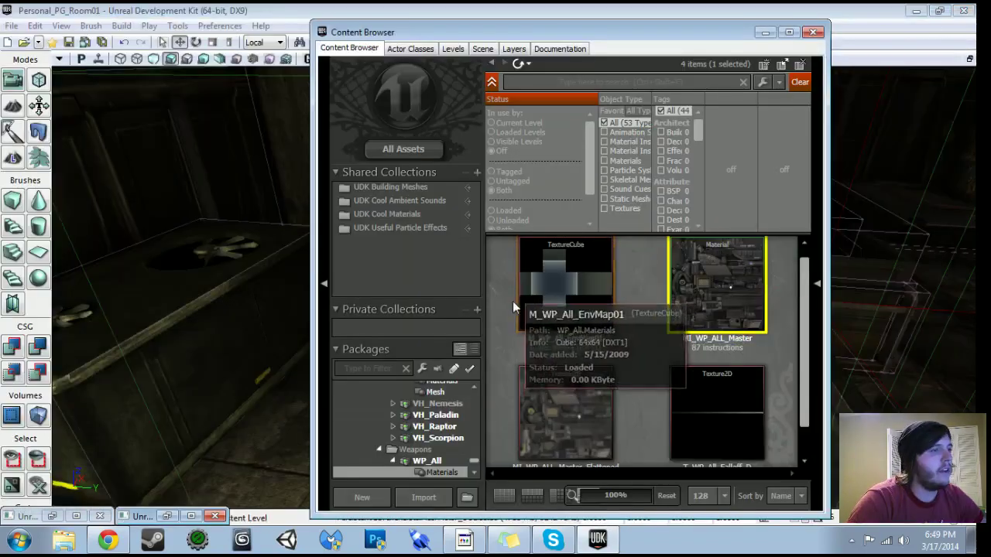
Search the AFEnvironment content folder for "pick" and open the M_Base_Pickups material in the Material Editor.
scroll(474, 463, up, 5)
click(411, 421)
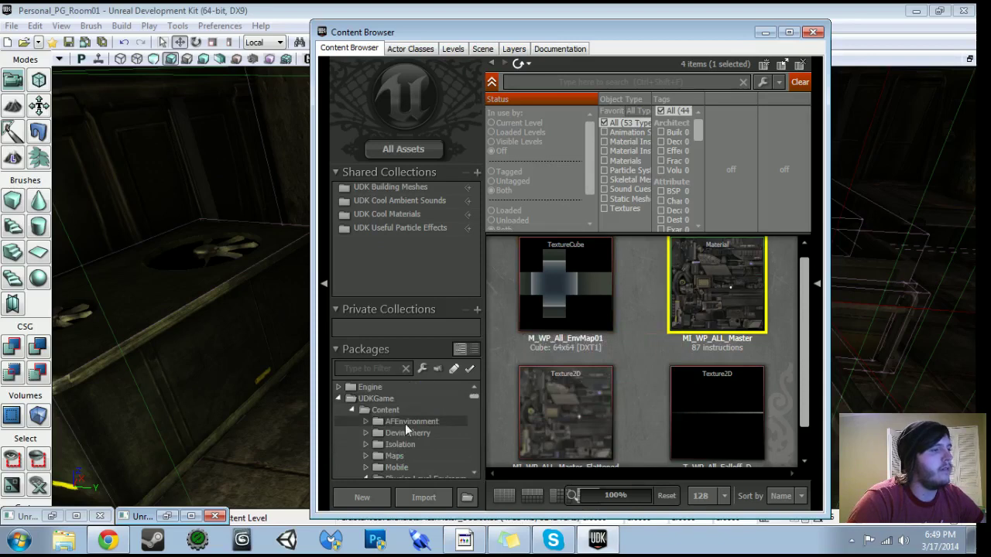
click(559, 83)
text(pick)
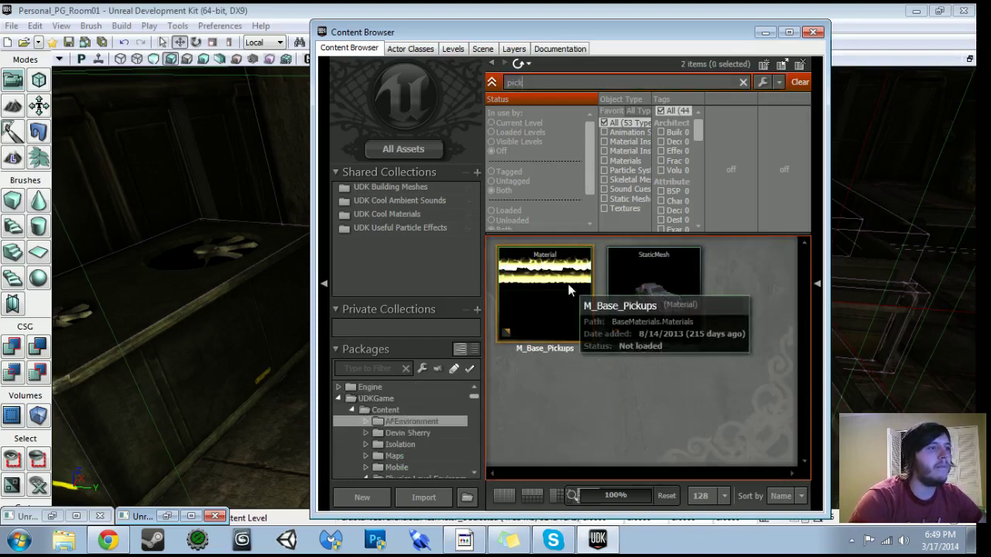
click(569, 290)
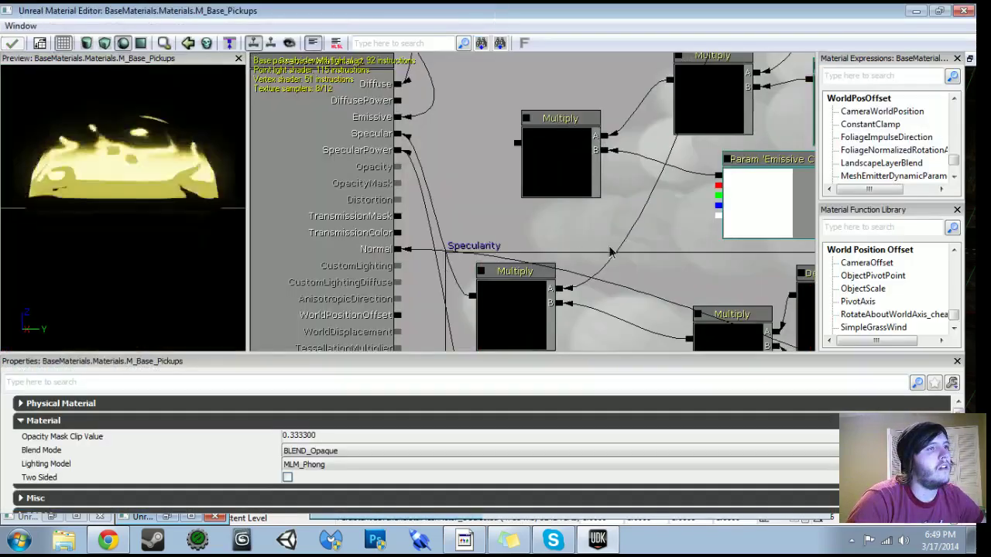
Examine the M_Base_Pickups node network around the emissive, specularity and PulseColor panner expressions, and inspect the Time expression's properties.
scroll(613, 252, down, 5)
drag(613, 251, 396, 284)
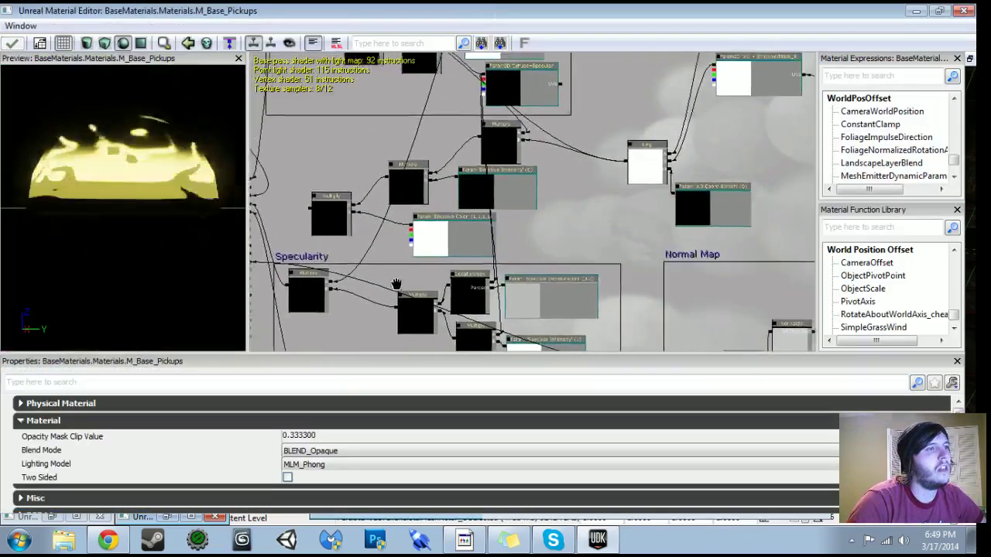
scroll(396, 284, up, 2)
scroll(396, 284, down, 1)
scroll(397, 284, down, 3)
drag(415, 193, 71, 411)
scroll(532, 203, up, 3)
scroll(533, 203, up, 2)
drag(371, 178, 730, 240)
drag(357, 317, 711, 297)
drag(387, 186, 687, 312)
drag(464, 186, 683, 297)
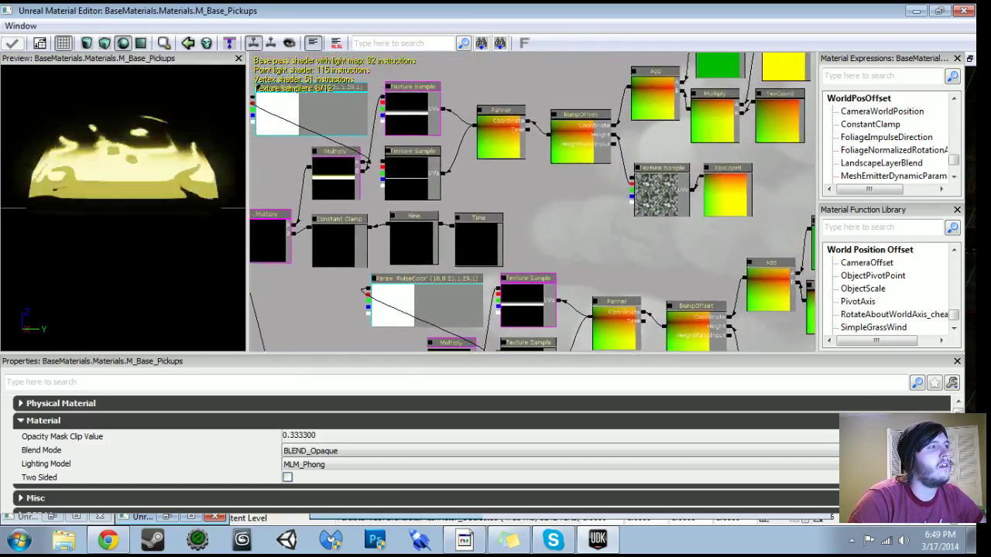
drag(544, 258, 608, 277)
scroll(545, 252, down, 1)
click(543, 257)
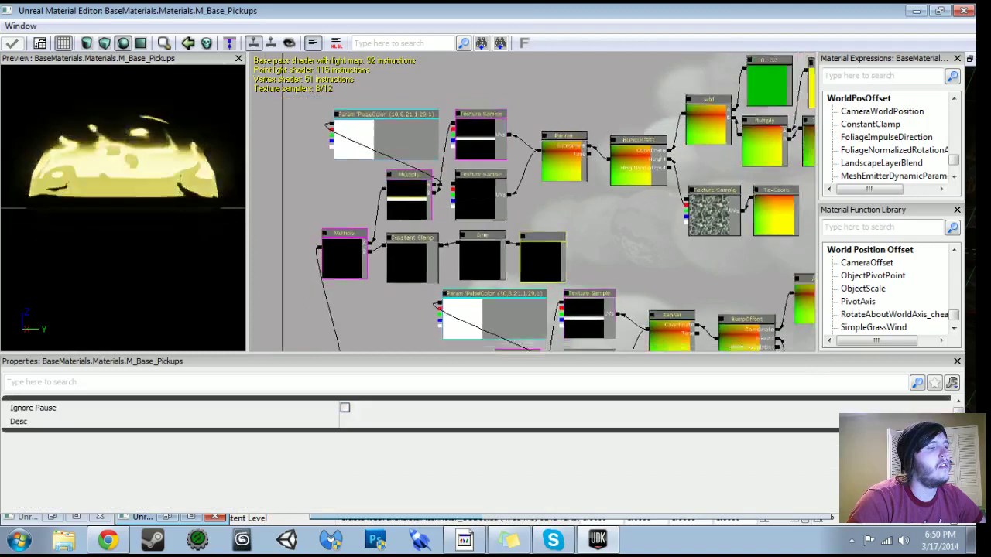
Examine the Diffuse group of M_Base_Pickups, inspect the Diffuse+Specular texture parameter's properties, and rotate the material preview.
scroll(544, 257, down, 5)
drag(544, 257, 549, 77)
scroll(584, 242, up, 4)
drag(666, 341, 387, 254)
scroll(580, 235, up, 1)
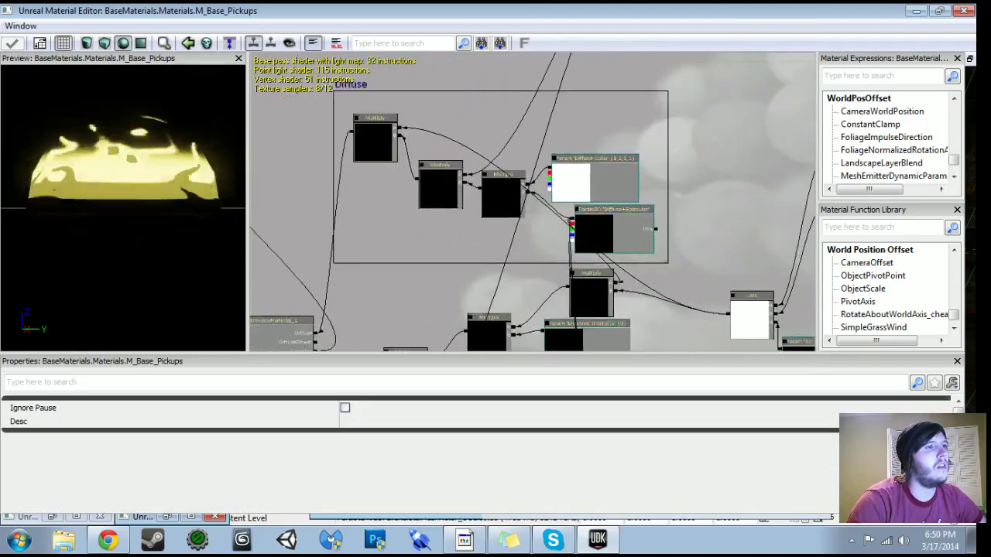
drag(455, 261, 436, 251)
click(575, 226)
drag(120, 208, 162, 184)
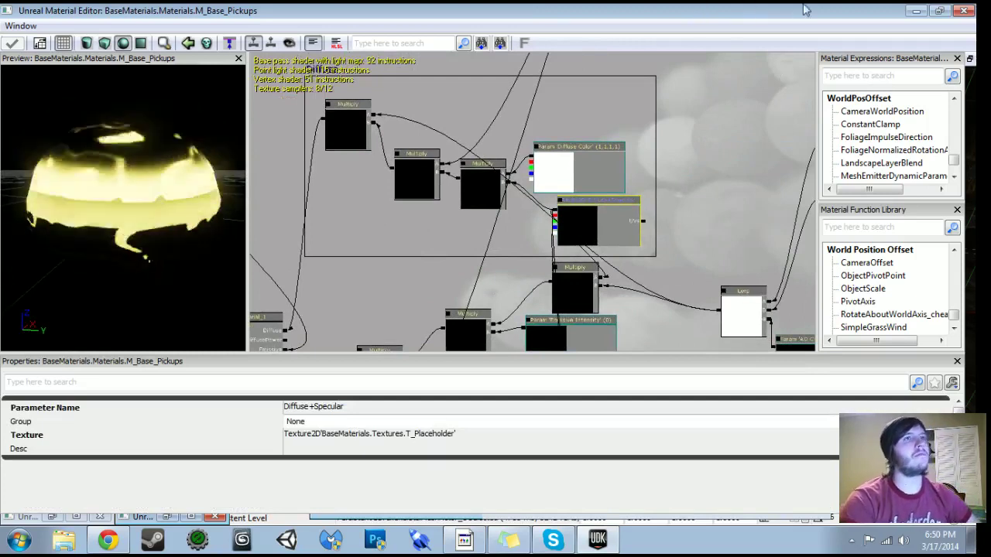
Place the M_Base_Pickups editor beside the MI_WP_ALL_Master editor for comparison and close the Kismet window.
drag(805, 13, 2, 327)
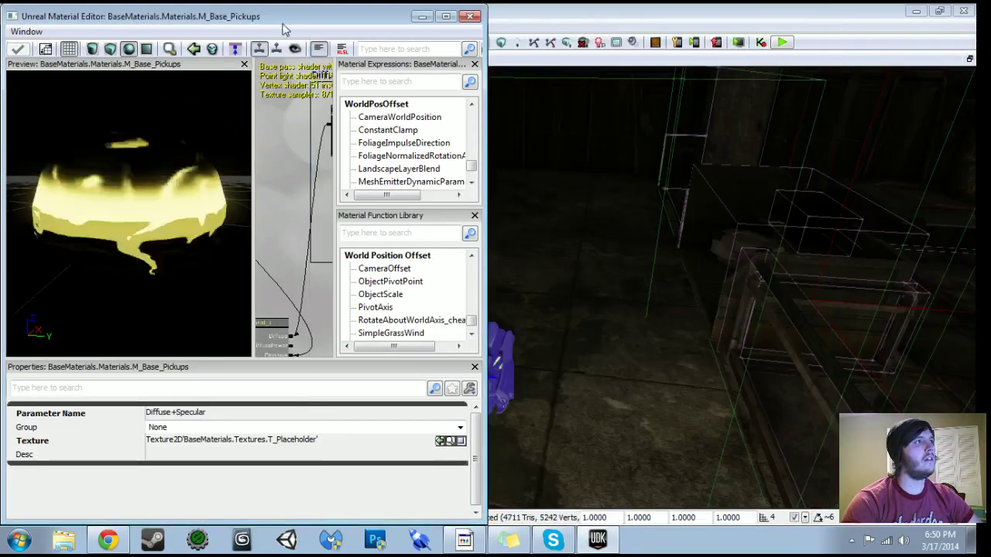
drag(282, 25, 843, 35)
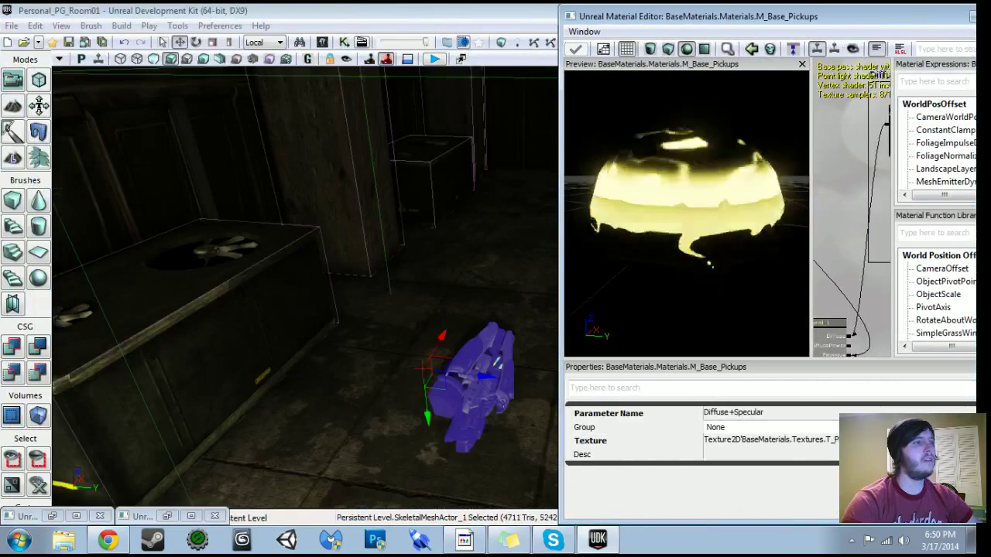
click(52, 516)
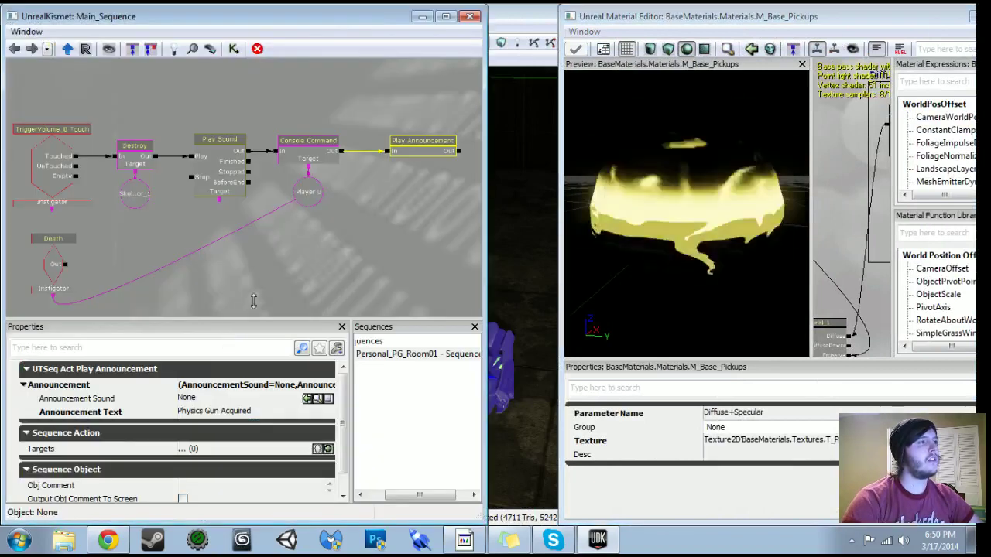
click(468, 17)
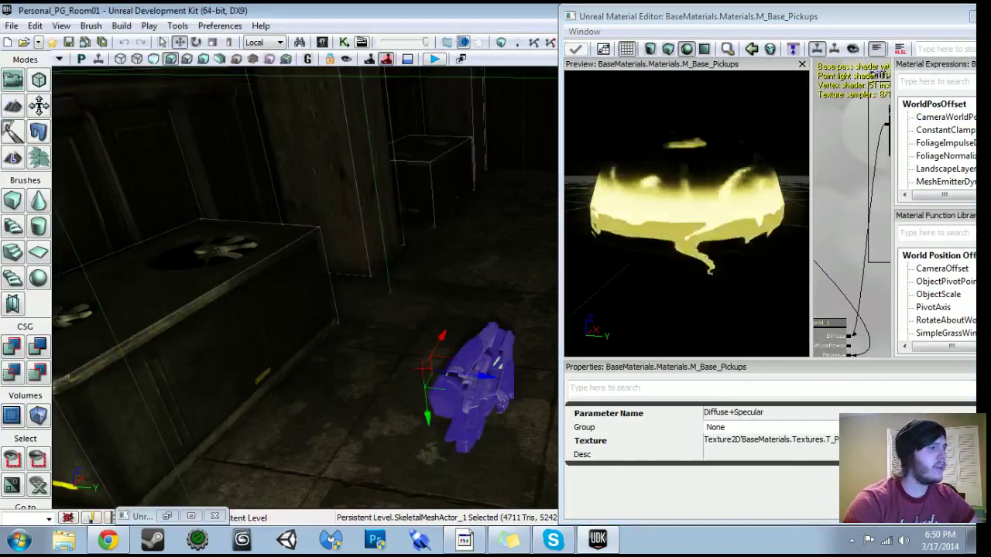
click(167, 516)
double_click(434, 9)
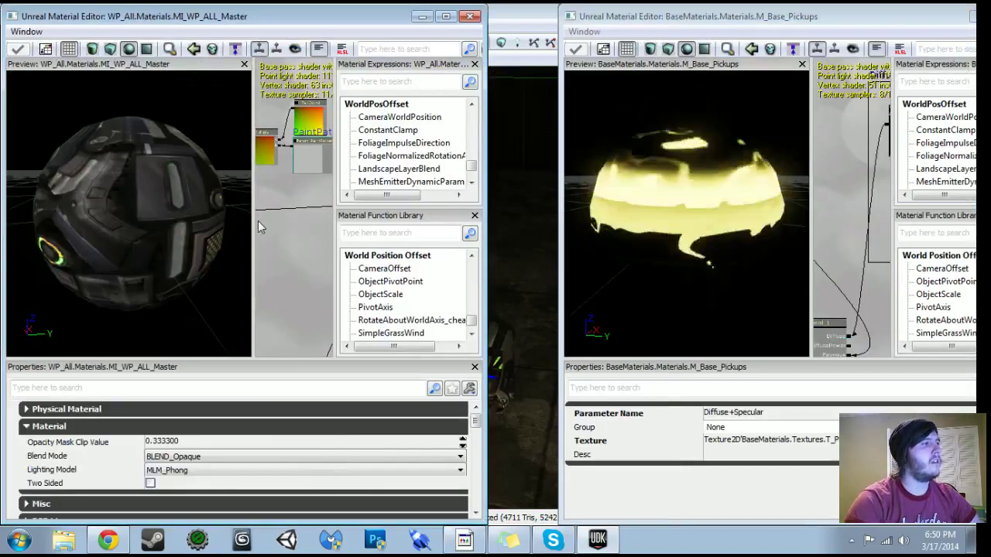
Locate the texture used by MI_WP_ALL_Master's Diffuse parameter in the Content Browser, and minimize the browser.
drag(253, 224, 132, 217)
scroll(234, 221, down, 3)
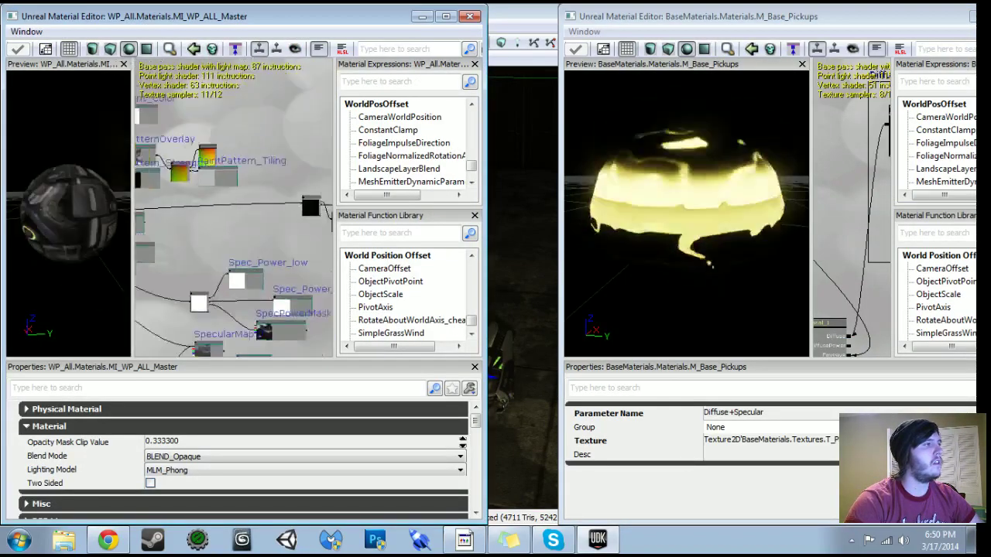
scroll(242, 290, up, 2)
mouse_move(232, 209)
mouse_down()
mouse_move(241, 290)
mouse_move(252, 233)
mouse_up()
scroll(231, 204, up, 3)
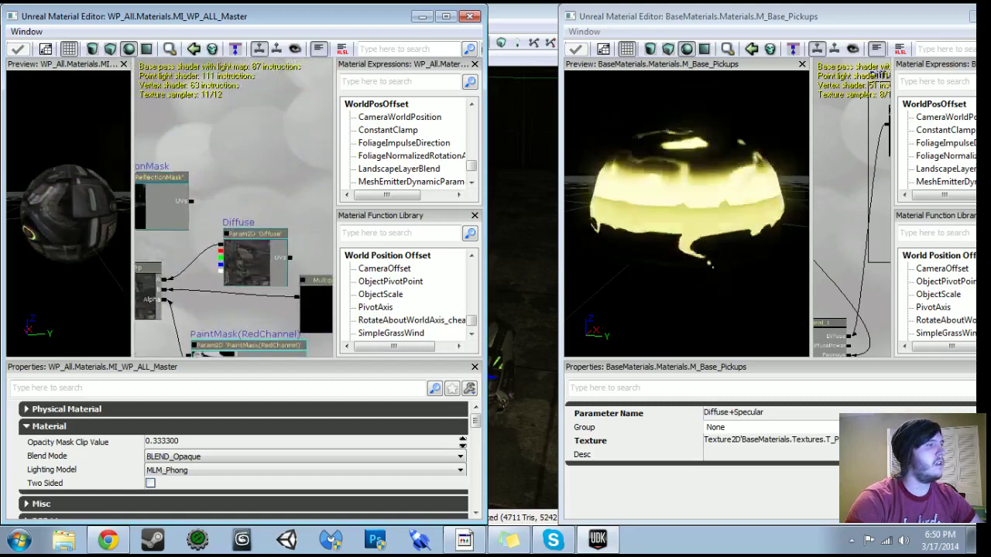
drag(252, 325, 251, 278)
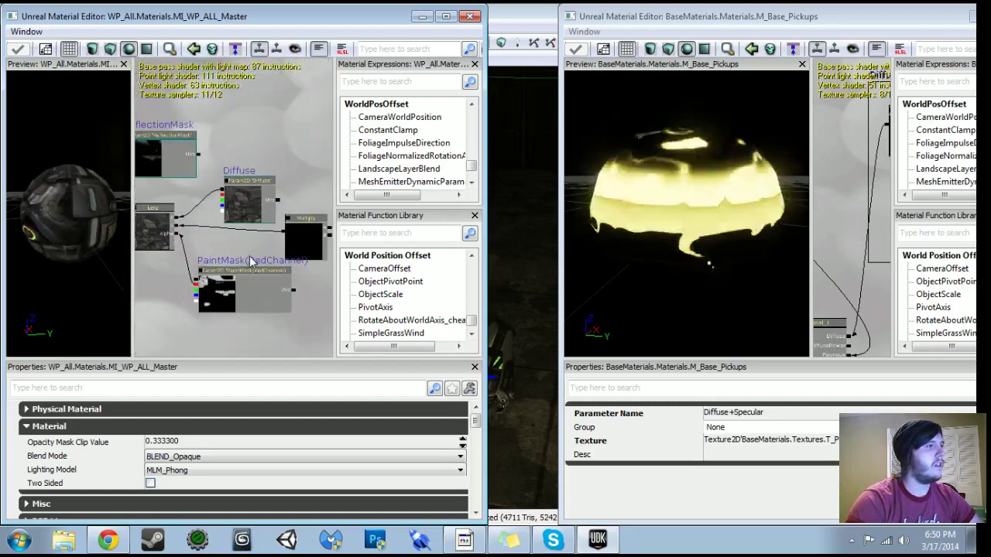
click(248, 198)
click(450, 440)
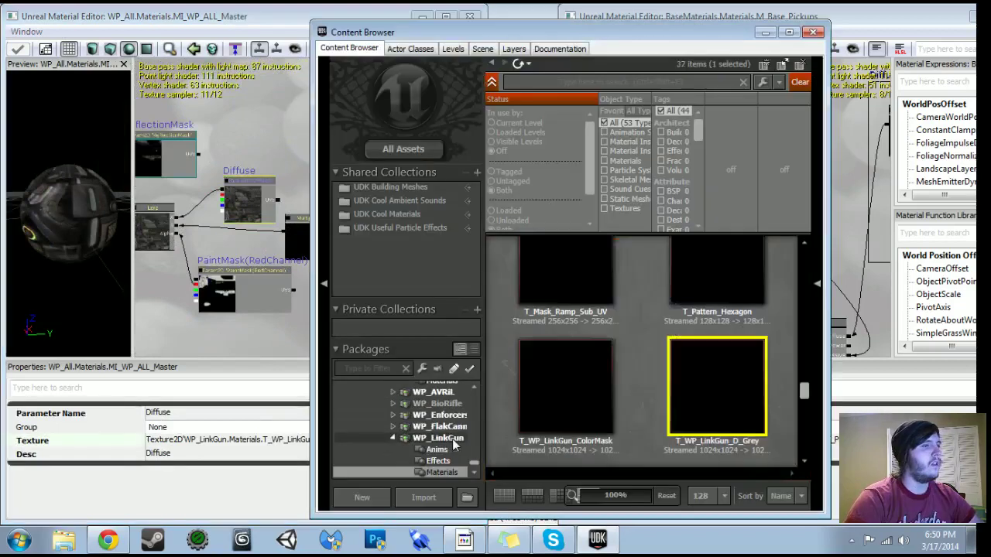
click(764, 32)
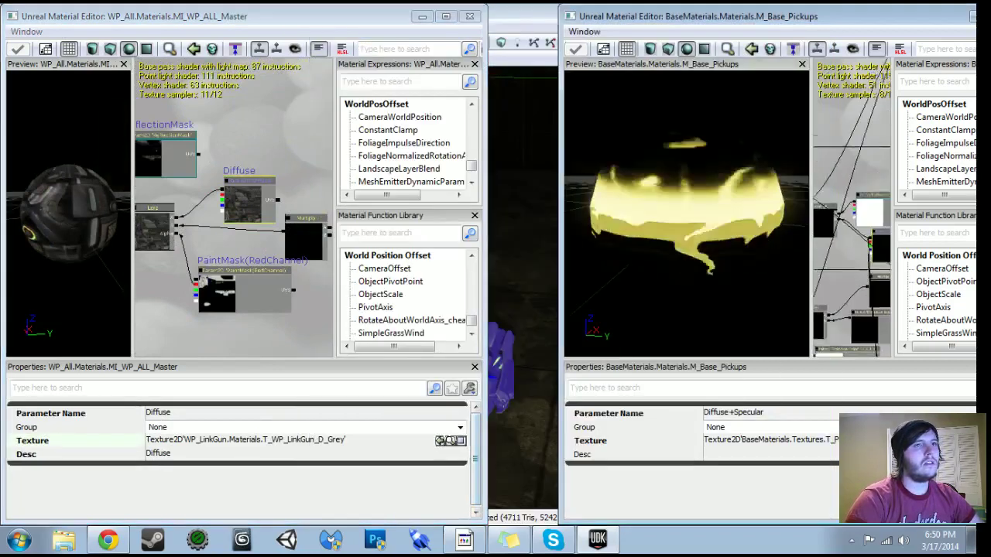
Try T_WP_LinkGun_D_Grey as the Diffuse+Specular texture of M_Base_Pickups, close its editor without applying changes, and minimize the MI_WP_ALL_Master editor.
drag(836, 20, 704, 21)
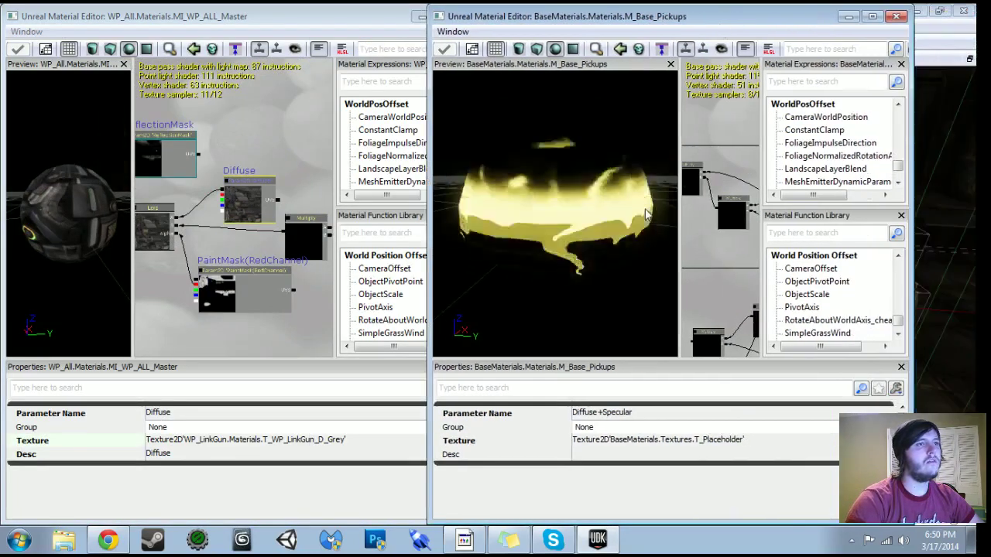
drag(681, 207, 573, 204)
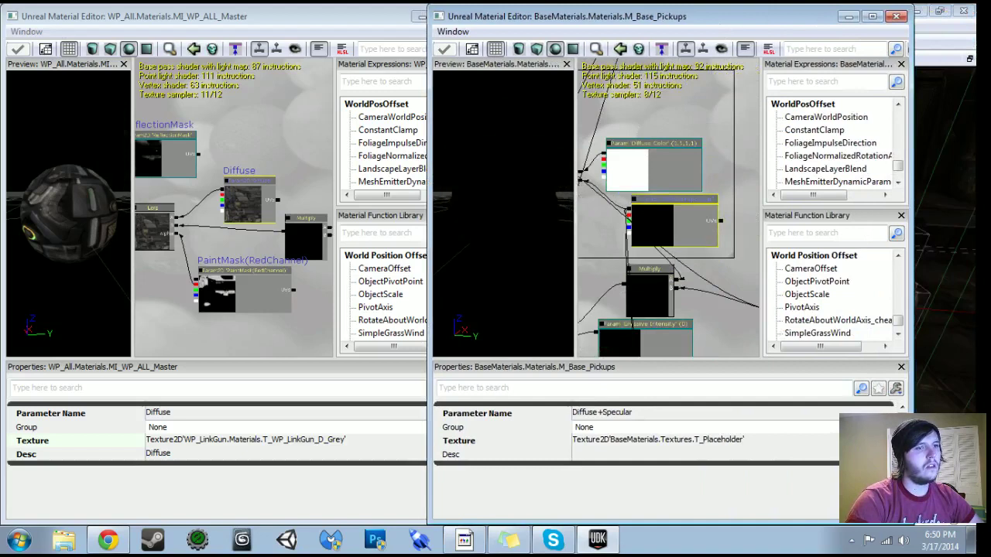
drag(525, 207, 514, 240)
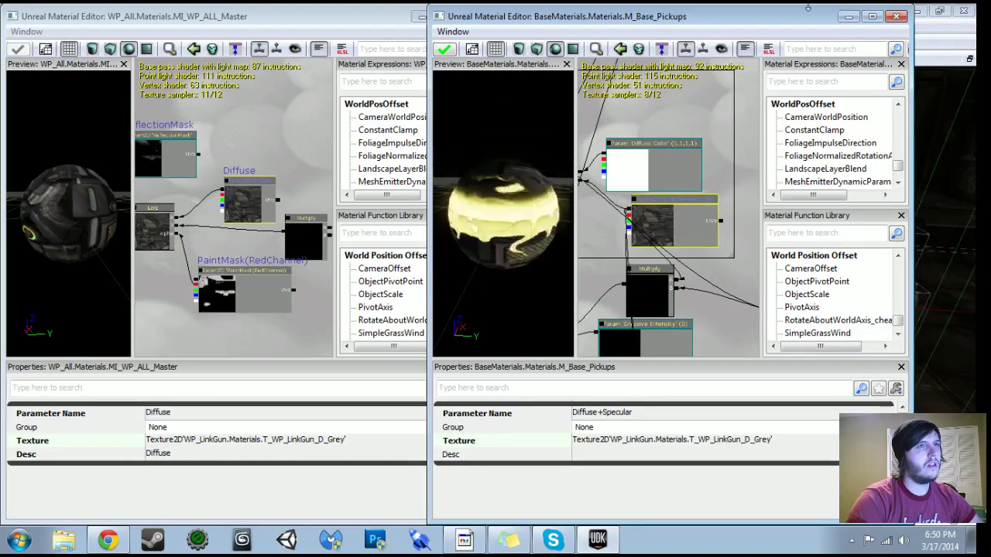
click(897, 16)
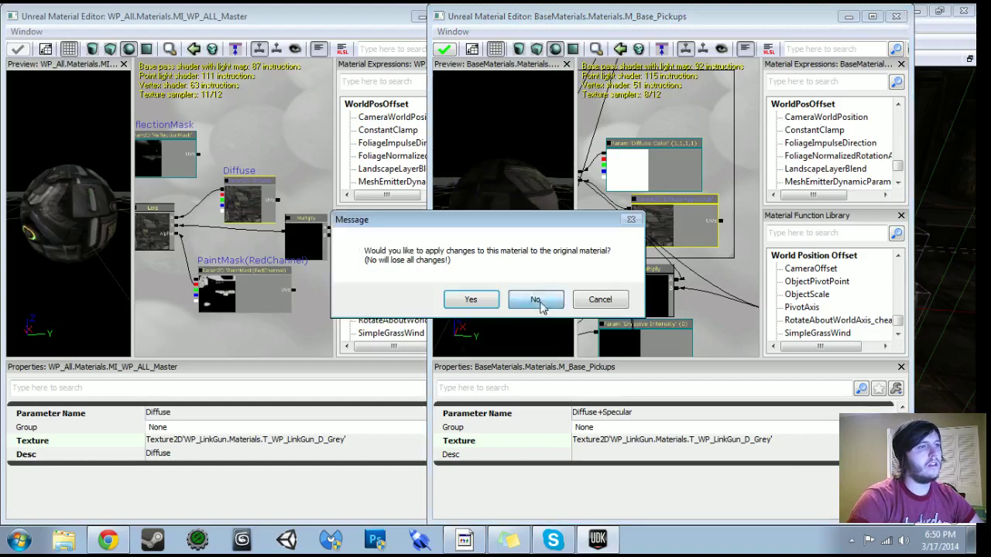
click(536, 300)
click(422, 16)
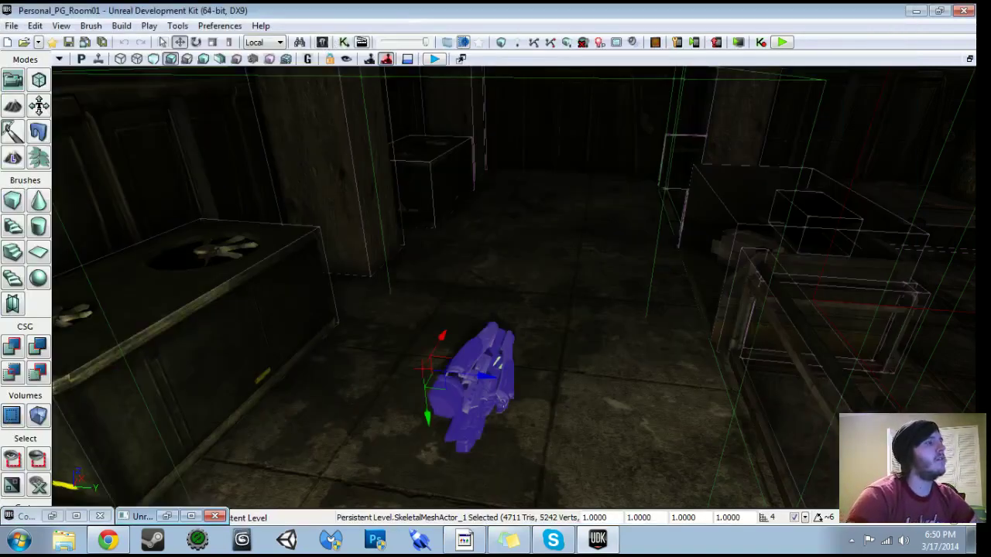
Search the AFEnvironment content folder for "pick" again and start a new material instance constant from M_Base_Pickups.
click(52, 516)
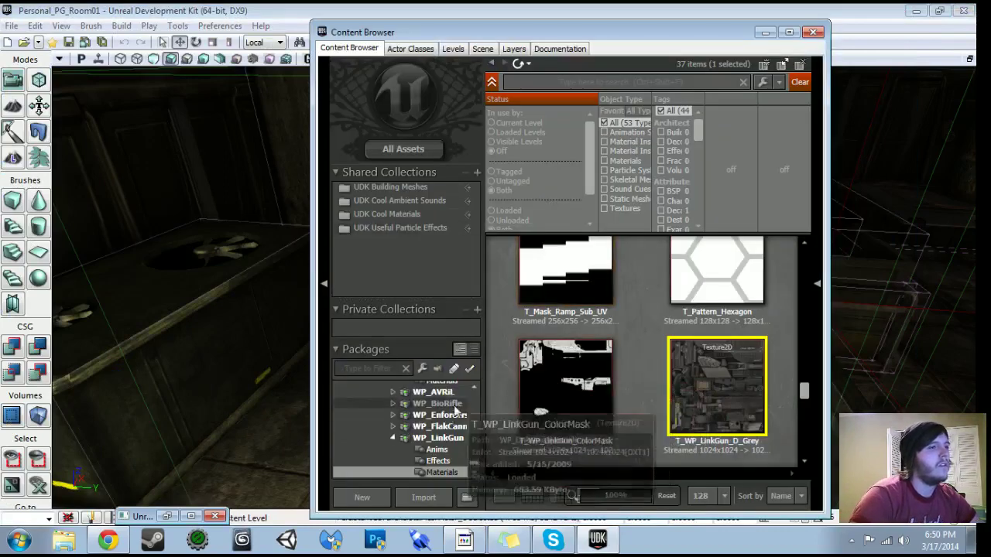
drag(473, 457, 476, 397)
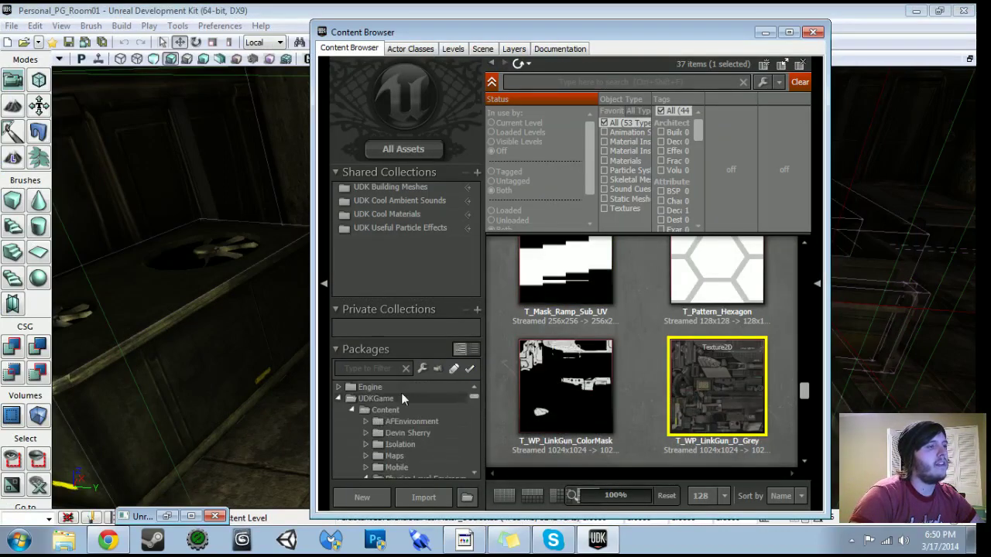
click(402, 396)
click(411, 422)
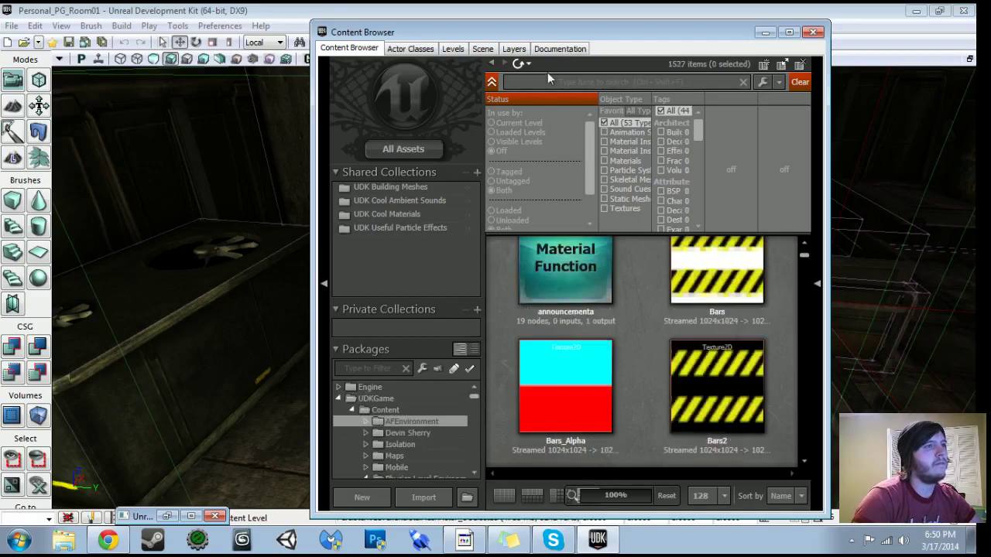
text(pick)
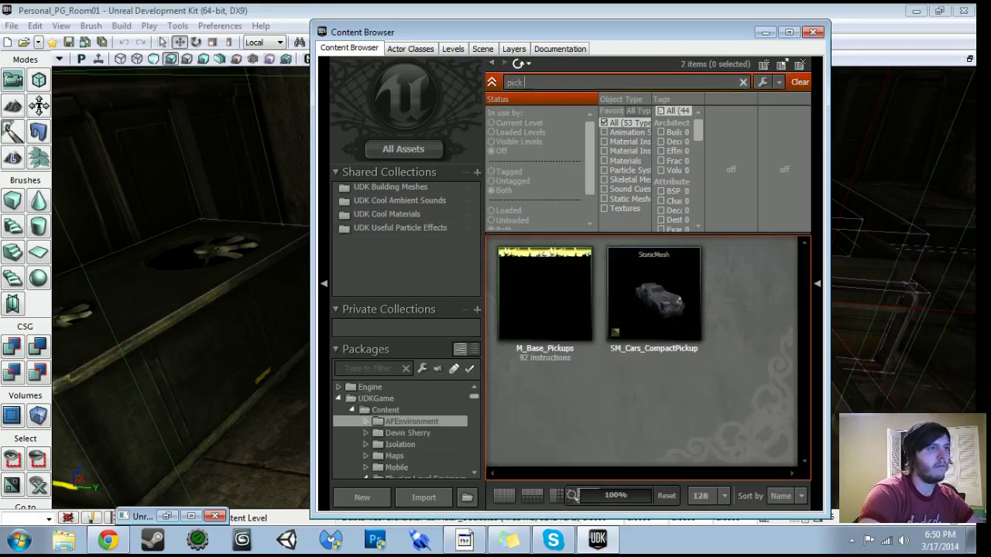
click(538, 307)
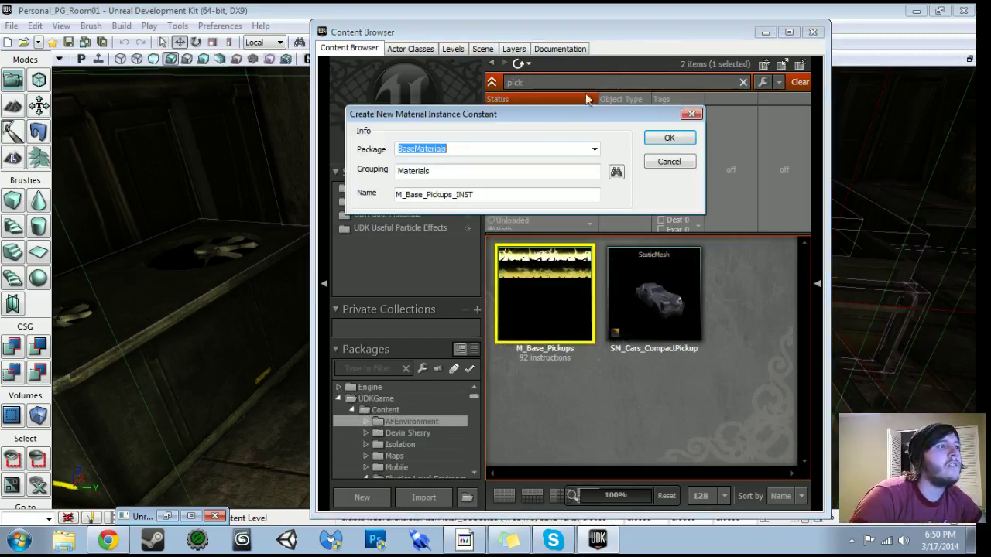
Create the material instance MAT_Inst_PhysicsGunGlow in the PhysicsLevelMaterials package, Materials grouping, and shrink its editor window over the Content Browser.
click(594, 149)
text(p)
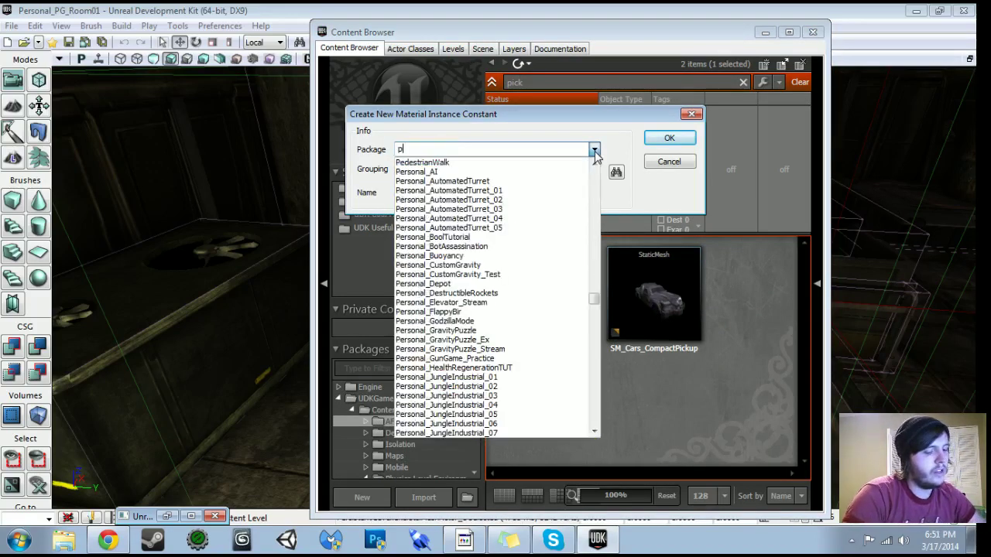
text(hyw)
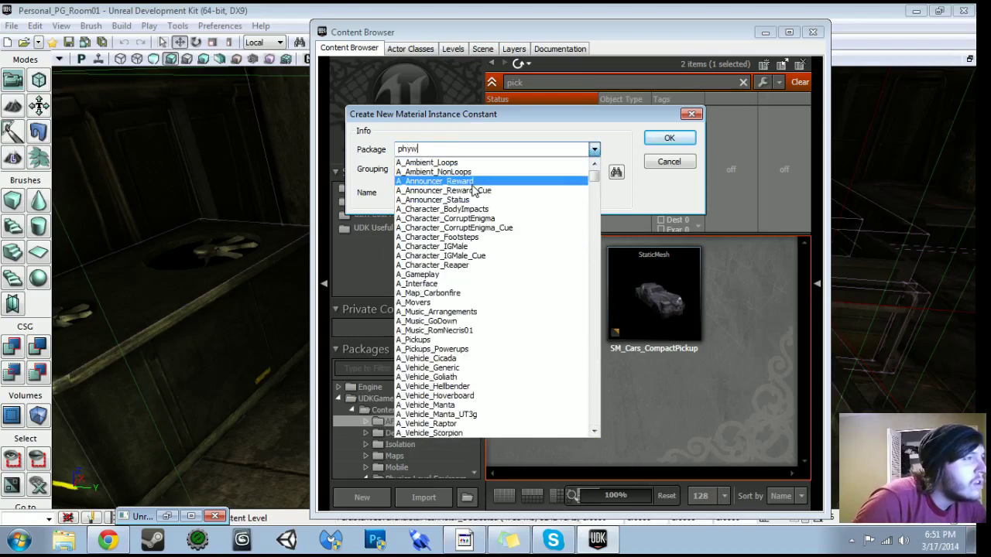
key(BackSpace)
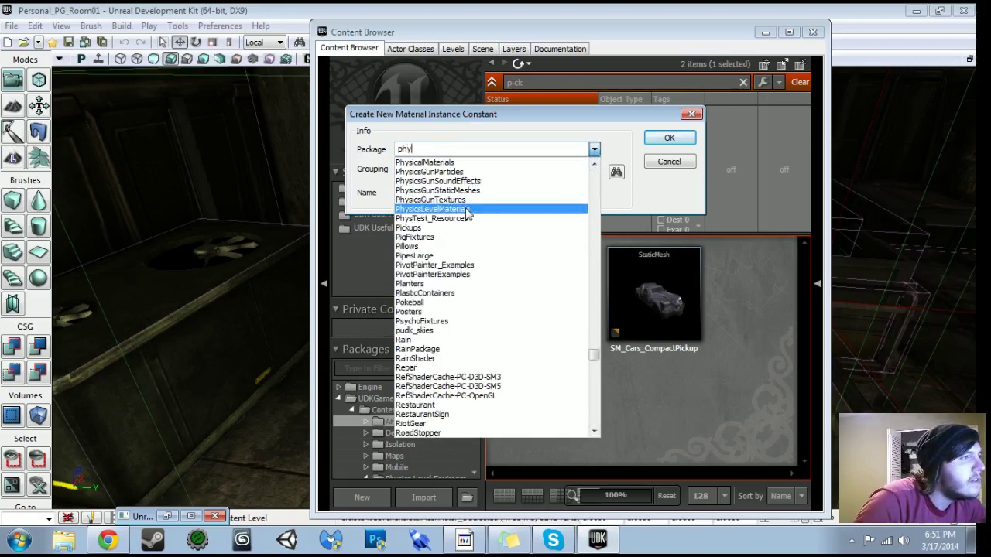
click(467, 210)
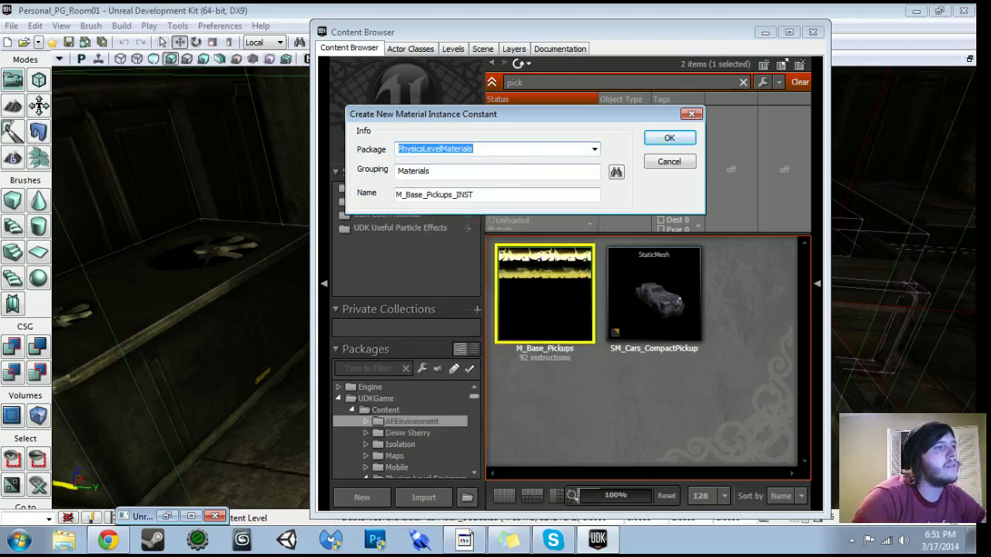
click(475, 195)
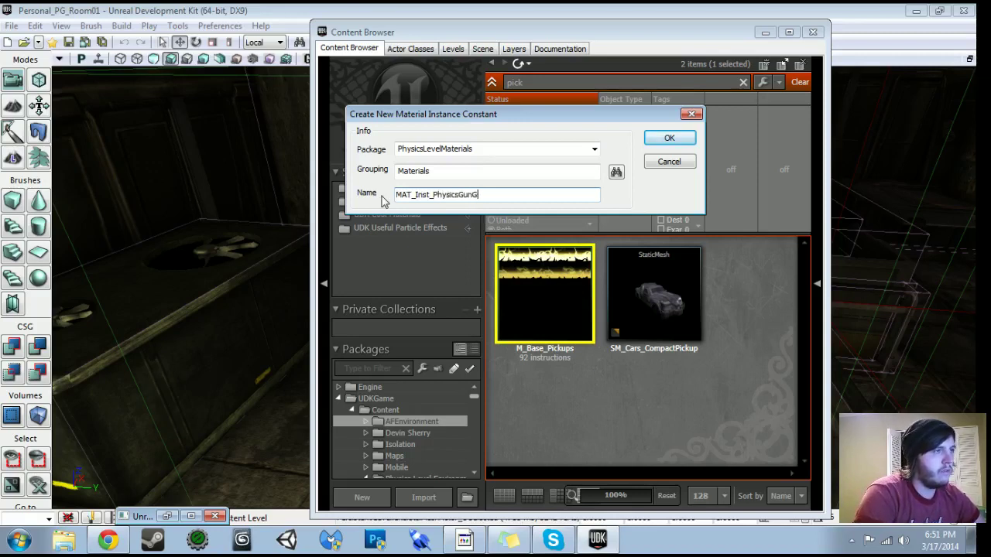
key(Return)
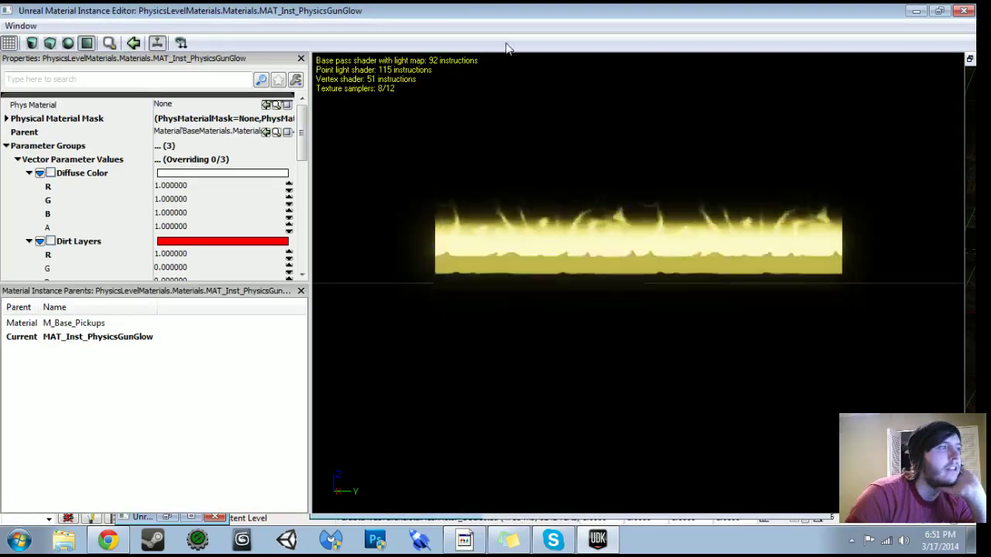
drag(242, 6, 593, 77)
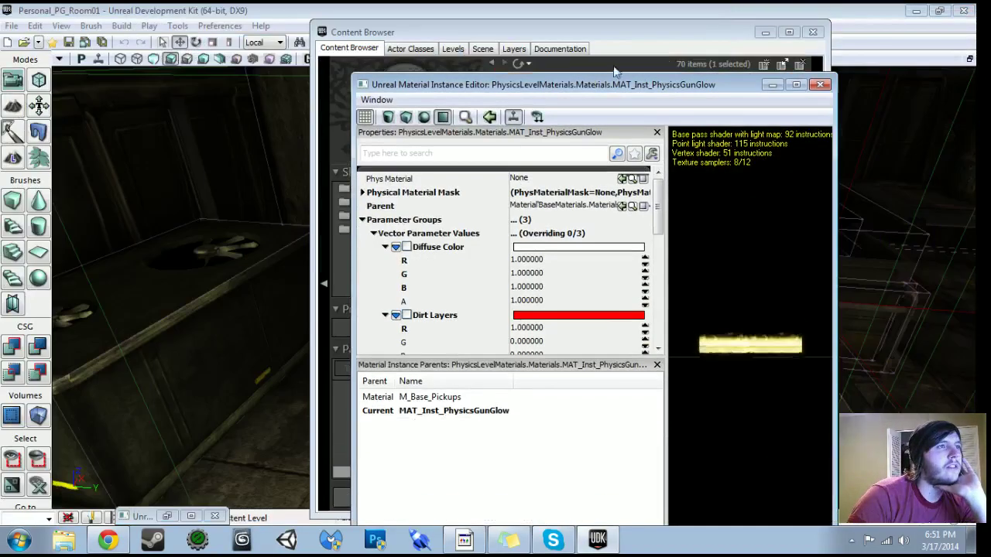
Find MI_WP_ALL_Master's Diffuse texture in the Content Browser and override MAT_Inst_PhysicsGunGlow's Diffuse+Specular parameter with T_WP_LinkGun_D_Grey.
click(167, 517)
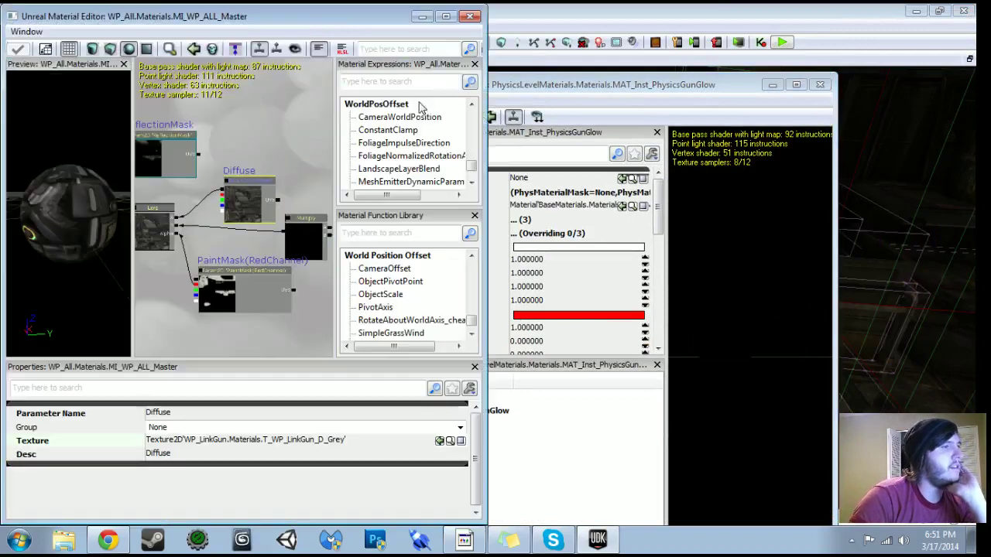
click(450, 441)
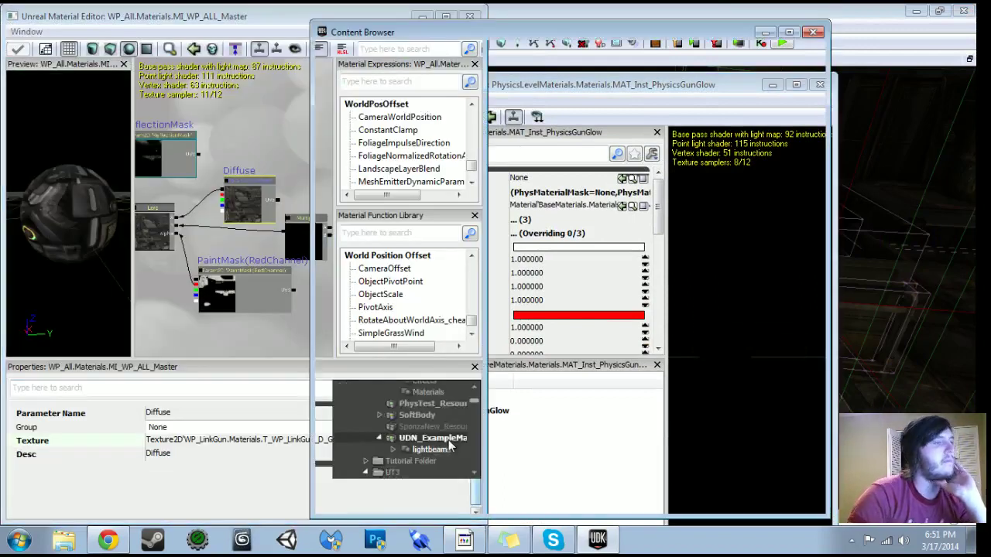
drag(681, 47, 263, 80)
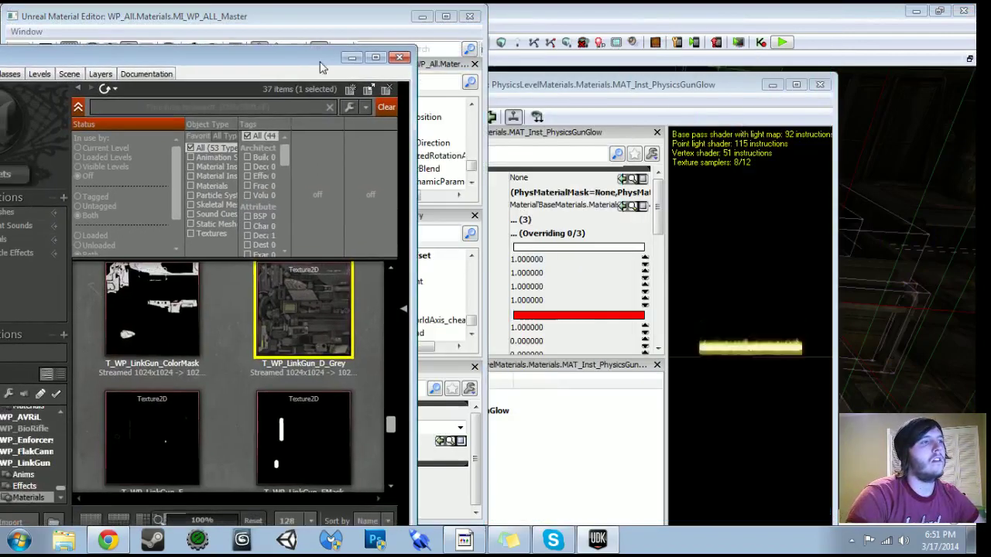
drag(660, 215, 660, 281)
click(622, 273)
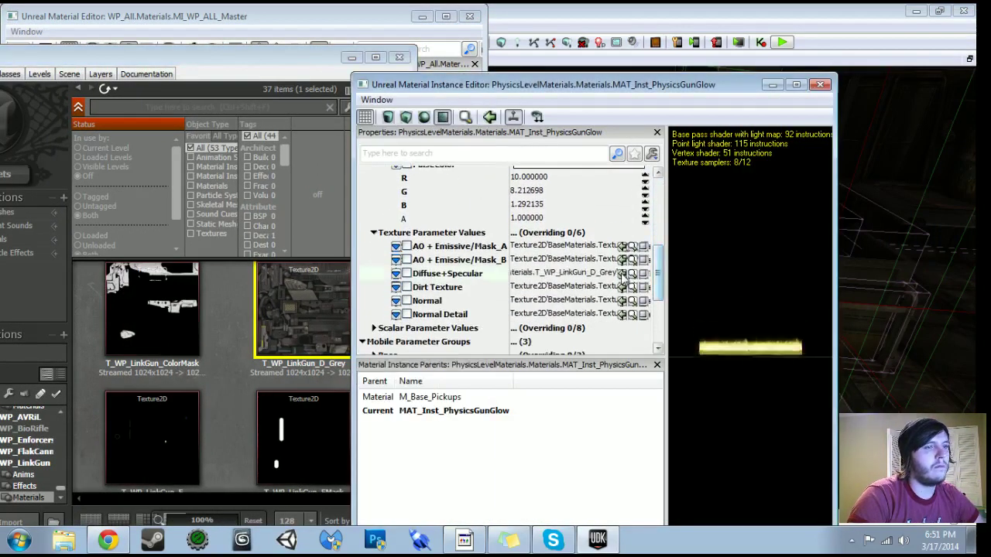
click(407, 274)
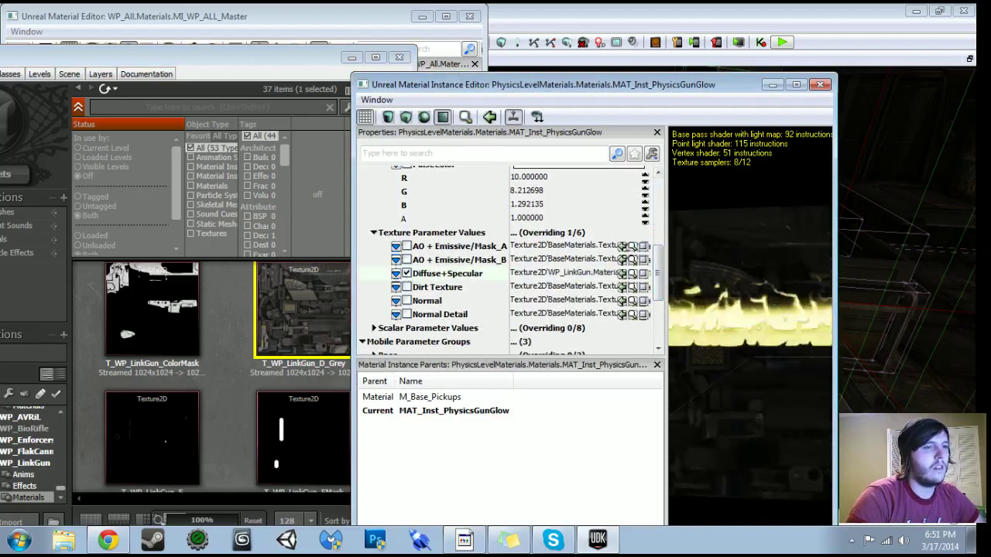
Examine the mask and emissive texture parameters in the MI_WP_ALL_Master graph, including Emissive_Panning_Texture_Mask, and minimize its editor.
click(233, 386)
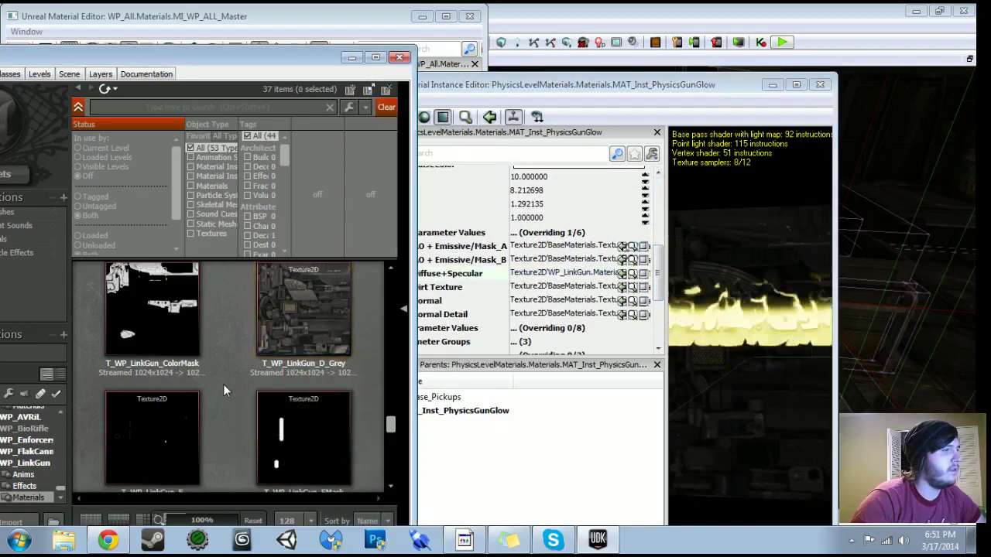
scroll(222, 333, down, 1)
click(379, 19)
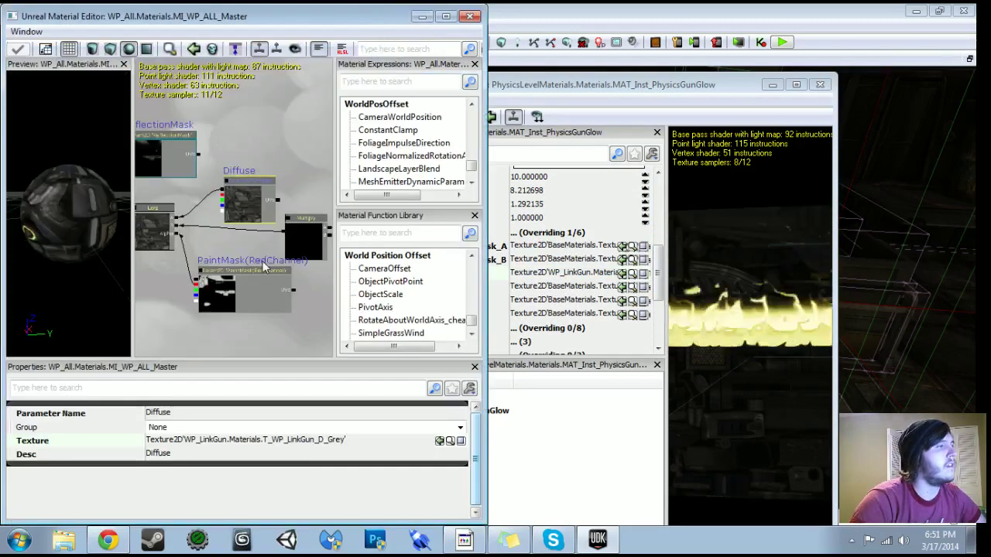
click(446, 15)
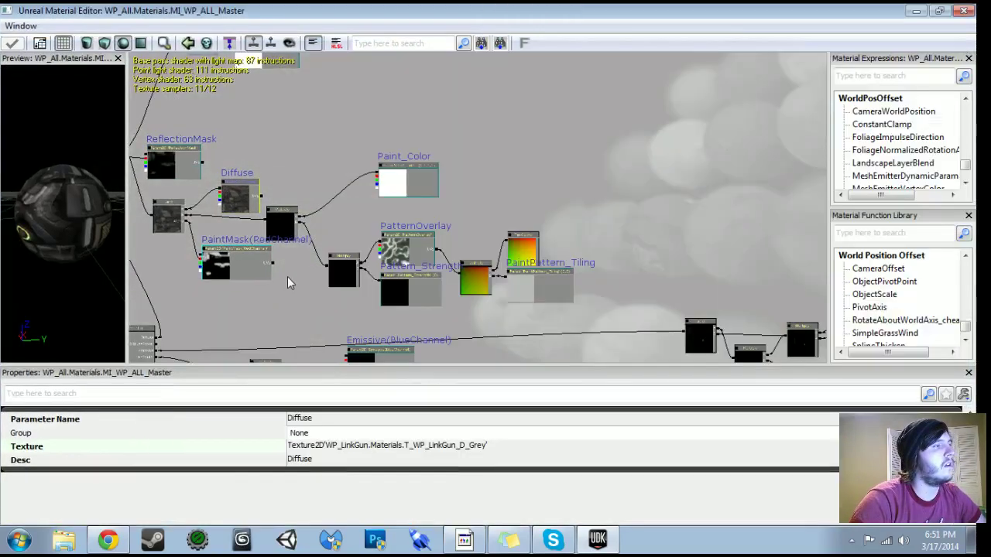
scroll(437, 178, up, 3)
drag(424, 220, 524, 280)
scroll(467, 219, down, 5)
drag(75, 205, 54, 205)
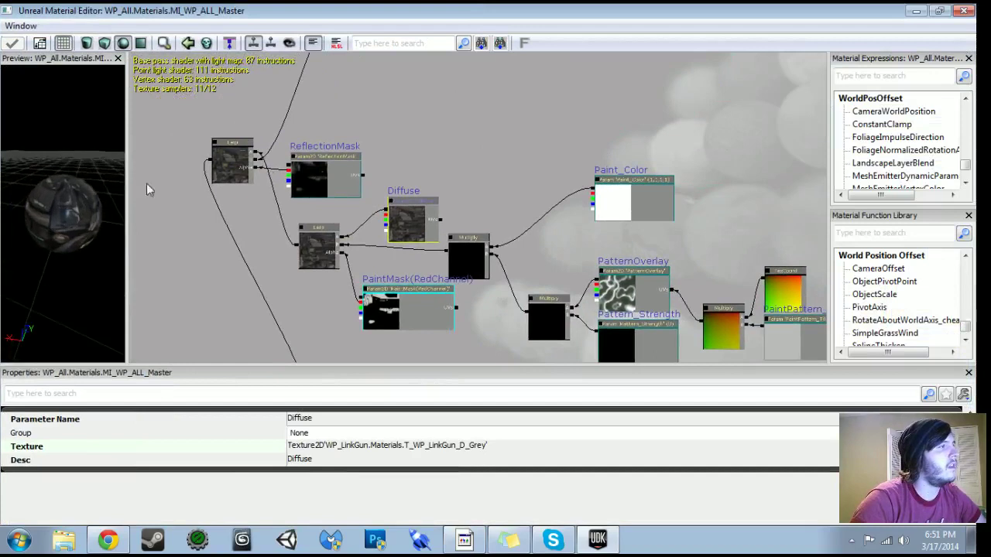
drag(525, 170, 500, 311)
drag(509, 207, 398, 100)
scroll(460, 303, down, 6)
scroll(446, 242, up, 5)
drag(471, 231, 314, 256)
scroll(572, 218, up, 2)
scroll(313, 256, down, 4)
drag(696, 296, 207, 279)
scroll(390, 293, up, 2)
drag(522, 261, 364, 282)
click(392, 219)
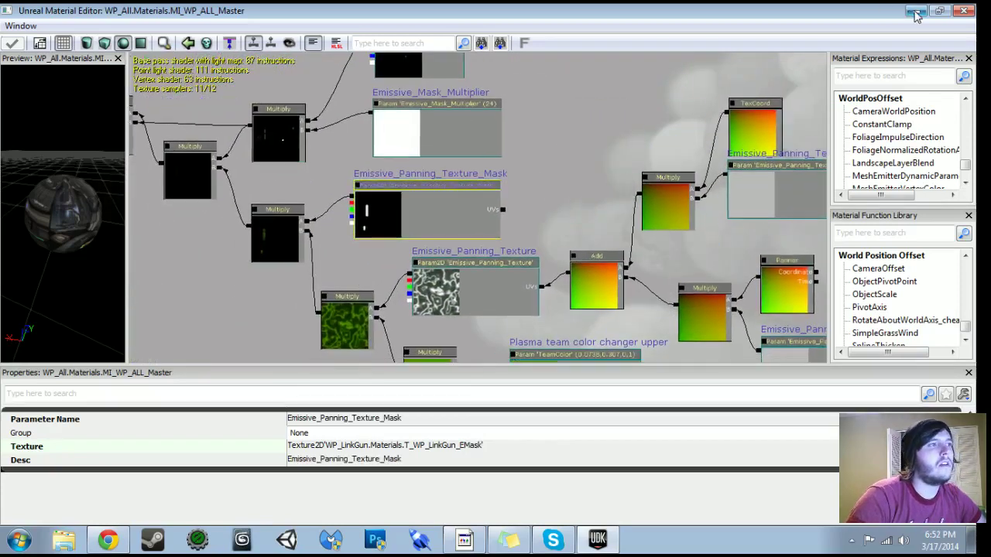
click(916, 11)
Enable the AO + Emissive/Mask_A and AO + Emissive/Mask_B texture overrides in MAT_Inst_PhysicsGunGlow.
click(438, 249)
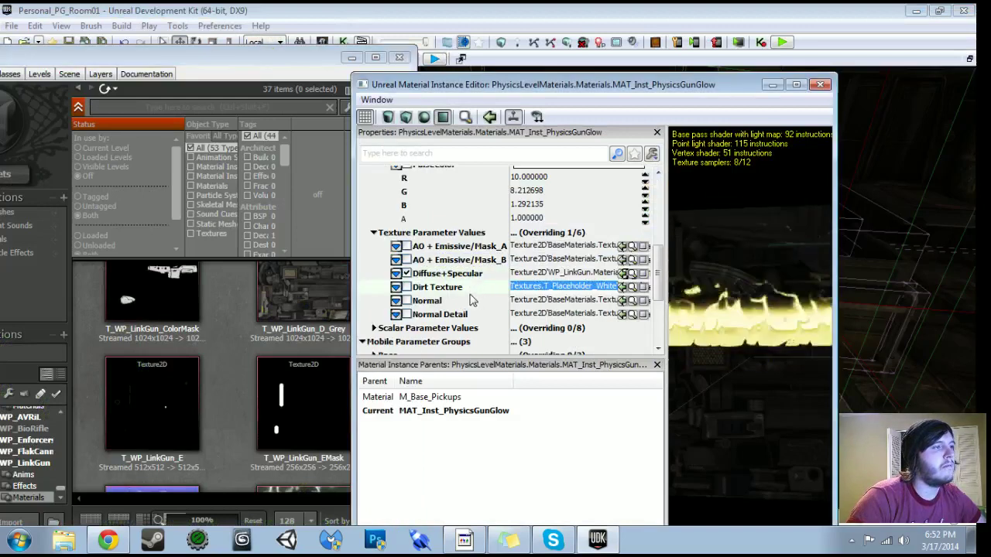
click(406, 246)
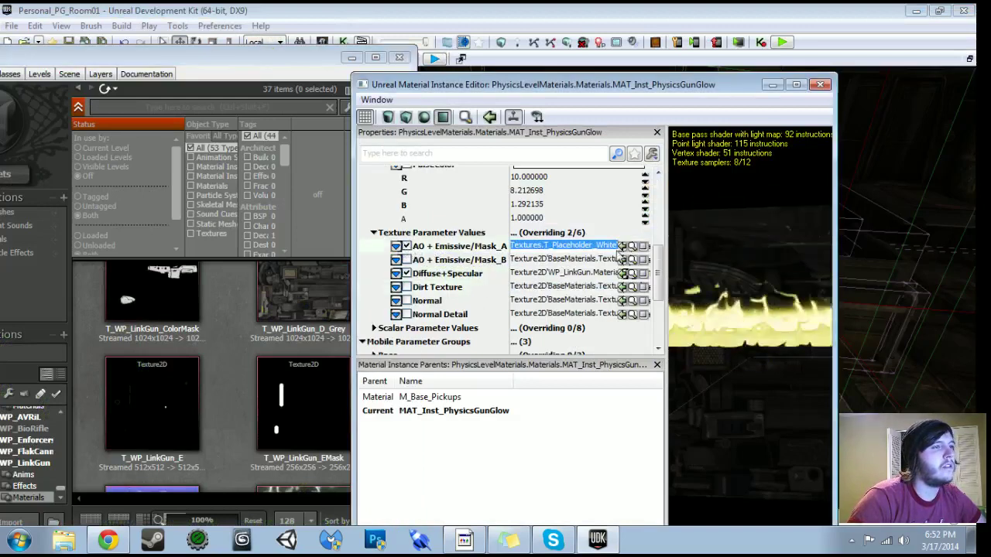
click(623, 248)
drag(716, 311, 746, 318)
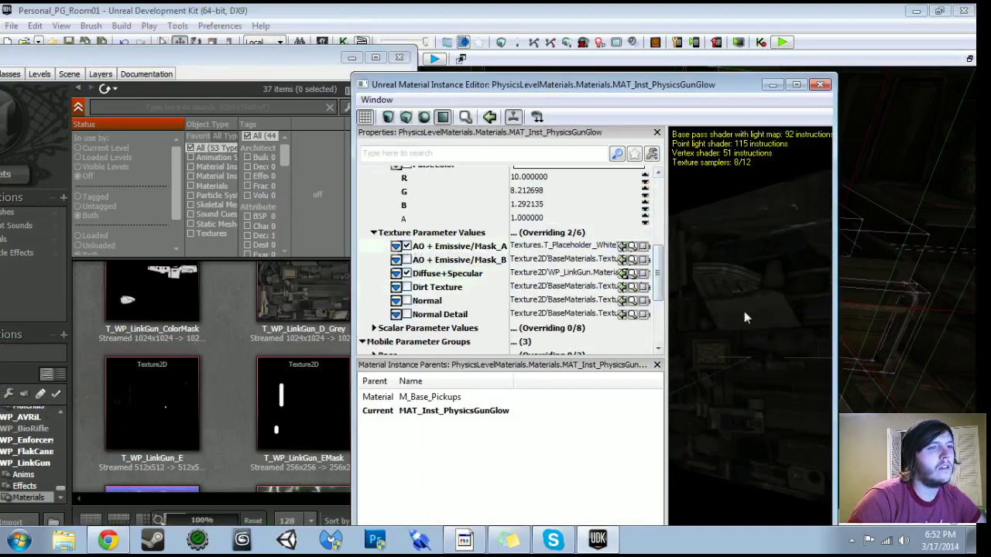
click(407, 260)
click(620, 261)
right_drag(728, 294, 728, 349)
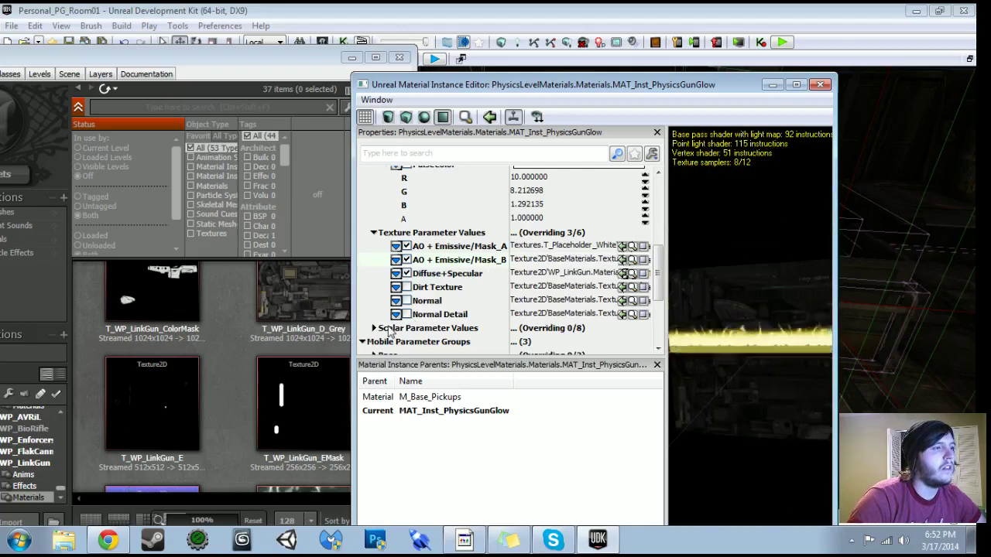
Override the Normal parameter of MAT_Inst_PhysicsGunGlow with T_WP_LinkGun_N, check the preview, and close the instance editor.
click(374, 328)
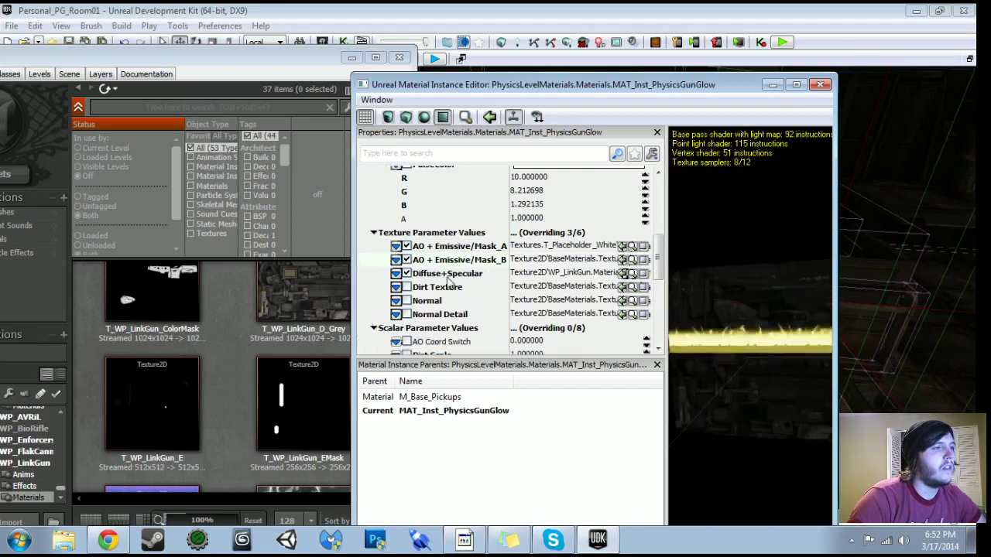
click(282, 336)
scroll(232, 379, down, 2)
click(176, 415)
click(406, 301)
click(623, 300)
drag(724, 339, 735, 356)
right_drag(749, 341, 749, 310)
drag(750, 340, 735, 357)
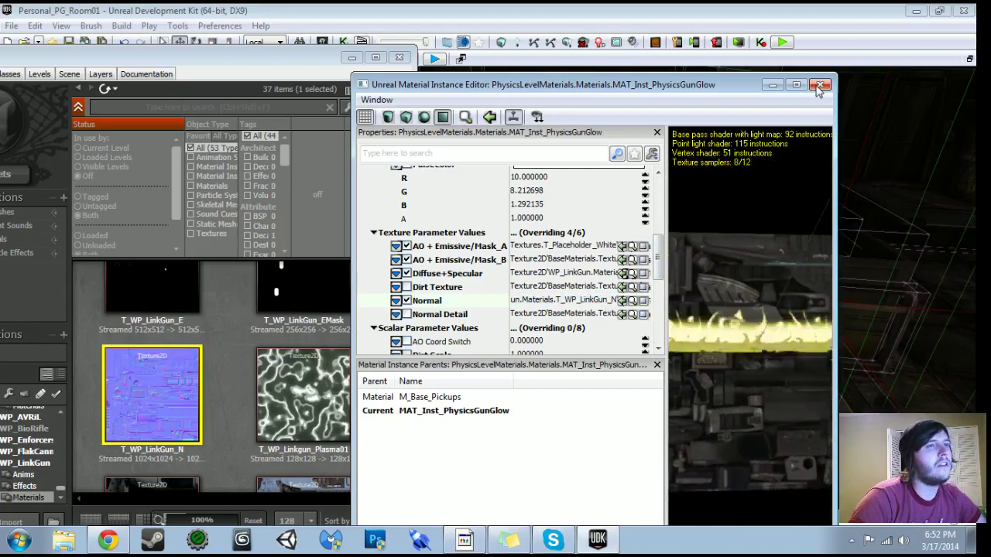
click(820, 84)
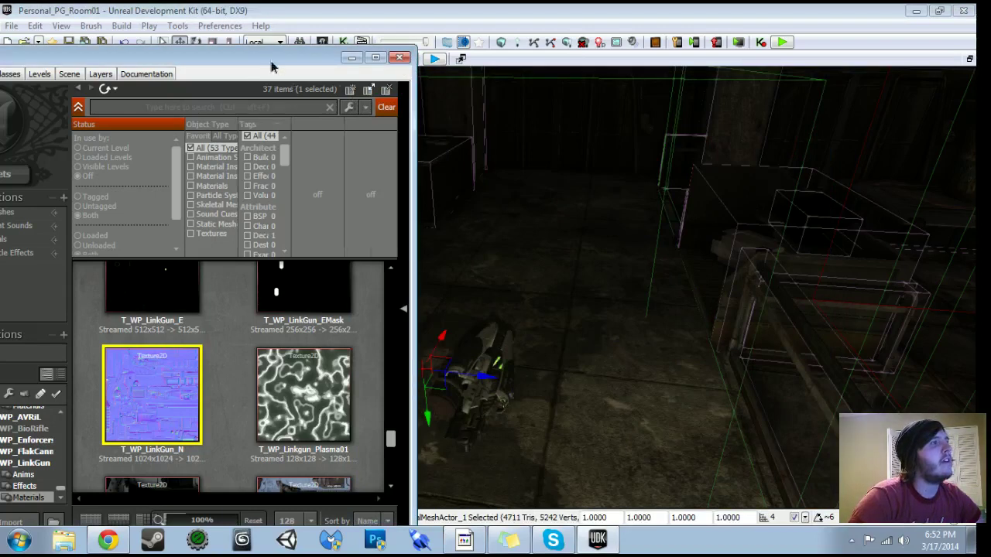
Bring the Content Browser back into view, select the Physics Level environment folder, and save its packages.
drag(271, 61, 564, 48)
drag(354, 475, 357, 402)
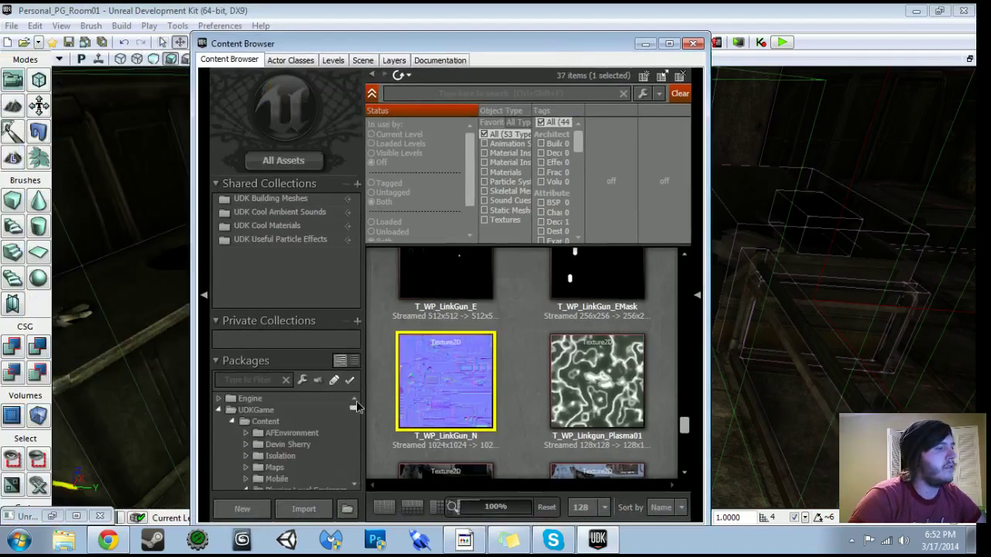
click(306, 478)
scroll(302, 472, down, 2)
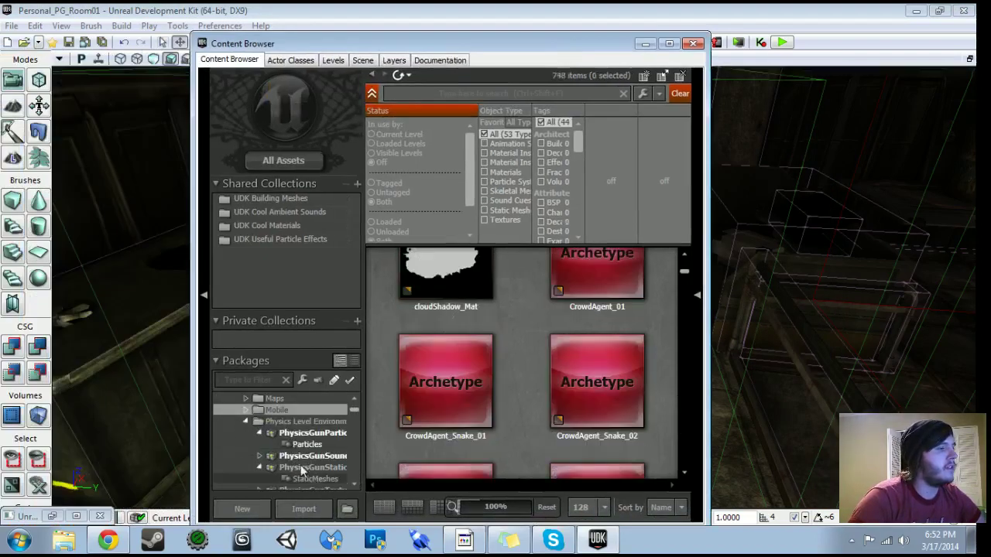
click(292, 422)
scroll(325, 410, up, 1)
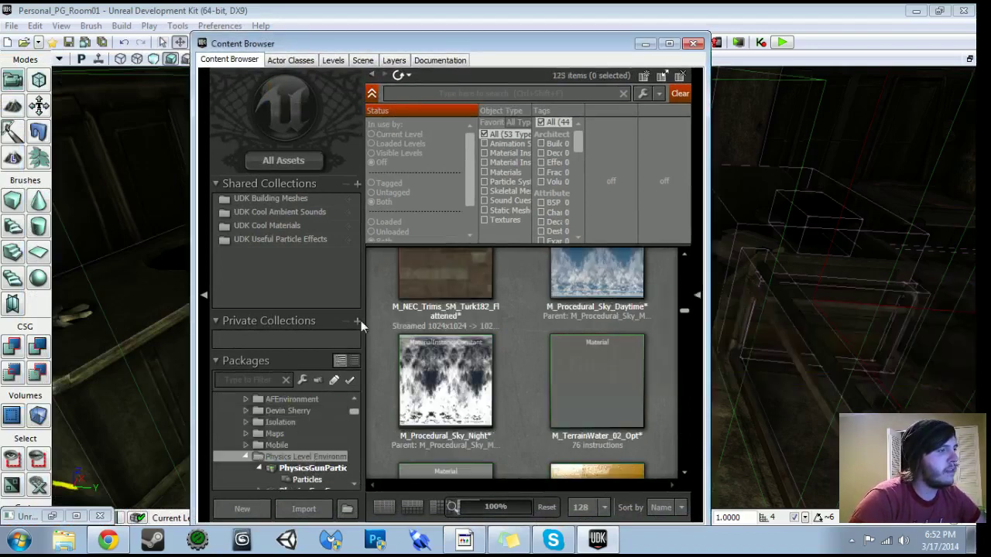
key(ctrl+s)
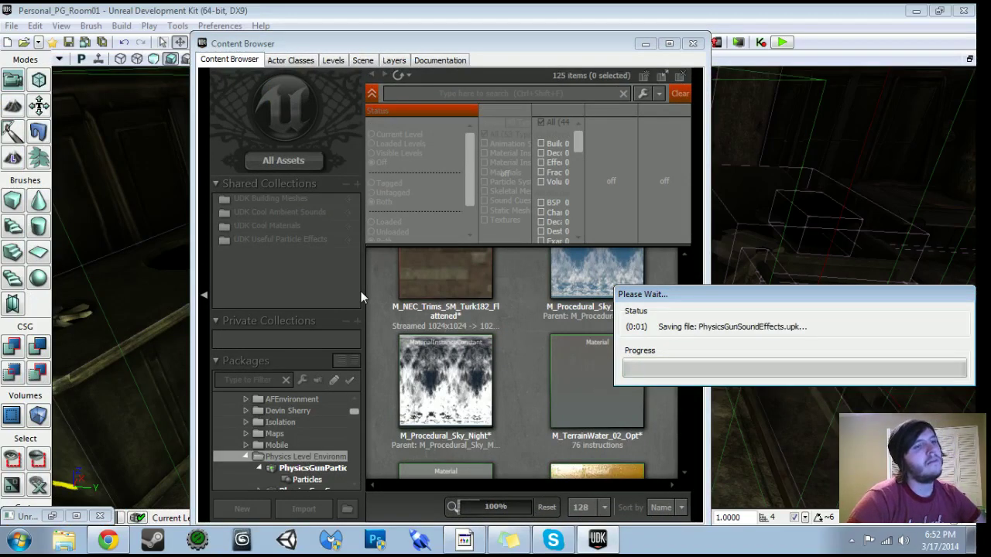
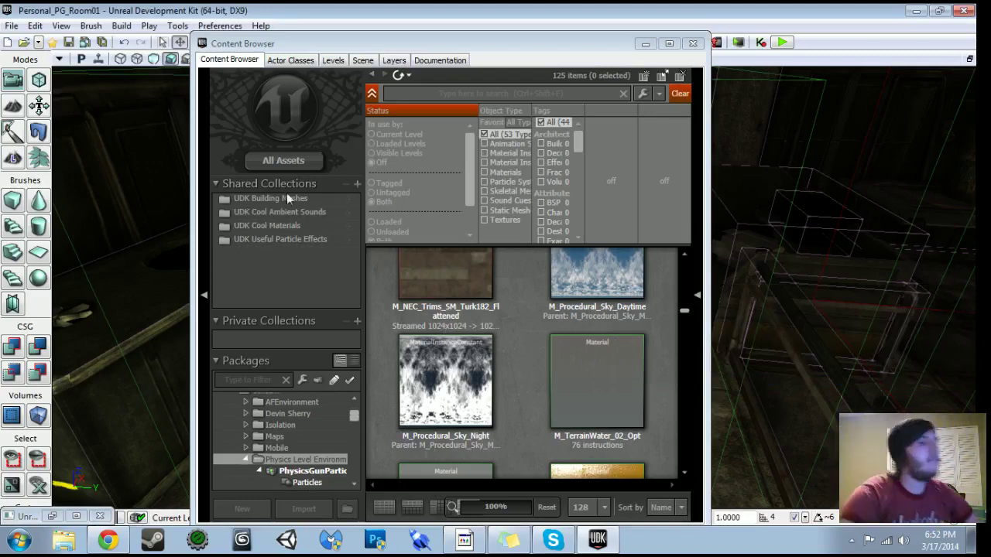
Filter the PhysicsLevelMaterials package to material instances, select MAT_Inst_PhysicsGunGlow, and close the Content Browser.
click(332, 458)
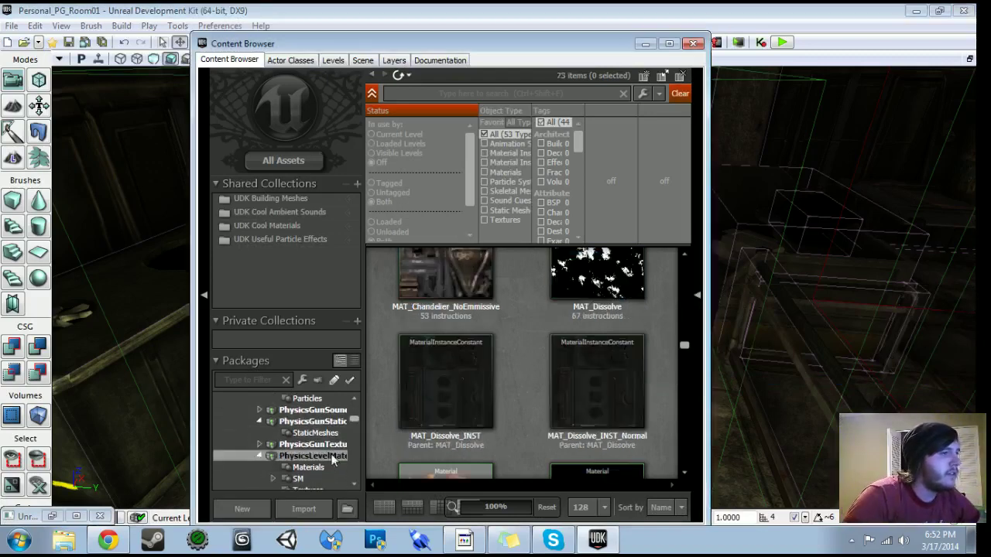
scroll(521, 362, up, 8)
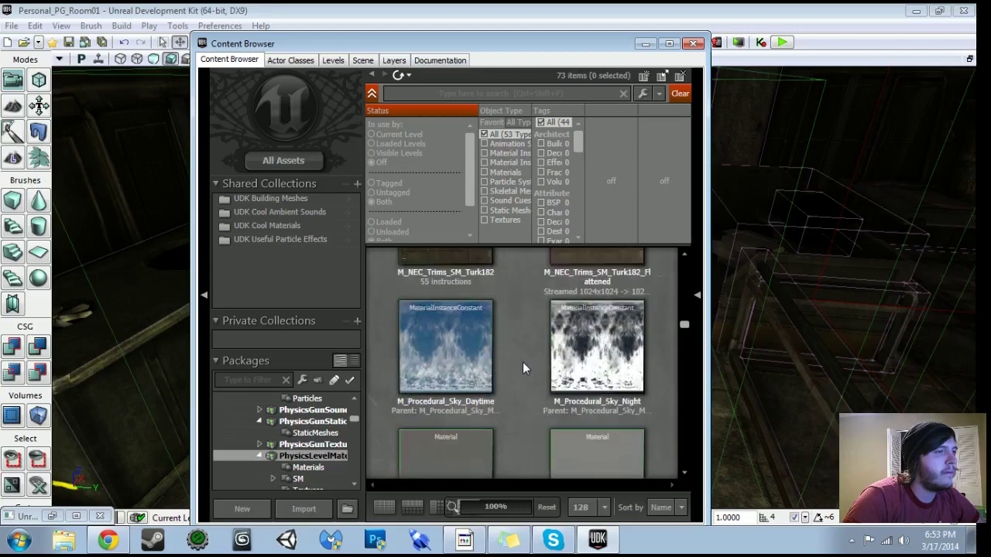
scroll(523, 362, up, 10)
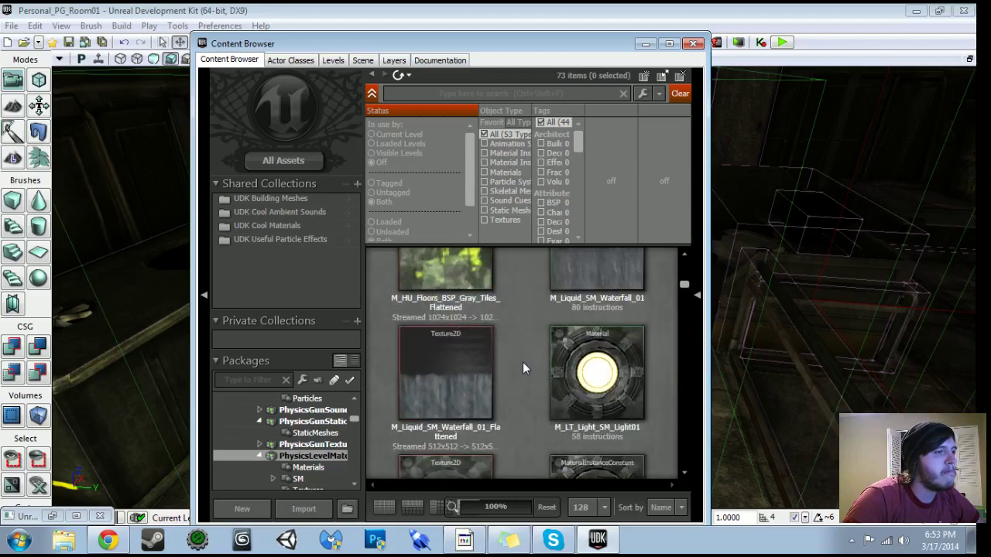
scroll(523, 362, up, 5)
click(485, 172)
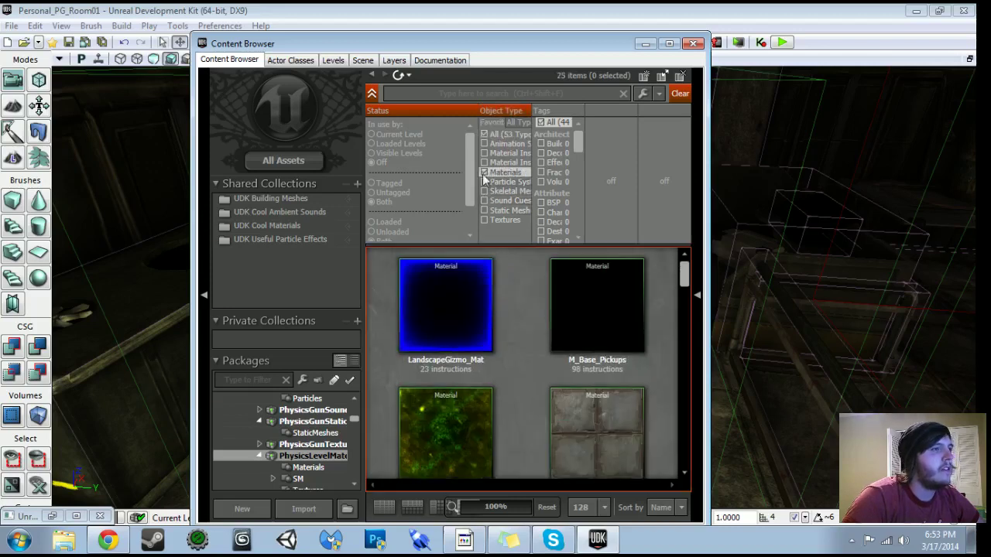
click(484, 153)
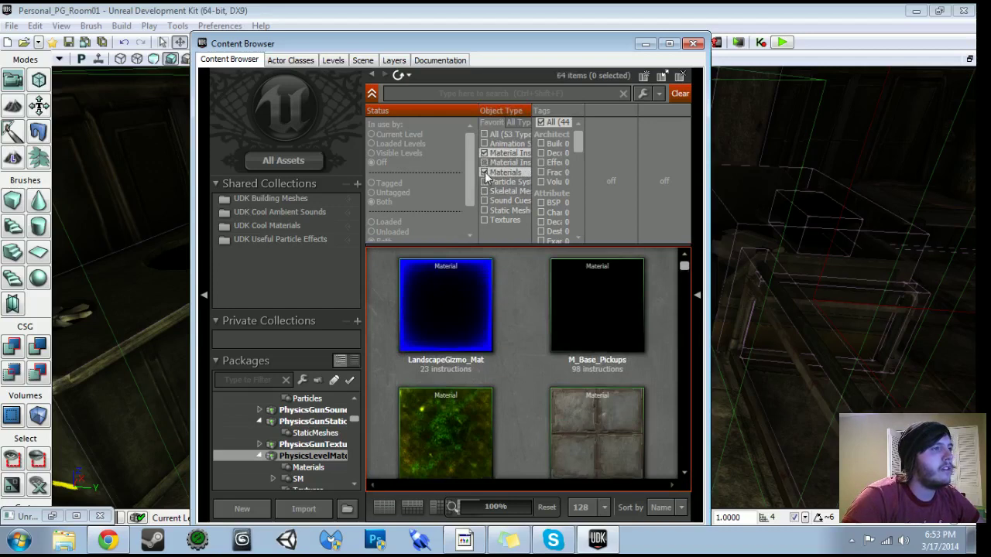
click(484, 172)
scroll(505, 339, down, 5)
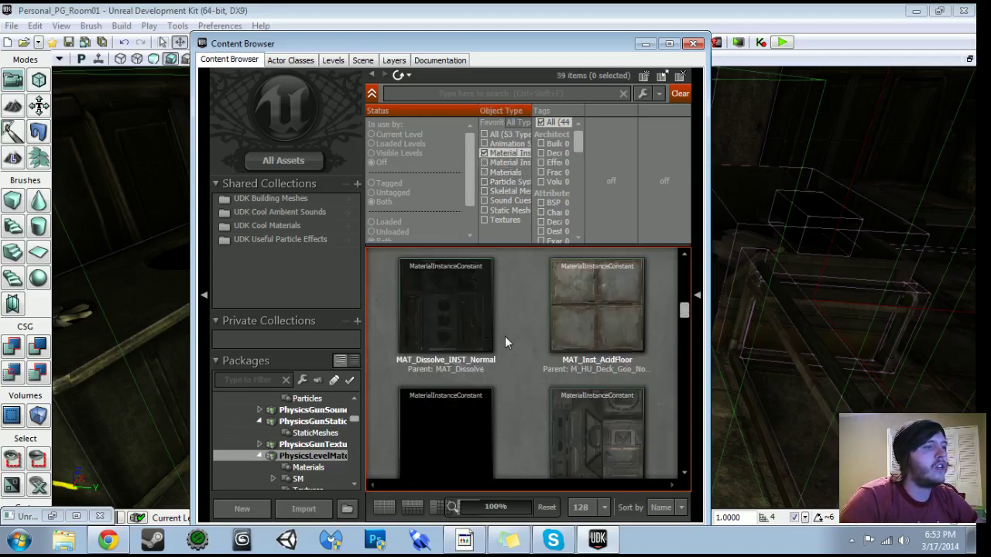
scroll(505, 341, down, 3)
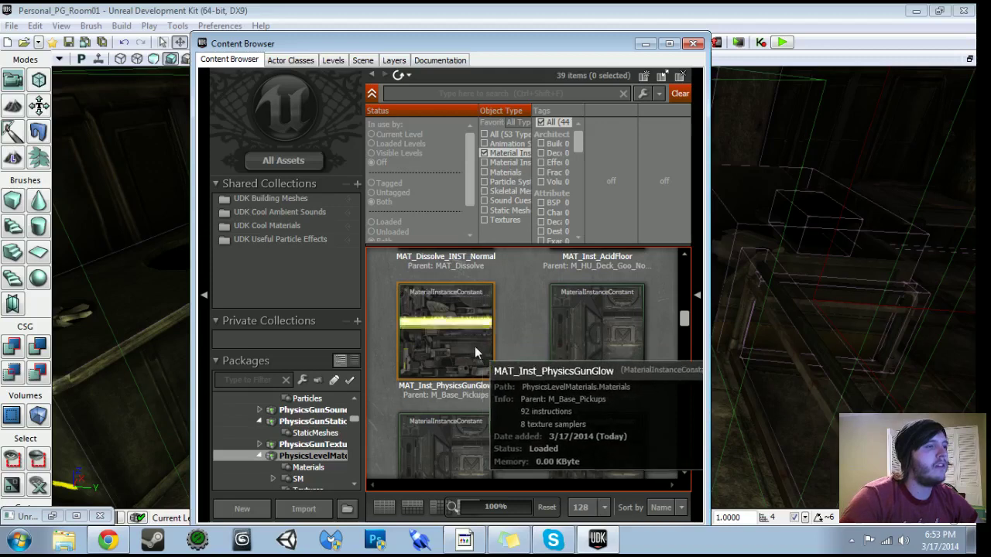
click(470, 344)
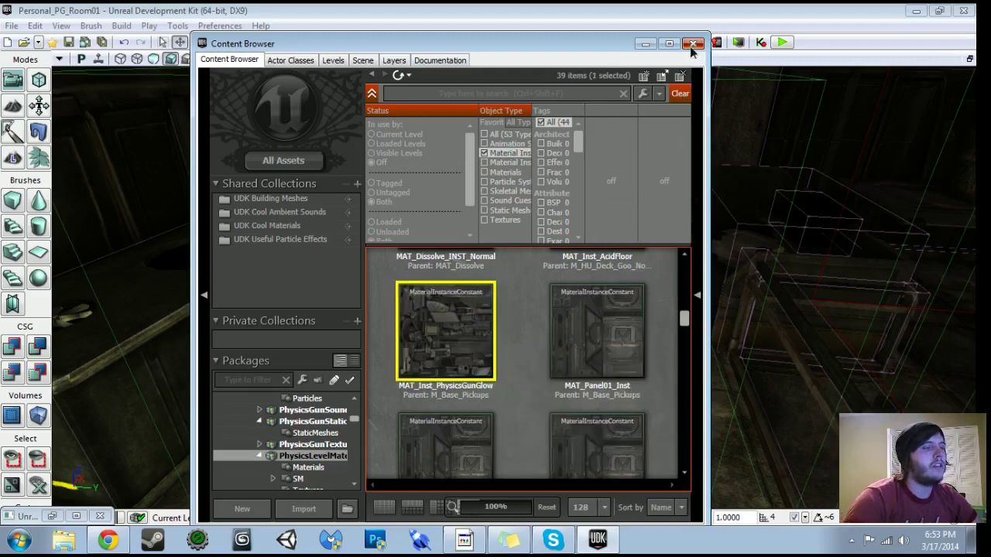
click(692, 46)
Filter the gun's SkeletalMeshActor properties by "mater", add one Materials element under Rendering, and assign MAT_Inst_PhysicsGunGlow to it.
mouse_move(555, 387)
right_down()
mouse_move(556, 372)
mouse_move(555, 387)
right_up()
key(F4)
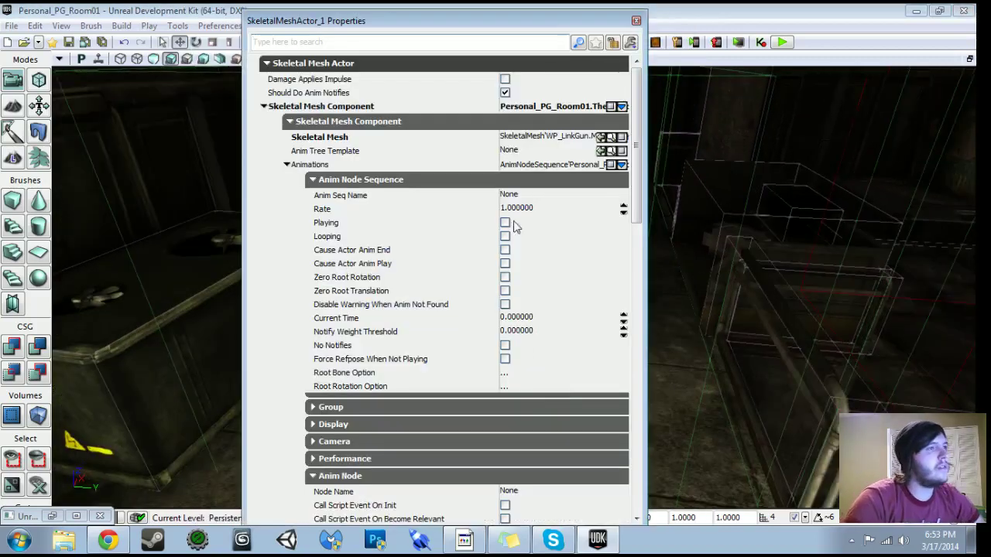
click(290, 122)
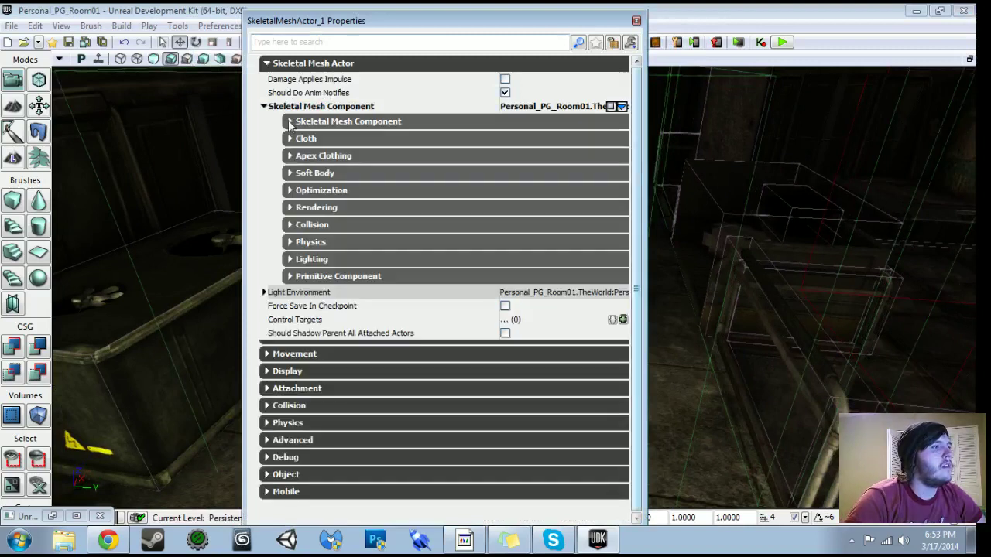
click(292, 42)
text(ma)
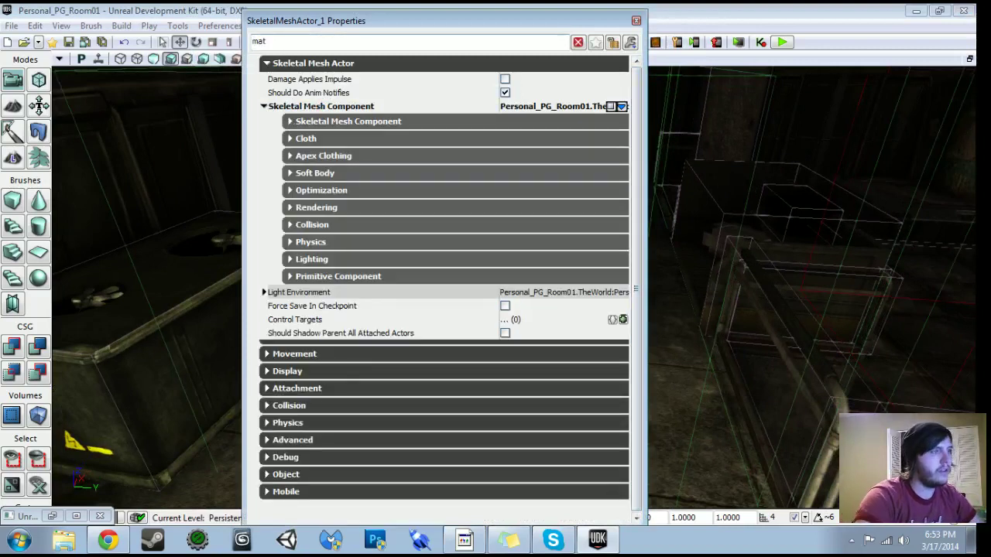
text(ter)
click(621, 141)
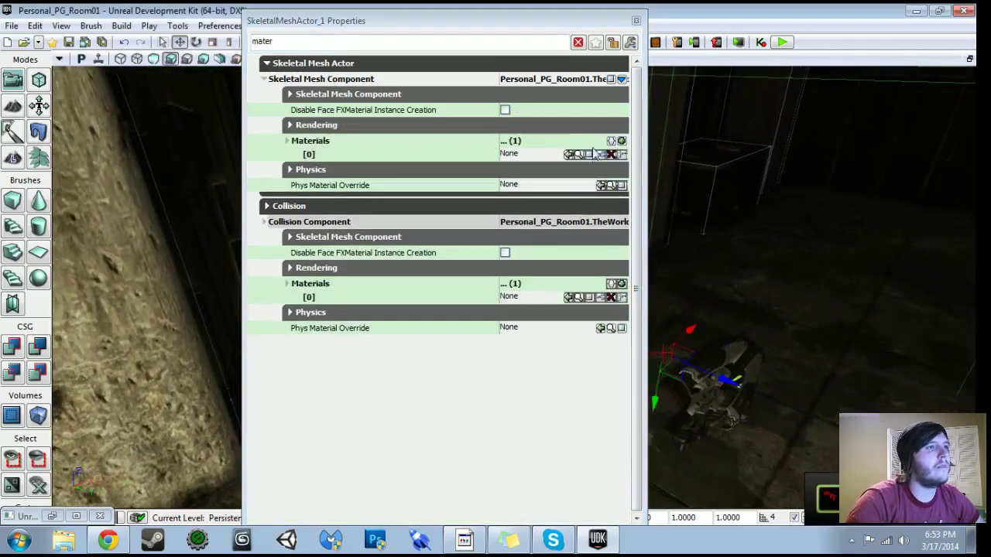
click(569, 154)
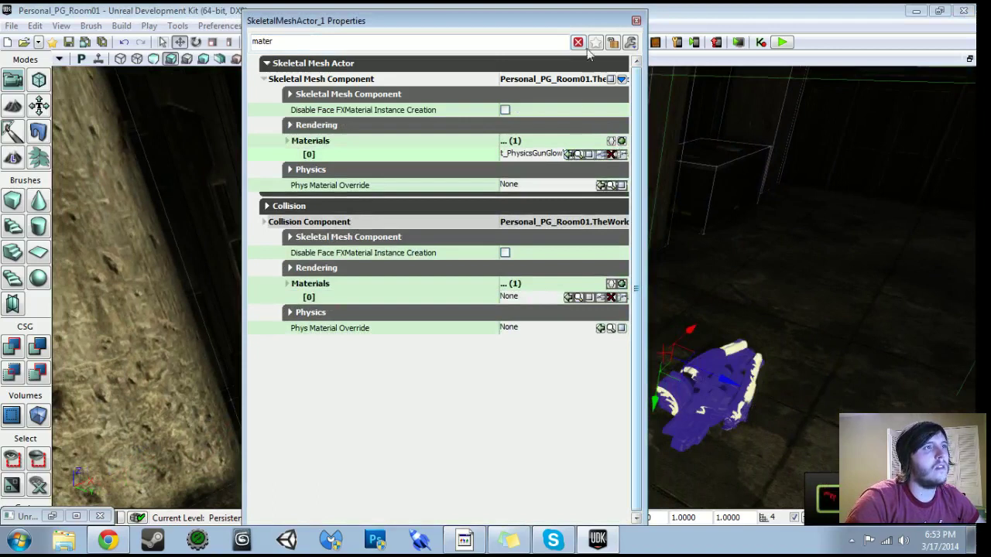
Close the gun's properties, turn on realtime rendering, and examine the gun's glow in game view from different distances.
click(636, 20)
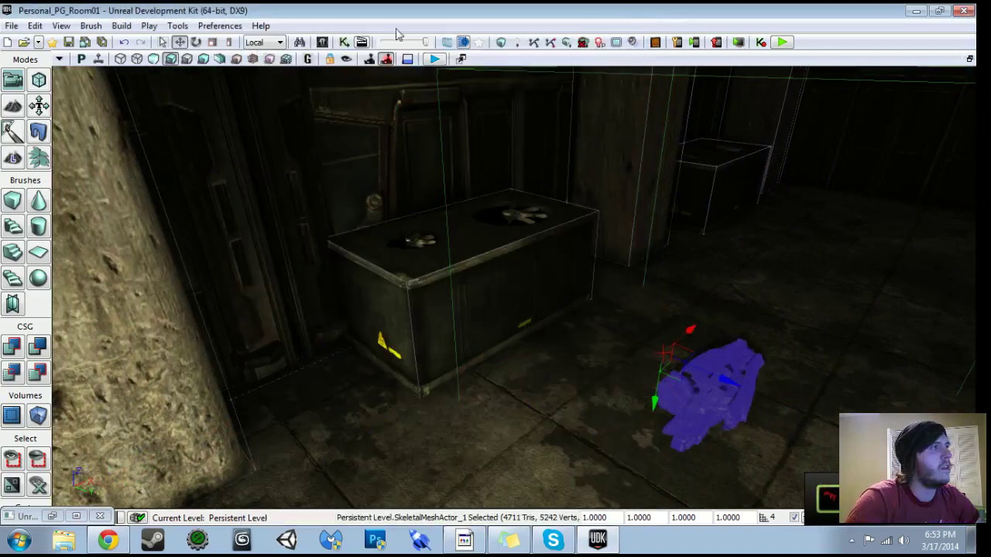
click(101, 61)
drag(480, 333, 495, 434)
click(480, 333)
right_drag(480, 333, 589, 294)
drag(496, 325, 496, 403)
key(g)
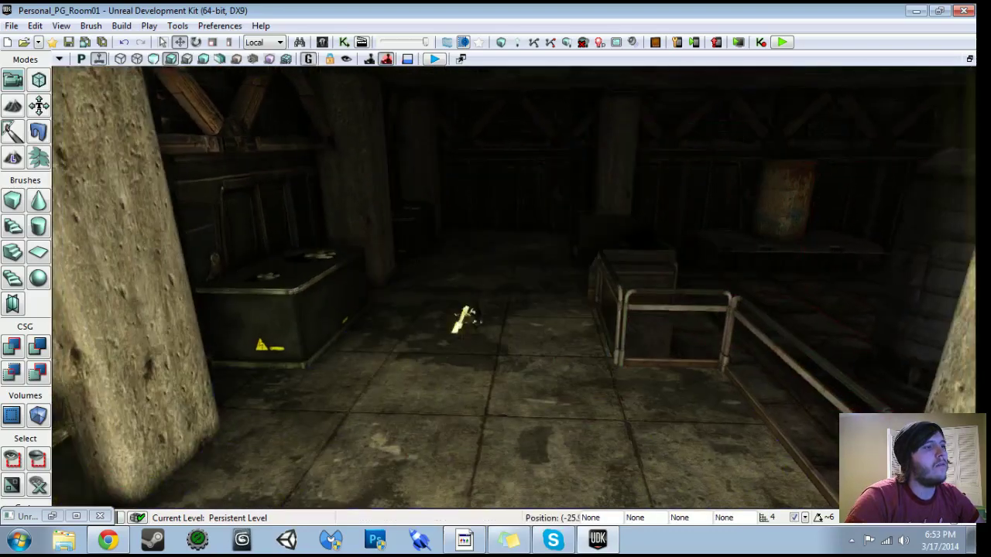
drag(495, 325, 464, 356)
right_drag(464, 356, 534, 325)
drag(534, 326, 522, 357)
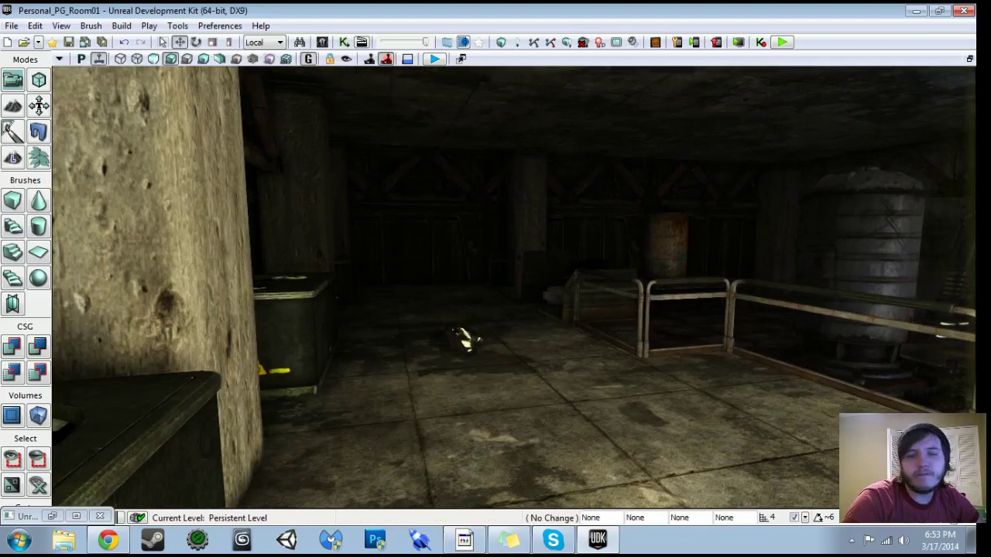
key(g)
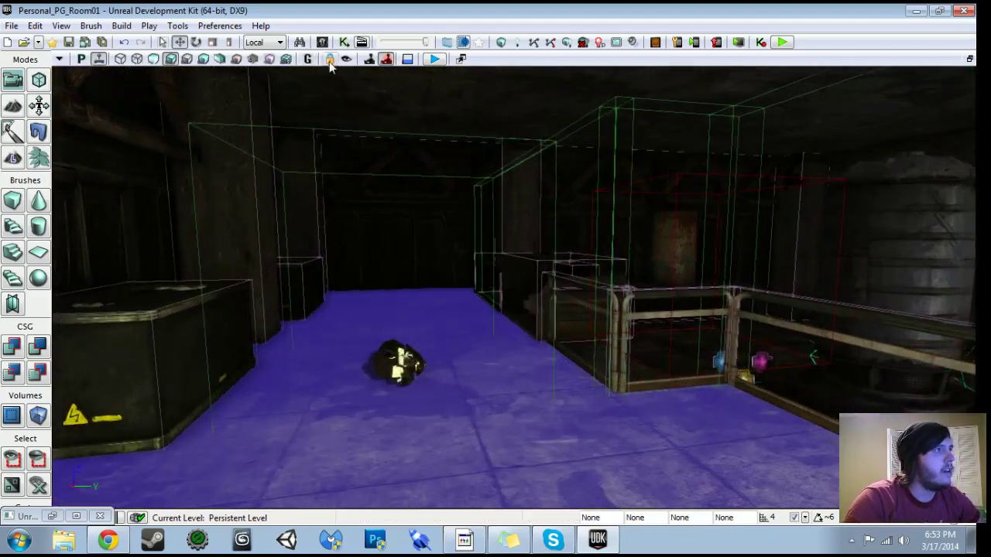
Reopen MAT_Inst_PhysicsGunGlow from the Content Browser in the instance editor and enable its PulseColor override.
click(340, 43)
click(469, 18)
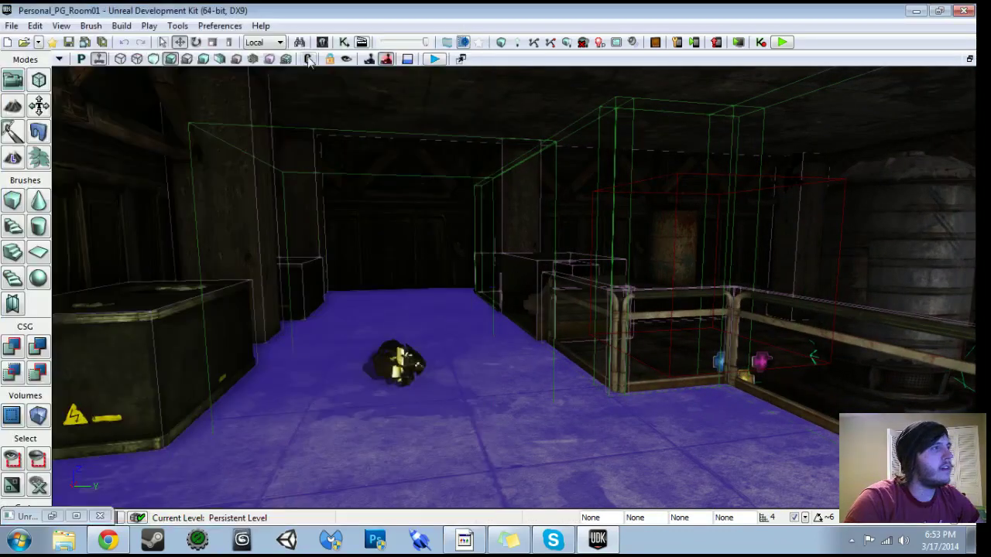
click(323, 42)
double_click(458, 336)
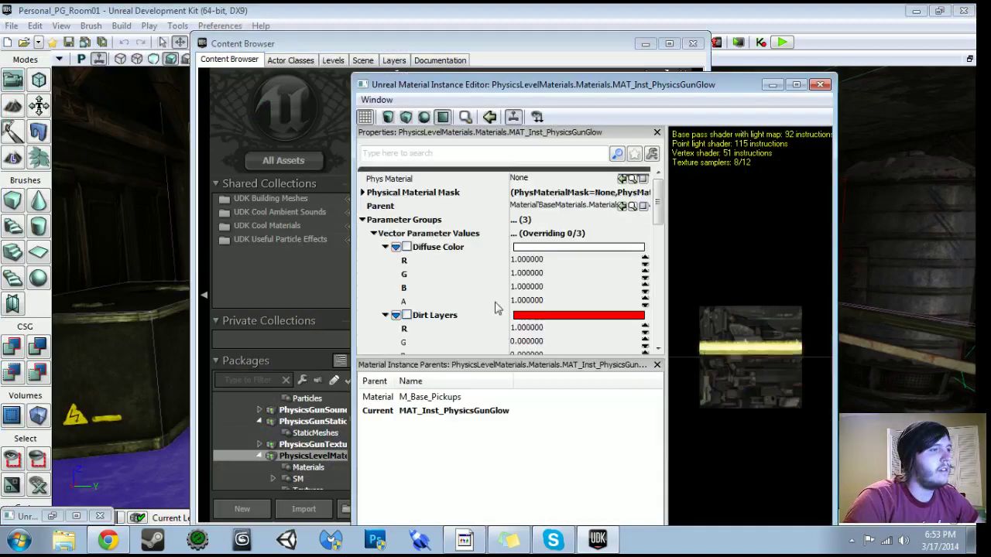
drag(657, 203, 656, 247)
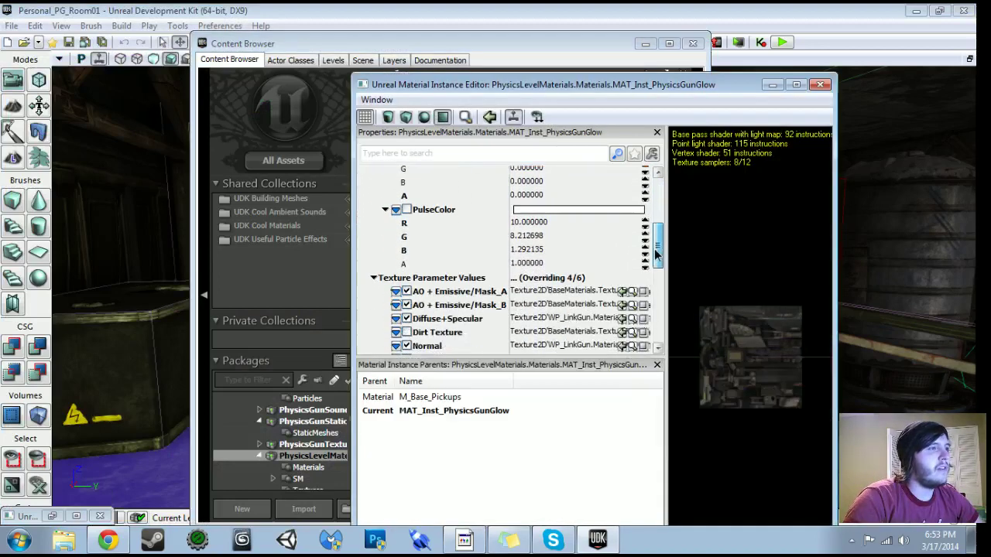
click(406, 210)
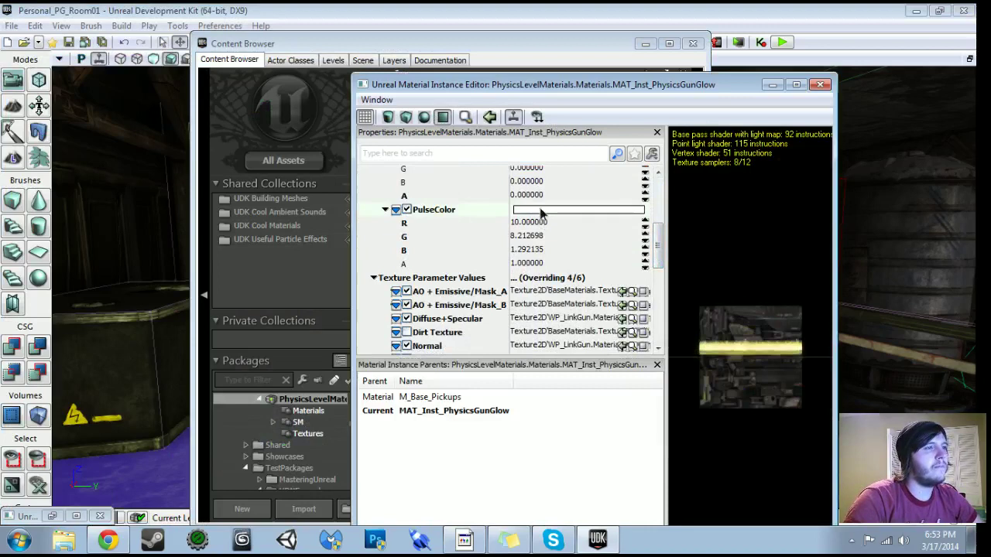
Pick a green PulseColor with R 0.08, G 1.00 and B 0.42, and raise its G value to 5.
click(542, 210)
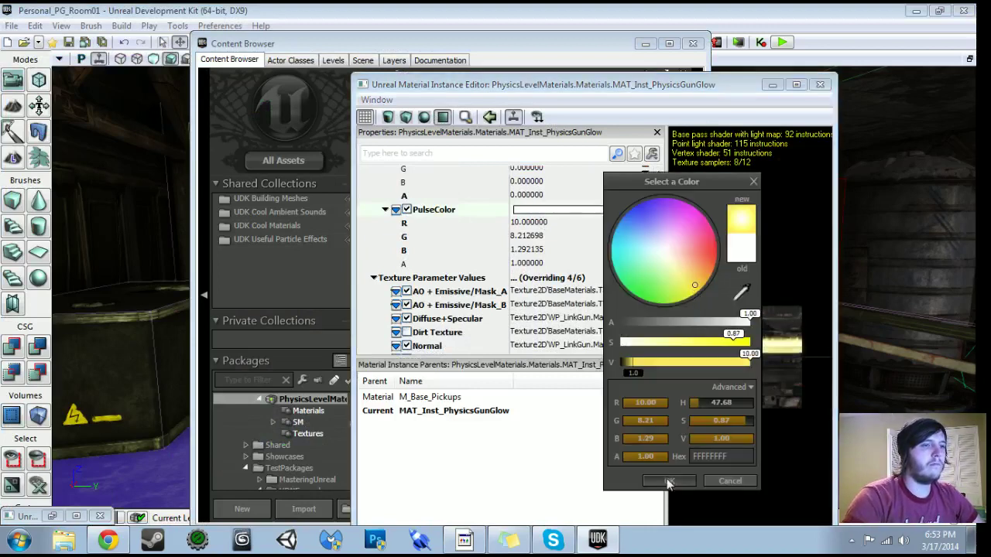
click(668, 481)
click(575, 211)
mouse_move(675, 268)
mouse_down()
mouse_move(678, 280)
mouse_move(625, 281)
mouse_up()
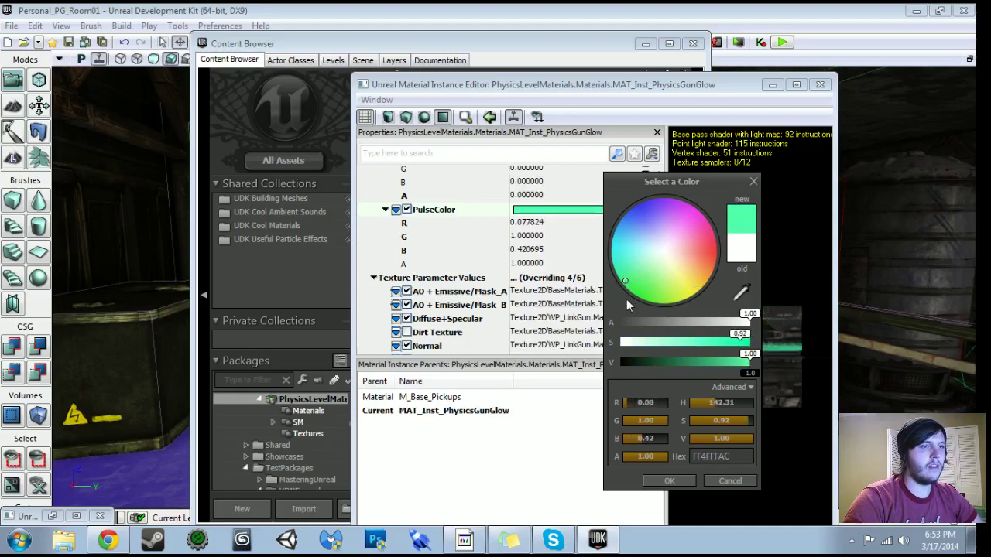
click(669, 481)
click(531, 235)
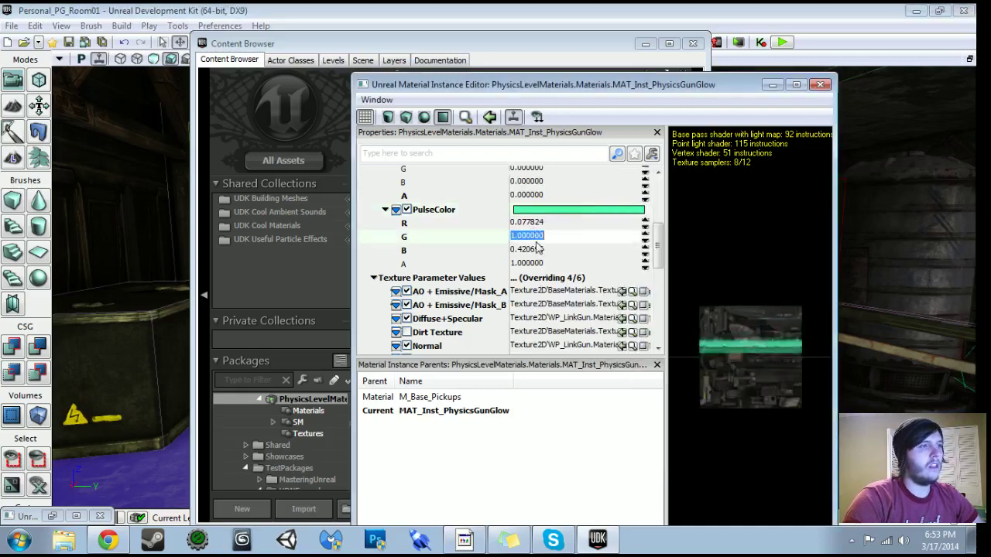
text(5)
click(539, 249)
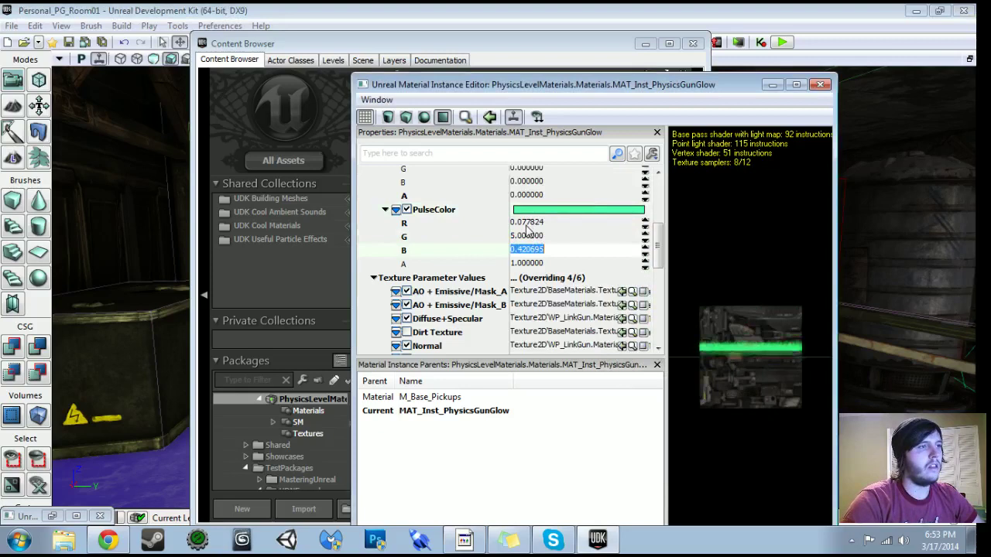
click(526, 224)
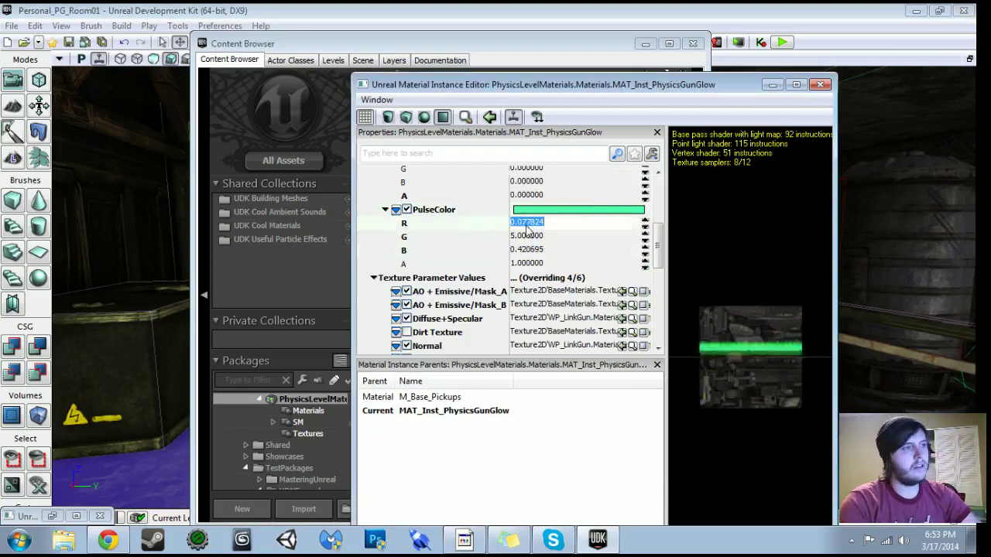
Set PulseColor to R 10, G 50 and B 10, and close the material instance editor.
drag(657, 236, 659, 285)
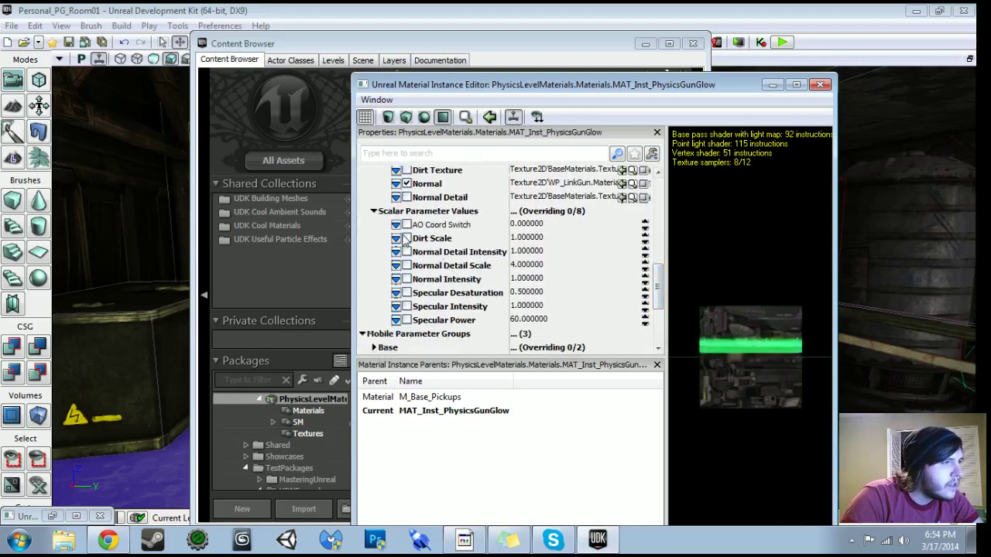
scroll(416, 310, down, 3)
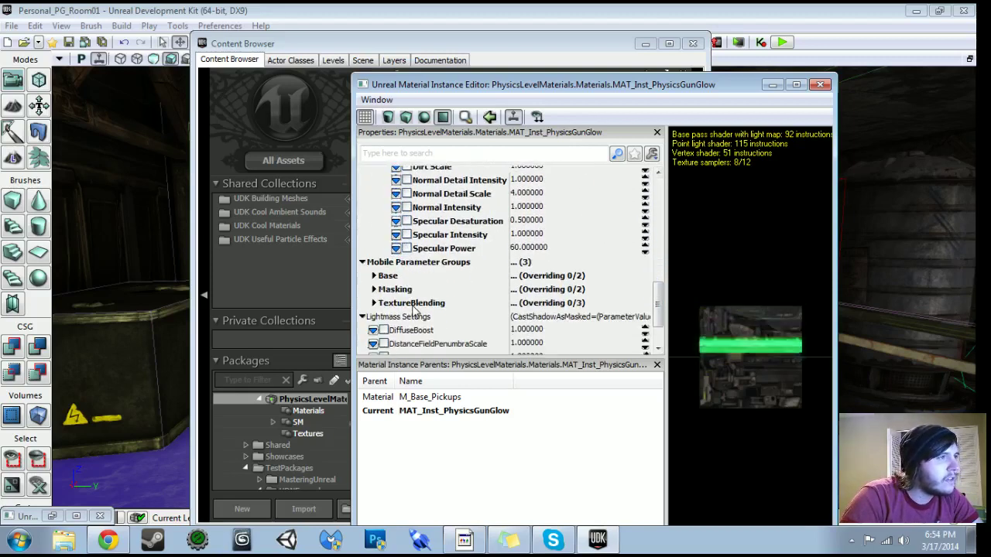
scroll(414, 310, up, 10)
click(542, 263)
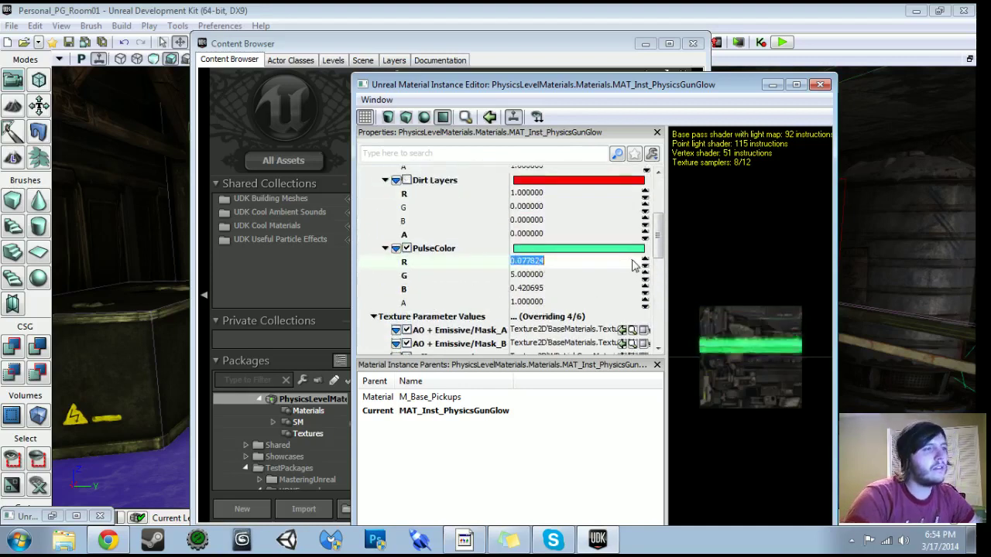
text(10)
key(Tab)
text(50)
key(Tab)
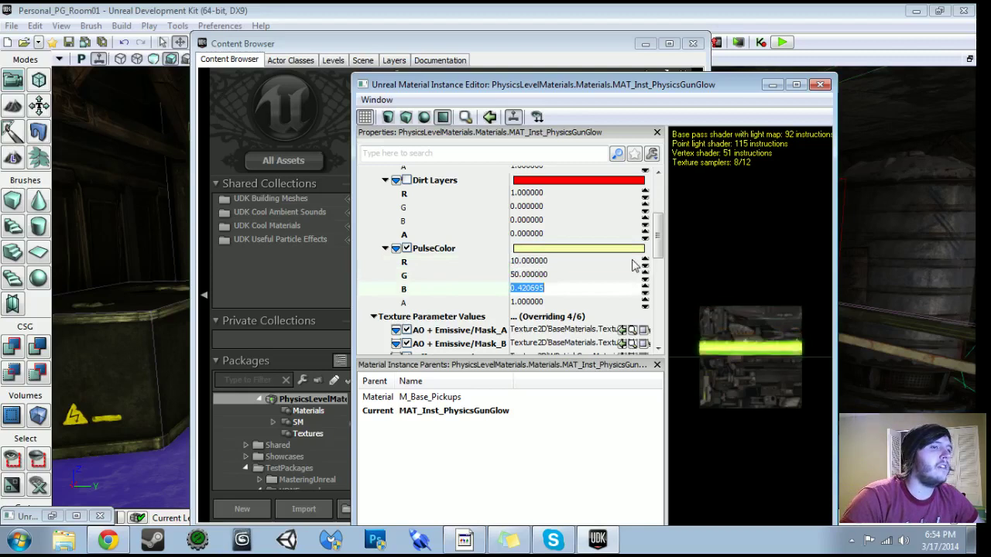
text(10)
key(Tab)
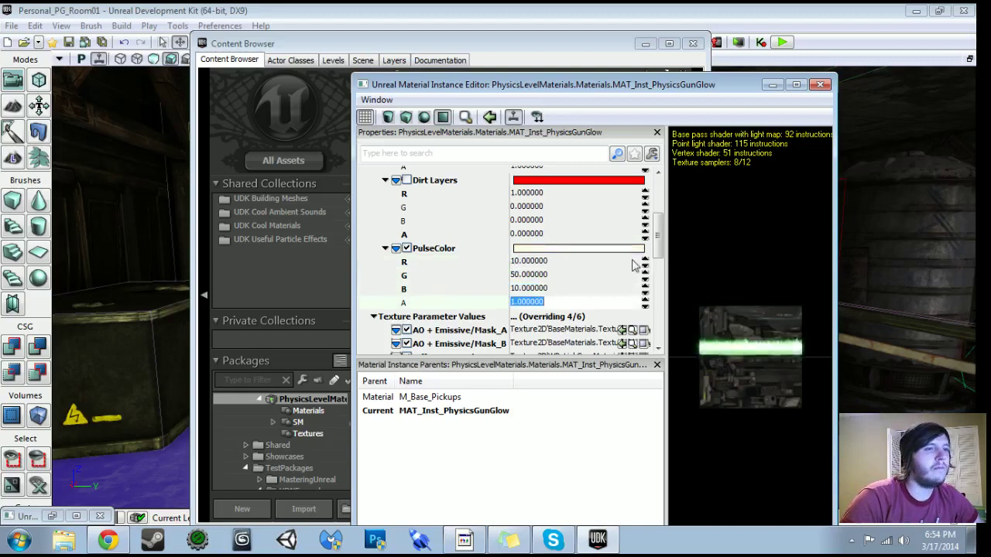
click(820, 85)
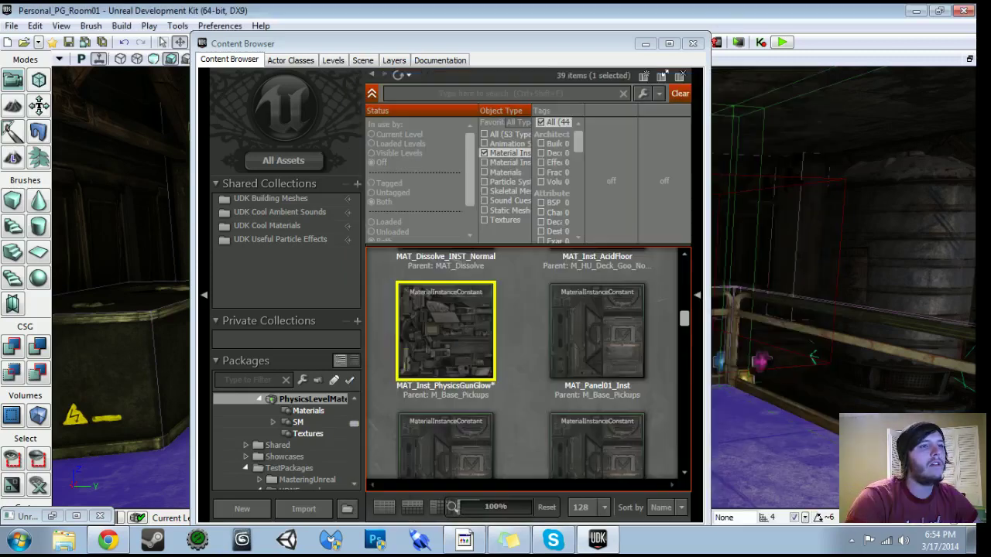
Close the Content Browser and examine the gun's green glow in the level, with and without game view.
click(694, 43)
drag(589, 256, 511, 318)
key(g)
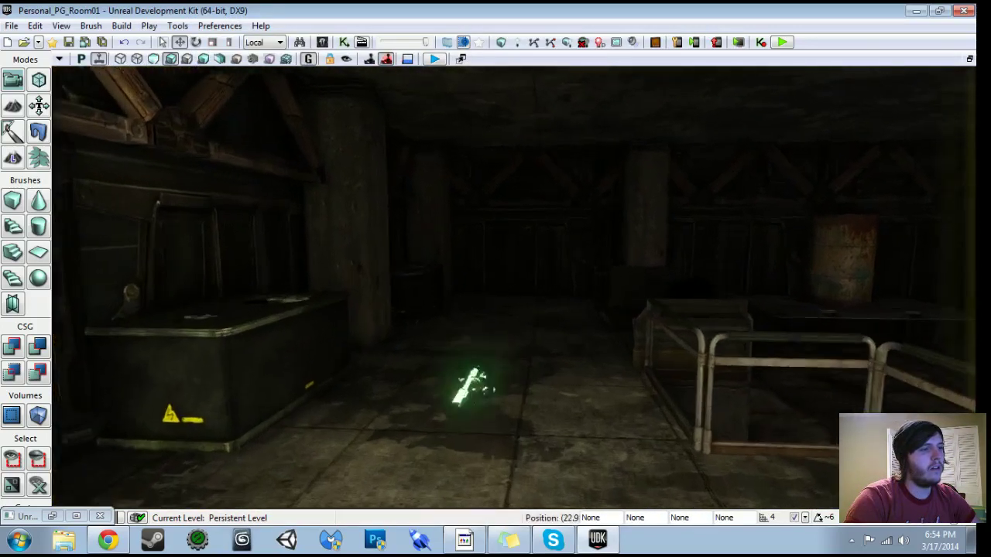
key(g)
drag(511, 286, 511, 306)
right_drag(511, 306, 534, 348)
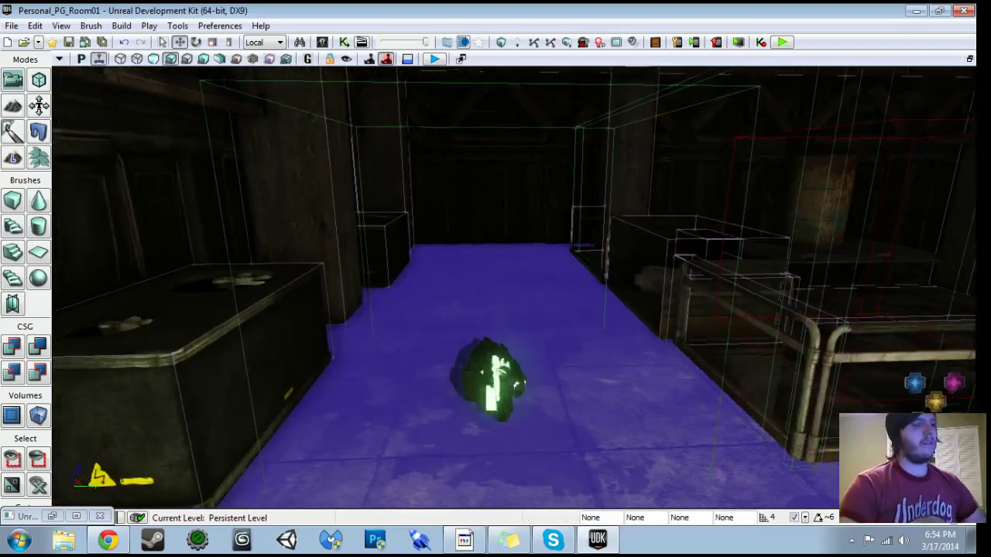
drag(511, 317, 504, 298)
right_drag(504, 298, 497, 333)
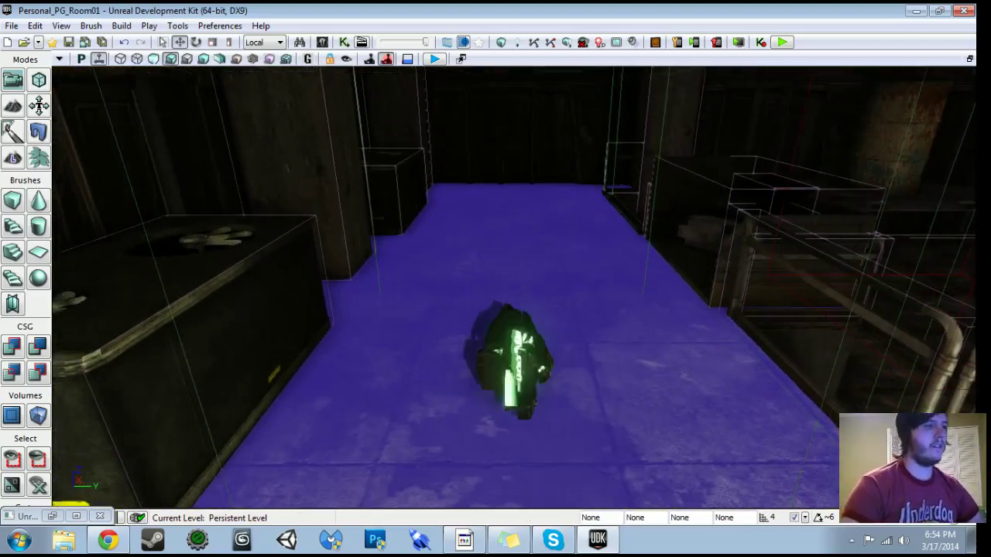
Add a point light on the floor beside the gun and raise it above the ground.
click(507, 364)
click(503, 309)
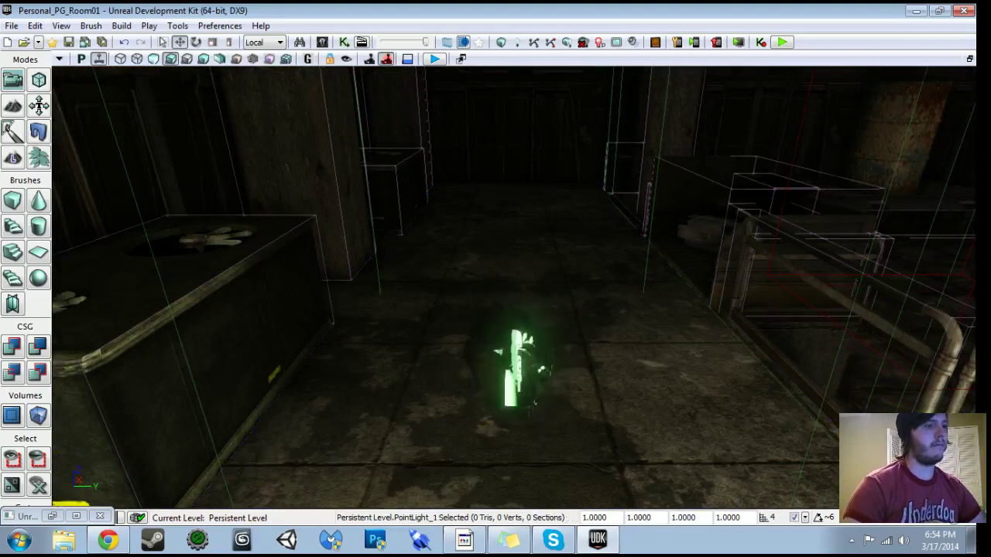
key(l)
click(579, 351)
drag(581, 301, 582, 236)
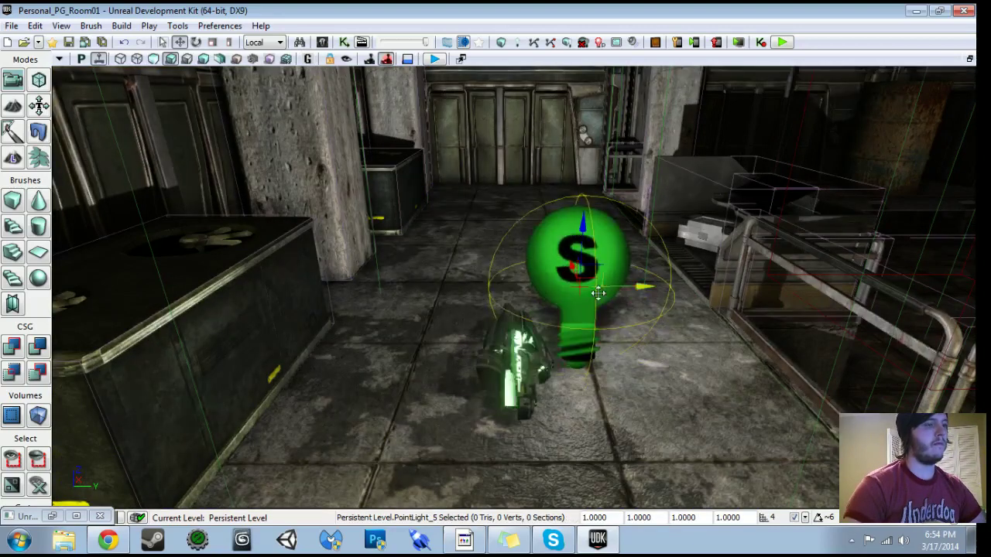
Scale the new point light's icon to 0.5 and position the light directly above the gun.
double_click(595, 518)
text(.5)
key(Return)
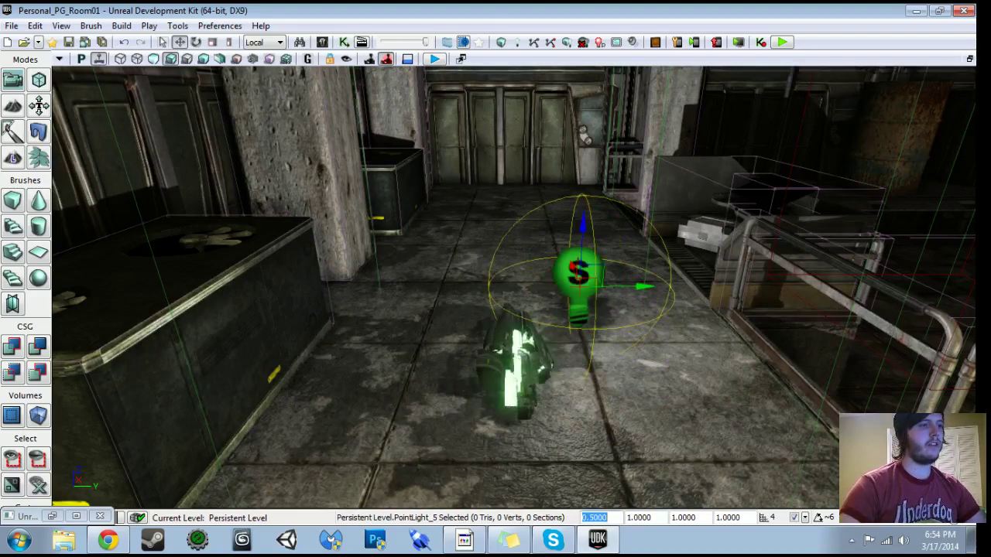
drag(638, 286, 565, 287)
drag(504, 227, 505, 206)
Open the new point light's properties and set its Light Color to green.
double_click(504, 205)
double_click(508, 293)
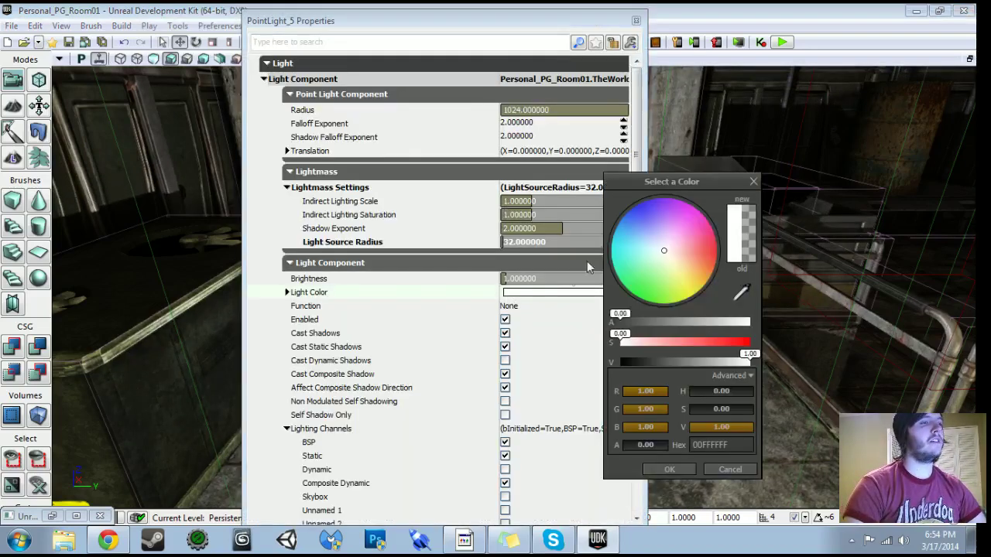
click(644, 281)
click(669, 469)
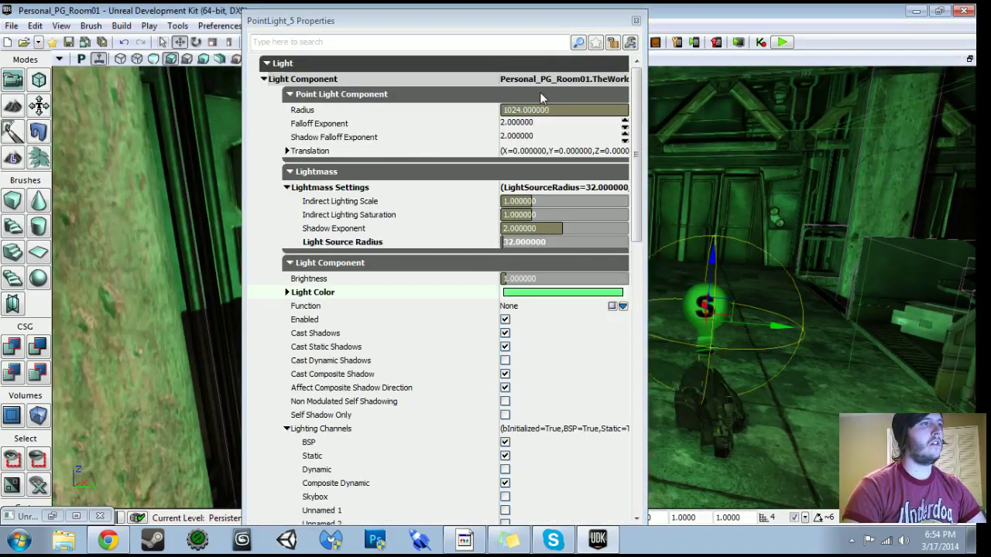
Set the point light's Radius to 128 and its Falloff Exponent to 8.
click(535, 110)
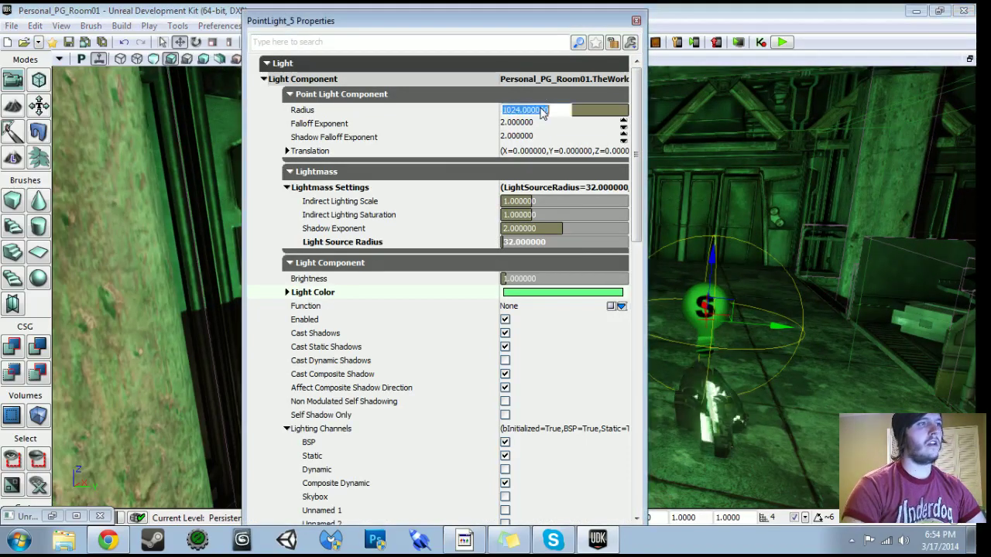
text(128)
key(Return)
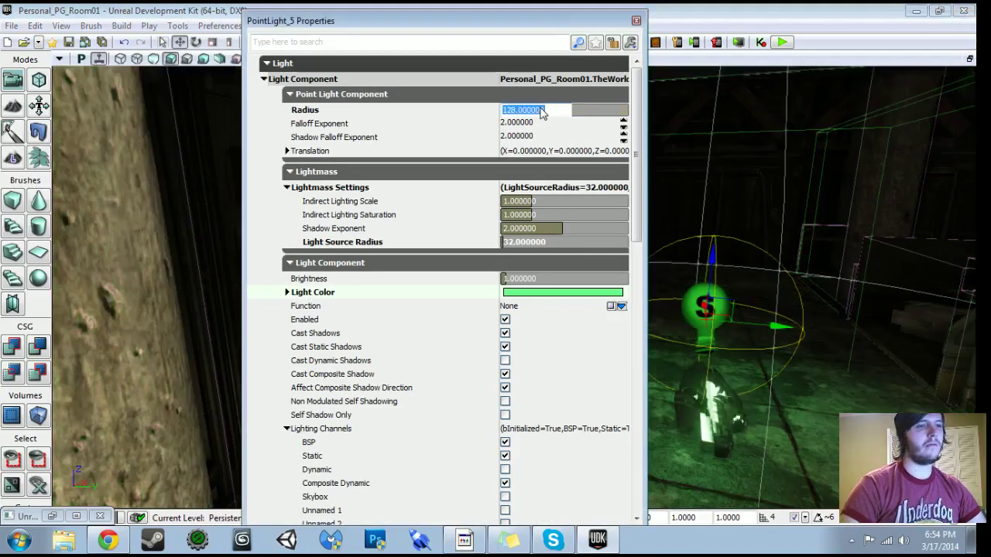
click(531, 135)
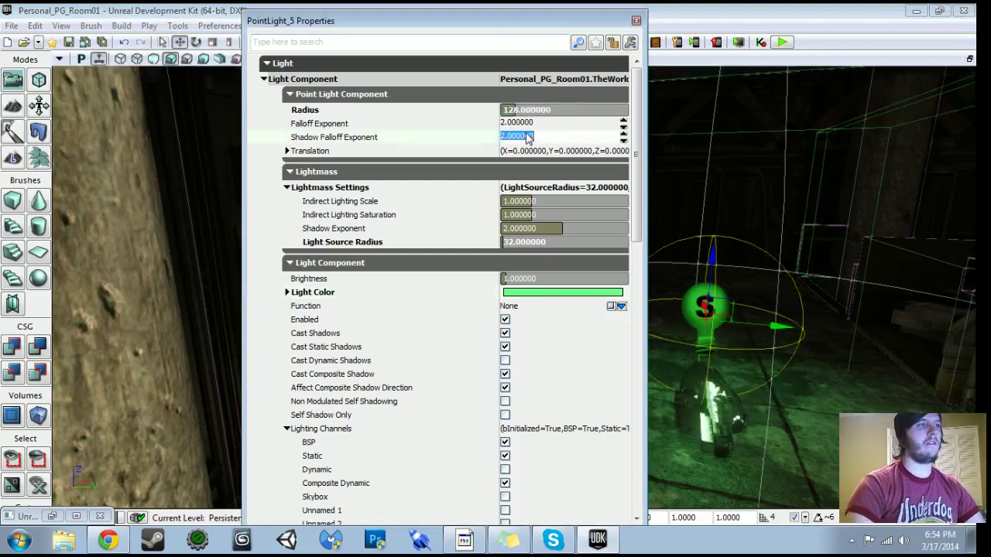
click(529, 126)
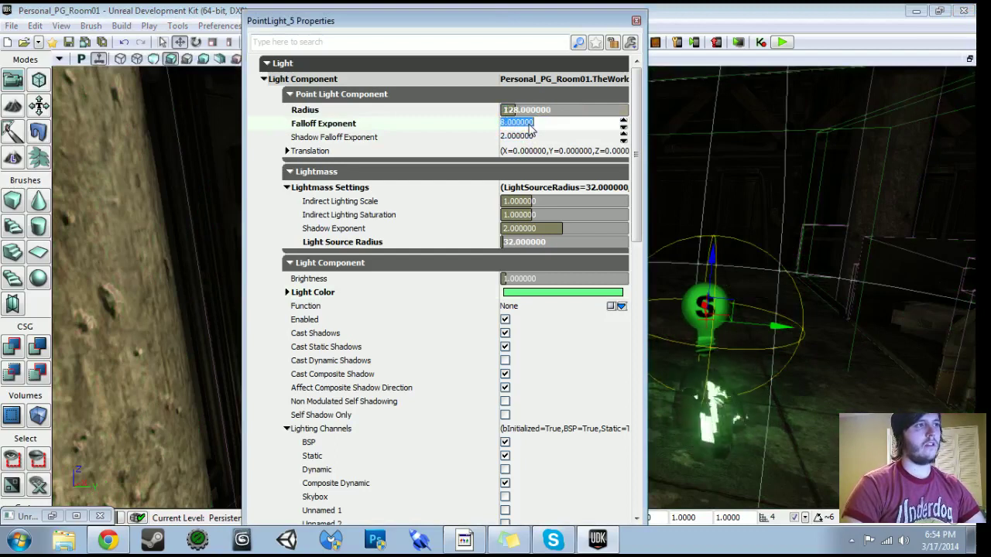
key(Return)
Increase the point light's Radius to 192 and its Brightness to 5.
click(531, 113)
text(192)
key(Return)
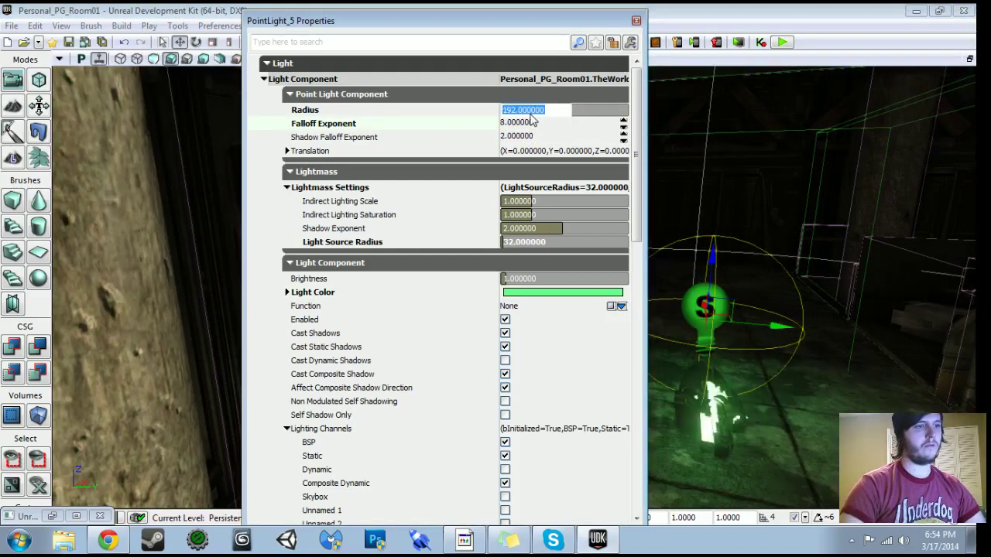
right_drag(743, 278, 687, 275)
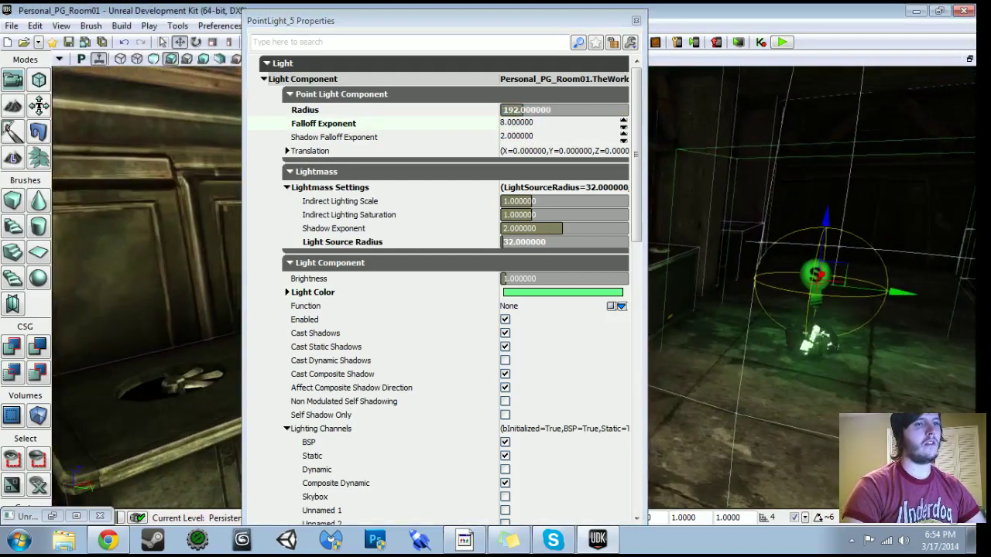
click(533, 285)
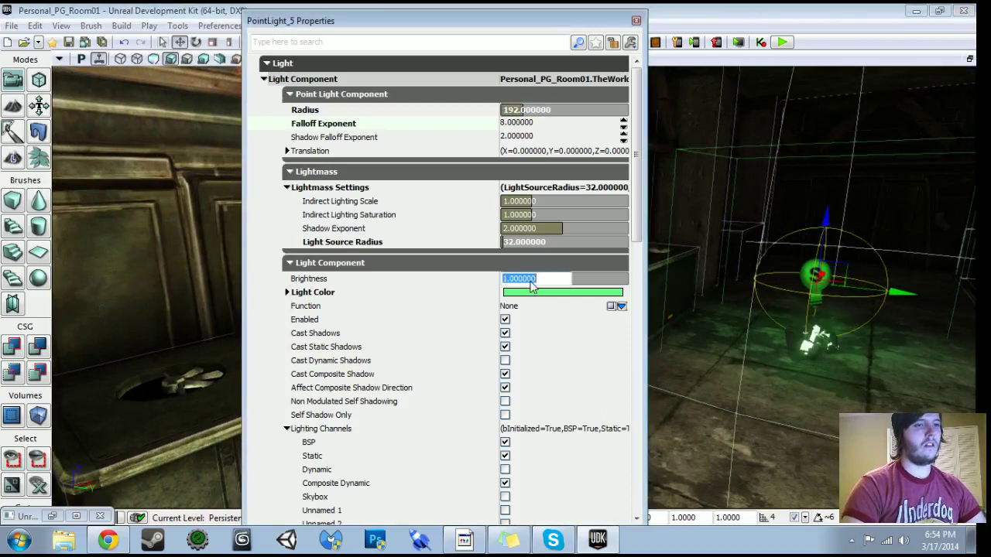
text(5)
key(Return)
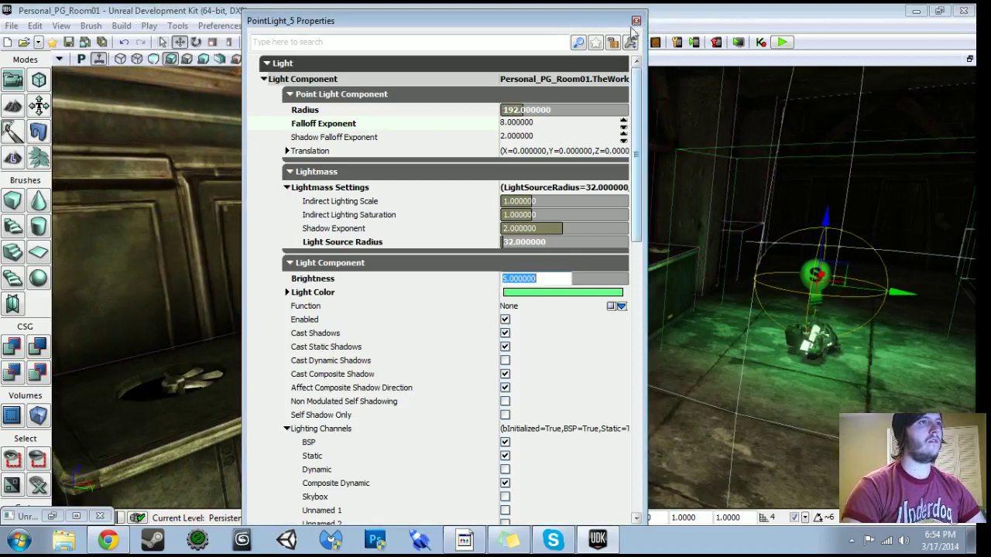
Close the point light's properties and convert the green light above the gun into a PointLightToggleable.
click(637, 21)
drag(631, 232, 660, 147)
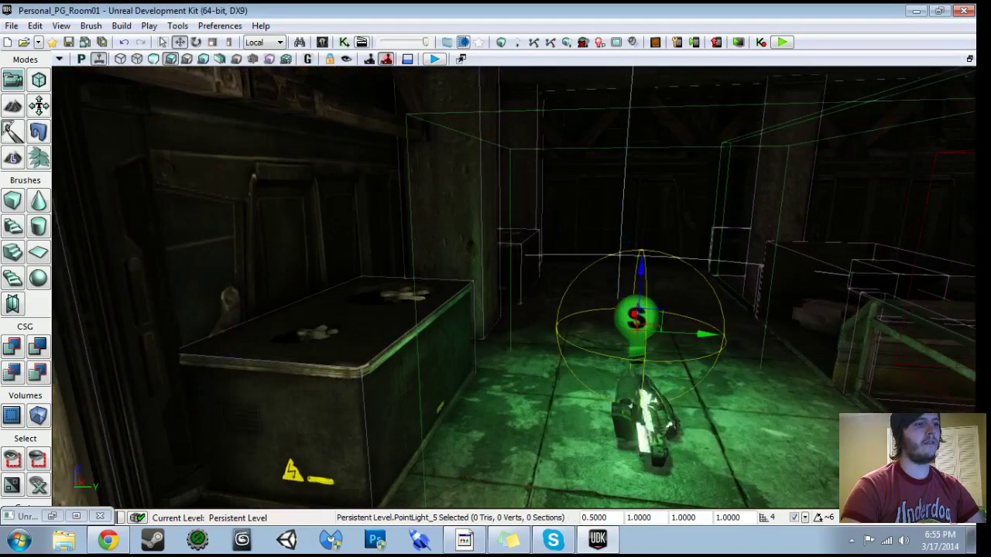
right_click(632, 324)
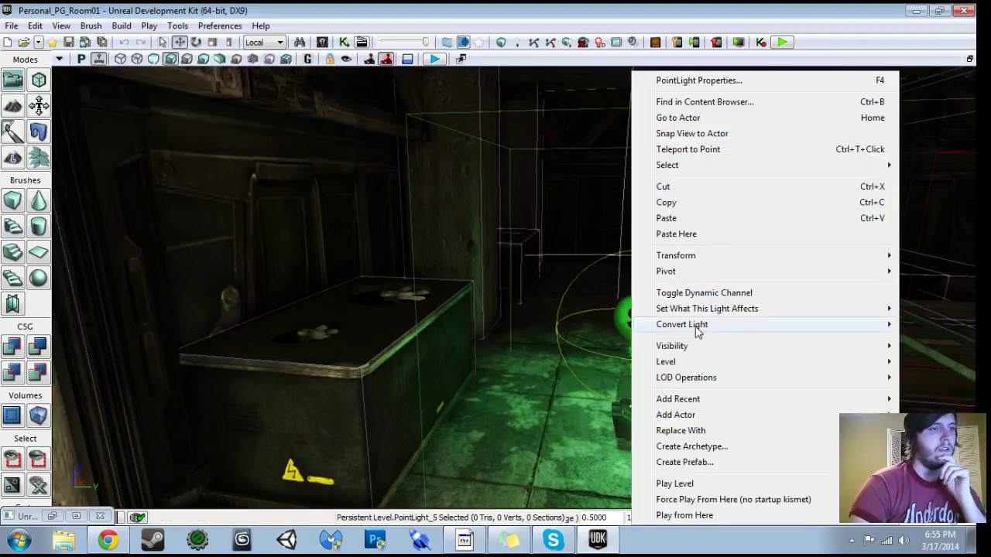
mouse_move(696, 328)
mouse_move(562, 328)
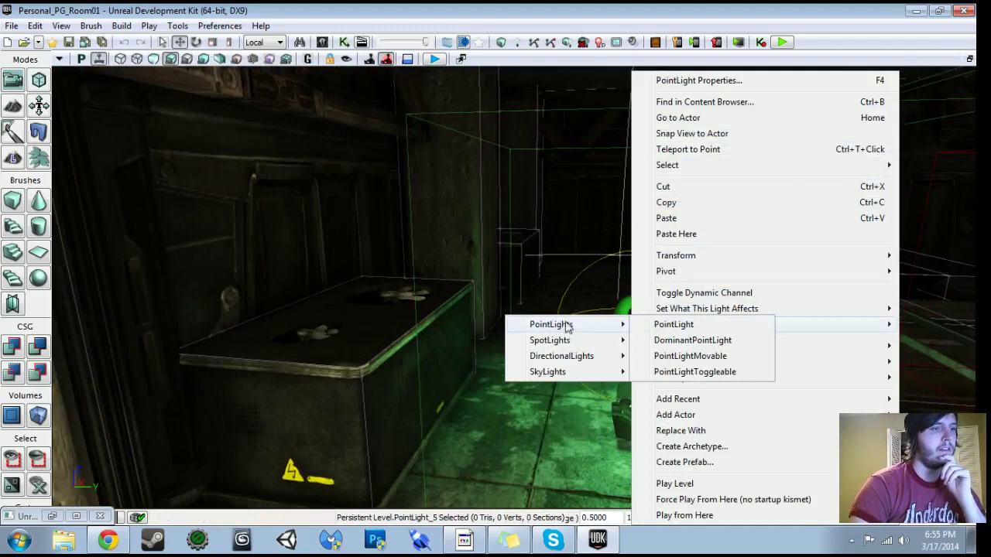
click(688, 371)
drag(688, 371, 695, 399)
Add a Toggle action to the Kismet sequence and link Play Announcement's Out to its Turn Off input.
click(345, 44)
scroll(399, 224, down, 1)
drag(398, 224, 235, 258)
scroll(306, 224, up, 1)
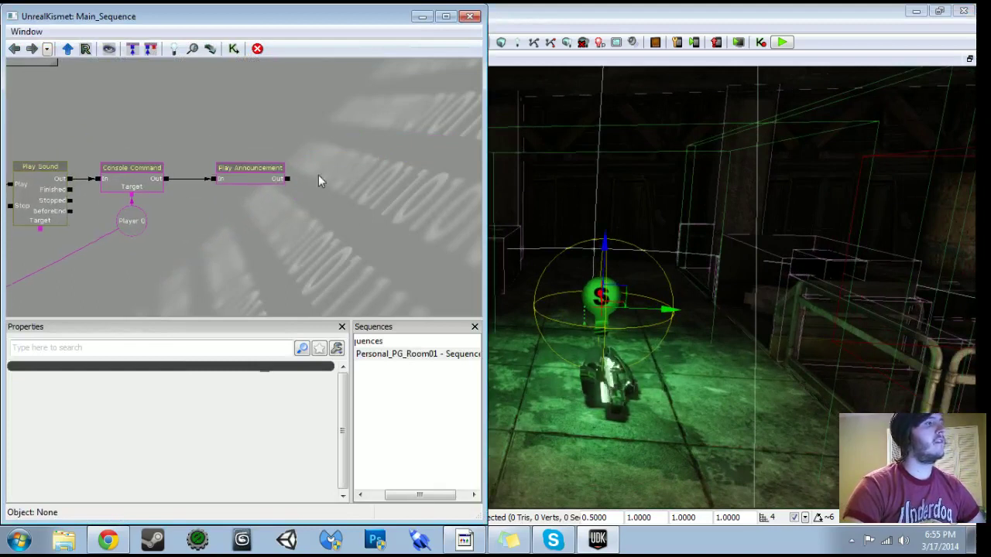
right_click(319, 178)
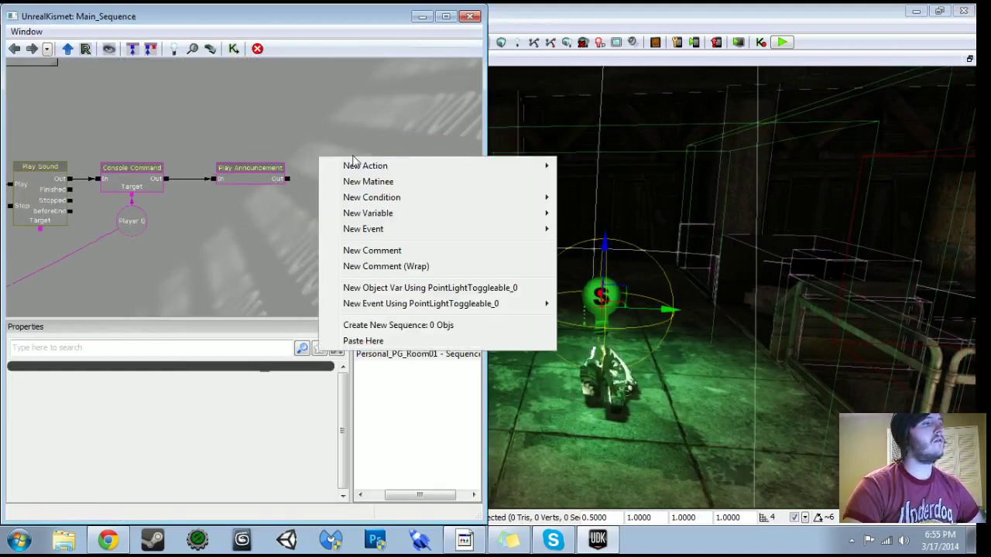
mouse_move(359, 170)
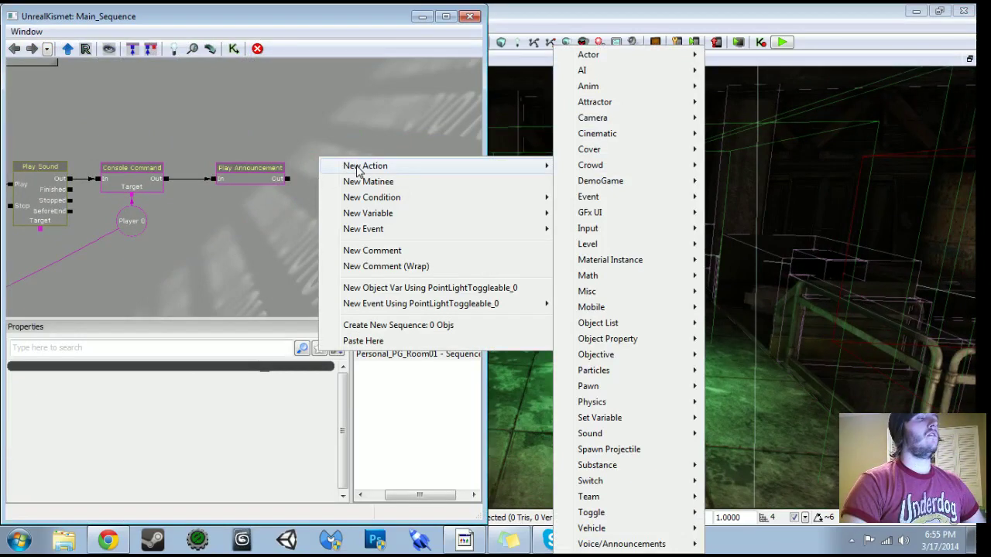
mouse_move(607, 517)
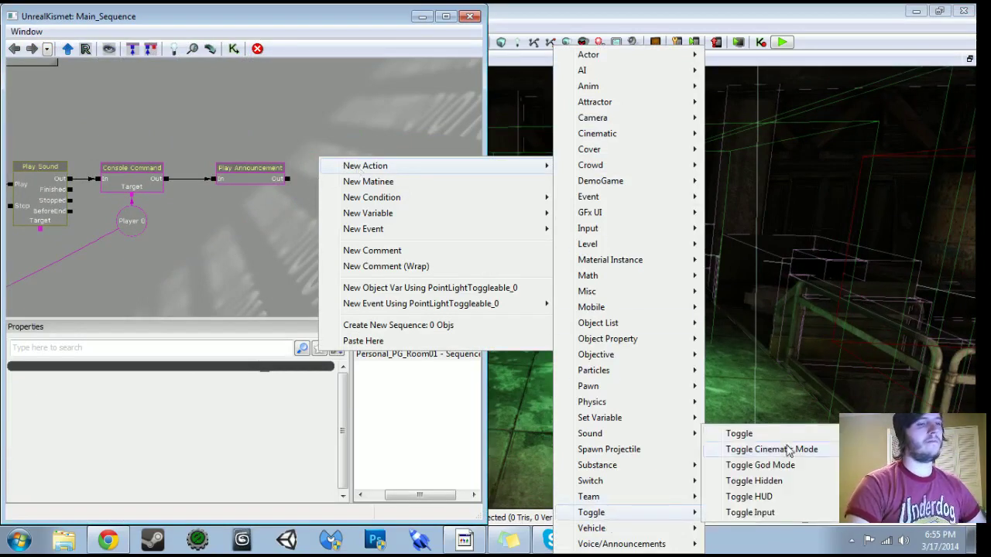
click(785, 436)
drag(288, 180, 361, 199)
click(349, 223)
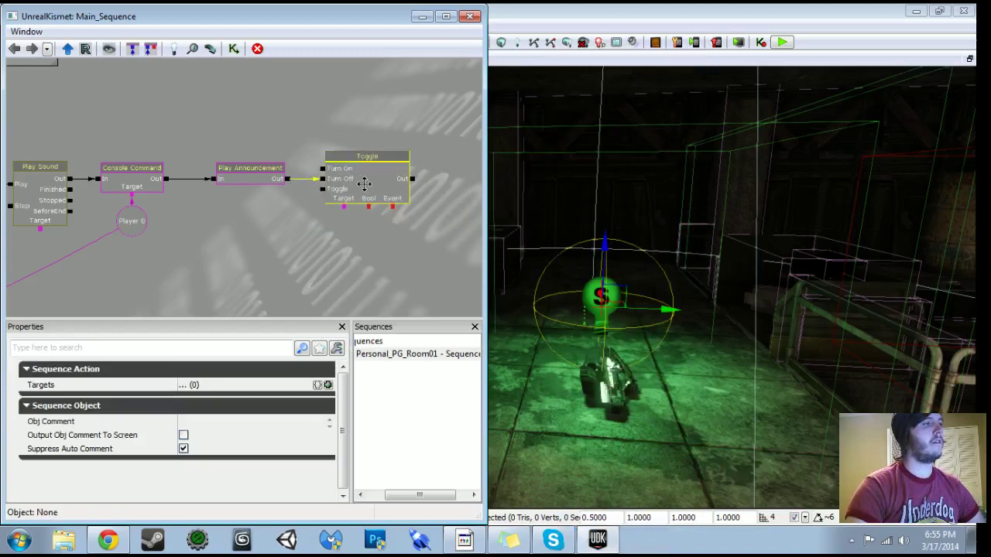
Attach an object variable using PointLightToggleable_0 to the Toggle action's Target and minimize Kismet.
right_click(346, 213)
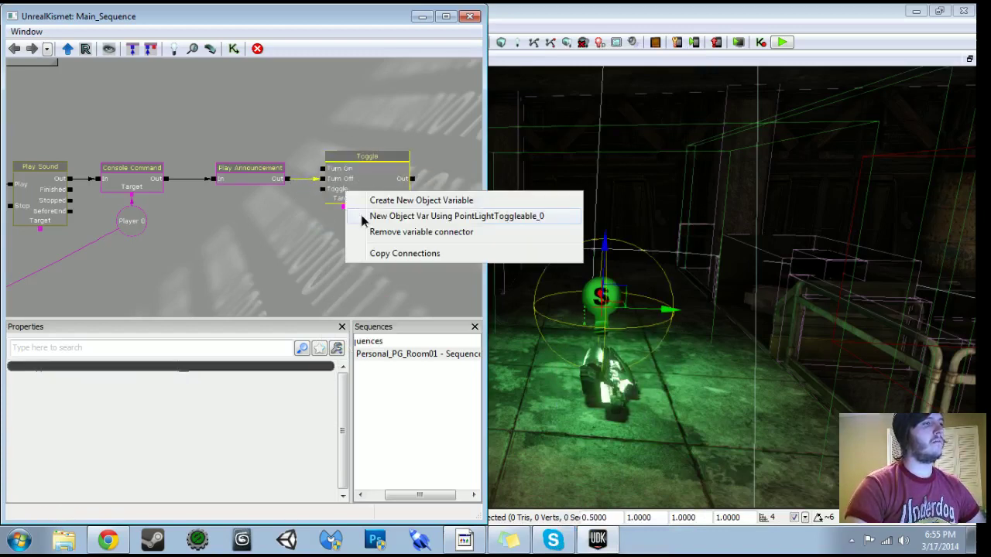
click(362, 221)
click(421, 16)
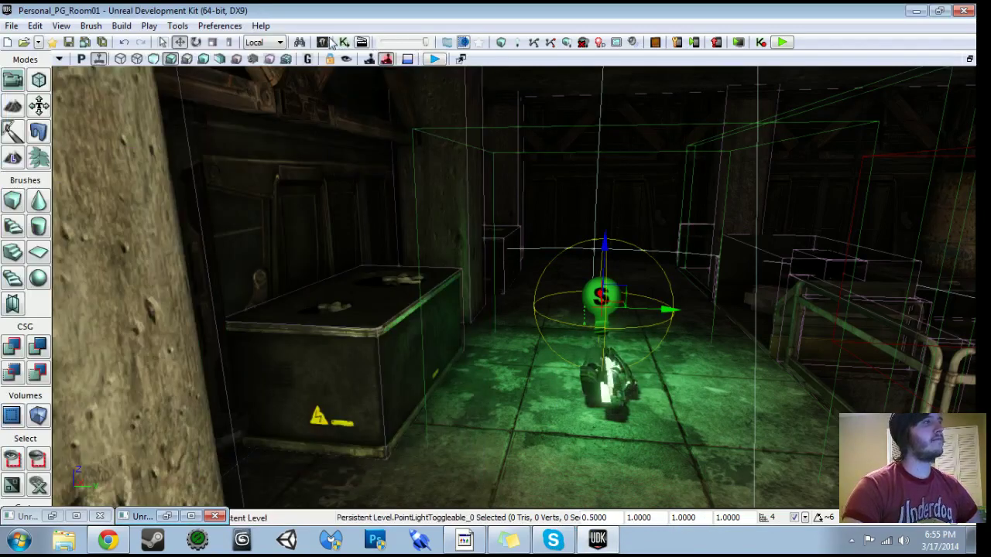
Select the UDKGame package in the Content Browser and search its assets for "flick".
click(339, 41)
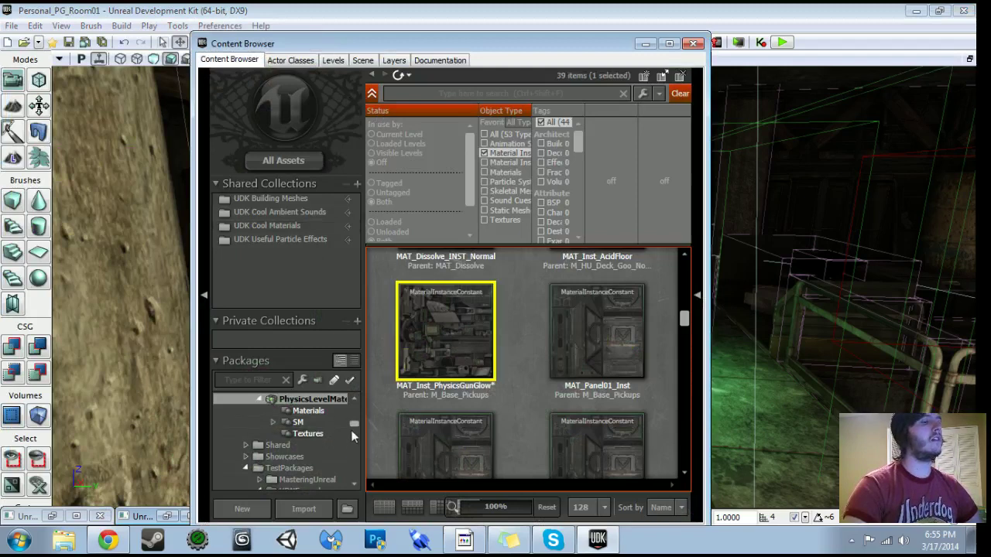
drag(354, 425, 355, 410)
click(306, 406)
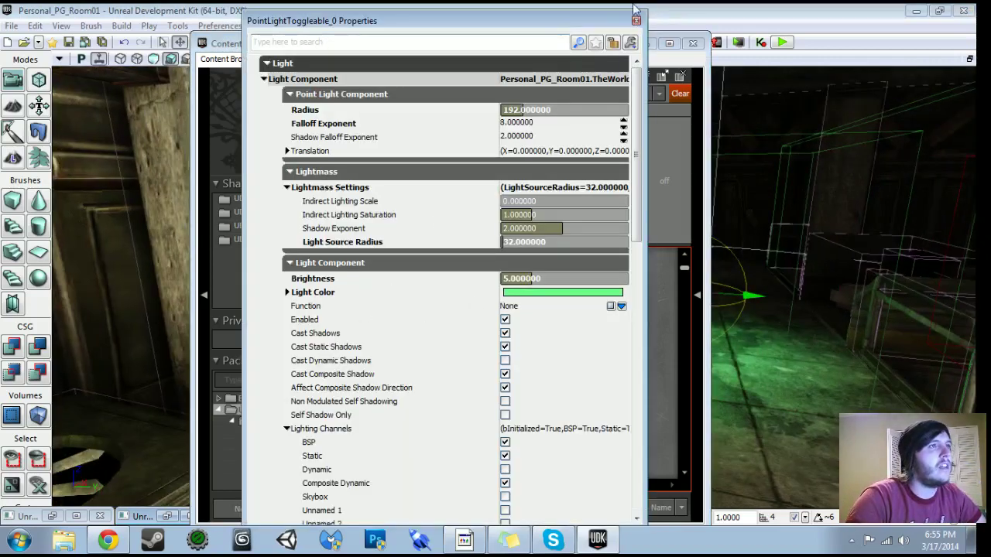
click(635, 23)
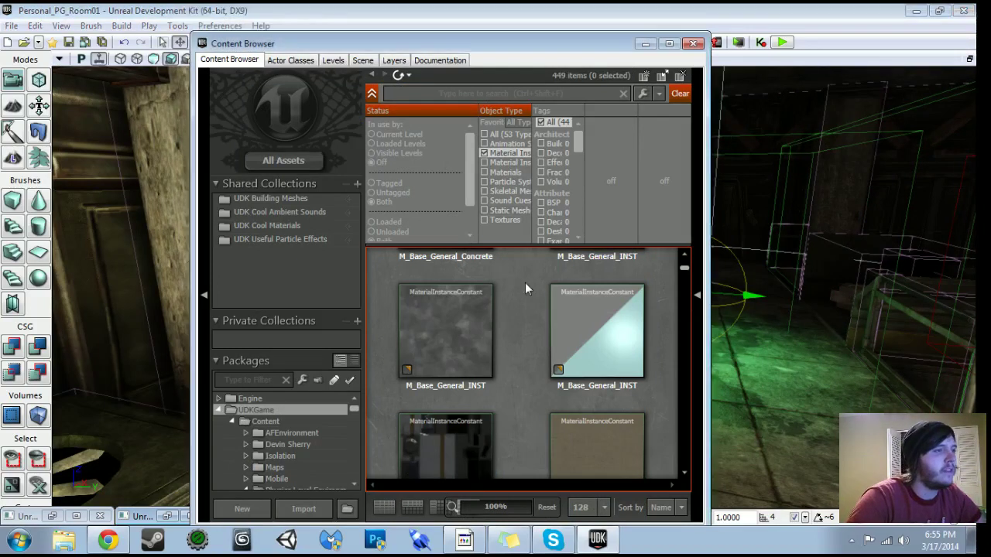
click(484, 153)
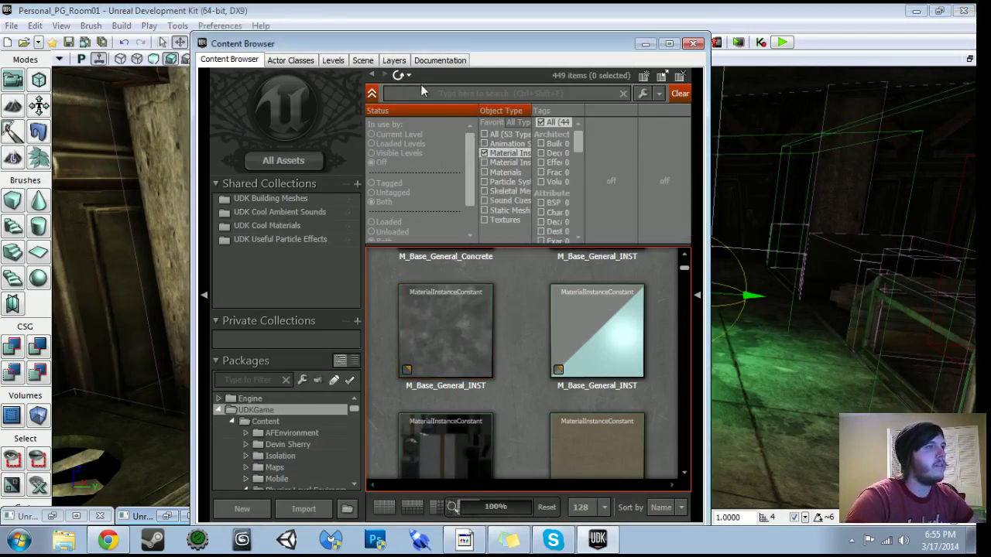
text(flicker)
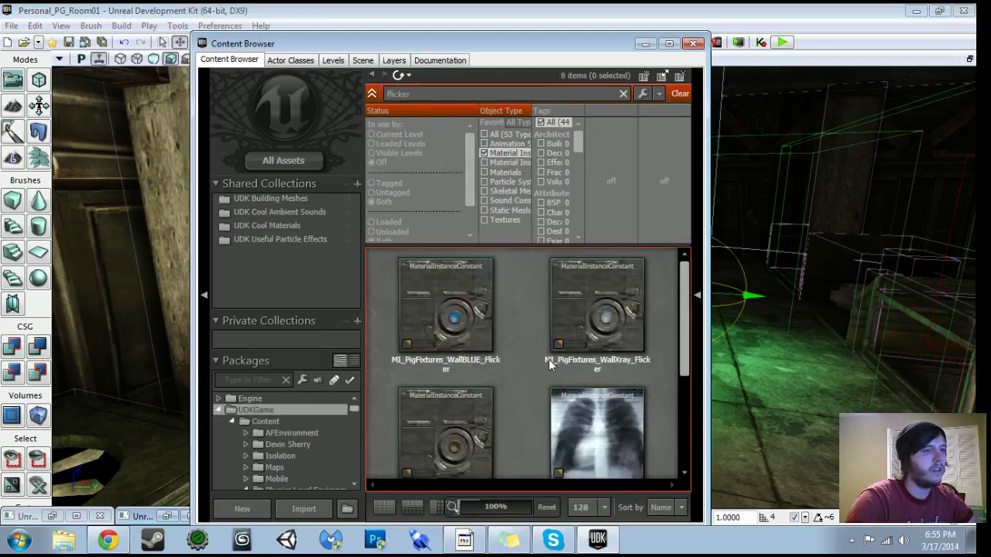
scroll(549, 364, down, 2)
scroll(549, 364, up, 2)
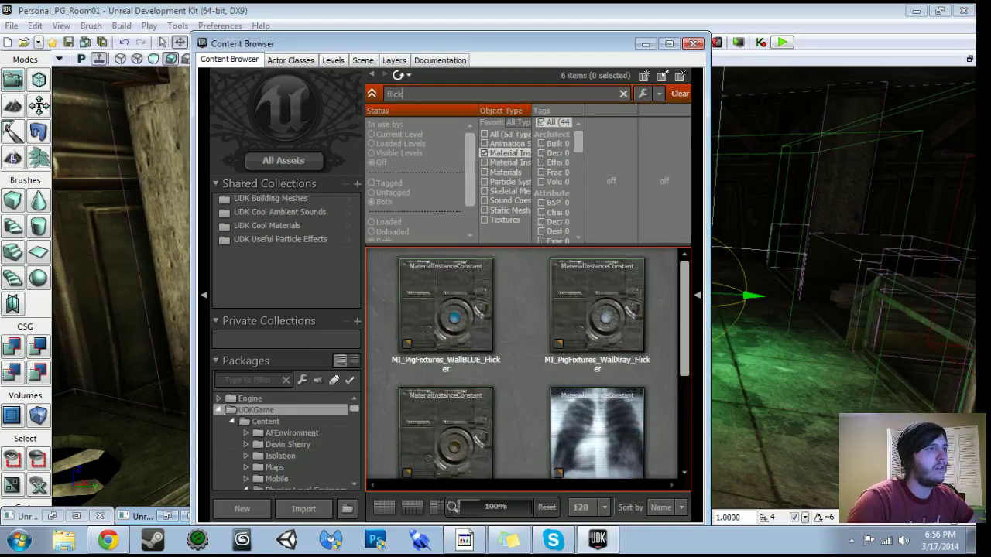
scroll(515, 352, down, 3)
scroll(515, 352, up, 2)
Filter the search results to Materials only and open MAT_Flicker in a maximized Material Editor.
click(486, 153)
click(486, 172)
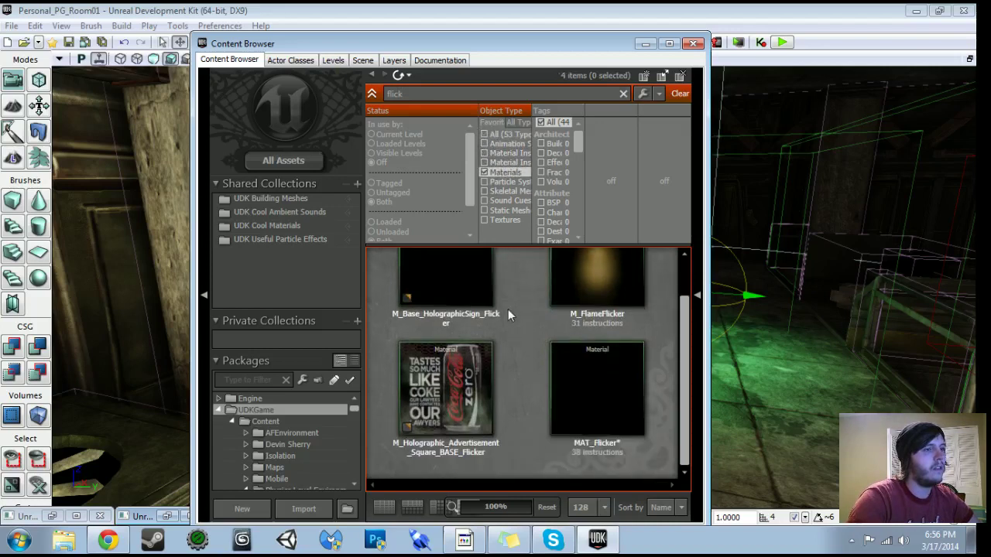
double_click(617, 379)
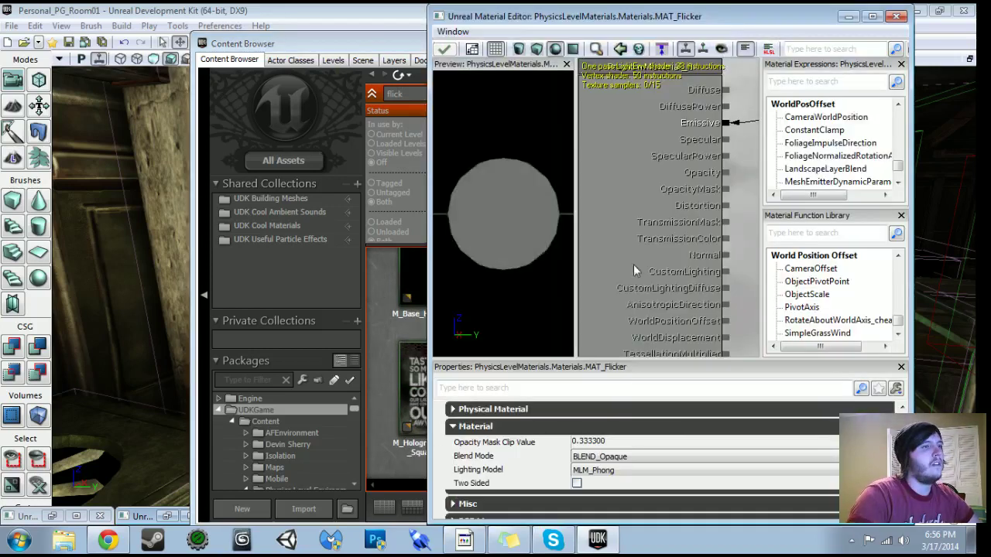
click(873, 16)
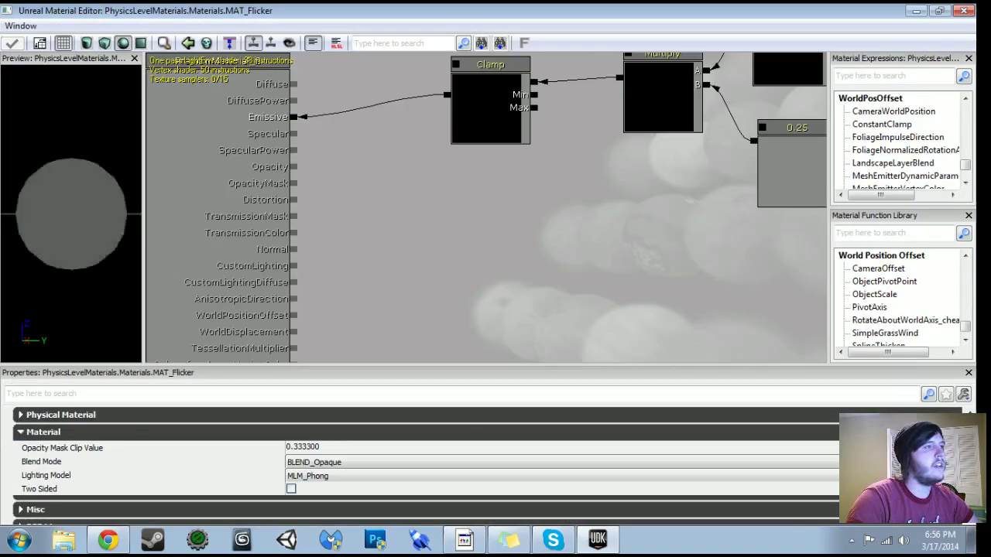
drag(395, 283, 505, 283)
scroll(569, 232, up, 2)
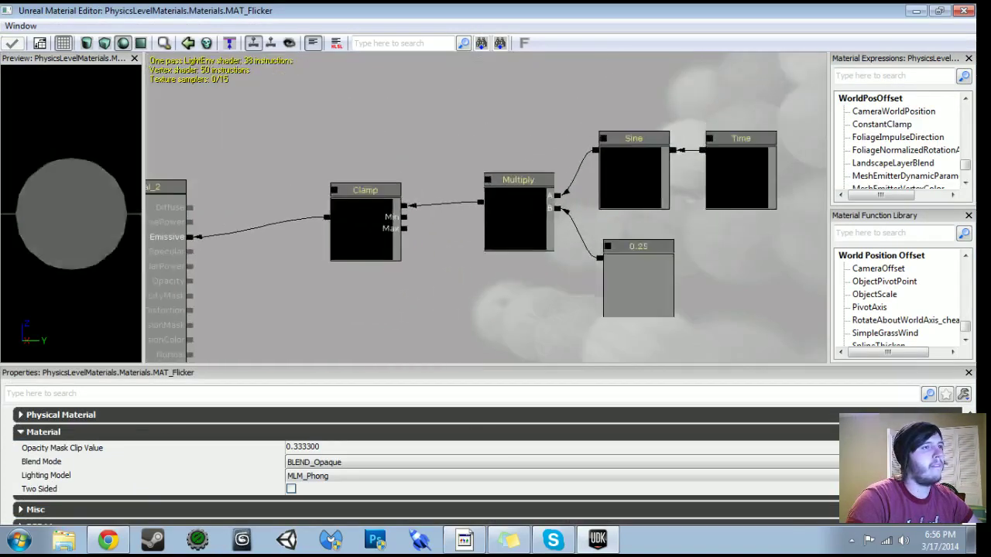
Add two Constant nodes one above the other below the Multiply node in the MAT_Flicker graph.
click(361, 204)
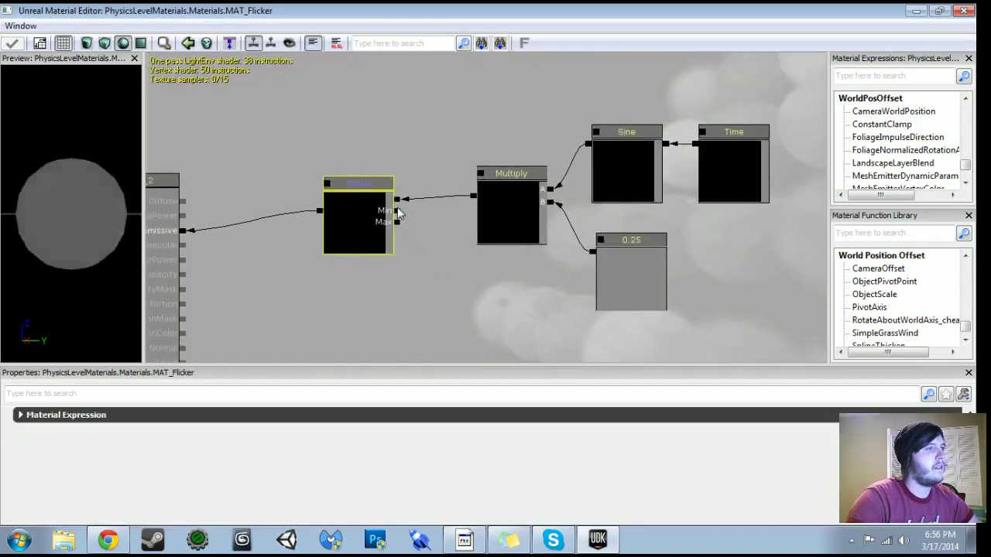
drag(491, 291, 496, 272)
click(497, 269)
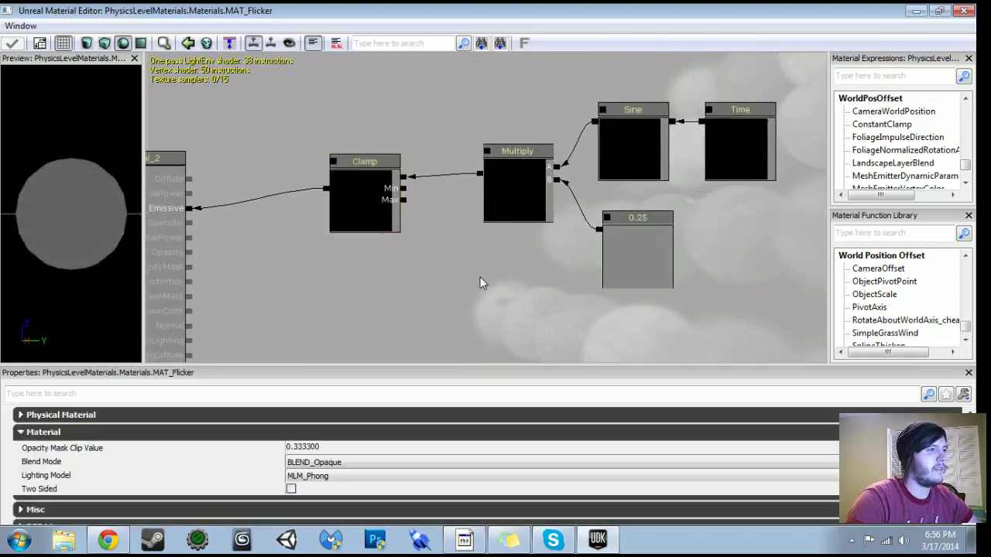
key(1)
click(474, 272)
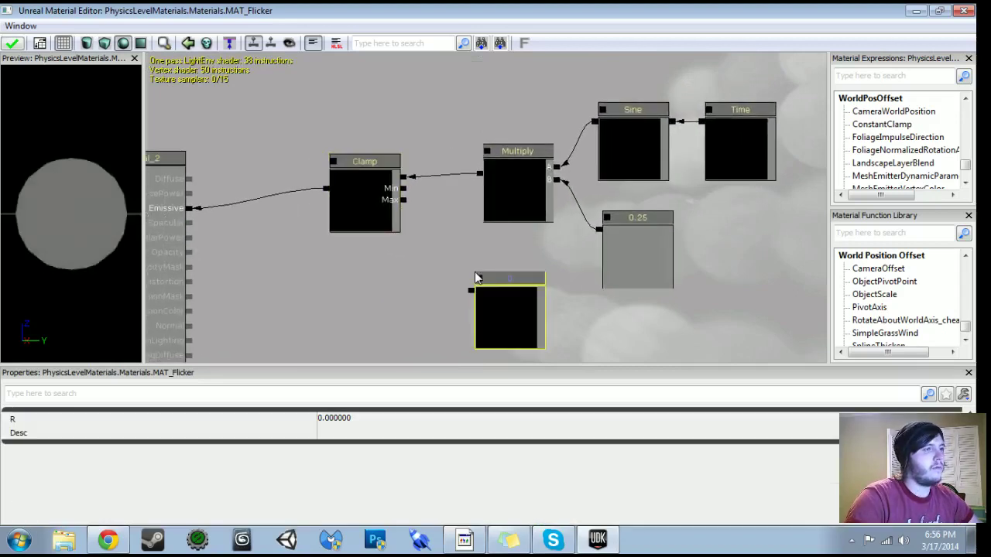
drag(505, 326, 496, 274)
key(1)
click(498, 333)
drag(518, 356, 503, 301)
ctrl+drag(511, 305, 489, 295)
Set the lower new constant's R value to 1 and the upper one's to 0.5.
click(380, 422)
text(1)
click(475, 215)
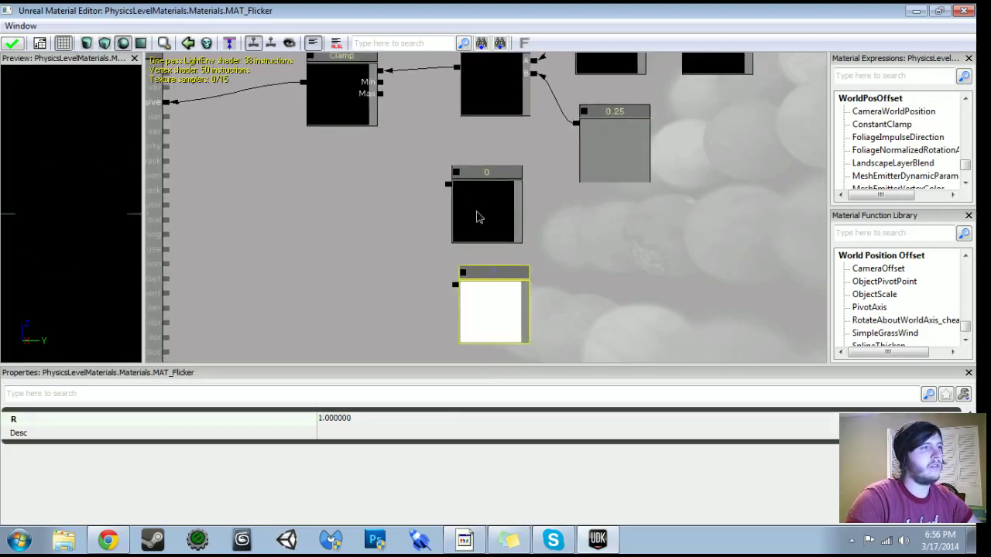
click(432, 422)
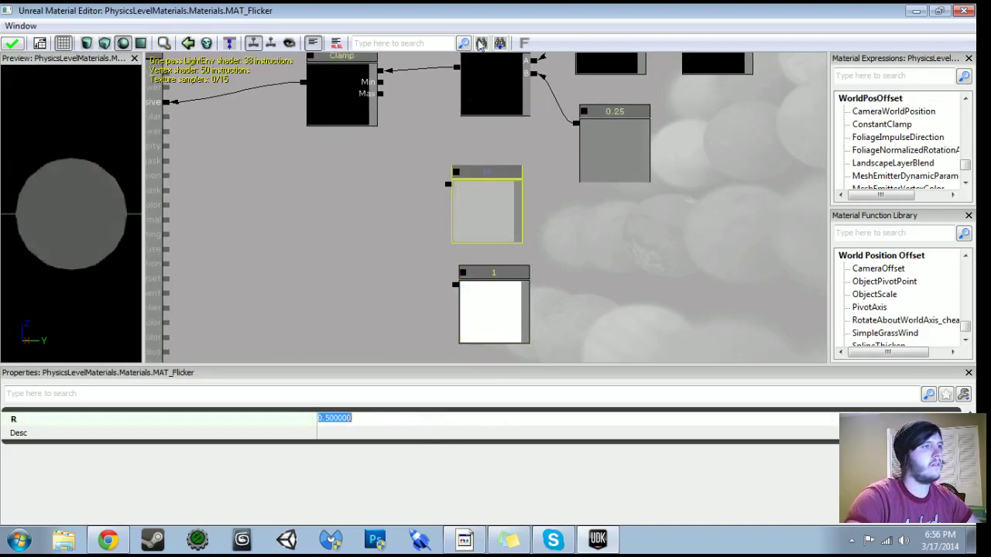
Connect the 0.5 constant to the Clamp's Min and the 1 constant to its Max, and check the preview.
drag(448, 188, 375, 104)
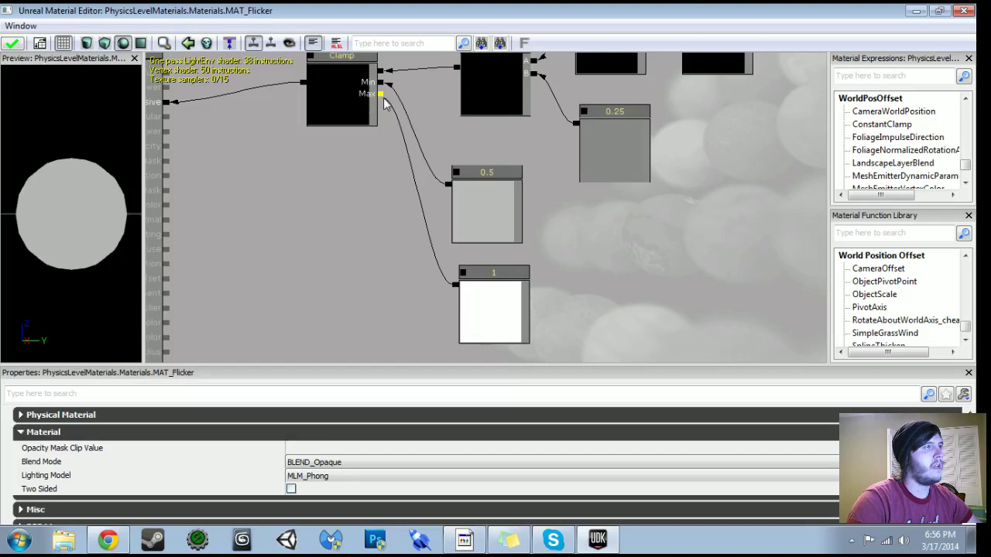
drag(382, 166, 393, 227)
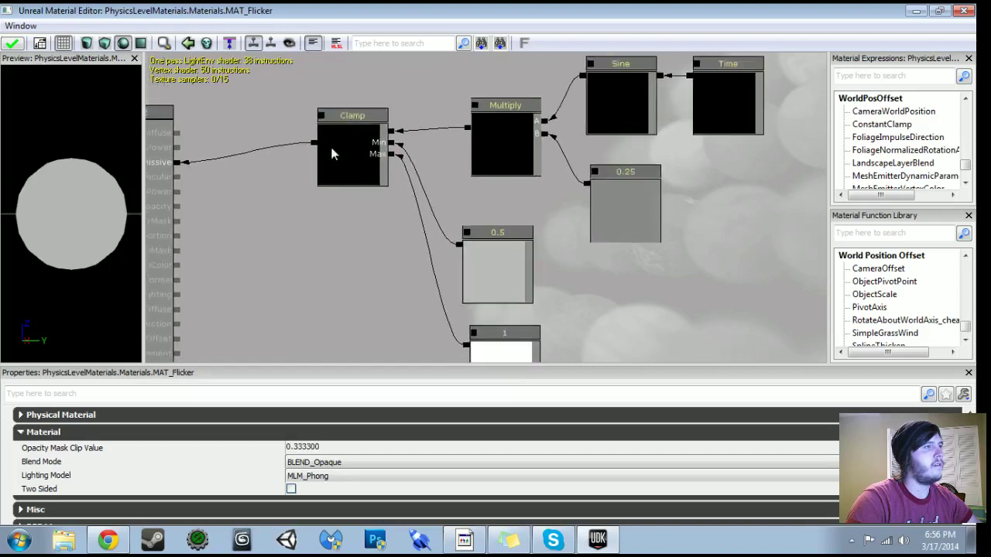
click(326, 158)
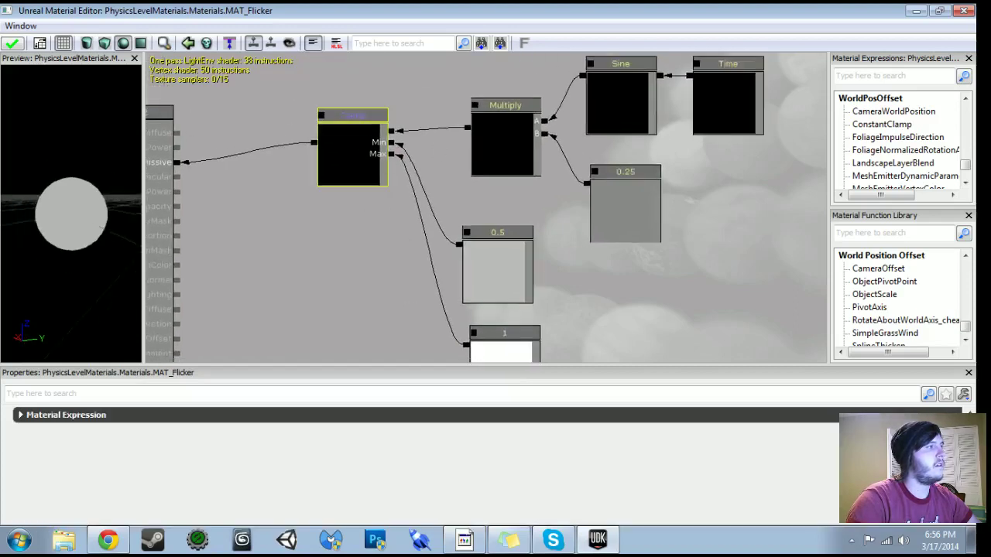
scroll(129, 228, up, 3)
Set the Clamp's Min constant to 0.1 and its Max constant to 2, apply the material changes and close the editor.
click(477, 250)
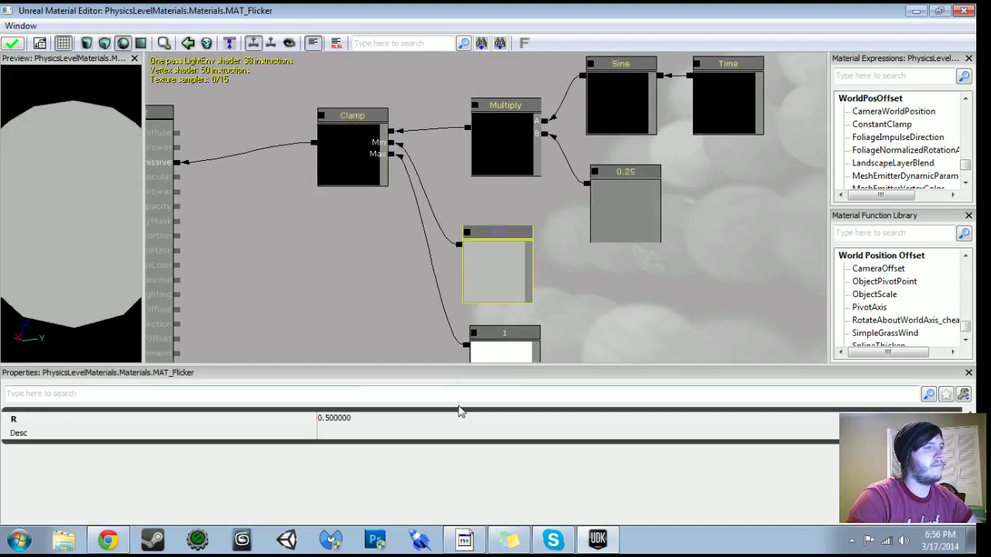
click(454, 428)
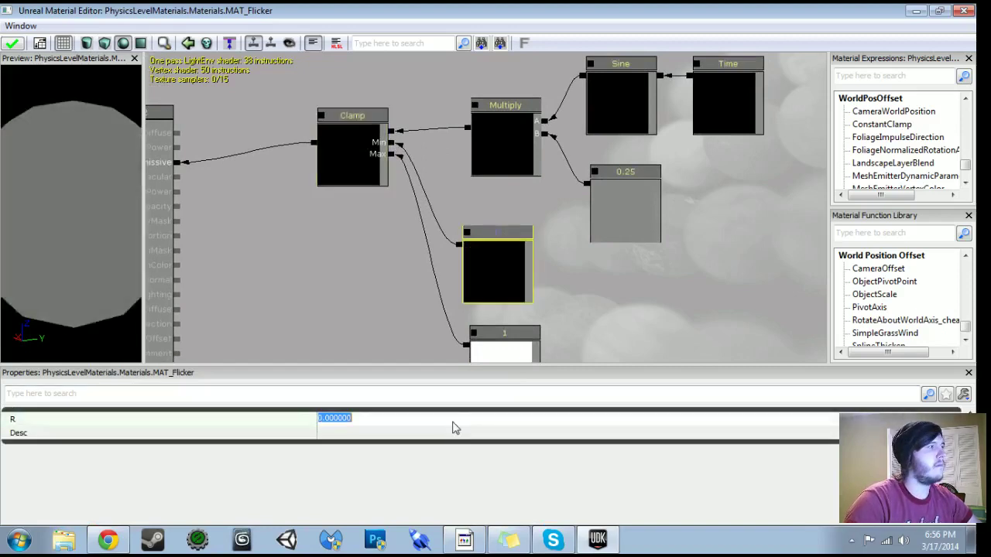
text(.1)
key(Return)
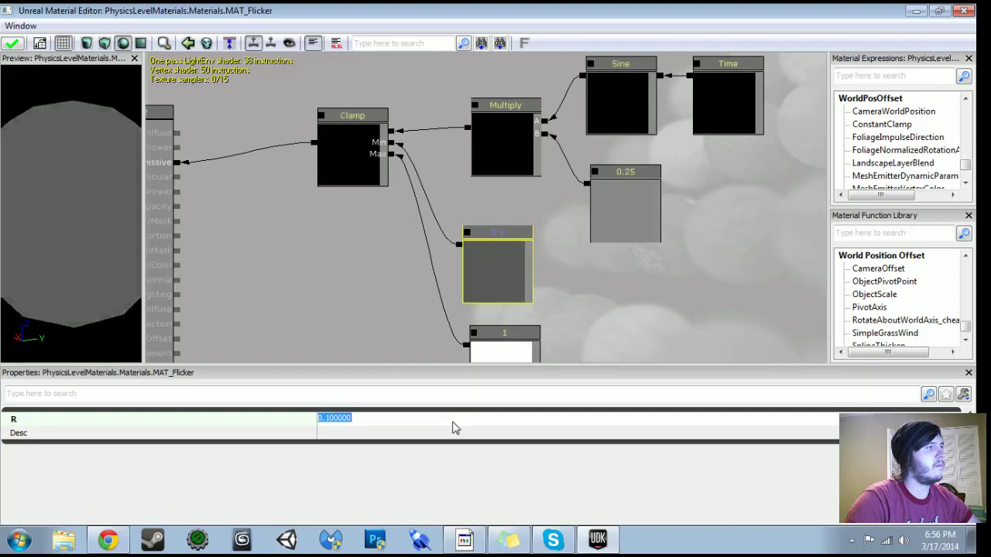
click(504, 352)
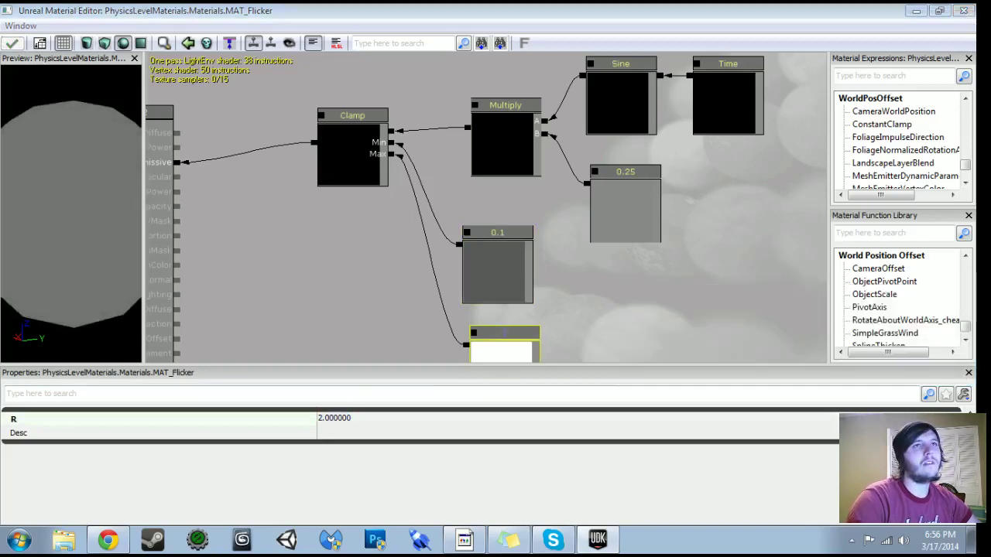
click(964, 10)
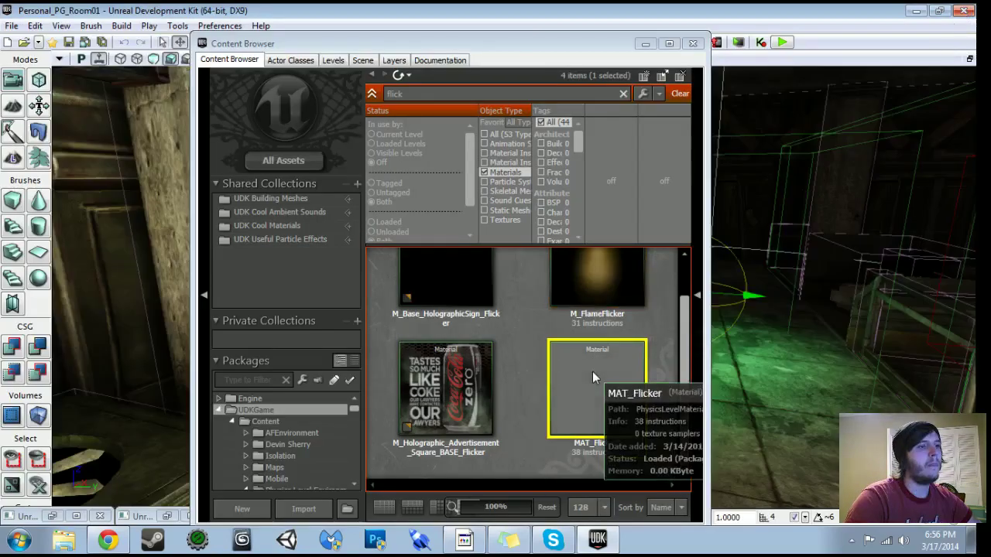
Give the green toggleable point light a LightFunction with MAT_Flicker as its source material, and check the flicker in game view.
click(693, 44)
right_drag(555, 281, 565, 267)
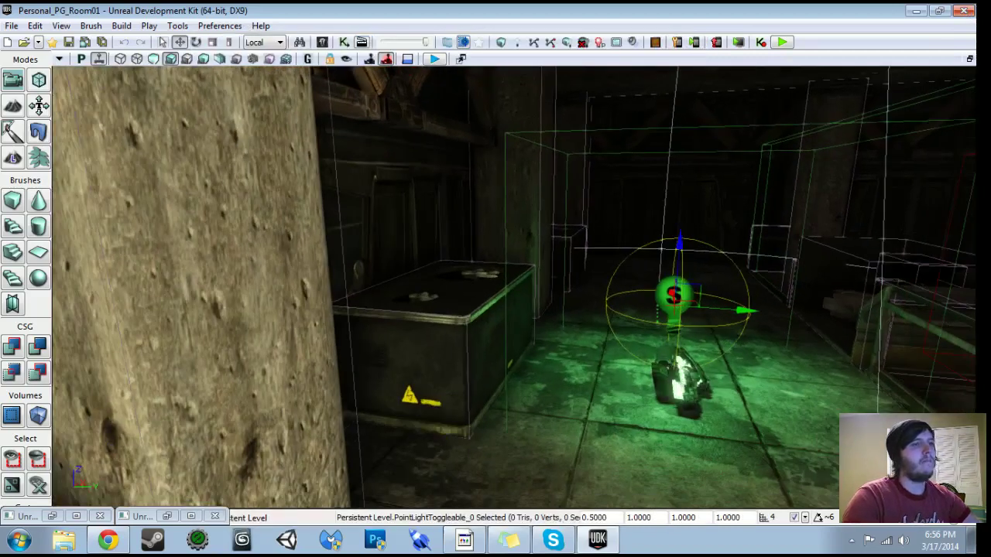
key(F4)
click(621, 307)
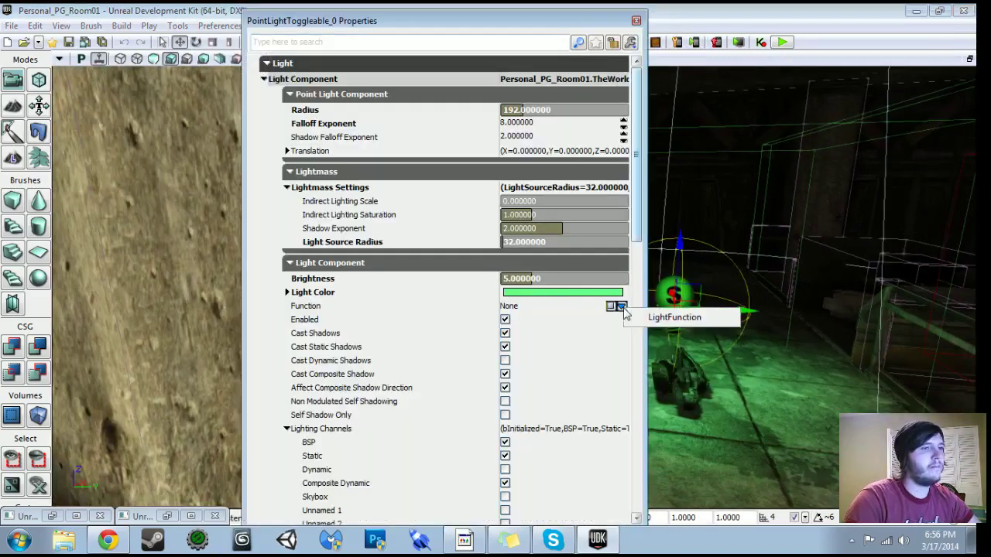
click(650, 317)
click(603, 319)
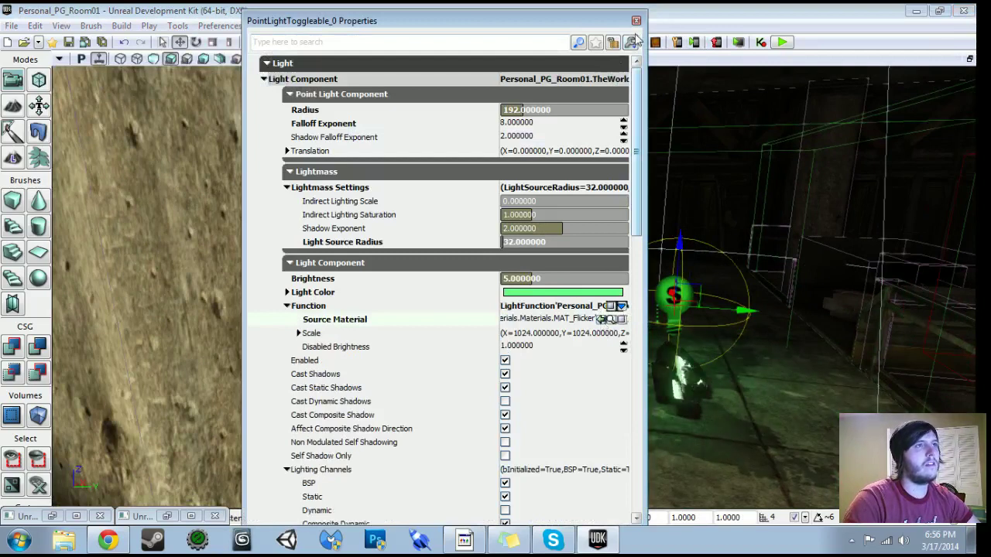
click(637, 20)
right_drag(612, 132, 658, 124)
key(g)
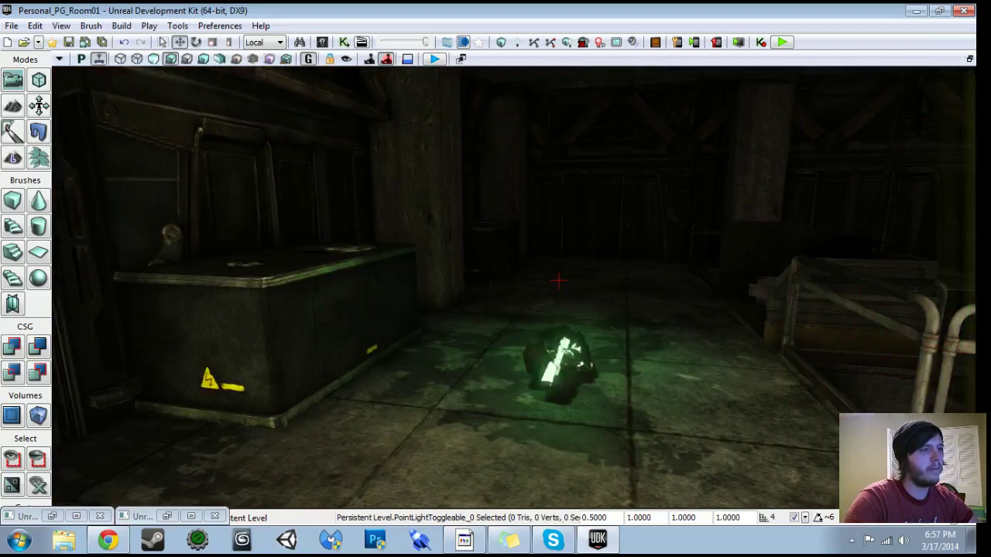
key(g)
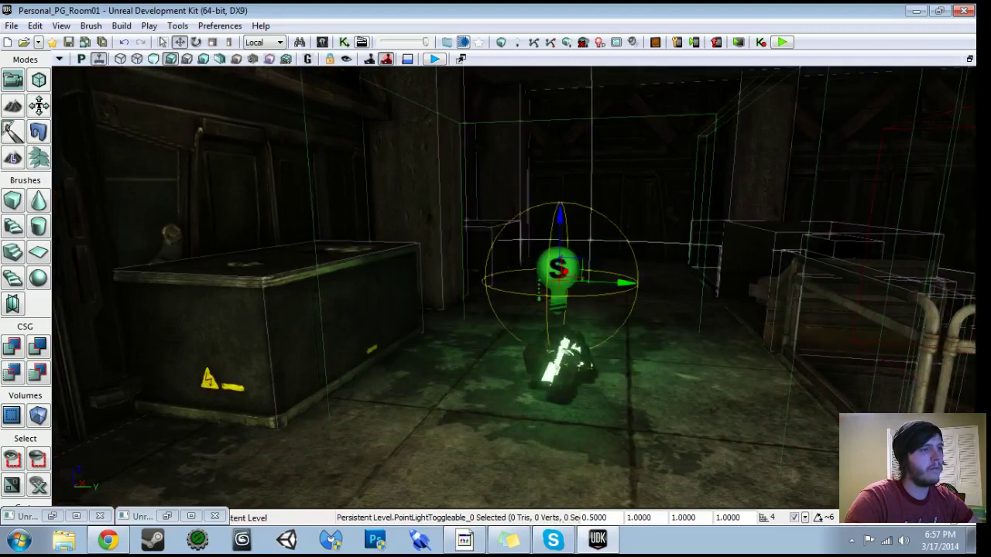
Reopen the MAT_Flicker material, set the Clamp's Min constant to 0, apply the change and close the editor.
drag(612, 194, 612, 180)
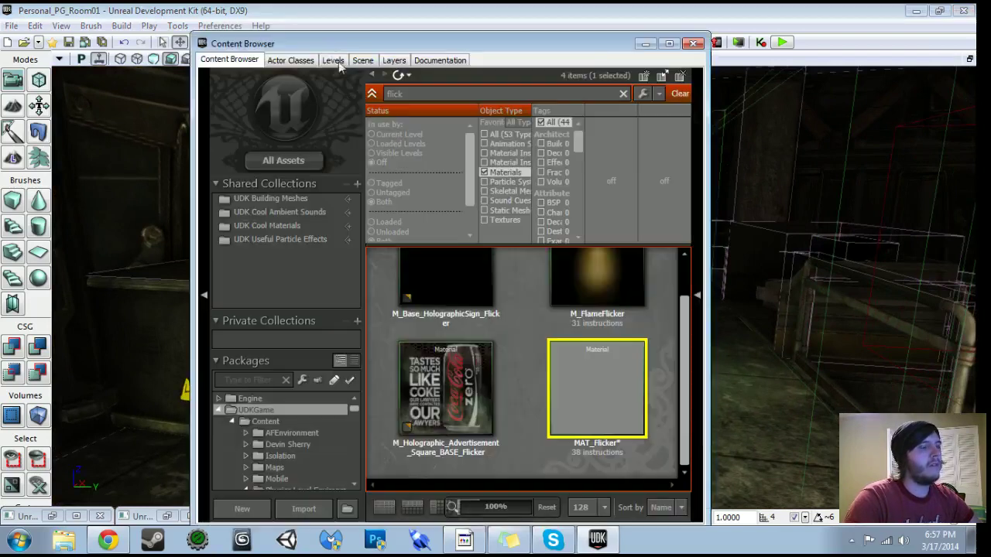
click(322, 42)
double_click(624, 391)
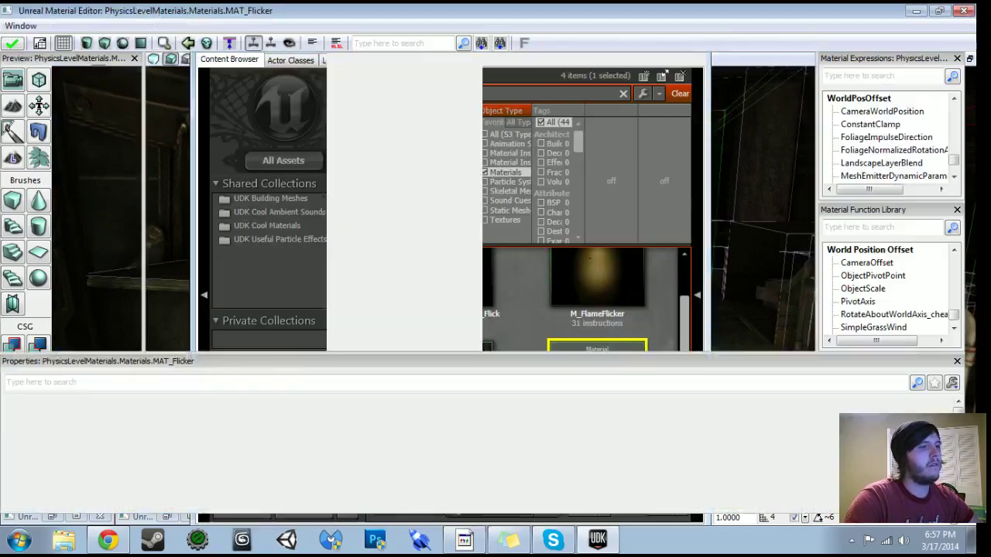
click(621, 219)
click(501, 420)
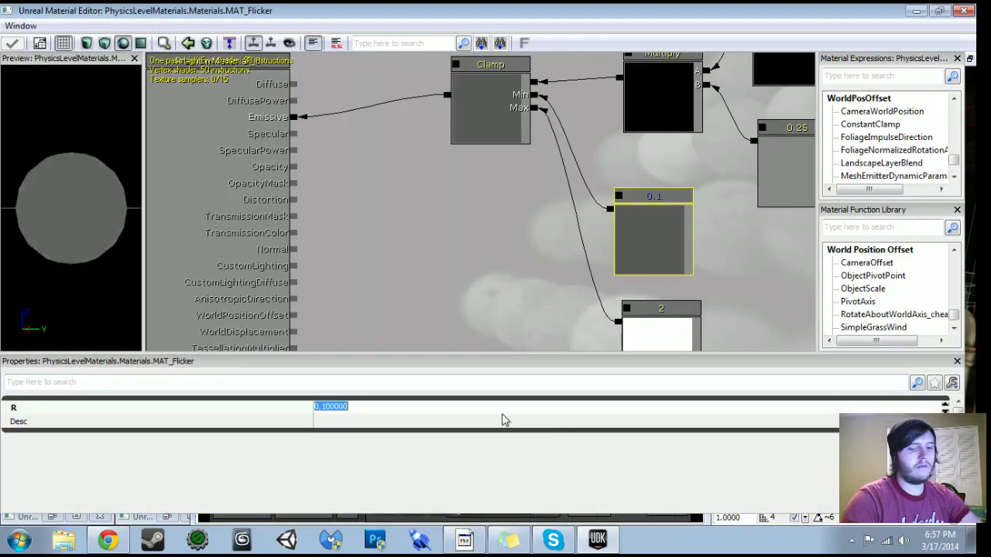
text(0)
key(Return)
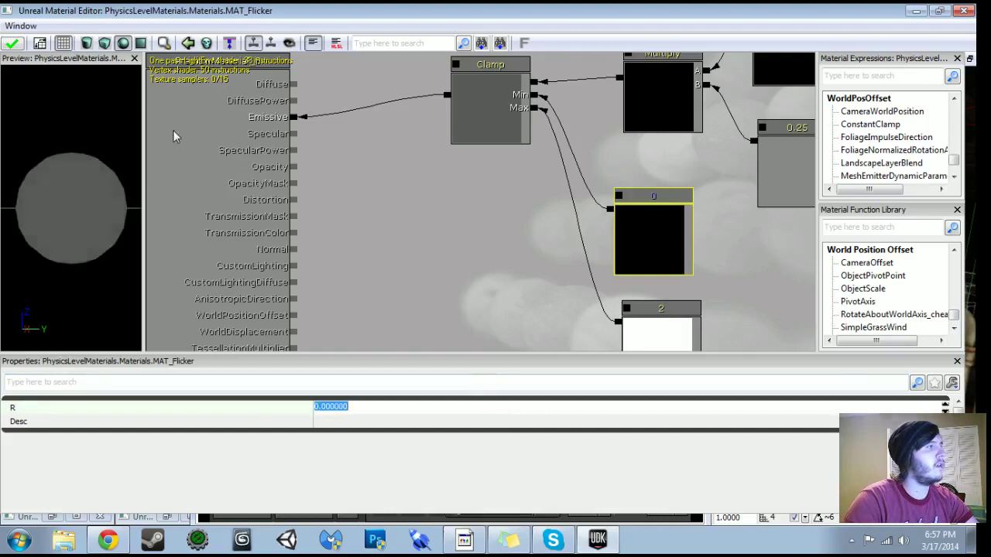
click(12, 43)
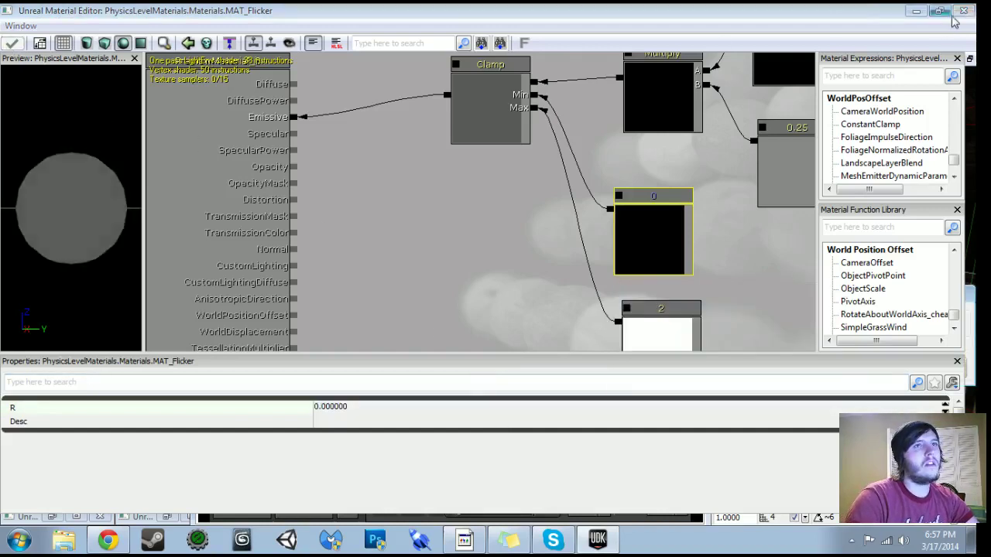
click(963, 10)
click(689, 50)
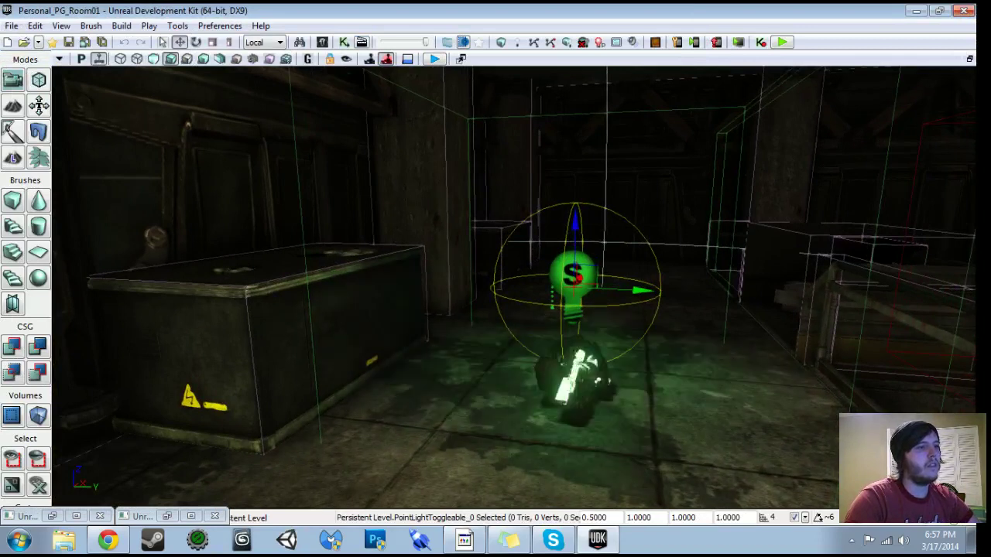
Set the green toggleable light's brightness to 10 and check the flicker from a distance in game view.
key(F4)
click(521, 278)
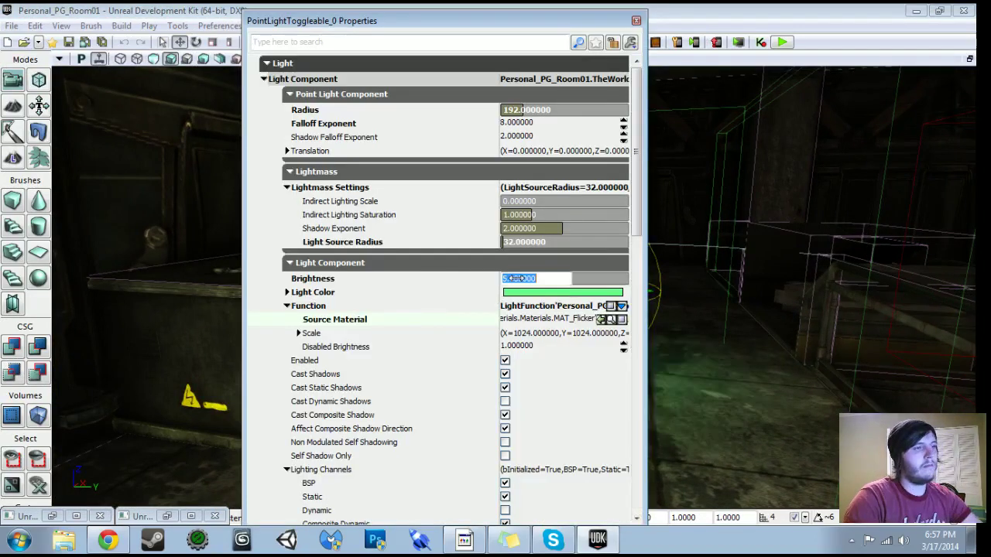
text(10)
key(Return)
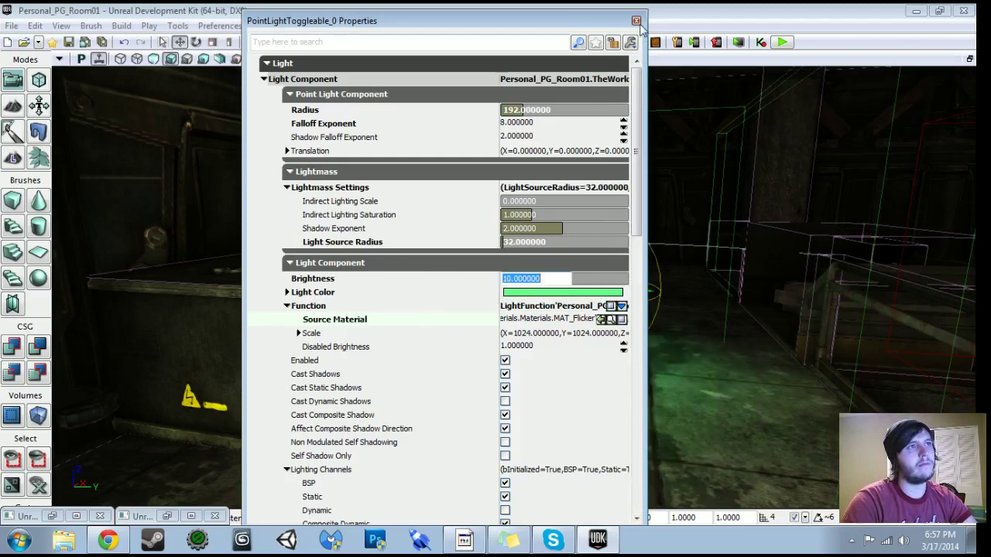
click(637, 20)
key(s)
right_drag(619, 171, 642, 159)
right_drag(341, 271, 378, 274)
key(g)
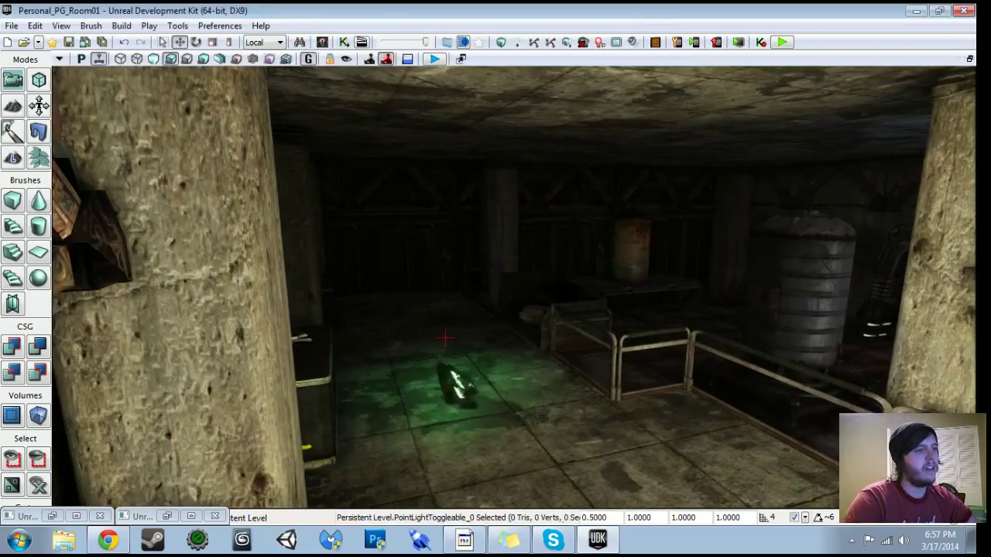
key(g)
Play-test the level from the floor near the gun, walk over to pick up the physics gun, and end the preview.
right_drag(658, 256, 682, 325)
right_drag(666, 380, 689, 424)
click(689, 424)
right_click(692, 429)
click(720, 396)
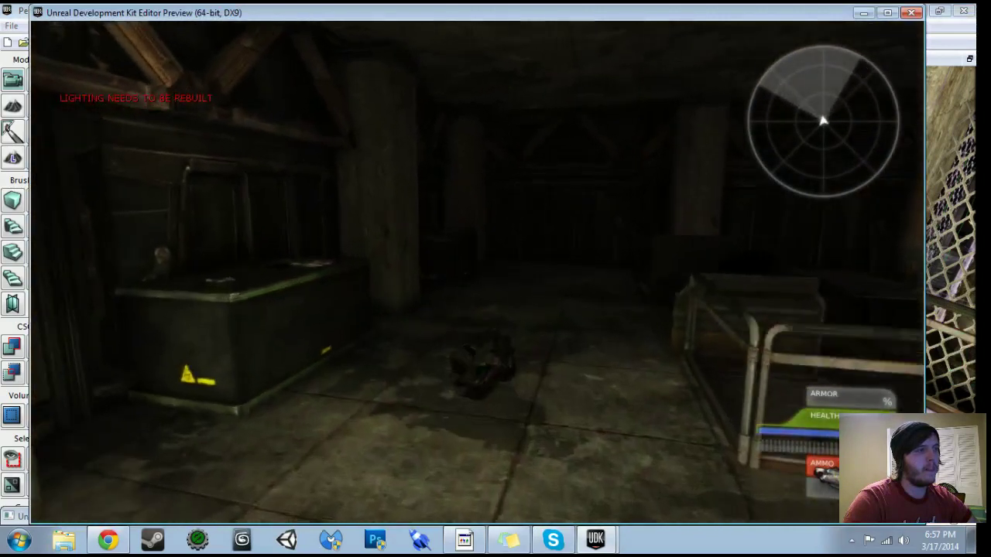
key(w)
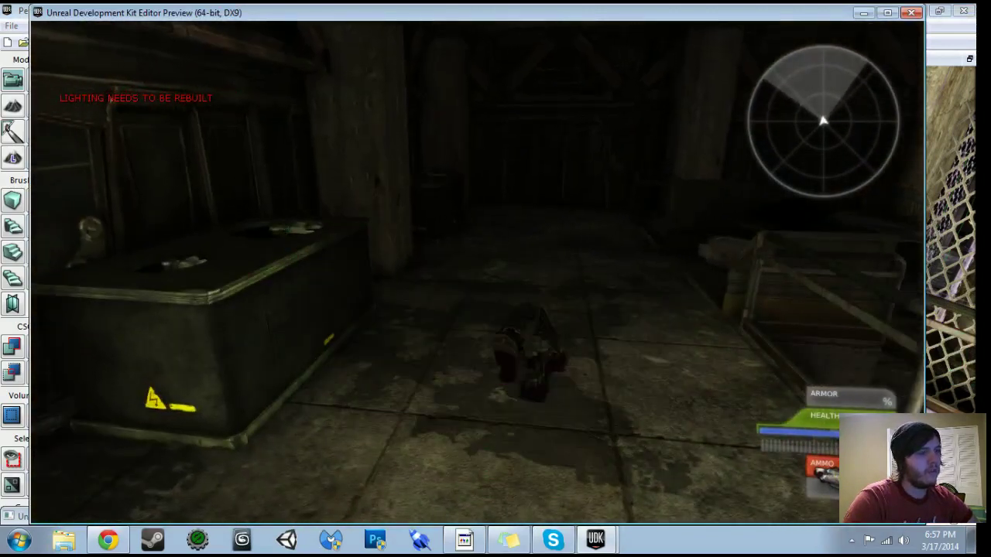
key(w)
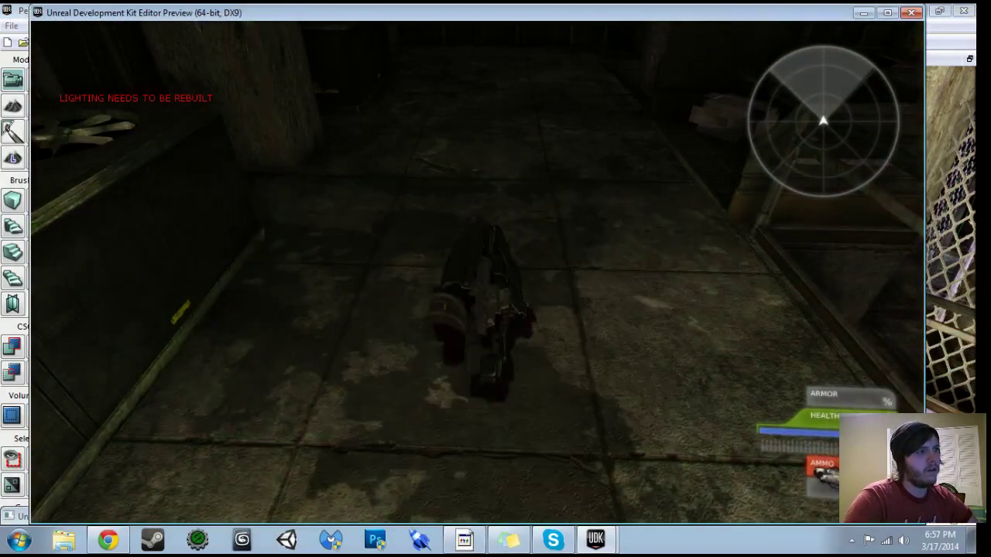
key(w)
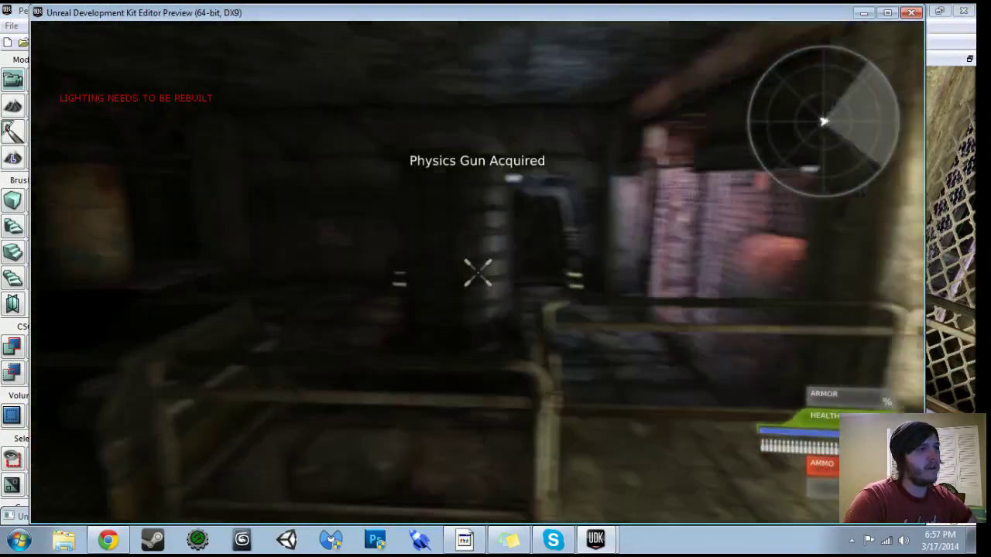
key(s)
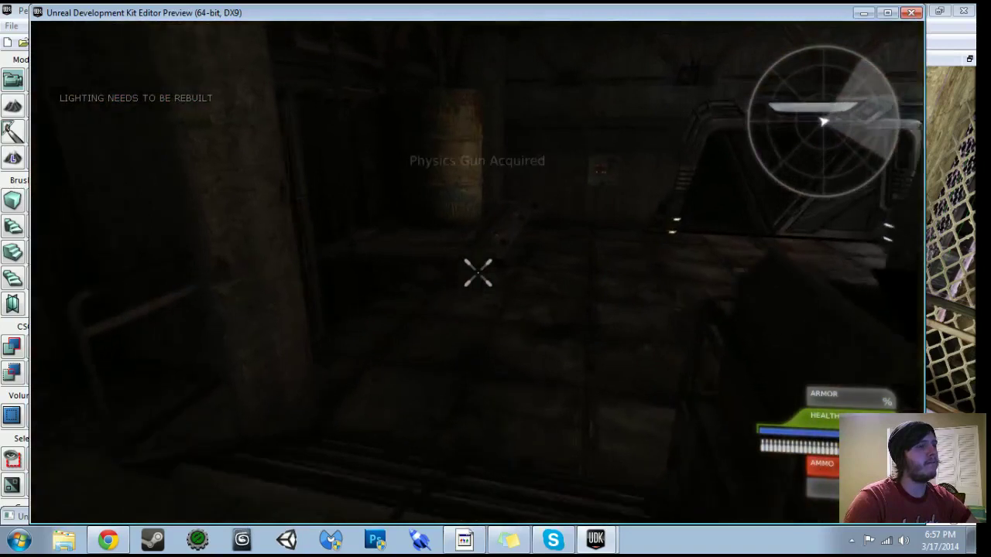
key(Escape)
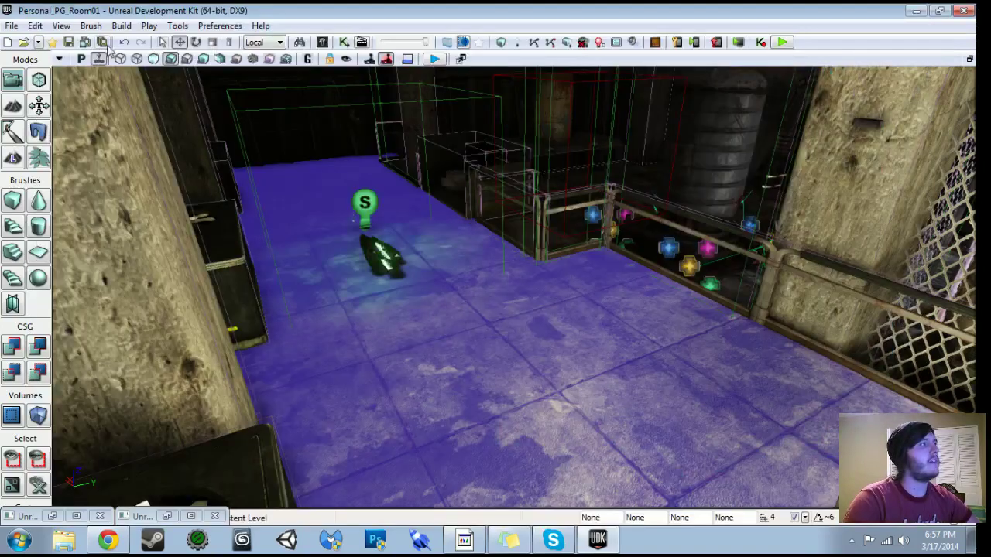
Rebuild the level with its lighting, close the Swarm Agent and Map Check windows, and save the map.
click(566, 43)
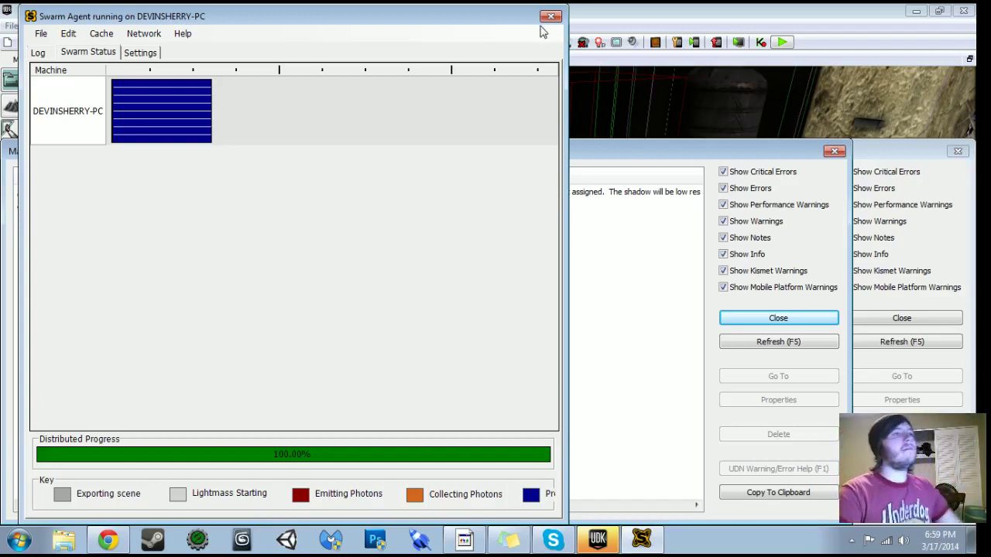
click(551, 16)
click(852, 319)
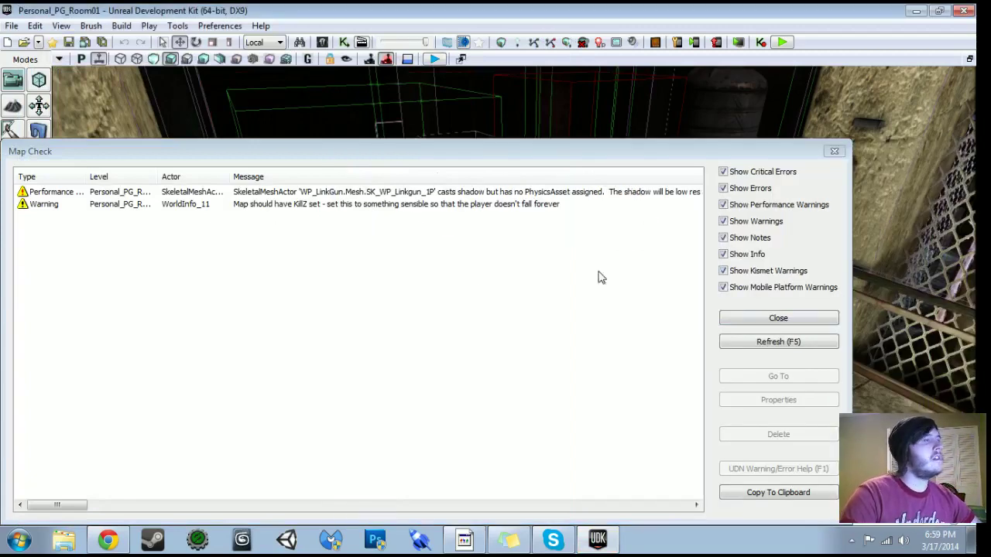
click(774, 319)
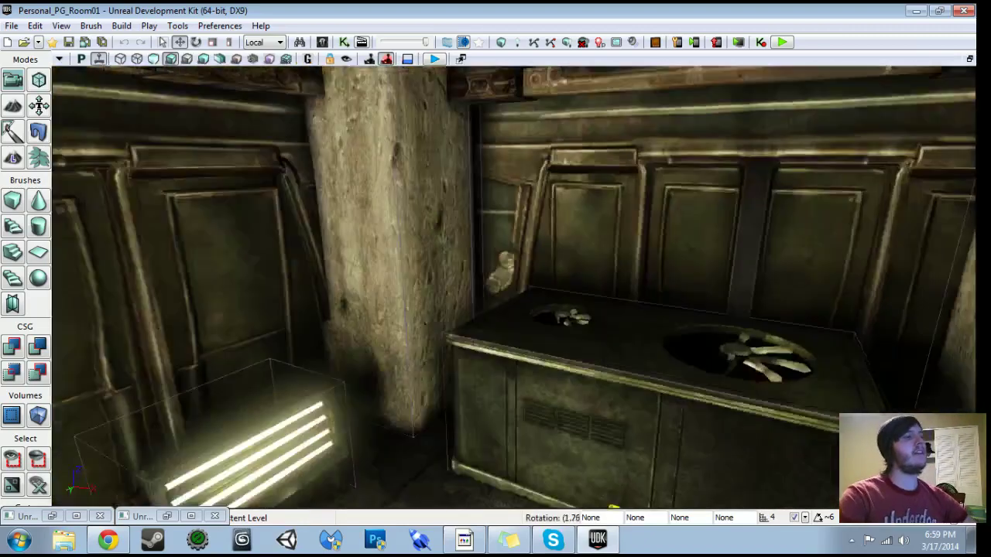
drag(514, 288, 499, 363)
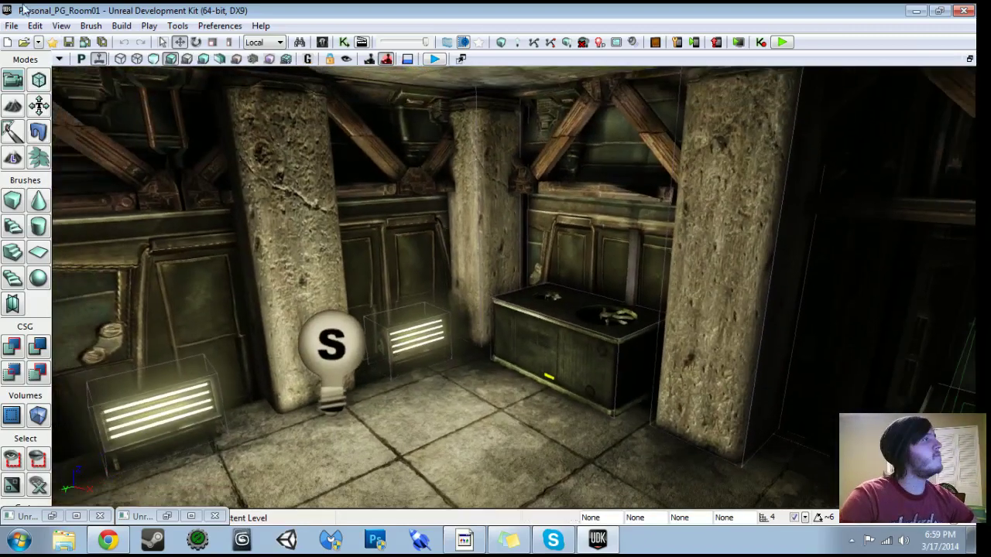
click(69, 45)
Inspect the room's rebuilt lighting with and without game view, ending at the dark area near the fence.
drag(575, 275, 341, 380)
drag(496, 294, 356, 426)
key(g)
key(g)
key(g)
drag(495, 295, 604, 286)
key(g)
right_drag(514, 287, 438, 314)
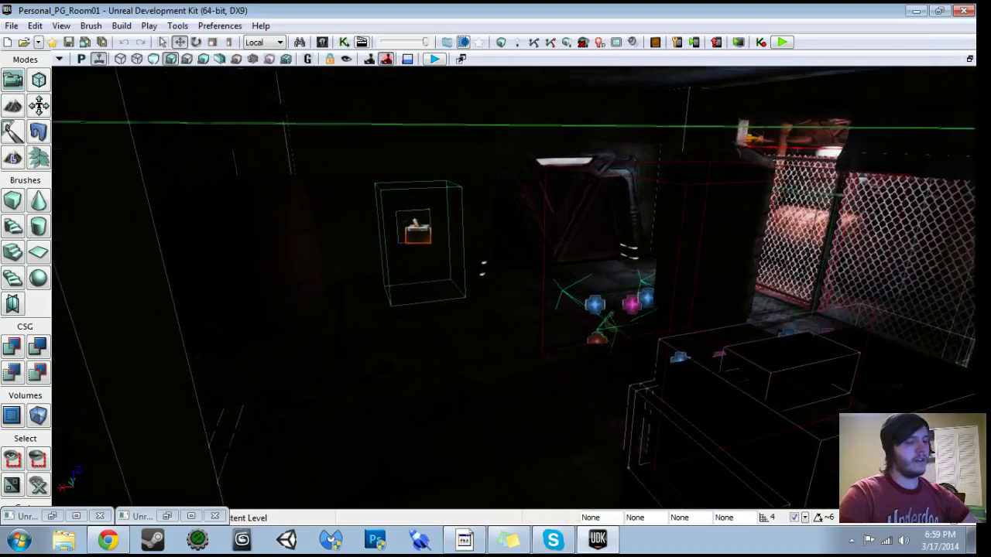
Add a point light on the floor of the dark area near the storage tank and raise it above the ground.
key(l)
click(508, 367)
drag(509, 331, 511, 169)
right_drag(608, 325, 609, 261)
Set the new point light's brightness to 0.2 and its light color to a pale cyan.
key(F4)
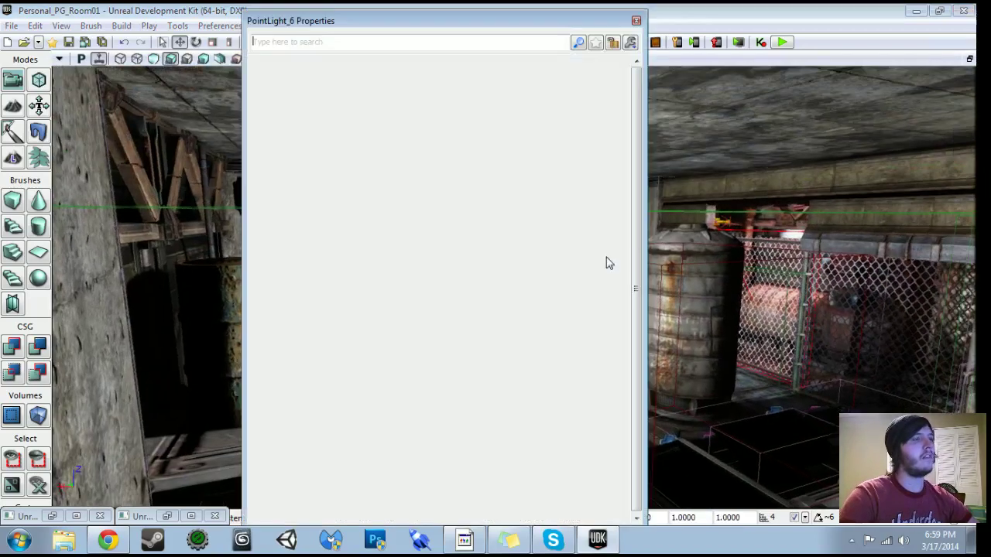
click(533, 280)
text(0.2)
key(Return)
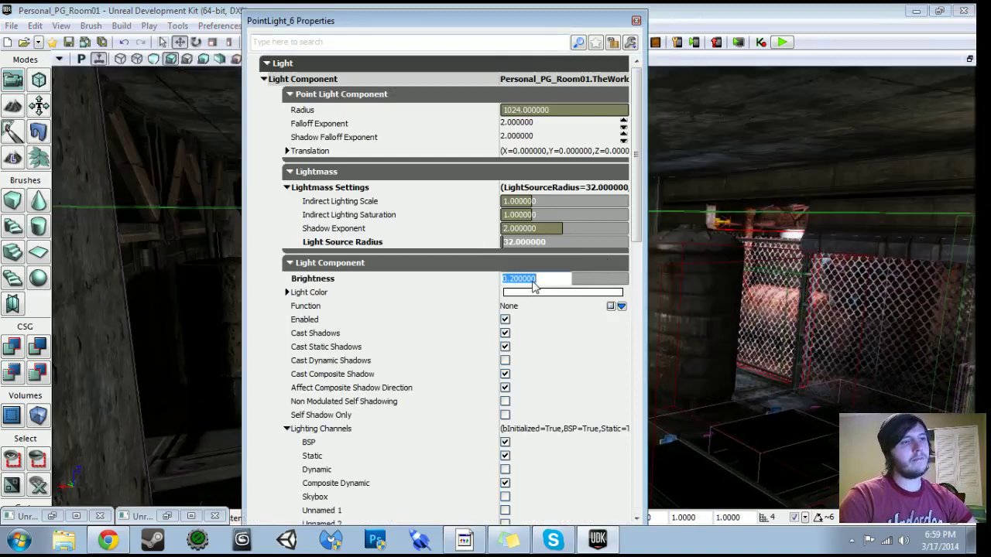
click(541, 294)
drag(655, 252, 646, 249)
click(669, 468)
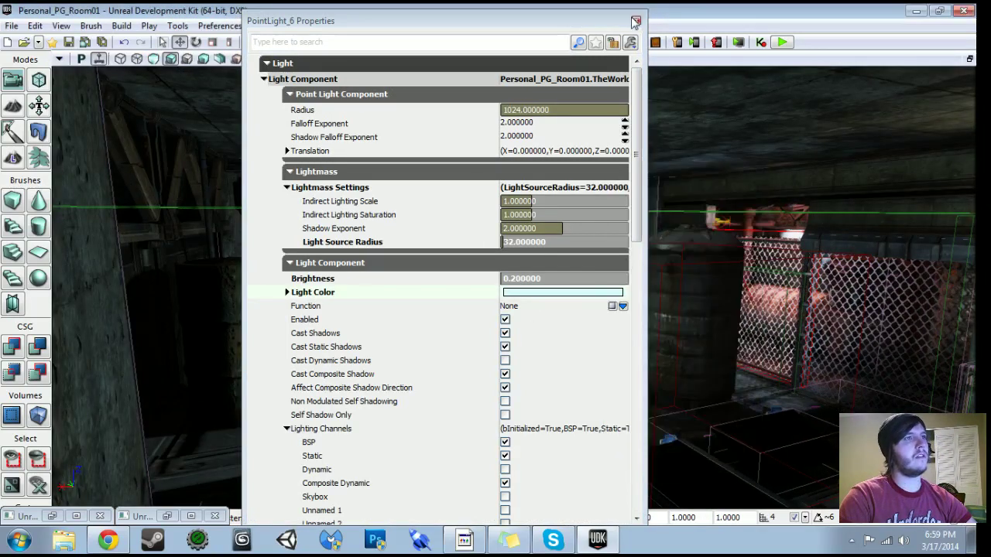
click(636, 22)
Set the new point light's radius to 512 and its light color to pale yellow (R 1.00, G 1.00, B 0.85).
key(F4)
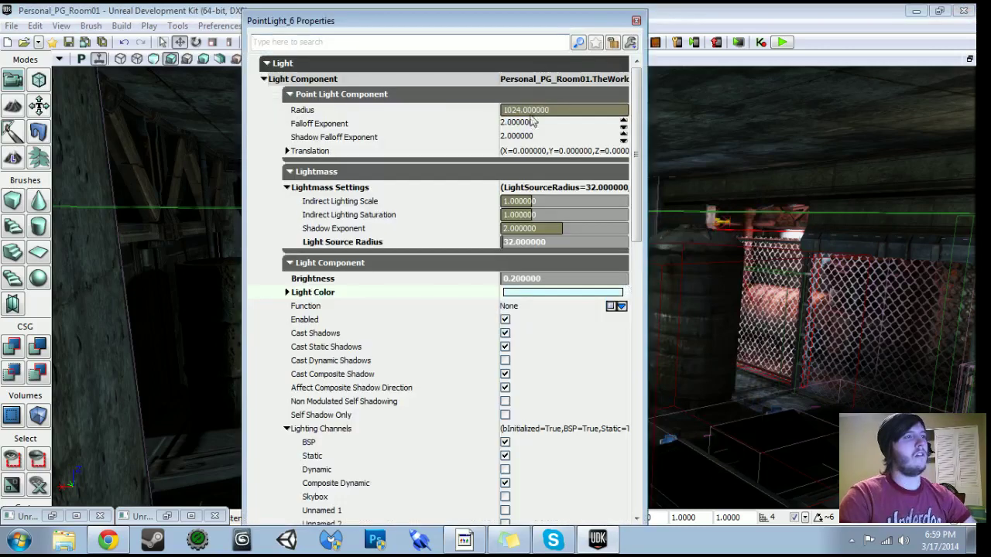
click(533, 109)
text(512)
key(Return)
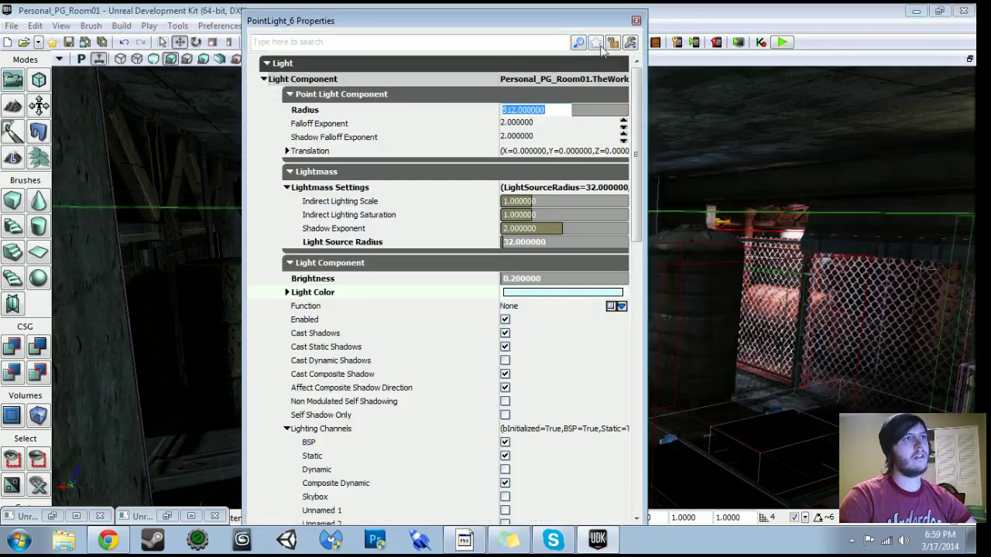
click(562, 292)
drag(645, 252, 670, 260)
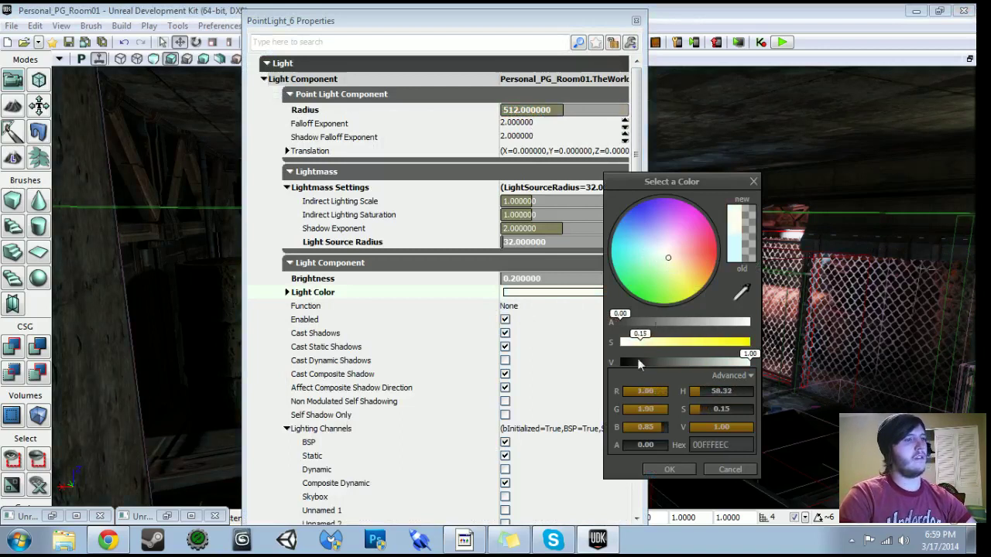
click(664, 470)
click(635, 20)
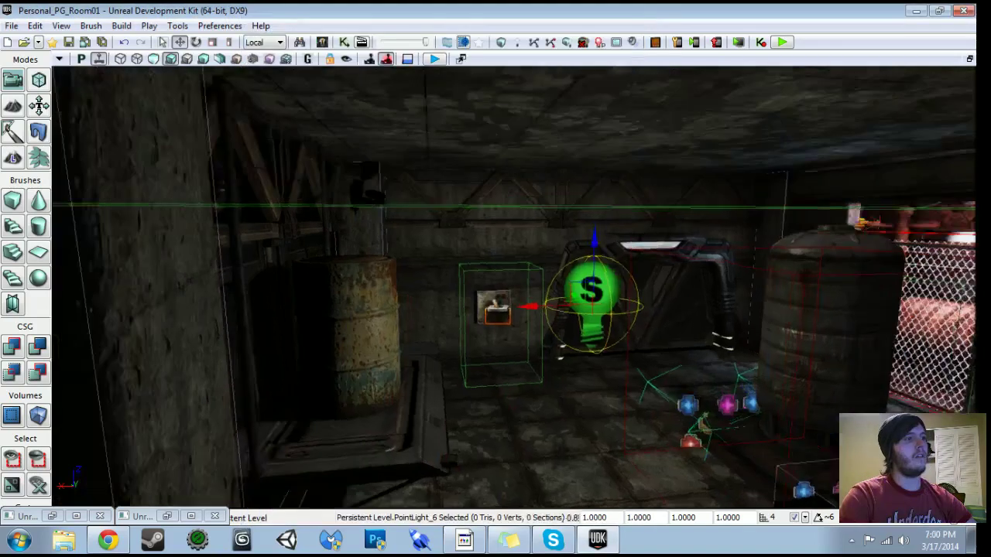
Shift the new point light along the Y axis towards the middle of the dark area and set its radius to 768.
drag(542, 255, 457, 298)
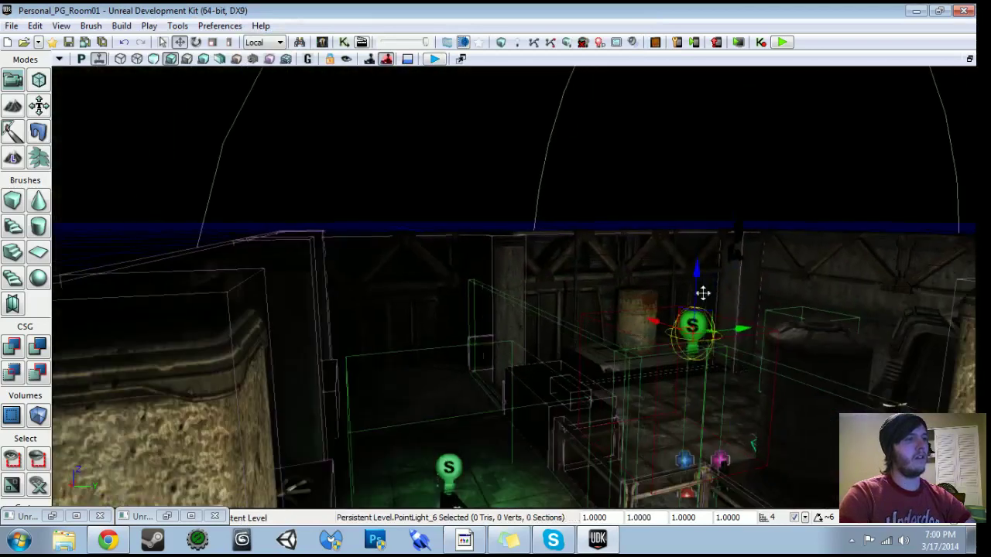
drag(741, 329, 683, 335)
double_click(633, 331)
click(544, 109)
text(76)
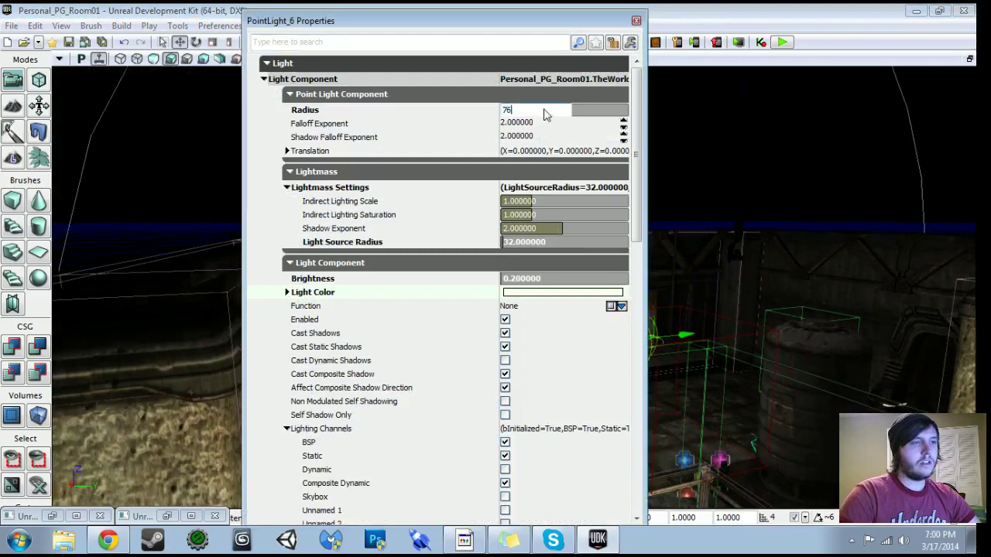
text(8)
key(Return)
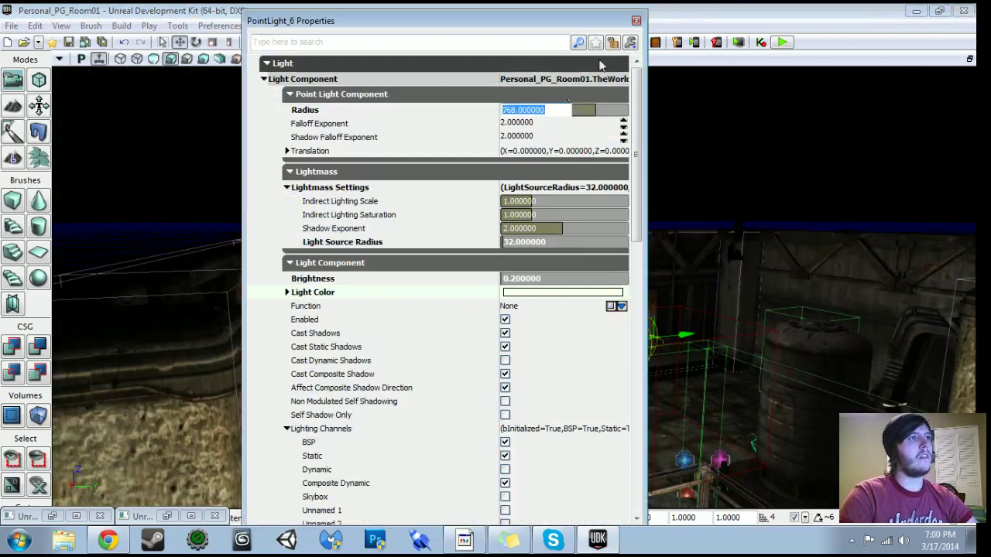
Set the point light's falloff exponent to 4 and close its properties.
click(545, 127)
text(4)
key(Return)
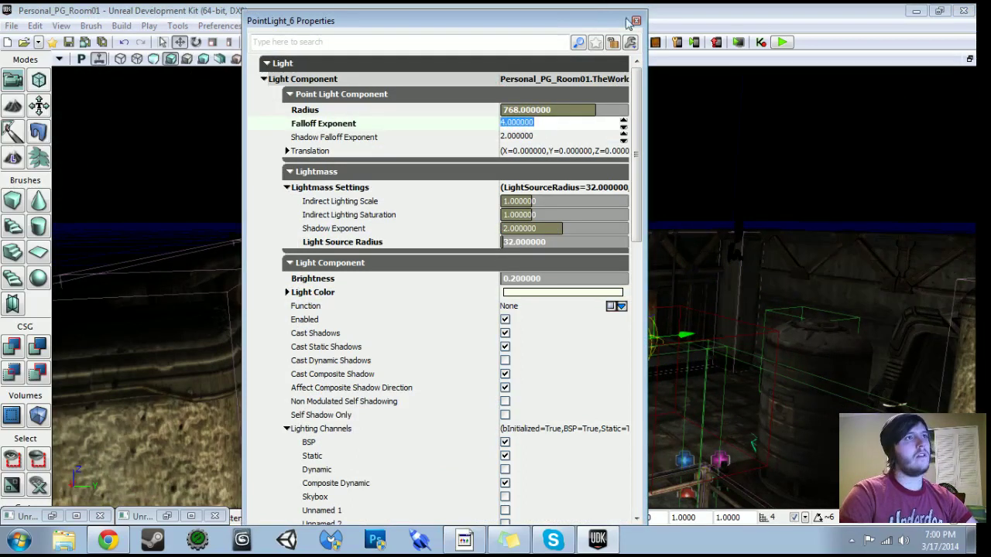
click(636, 21)
right_drag(697, 217, 383, 288)
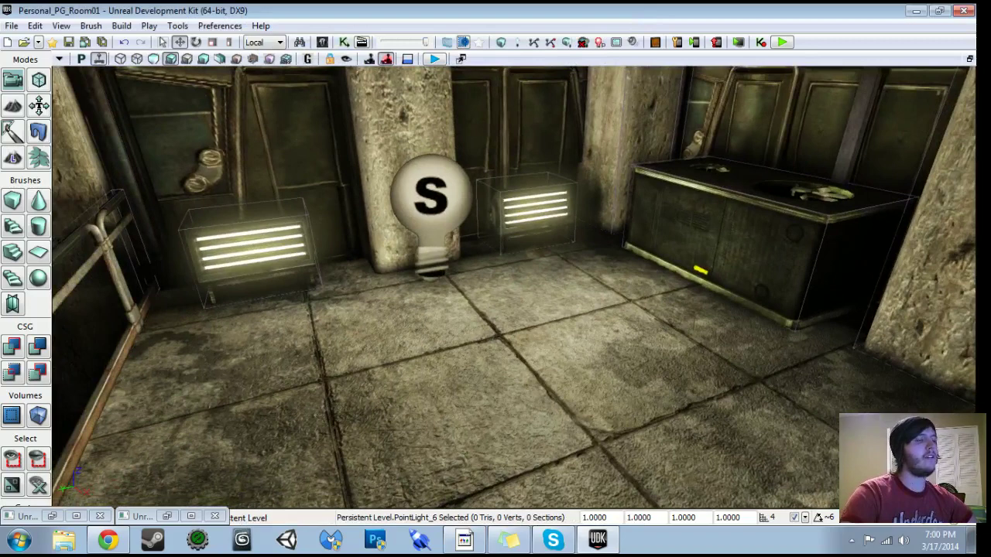
drag(675, 177, 674, 193)
click(450, 348)
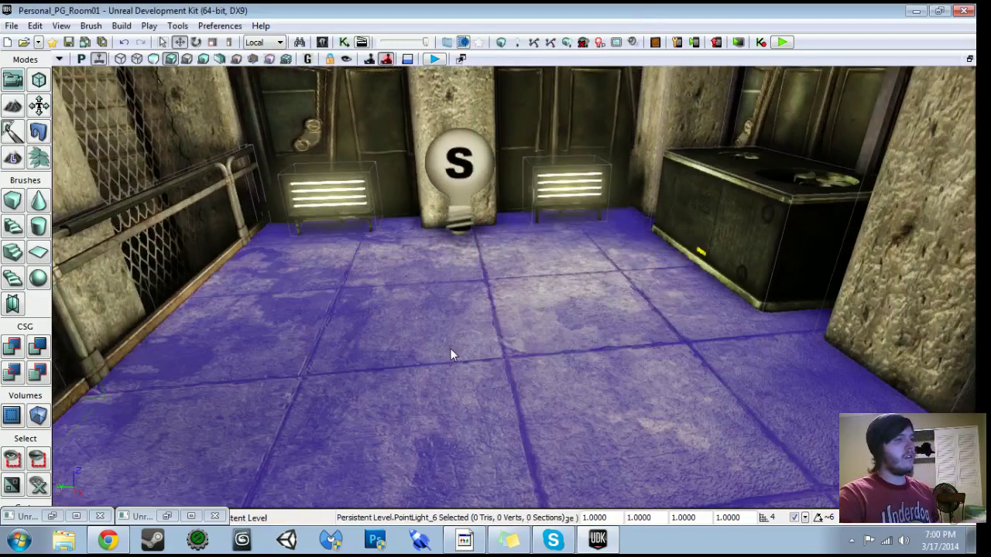
right_click(452, 355)
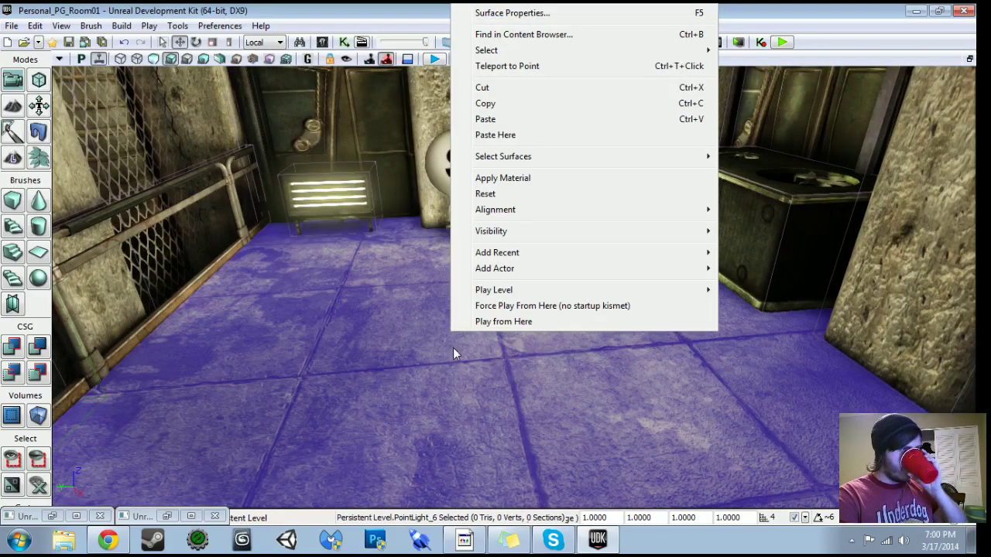
mouse_move(516, 277)
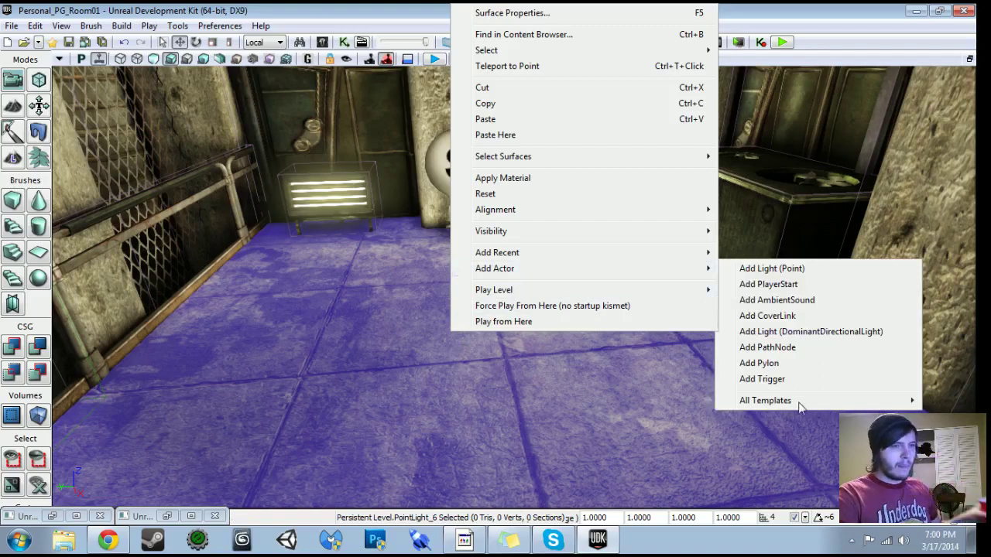
click(502, 359)
right_click(501, 359)
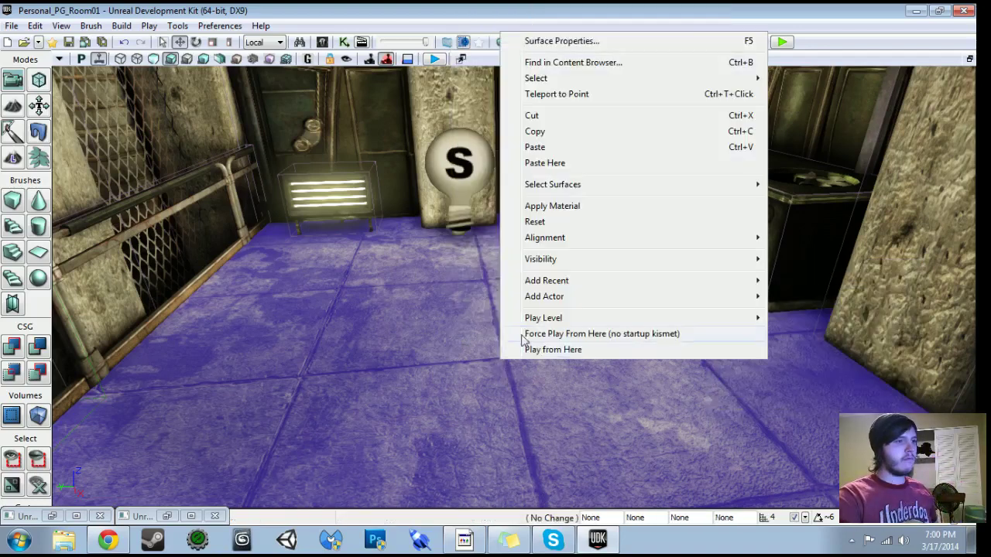
mouse_move(545, 302)
mouse_move(822, 431)
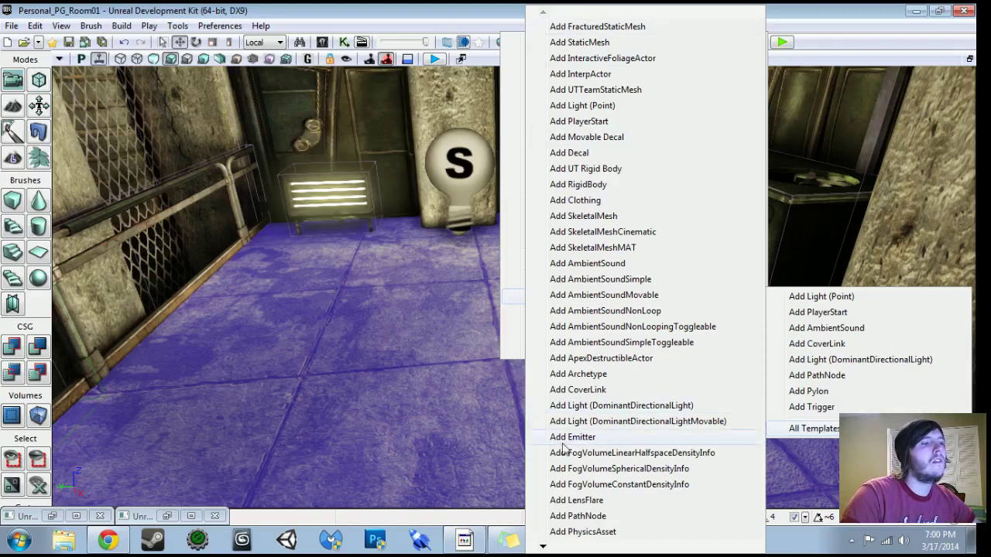
mouse_move(566, 549)
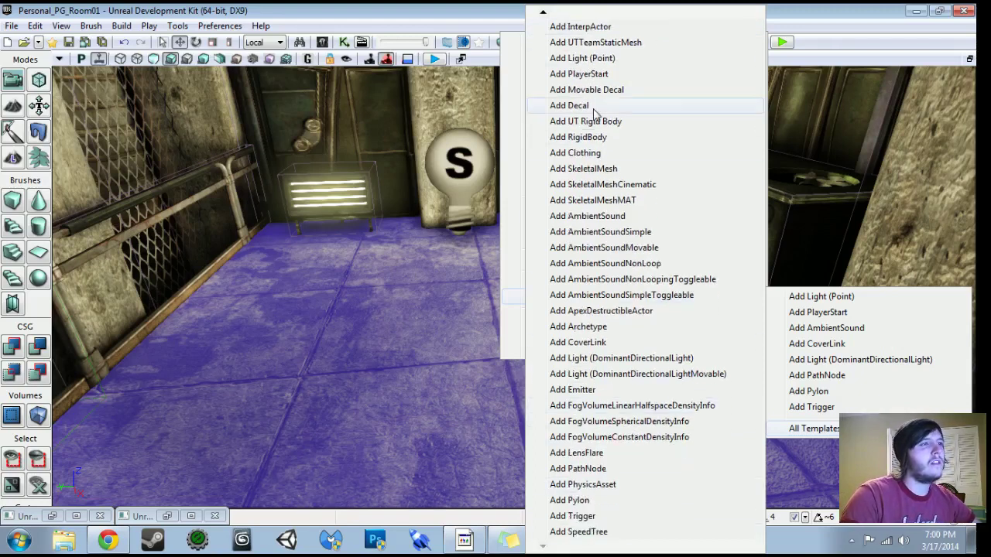
mouse_move(515, 78)
click(332, 173)
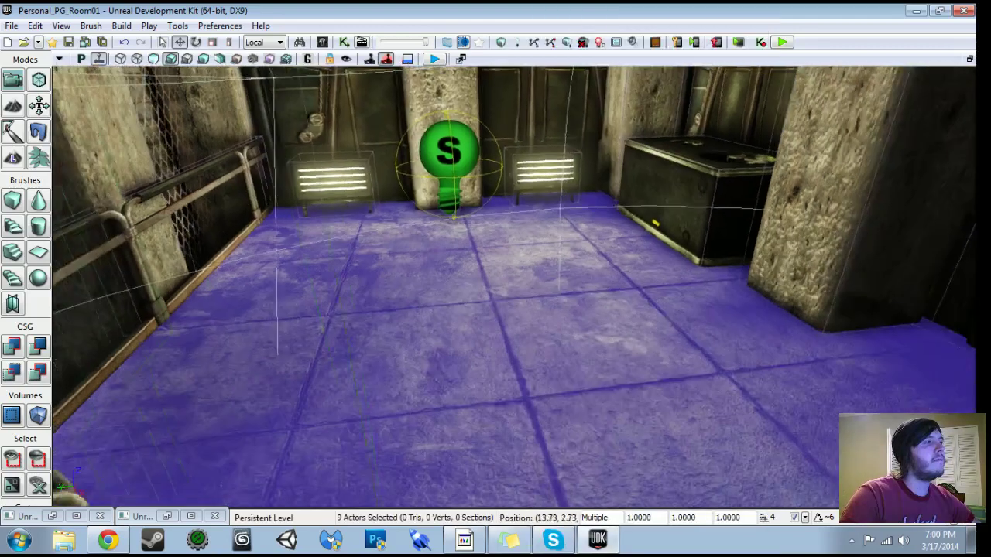
Search the actor classes for "camera", choose CameraActor and add one on the floor in front of the two glowing wall units.
click(321, 43)
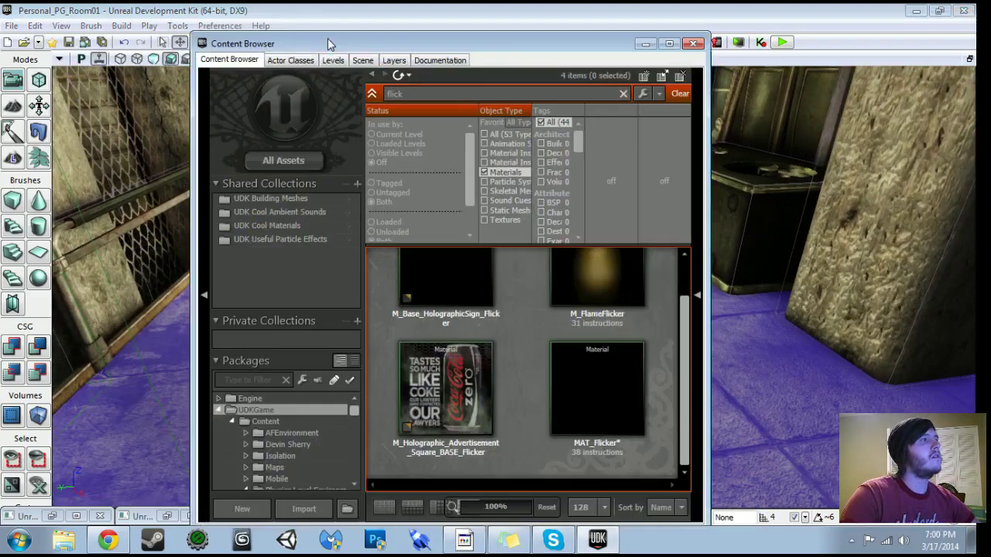
click(302, 61)
click(341, 96)
text(camera)
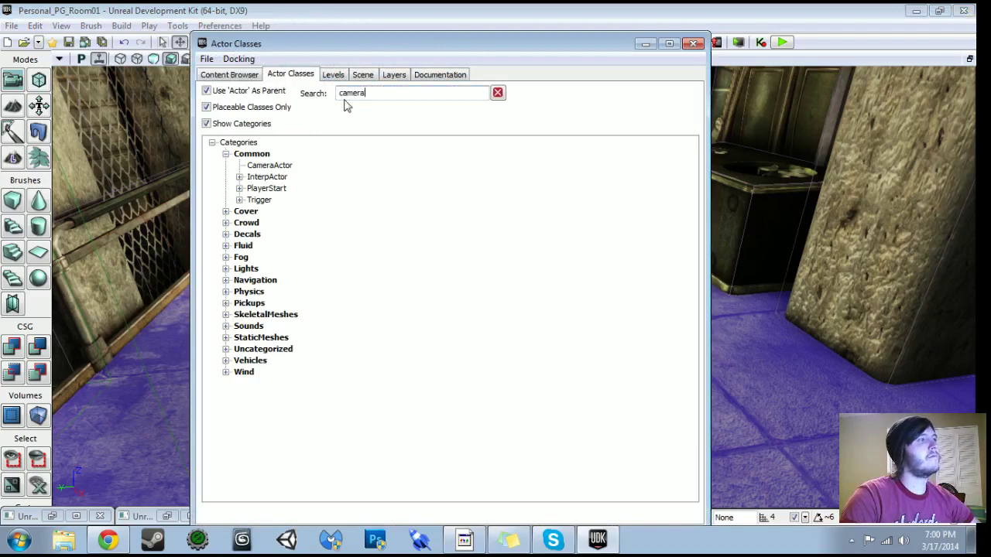
click(270, 165)
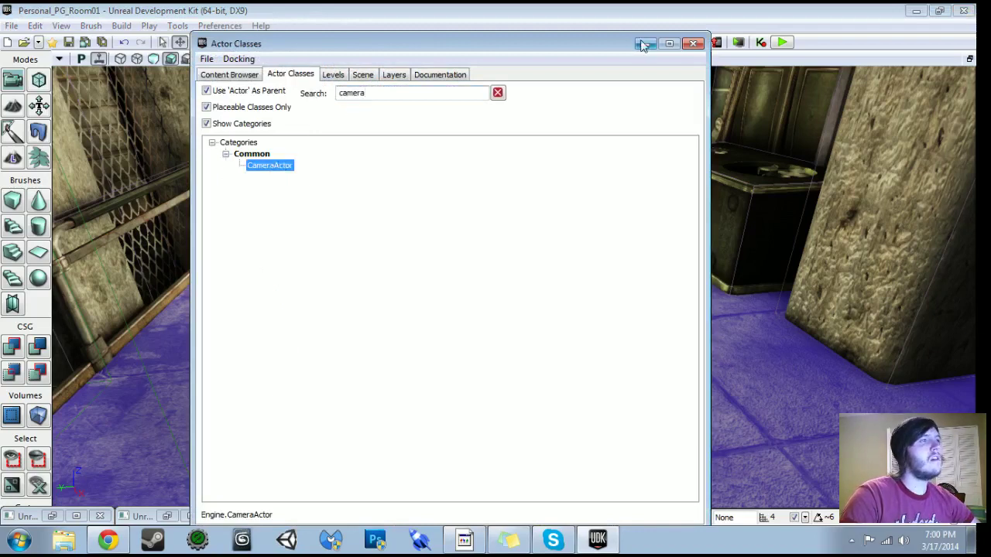
click(693, 42)
right_click(538, 346)
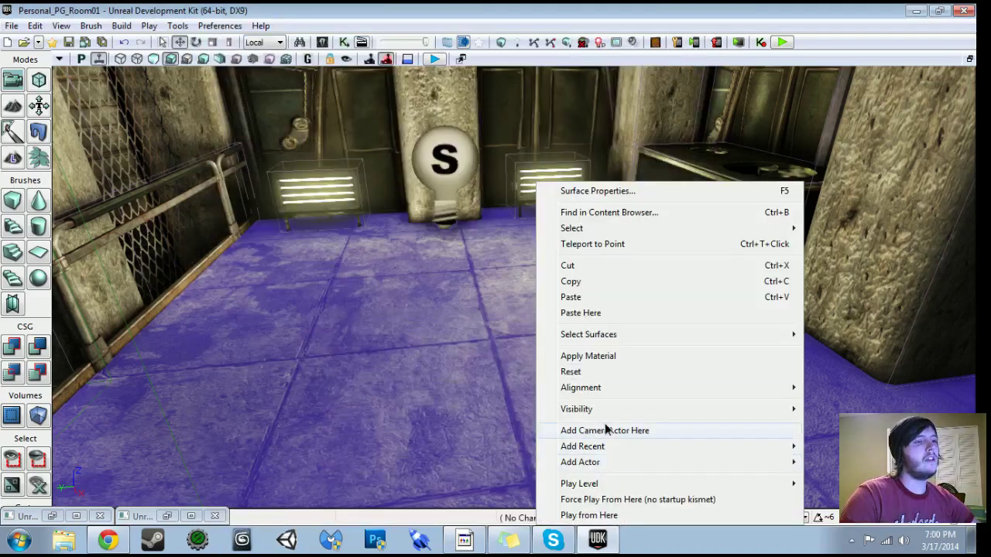
click(609, 426)
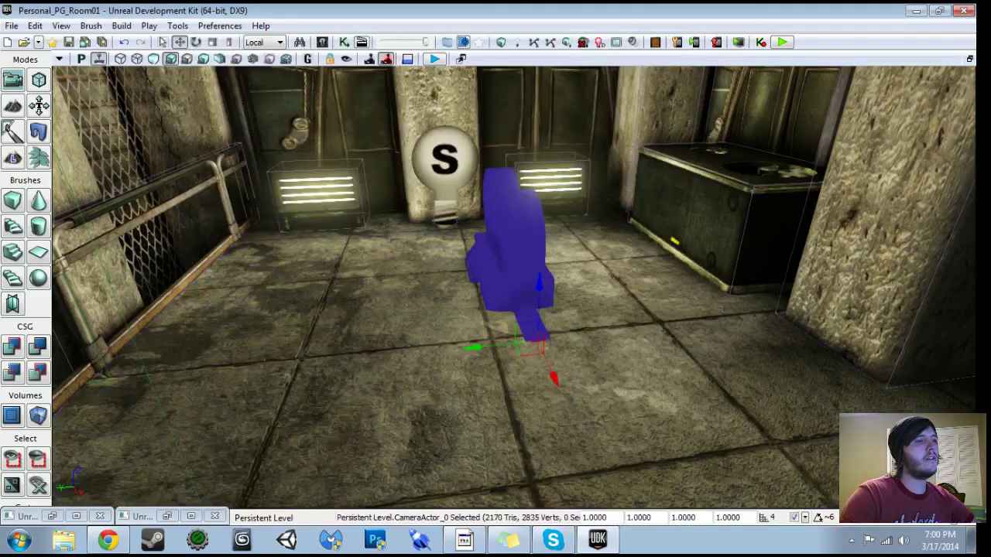
Lock the viewport to the camera actor, aim it straight down at the floor, unlock it and nudge the camera along its own X axis.
click(346, 60)
right_drag(591, 367, 591, 143)
right_drag(591, 286, 610, 263)
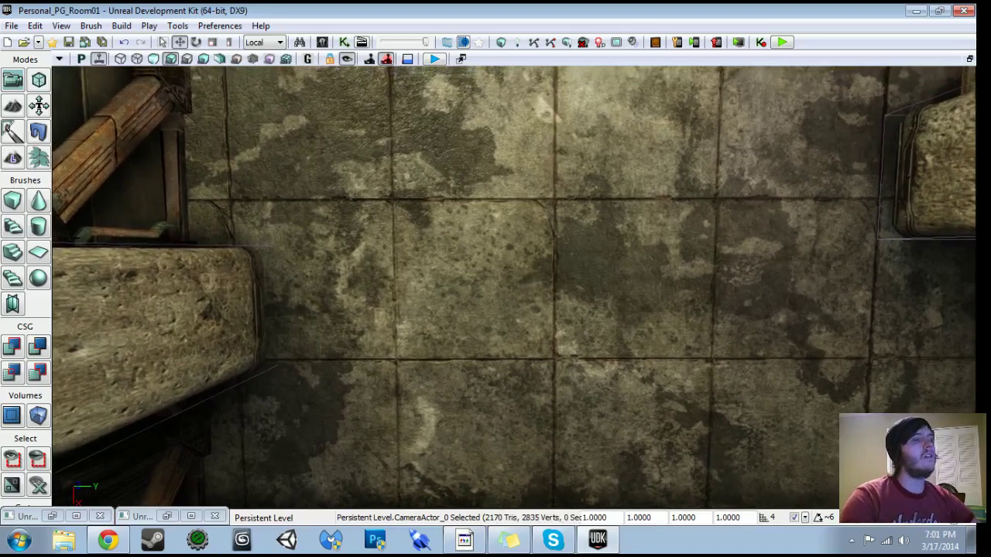
click(346, 60)
right_drag(465, 264, 267, 243)
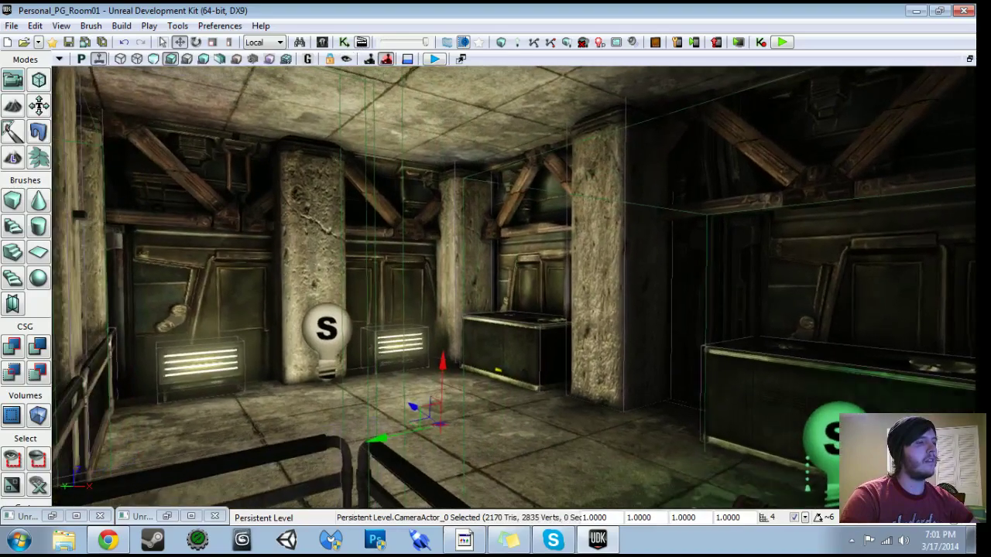
drag(443, 356, 443, 348)
right_drag(444, 349, 411, 348)
drag(443, 355, 443, 354)
Open Kismet and bring the physics gun pickup sequence into view.
click(344, 41)
scroll(346, 231, down, 5)
drag(325, 246, 440, 254)
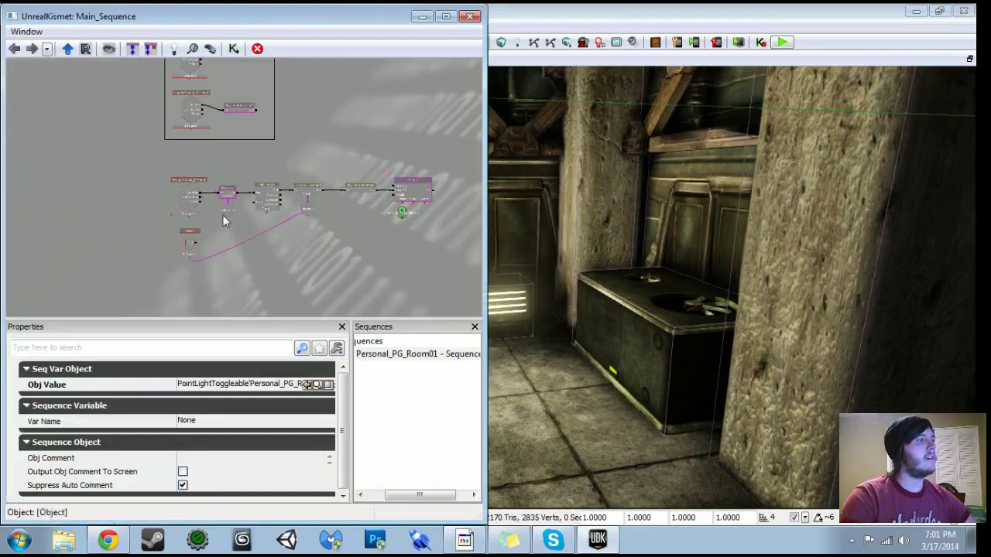
click(134, 161)
ctrl+alt+drag(131, 157, 452, 266)
scroll(376, 243, up, 4)
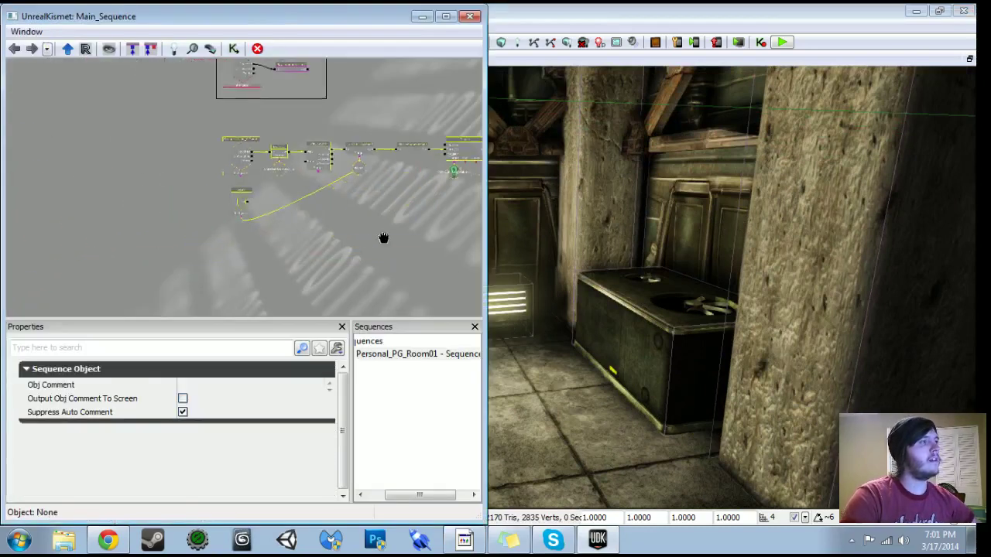
key(c)
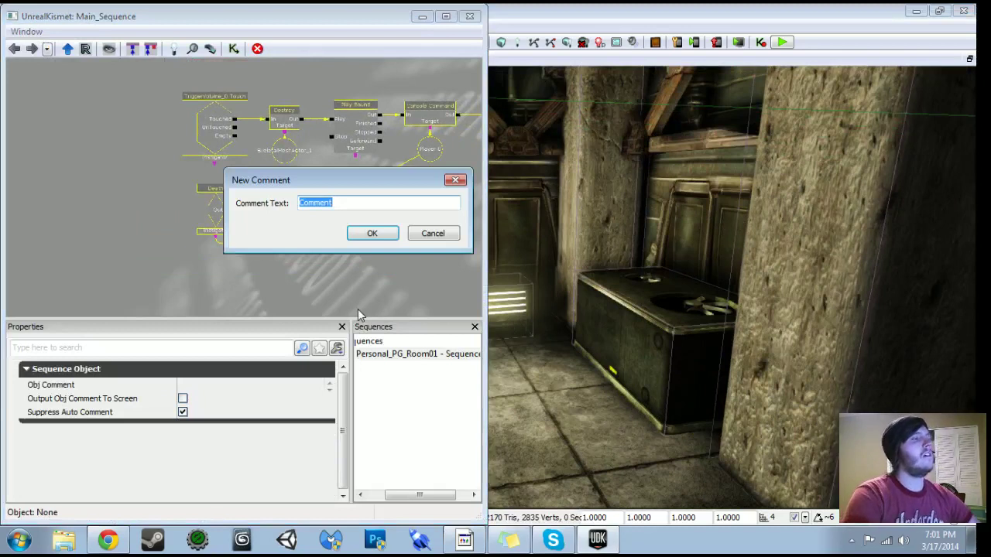
click(423, 235)
Duplicate the PhysicsGun Console Command node together with its Player variable.
drag(439, 287, 311, 329)
scroll(253, 289, up, 2)
click(295, 158)
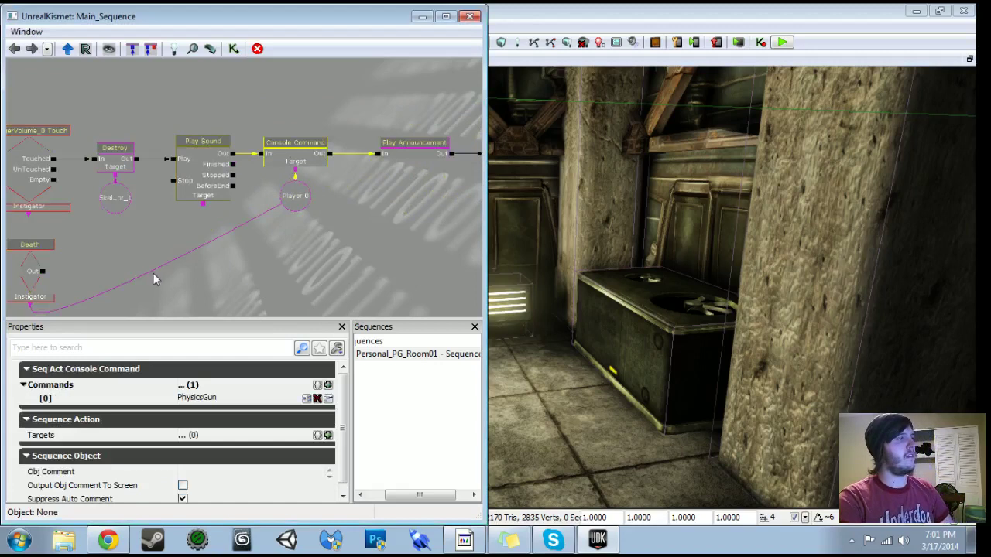
click(34, 299)
ctrl+alt+drag(268, 119, 303, 249)
key(ctrl+c)
key(ctrl+v)
Break the Death event's Instigator link and place the duplicated Console Command and Player variable beside the Death event.
alt+click(328, 232)
alt+click(77, 245)
click(77, 213)
click(218, 186)
ctrl+alt+drag(218, 184, 309, 270)
ctrl+drag(301, 235, 165, 215)
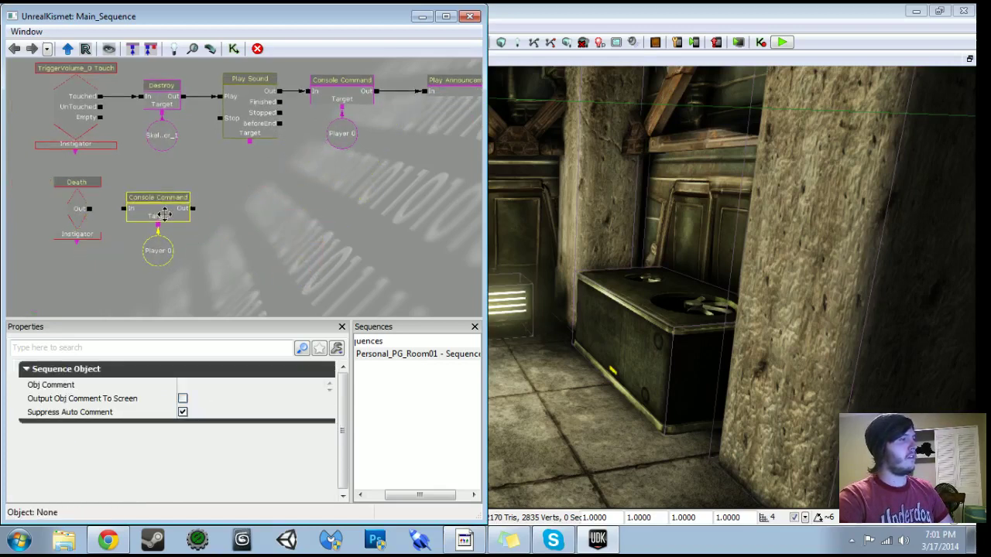
Connect Death's Out to the duplicated Console Command's In and its Instigator to the Player variable, tidying the two nodes.
drag(90, 209, 124, 209)
drag(77, 243, 119, 271)
click(156, 259)
click(136, 209)
ctrl+drag(135, 204, 138, 198)
scroll(138, 197, down, 2)
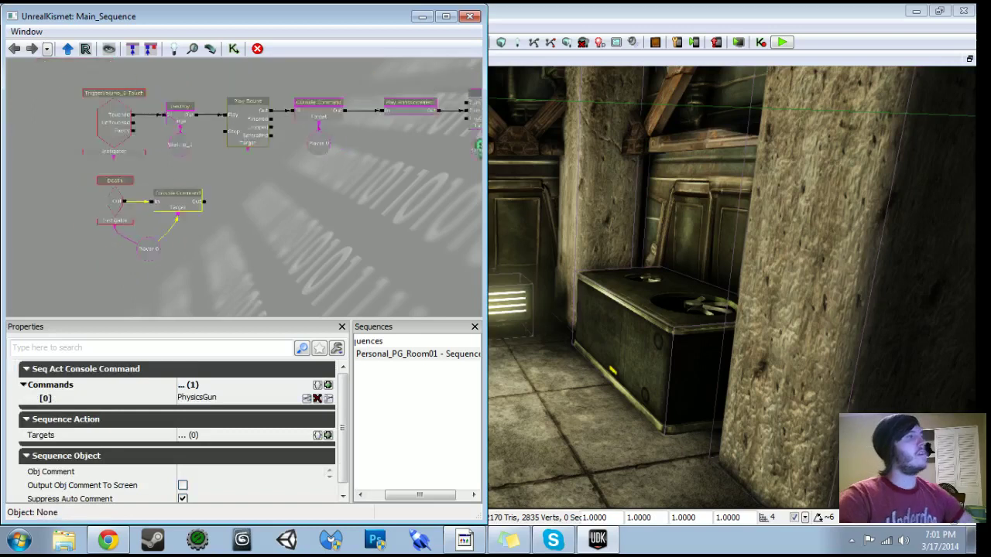
Wrap the trigger touch and death node chains in a comment box titled "Physics Gun Pick Up".
scroll(138, 195, down, 3)
drag(128, 127, 427, 268)
key(c)
text(Physcs)
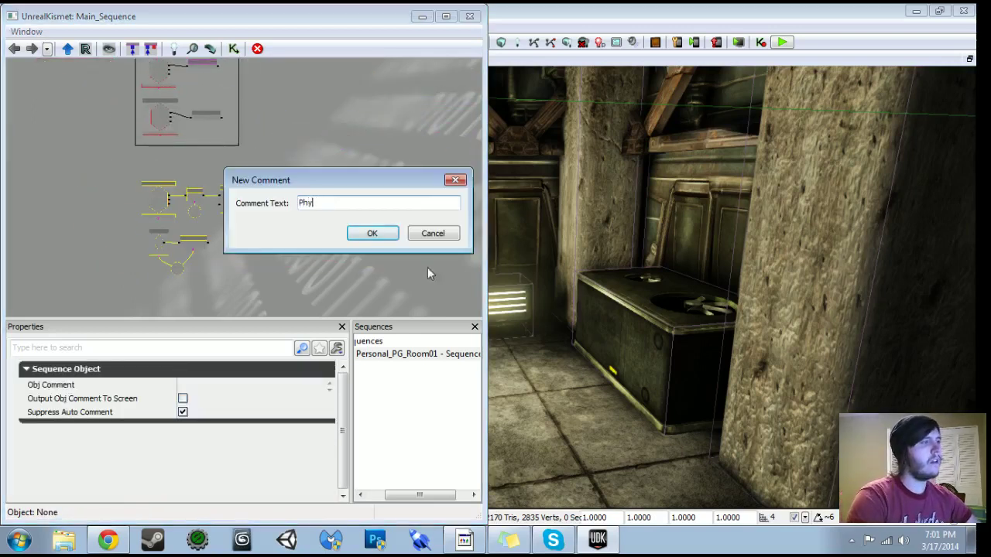
key(BackSpace)
key(BackSpace)
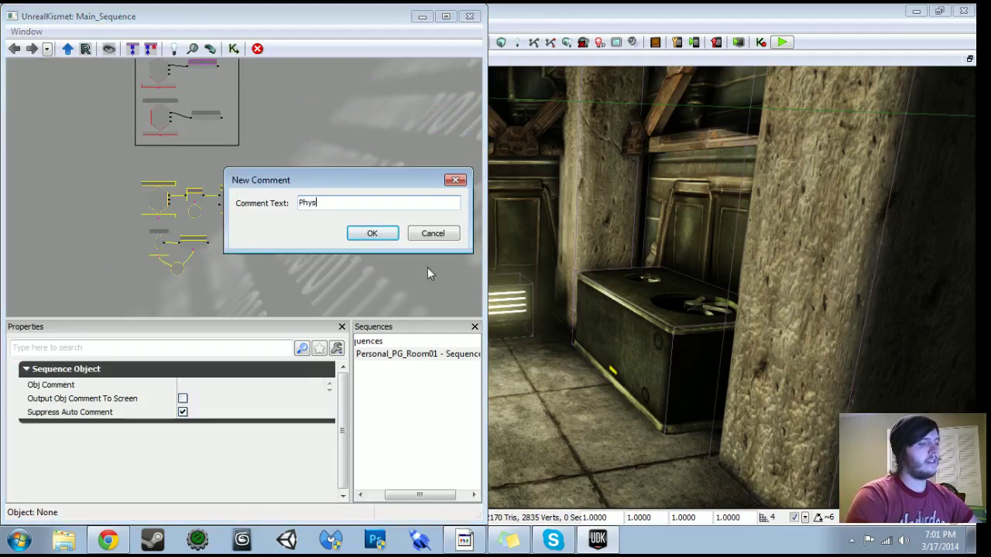
text(ics ZG)
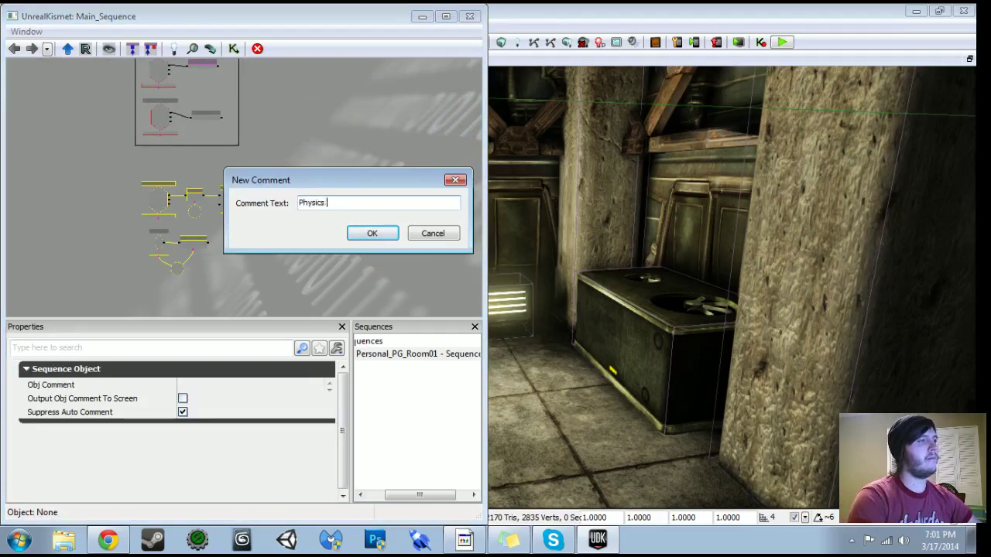
key(BackSpace)
key(BackSpace)
key(BackSpace)
text(HG)
key(BackSpace)
key(BackSpace)
text(Gun Pick Up)
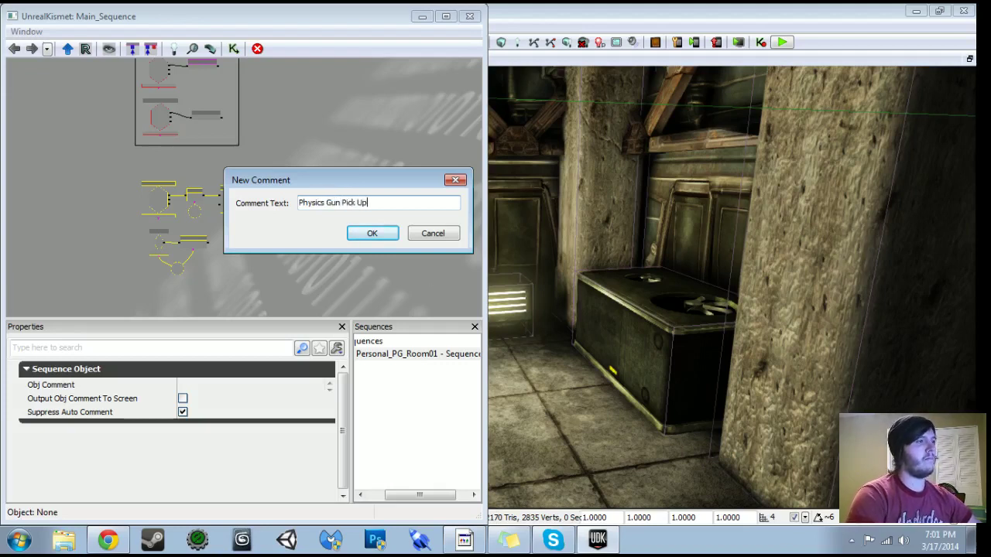
key(Return)
Add a Level Loaded event in the empty area above the Reveals Exit comment box.
scroll(301, 147, down, 2)
drag(303, 158, 361, 177)
scroll(366, 219, up, 1)
scroll(361, 177, up, 1)
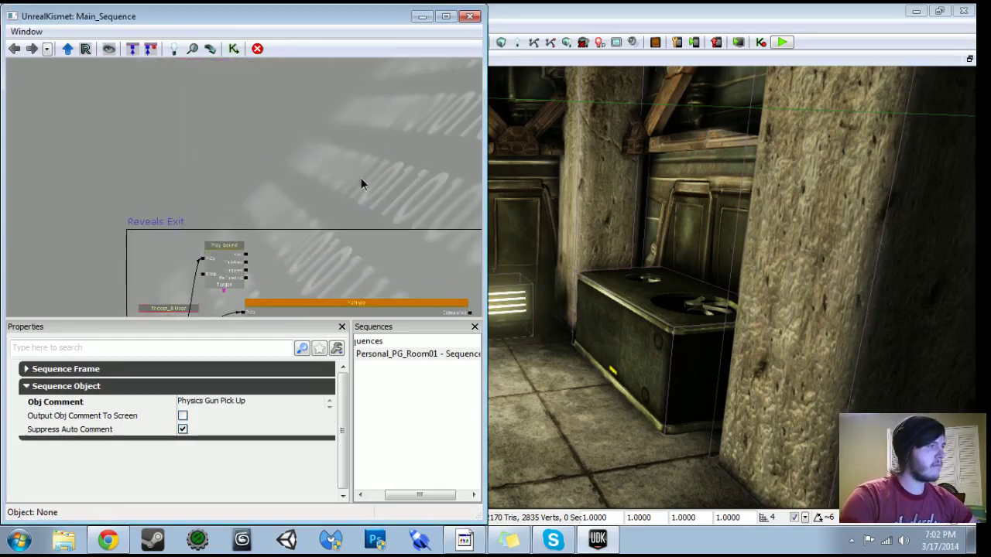
right_click(134, 78)
mouse_move(196, 149)
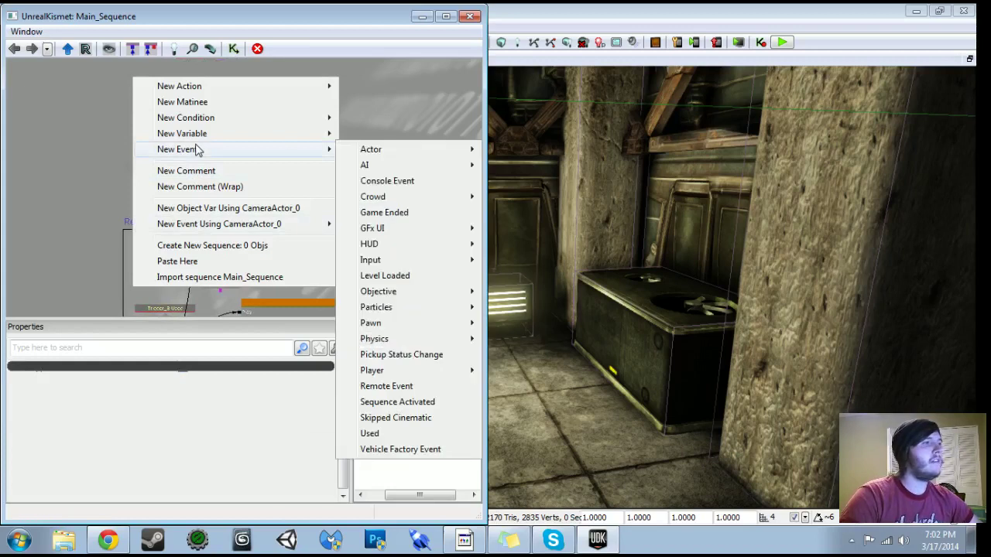
click(399, 276)
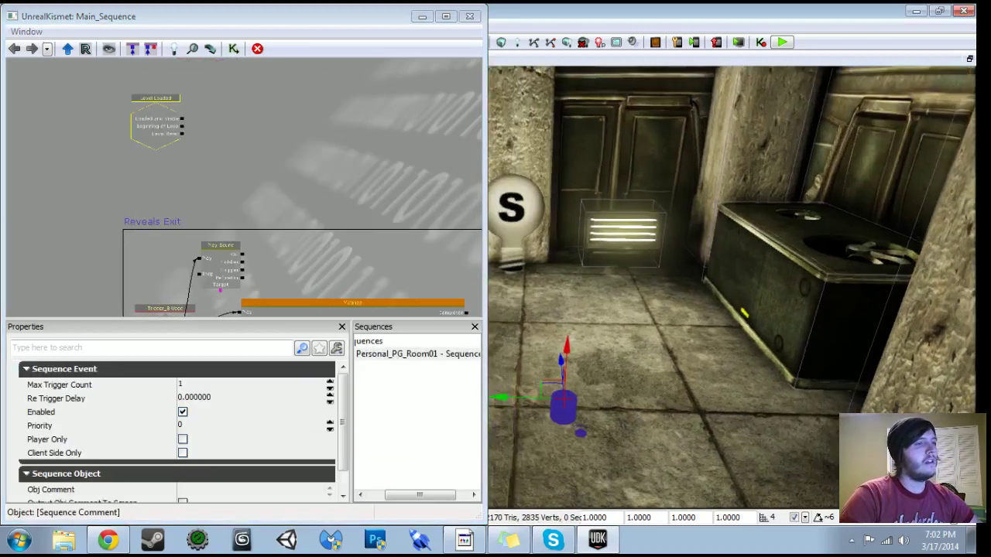
Add a Matinee beside the Level Loaded event and connect Loaded and Visible to its Play input.
scroll(248, 225, up, 3)
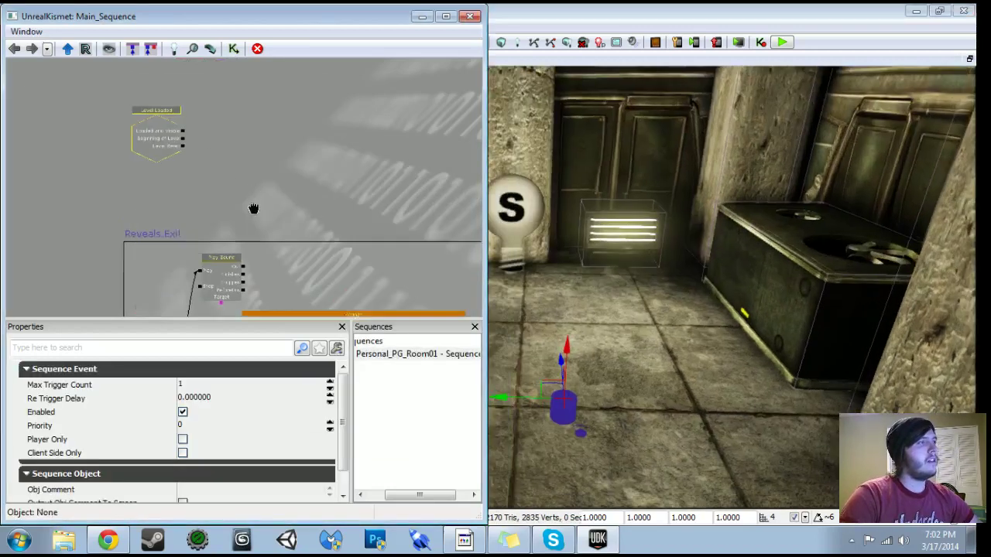
click(239, 152)
drag(147, 162, 235, 161)
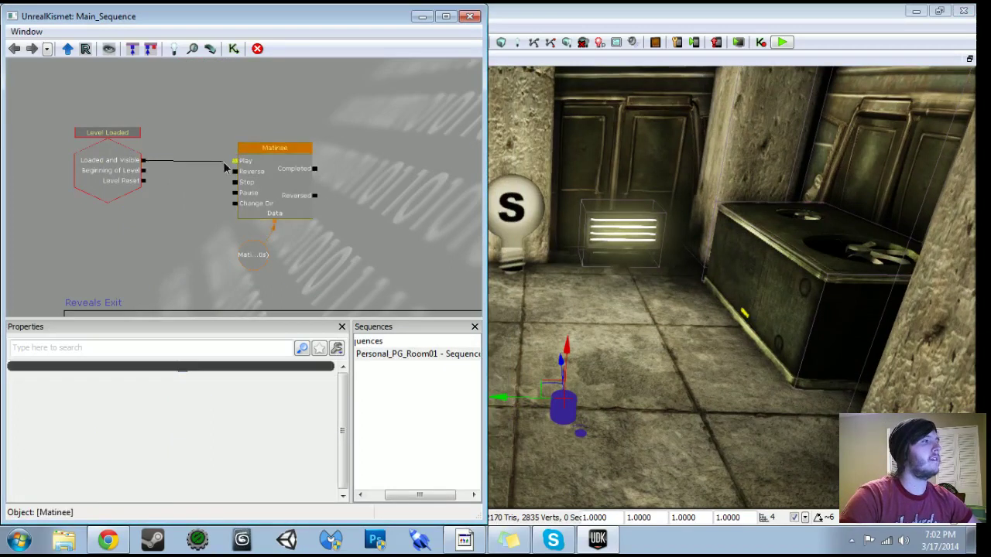
click(115, 185)
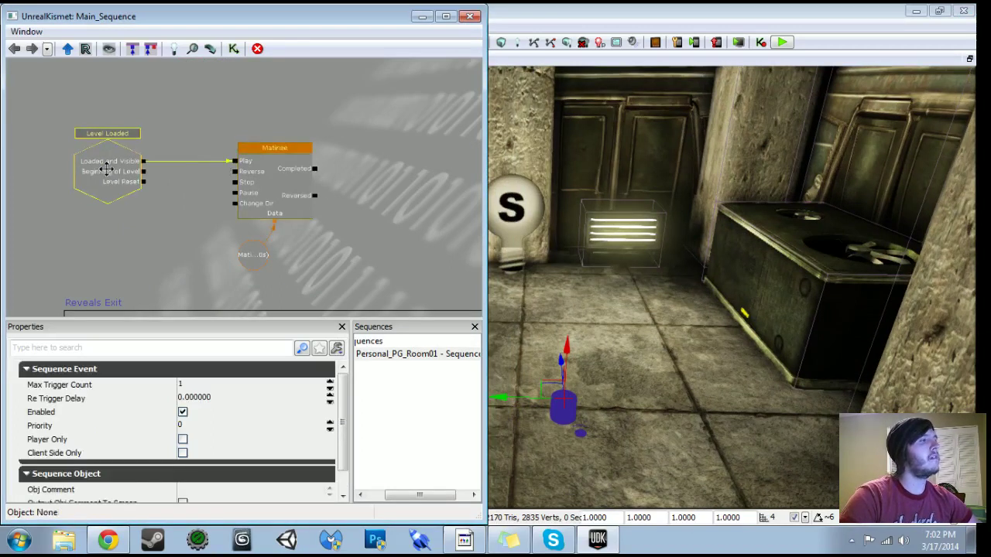
Open the new Matinee and add a camera group named Opening_Cinematic_Camera.
double_click(275, 165)
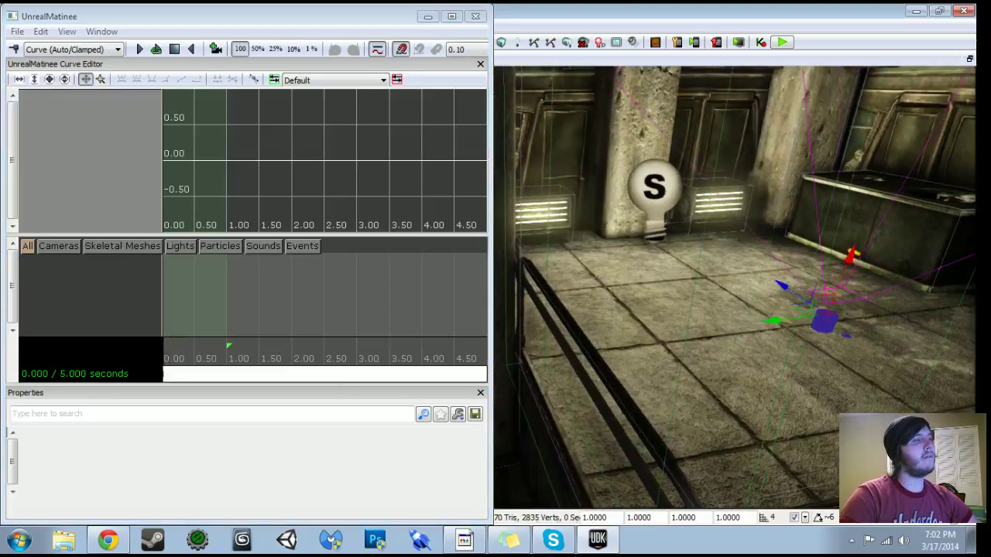
right_click(61, 288)
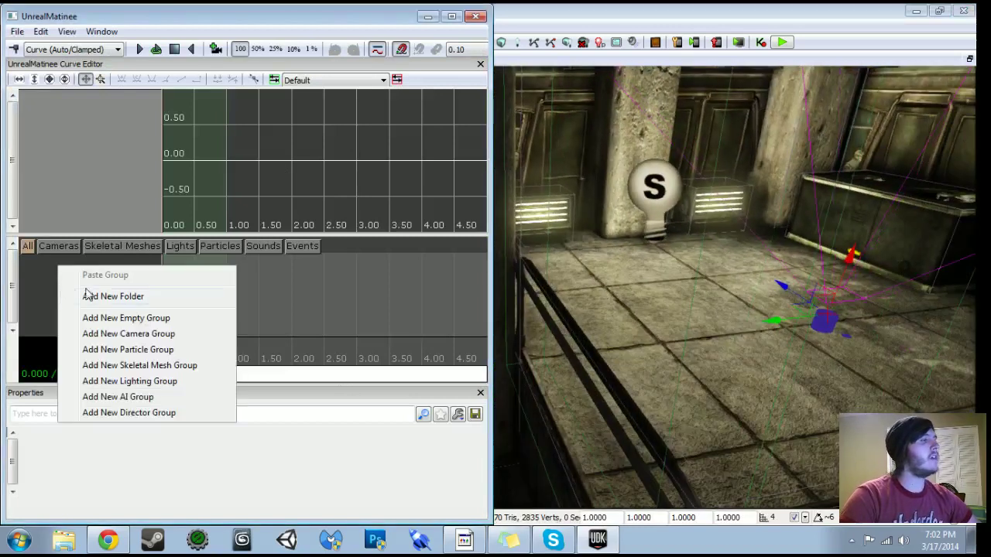
click(141, 336)
text(Open)
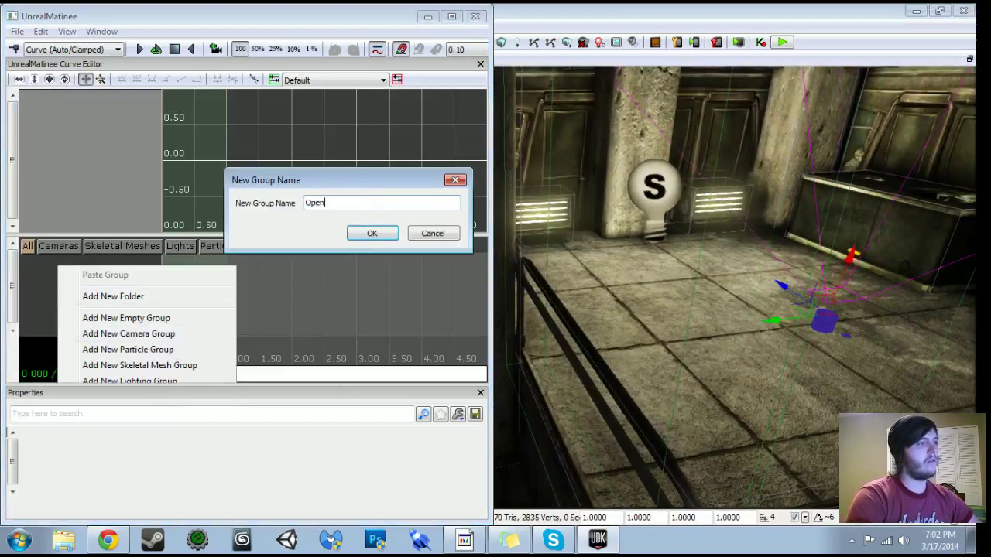
text(ing_Cinemati)
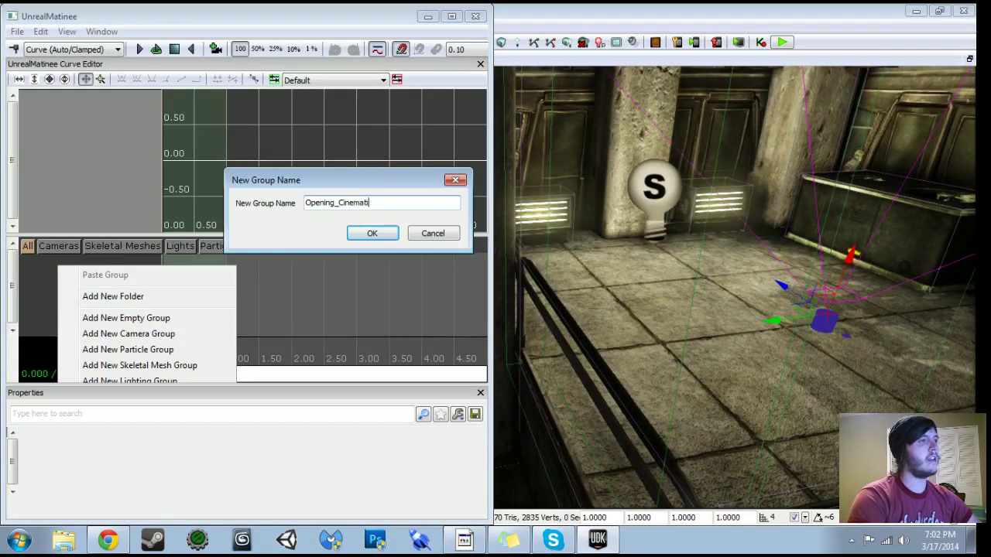
text(c_Camera)
key(Return)
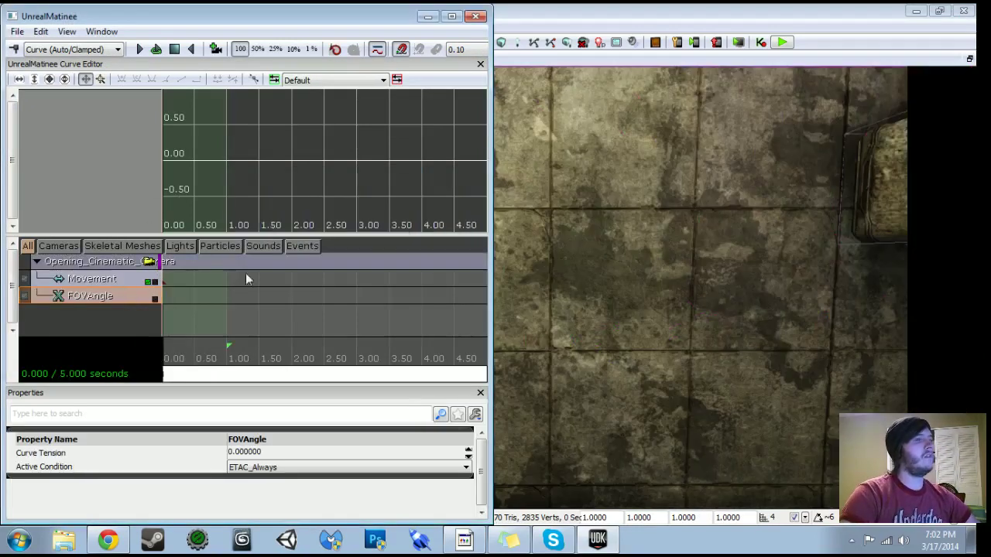
Narrow the Matinee window, add a director group, and enlarge the track area so both groups show.
drag(491, 184, 423, 186)
click(95, 323)
right_click(95, 298)
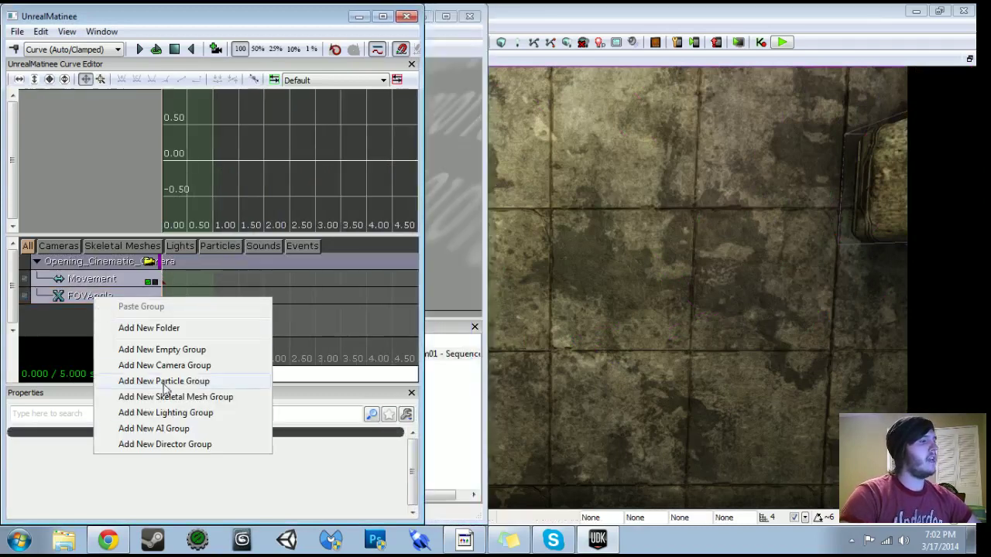
click(169, 446)
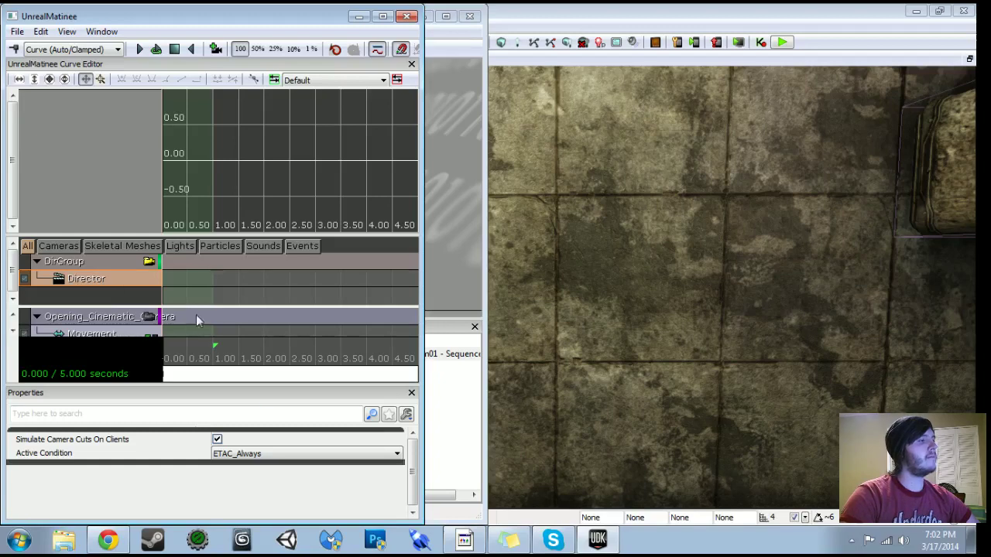
drag(239, 393, 143, 545)
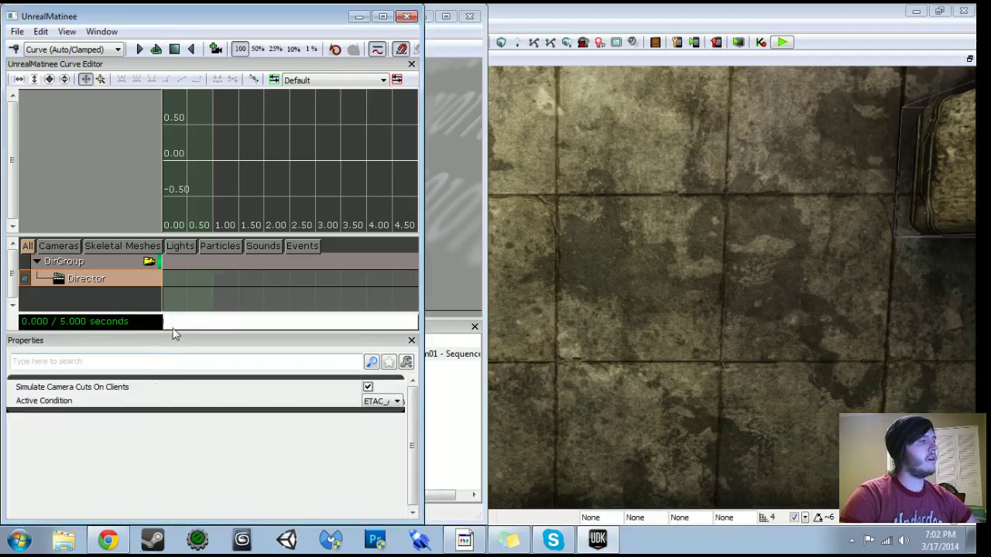
drag(152, 333, 154, 401)
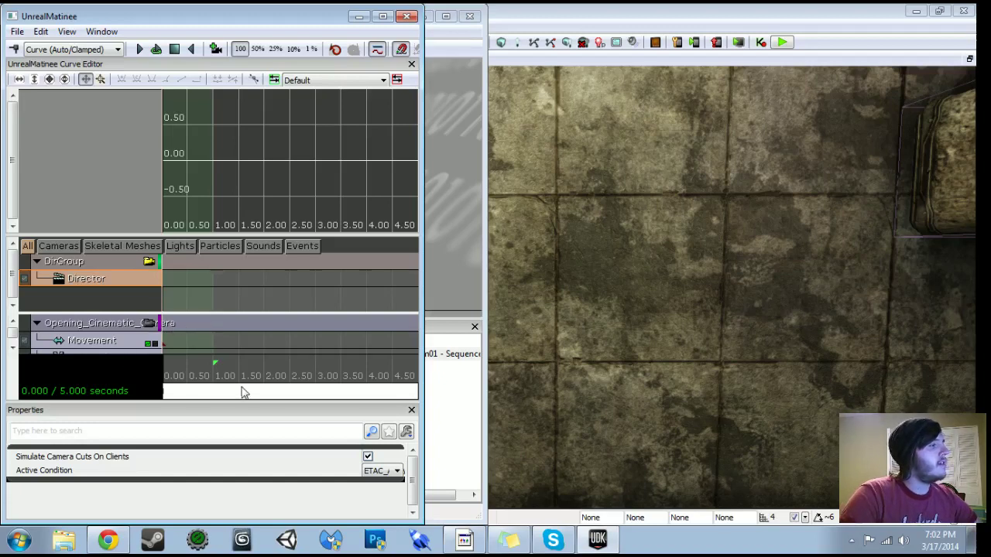
Key the Director track at 0 seconds with a cut to Opening_Cinematic_Camera.
drag(242, 392, 180, 394)
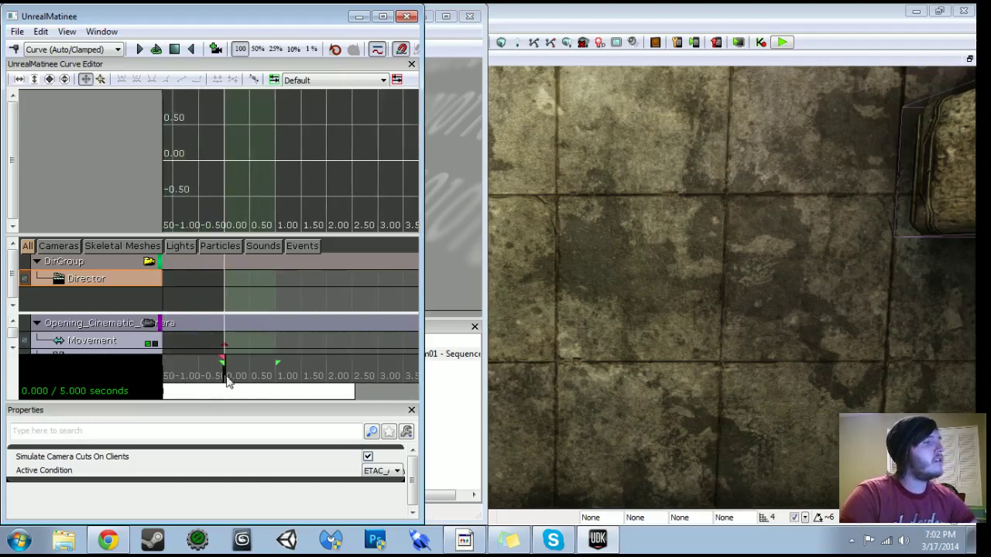
key(Return)
click(453, 255)
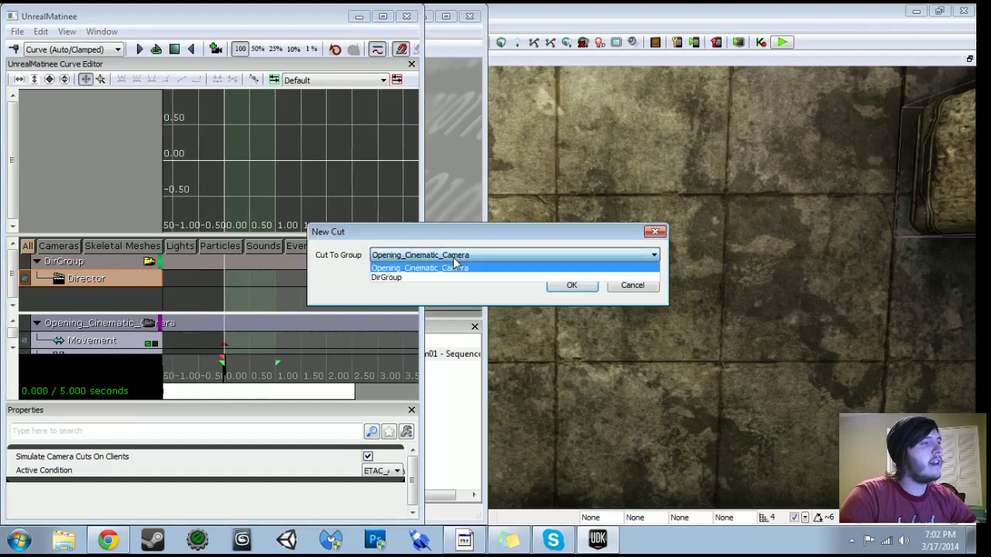
click(453, 263)
click(571, 285)
Add a fade track to the director group and key it at 0 seconds.
click(110, 263)
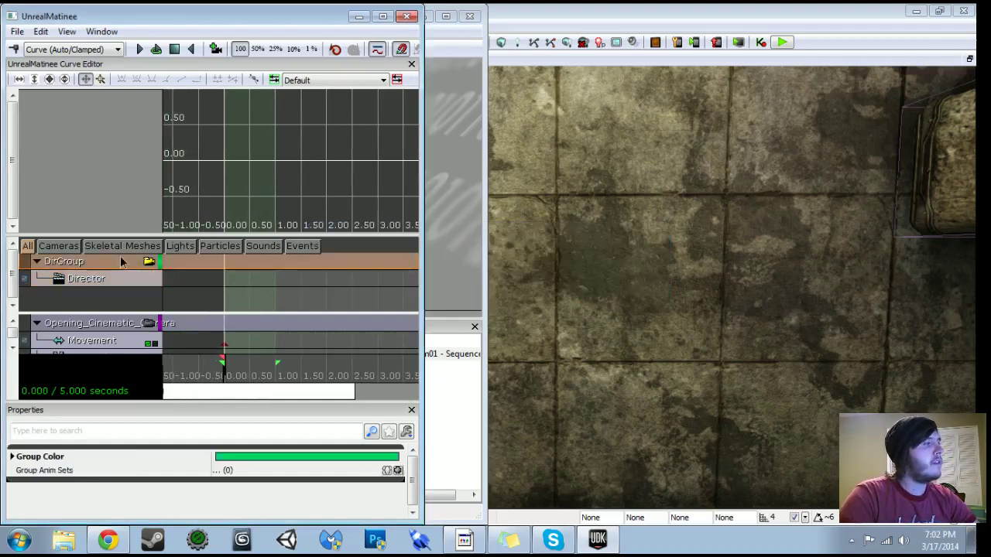
right_click(110, 264)
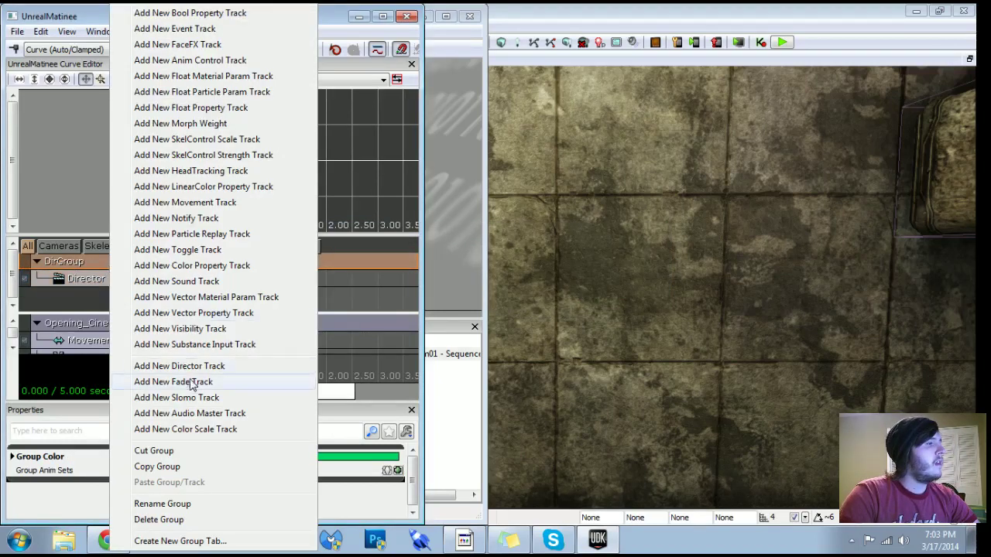
click(190, 382)
click(245, 377)
click(209, 377)
key(Return)
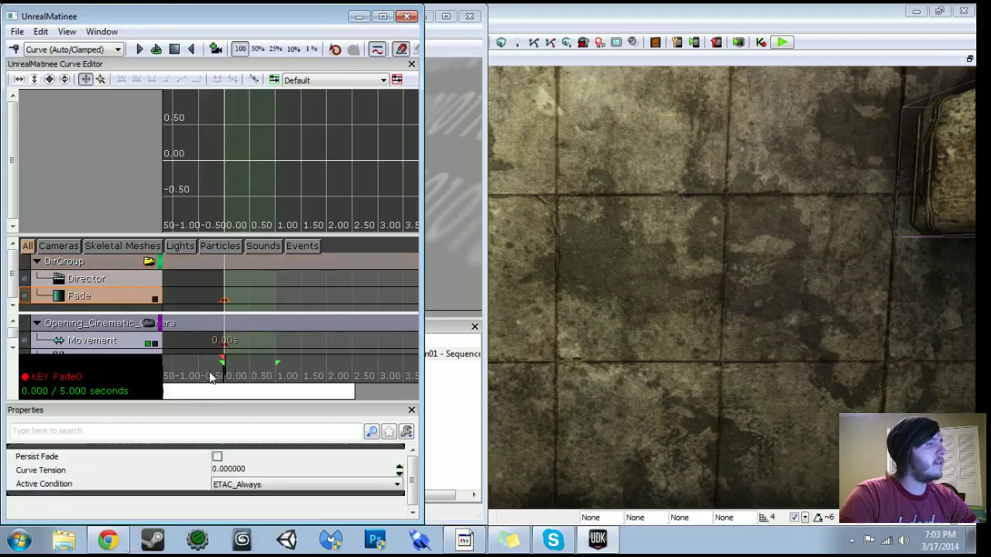
Set the value of the fade key at 0 seconds to 1.
right_click(224, 301)
click(262, 323)
text(1)
key(Return)
Add a second fade key at 0.2 seconds and give it a partial fade value.
drag(228, 379, 238, 383)
key(Return)
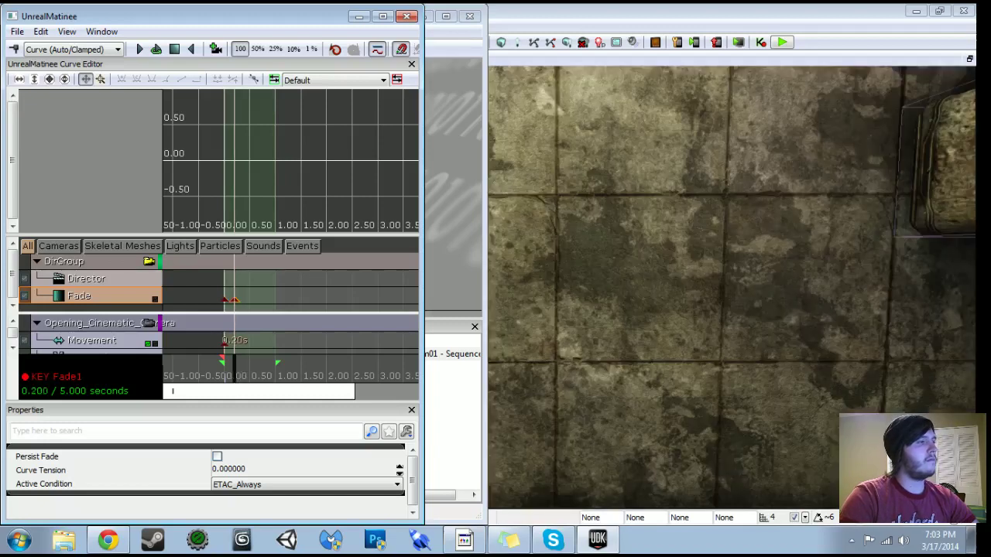
right_click(235, 299)
click(267, 326)
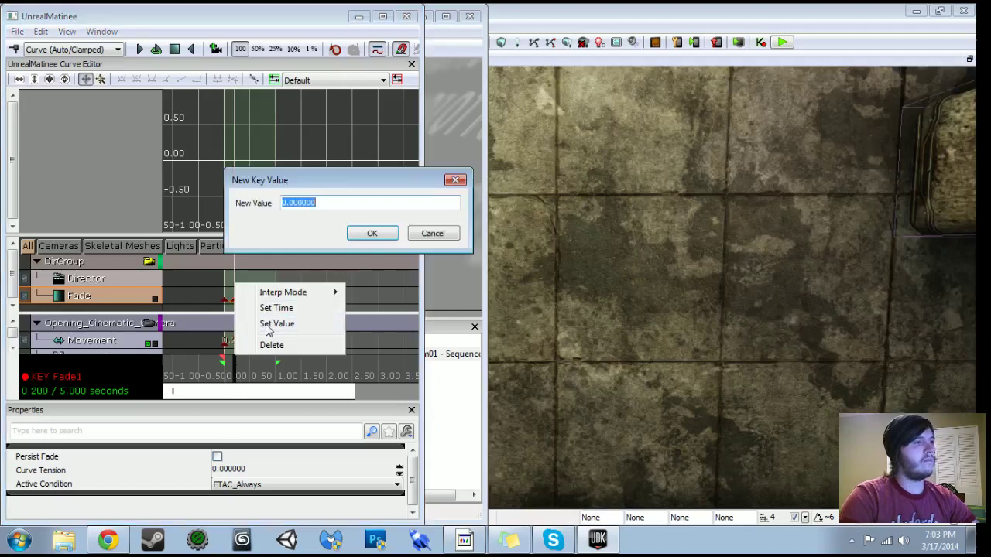
text(1)
key(Return)
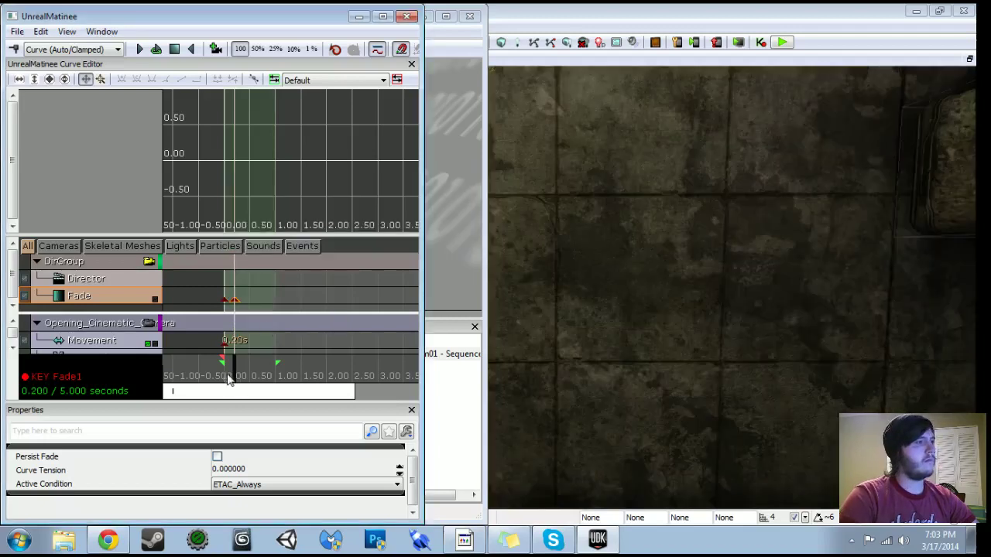
Preview the fade-in and delay the second fade key in stages to 0.8 seconds.
click(222, 377)
click(139, 49)
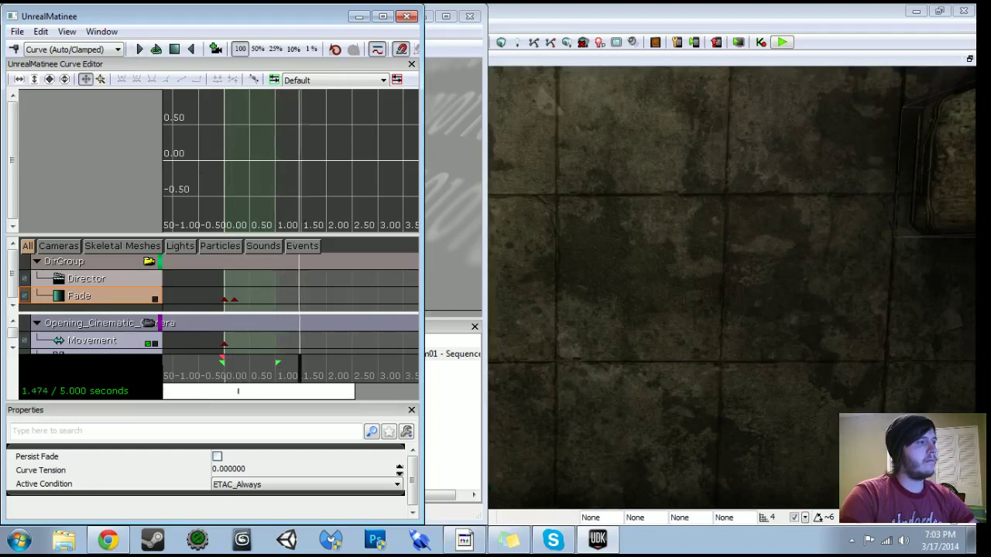
click(235, 300)
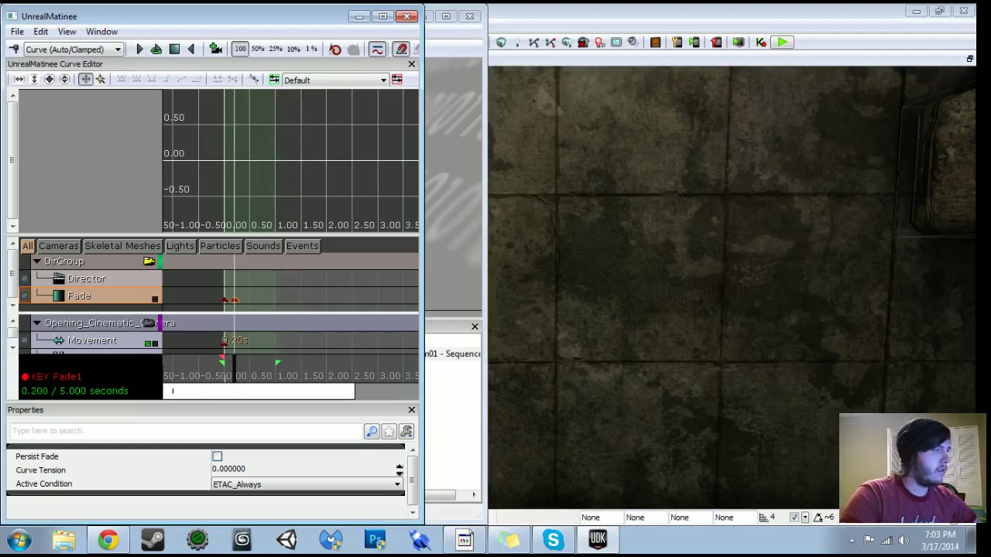
ctrl+drag(235, 299, 245, 300)
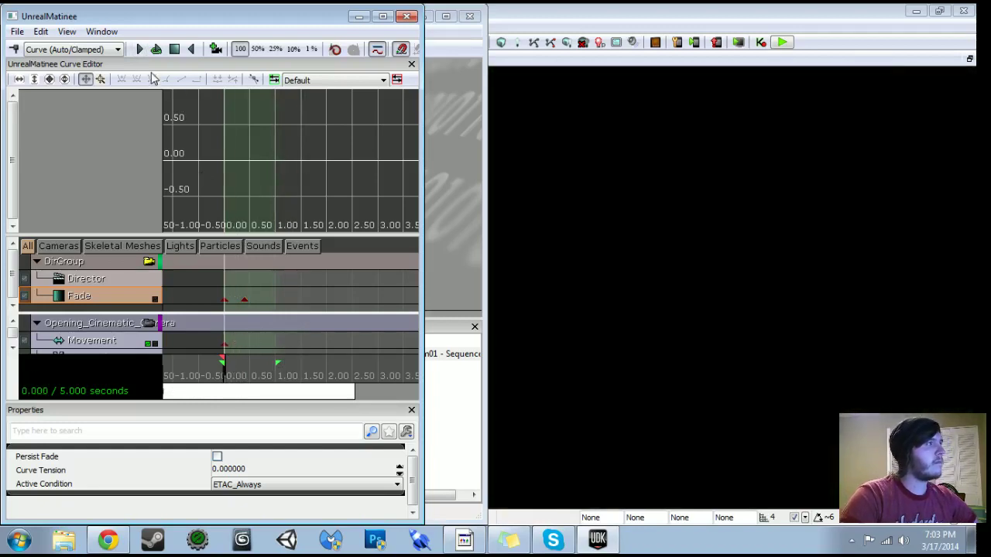
click(139, 49)
drag(284, 369, 256, 369)
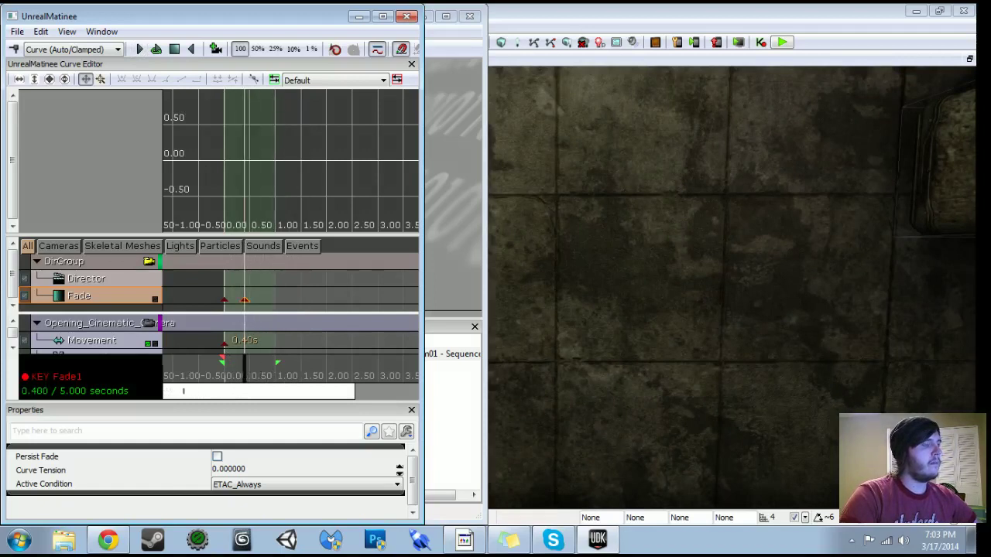
ctrl+drag(245, 300, 265, 300)
drag(247, 363, 212, 363)
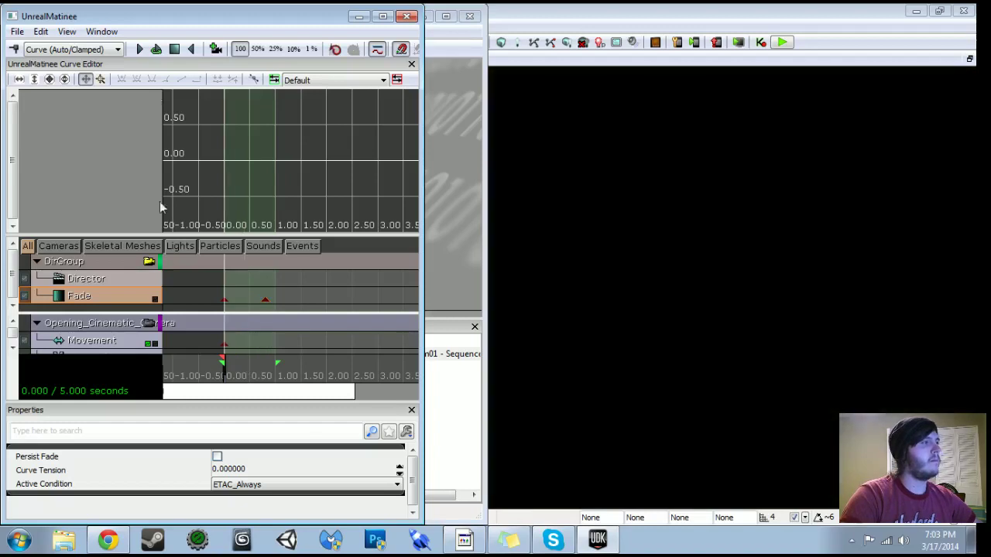
click(140, 51)
drag(292, 375, 279, 373)
click(266, 301)
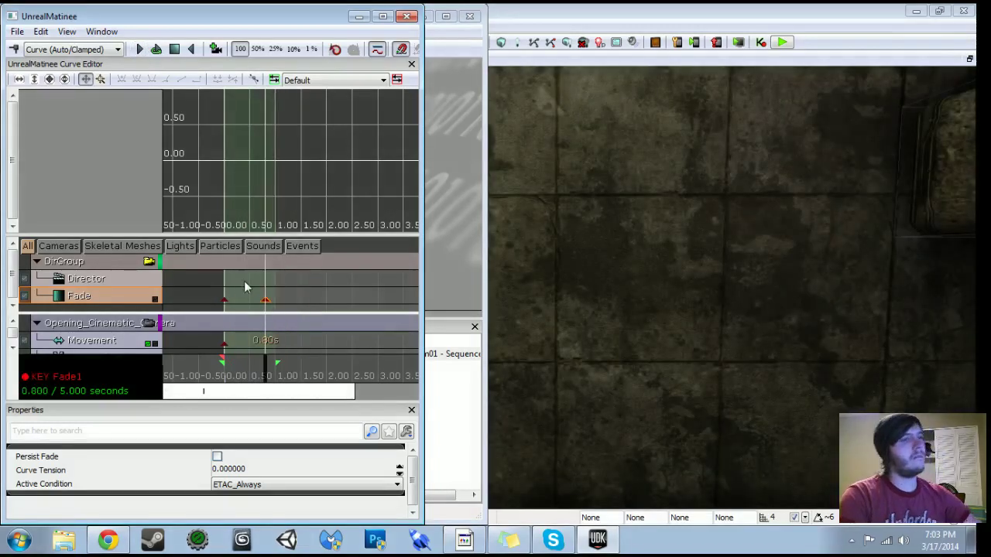
Add a third fade key at 1.5 seconds with a value of 1 and preview the fade from the start.
drag(263, 375, 303, 377)
key(Return)
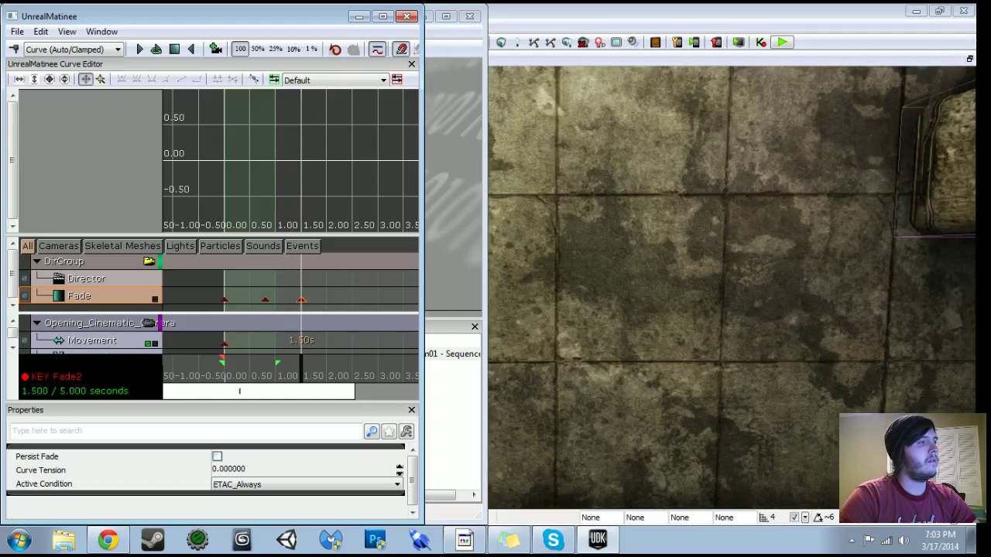
right_click(303, 301)
click(346, 326)
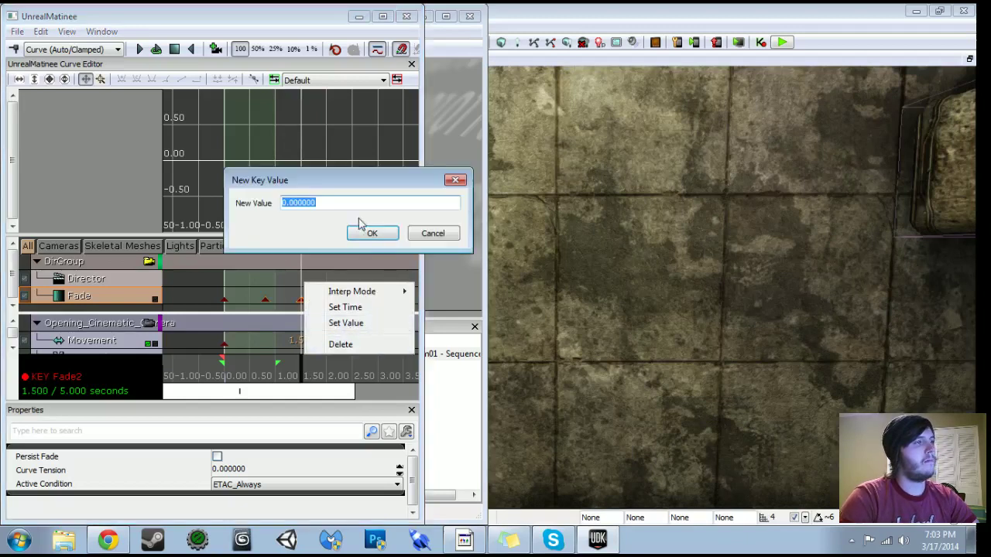
text(1)
key(Return)
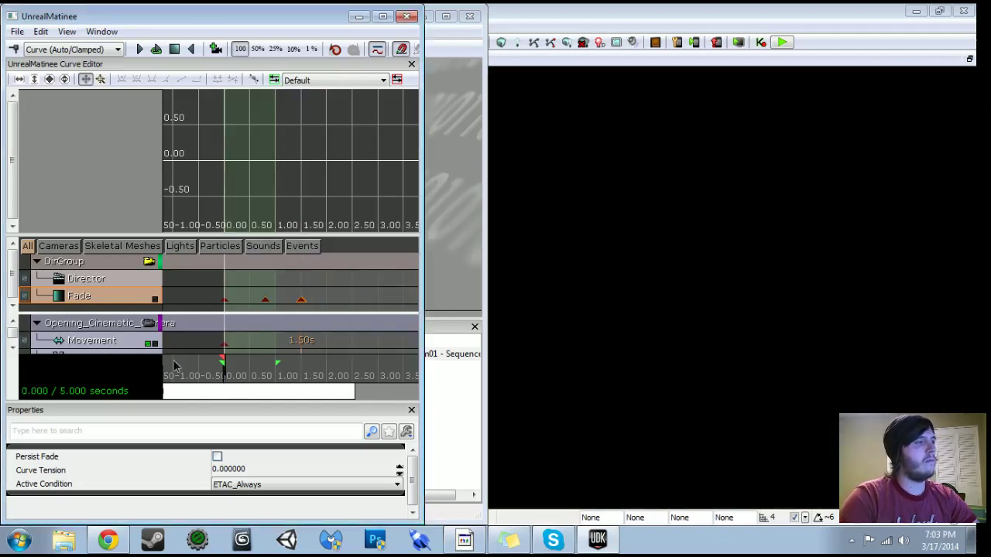
click(139, 50)
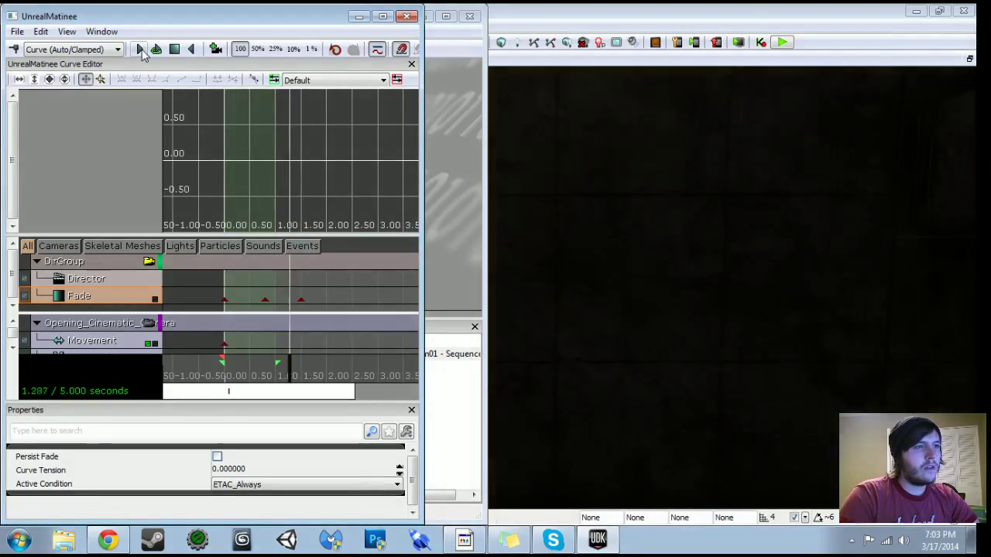
Add a fourth fade key at 2 seconds with a value of .5, and shift it to 2.5 seconds.
click(301, 299)
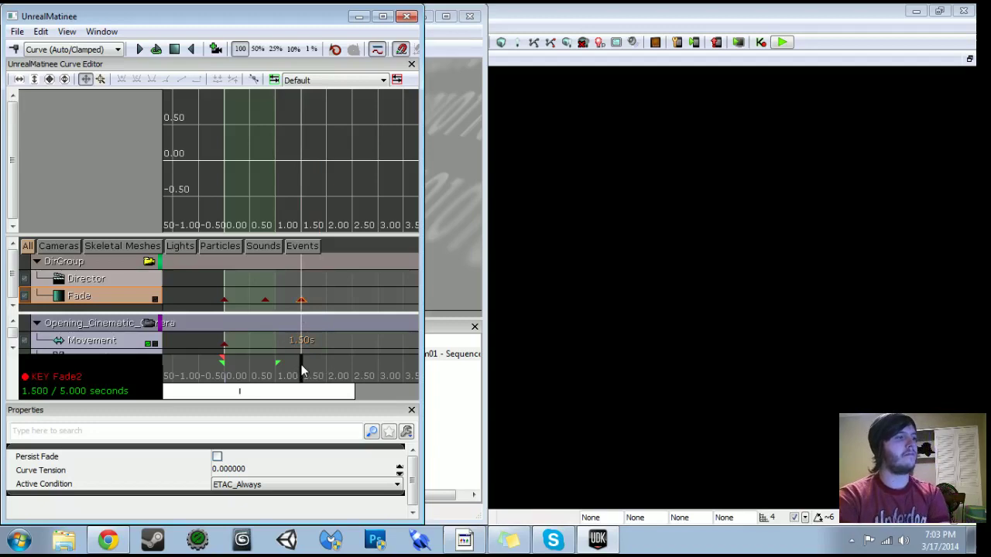
drag(309, 393, 357, 394)
drag(253, 367, 278, 367)
key(Return)
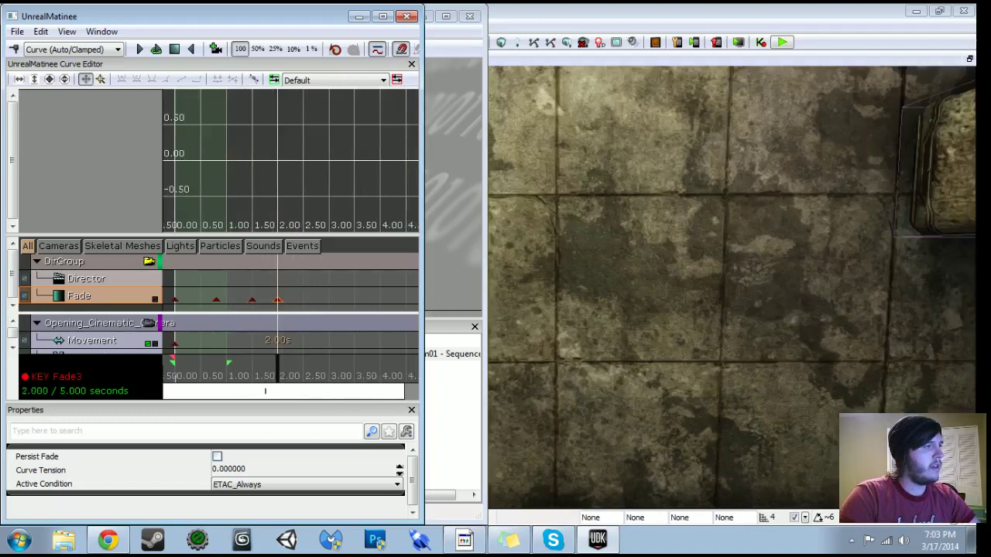
right_click(278, 300)
click(314, 317)
text(.5)
key(Return)
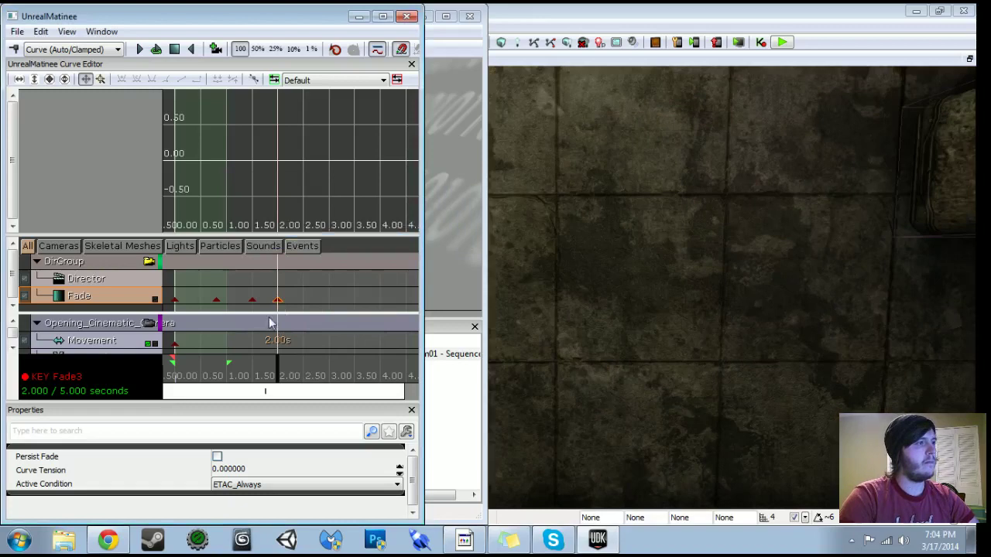
ctrl+drag(278, 300, 303, 299)
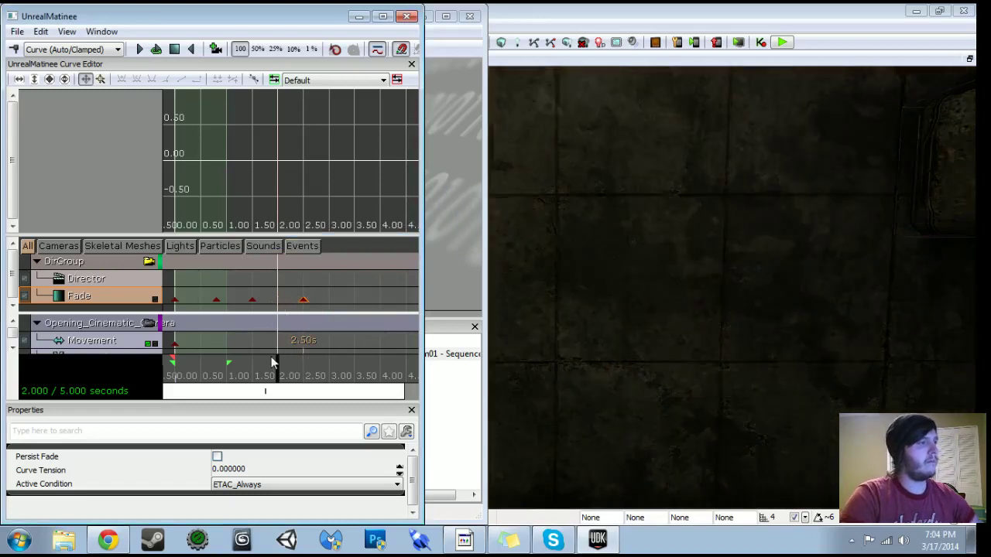
drag(271, 358, 164, 363)
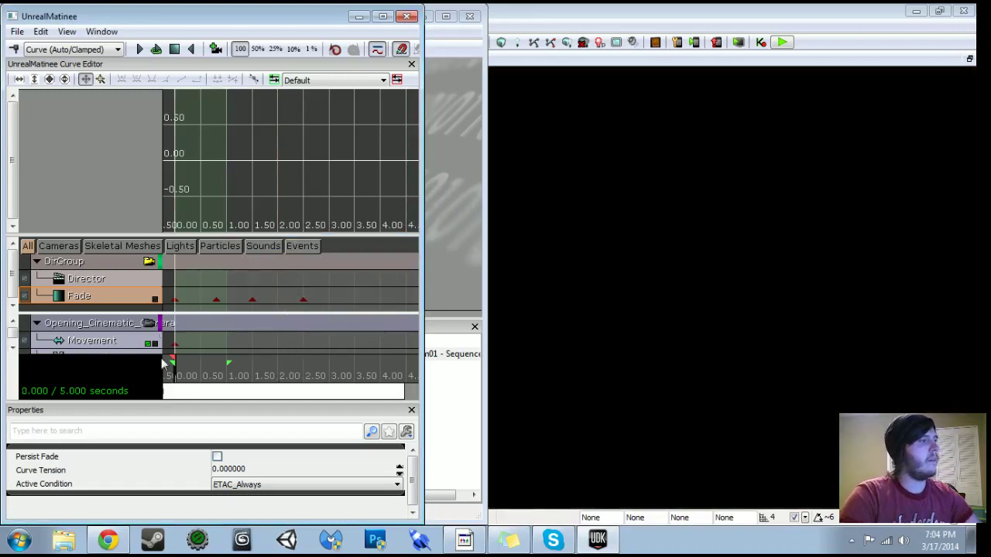
Preview the four-key fade from the start and return the time cursor to 0 seconds.
click(139, 57)
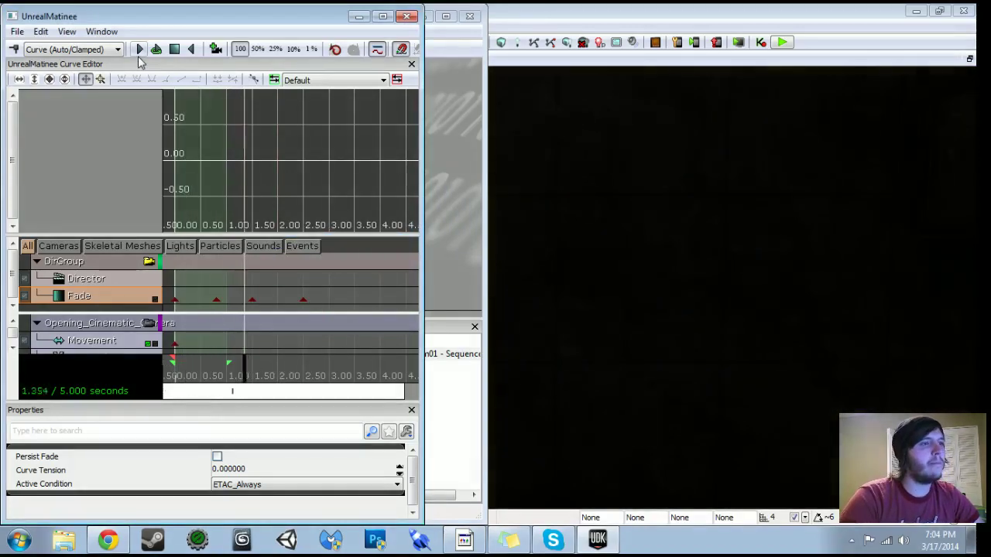
click(307, 370)
drag(315, 359, 167, 367)
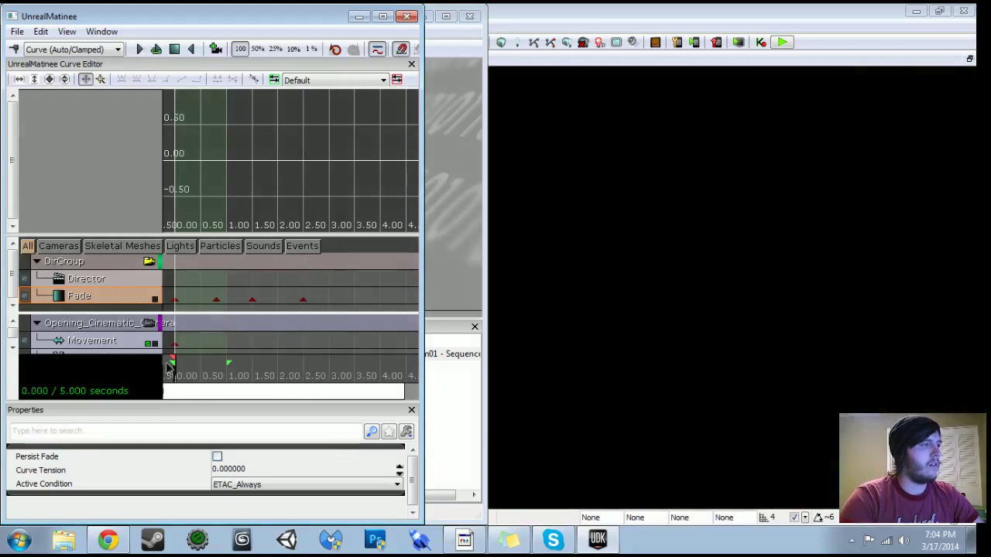
Extend the loop section to about 3.6 seconds and add camera movement keys at about 1.8 and 2.5 seconds.
click(97, 345)
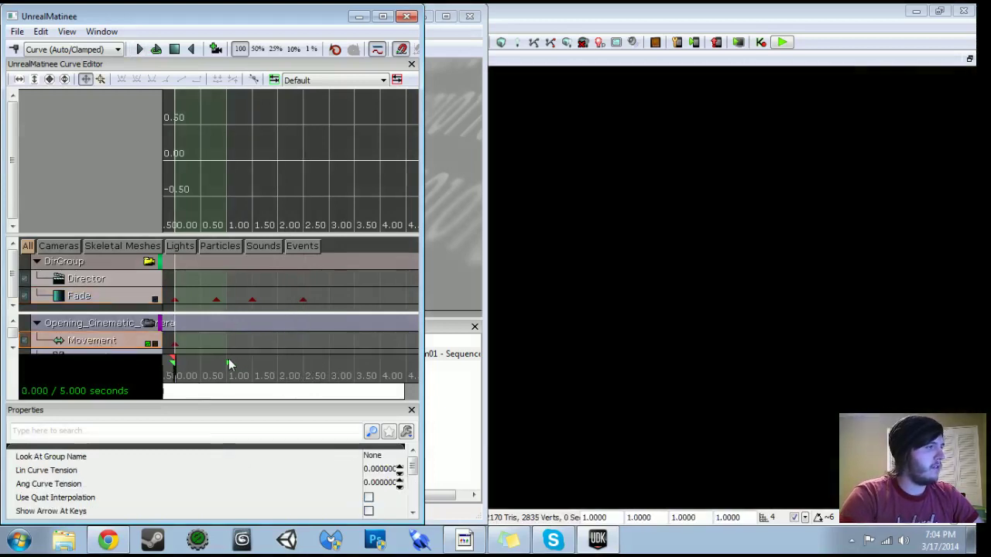
drag(228, 363, 362, 363)
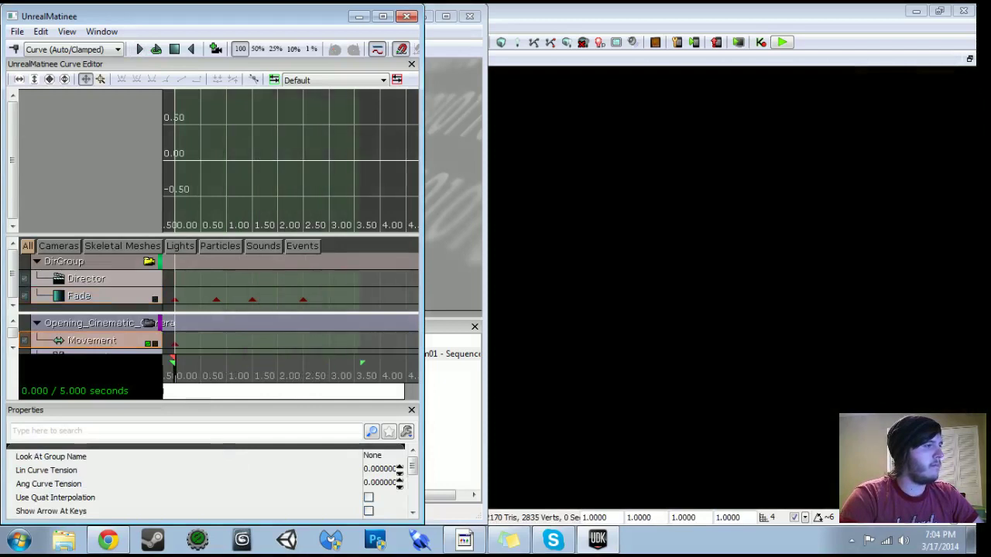
drag(178, 379, 237, 377)
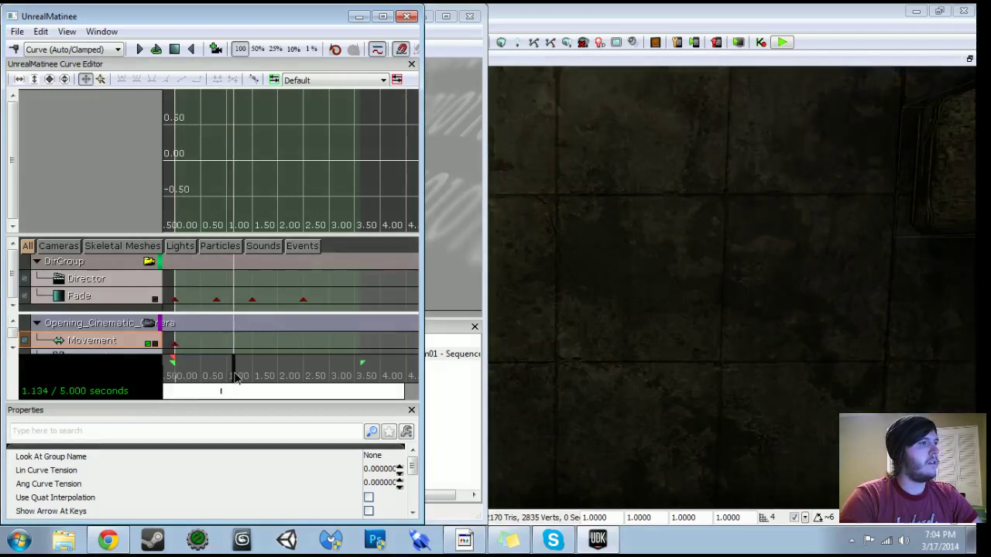
key(Return)
drag(229, 377, 303, 370)
key(Return)
click(232, 344)
key(Delete)
click(267, 344)
key(Return)
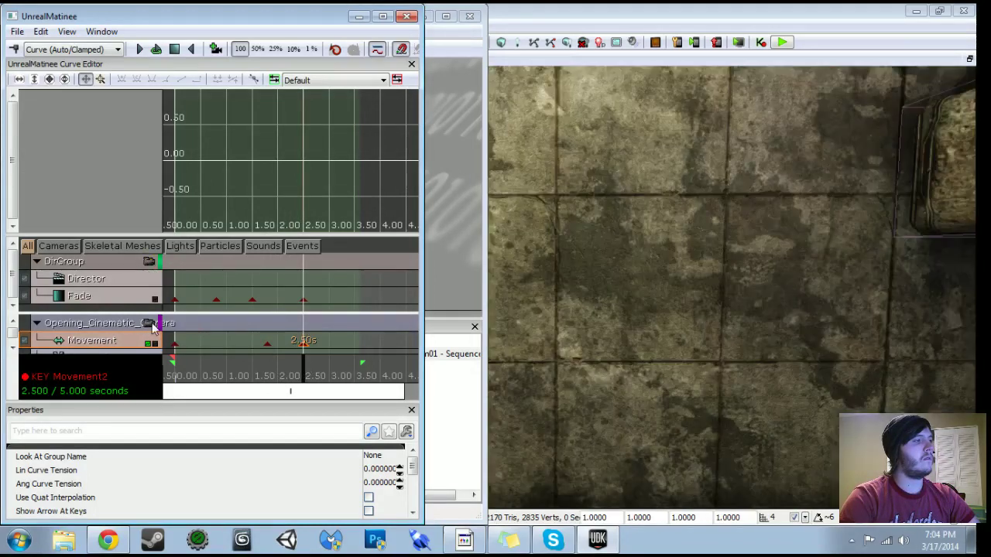
Reframe the camera at the 2.5-second movement key toward the concrete pillar and mesh fence, and return to the director group's view.
click(150, 325)
right_drag(697, 287, 639, 384)
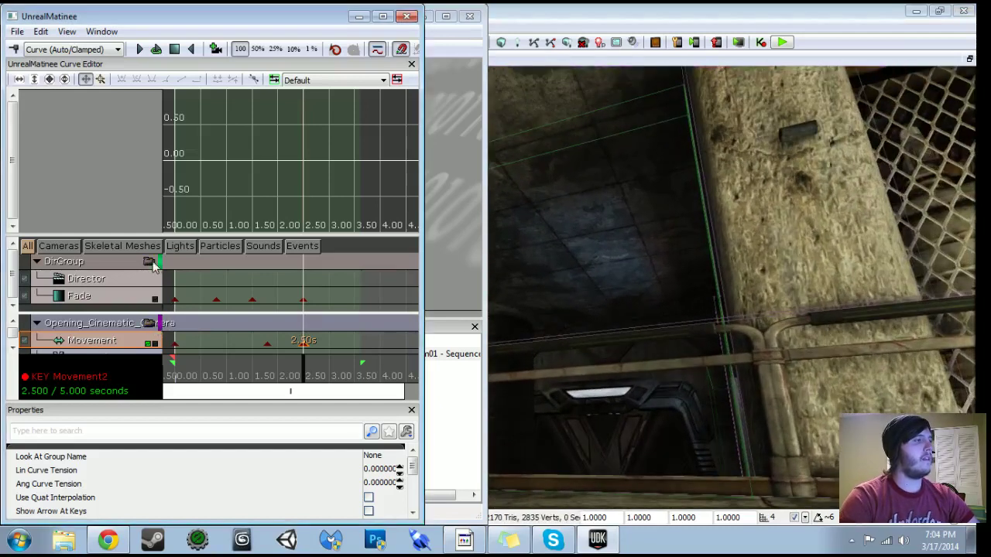
click(149, 262)
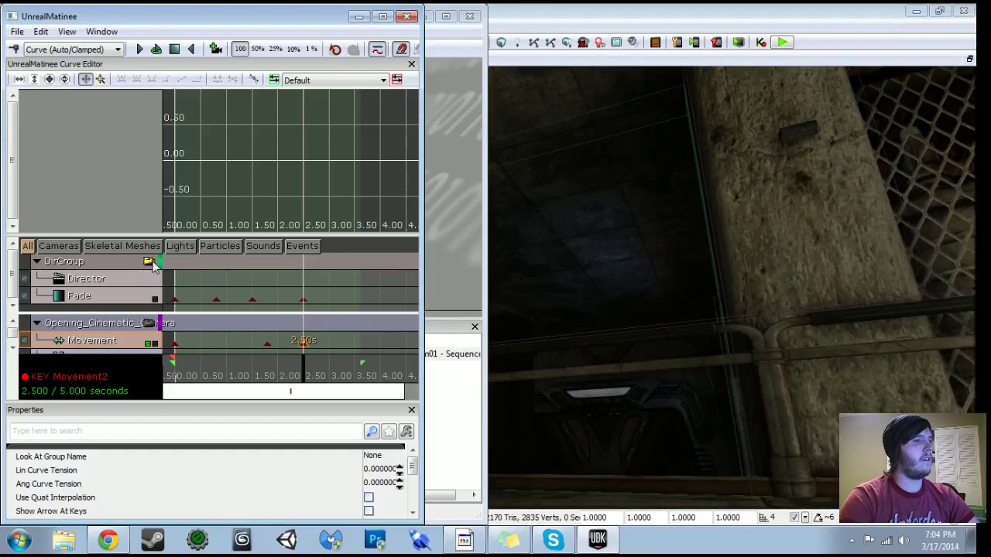
Preview the sequence from the start through the director group's view and again through the camera group's view.
drag(303, 372, 130, 365)
click(141, 52)
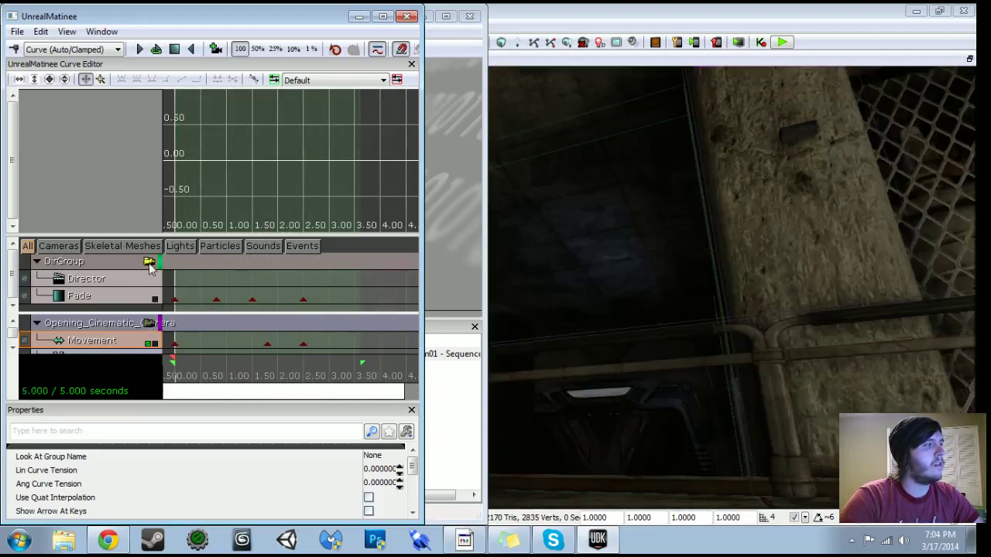
click(148, 324)
mouse_move(175, 370)
mouse_down()
mouse_move(194, 372)
mouse_move(165, 364)
mouse_up()
click(138, 49)
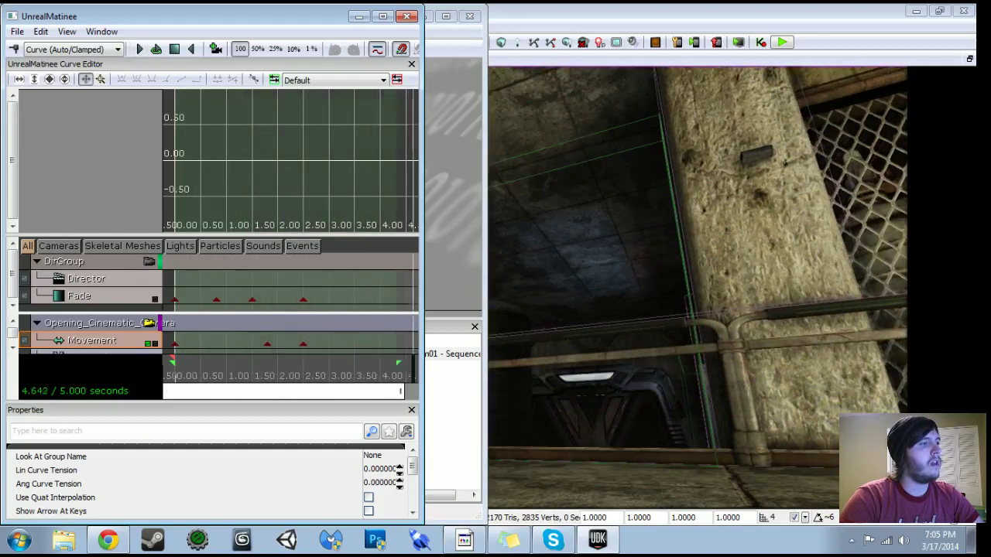
Add a director cut to Opening_Cinematic_Camera at 0 seconds and preview it through the director group's view.
click(142, 266)
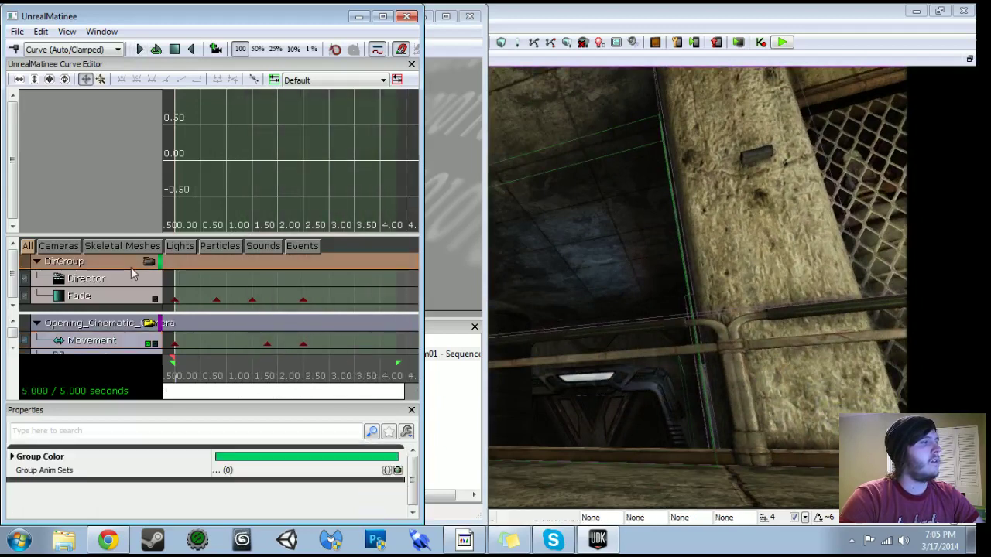
click(128, 285)
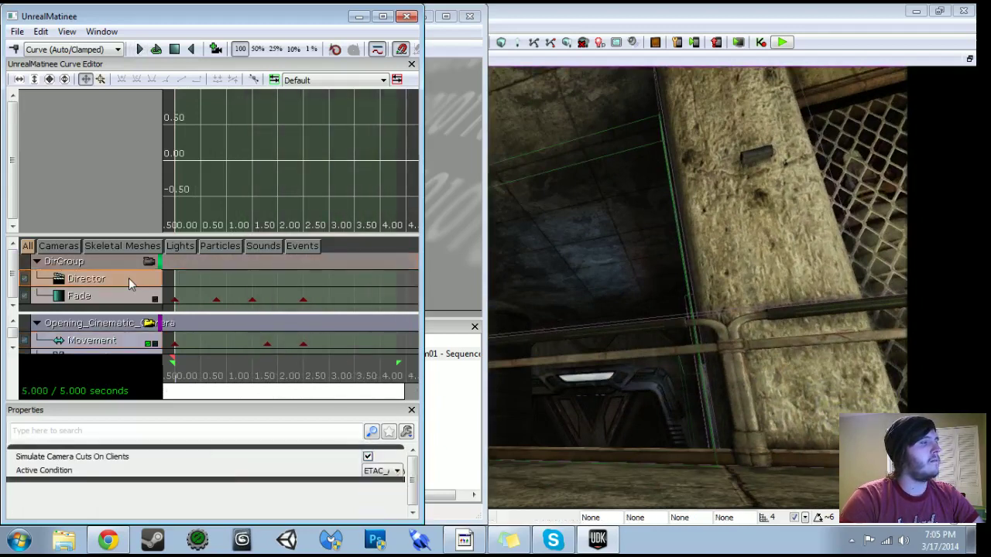
drag(207, 371, 171, 376)
key(Return)
click(392, 258)
click(391, 264)
click(564, 286)
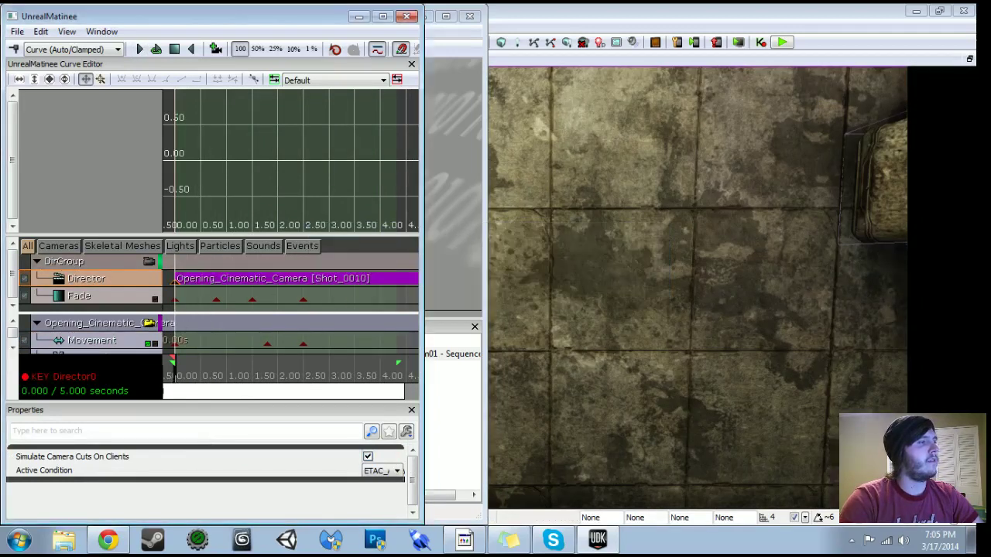
click(148, 261)
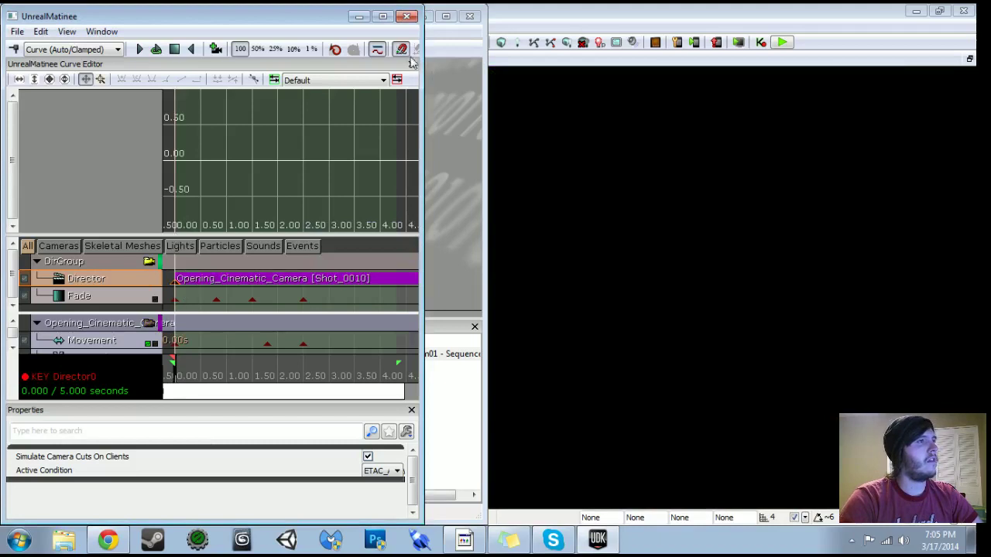
click(140, 48)
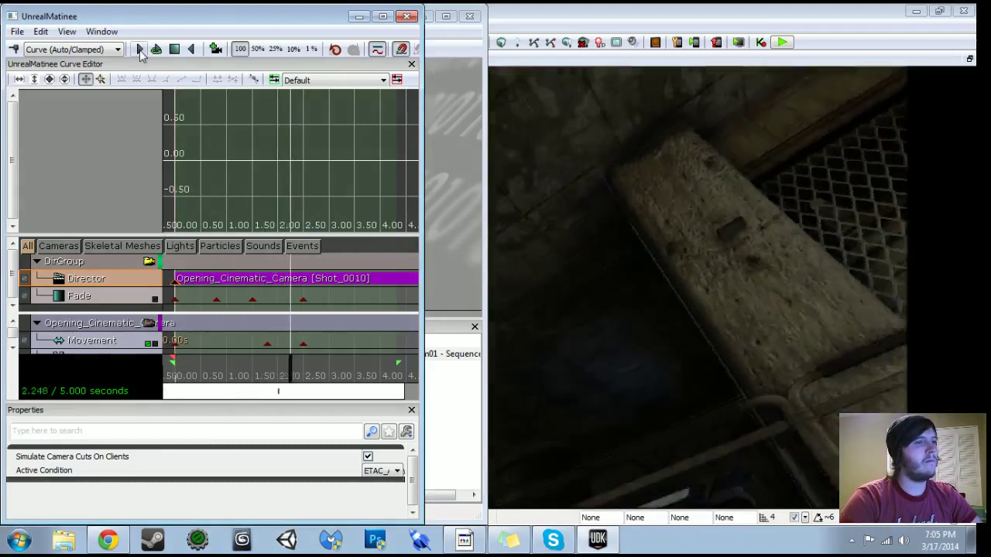
Move the 2.5-second movement key to 4.80 seconds and preview the slower camera move from the start.
click(304, 343)
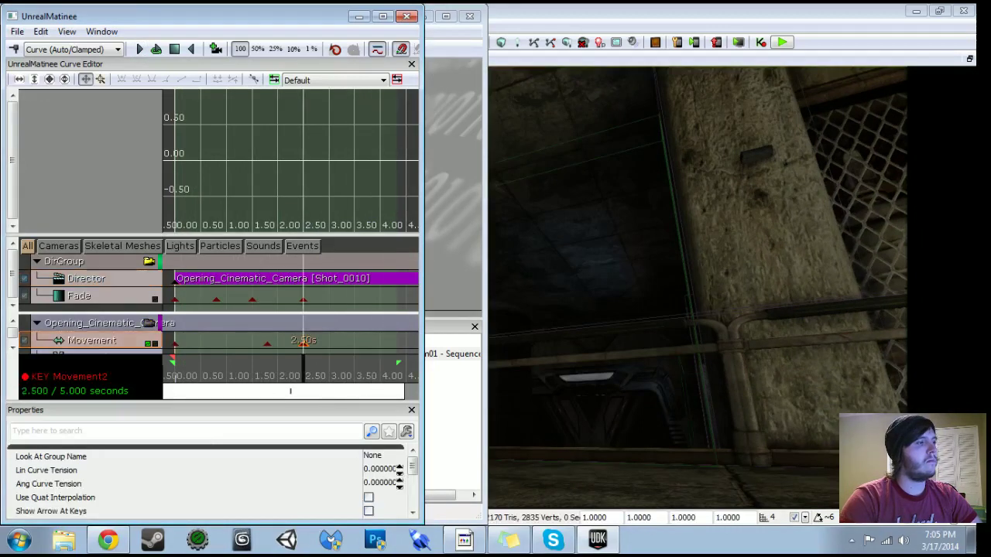
click(299, 386)
click(285, 345)
ctrl+drag(284, 345, 402, 343)
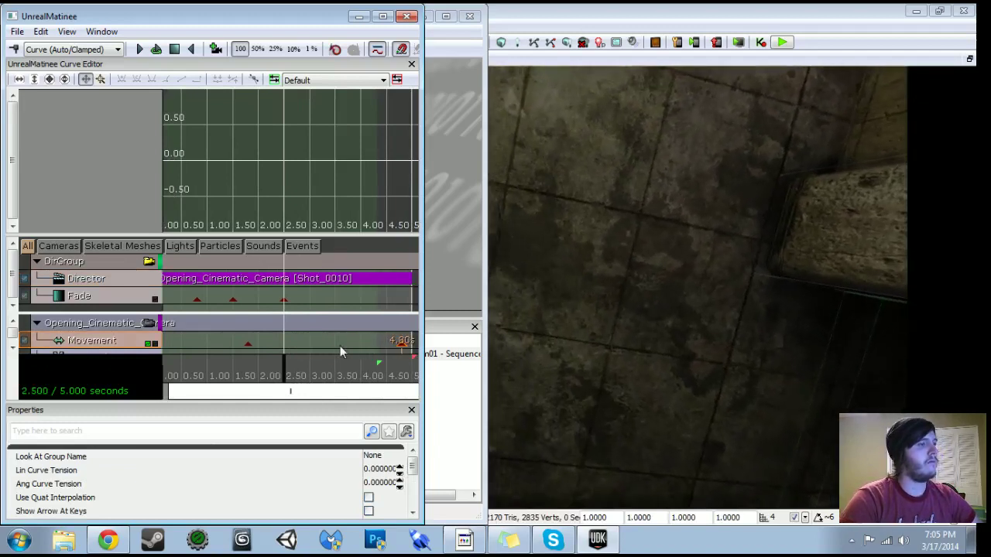
drag(272, 373, 149, 371)
click(137, 50)
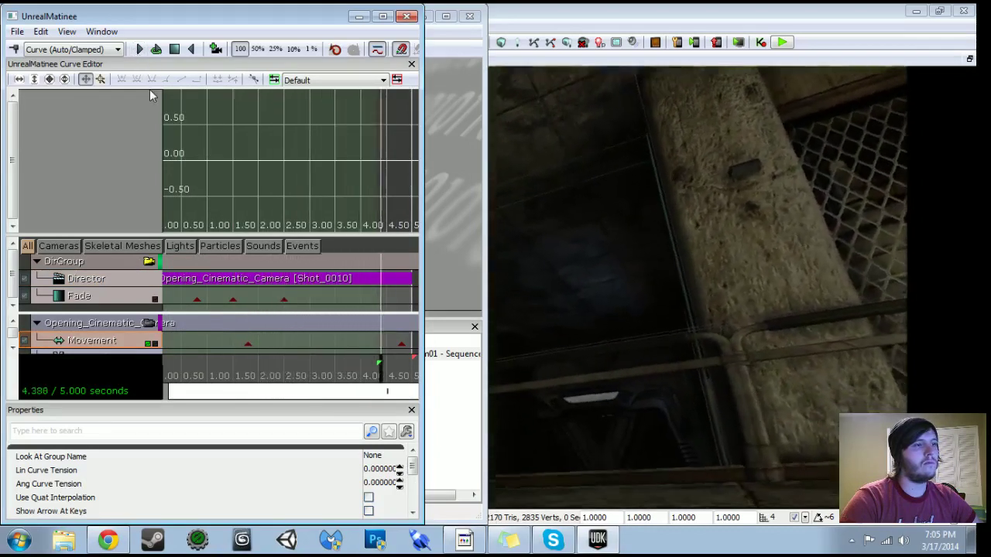
Add a fifth fade key at 3 seconds with a value of 1.
click(284, 299)
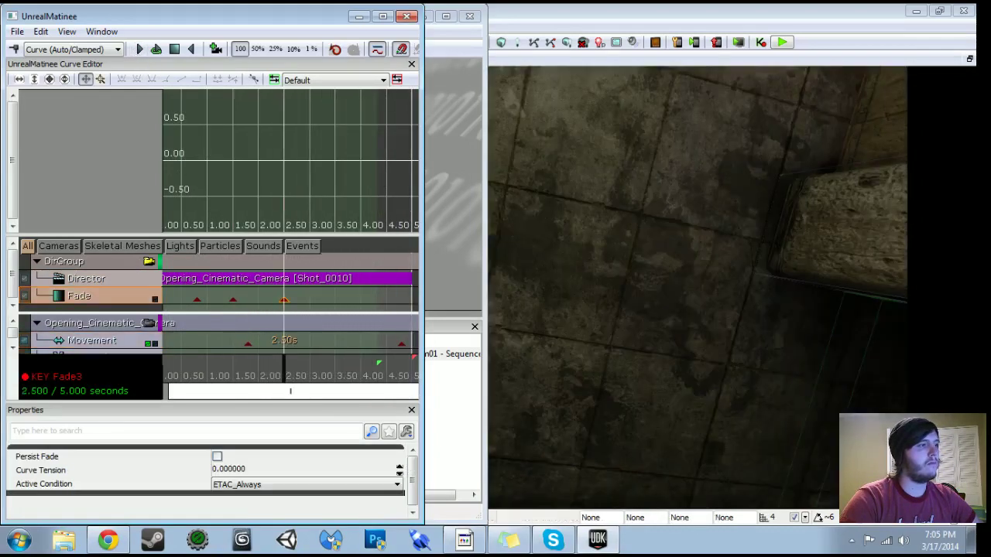
drag(287, 354, 312, 366)
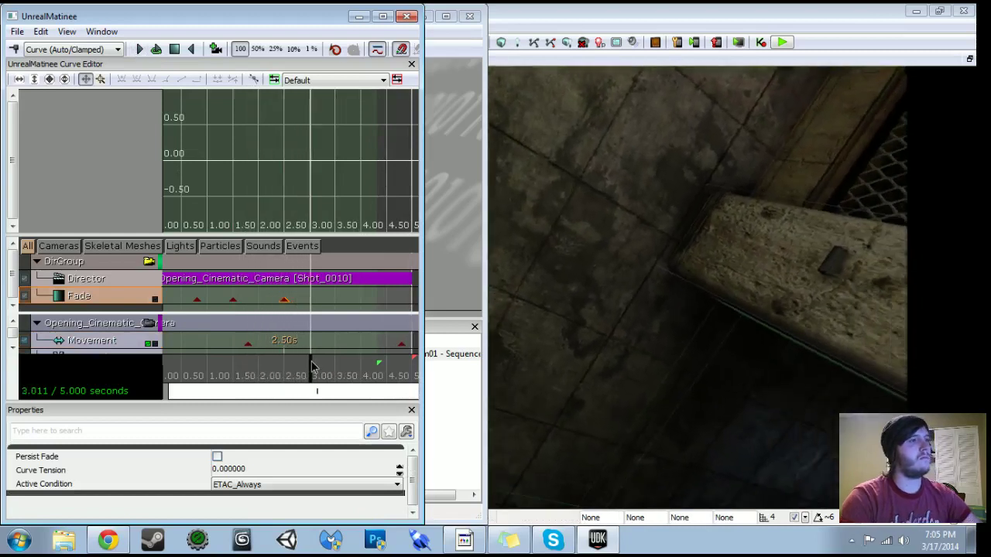
key(Return)
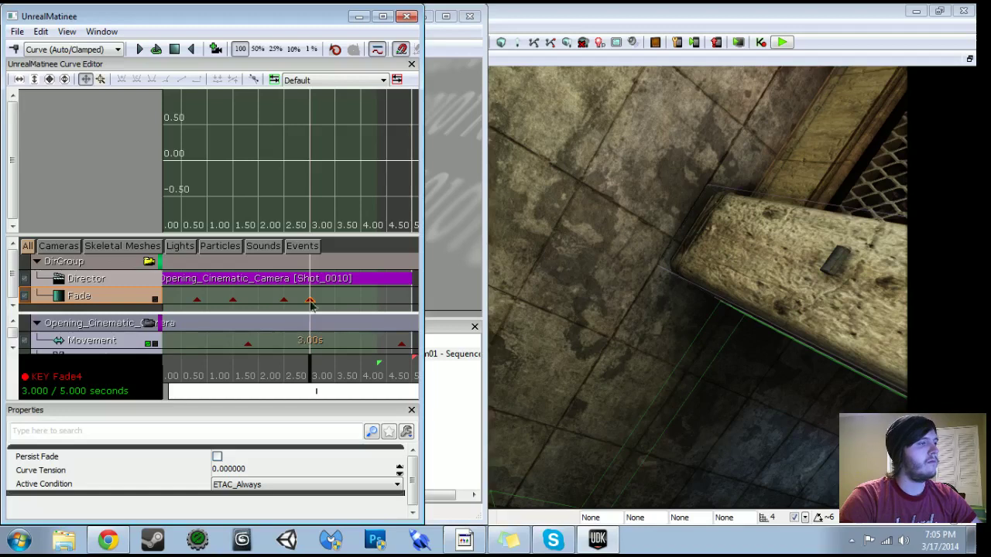
right_click(311, 304)
click(337, 329)
text(1)
key(Return)
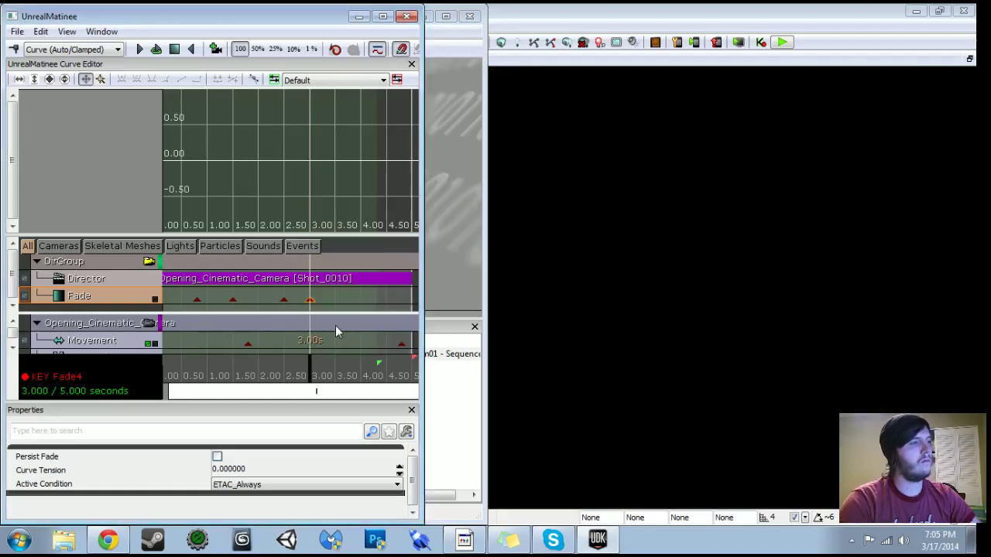
Move the last movement key and the end of the loop section to 5 seconds, and preview the sequence.
mouse_move(320, 380)
mouse_down()
mouse_move(364, 384)
mouse_move(413, 363)
mouse_up()
click(402, 344)
drag(350, 395, 380, 396)
ctrl+drag(371, 344, 214, 364)
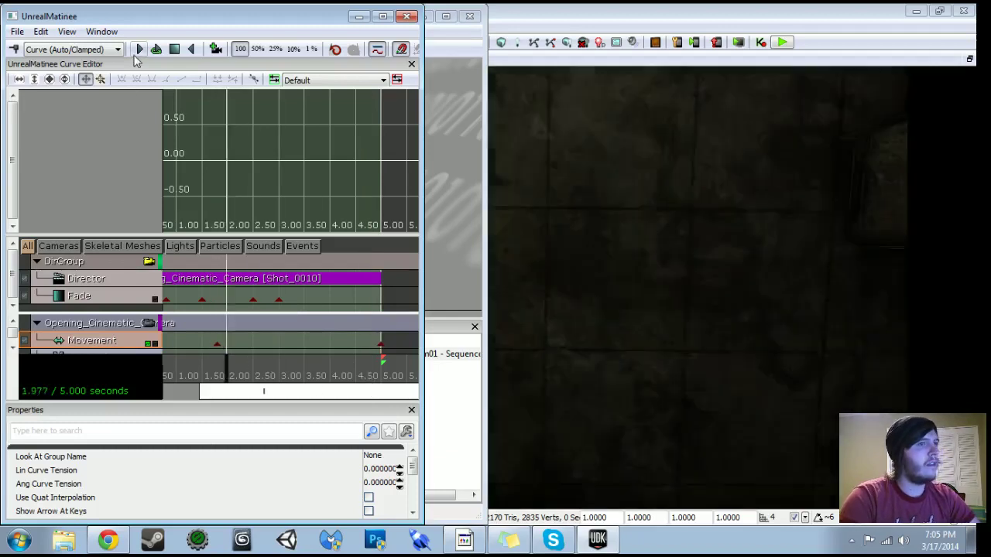
Add a sixth fade key at 4 seconds on the Fade track with a value of .75.
drag(281, 360, 331, 364)
key(Return)
key(Delete)
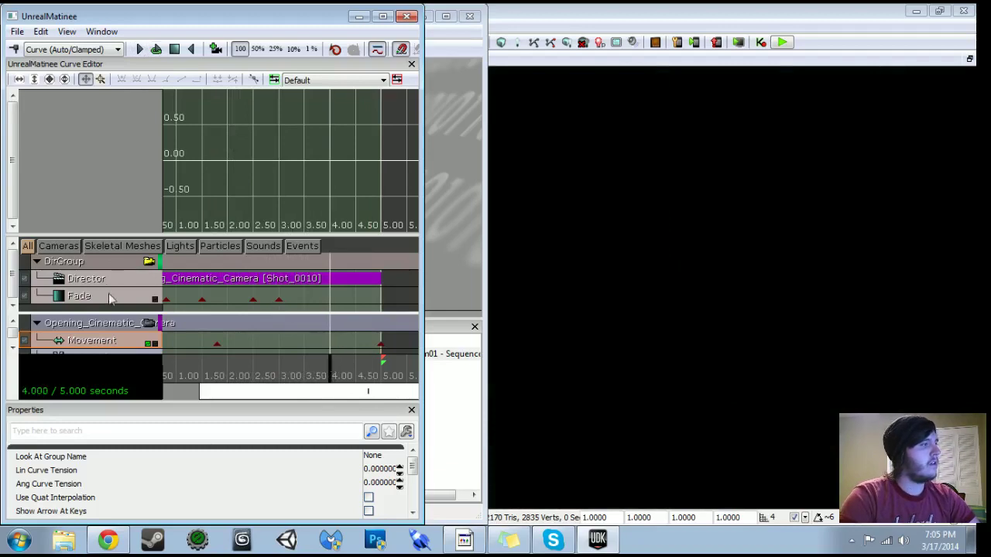
click(110, 299)
key(Return)
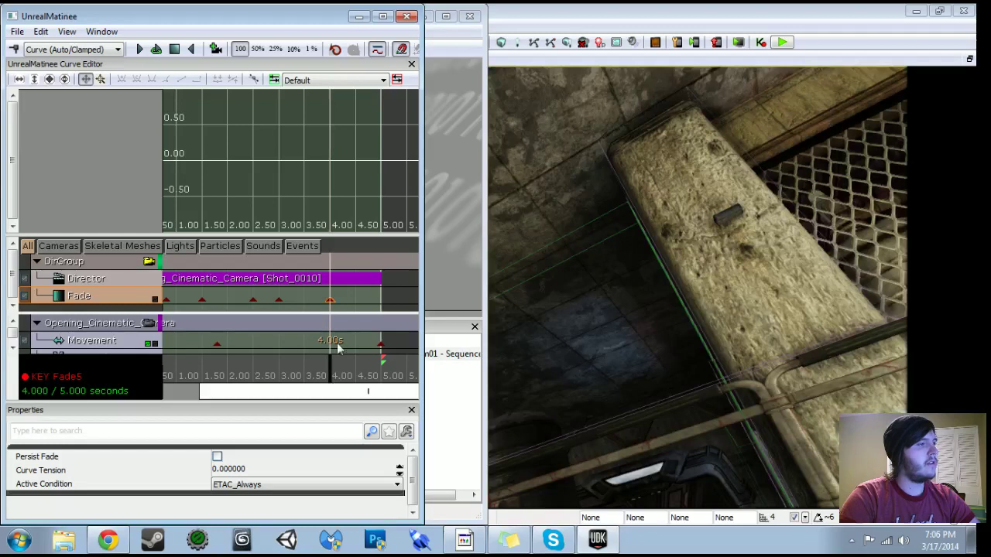
right_click(331, 299)
click(375, 324)
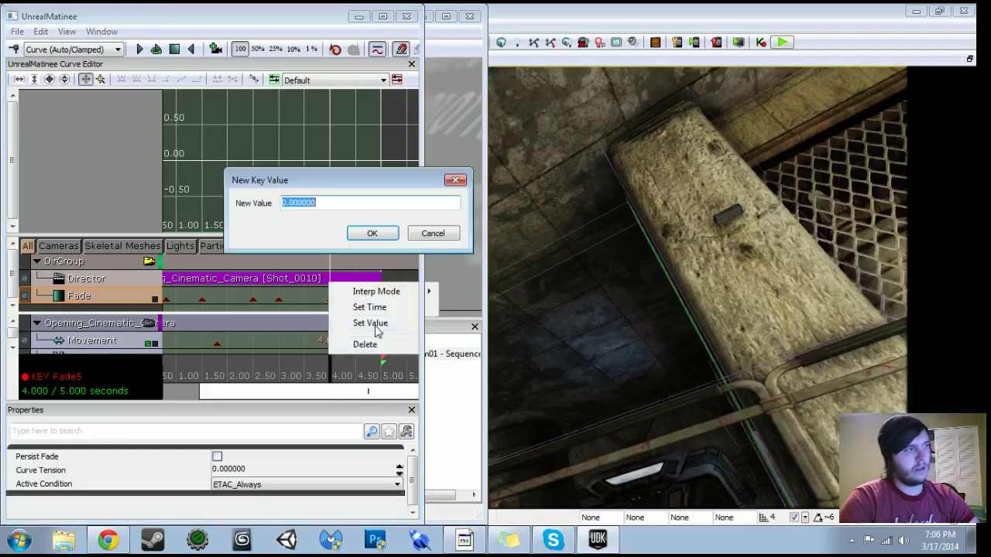
text(.75)
key(Return)
Preview the end of the fade and try another value on the 4-second fade key.
drag(324, 377, 248, 369)
click(140, 49)
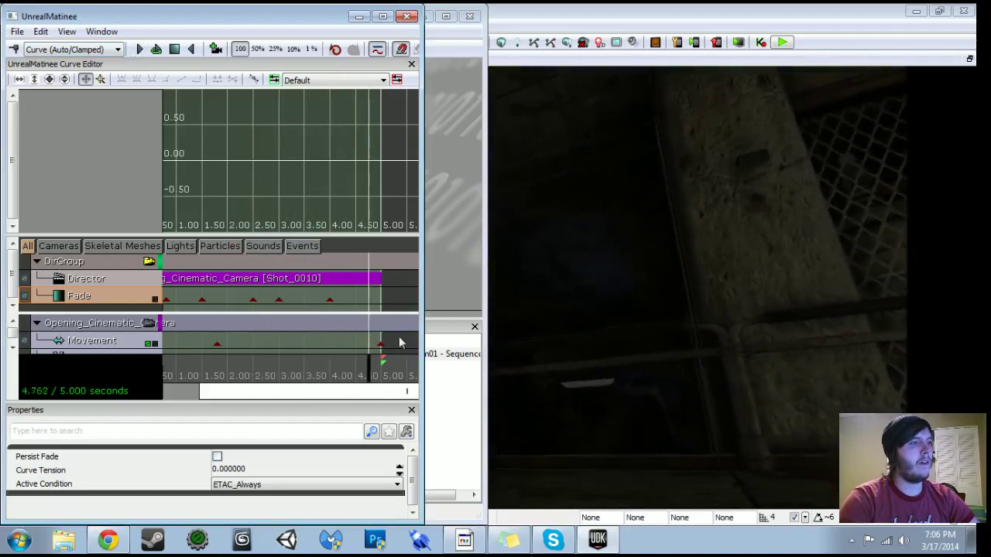
key(Left)
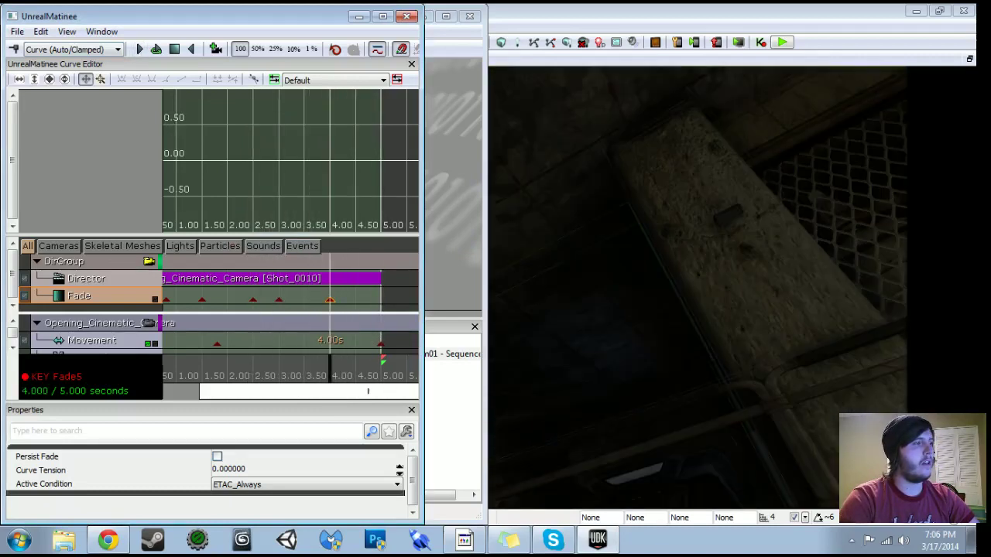
right_click(332, 302)
click(375, 325)
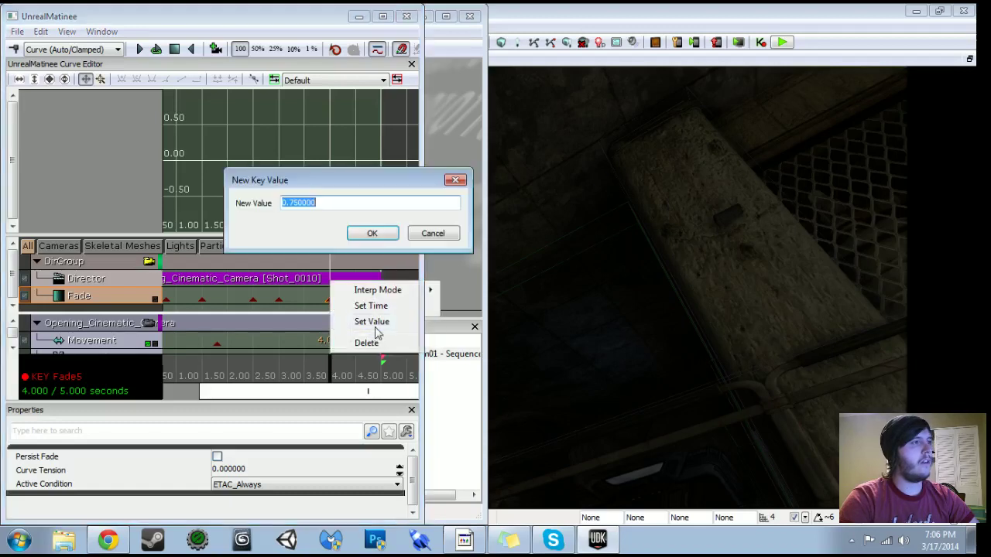
key(Return)
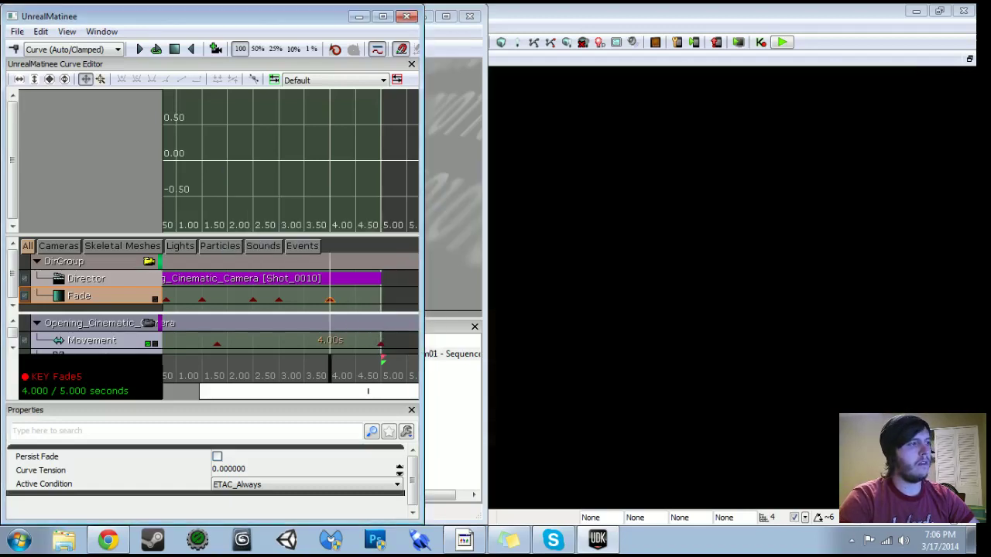
Set the 4-second fade key's value to 0 and preview the fade from about 2.6 seconds.
right_click(332, 302)
click(367, 325)
text(0)
key(Return)
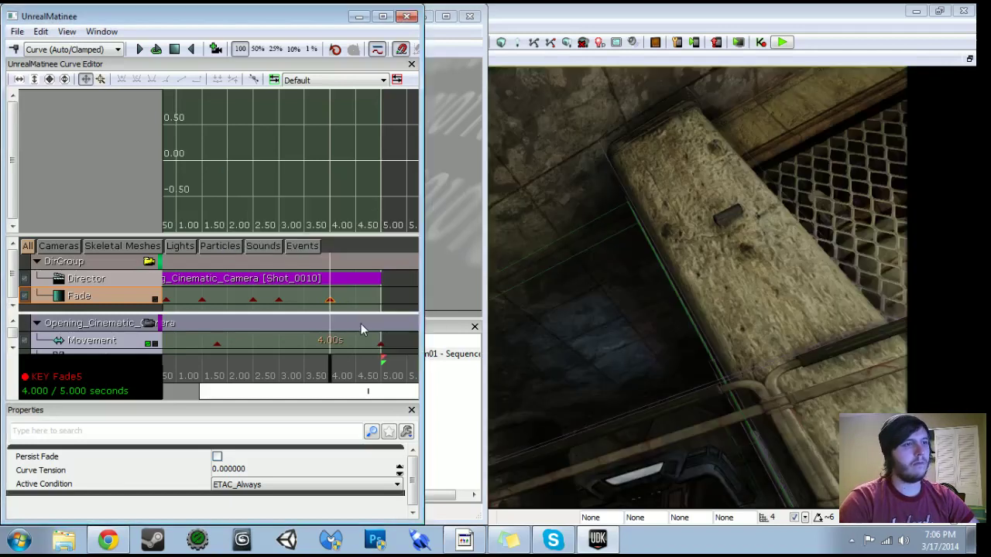
drag(335, 378, 262, 372)
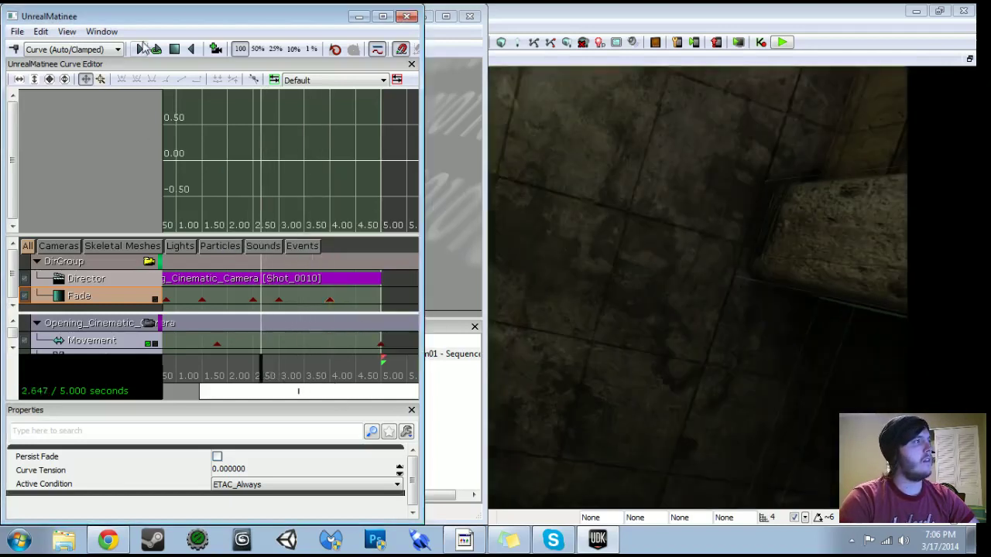
click(141, 49)
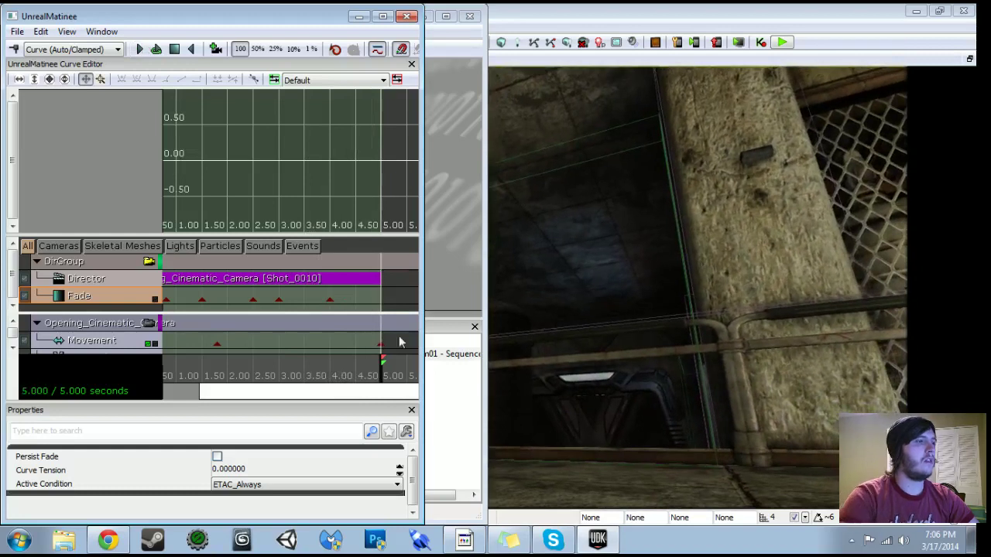
Add a Fade key at 5 seconds with a value of 1.
key(Return)
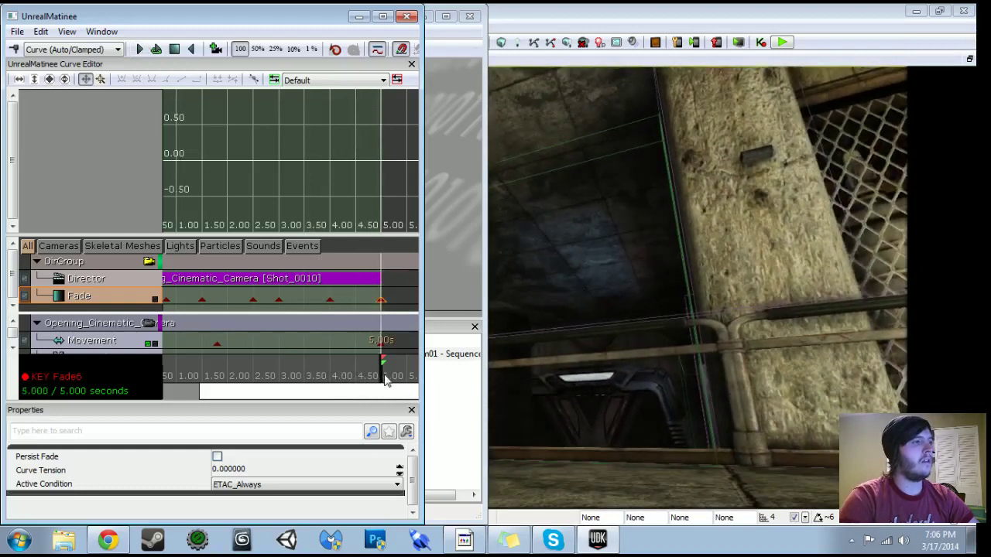
right_click(382, 301)
click(428, 322)
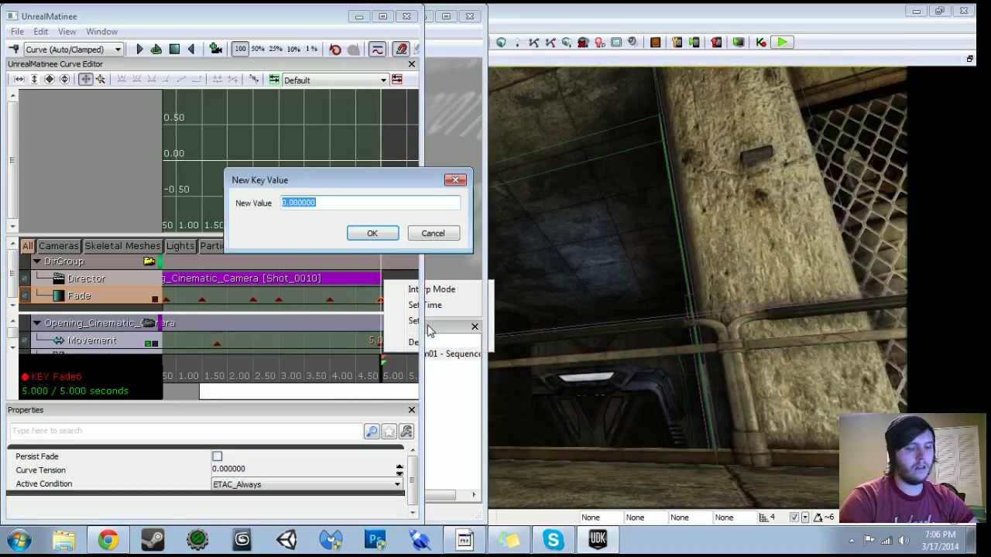
text(1)
key(Return)
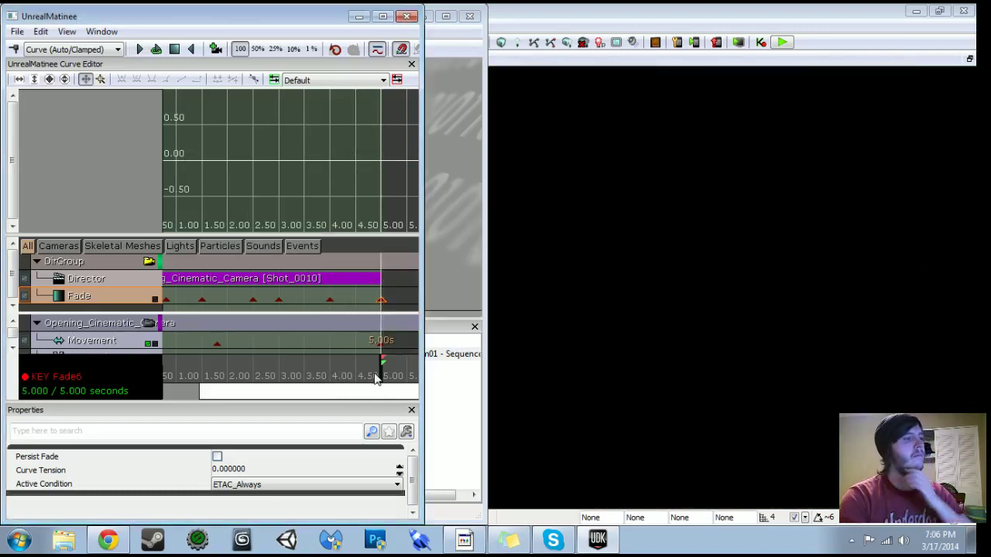
Extend the sequence end and the loop section to 10 seconds, and move the time position to about 5.9 seconds.
scroll(329, 346, down, 4)
drag(314, 395, 380, 393)
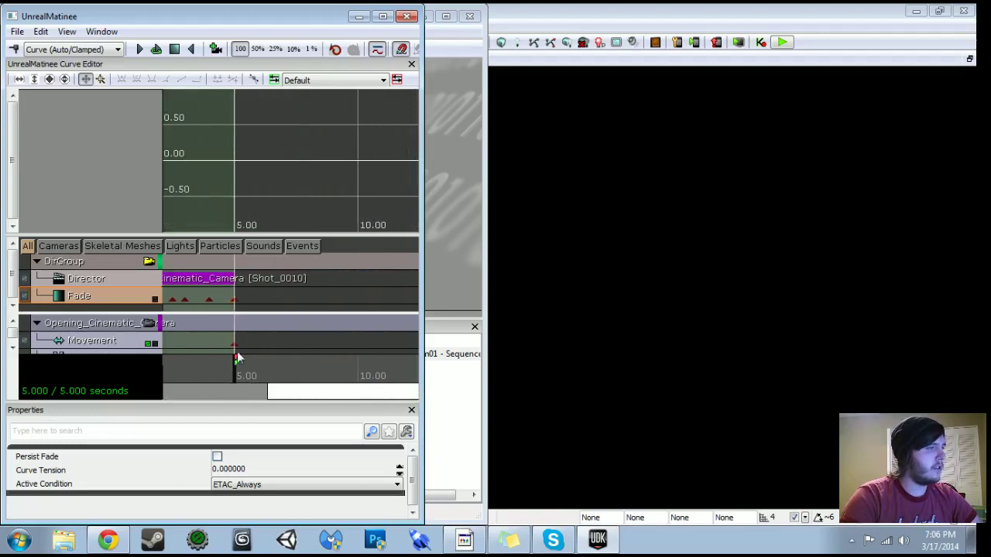
drag(236, 359, 359, 358)
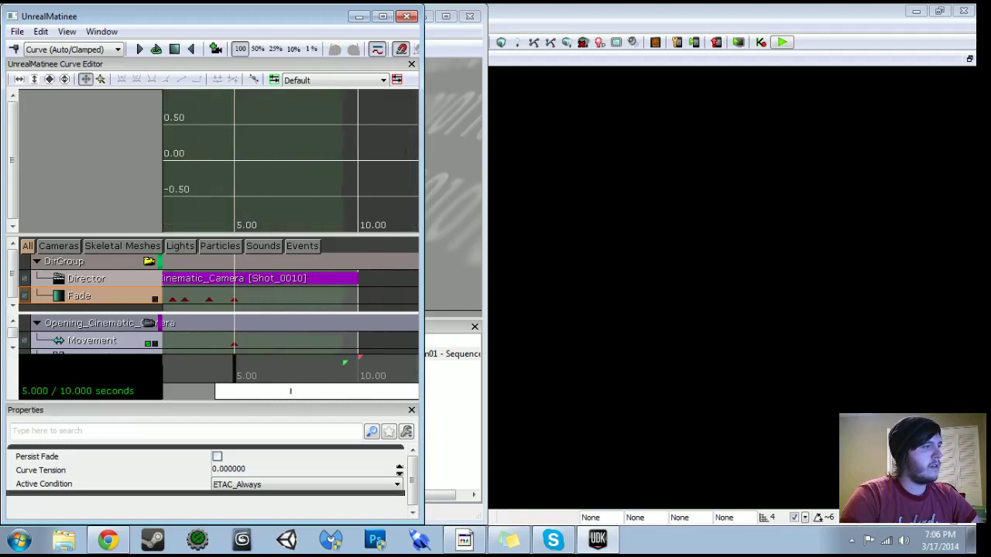
drag(237, 370, 258, 371)
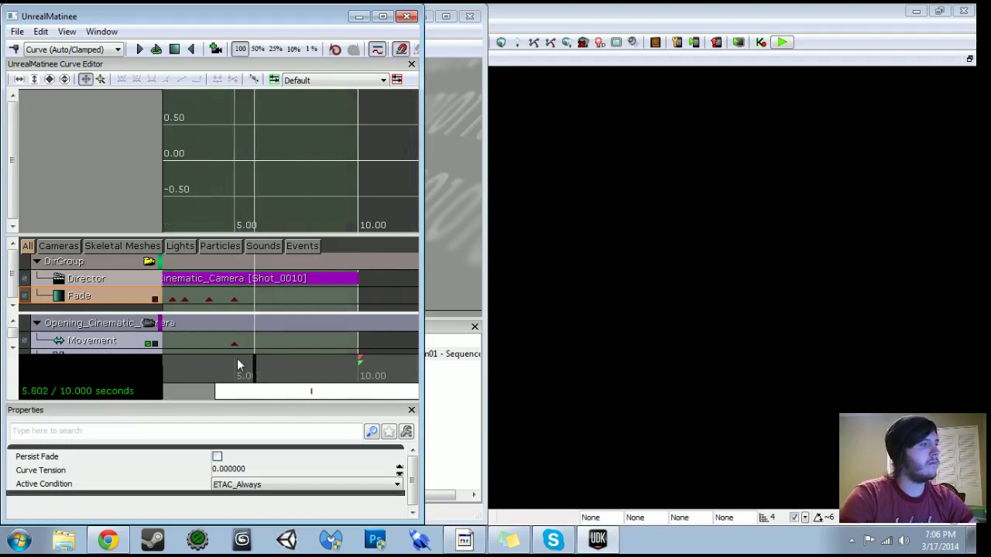
drag(255, 377, 260, 378)
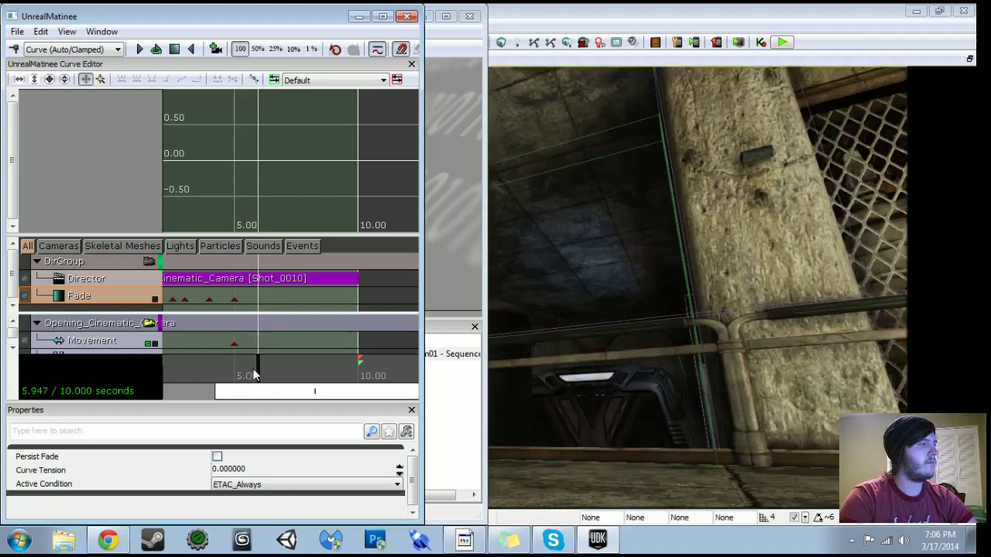
drag(258, 372, 257, 373)
key(Return)
right_drag(535, 367, 464, 367)
drag(535, 367, 511, 278)
drag(658, 302, 658, 372)
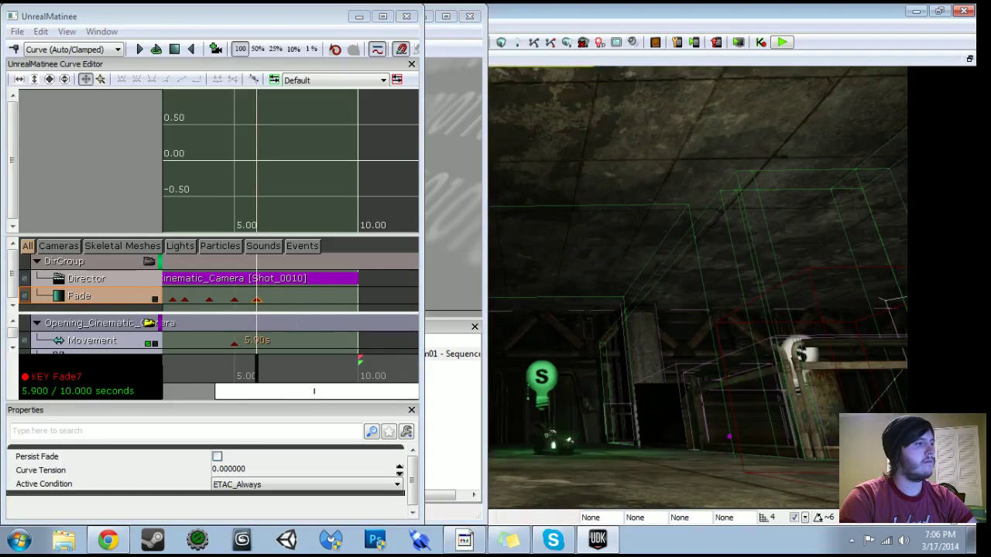
click(294, 319)
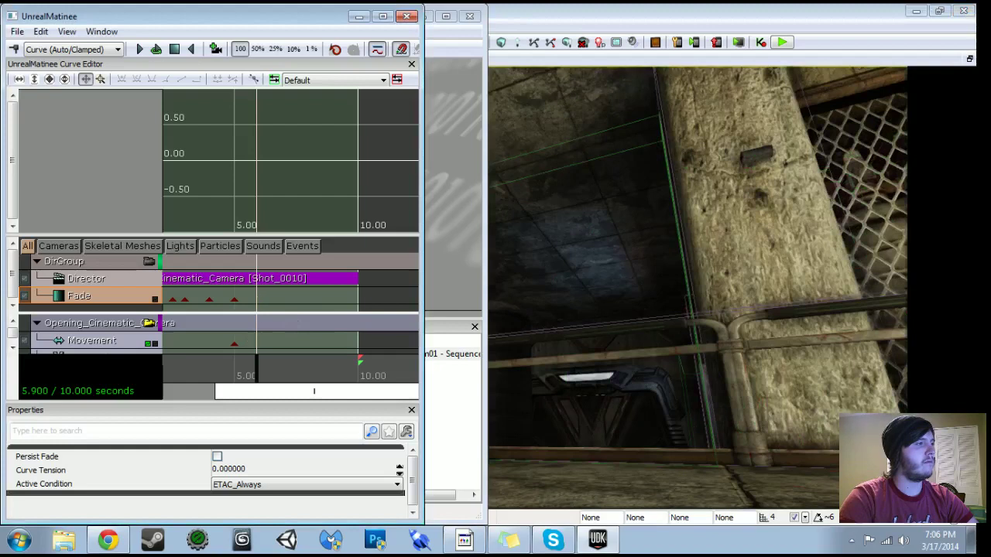
Add a Movement key at 5.9 seconds with the camera turned up towards the ceiling.
click(92, 341)
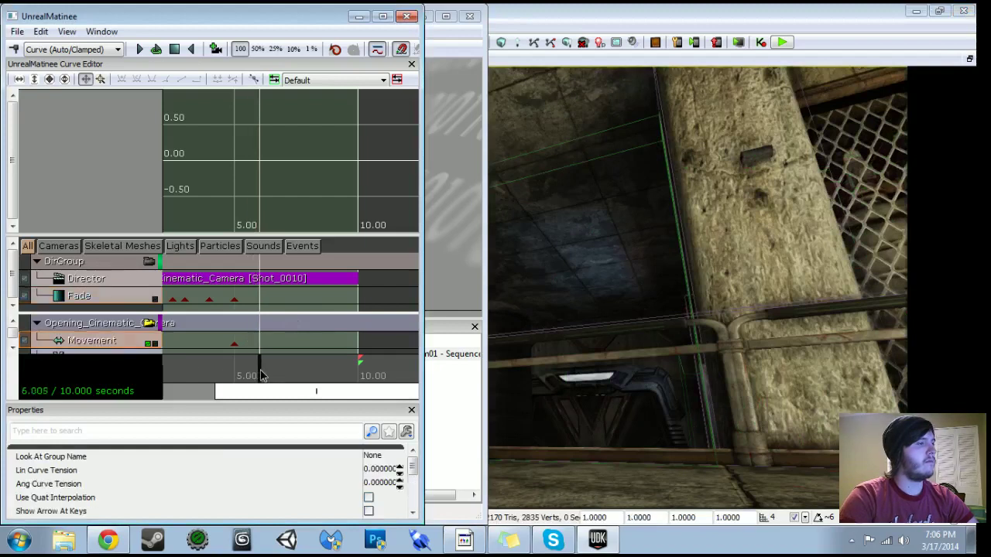
key(Return)
right_drag(697, 286, 543, 166)
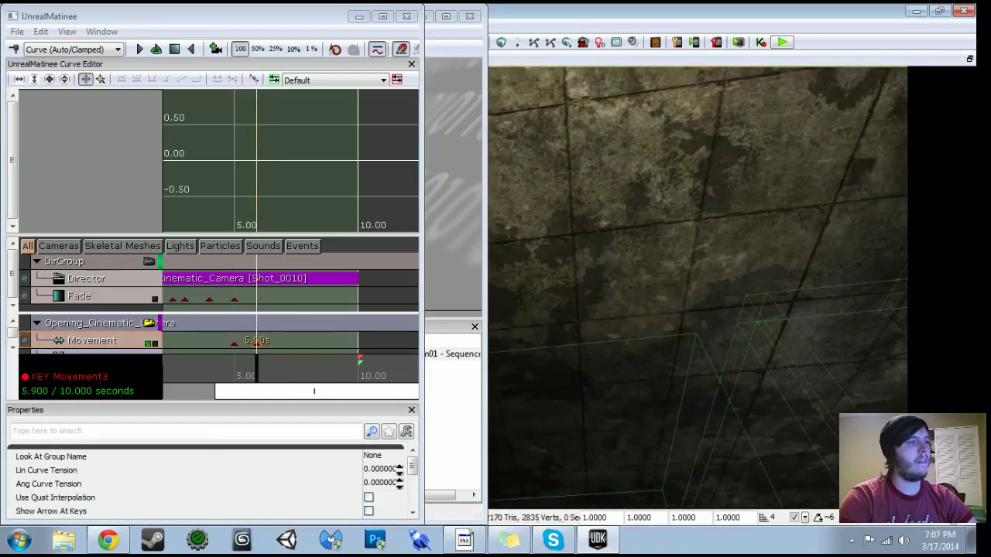
Add a Movement key at 6.9 seconds and tilt the camera slightly back down from the ceiling.
drag(260, 373, 283, 379)
key(Return)
right_drag(558, 310, 556, 261)
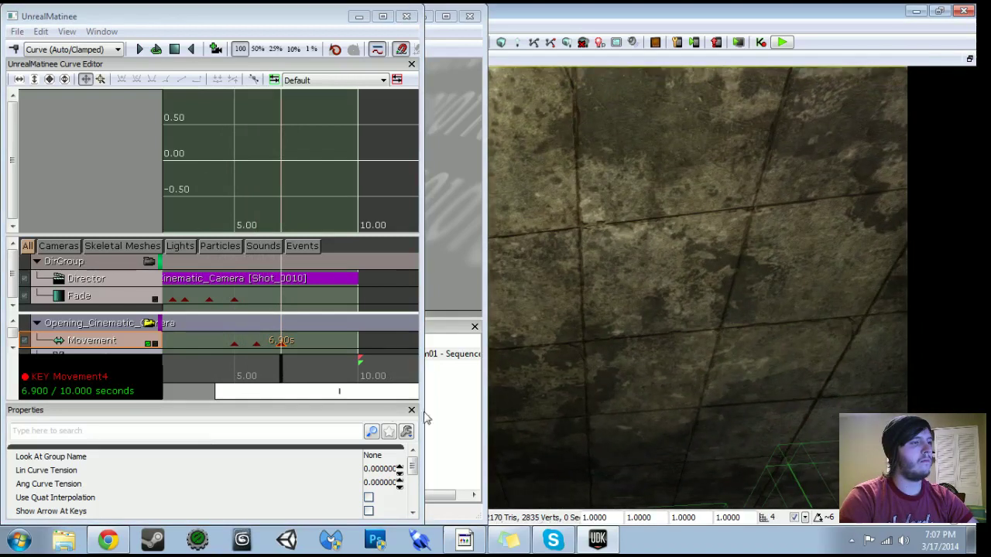
right_drag(557, 310, 555, 348)
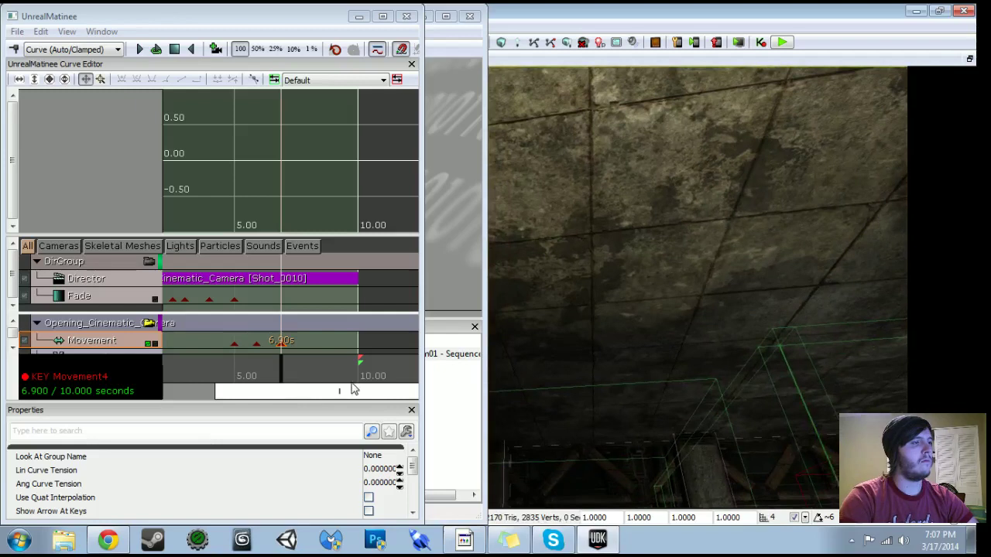
Add Movement keys at about 8 seconds and at 8.6 seconds, lowering the camera to face the room.
drag(282, 377, 310, 378)
key(Return)
right_drag(697, 287, 699, 322)
drag(304, 375, 323, 377)
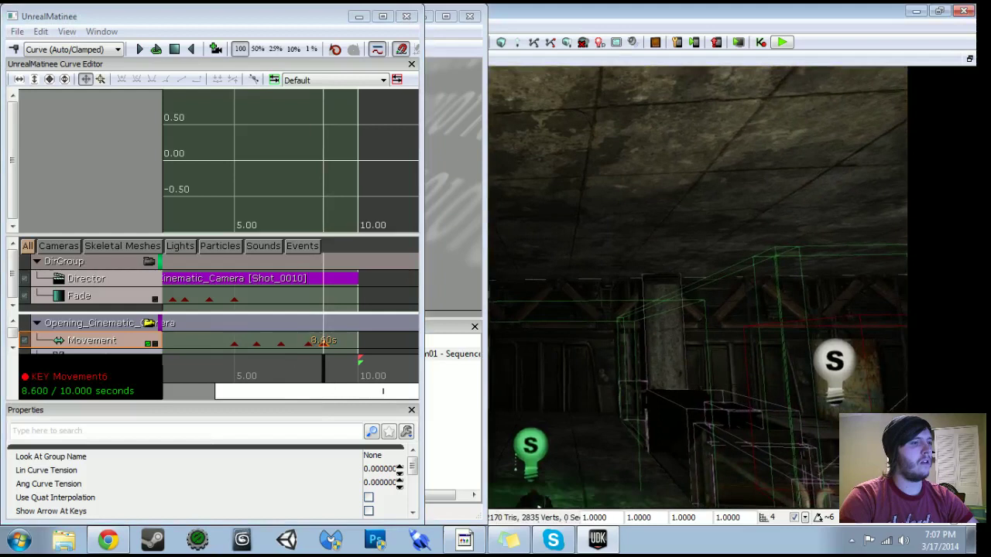
Preview the new camera move from about 4.7 seconds and check the shot around the 5-second fade key.
drag(308, 375, 229, 374)
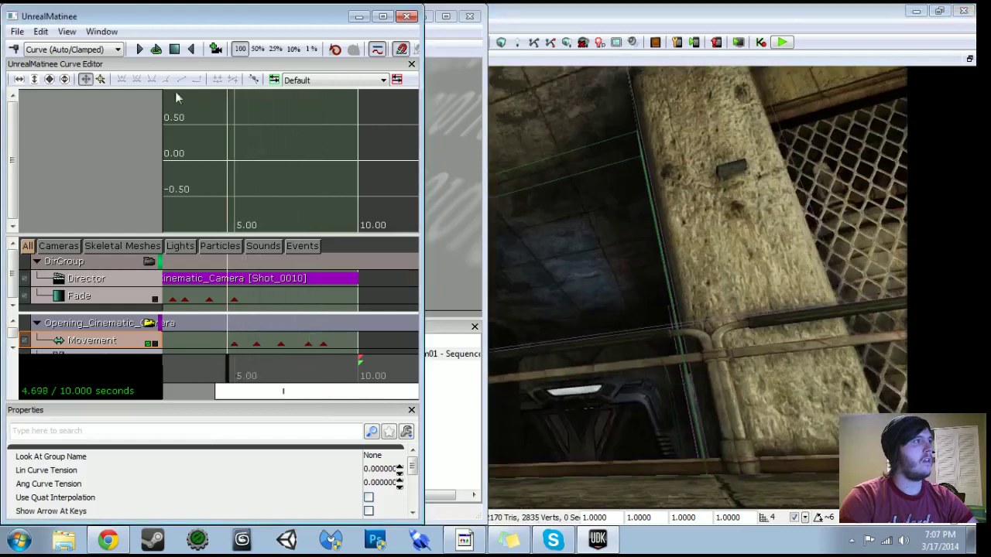
click(139, 48)
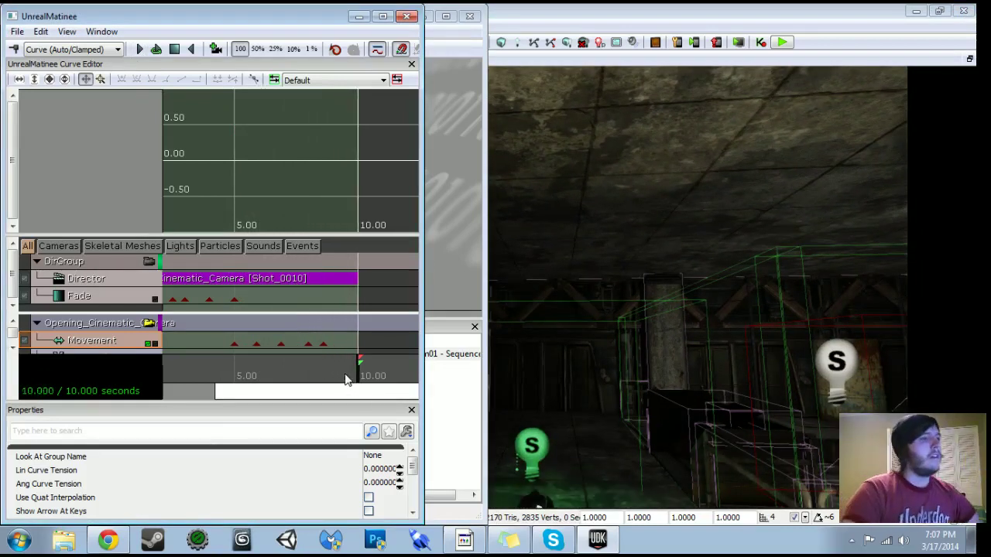
click(235, 300)
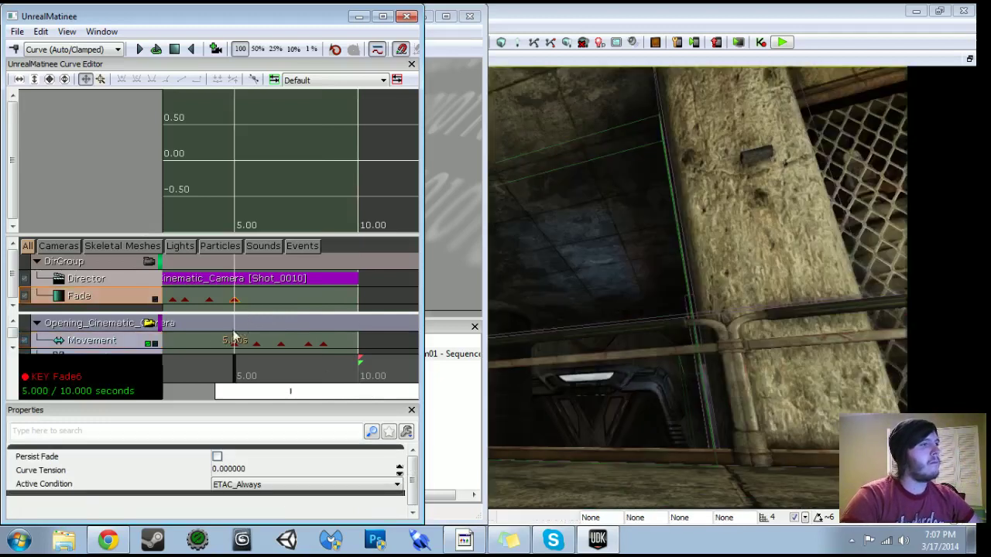
drag(236, 378, 212, 372)
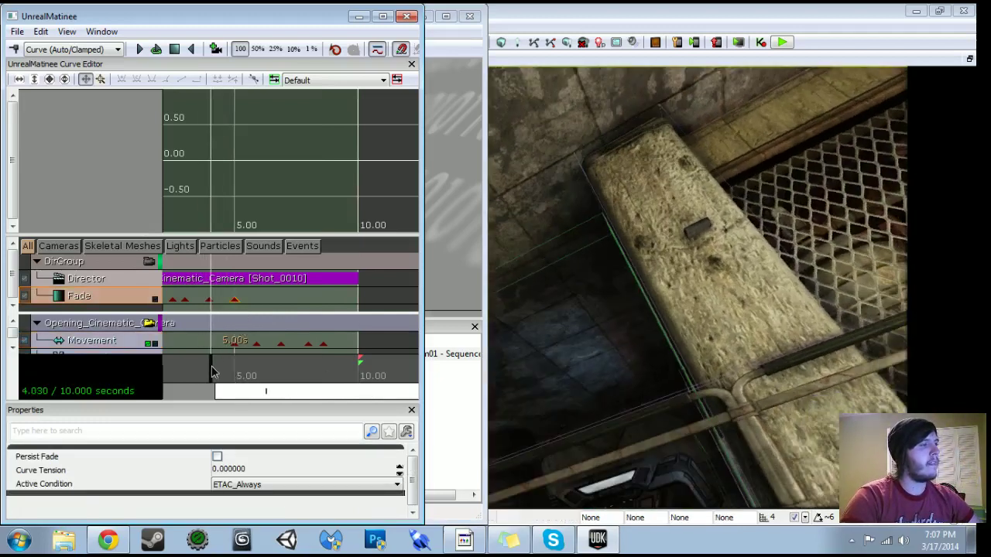
Look through the director group and add a Fade key at 6.8 seconds with a value of .5.
click(147, 264)
drag(214, 358, 281, 363)
key(Return)
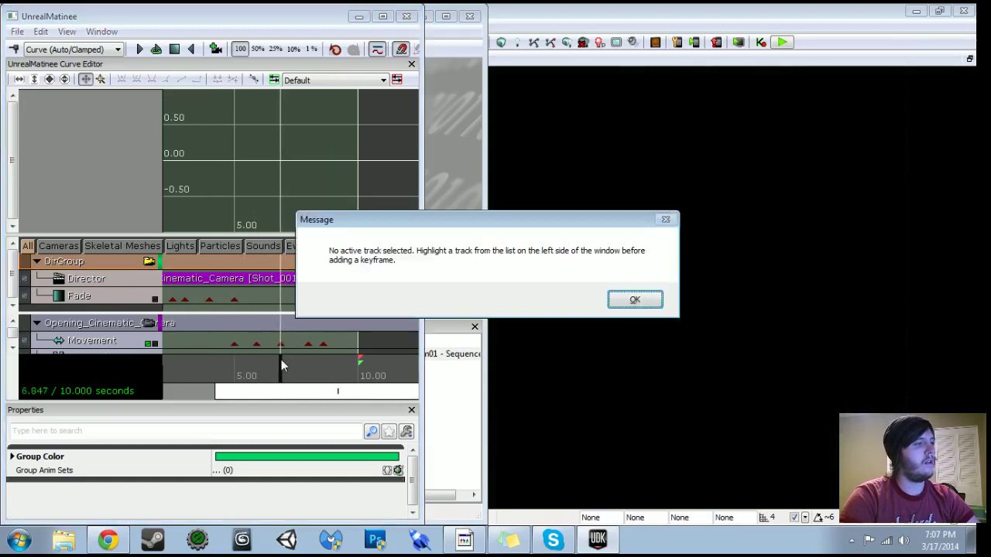
click(643, 302)
click(143, 301)
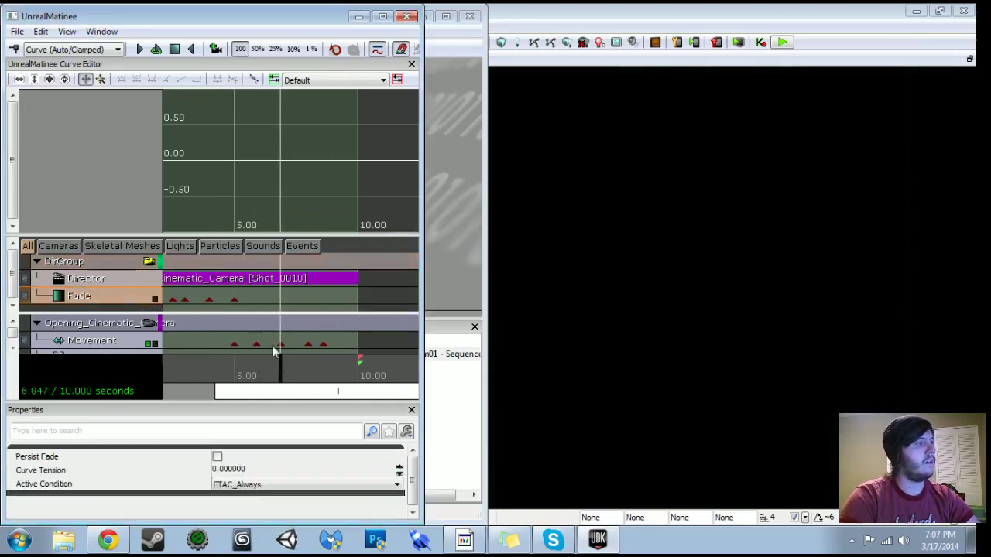
key(Return)
right_click(283, 301)
click(325, 324)
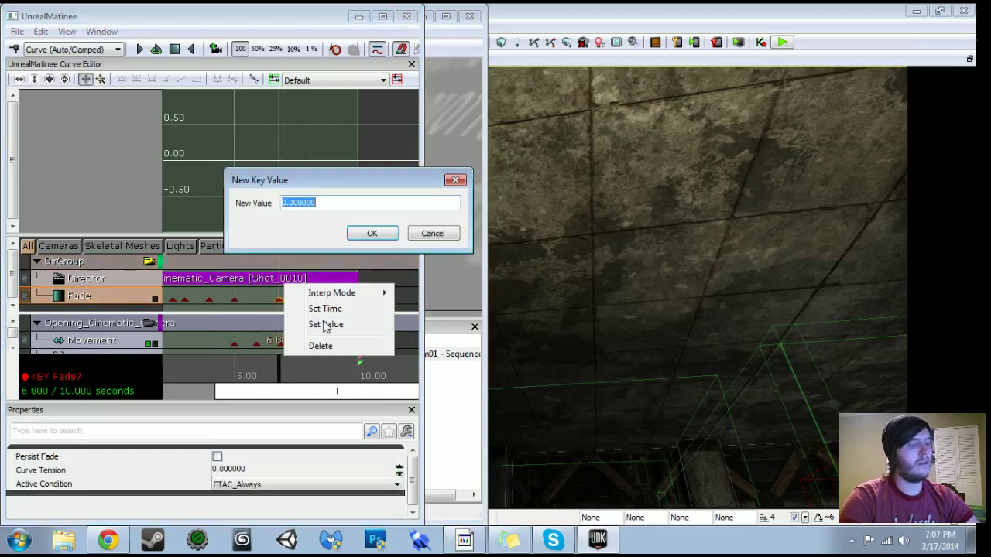
text(.5)
key(Return)
Add a Fade key at 8.6 seconds with a value of 0, and preview the sequence.
drag(281, 372, 326, 380)
key(Return)
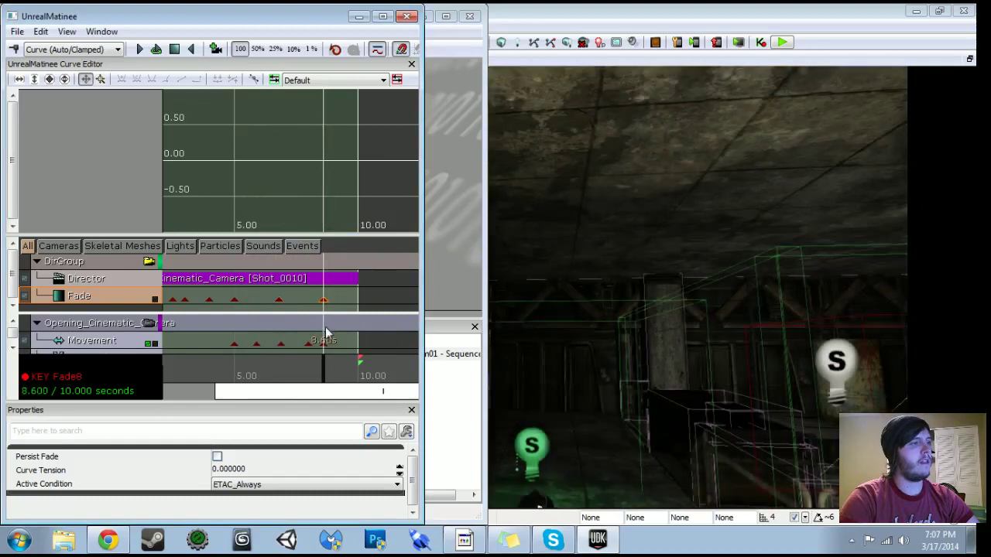
right_click(325, 300)
click(357, 325)
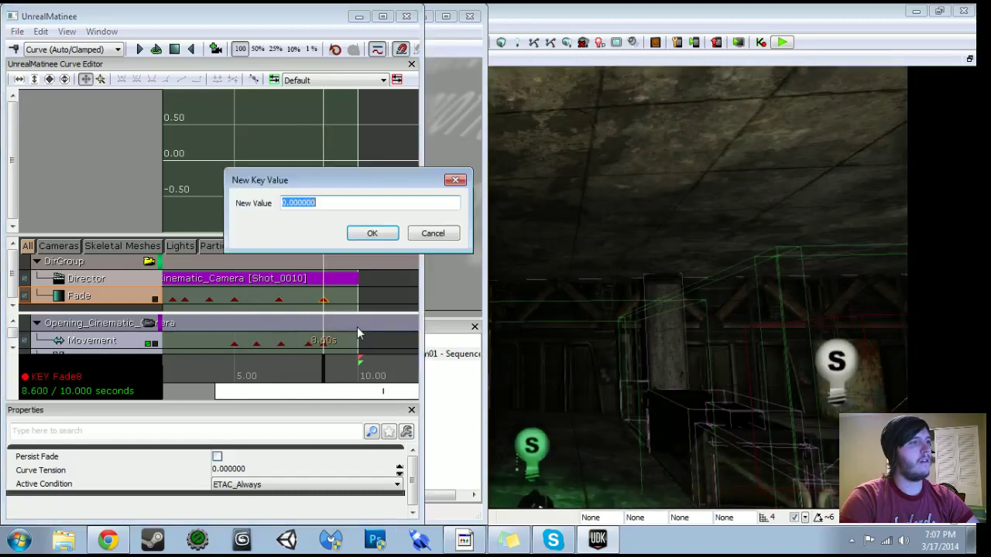
key(Return)
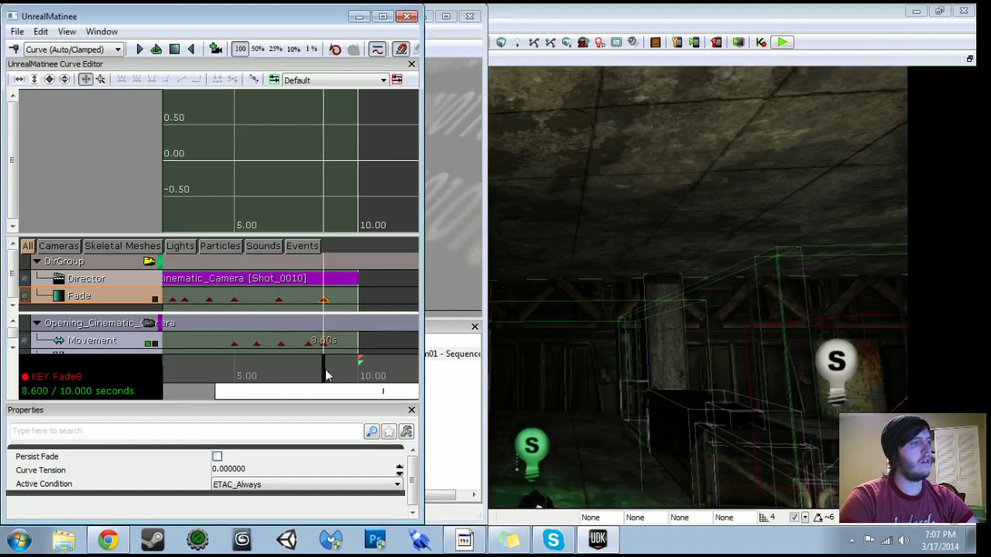
drag(336, 369, 108, 373)
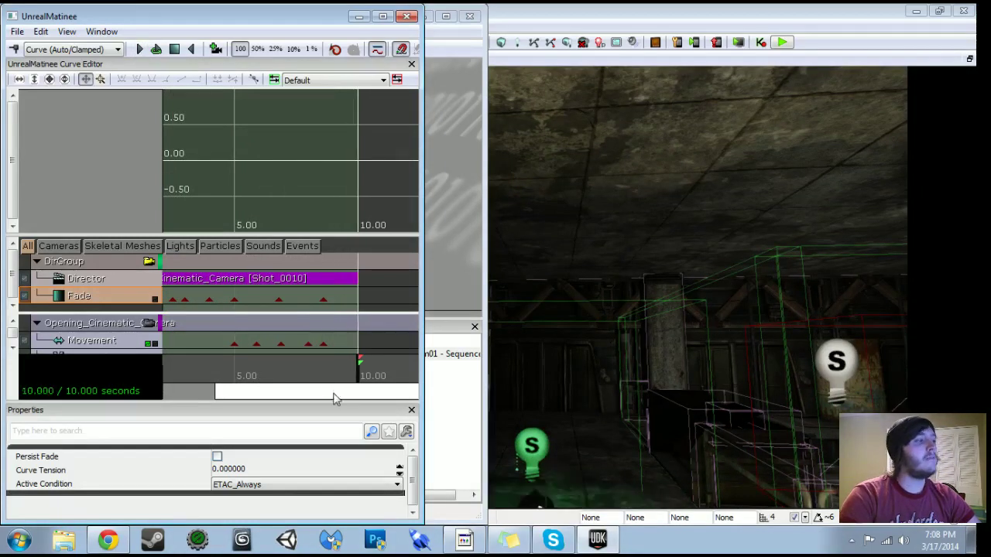
drag(335, 399, 174, 399)
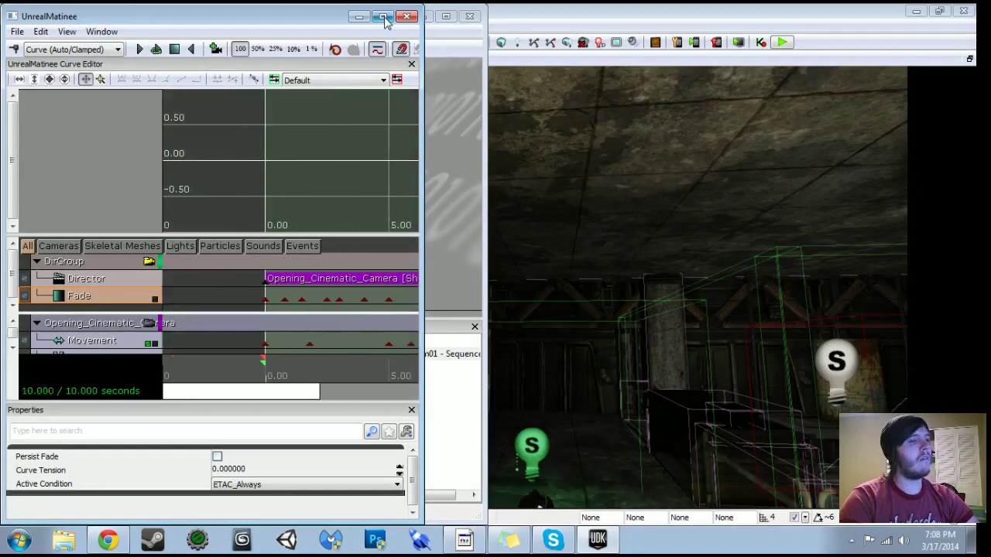
Close the Matinee editor and turn the level view until the cinematic camera actor can be reached.
click(472, 16)
right_drag(542, 232, 534, 312)
click(358, 16)
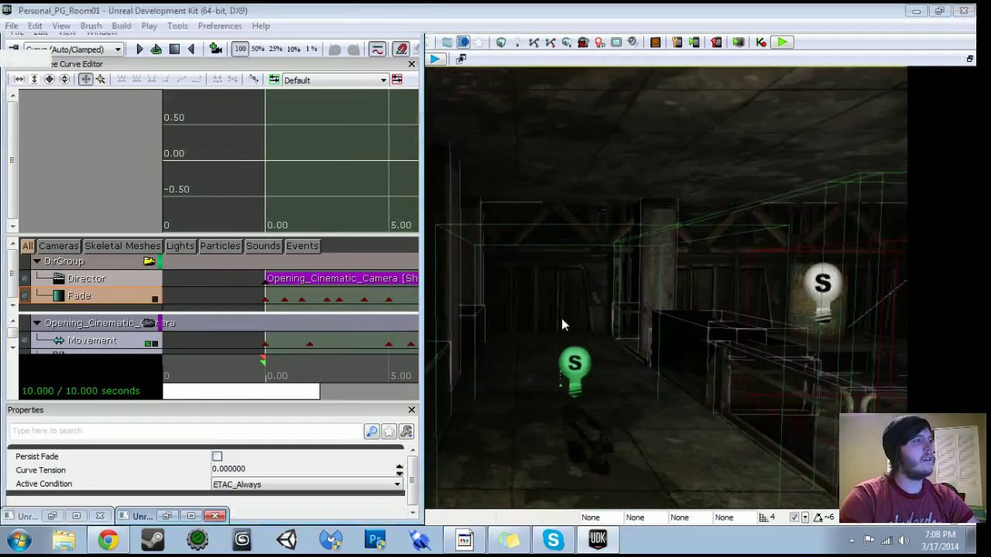
right_drag(542, 286, 475, 288)
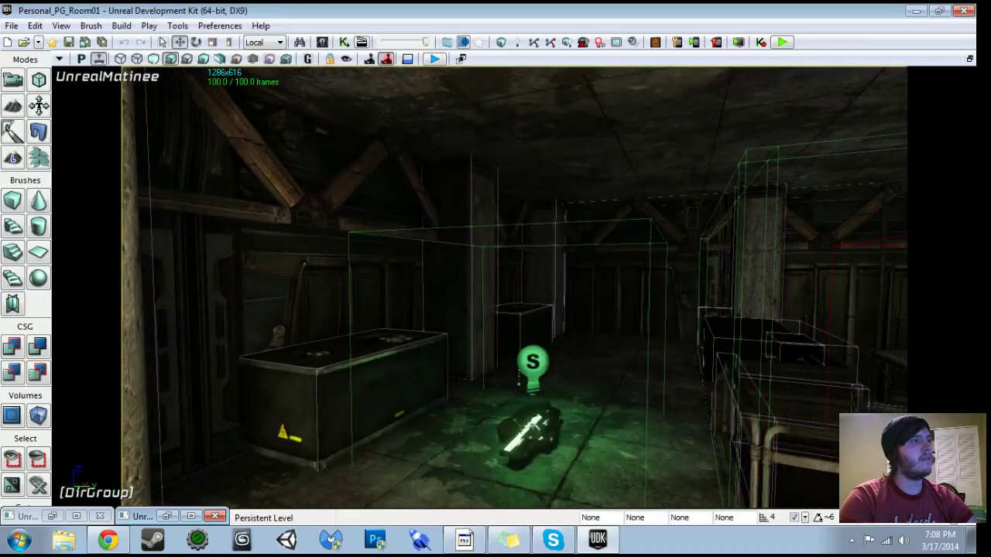
click(215, 517)
right_drag(511, 286, 287, 283)
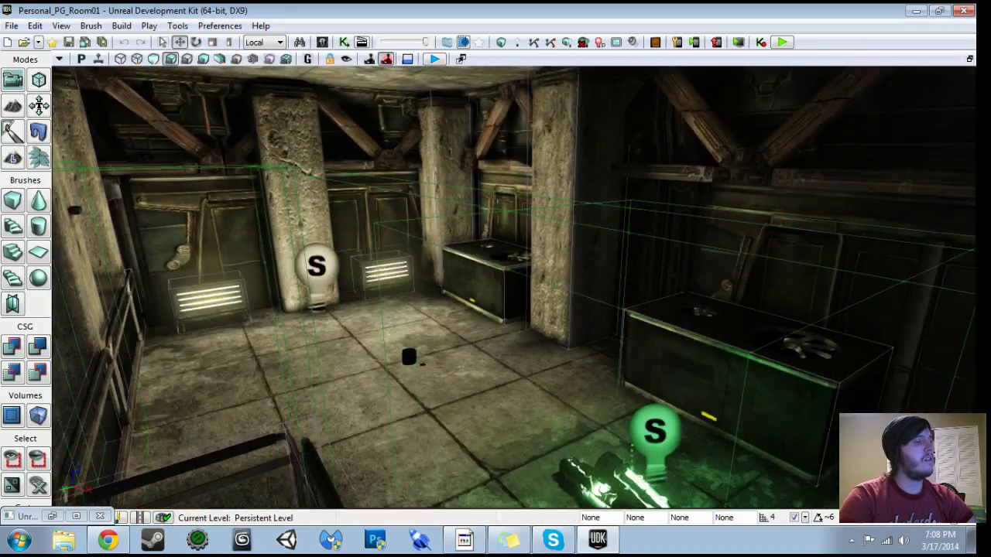
Set Cam Override Post Process Alpha to 1 in the cinematic camera actor's properties.
double_click(409, 356)
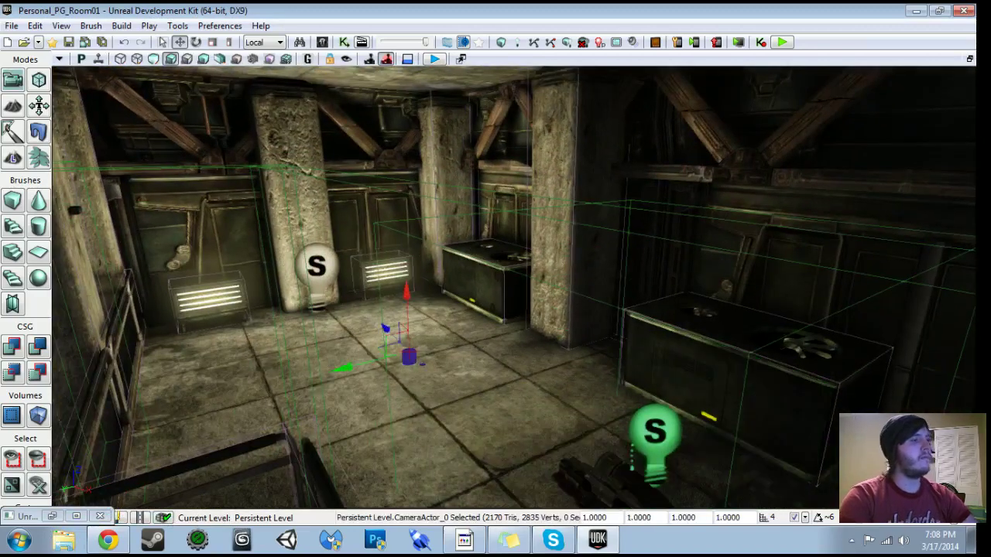
click(309, 64)
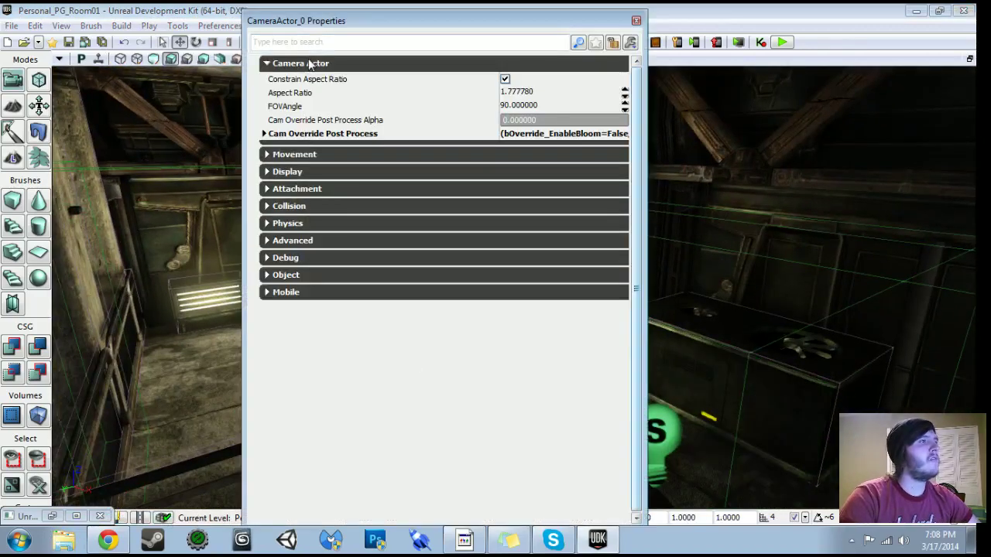
click(504, 120)
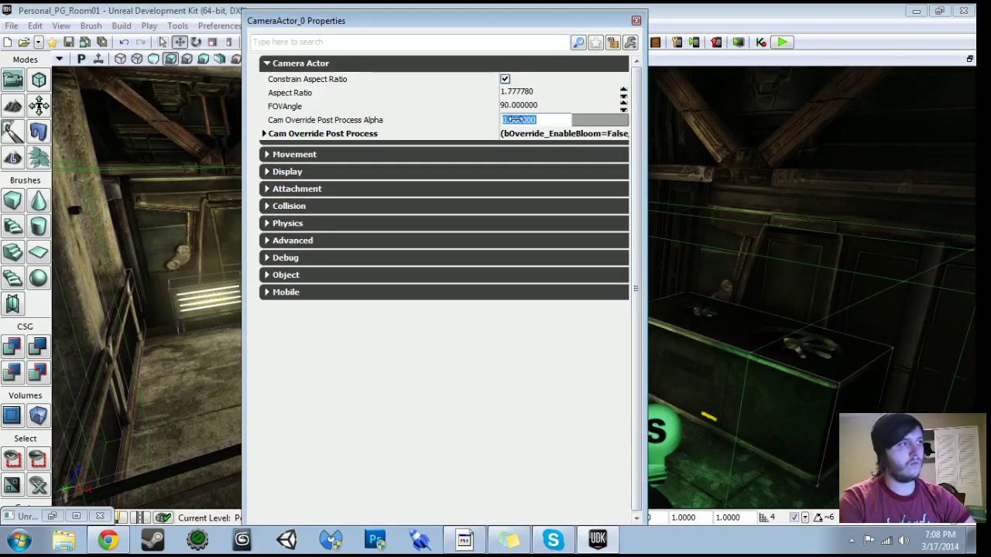
text(1)
key(Return)
Try the camera's Enable Bloom post-process override and look around the room with the properties window moved aside.
click(264, 134)
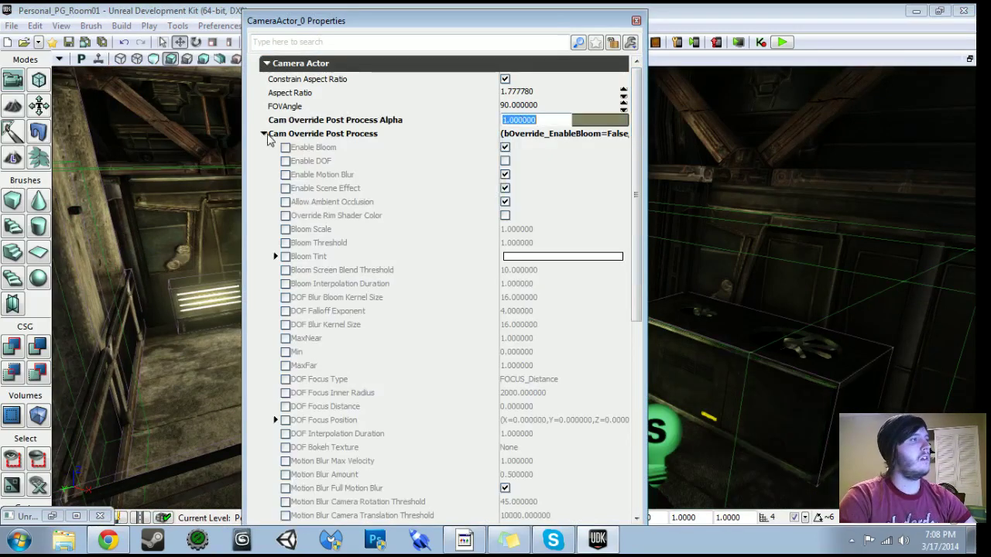
click(285, 147)
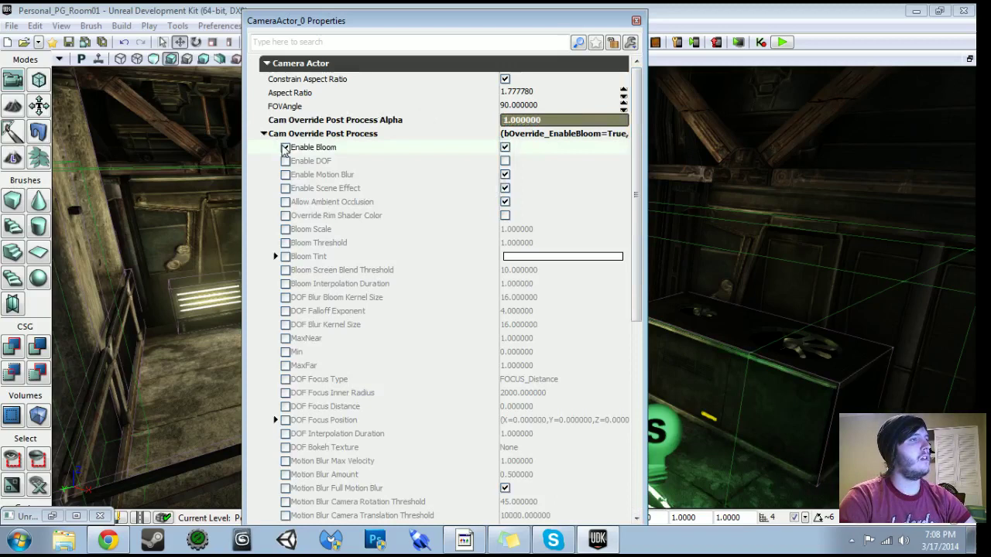
drag(306, 23, 462, 133)
click(347, 62)
drag(329, 331, 328, 263)
middle_drag(328, 263, 329, 209)
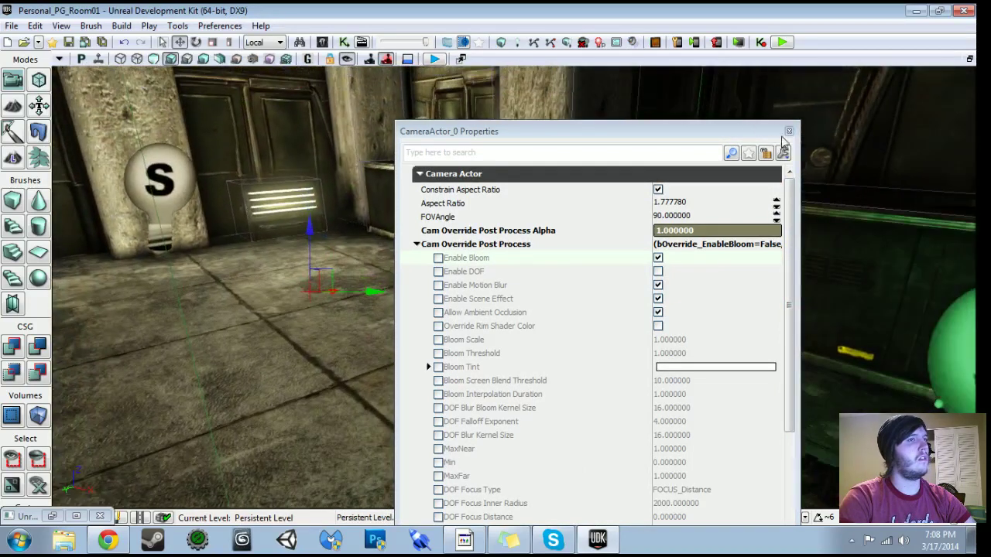
Close the camera actor's properties and unlock the camera from the level view, backing away until it is visible.
click(789, 132)
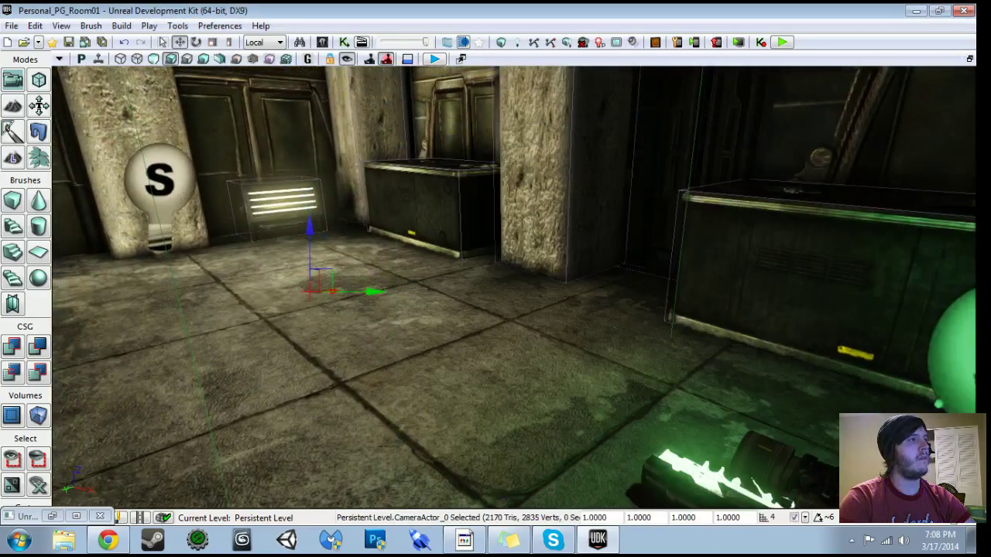
click(347, 59)
right_drag(457, 271, 512, 306)
click(465, 286)
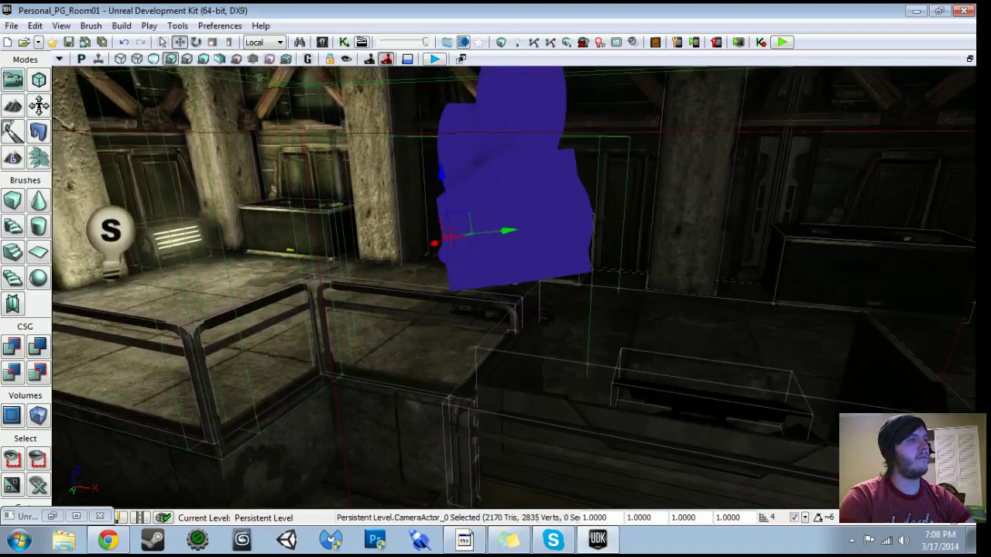
Check the main Kismet sequence and play-test the level from the floor behind the railing.
click(784, 43)
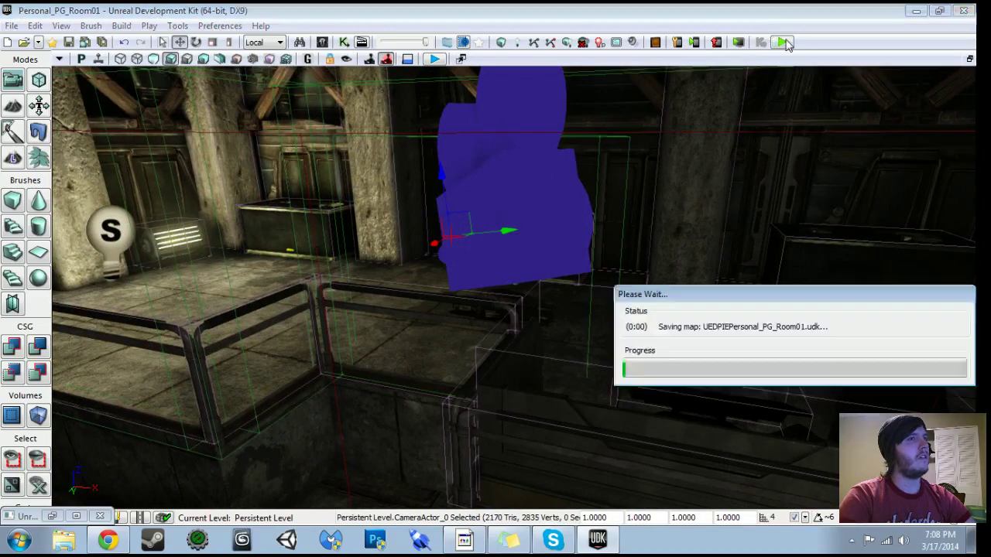
click(569, 294)
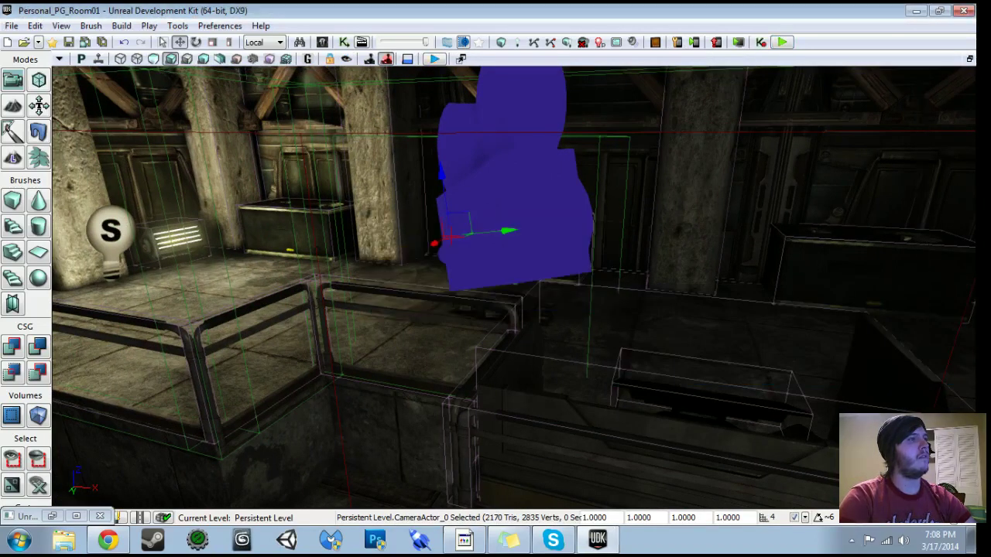
click(345, 42)
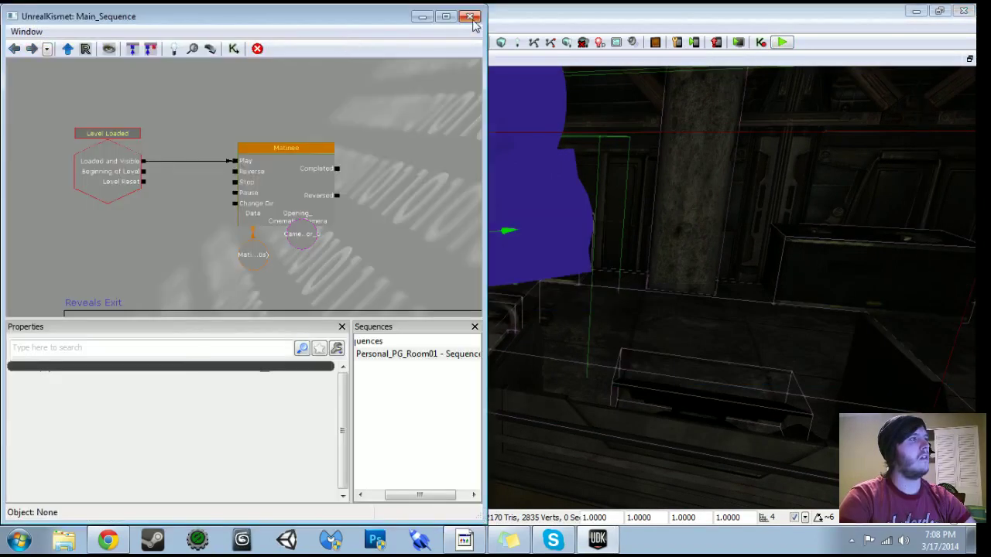
click(470, 17)
right_click(271, 337)
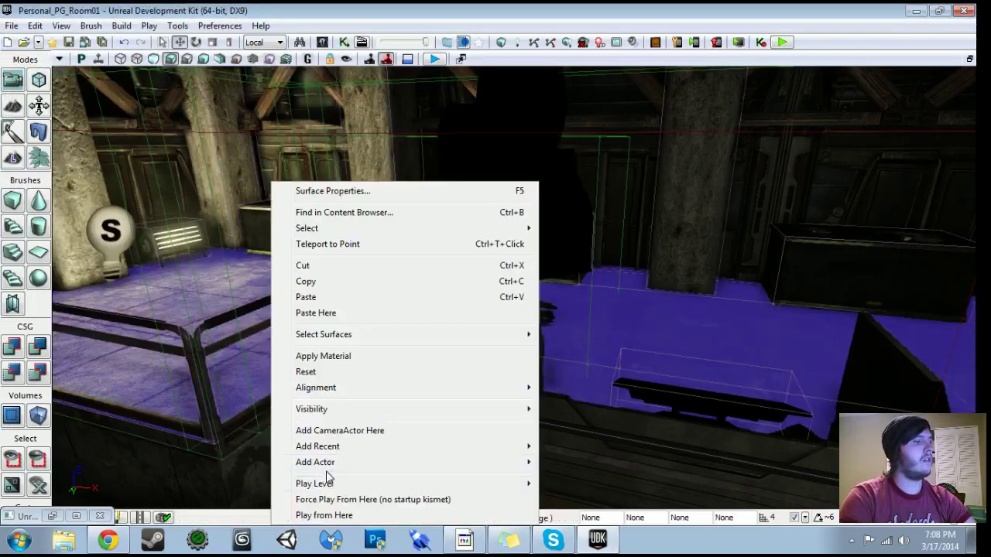
click(324, 516)
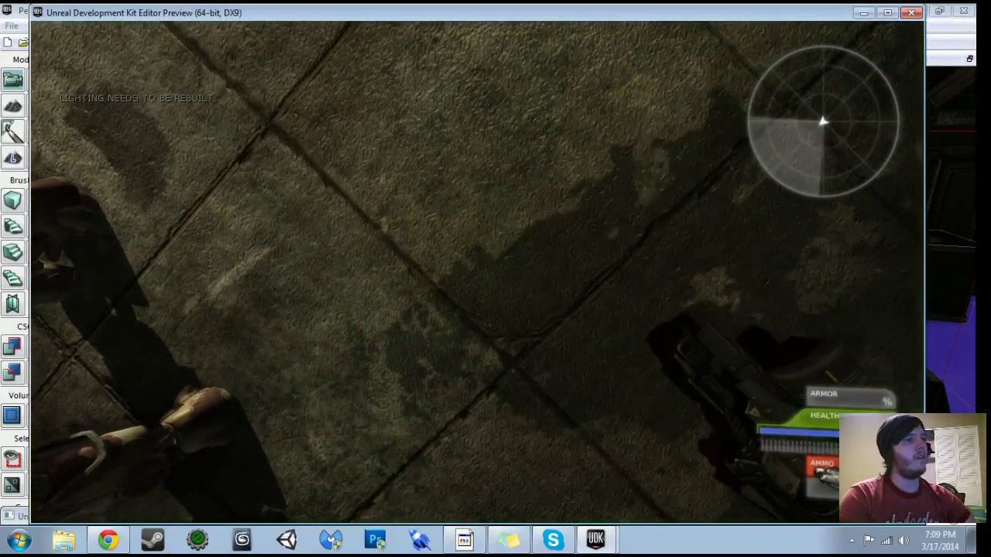
key(Escape)
drag(511, 286, 512, 352)
right_drag(512, 352, 511, 286)
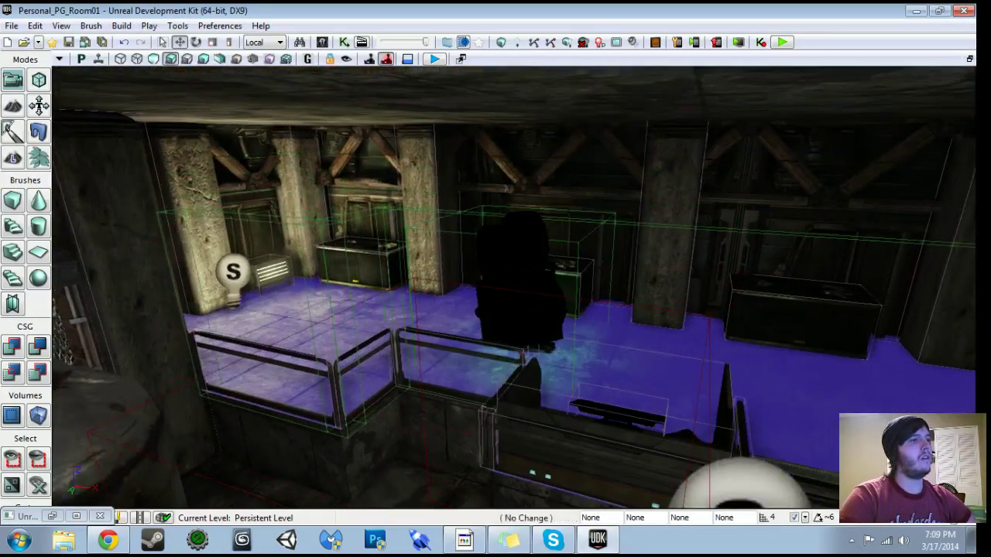
Switch the level view to Unlit shading to see the dark room clearly.
click(360, 267)
right_drag(360, 267, 294, 291)
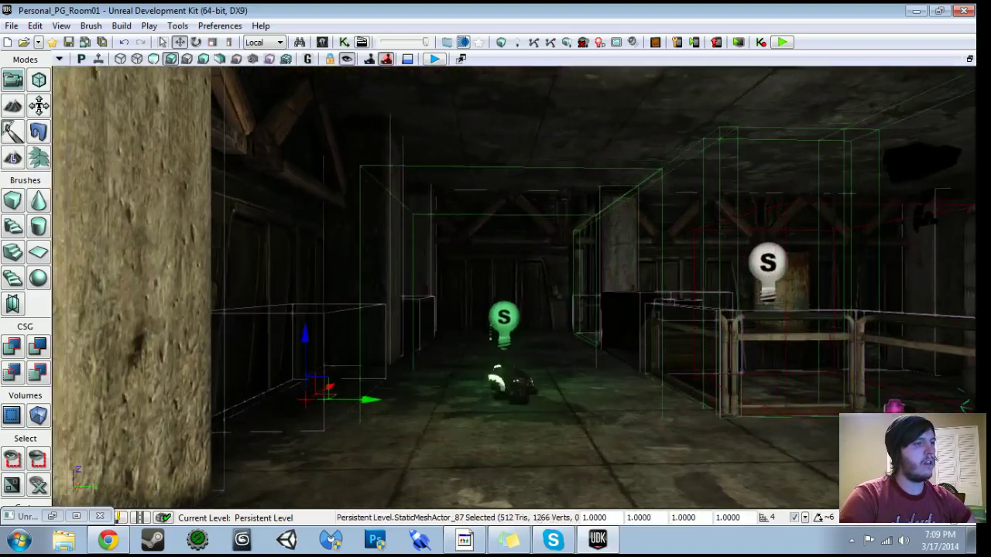
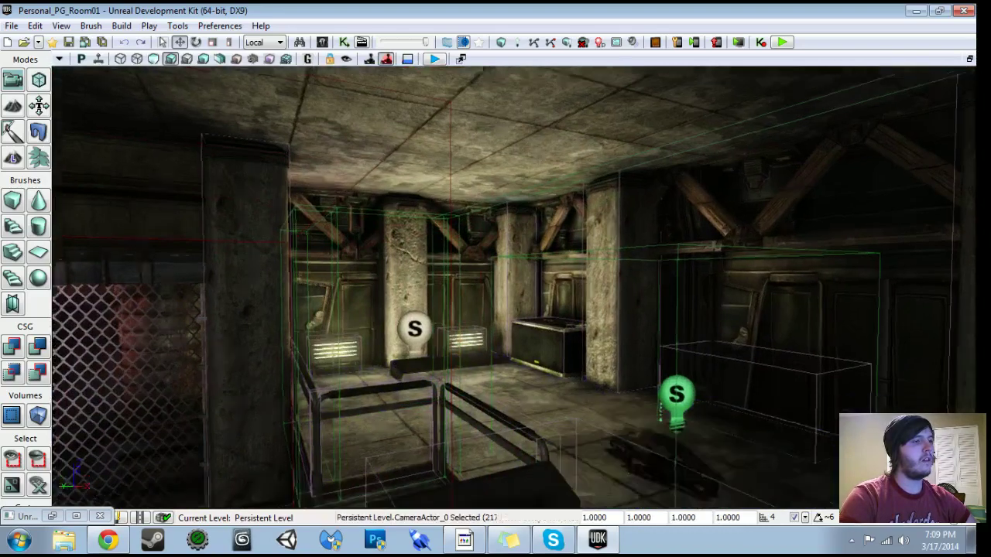
right_drag(514, 286, 464, 314)
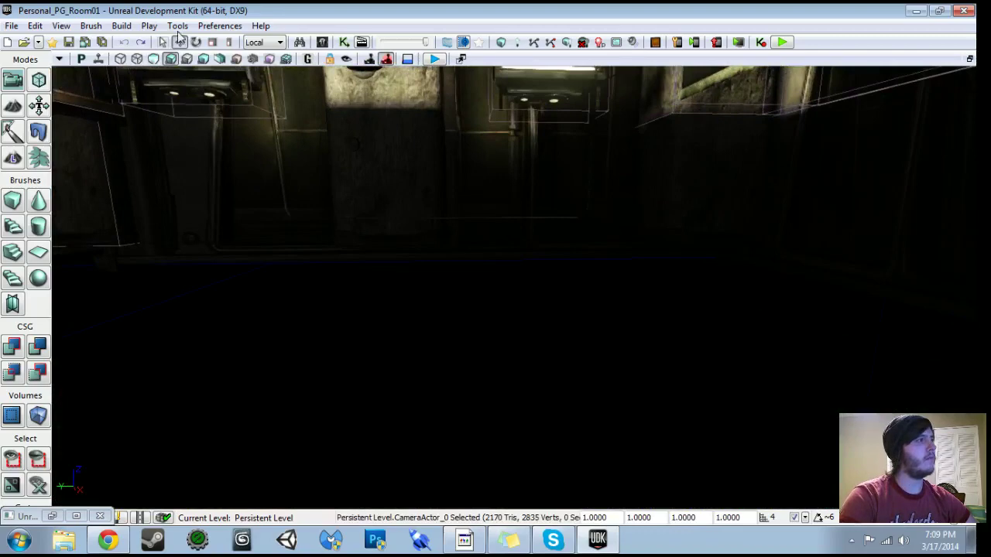
click(152, 62)
right_drag(325, 224, 329, 240)
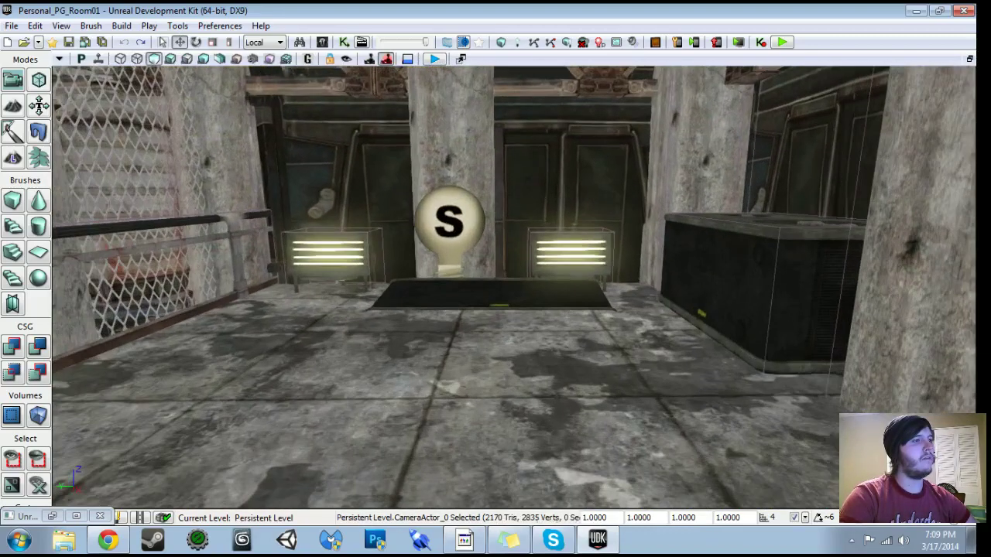
Duplicate the fan crate along the wall into the empty bay between the concrete pillars.
right_drag(514, 286, 433, 288)
right_drag(514, 287, 542, 280)
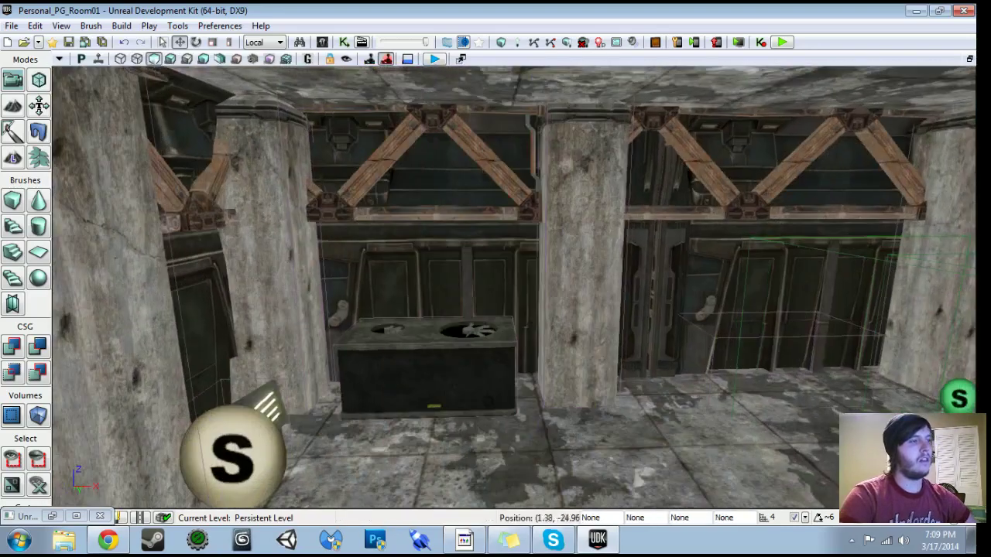
alt+shift+drag(376, 396, 391, 403)
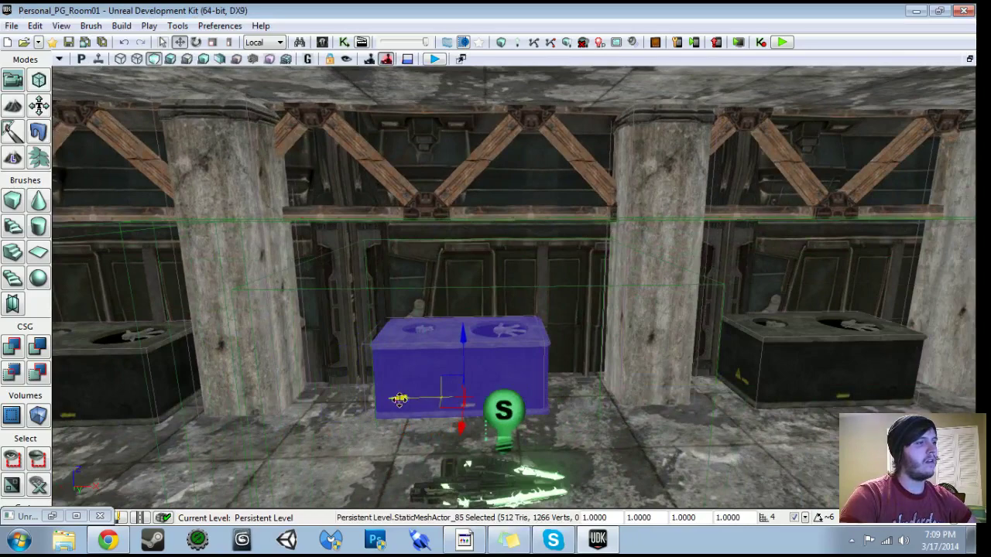
drag(388, 400, 381, 399)
Reposition the cinematic camera actor in the raised room, facing the two glowing wall lights.
right_drag(381, 399, 319, 379)
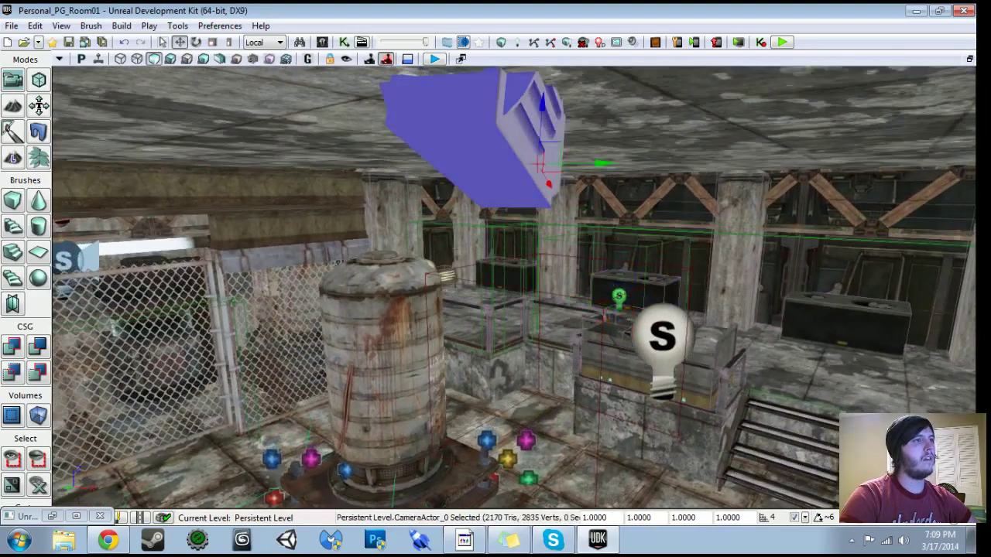
right_drag(353, 74, 465, 25)
click(349, 61)
right_drag(371, 155, 317, 251)
mouse_move(559, 240)
right_down()
mouse_move(558, 249)
mouse_move(558, 240)
right_up()
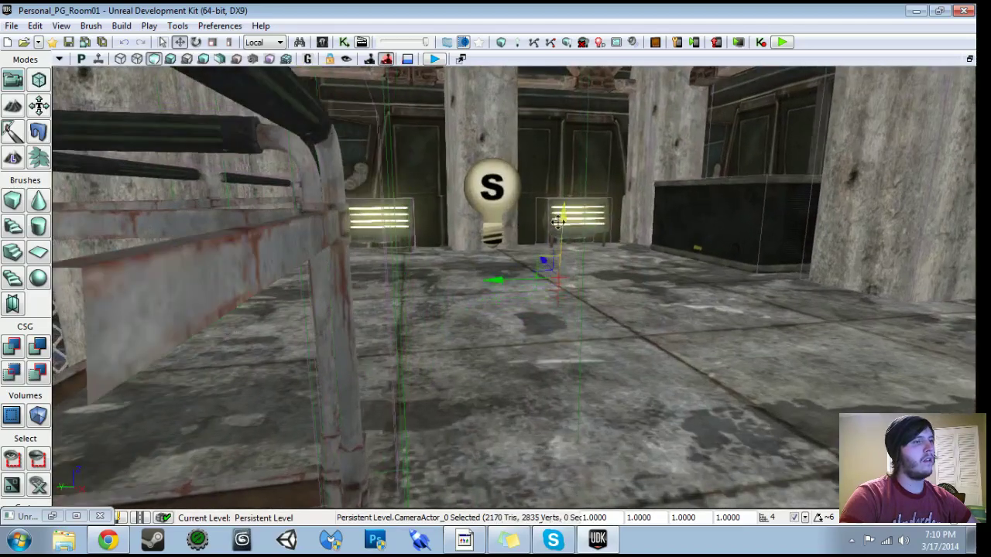
right_drag(564, 189, 553, 204)
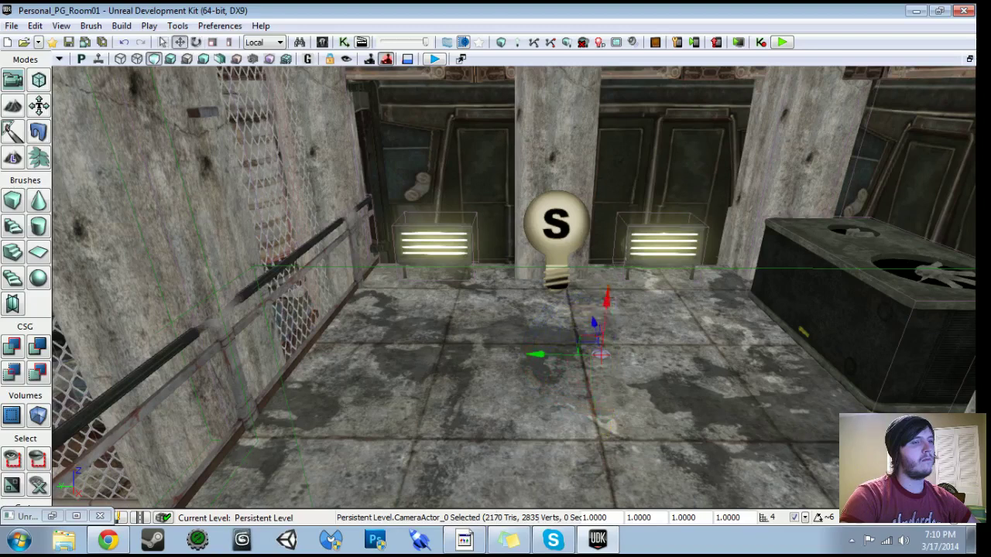
drag(610, 285, 616, 326)
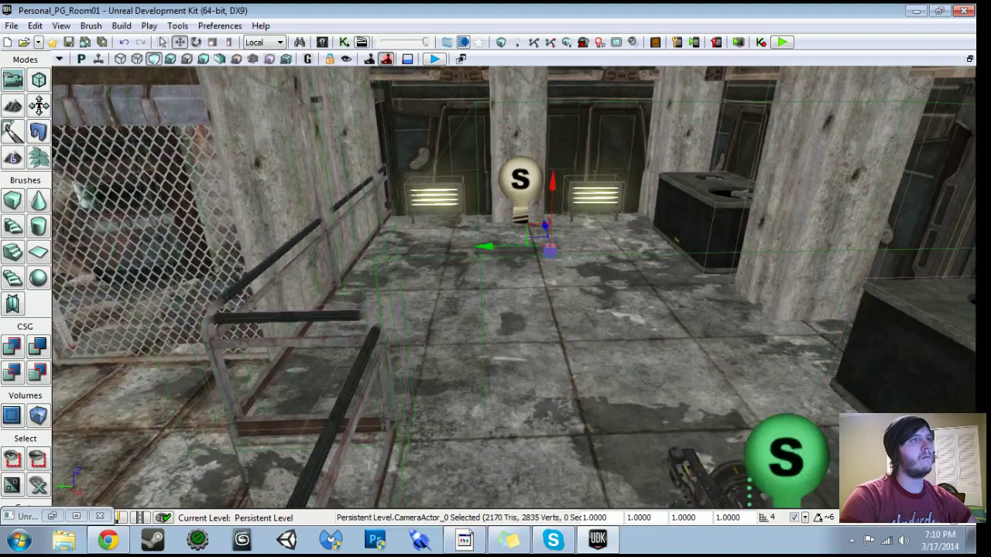
Play-test the opening cinematic from the room's floor and exit the preview.
click(600, 405)
right_click(601, 406)
click(650, 385)
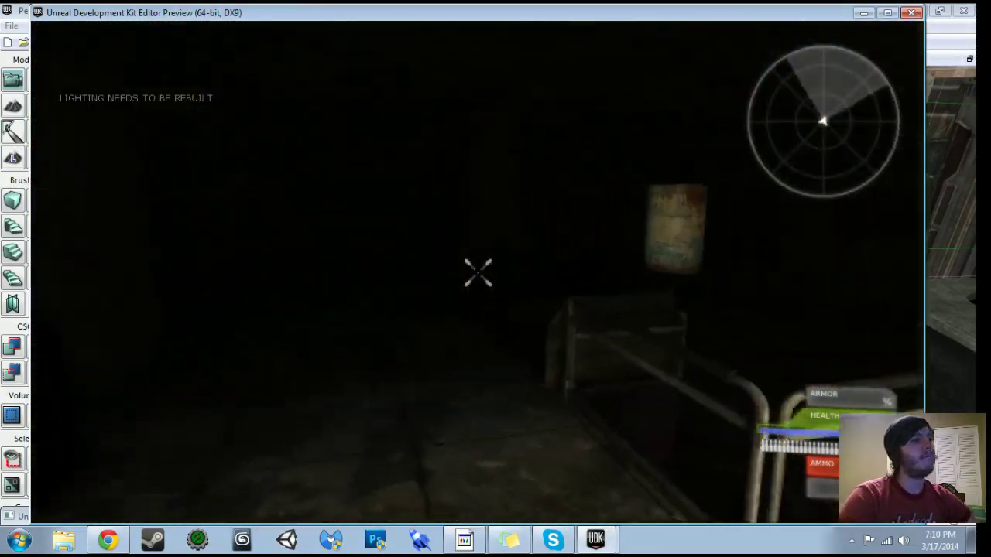
key(Escape)
drag(514, 287, 542, 356)
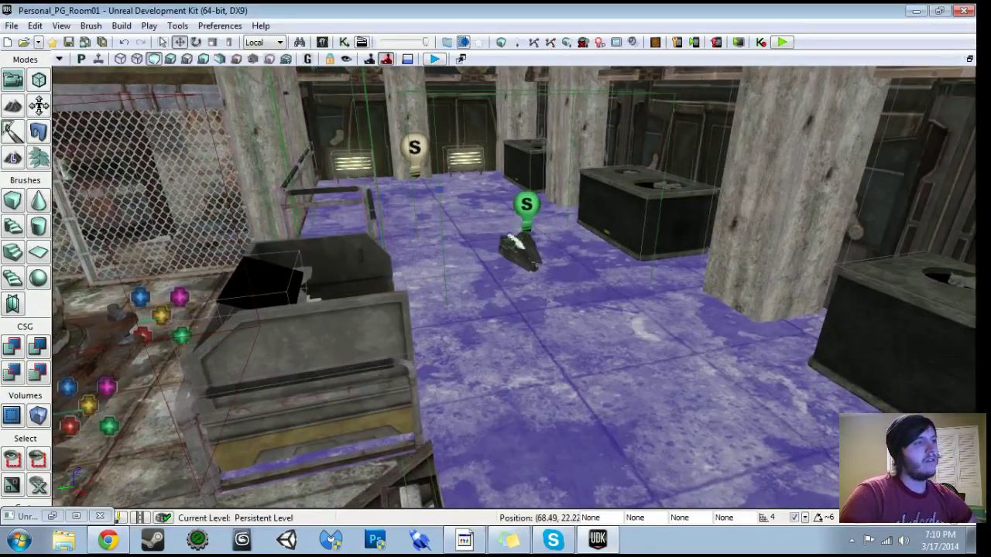
Break the Kismet link between Loaded and Visible and the Matinee's Play input, and move the Matinee nodes away from the event.
click(345, 43)
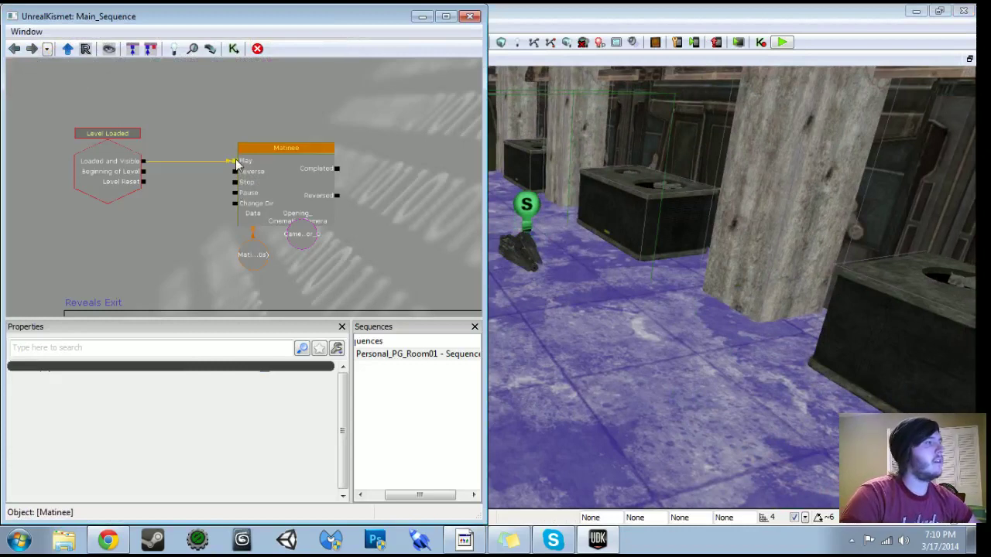
scroll(183, 205, down, 3)
drag(183, 204, 184, 174)
ctrl+alt+drag(246, 124, 314, 134)
drag(232, 139, 258, 122)
scroll(256, 160, up, 4)
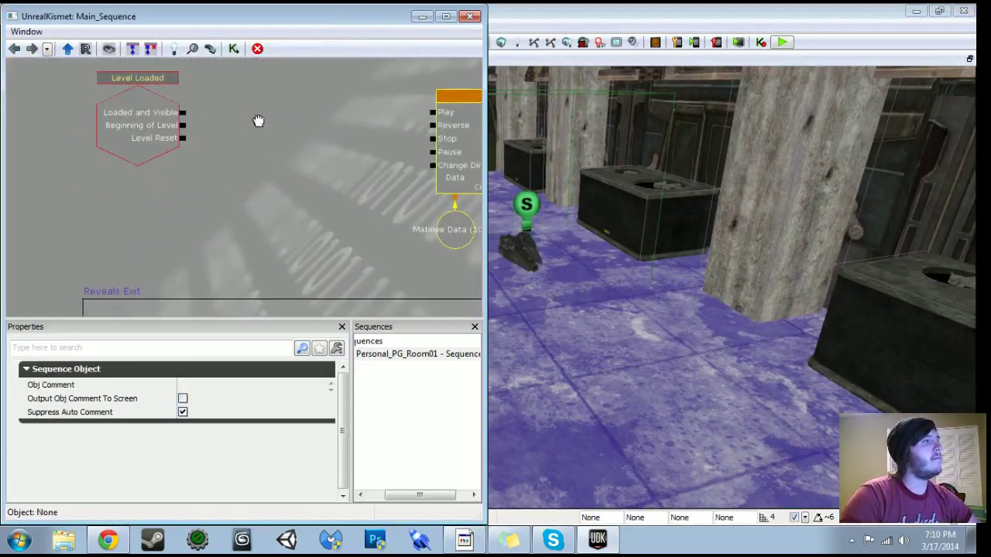
Add a Toggle Cinematic Mode action enabled by Loaded and Visible, with an All Players variable as its target.
right_click(259, 100)
mouse_move(288, 112)
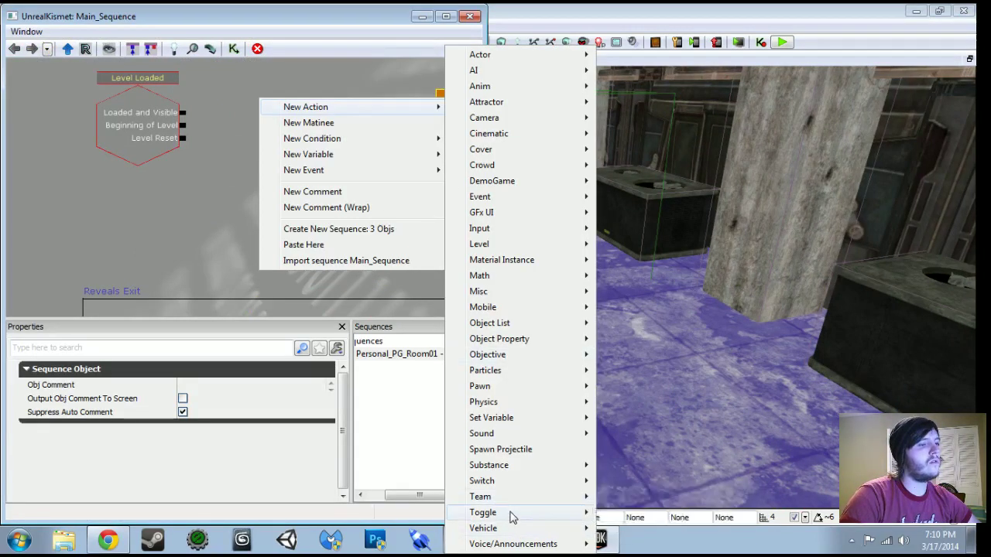
mouse_move(511, 512)
click(668, 451)
drag(183, 112, 302, 129)
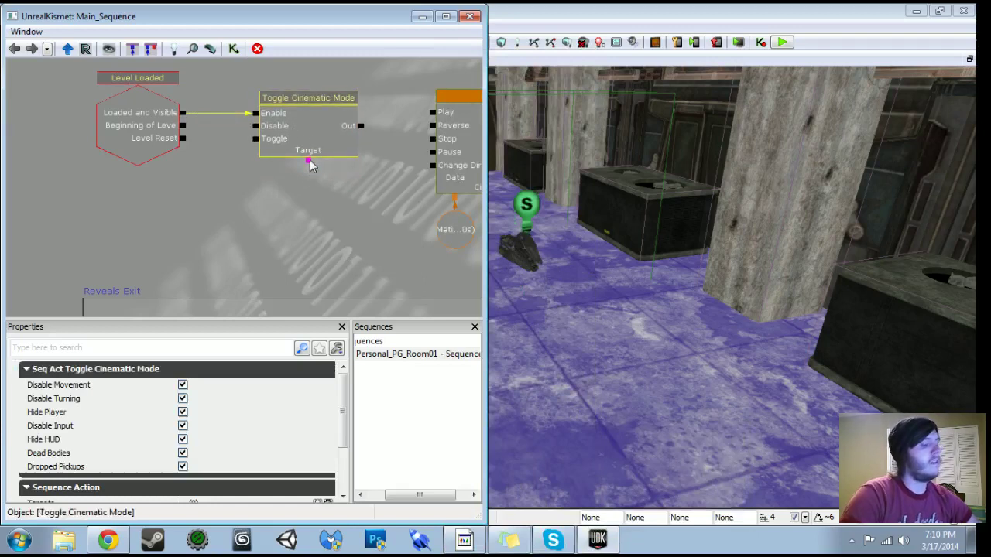
key(p)
click(310, 161)
Link the Toggle Cinematic Mode's Out to the Matinee's Play input and tidy the Matinee and camera variable nodes.
drag(359, 229, 235, 253)
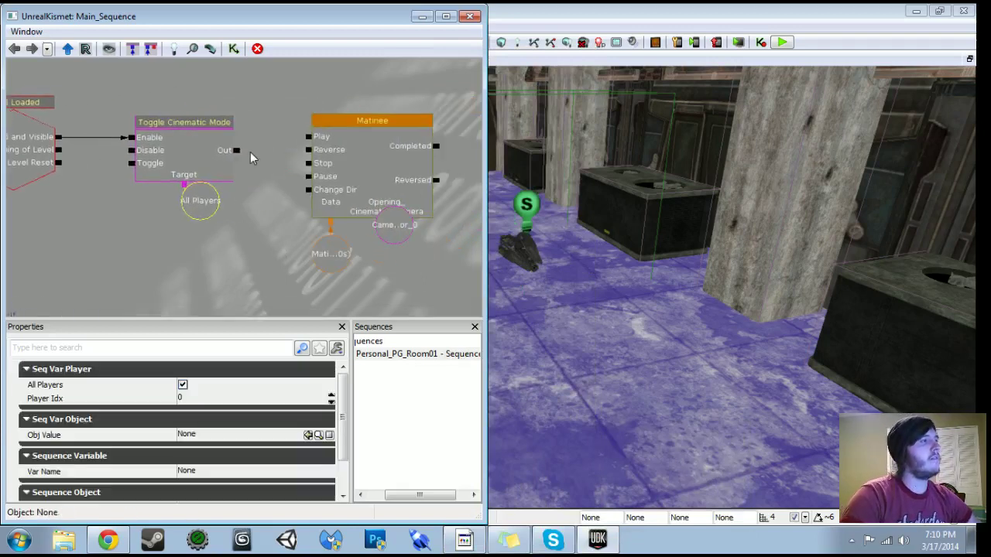
drag(237, 150, 286, 144)
ctrl+alt+drag(386, 232, 410, 250)
ctrl+drag(410, 177, 419, 191)
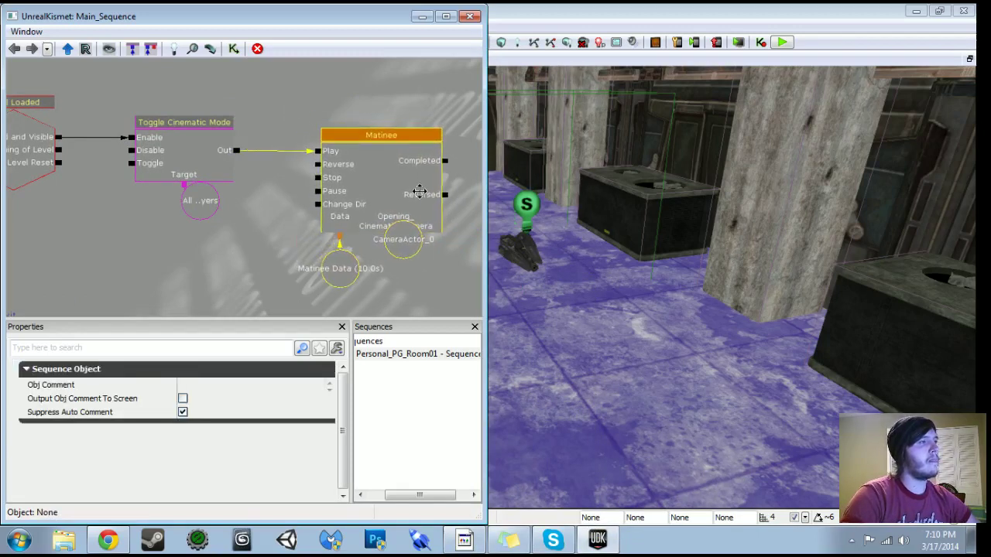
click(416, 253)
ctrl+drag(416, 254, 411, 260)
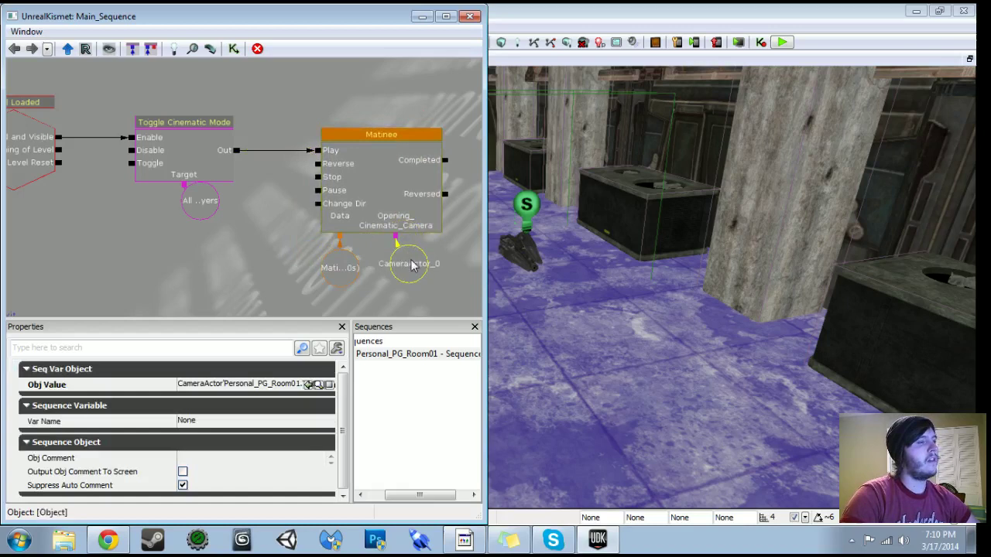
Copy the Toggle Cinematic Mode action with its All Players variable and place the copy after the Matinee.
scroll(279, 231, down, 2)
drag(269, 226, 202, 249)
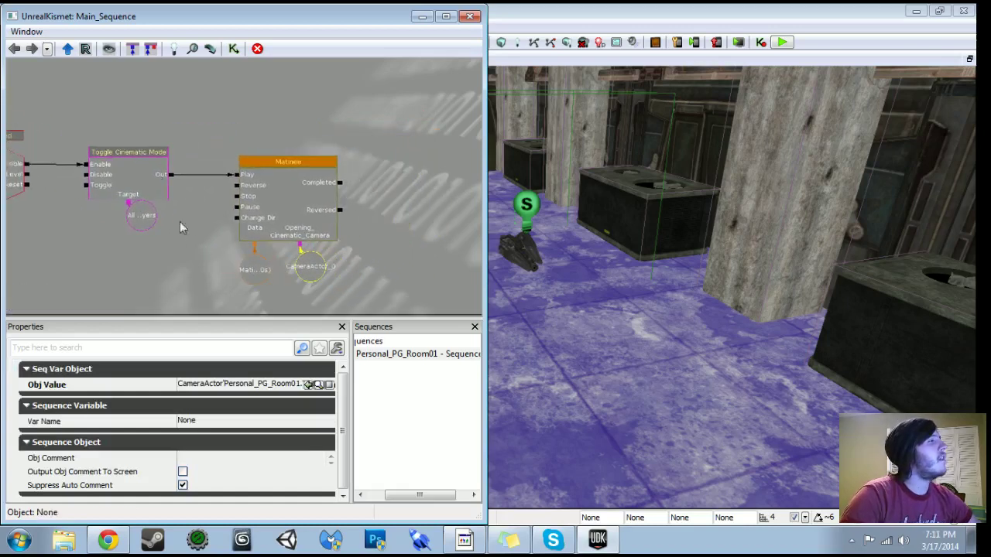
click(141, 152)
ctrl+alt+drag(168, 229, 170, 229)
key(ctrl+c)
key(ctrl+v)
drag(152, 262, 38, 253)
ctrl+drag(165, 217, 344, 255)
alt+click(379, 197)
drag(293, 265, 366, 255)
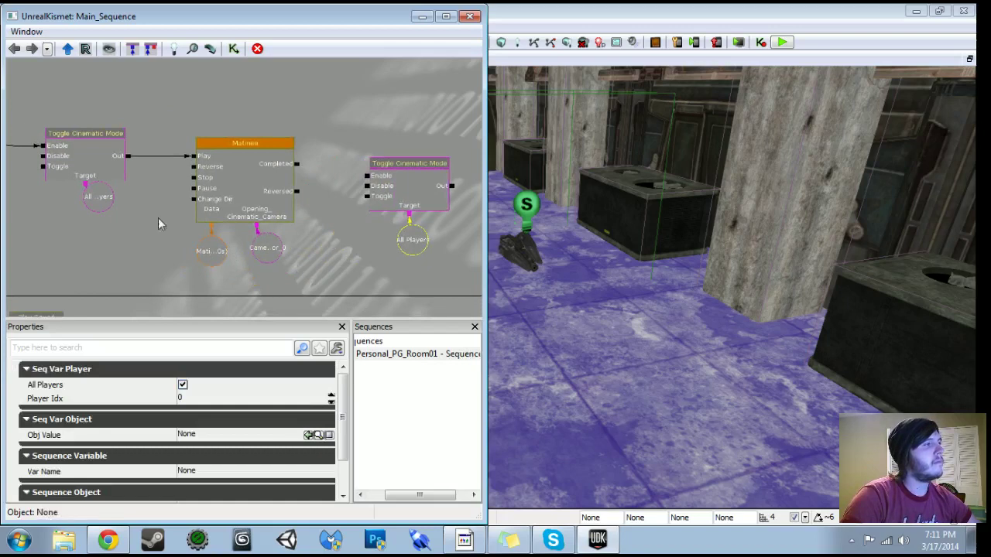
Align the copied Toggle Cinematic Mode beside the Matinee and link the Matinee's Completed output to its Disable input.
drag(335, 215, 223, 221)
ctrl+alt+drag(239, 136, 343, 262)
ctrl+drag(293, 190, 281, 167)
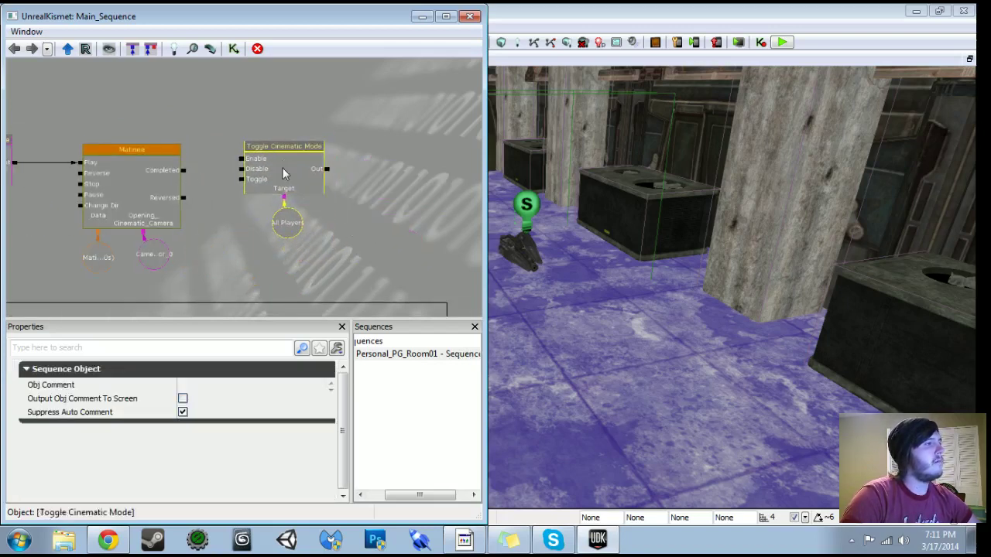
drag(185, 171, 189, 170)
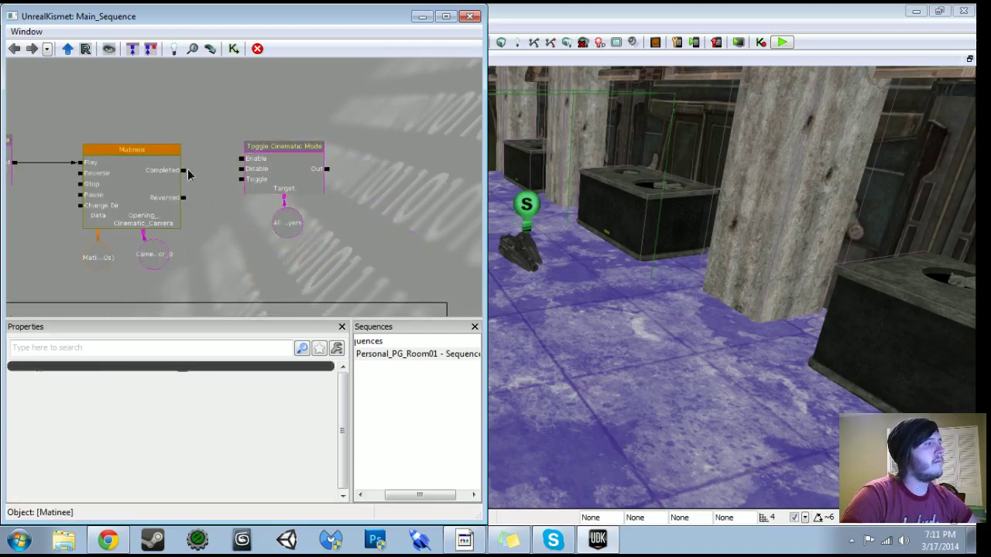
click(281, 173)
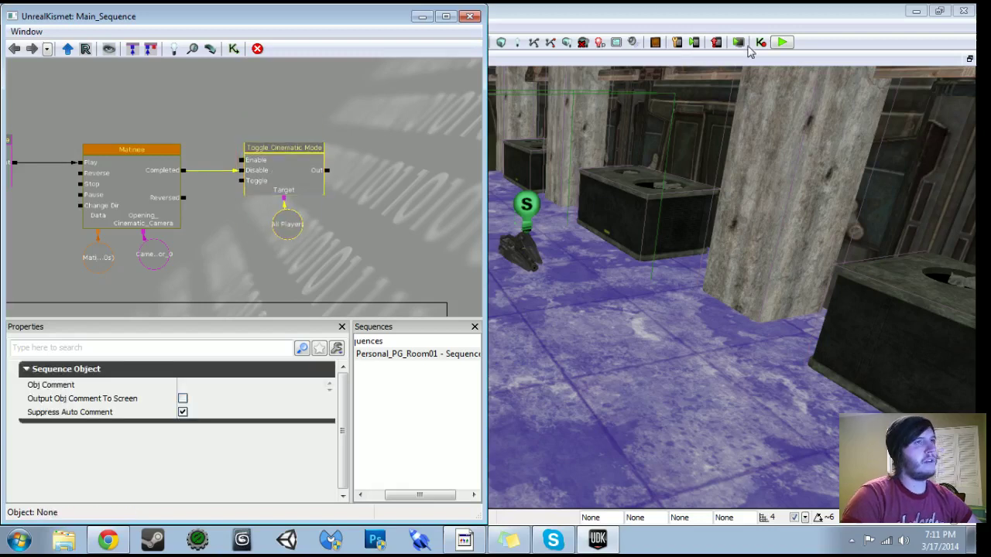
Play-test the level from the floor to check the cinematic with cinematic mode toggled on and off.
right_click(641, 419)
click(658, 354)
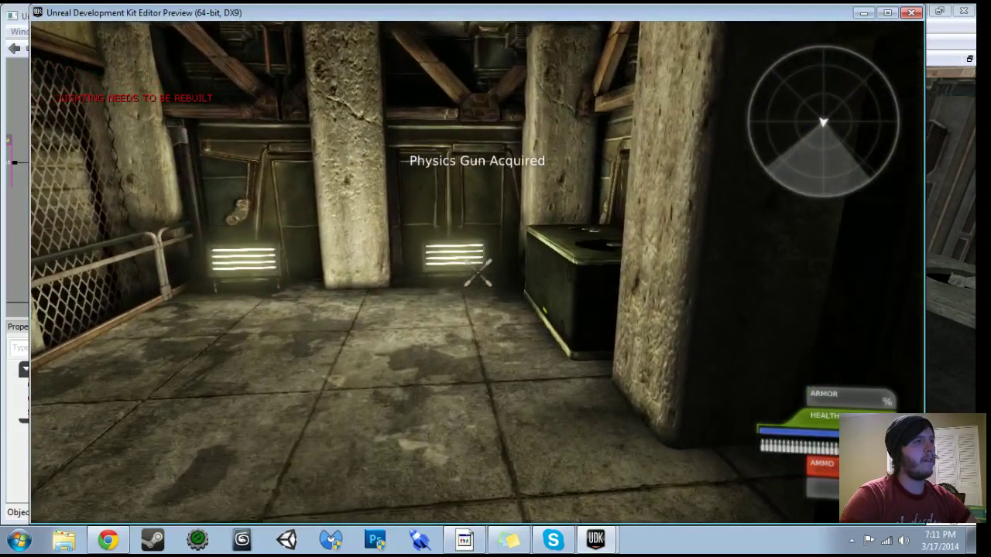
key(Escape)
drag(176, 262, 345, 272)
Examine the first Toggle Cinematic Mode's player, input and HUD options and its place in the opening sequence.
click(129, 171)
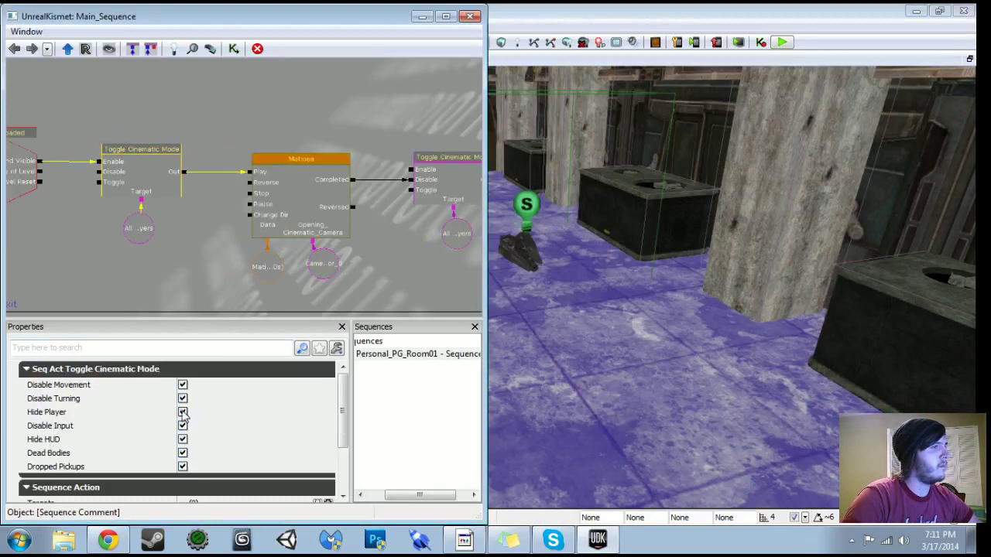
mouse_move(343, 407)
mouse_down()
mouse_move(343, 449)
mouse_move(345, 403)
mouse_up()
drag(226, 238, 284, 247)
drag(201, 213, 203, 159)
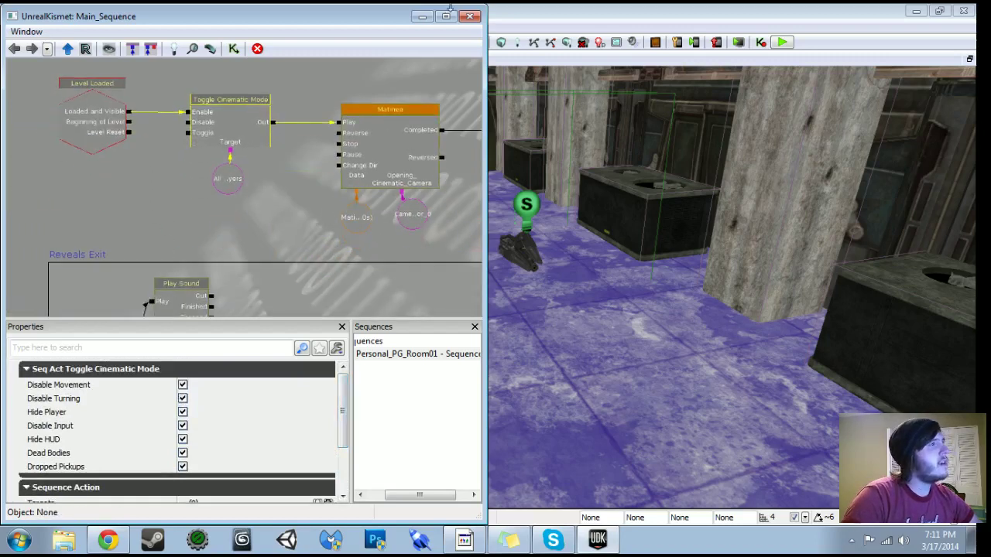
Open the Personal_PG_MainWorld.udk level and play-test it to check how the opening runs from the main world.
click(421, 16)
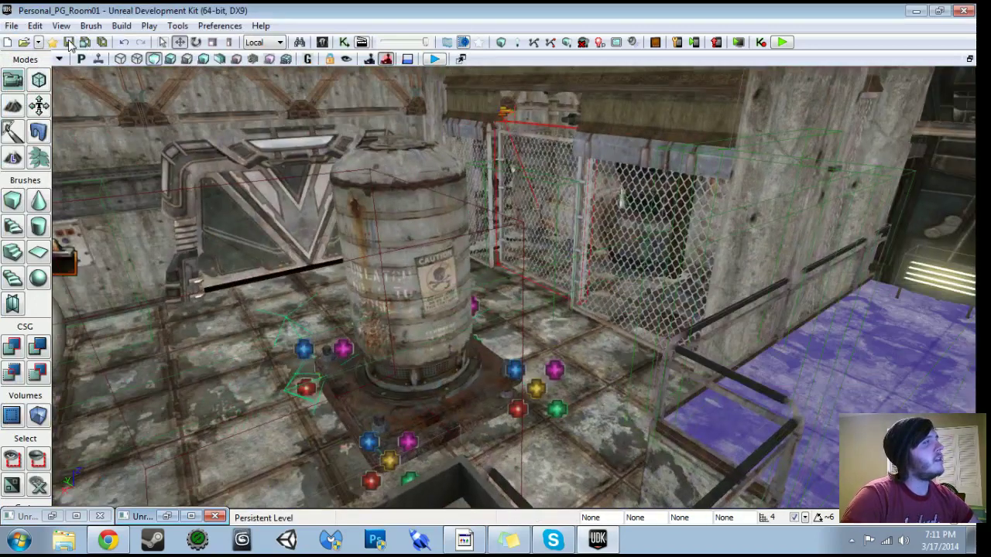
click(24, 42)
click(221, 178)
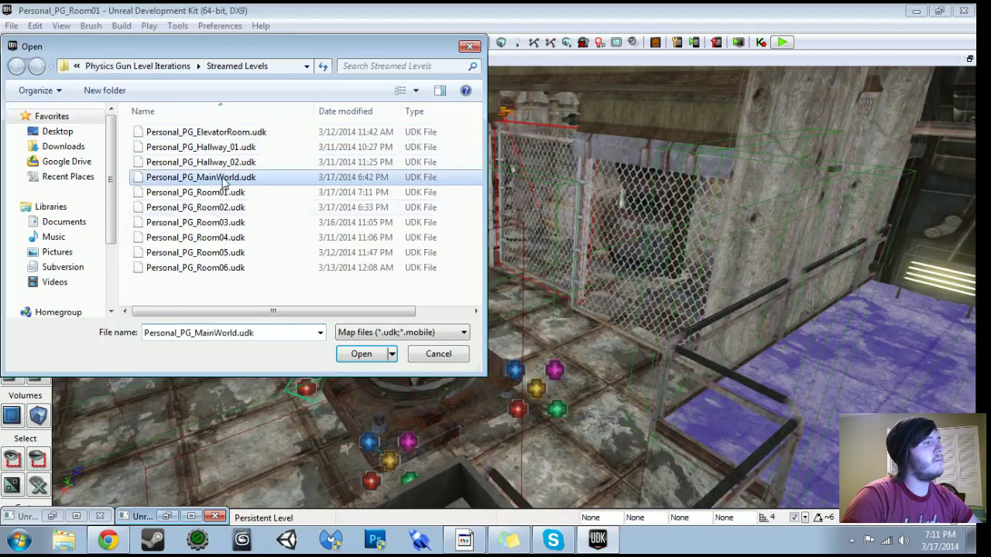
click(362, 355)
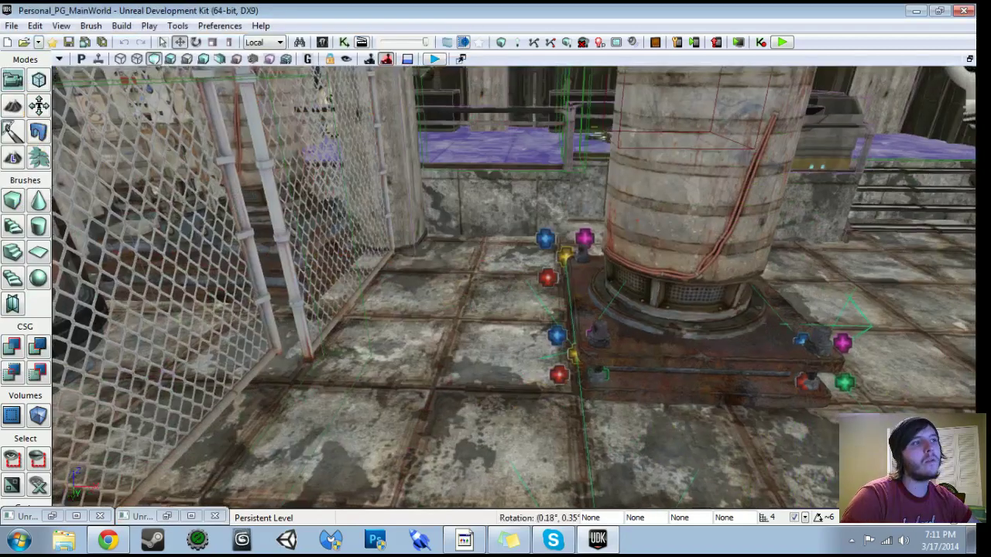
right_drag(514, 286, 387, 263)
click(784, 42)
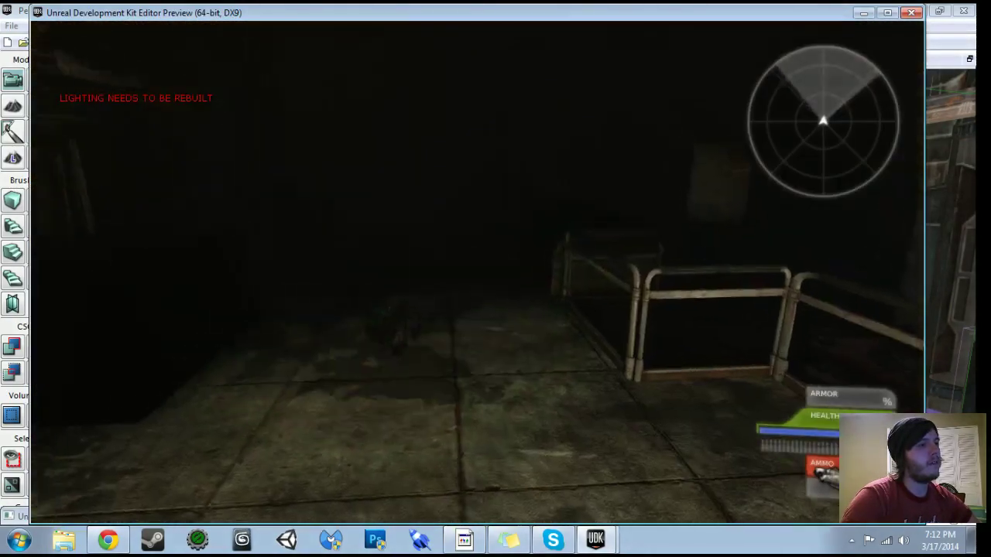
key(Escape)
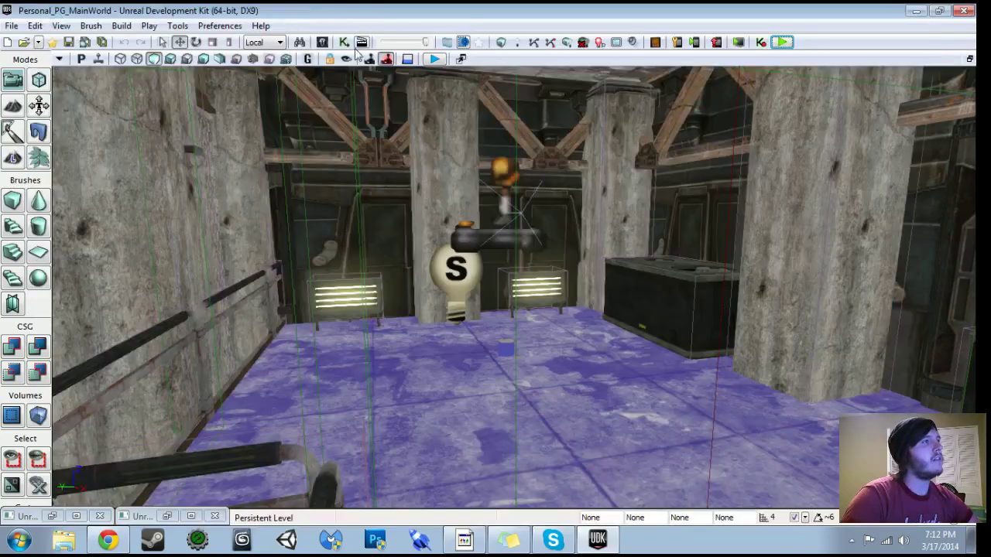
Inspect the Level Loaded delay and Play Announcement in the main world's Kismet, and save the level.
click(346, 44)
scroll(339, 175, down, 6)
drag(333, 190, 326, 134)
scroll(332, 138, up, 4)
scroll(252, 183, up, 1)
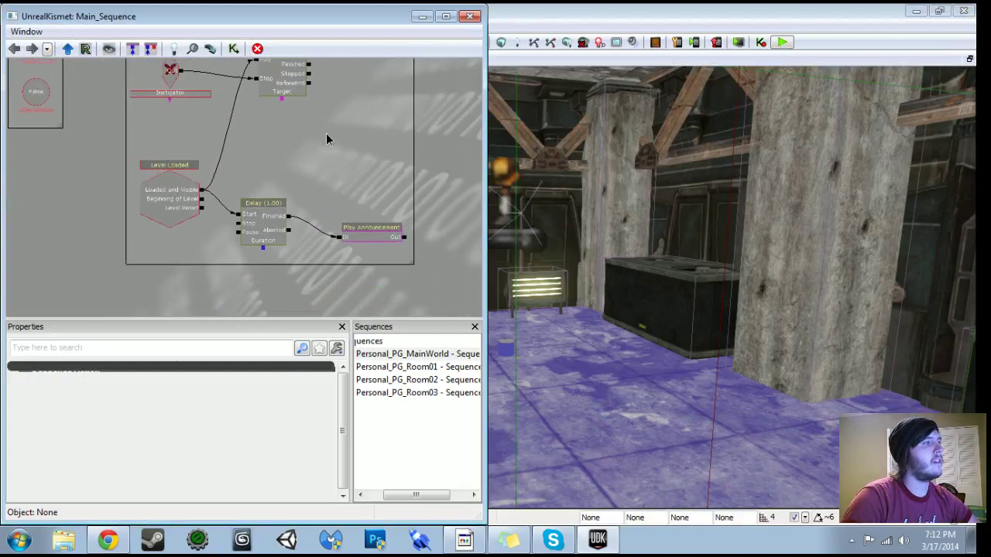
click(364, 235)
scroll(362, 237, down, 6)
drag(260, 306, 298, 237)
click(470, 16)
click(70, 43)
click(324, 42)
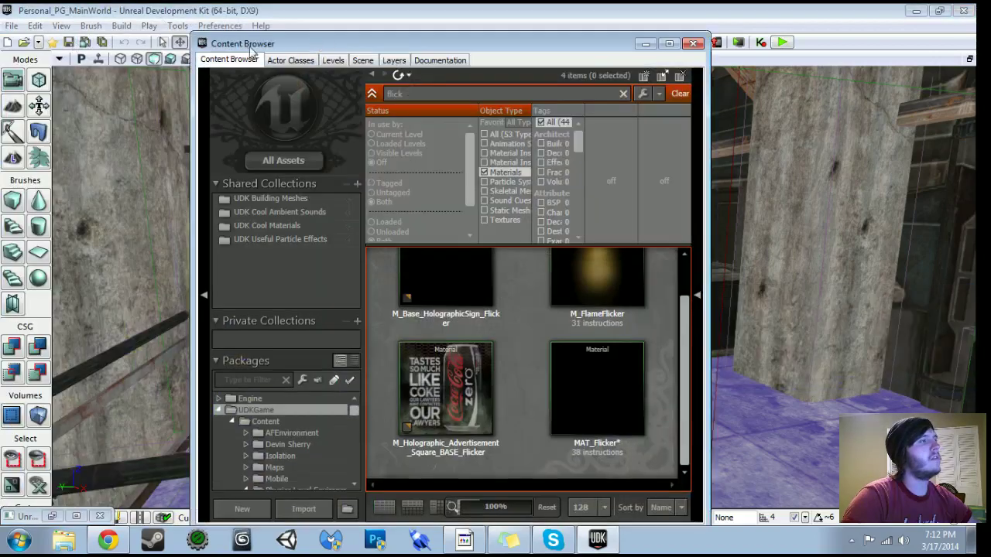
click(693, 43)
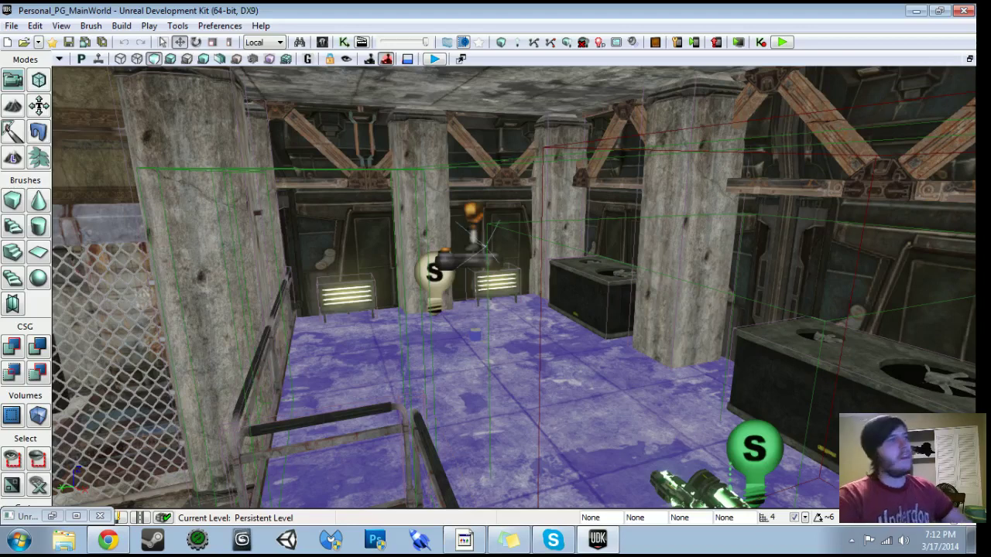
Examine the Level Loaded and trigger volume sequences that stream the rooms in the main world's Kismet.
click(344, 43)
drag(295, 144, 274, 227)
scroll(274, 227, up, 5)
drag(256, 312, 260, 359)
drag(216, 145, 230, 192)
scroll(229, 192, up, 3)
drag(233, 302, 253, 91)
drag(252, 263, 252, 97)
drag(292, 140, 289, 60)
scroll(297, 135, down, 3)
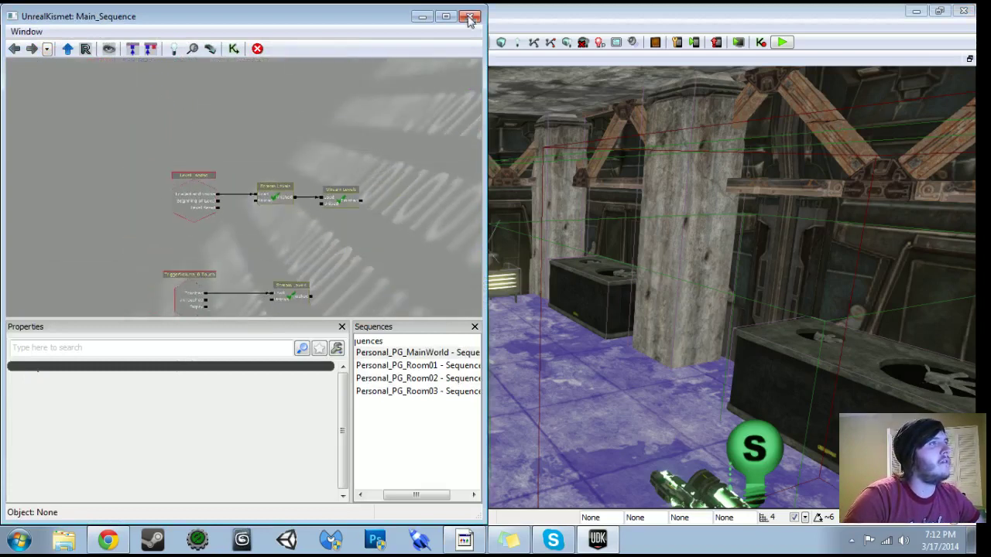
click(468, 17)
Open the Personal_PG_Room01.udk level and bring up its Kismet opening sequence.
click(24, 44)
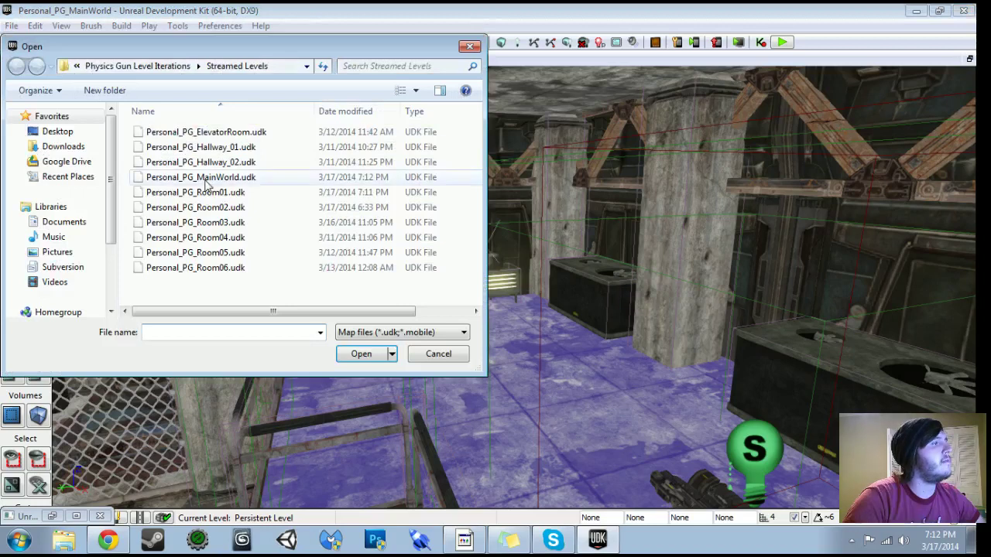
click(216, 194)
click(374, 358)
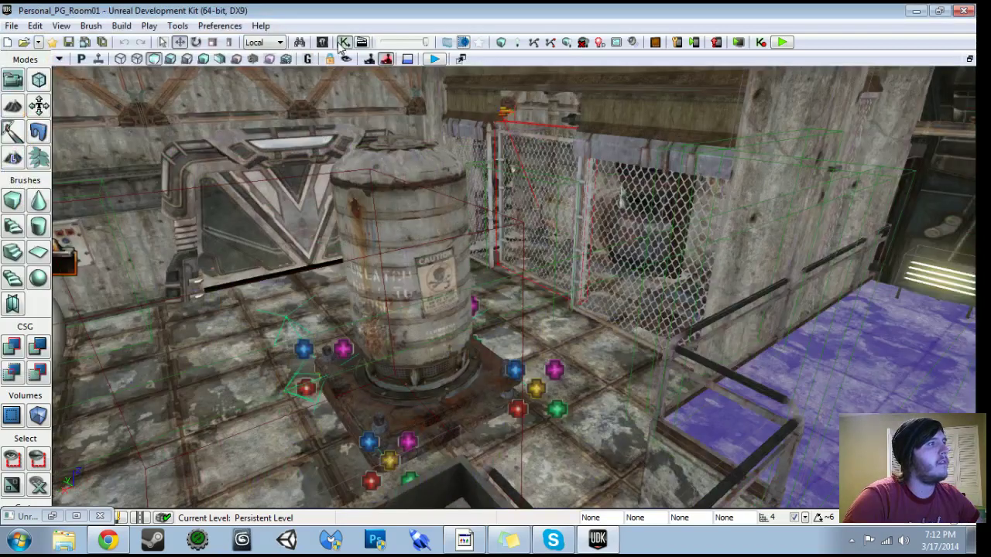
click(345, 43)
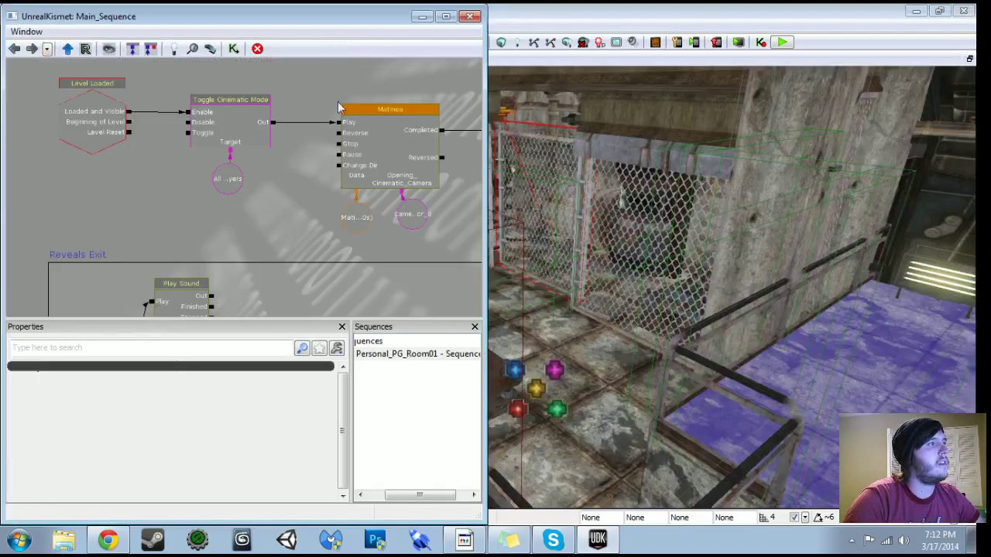
Turn off All Players on the player variables of both Toggle Cinematic Mode actions.
click(218, 127)
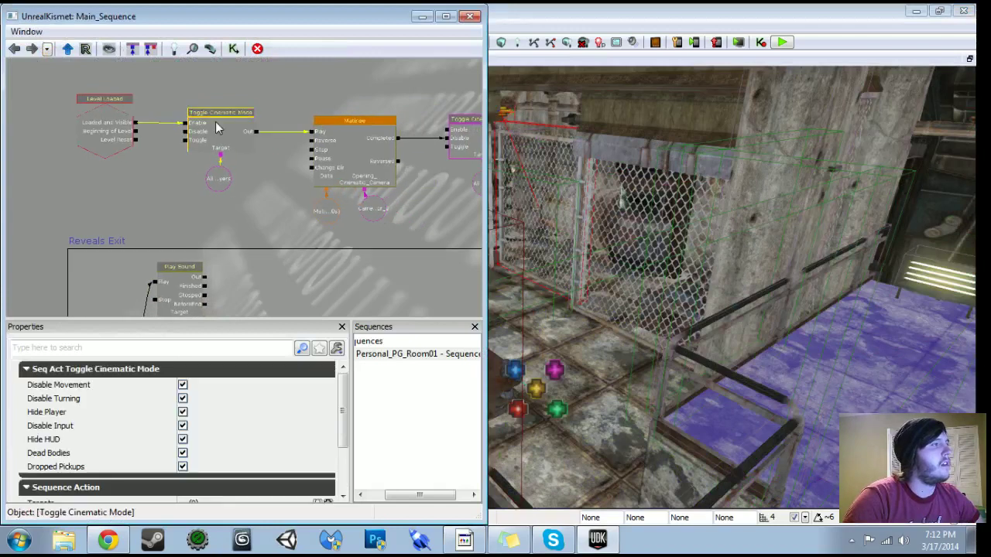
click(217, 180)
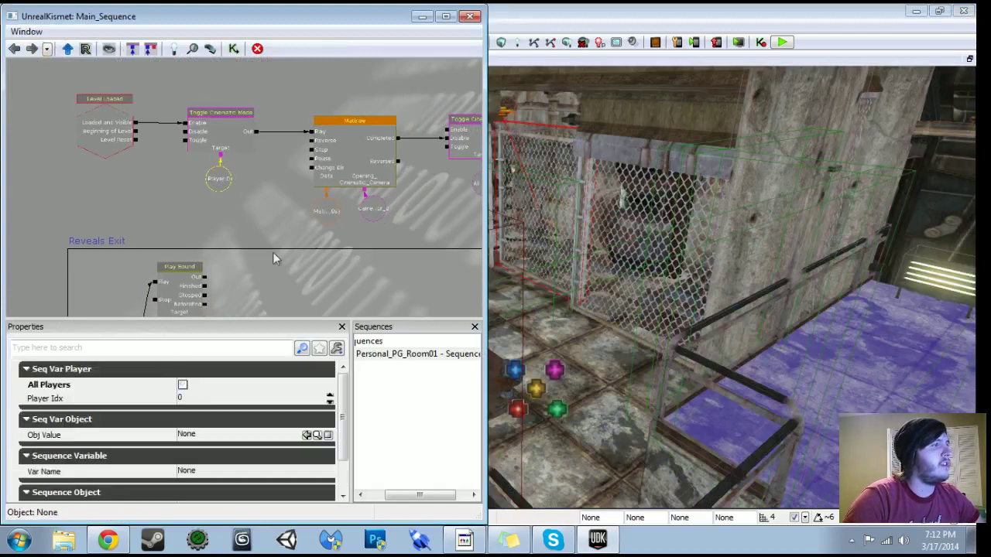
drag(386, 222, 299, 221)
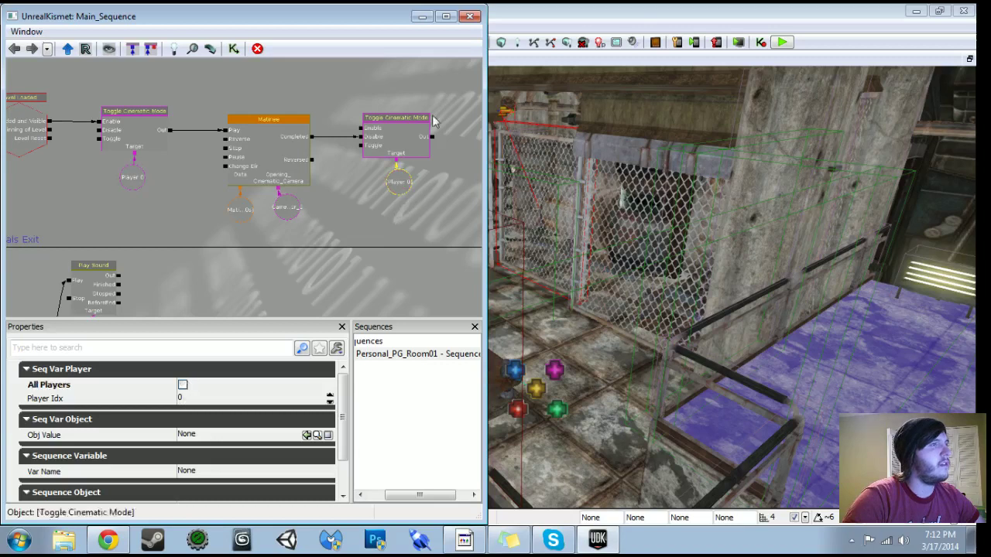
Play-test the Room01 level from the floor to check the cinematic with the single-player variables.
click(784, 43)
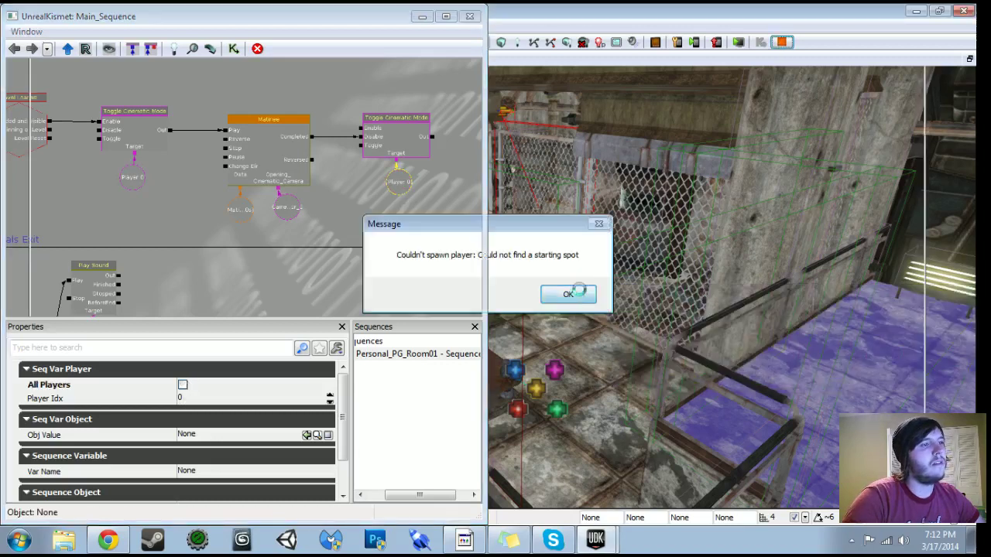
click(580, 295)
right_click(682, 339)
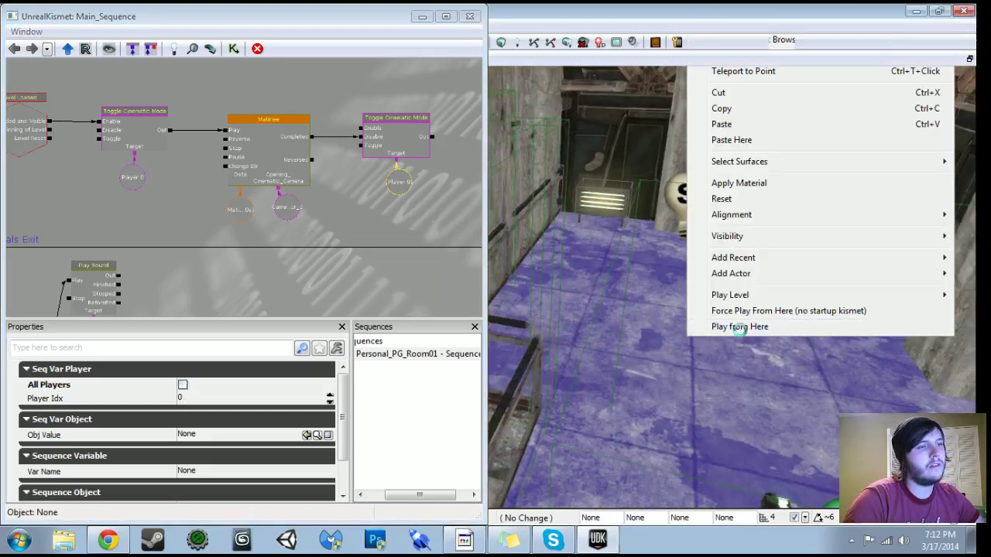
click(755, 326)
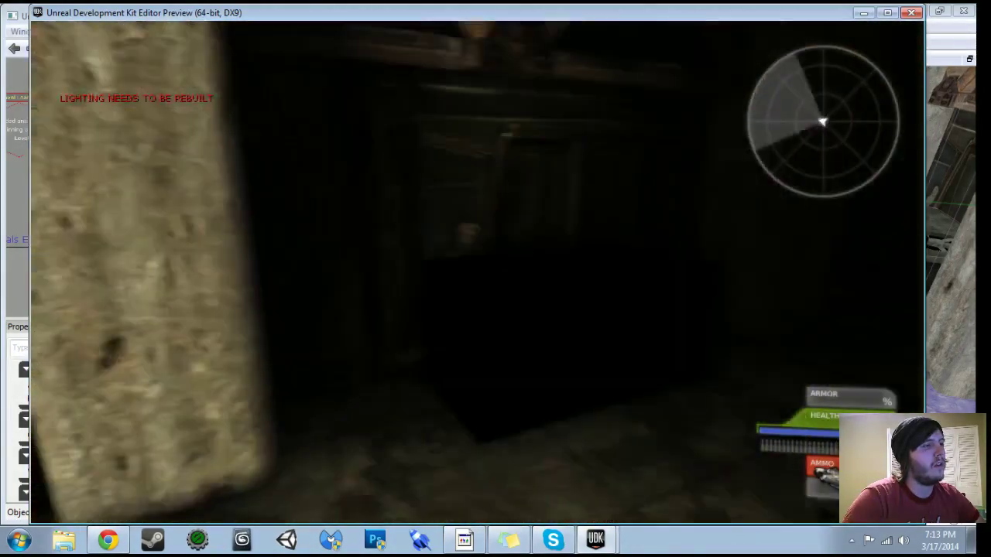
Switch the running preview to third person with the behindview console command, walk through the room and end the test.
key(Tab)
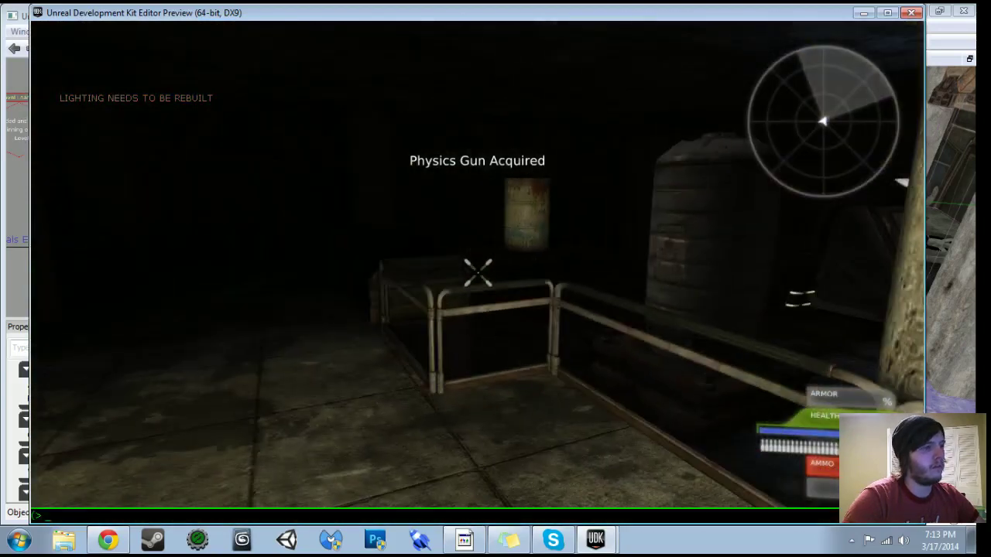
text(behindView)
key(BackSpace)
key(BackSpace)
key(Return)
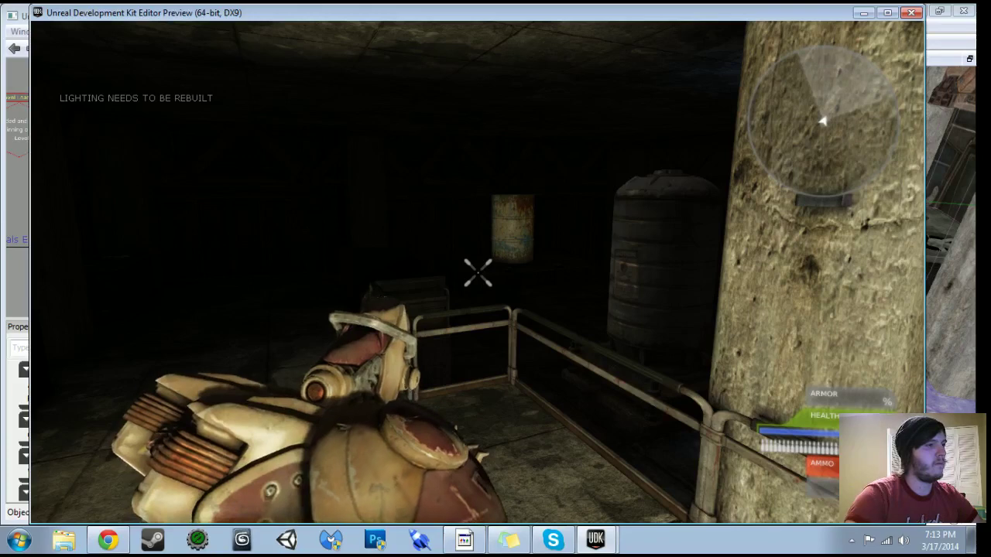
key(w)
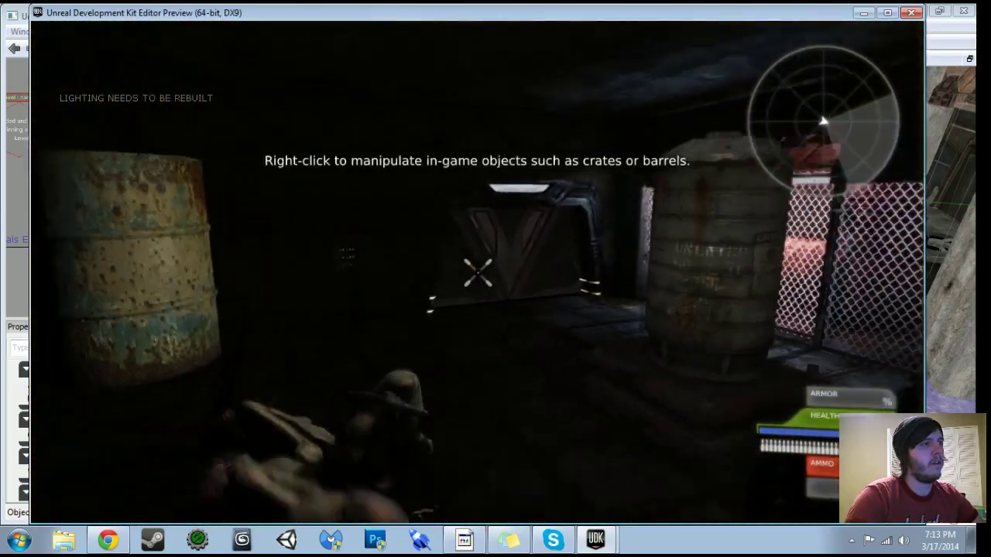
key(Escape)
Examine the Level Loaded event and the first Toggle Cinematic Mode in the opening sequence.
scroll(374, 206, down, 4)
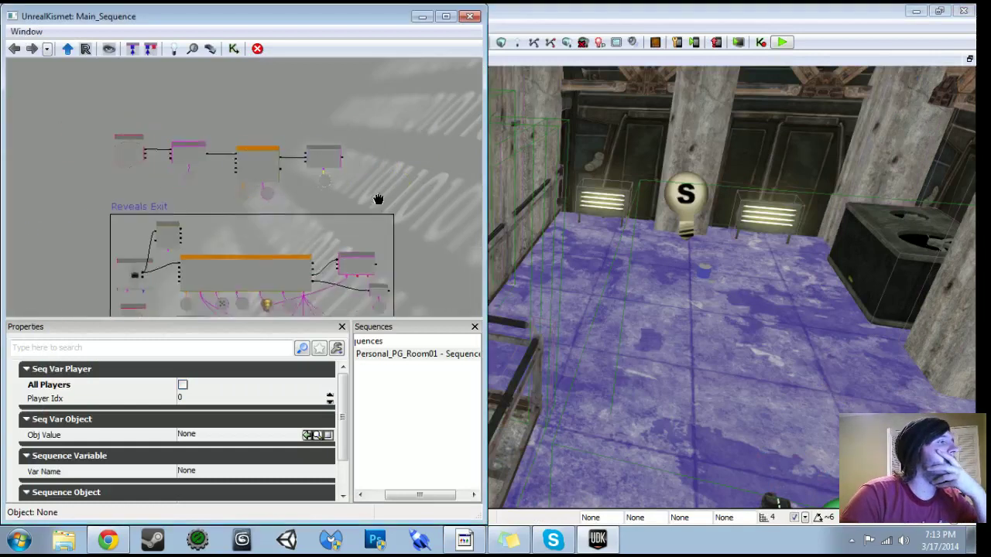
scroll(142, 131, up, 5)
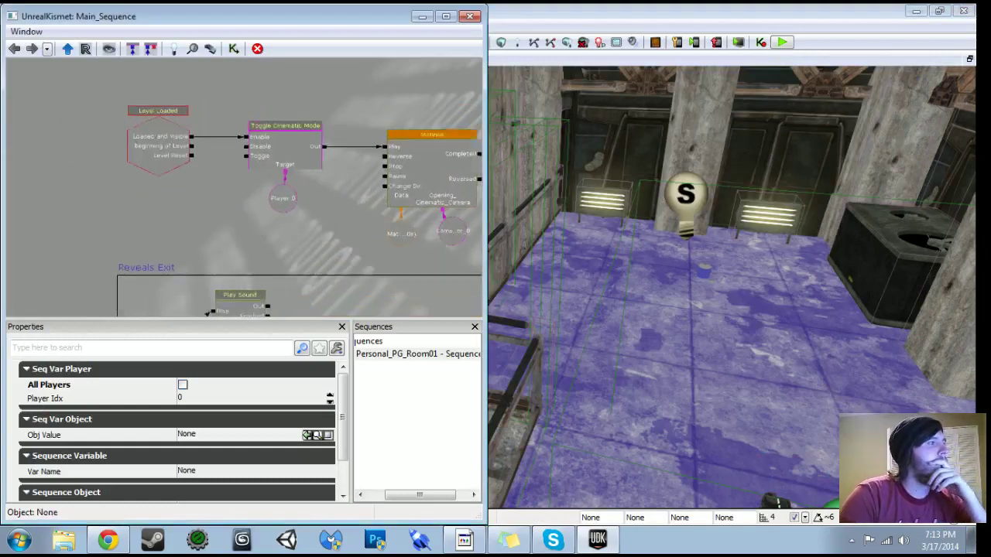
click(137, 120)
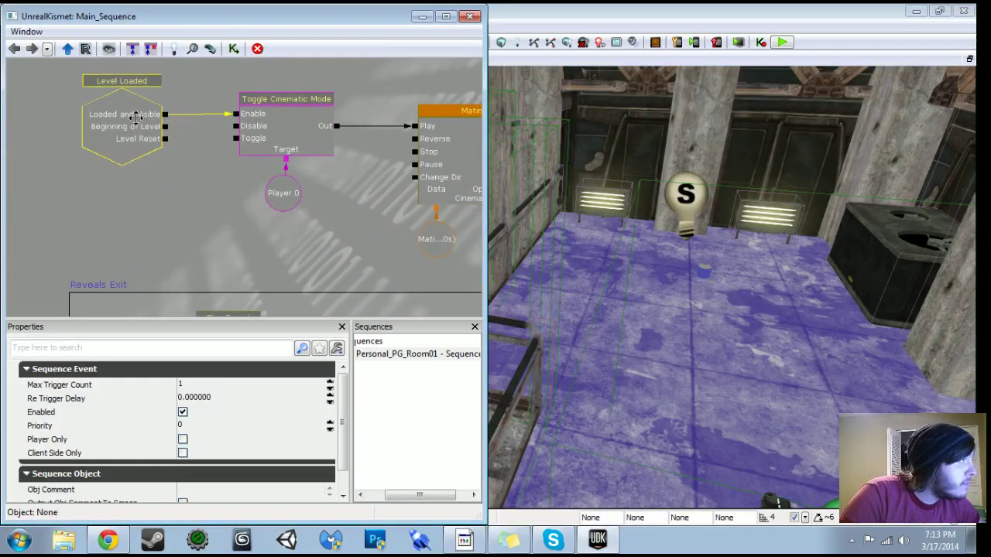
ctrl+drag(136, 116, 136, 117)
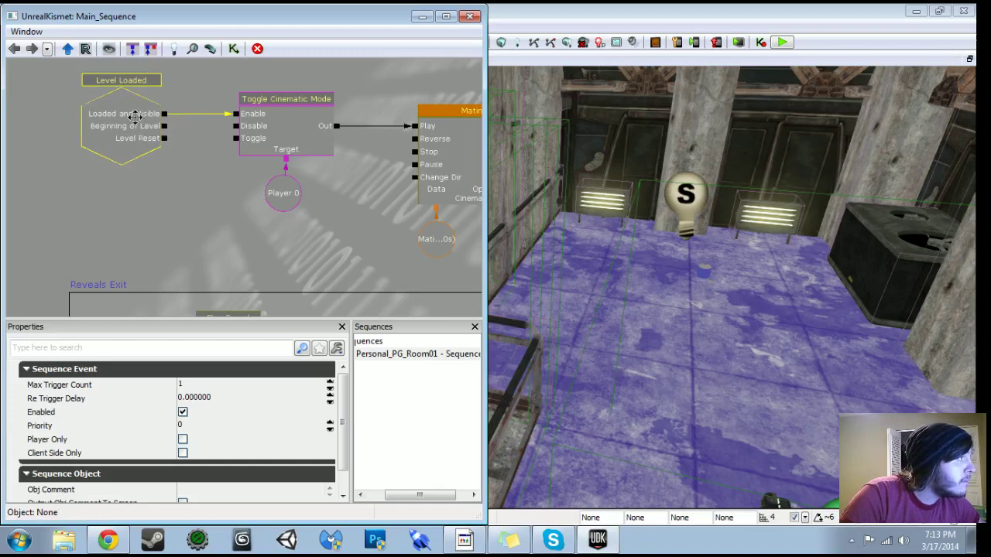
click(273, 132)
click(246, 236)
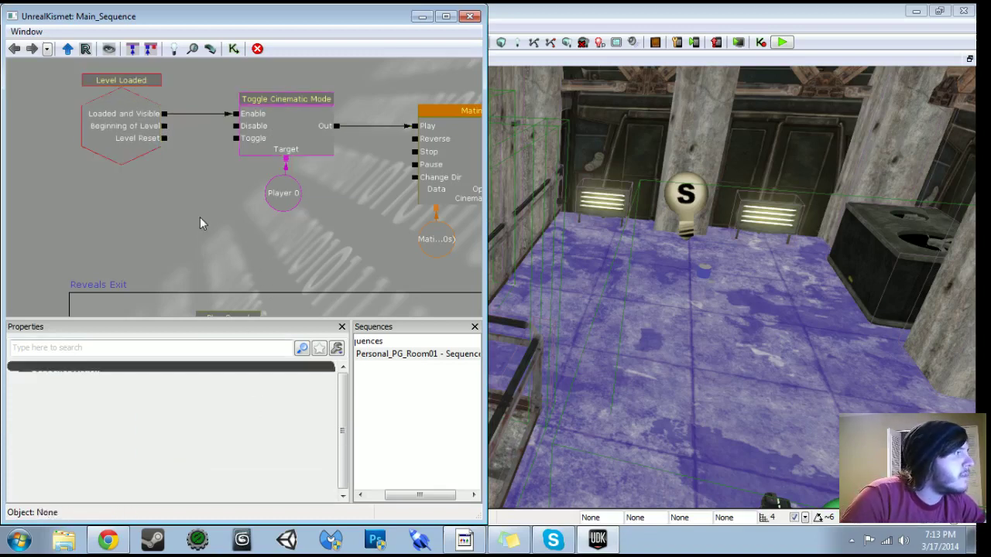
Try adding a Toggle Hidden action to the opening sequence, placed above the Matinee.
right_click(200, 203)
mouse_move(245, 207)
mouse_move(469, 523)
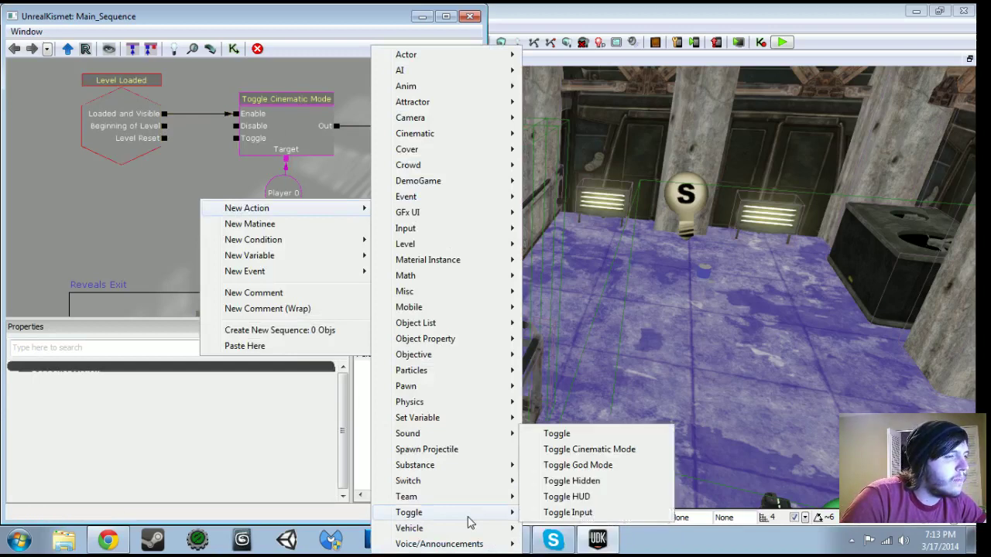
click(571, 480)
drag(271, 239, 235, 248)
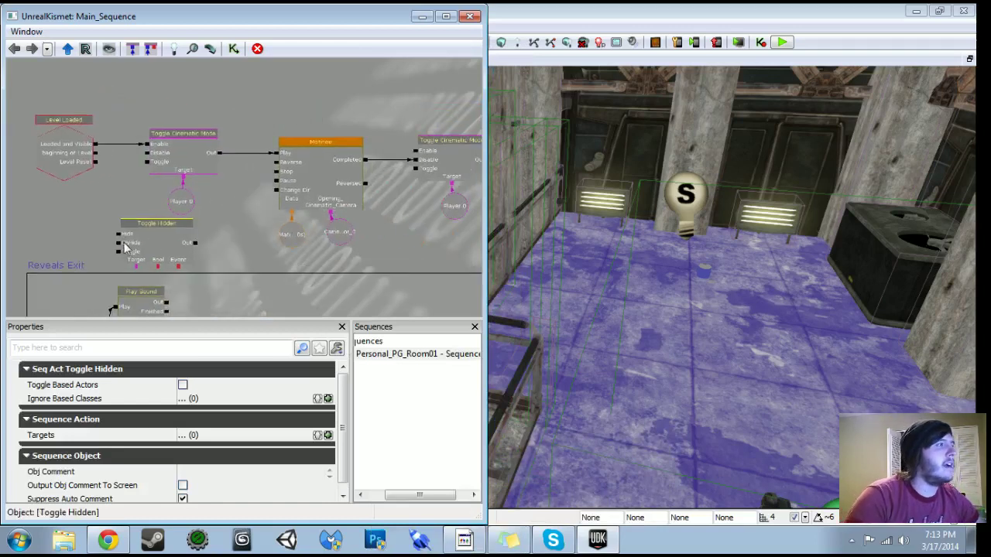
drag(140, 241, 291, 84)
Link the first Toggle Cinematic Mode's Out to Toggle Hidden's Hide input and assign its player variable as the Target.
click(182, 155)
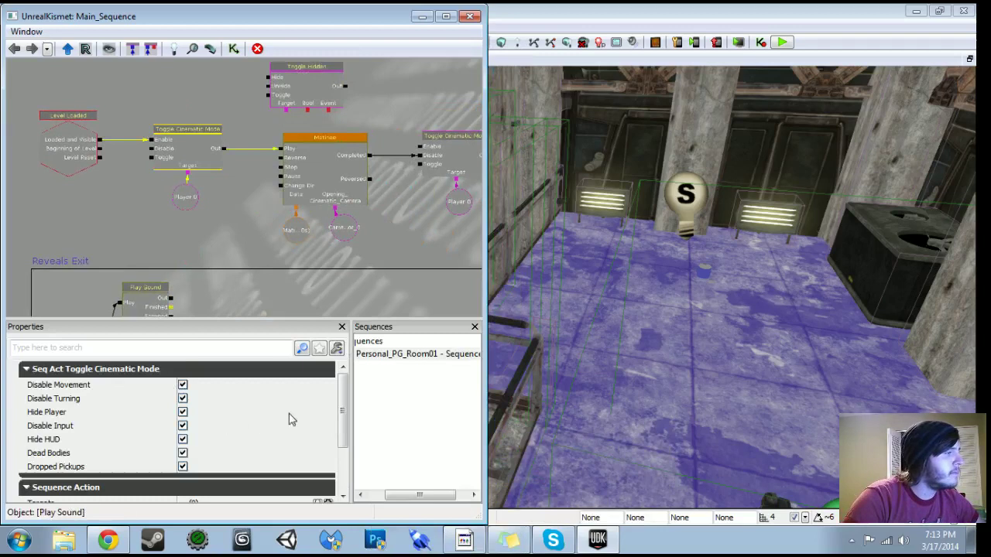
mouse_move(345, 403)
mouse_down()
mouse_move(348, 421)
mouse_move(348, 399)
mouse_up()
scroll(252, 199, up, 2)
drag(251, 199, 241, 295)
scroll(244, 187, up, 1)
drag(205, 235, 262, 142)
drag(283, 187, 155, 279)
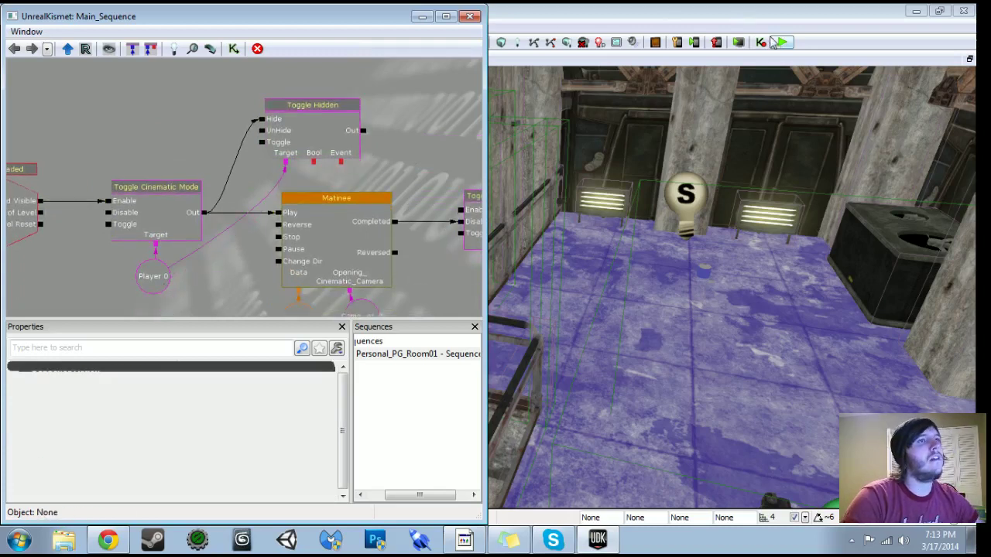
Play-test the level from the floor to check the effect of the Toggle Hidden action.
right_click(696, 404)
click(735, 381)
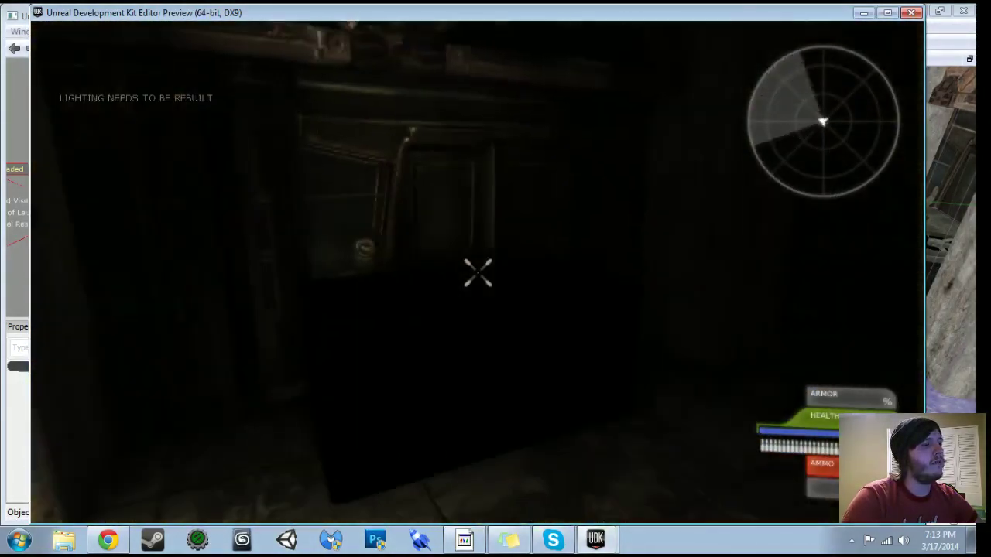
key(Escape)
Delete the Toggle Hidden action and select the first Toggle Cinematic Mode to review its options.
click(326, 116)
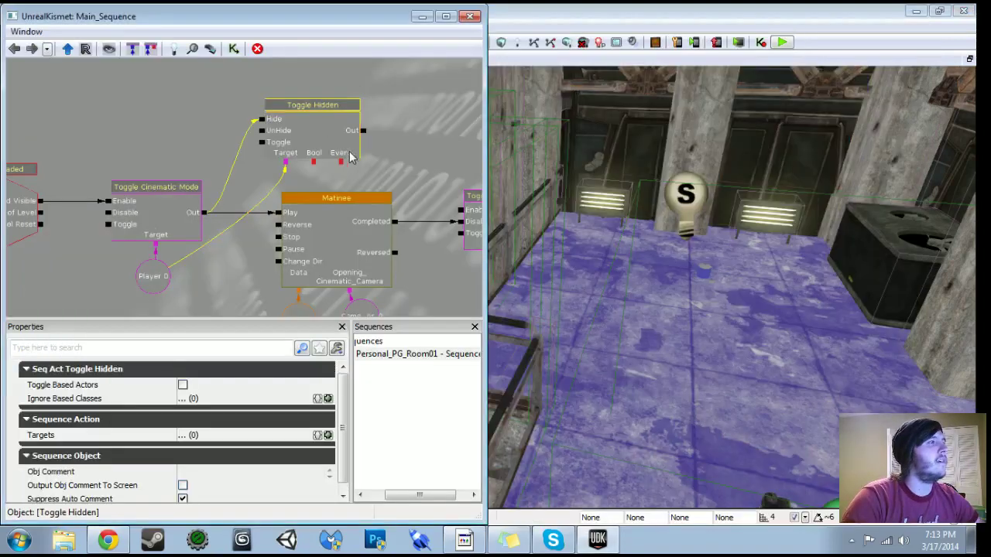
key(Delete)
click(214, 214)
click(146, 214)
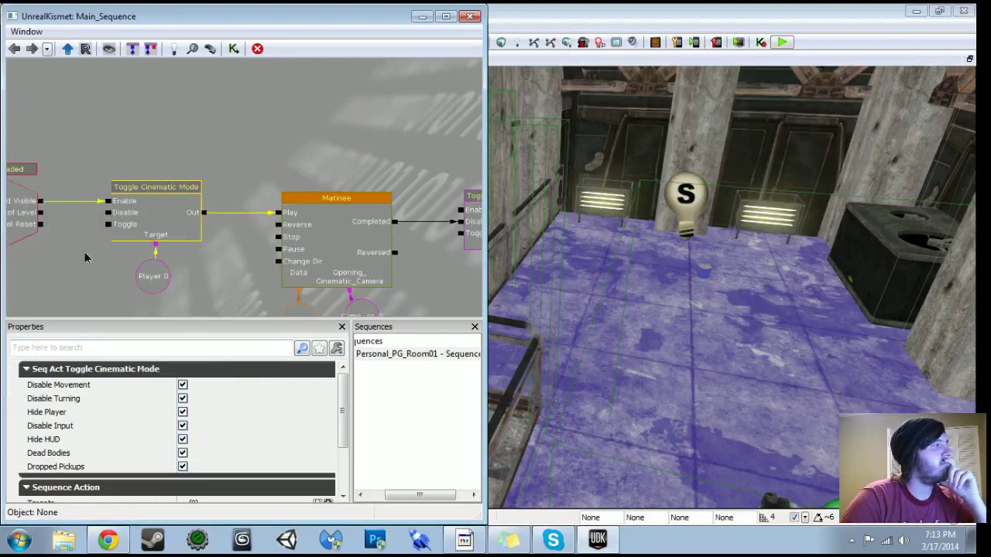
drag(84, 252, 141, 245)
Open the world properties of Room01 and filter them by "def" to check the default game and inventory settings.
click(421, 17)
click(61, 25)
click(128, 95)
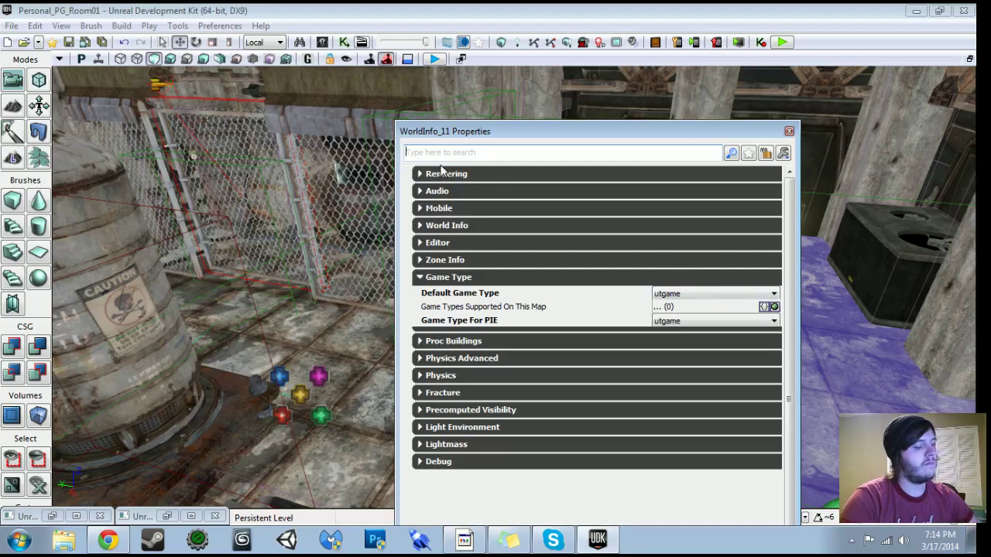
text(def)
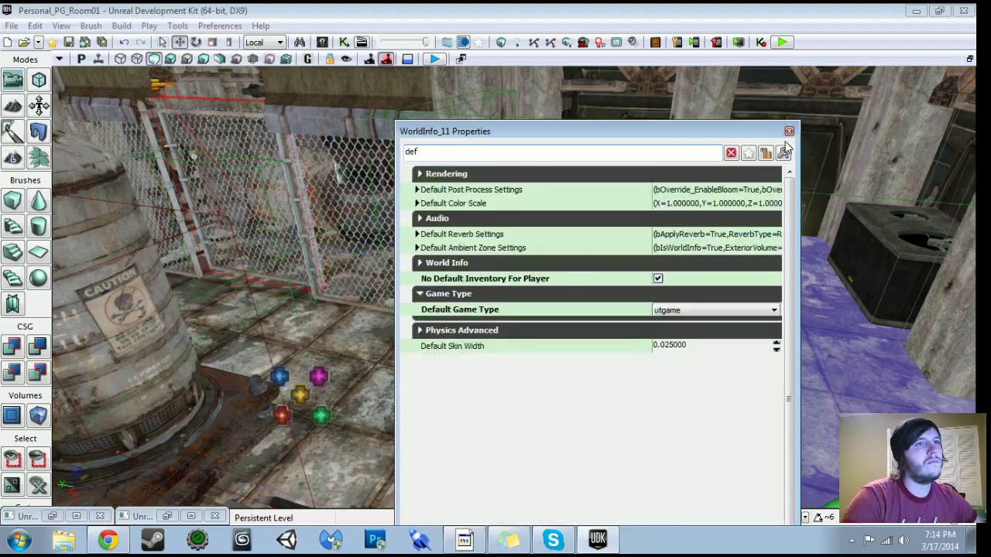
Close the world properties and switch the perspective viewport to Lit mode, looking across the room.
click(789, 131)
click(170, 58)
right_drag(326, 233, 77, 271)
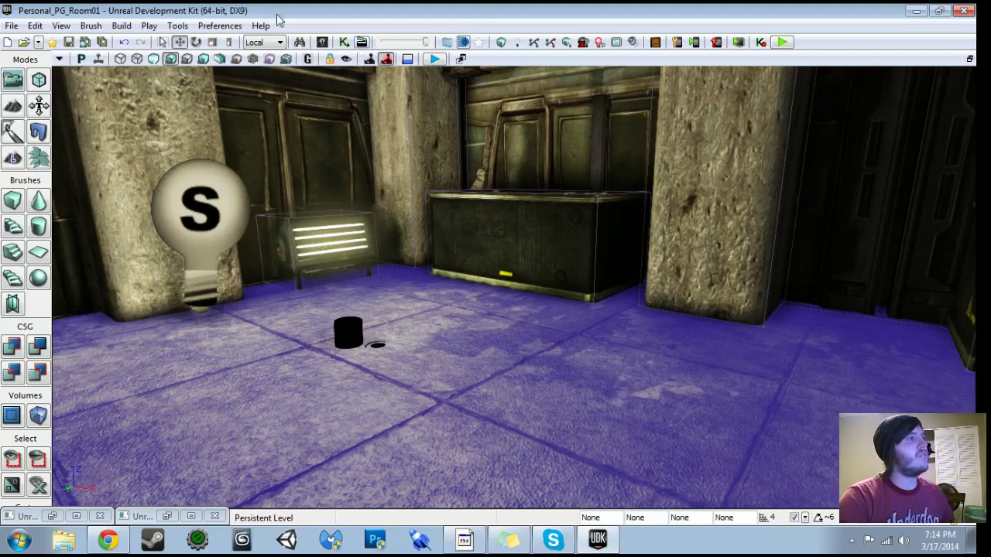
Close the leftover MI_WP_ALL_Master material editor and bring the level's Kismet sequence back up.
click(344, 42)
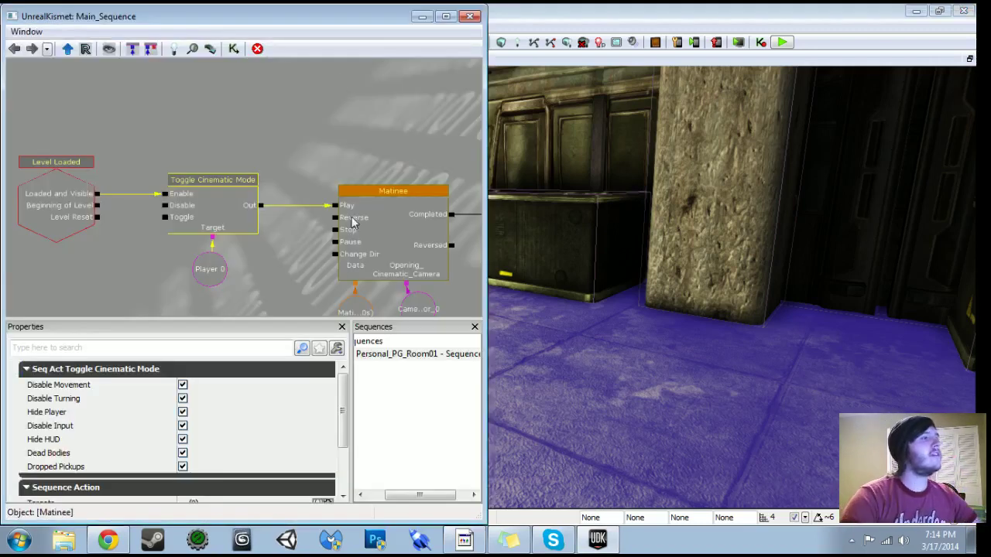
click(421, 16)
click(53, 516)
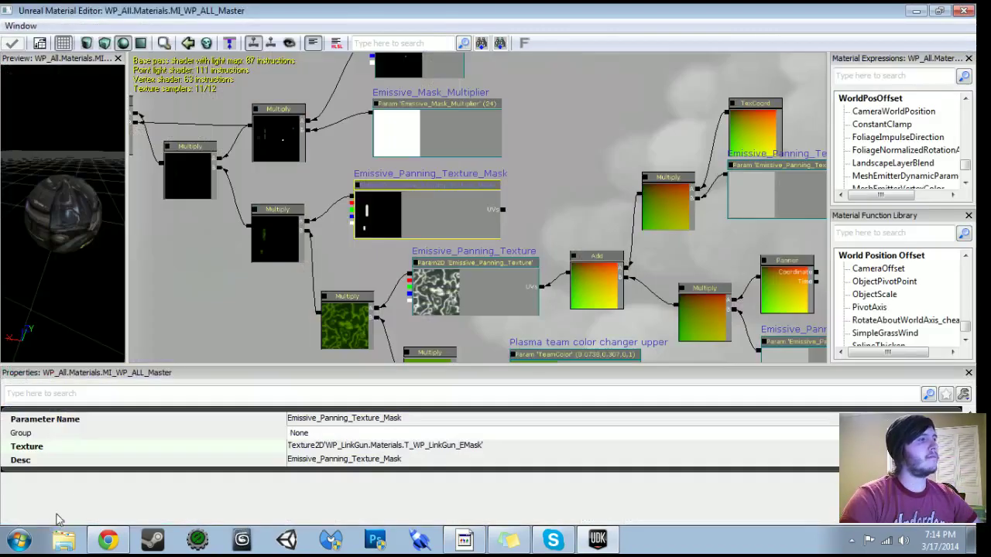
click(964, 15)
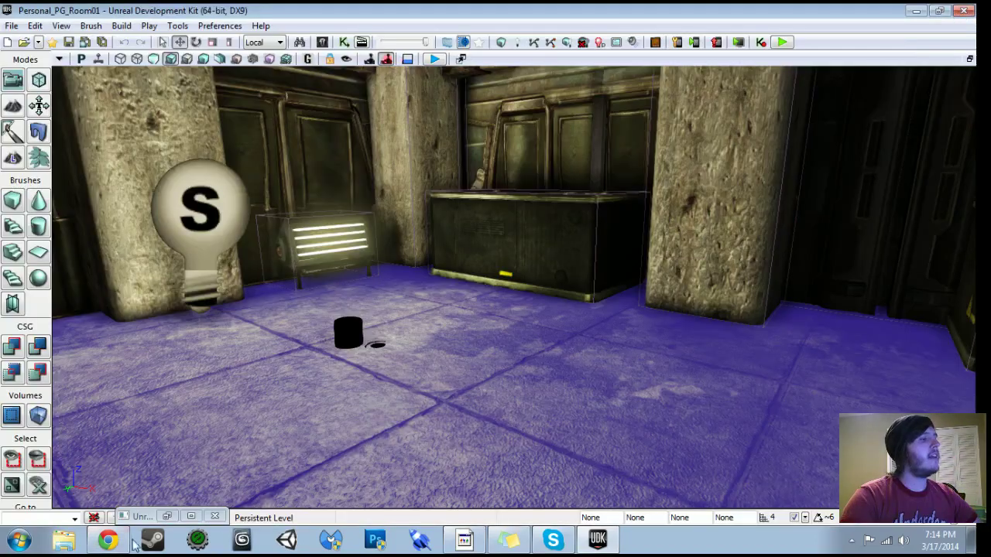
click(168, 516)
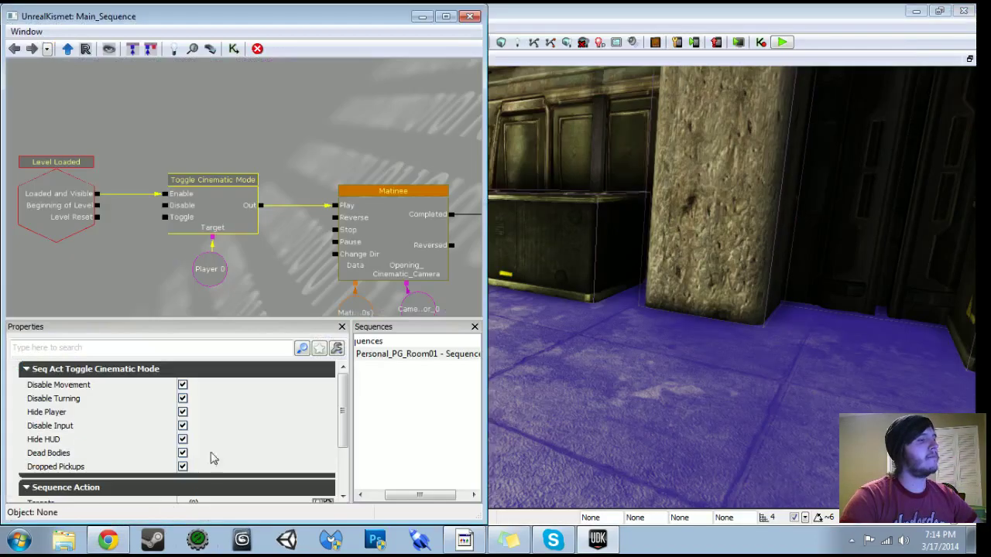
Open the cinematic camera actor's properties, override Enable Bloom and Enable DOF, and turn depth of field on.
double_click(525, 301)
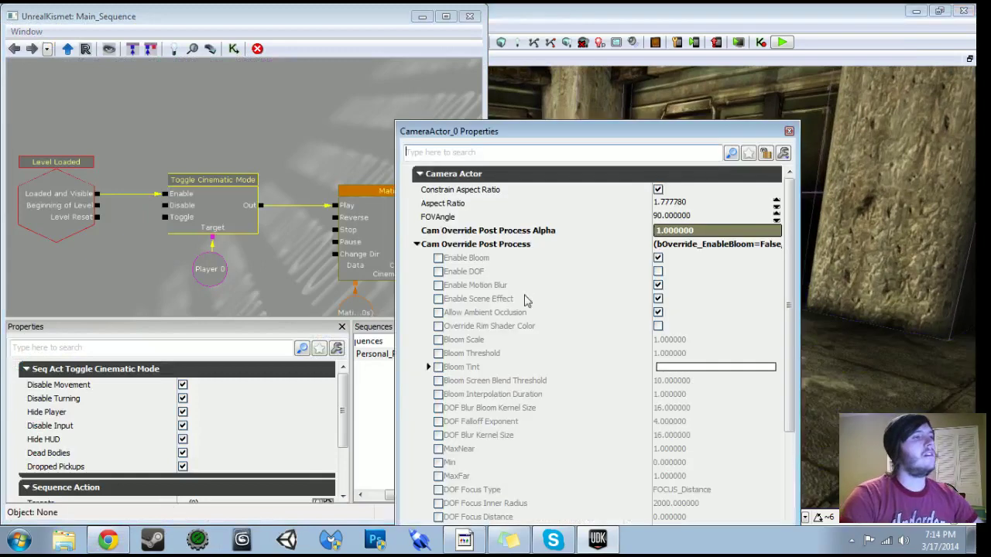
click(438, 257)
click(438, 272)
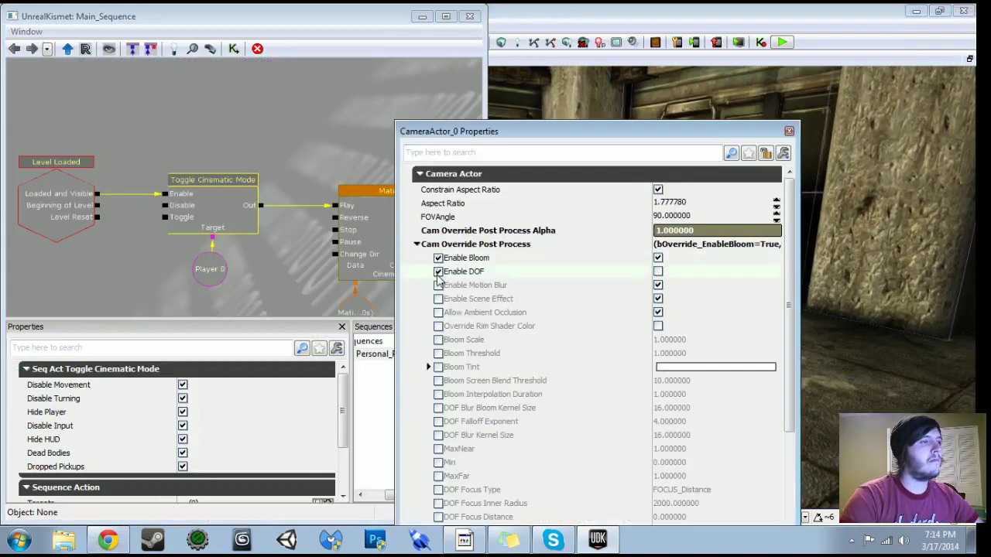
click(658, 271)
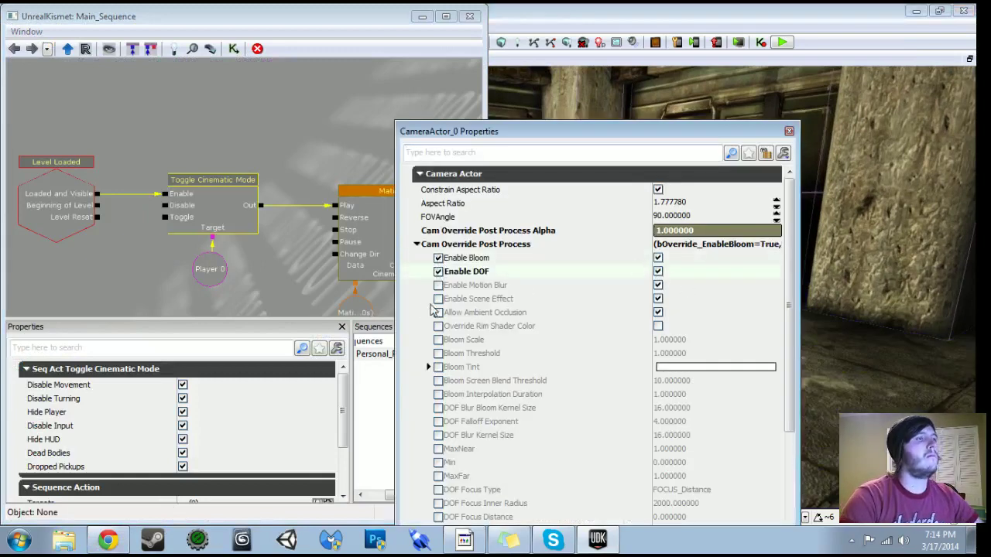
Enable the camera's post process overrides for motion blur, scene effect, ambient occlusion, rim shader color and bloom scale.
click(439, 285)
click(438, 299)
click(438, 312)
click(438, 326)
click(438, 340)
Enable the overrides for bloom threshold, bloom tint, screen blend threshold, bloom interpolation duration and DOF blur bloom kernel size.
scroll(447, 343, down, 1)
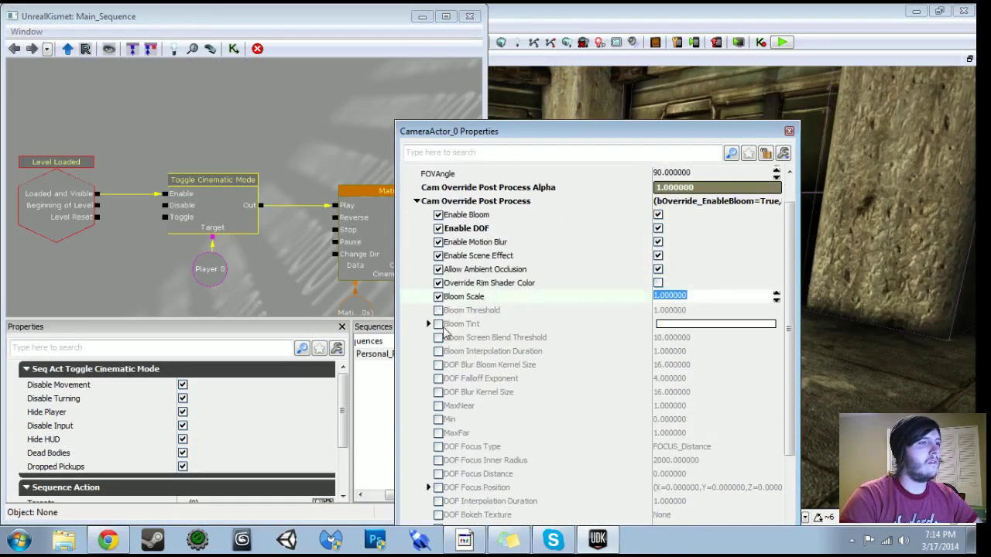
click(438, 309)
click(439, 324)
click(438, 337)
click(439, 351)
click(438, 365)
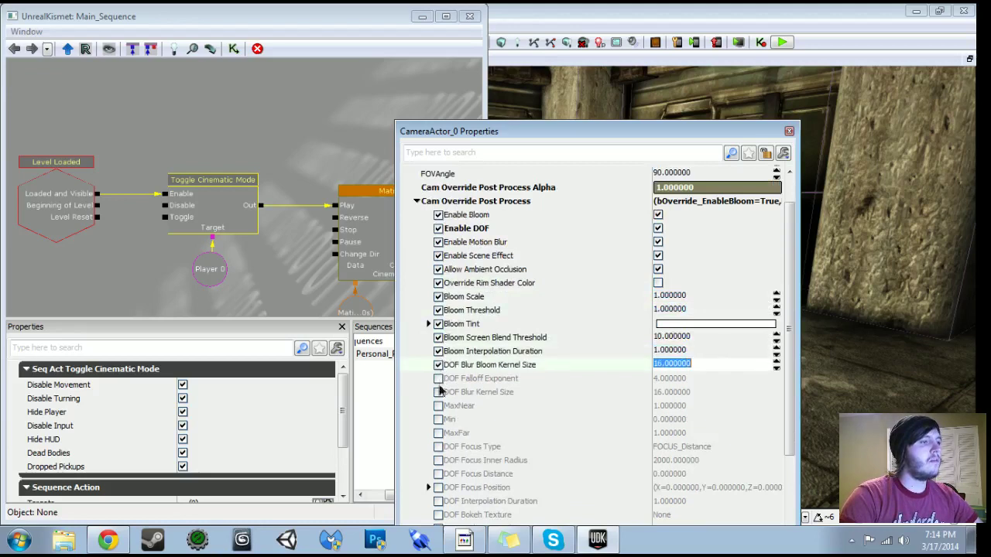
Enable the overrides for DOF falloff exponent, DOF blur kernel size, MaxNear, Min and MaxFar.
click(438, 378)
click(438, 392)
click(439, 406)
click(439, 419)
scroll(441, 425, down, 2)
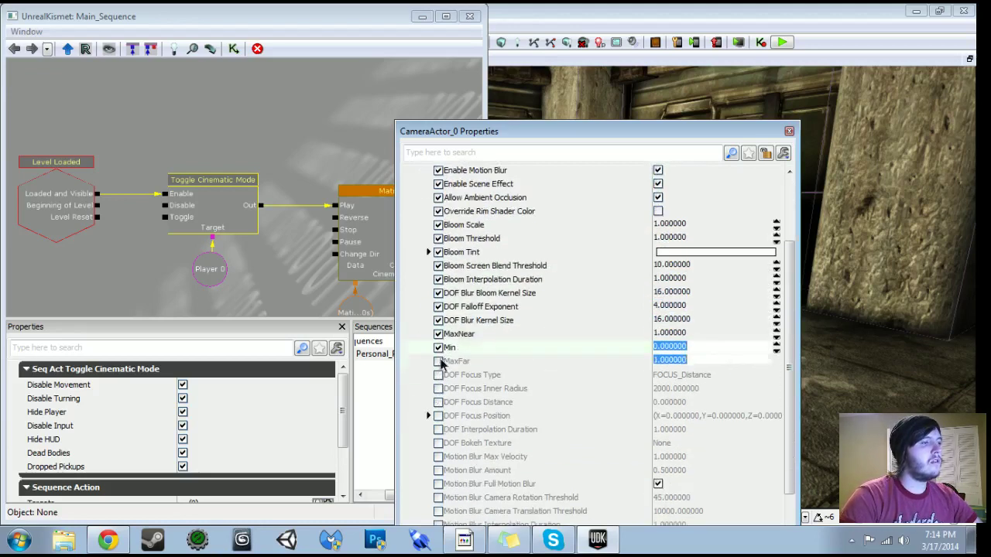
click(439, 361)
Enable the overrides for DOF focus type, focus inner radius, focus distance, focus position and interpolation duration.
click(438, 375)
click(438, 389)
click(438, 401)
click(438, 416)
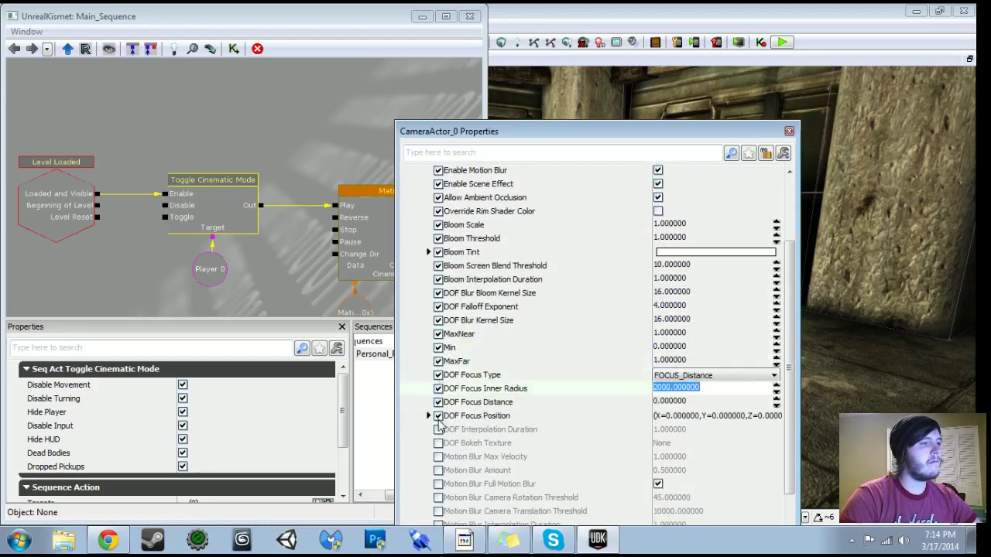
click(438, 429)
Enable the overrides for DOF bokeh texture, motion blur max velocity, motion blur amount and full motion blur.
scroll(441, 446, down, 2)
click(438, 386)
click(439, 399)
click(439, 412)
click(438, 426)
Enable the overrides for mobile color grading, color grading lookup table, rim shader interpolation duration and color, scene interpolation duration and scene shadows.
scroll(440, 427, down, 4)
click(439, 502)
click(438, 488)
click(438, 475)
click(438, 461)
click(438, 448)
click(438, 434)
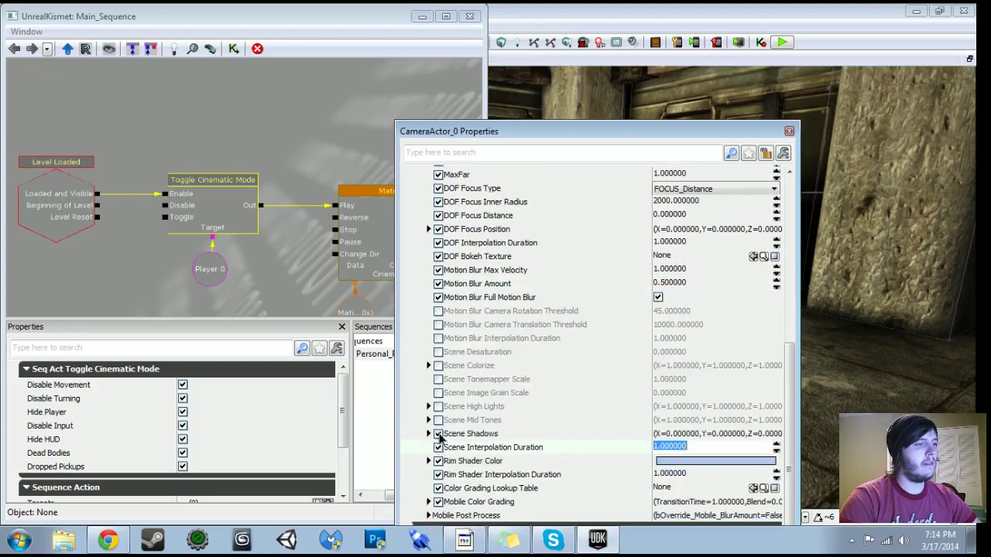
Enable the remaining scene overrides from Scene Mid Tones to Scene Desaturation and the remaining motion blur overrides, and close the camera properties.
click(438, 420)
click(438, 406)
click(438, 393)
click(439, 380)
click(438, 365)
click(439, 351)
click(438, 338)
click(438, 324)
click(438, 310)
scroll(524, 388, up, 5)
scroll(524, 387, up, 3)
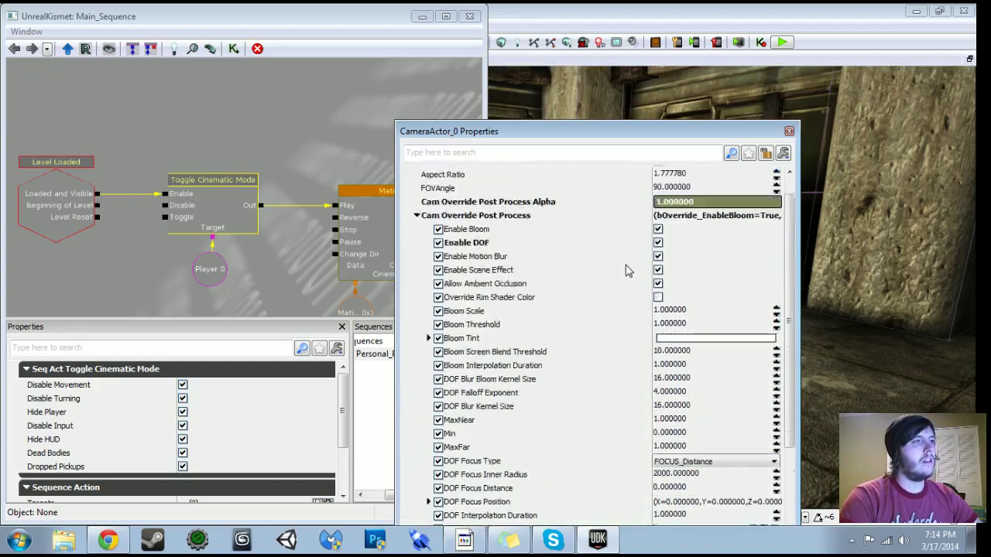
click(789, 132)
Open the opening cinematic's Matinee, close Kismet, and preview through the Opening_Cinematic_Camera group at the start of the timeline.
click(433, 236)
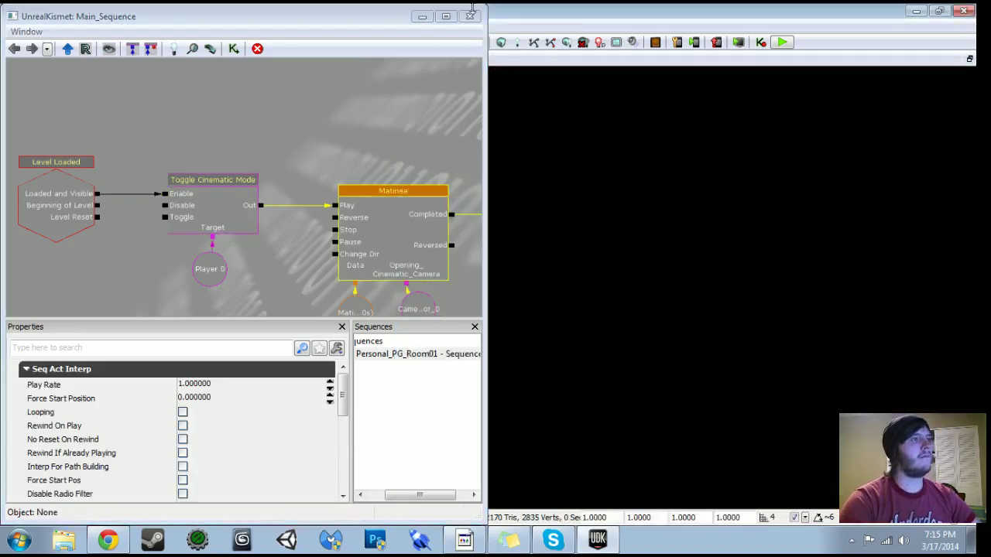
click(470, 16)
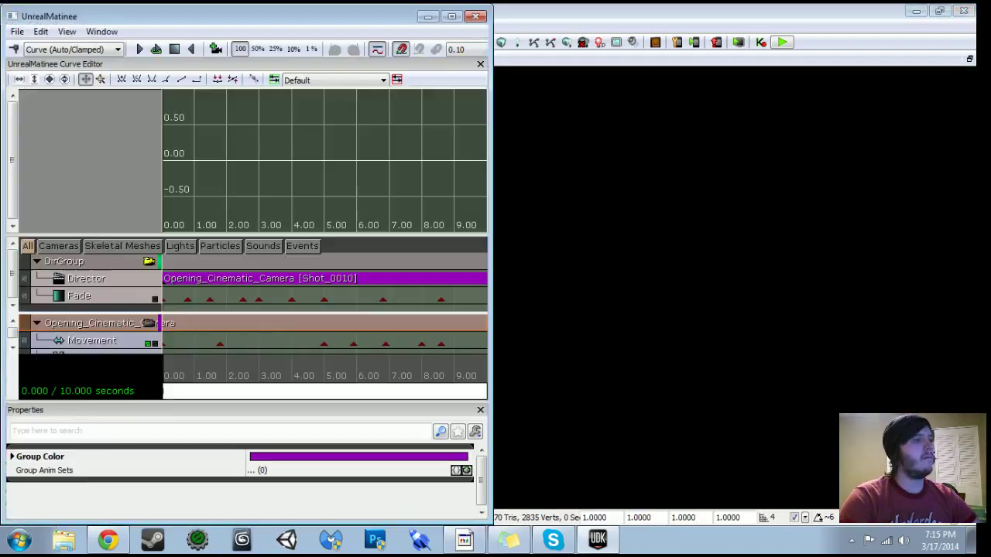
drag(219, 395, 170, 392)
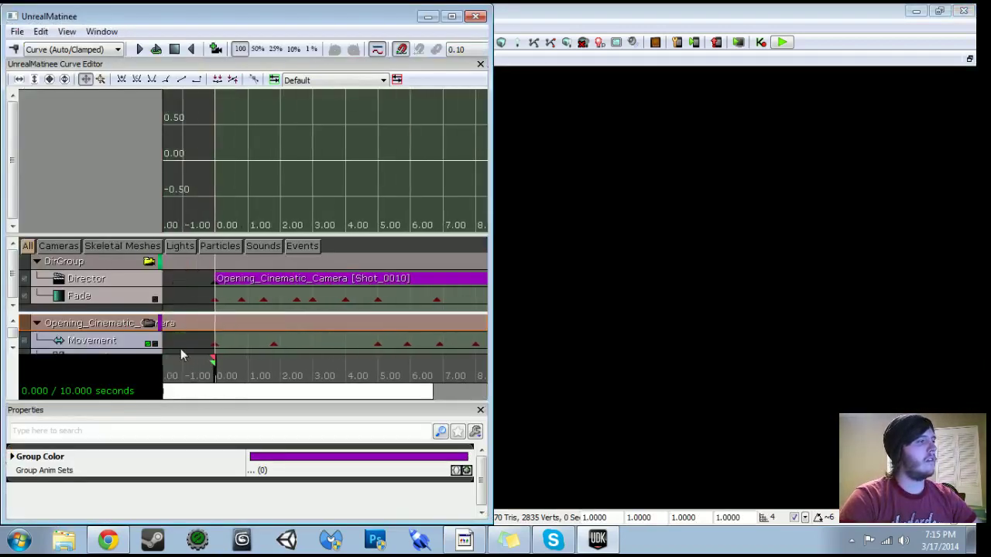
click(12, 347)
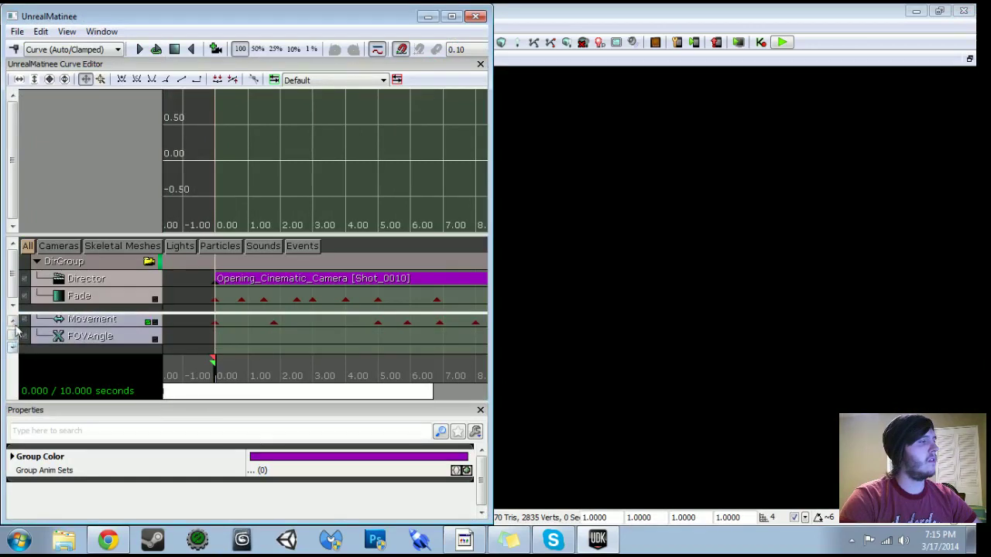
click(13, 323)
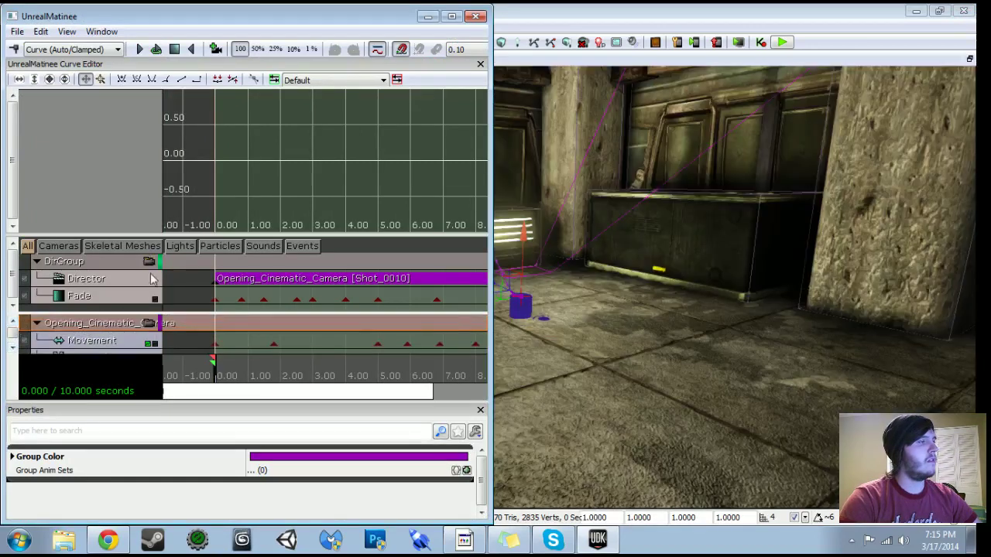
click(149, 323)
mouse_move(220, 390)
mouse_down()
mouse_move(321, 380)
mouse_move(213, 380)
mouse_up()
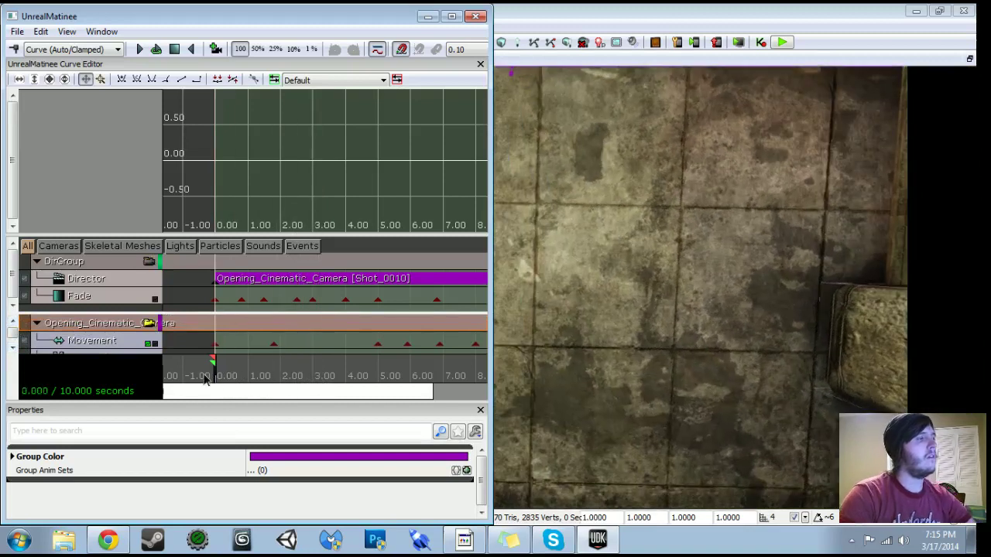
right_click(103, 331)
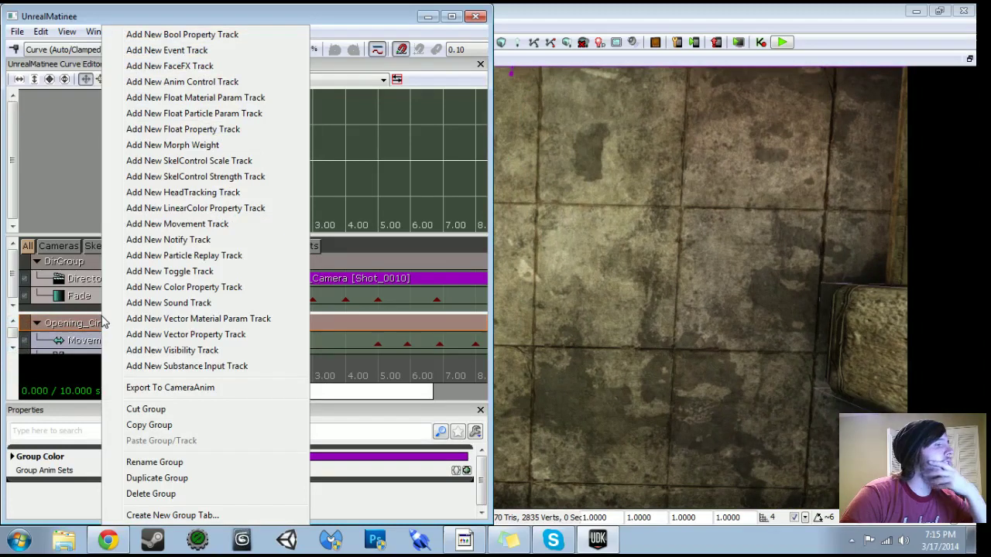
click(184, 99)
scroll(18, 343, down, 2)
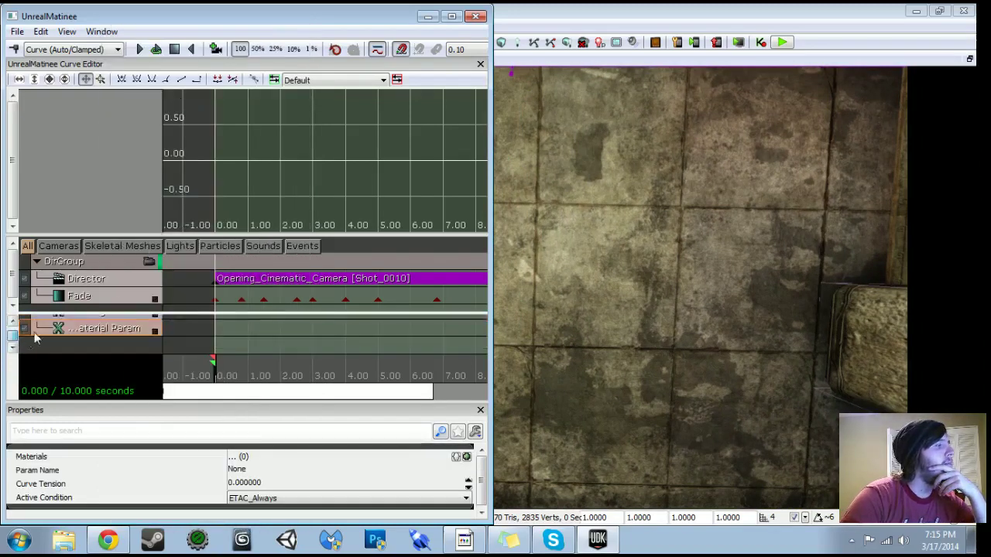
right_click(78, 333)
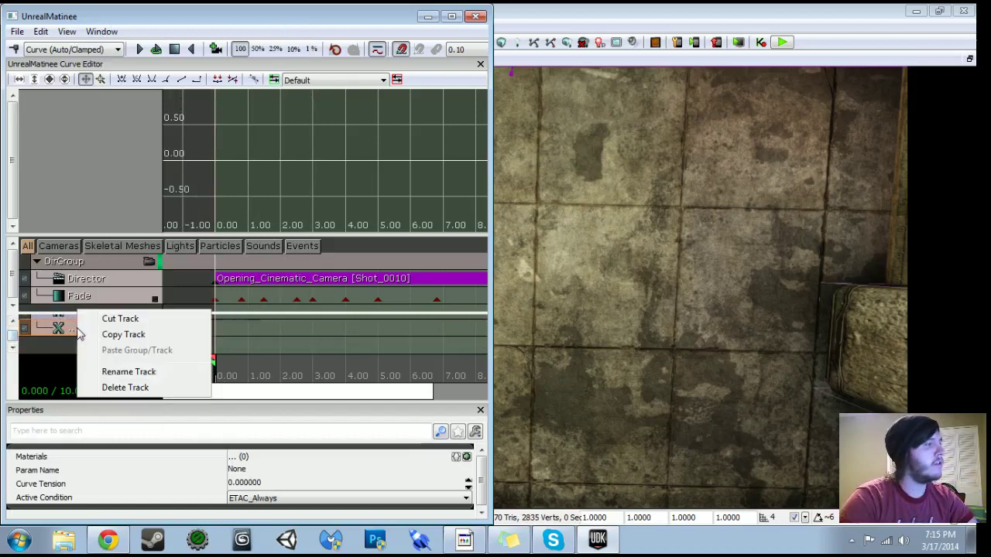
click(116, 387)
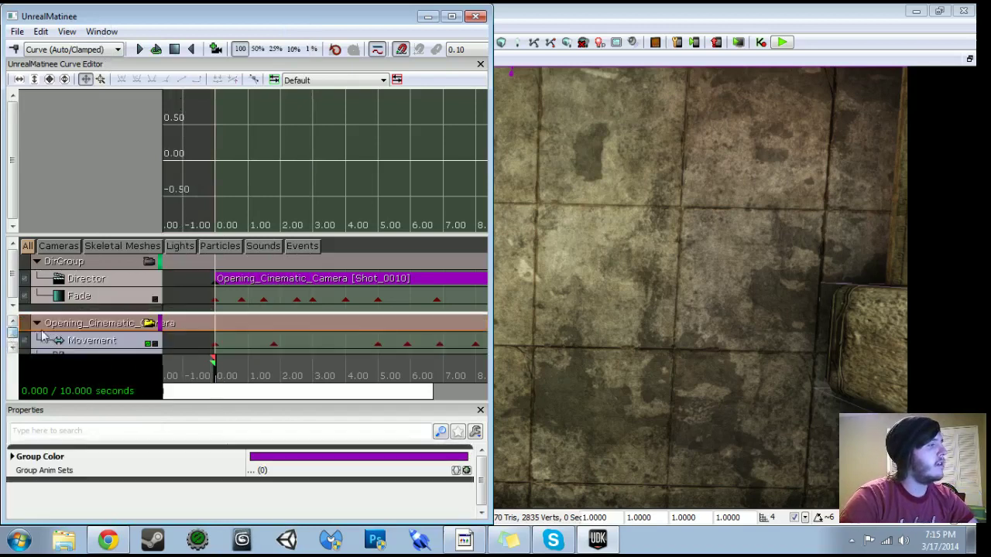
Add a float property track for CamOverridePostProcess.DOF_FocusInnerRadius to the Opening_Cinematic_Camera group.
right_click(56, 333)
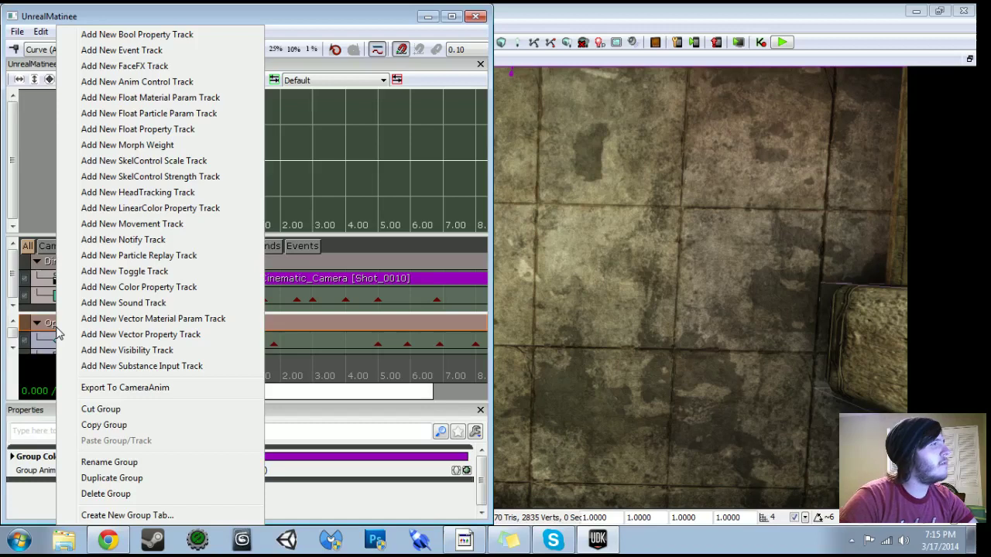
click(199, 130)
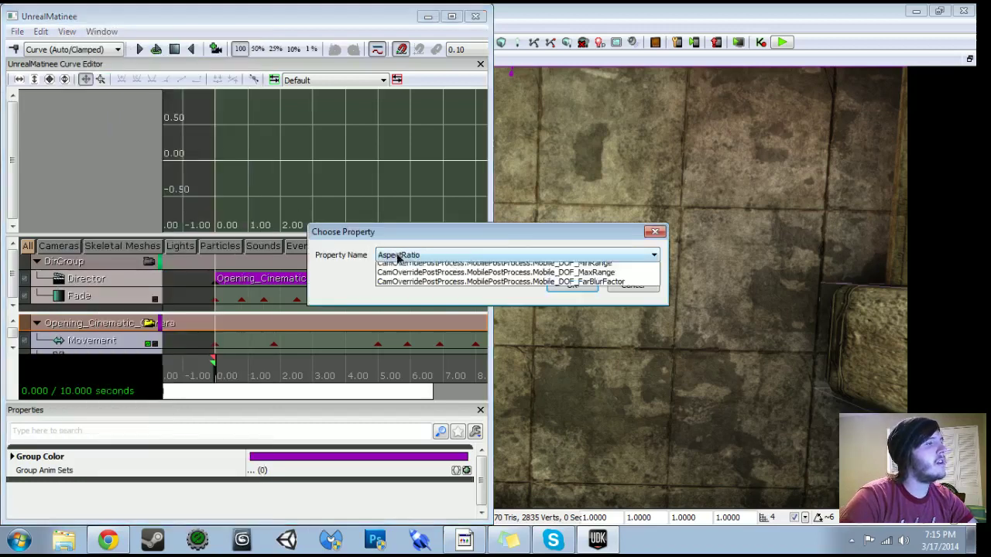
click(399, 256)
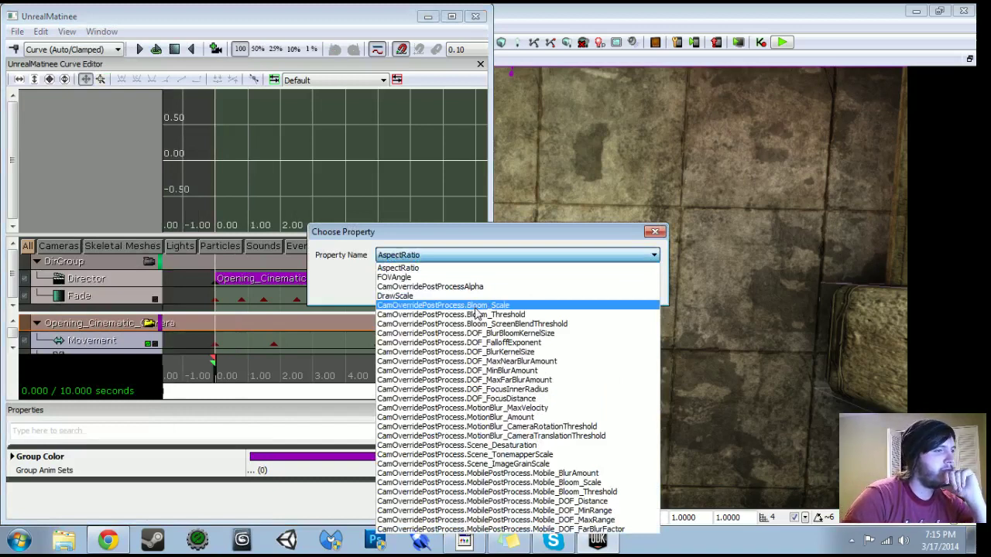
click(489, 390)
click(570, 286)
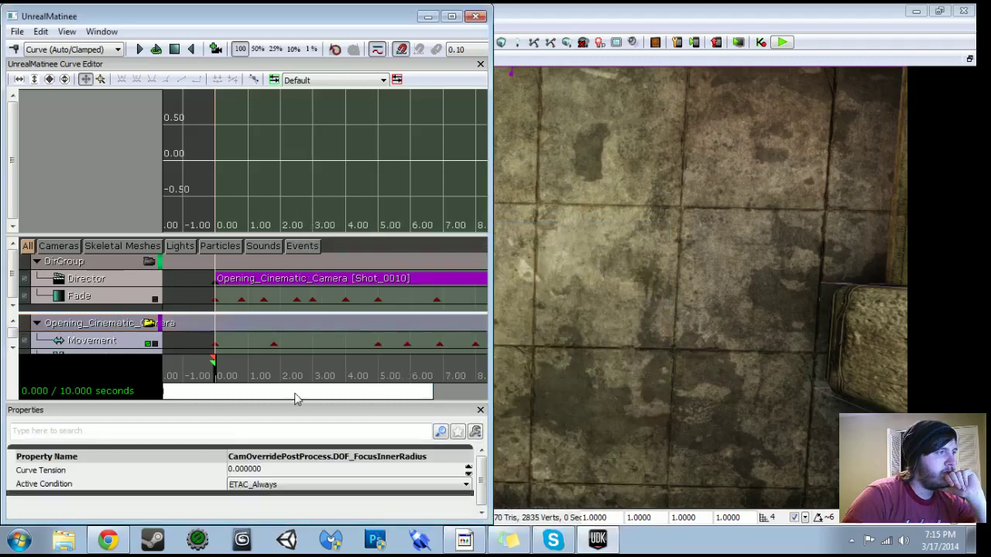
Add a DOF_FocusInnerRadius key at 0.00 seconds and set its value to 1000.
mouse_move(214, 373)
mouse_down()
mouse_move(237, 379)
mouse_move(214, 378)
mouse_up()
key(Return)
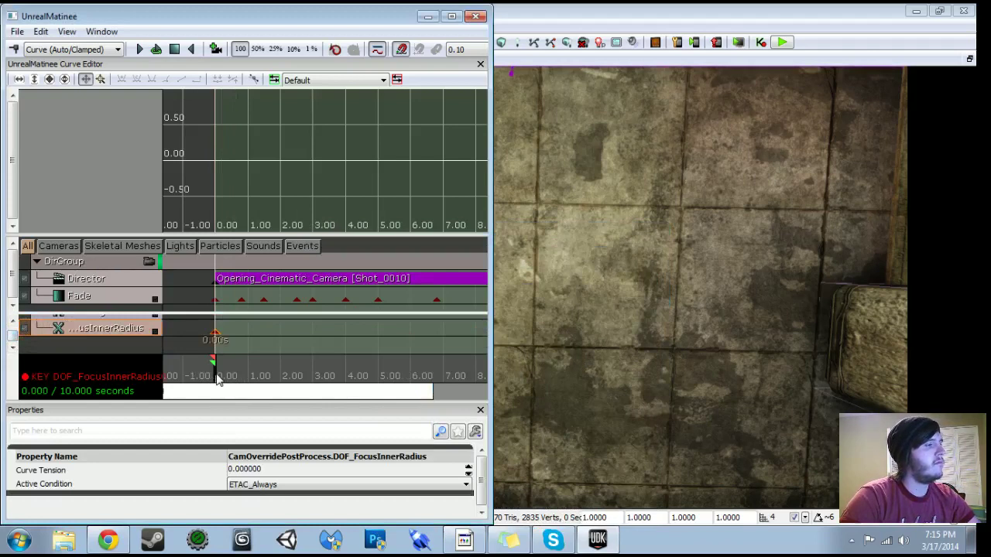
right_click(215, 332)
click(257, 356)
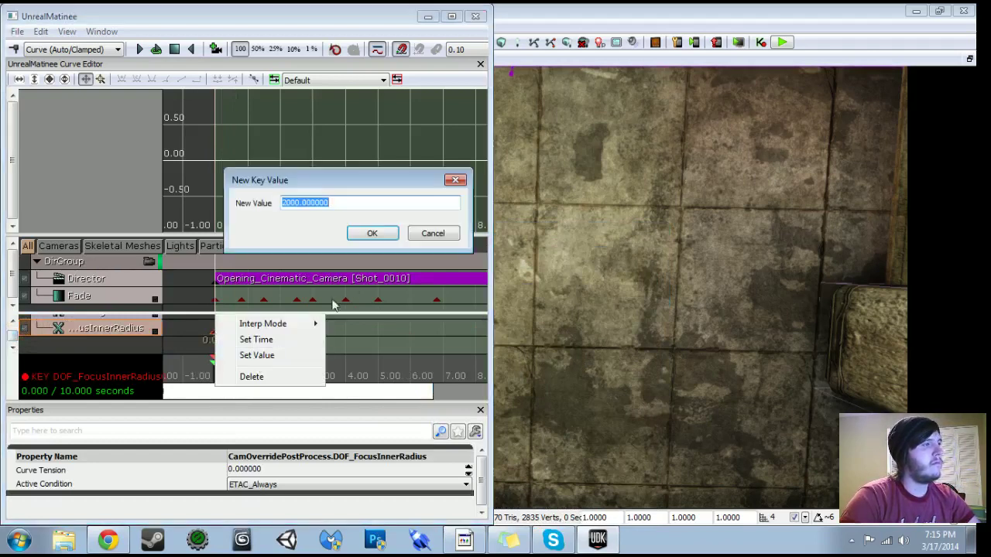
text(100)
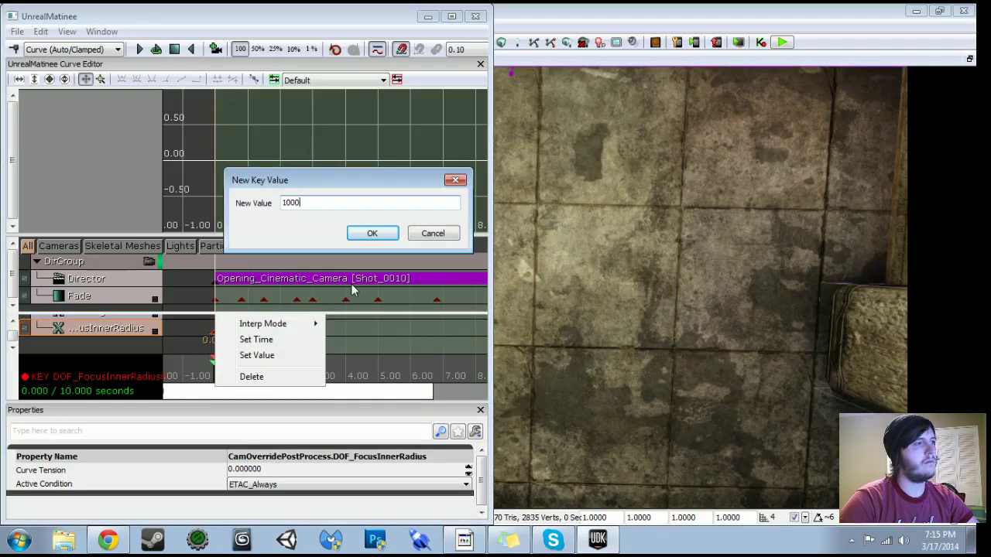
text(0)
key(Return)
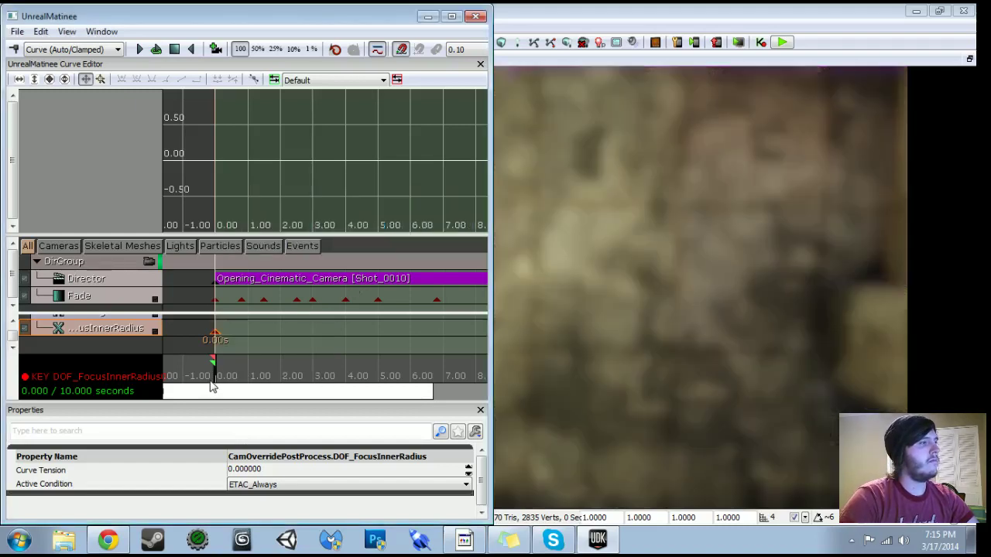
Move the Matinee time to about 0.8 seconds and switch the viewport preview to the director group.
drag(12, 339, 12, 333)
mouse_move(215, 373)
mouse_down()
mouse_move(224, 377)
mouse_move(197, 364)
mouse_move(242, 380)
mouse_up()
click(149, 323)
click(148, 262)
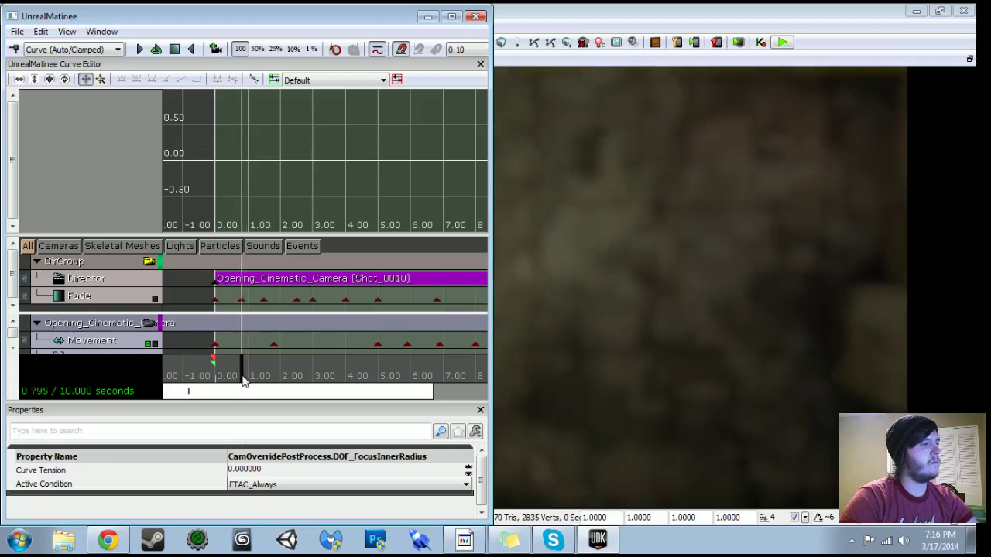
Try adding a DOF_FocusInnerRadius key at about 0.77 seconds and delete it again.
click(13, 349)
click(13, 348)
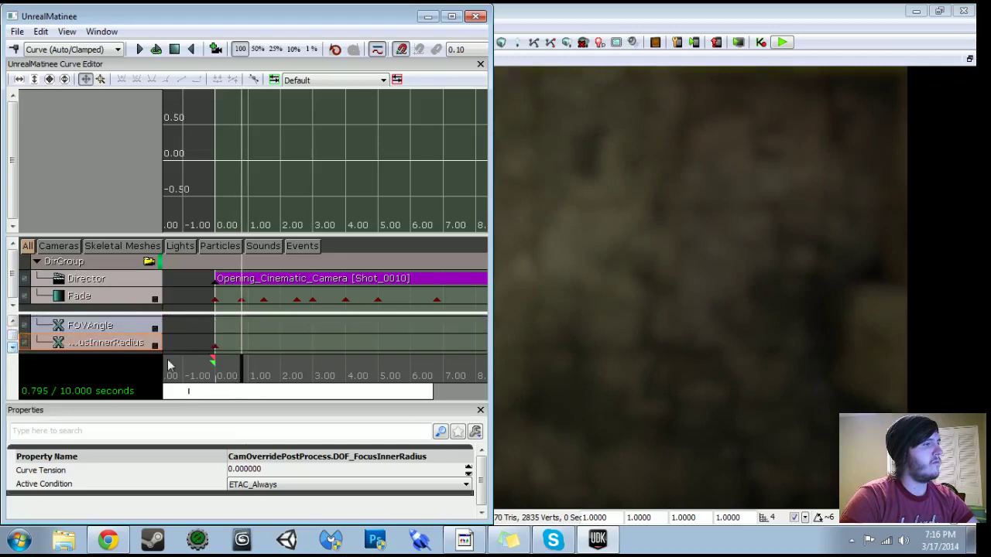
drag(242, 380, 242, 372)
key(Return)
key(Delete)
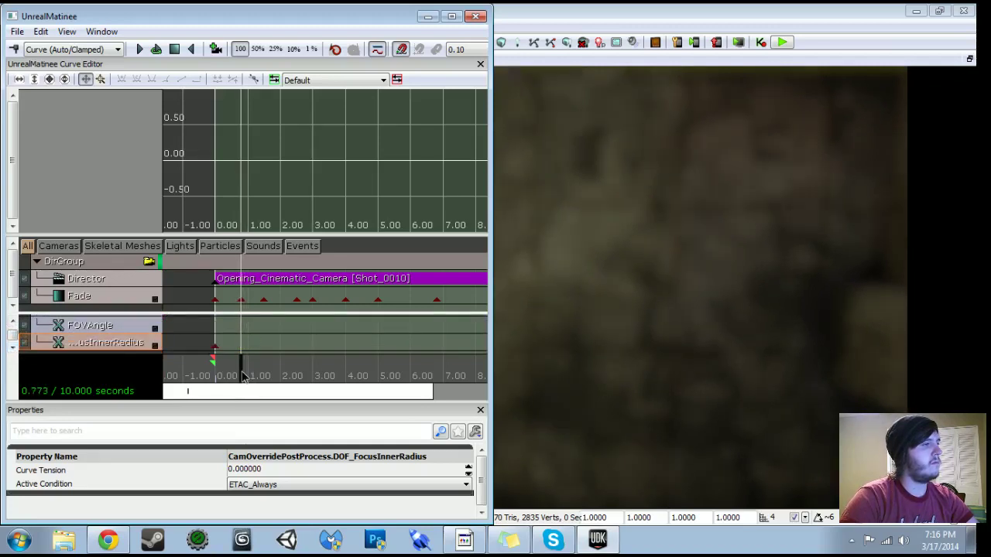
Add a DOF_FocusInnerRadius key with value 200 at 0.80 seconds and preview the sequence from the start.
key(Return)
right_click(243, 344)
click(271, 369)
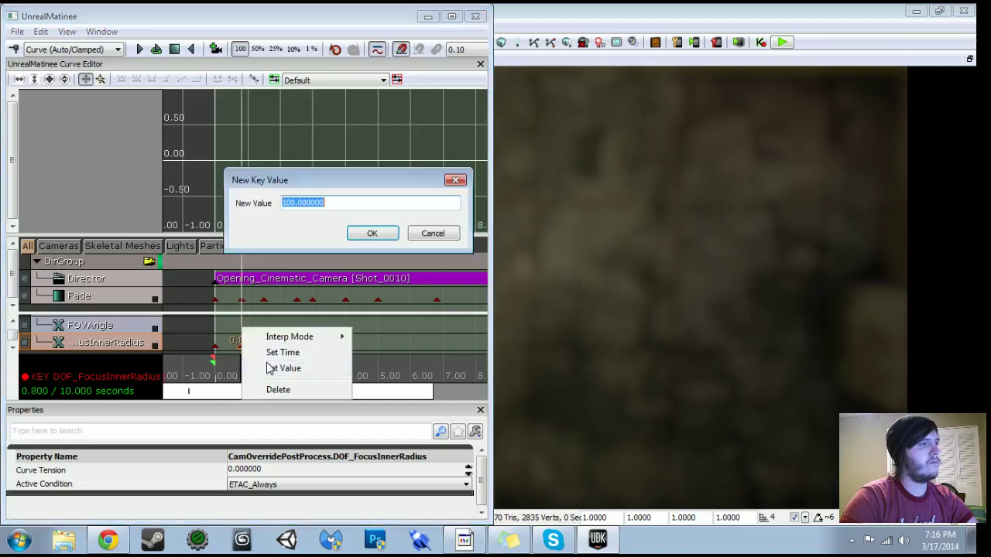
text(300)
key(Return)
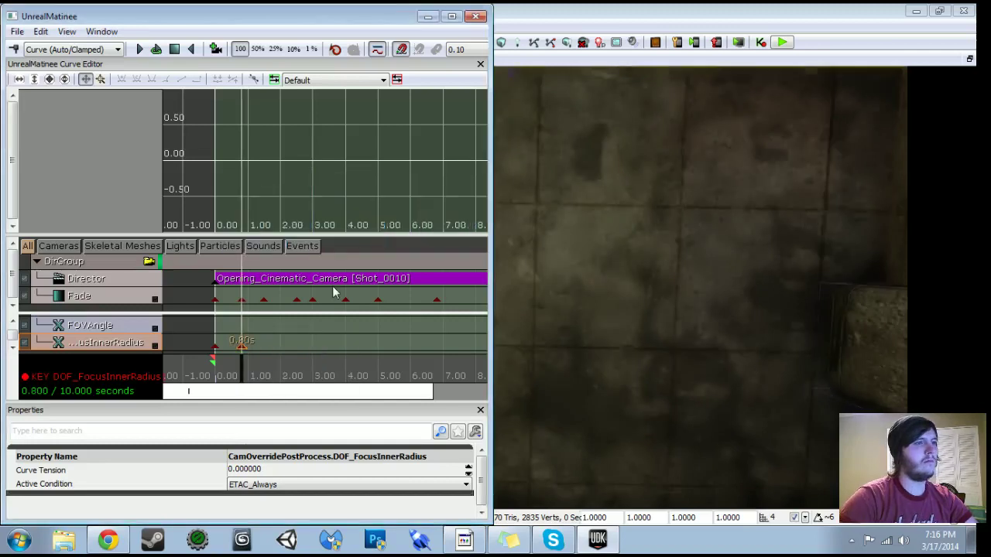
drag(242, 373, 189, 369)
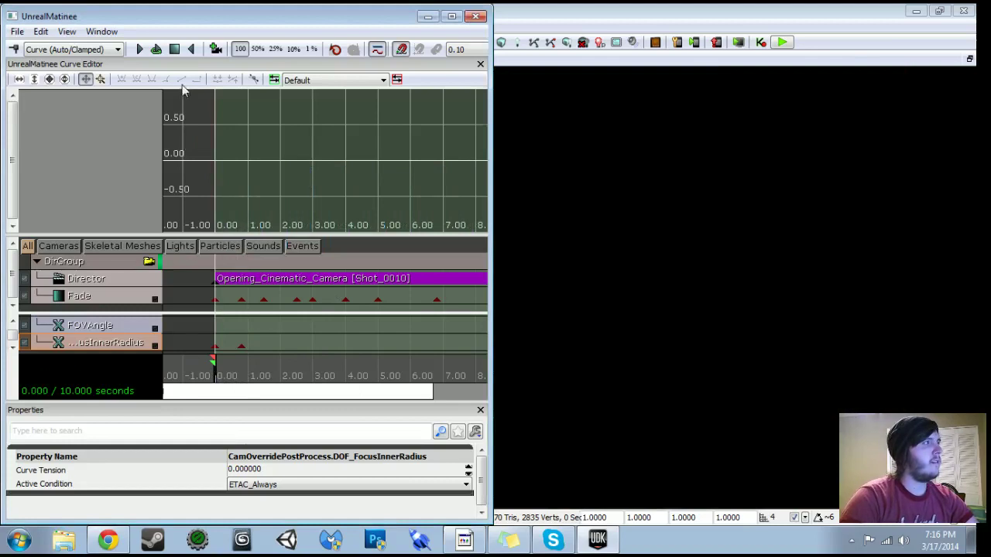
click(137, 53)
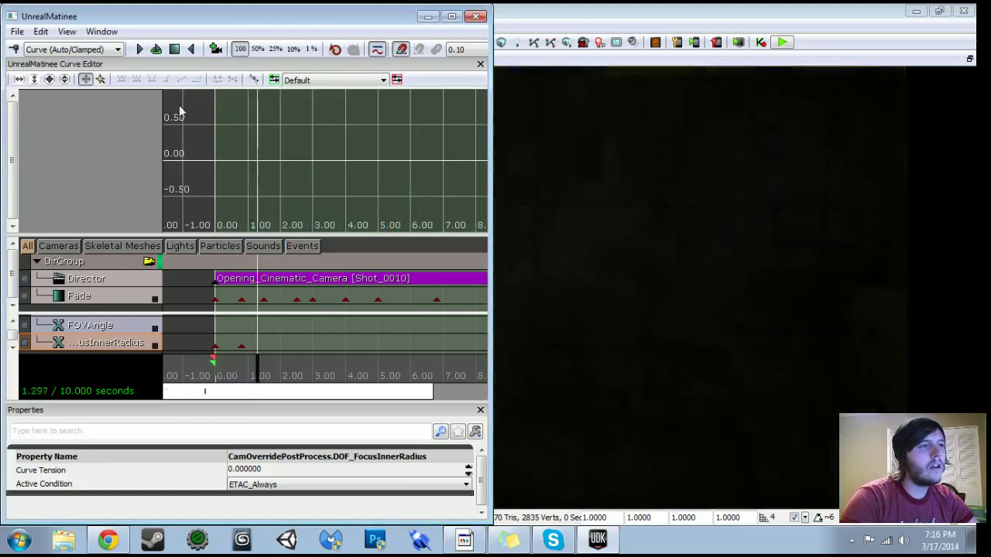
Add a DOF_FocusInnerRadius key at 1.50 seconds and set its value to 100.
drag(292, 377, 265, 377)
key(Return)
right_click(264, 344)
click(294, 371)
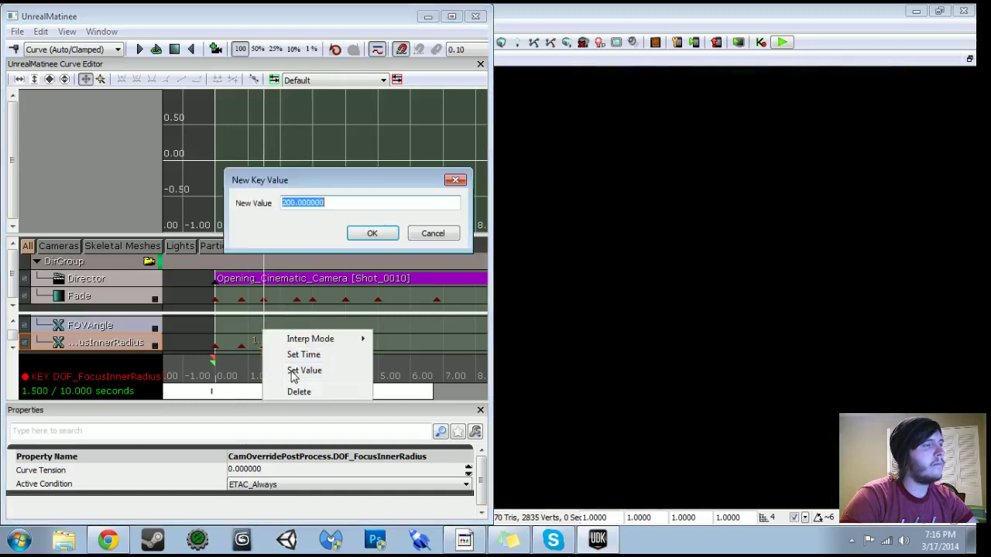
text(100)
key(Return)
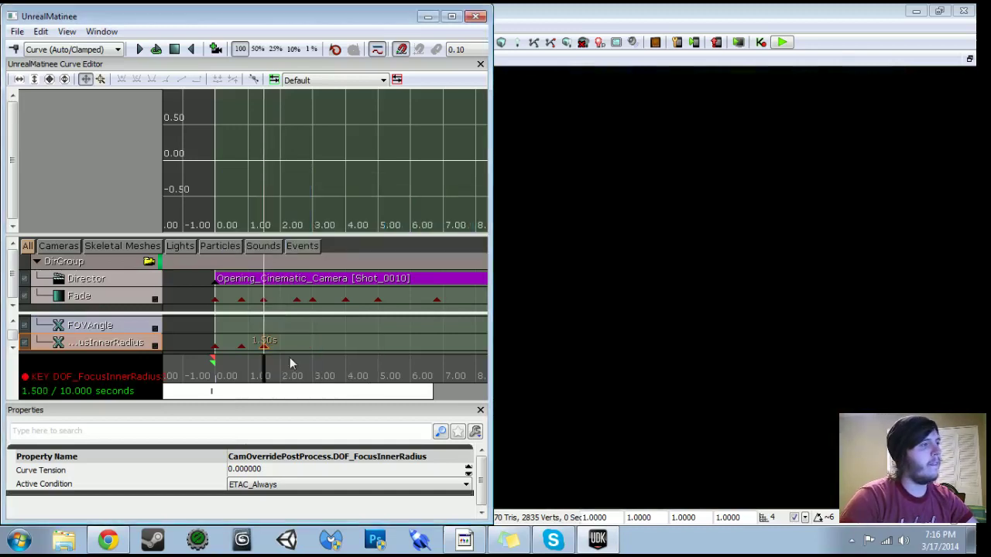
Add a DOF_FocusInnerRadius key at 2.50 seconds and set its value to 300.
drag(267, 383, 299, 388)
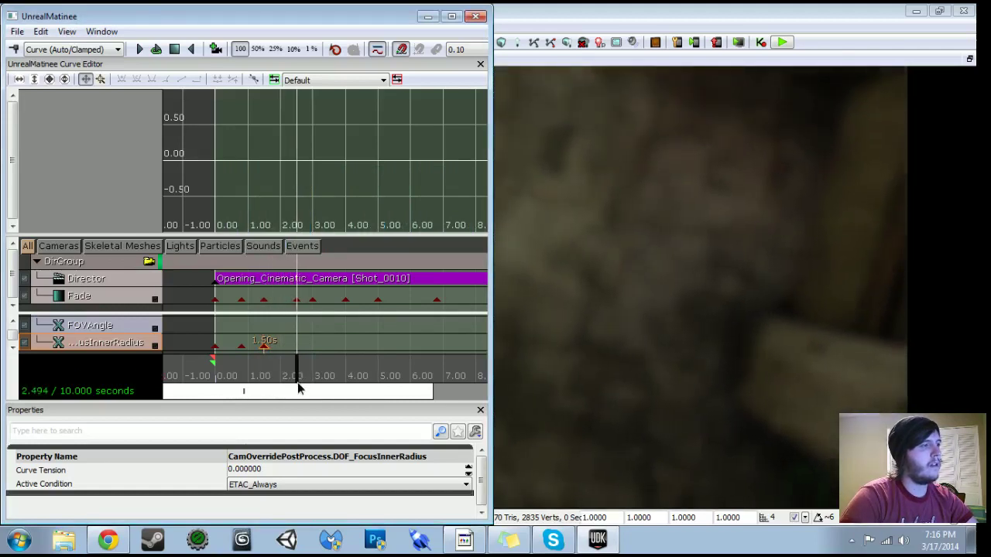
key(Return)
right_click(298, 350)
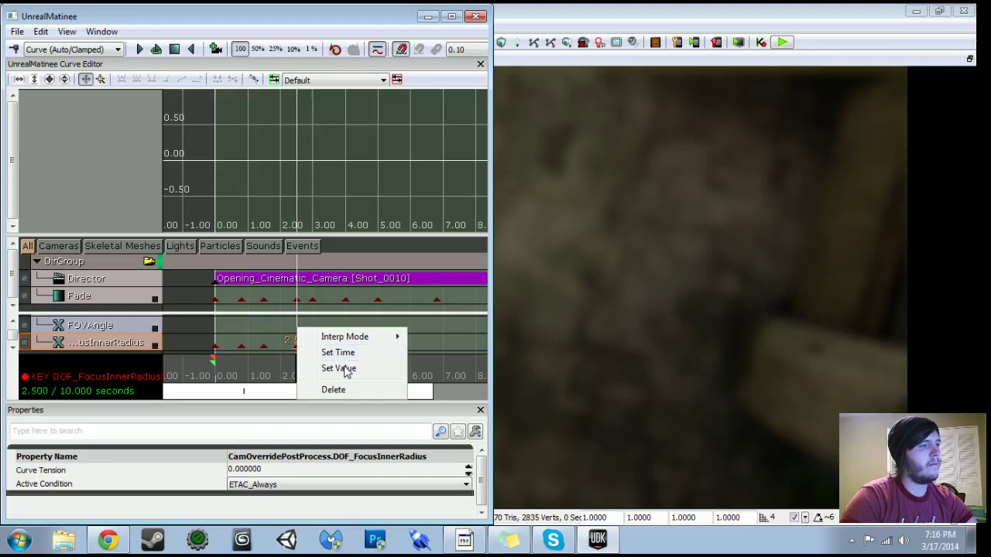
click(345, 370)
text(500)
key(Return)
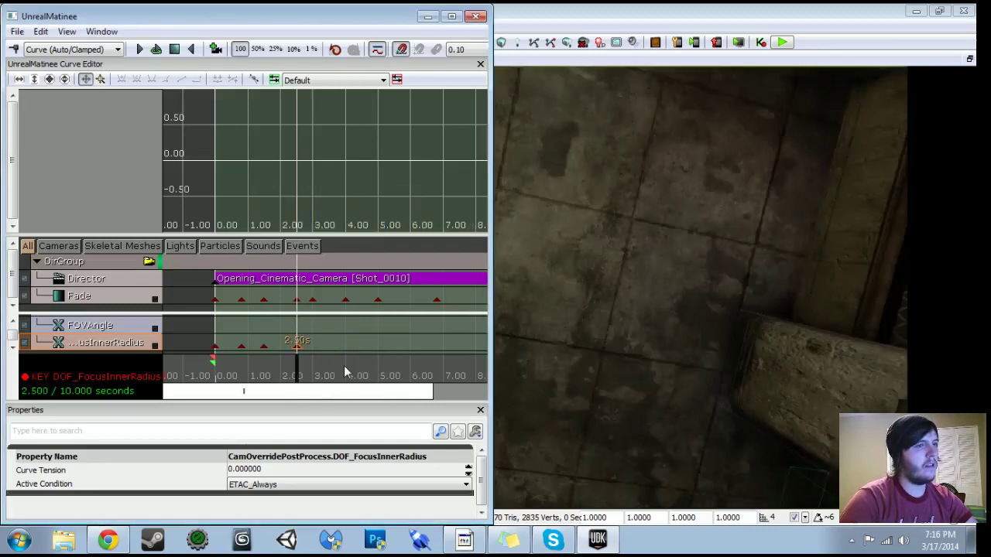
Check the focus around 2 seconds and set the 2.50-second DOF_FocusInnerRadius key to 150.
drag(296, 376, 281, 375)
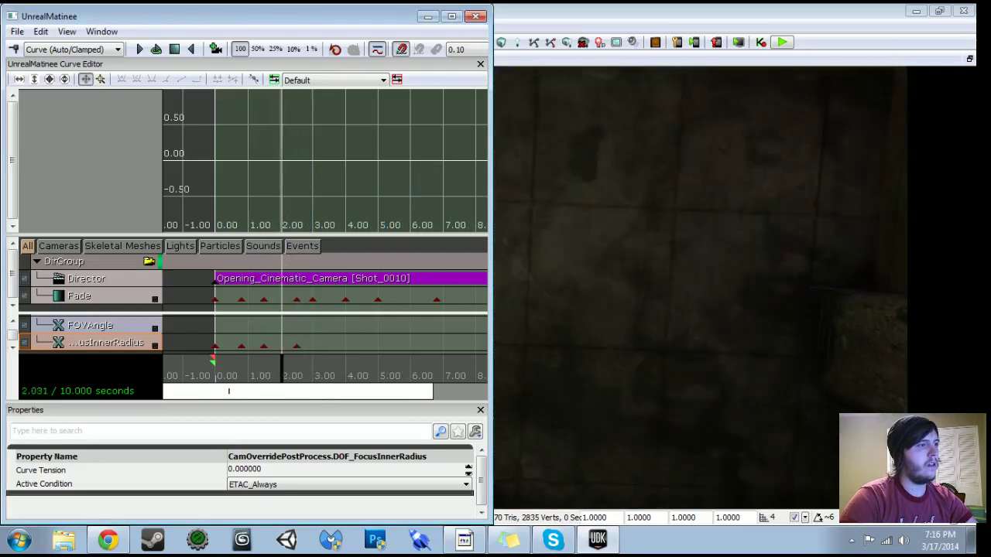
click(297, 347)
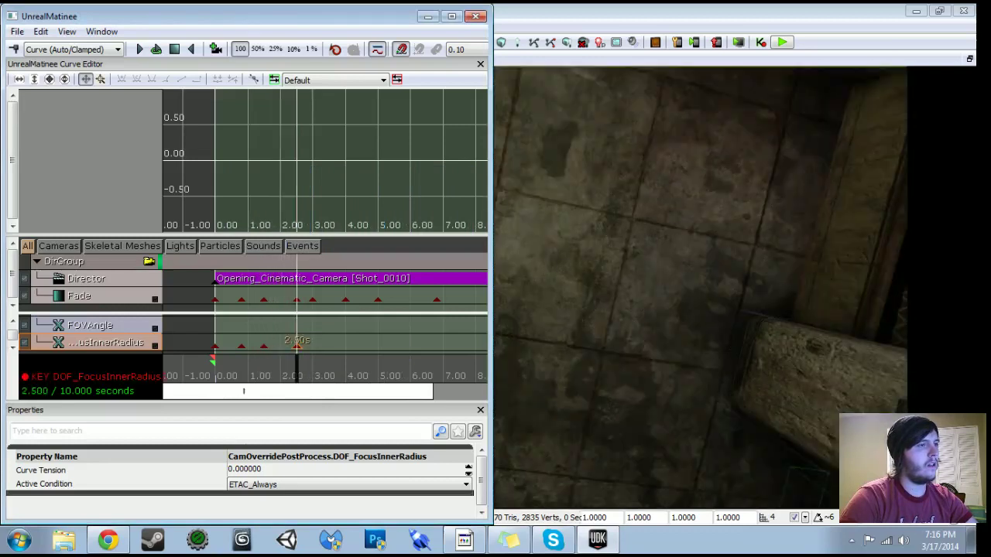
right_click(299, 345)
click(339, 372)
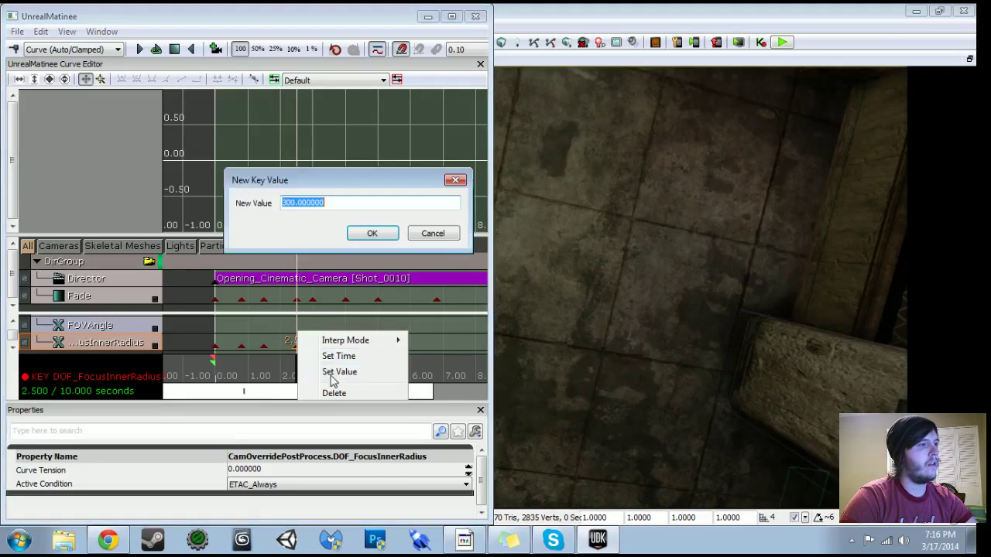
text(100)
key(Return)
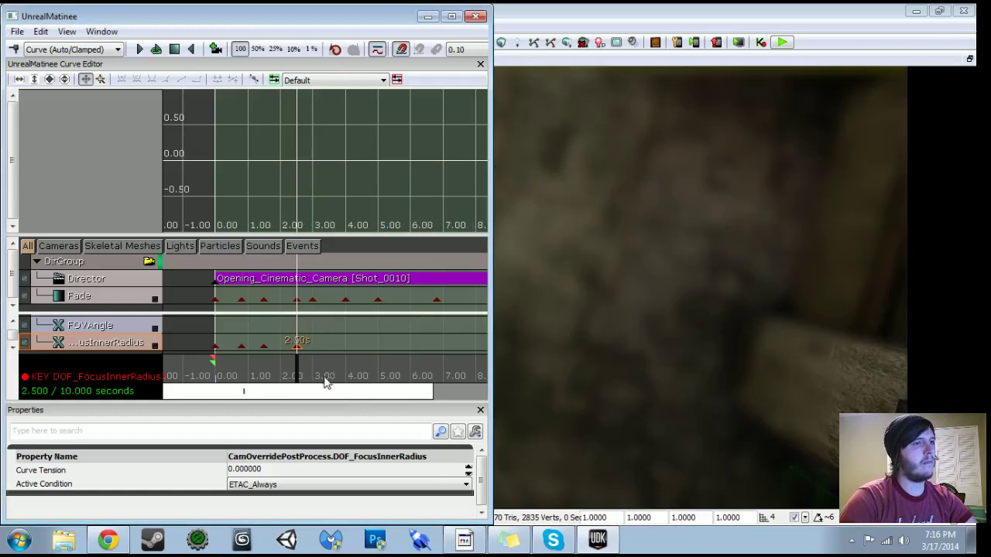
Add a DOF_FocusInnerRadius key at 3.50 seconds.
drag(296, 377, 349, 388)
mouse_move(349, 387)
mouse_down()
mouse_move(361, 389)
mouse_move(333, 389)
mouse_up()
key(Return)
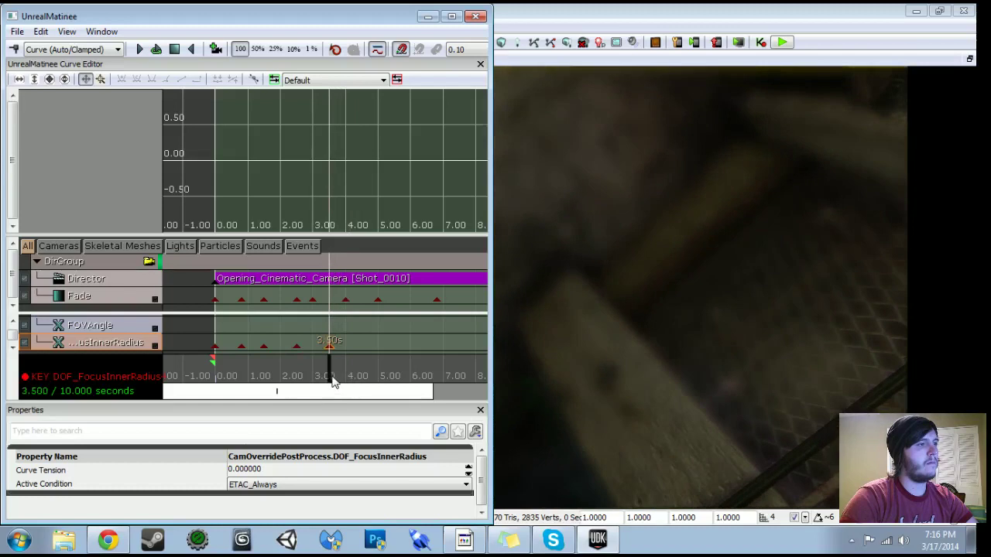
Add a DOF_FocusInnerRadius key at 4.00 seconds and give it a new value.
mouse_move(335, 374)
mouse_down()
mouse_move(363, 387)
mouse_move(346, 378)
mouse_up()
key(Return)
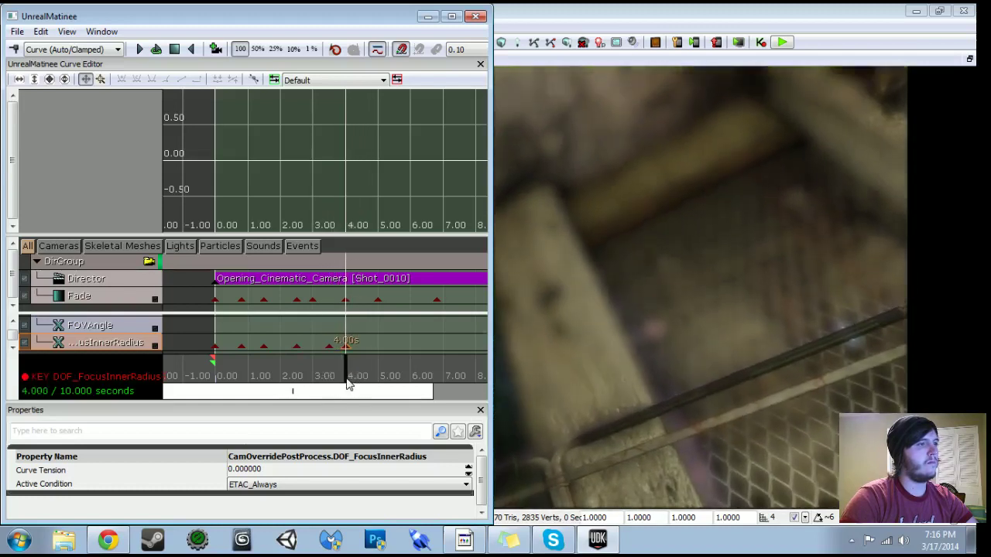
right_click(347, 346)
click(388, 370)
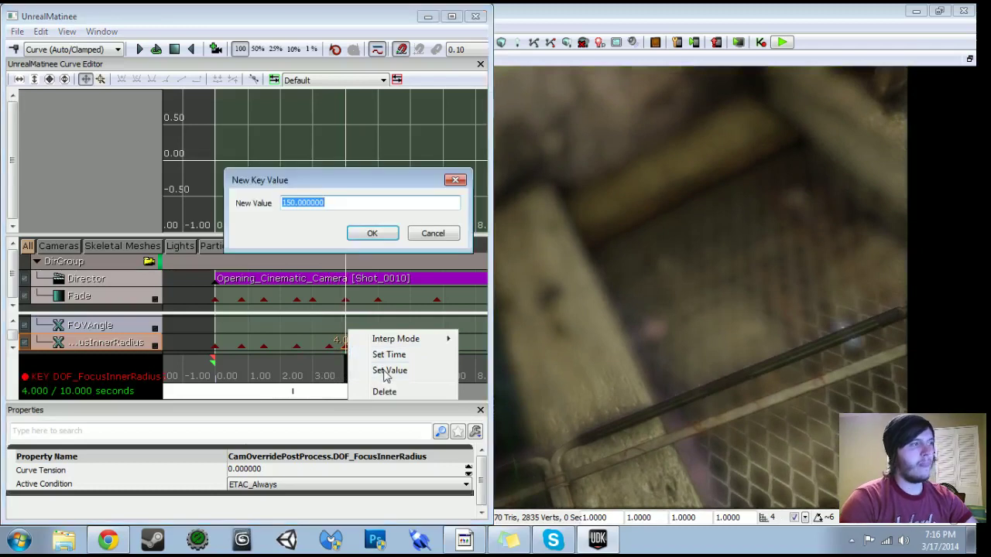
text(3)
key(Return)
Add a DOF_FocusInnerRadius key at 5.00 seconds and play the Matinee from the start to review the blur.
drag(354, 383, 380, 376)
key(Return)
right_click(378, 340)
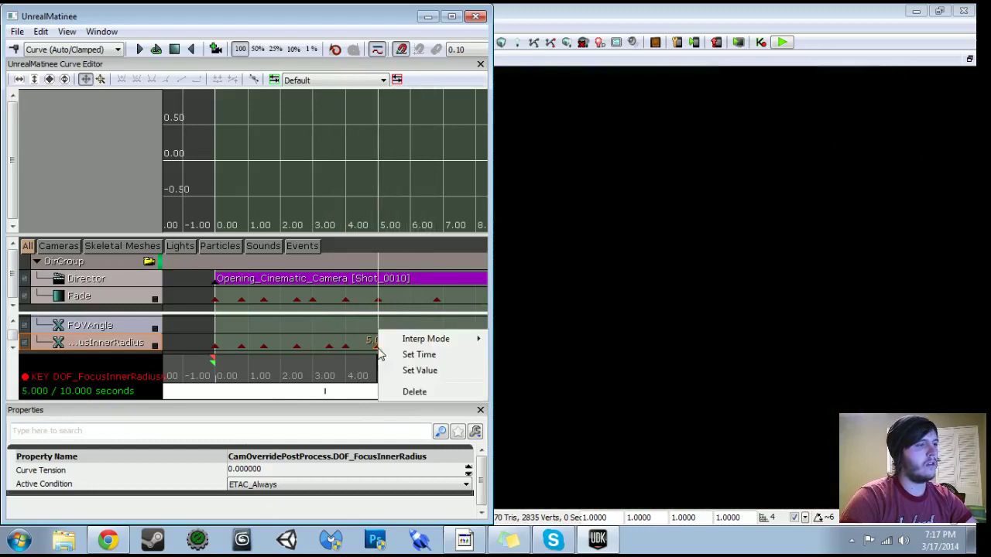
click(419, 370)
key(Return)
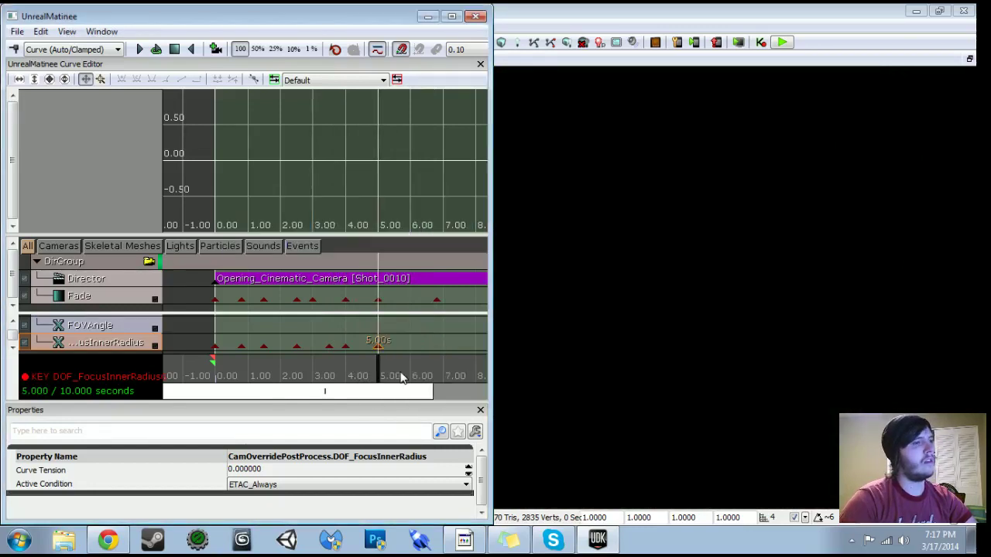
drag(381, 376, 201, 370)
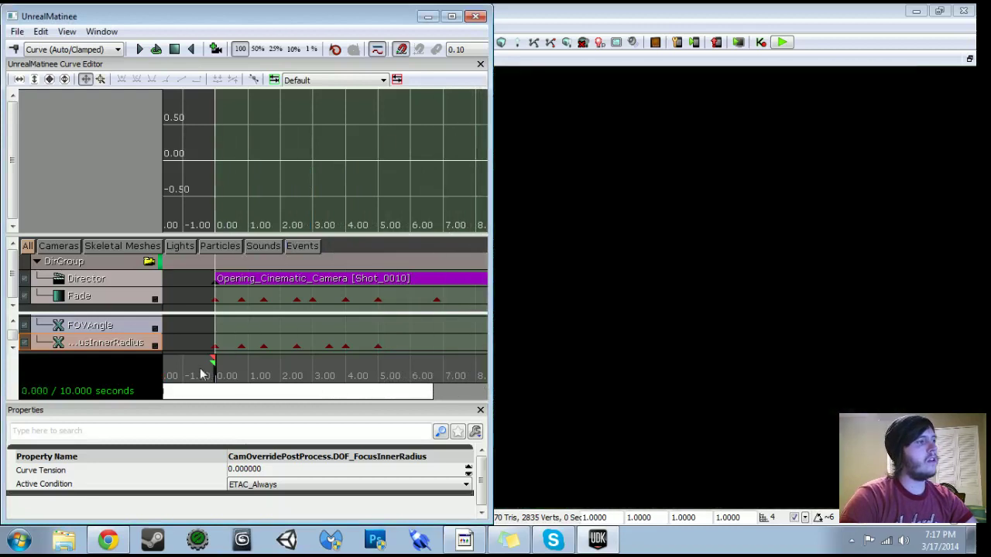
click(140, 50)
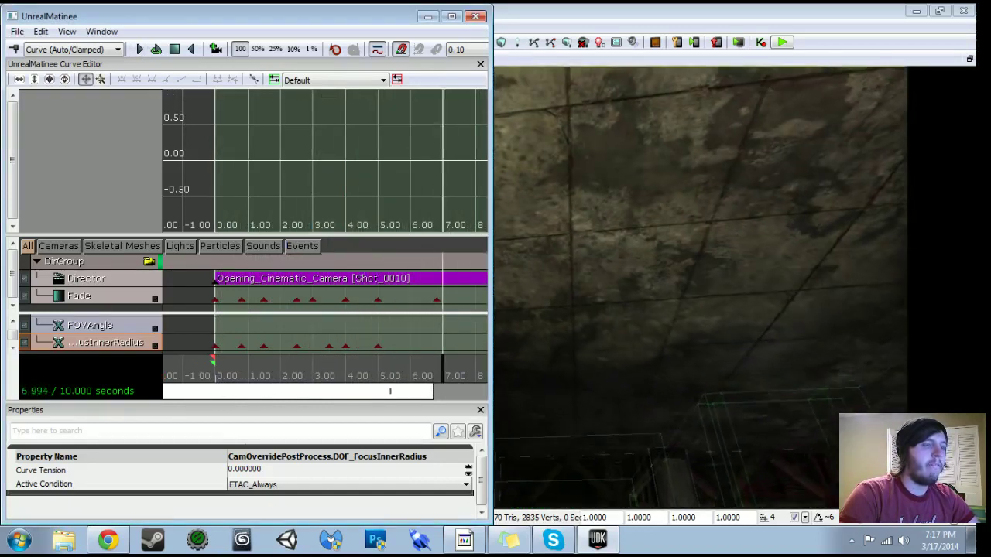
Try adding a float property track for CamOverridePostProcess.Scene_ImageGrainScale to the Opening_Cinematic_Camera group.
drag(12, 338, 12, 336)
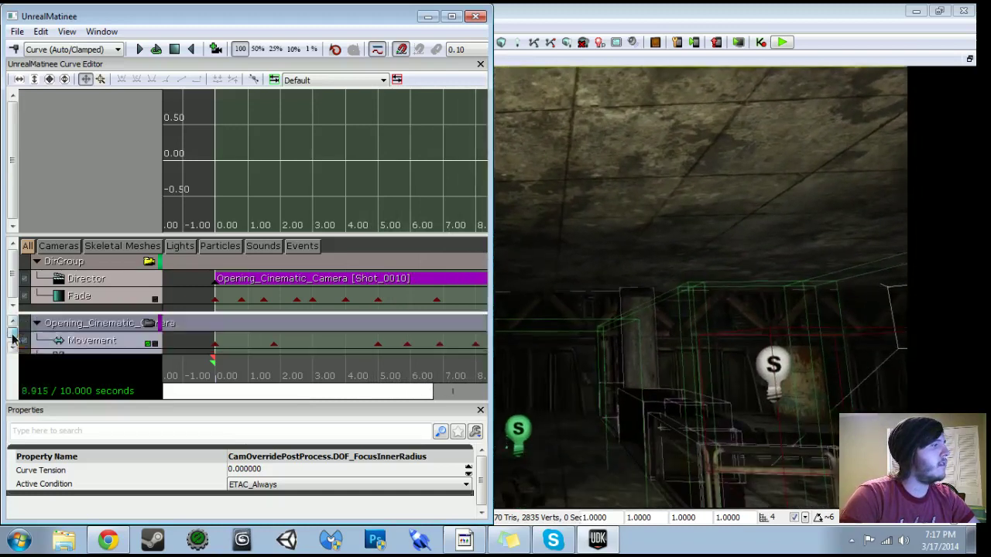
right_click(64, 329)
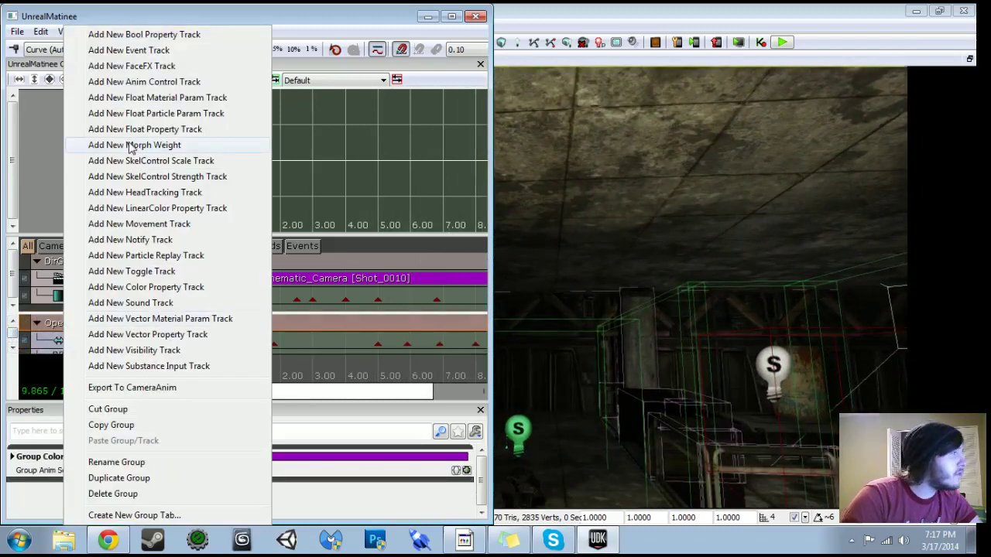
click(153, 129)
click(399, 254)
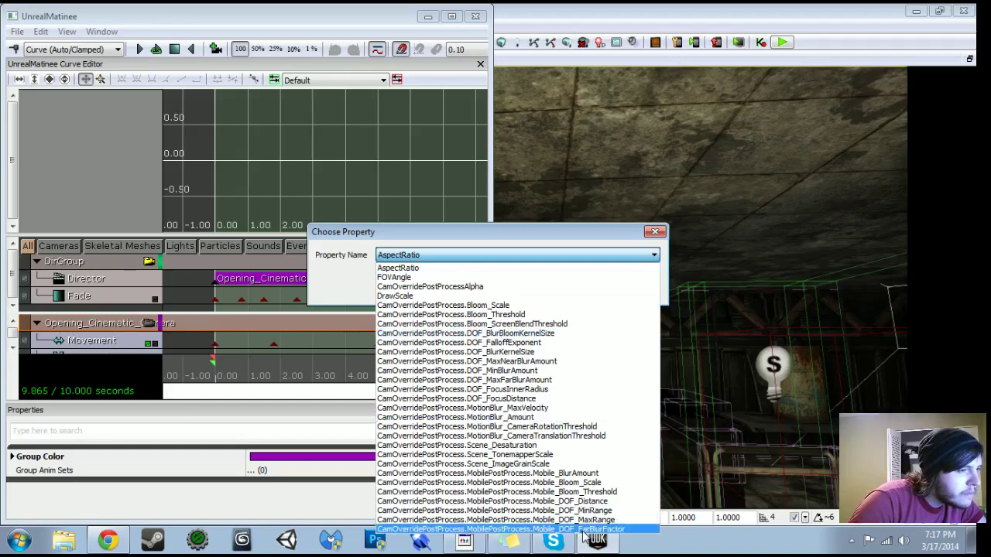
click(521, 465)
click(571, 286)
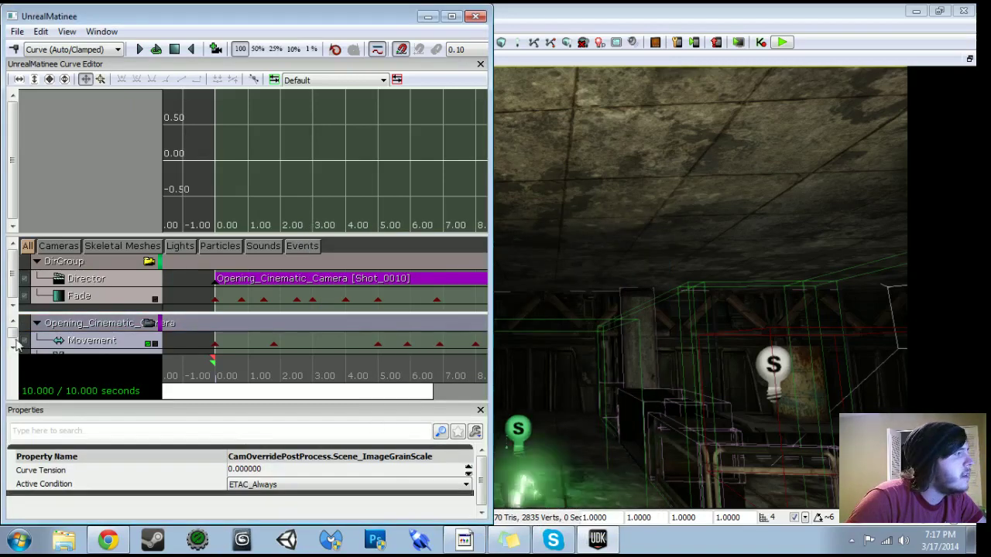
Try a Scene_ImageGrainScale key at 0.70 seconds with a value of 50.
drag(217, 370, 240, 374)
key(Return)
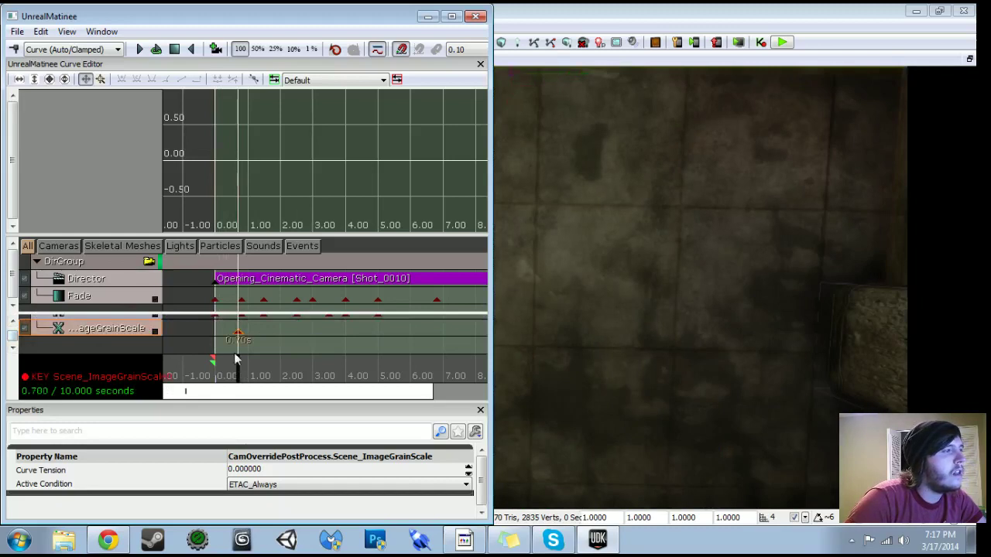
right_click(238, 333)
click(278, 356)
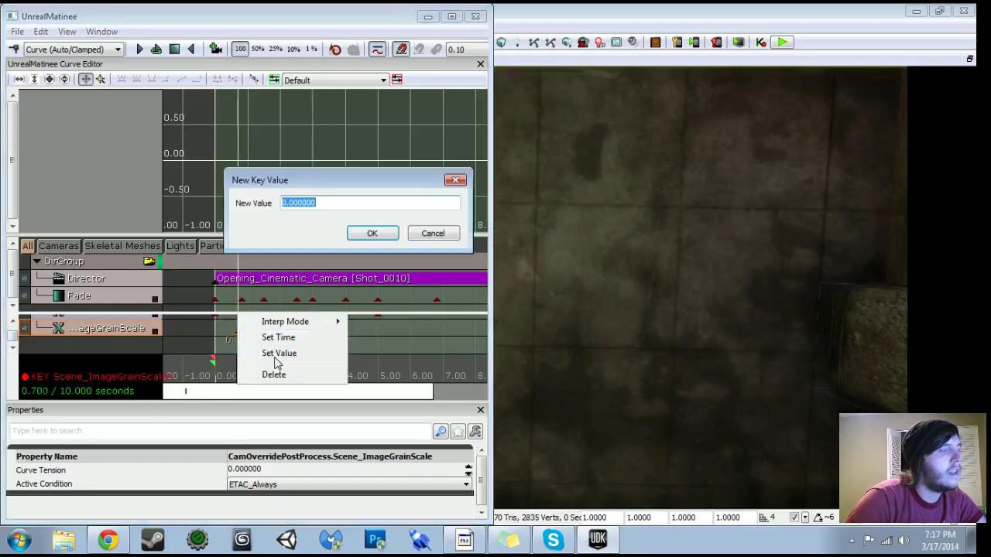
key(Return)
right_click(237, 335)
click(261, 354)
text(1)
key(Return)
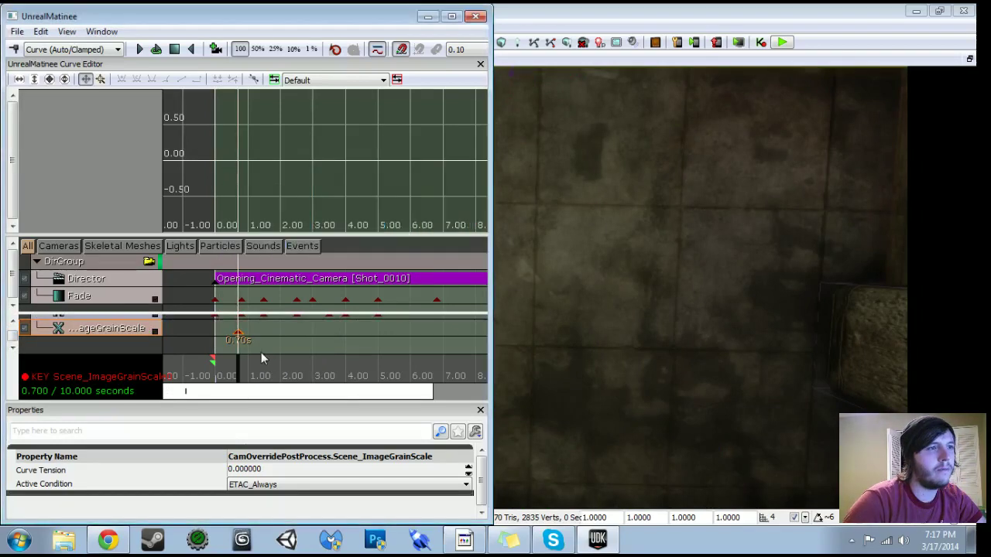
Try adjusting the value of the 0.70-second Scene_ImageGrainScale key and delete the Scene_ImageGrainScale track.
mouse_move(251, 364)
mouse_down()
mouse_move(232, 364)
mouse_move(243, 369)
mouse_up()
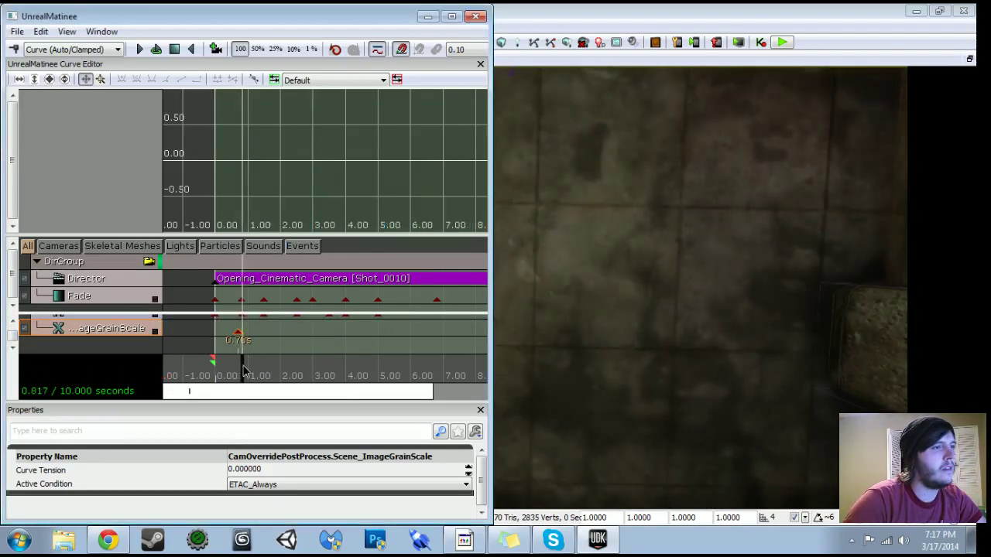
click(238, 334)
right_click(238, 333)
click(277, 356)
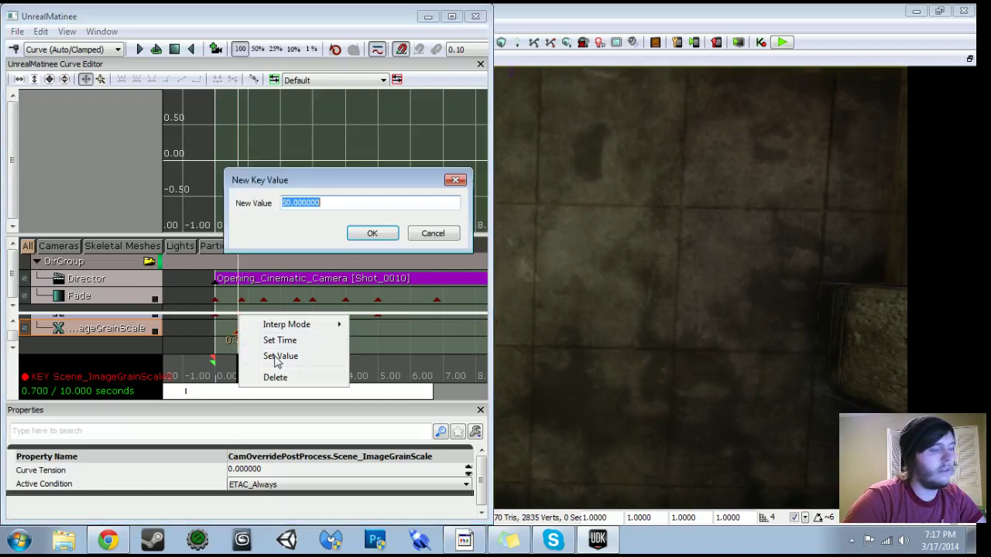
key(Return)
drag(243, 361, 240, 368)
click(238, 334)
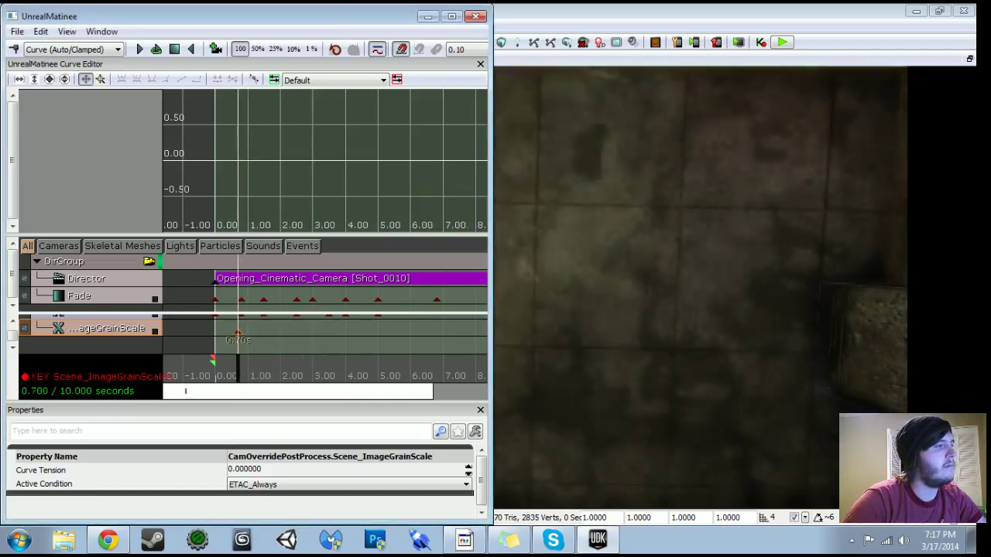
right_click(125, 331)
click(173, 387)
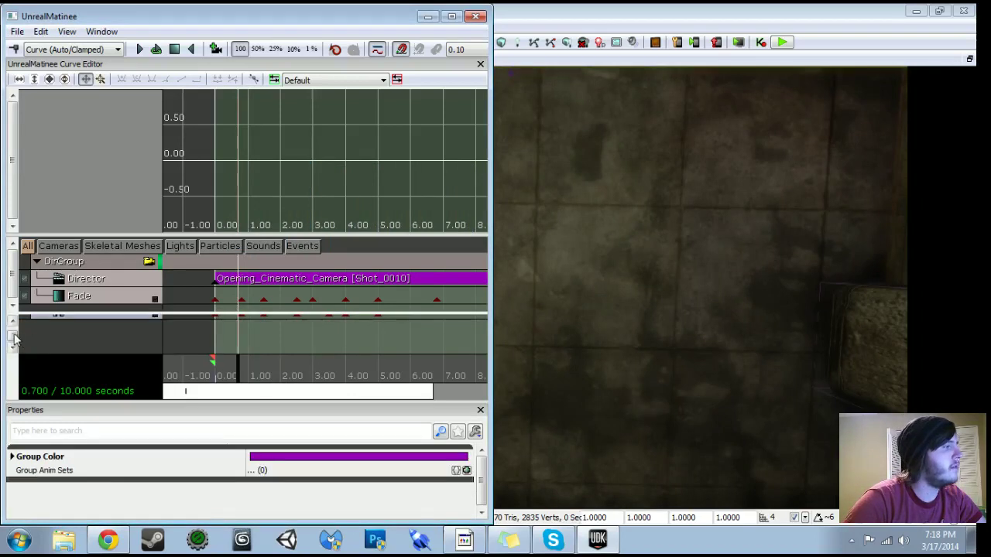
Add a float property track for CamOverridePostProcess.MotionBlur_Amount to the Opening_Cinematic_Camera group.
click(17, 337)
right_click(81, 329)
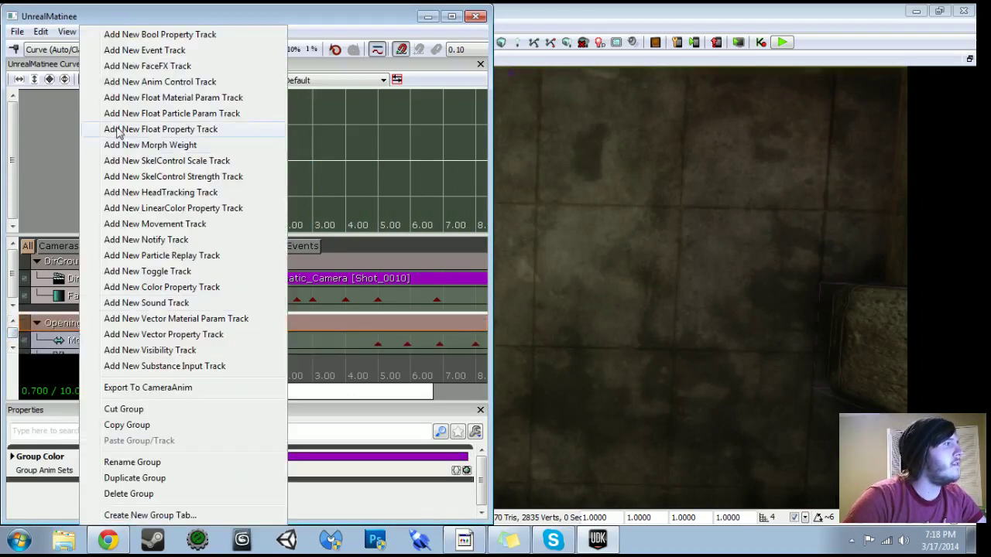
click(118, 129)
click(409, 255)
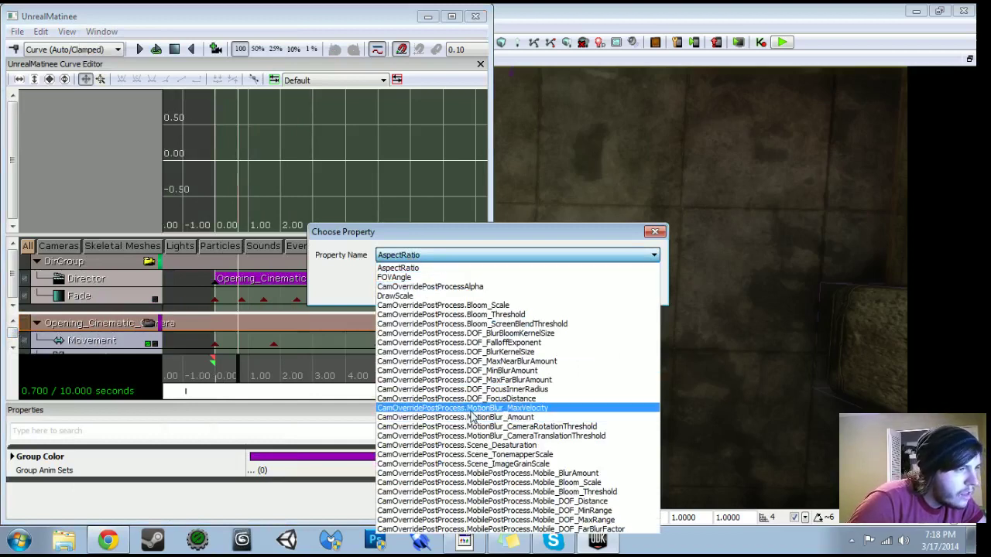
click(491, 422)
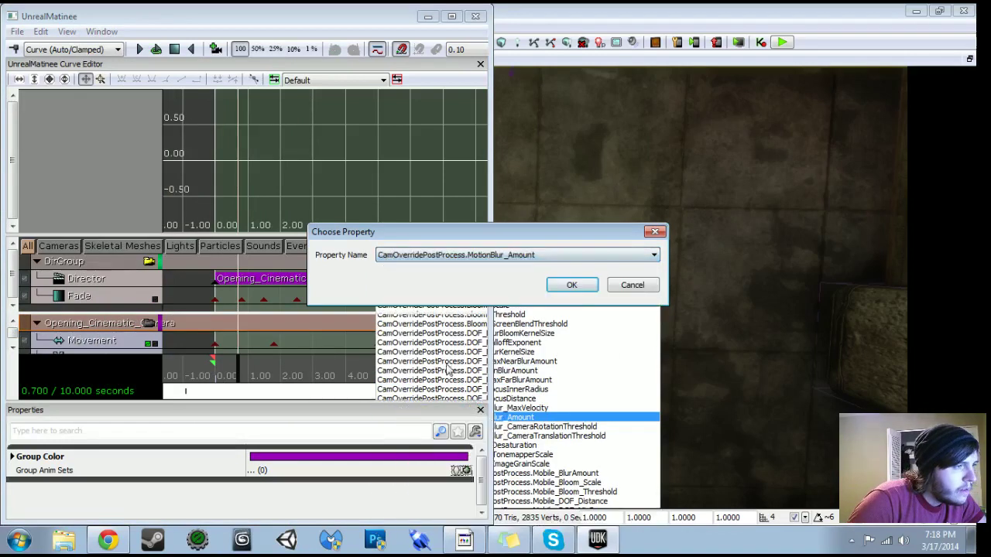
click(563, 286)
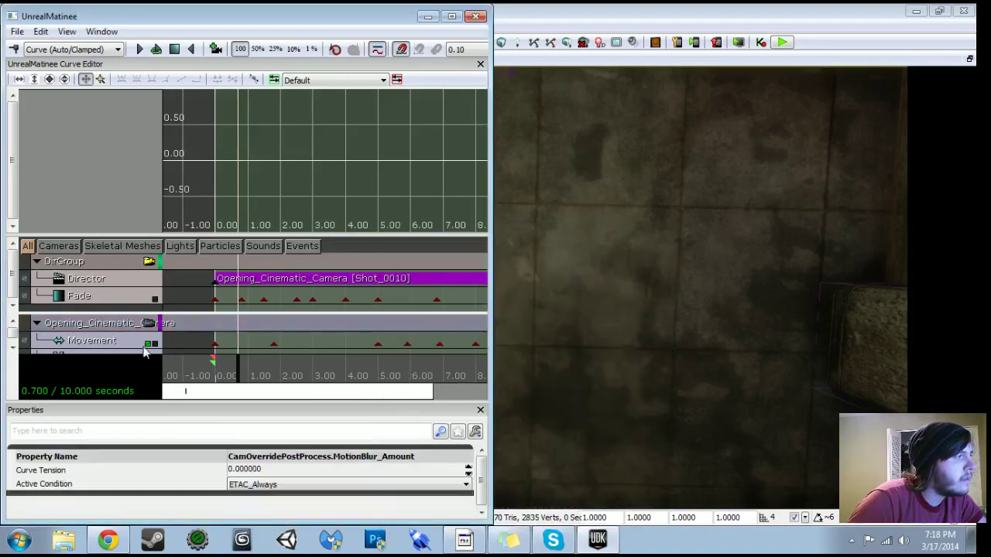
Add a MotionBlur_Amount key at 2.00 seconds and set its value.
drag(14, 332, 14, 346)
mouse_move(222, 375)
mouse_down()
mouse_move(293, 378)
mouse_move(281, 380)
mouse_up()
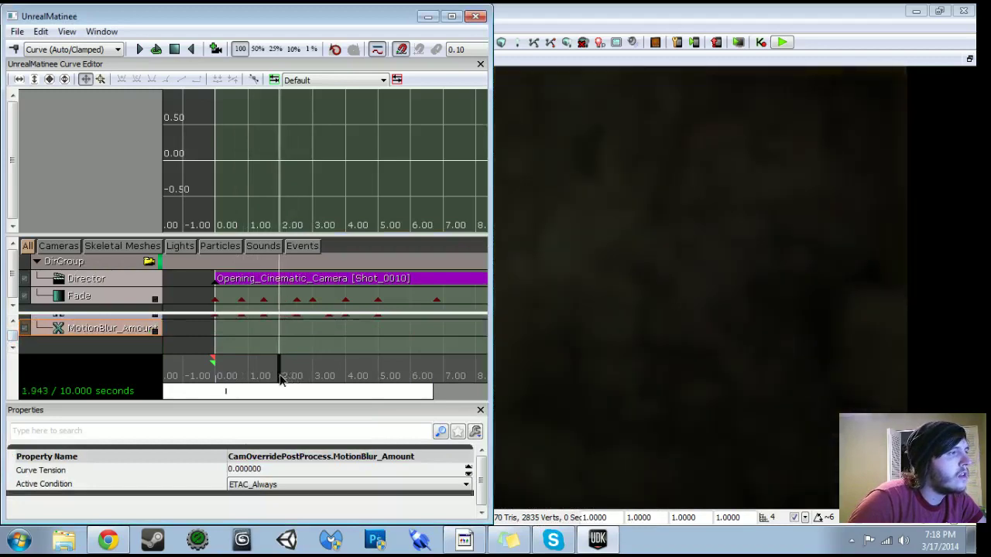
key(Return)
right_click(281, 329)
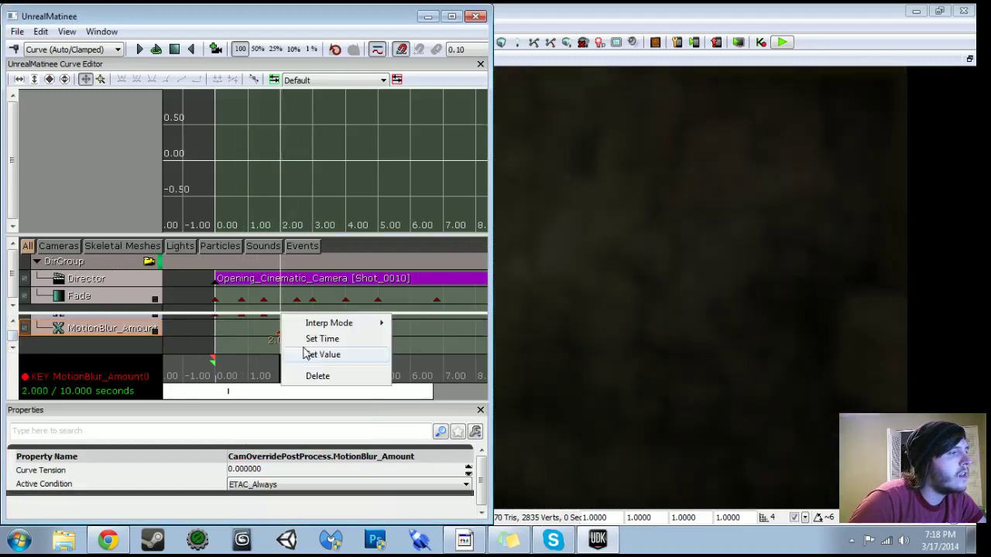
click(316, 356)
click(371, 234)
Add a second MotionBlur_Amount key at 3.50 seconds and set its value.
mouse_move(288, 377)
mouse_down()
mouse_move(350, 377)
mouse_move(336, 377)
mouse_up()
key(Return)
right_click(329, 333)
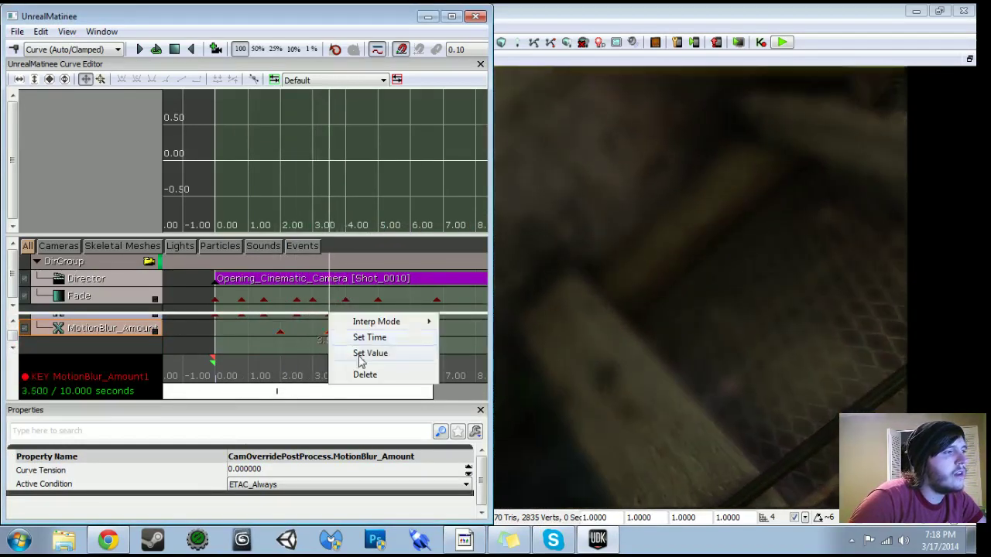
click(361, 356)
key(Return)
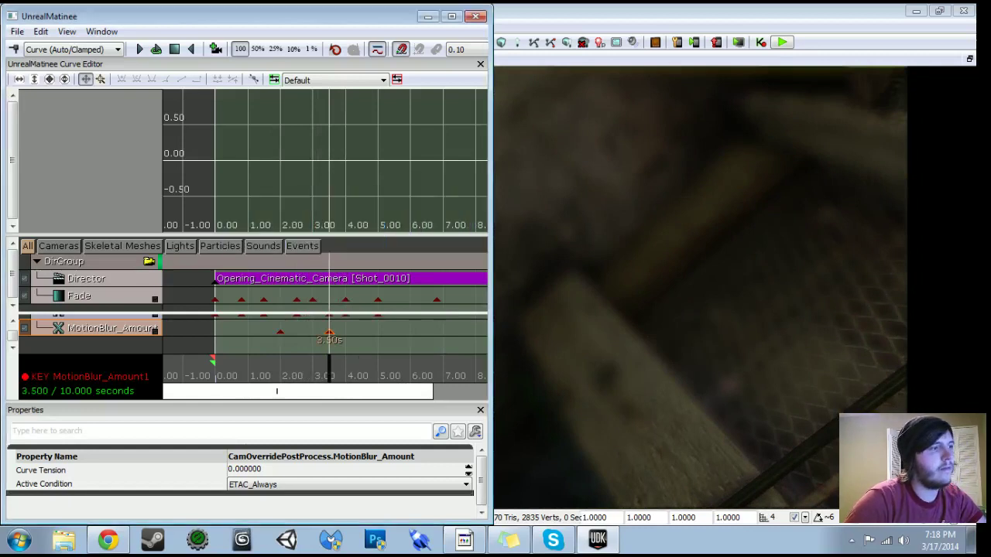
Play back the sequence from 3.50 seconds and shorten its length to 9.00 seconds.
click(327, 367)
click(142, 50)
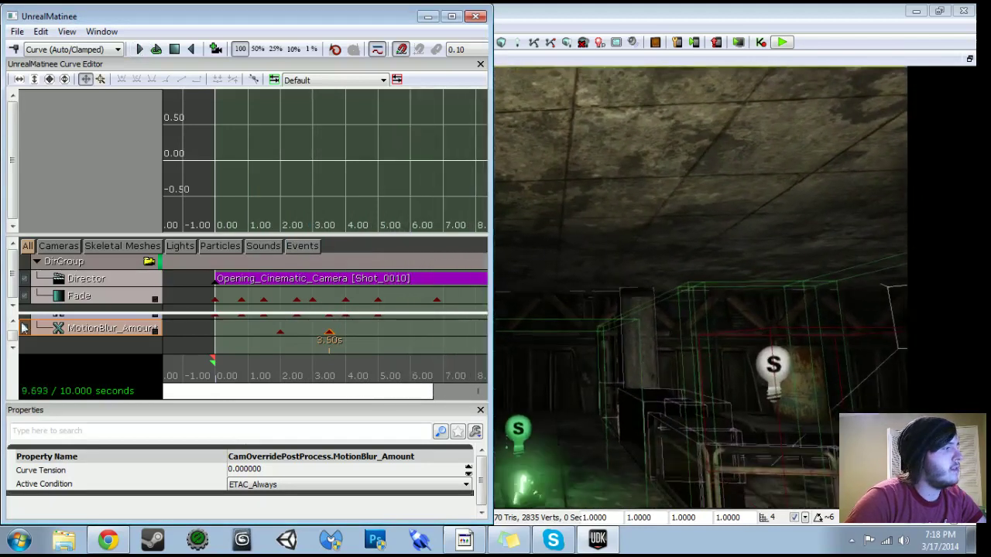
scroll(78, 329, up, 2)
click(70, 325)
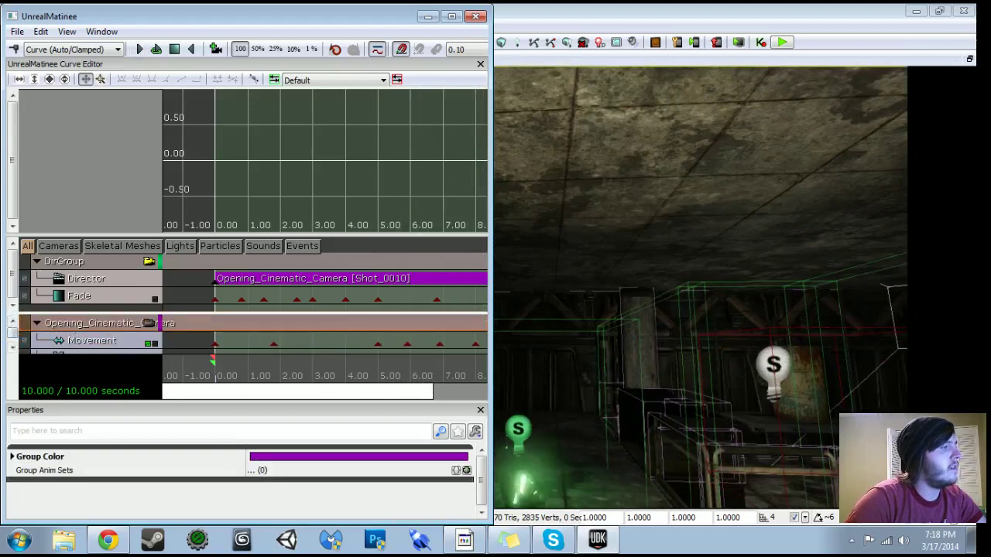
mouse_move(298, 395)
mouse_down()
mouse_move(400, 394)
mouse_move(434, 365)
mouse_move(404, 362)
mouse_up()
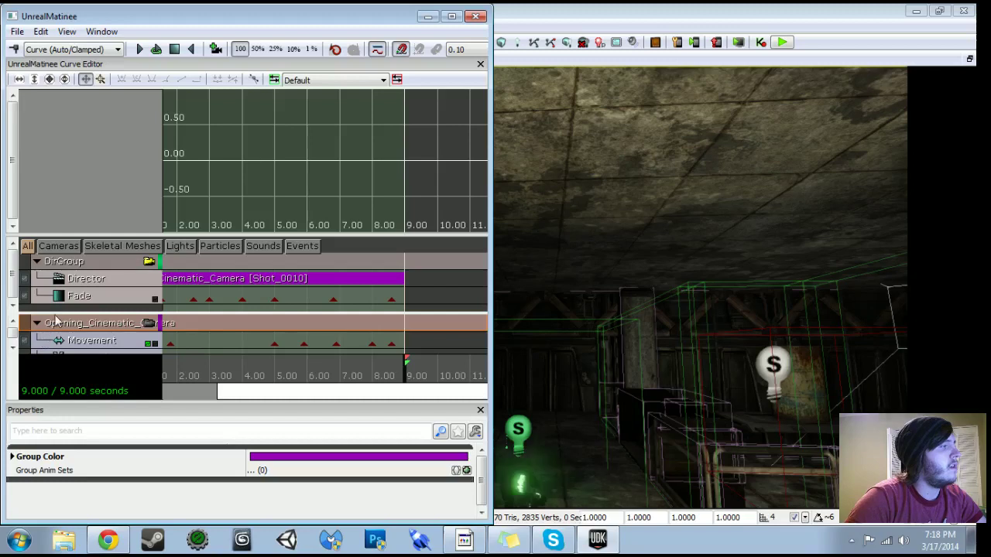
Add a float property track for CamOverridePostProcess.Scene_TonemapperScale to the Opening_Cinematic_Camera group.
right_click(54, 323)
click(110, 132)
click(435, 255)
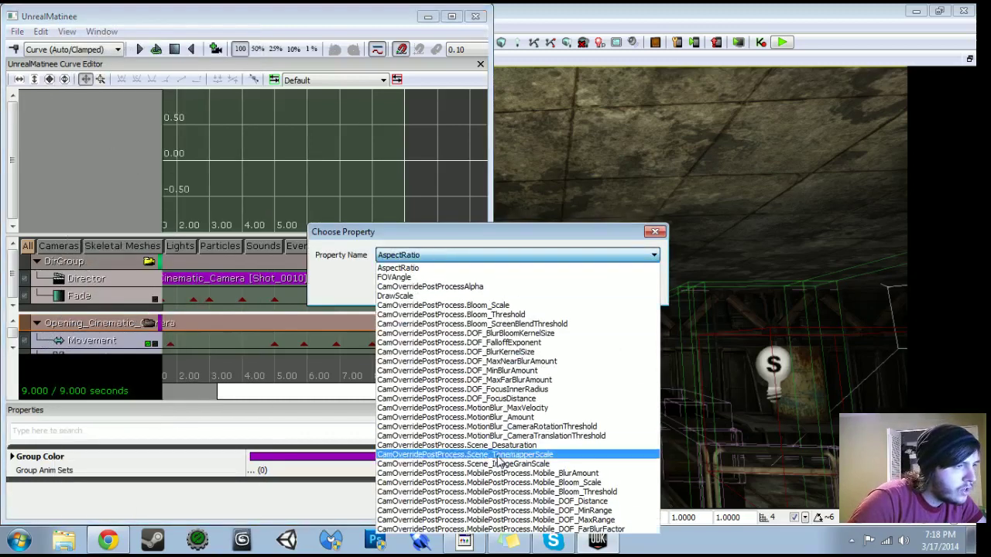
click(498, 456)
click(570, 283)
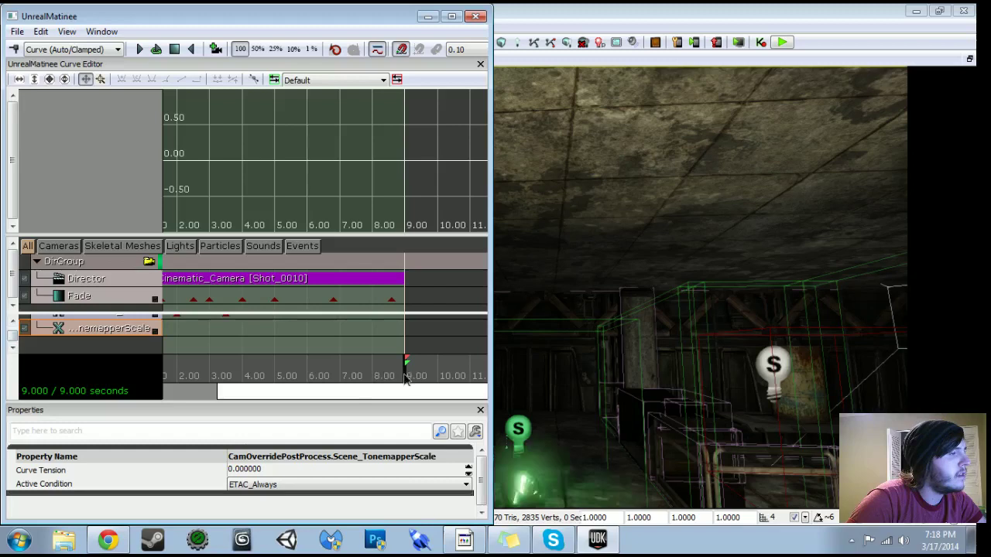
Add a Scene_TonemapperScale key at 0.00 seconds with a value of 5.
drag(405, 374, 2, 370)
mouse_move(259, 393)
mouse_down()
mouse_move(181, 389)
mouse_move(206, 376)
mouse_move(185, 374)
mouse_up()
key(Return)
right_click(189, 332)
click(230, 360)
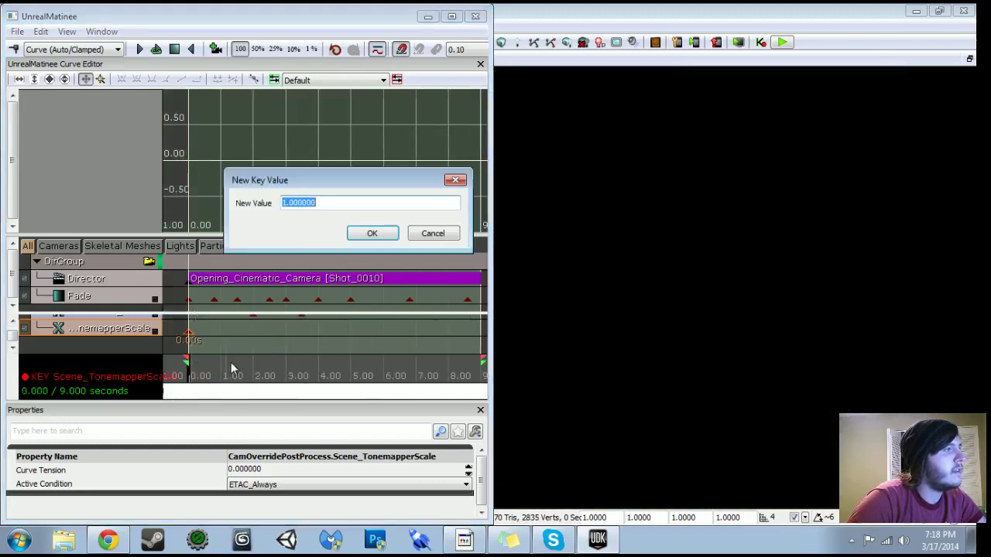
text(0)
key(Return)
Try a negative value on the 0.00-second Scene_TonemapperScale key.
drag(192, 378, 174, 385)
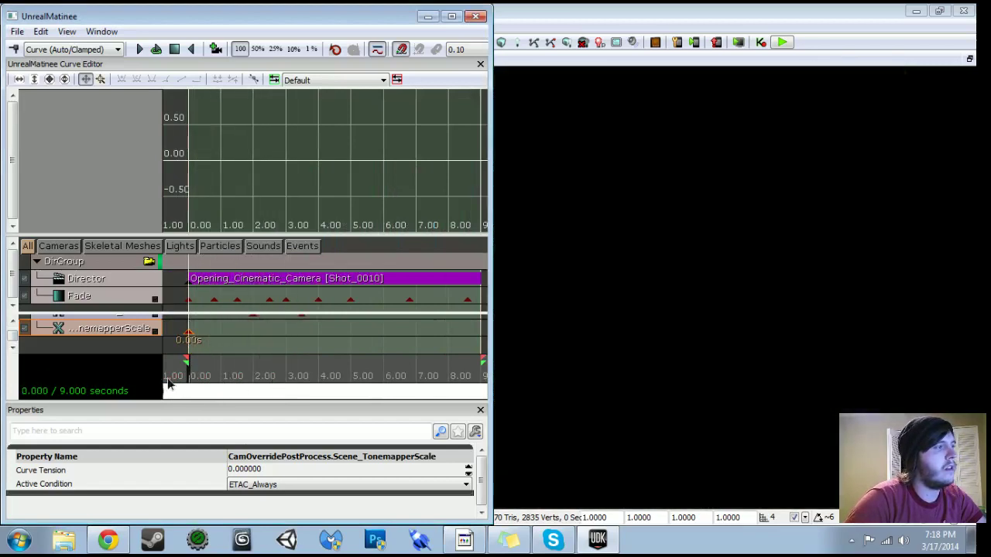
click(188, 333)
right_click(189, 333)
click(234, 352)
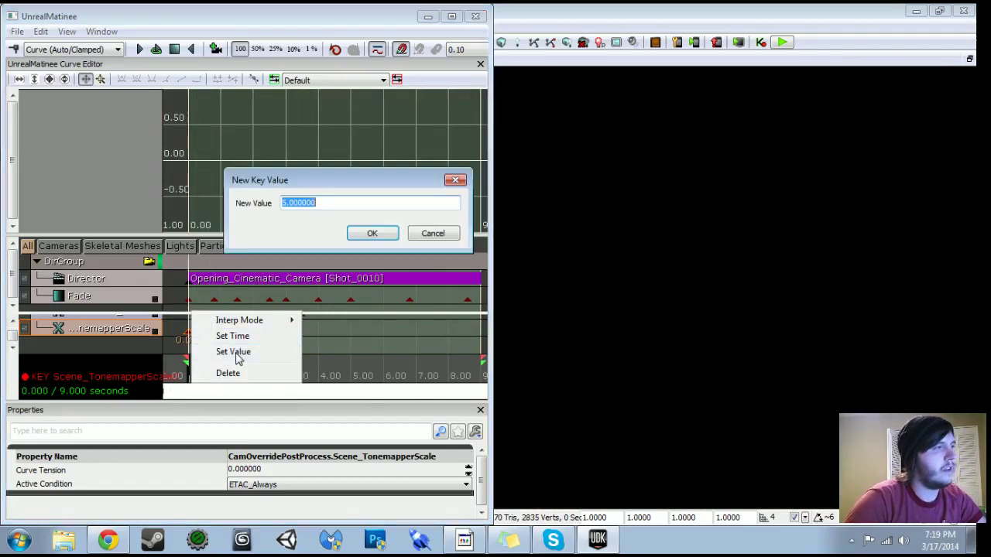
text(-)
key(Return)
Try a value of 0.1 on the 0.00-second Scene_TonemapperScale key.
drag(191, 375, 171, 377)
click(188, 333)
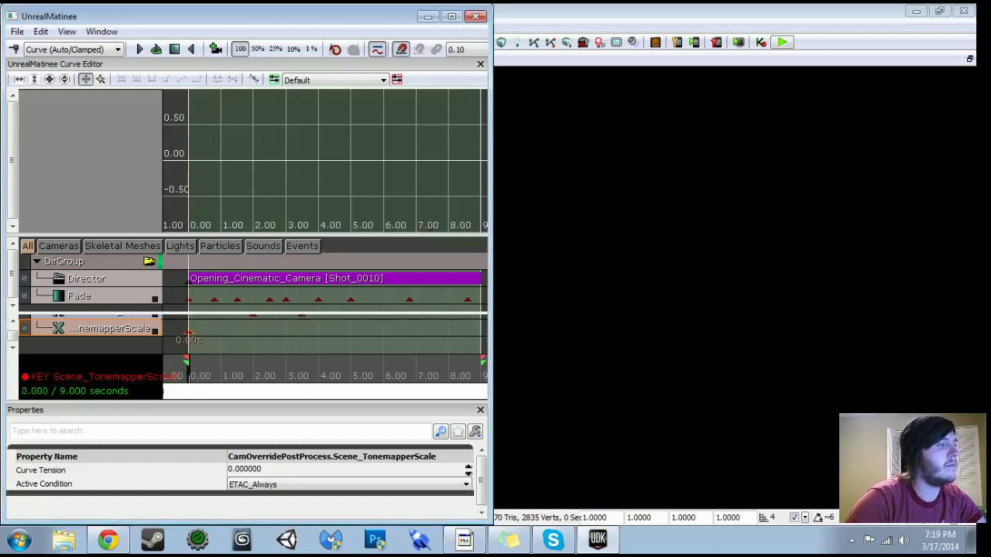
right_click(188, 333)
click(234, 357)
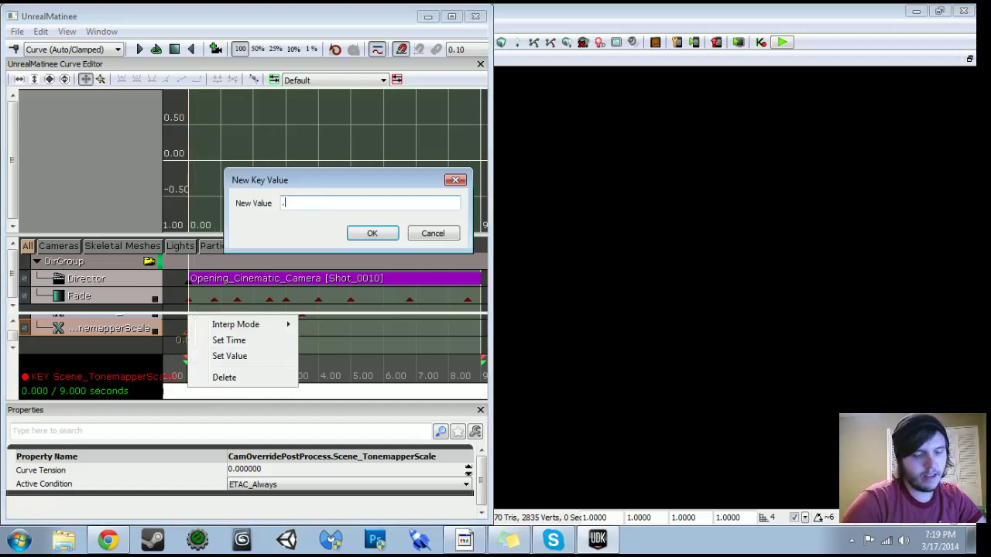
key(Return)
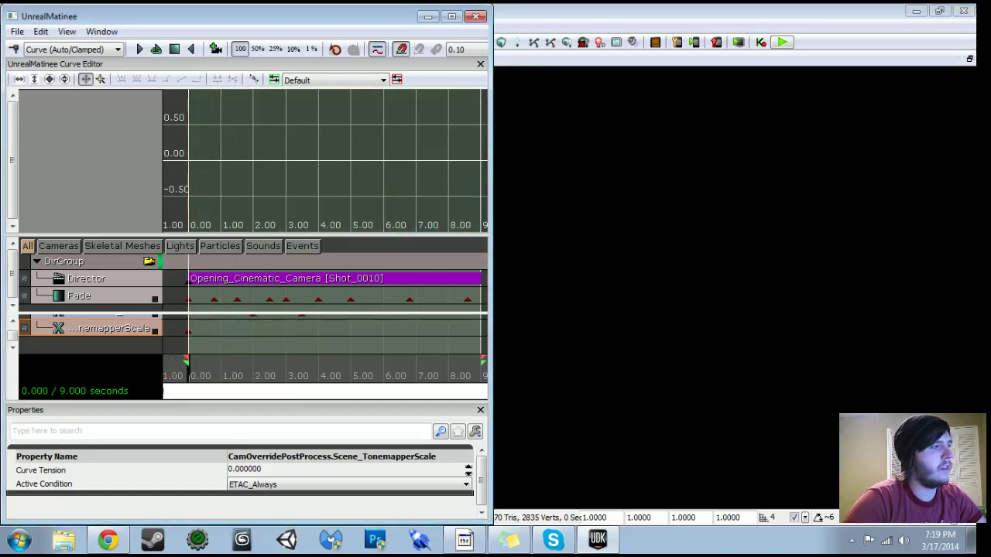
Set the 0.00-second Scene_TonemapperScale key's value to 0.5.
right_click(189, 333)
click(230, 354)
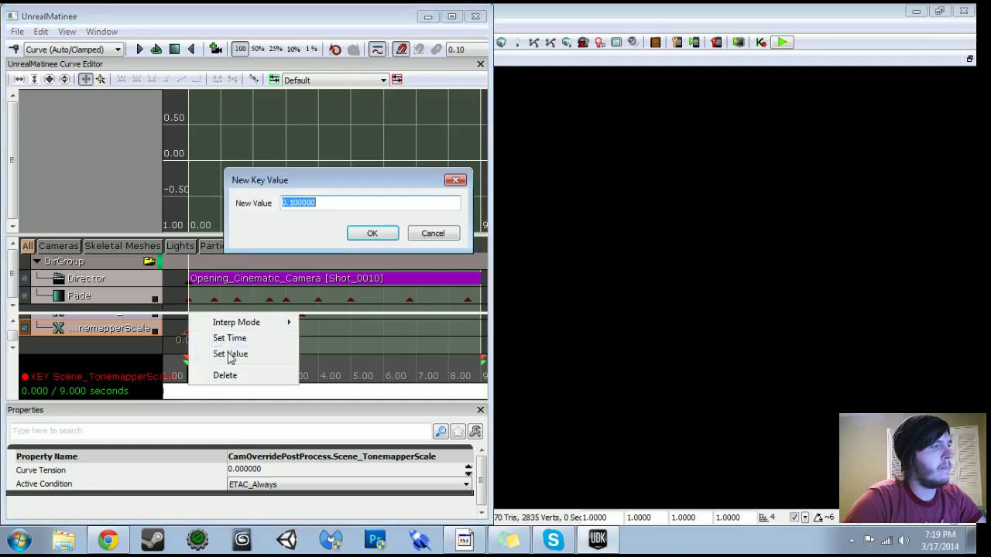
text(.5)
key(Return)
Add a Scene_TonemapperScale key at 5.00 seconds with a value of 1.
mouse_move(190, 375)
mouse_down()
mouse_move(219, 382)
mouse_move(190, 385)
mouse_move(206, 392)
mouse_move(351, 395)
mouse_up()
key(Return)
right_click(350, 337)
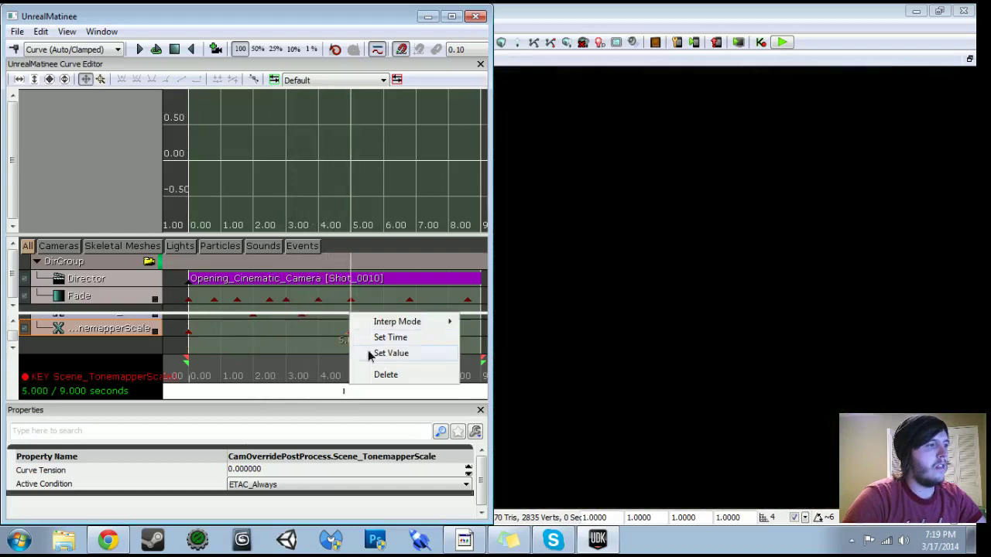
click(369, 354)
text(1)
key(Return)
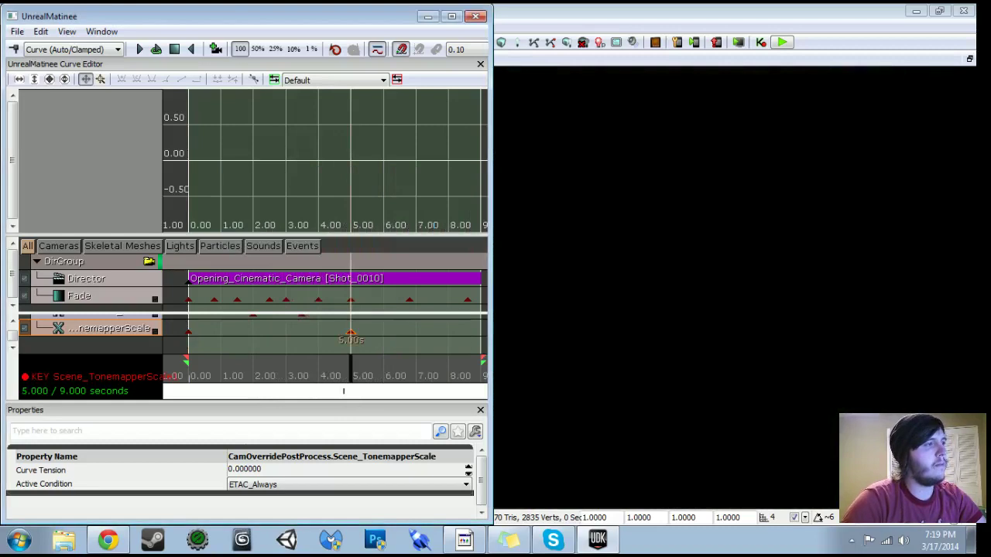
Return the time to 0.00 seconds and add a CamOverridePostProcess.Bloom_Scale float property track to the Opening_Cinematic_Camera group.
drag(362, 372, 146, 379)
drag(12, 337, 11, 332)
right_click(57, 325)
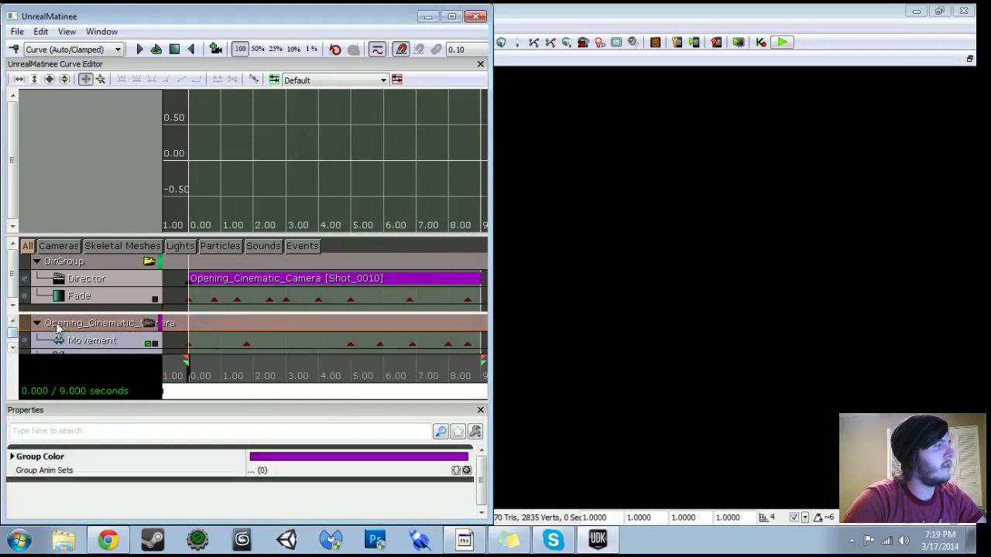
click(122, 128)
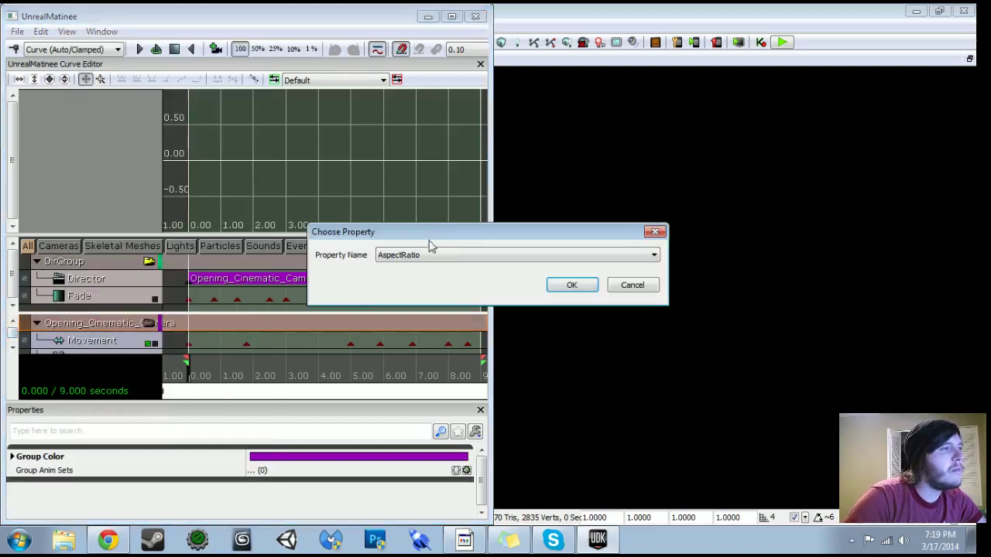
click(431, 255)
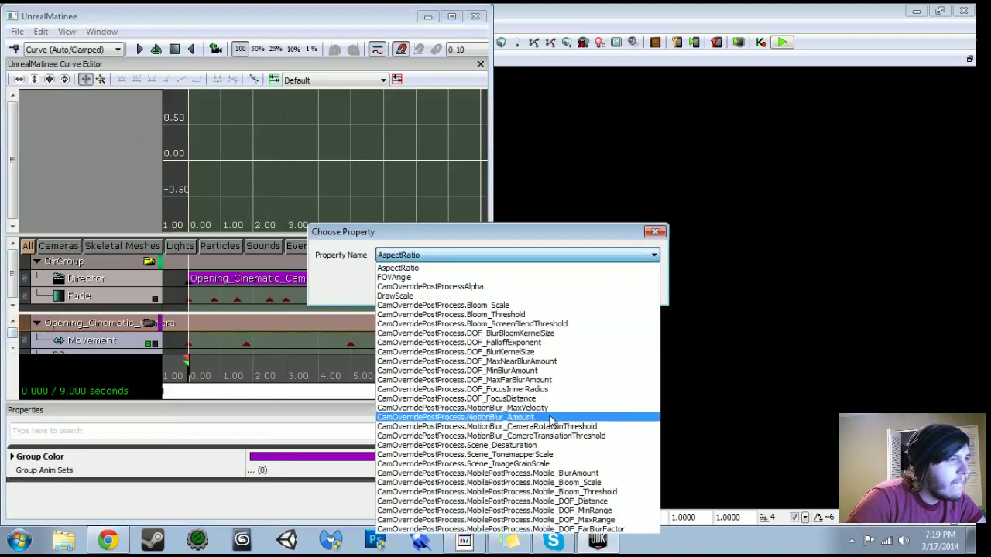
click(486, 309)
click(573, 286)
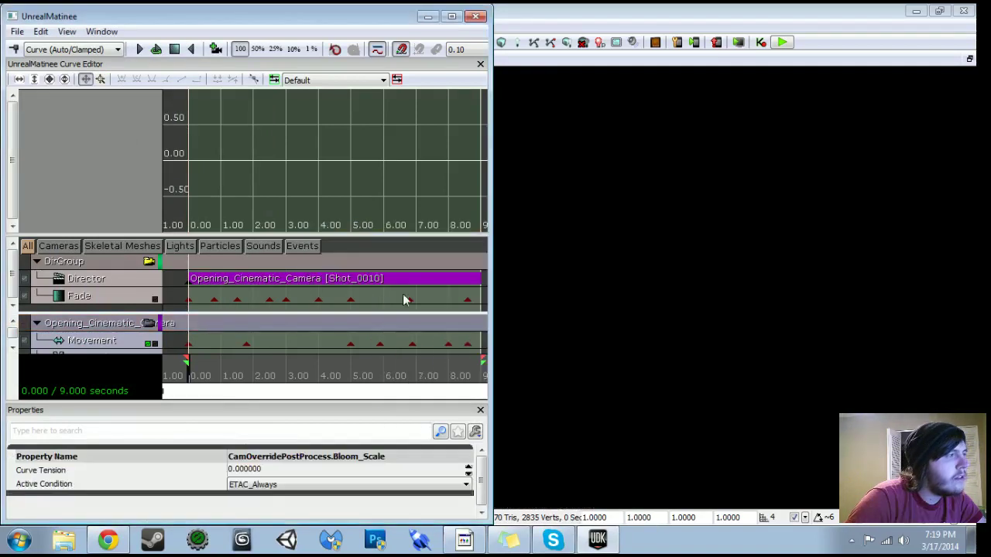
Add a Bloom_Scale key at 0.00 seconds and set its value.
drag(13, 333, 16, 348)
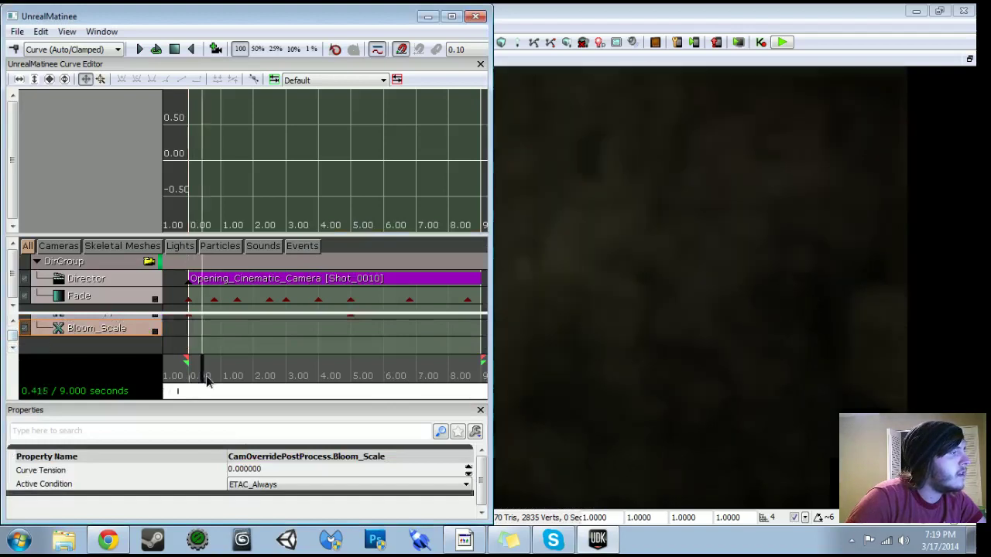
mouse_move(190, 380)
mouse_down()
mouse_move(217, 381)
mouse_move(187, 380)
mouse_up()
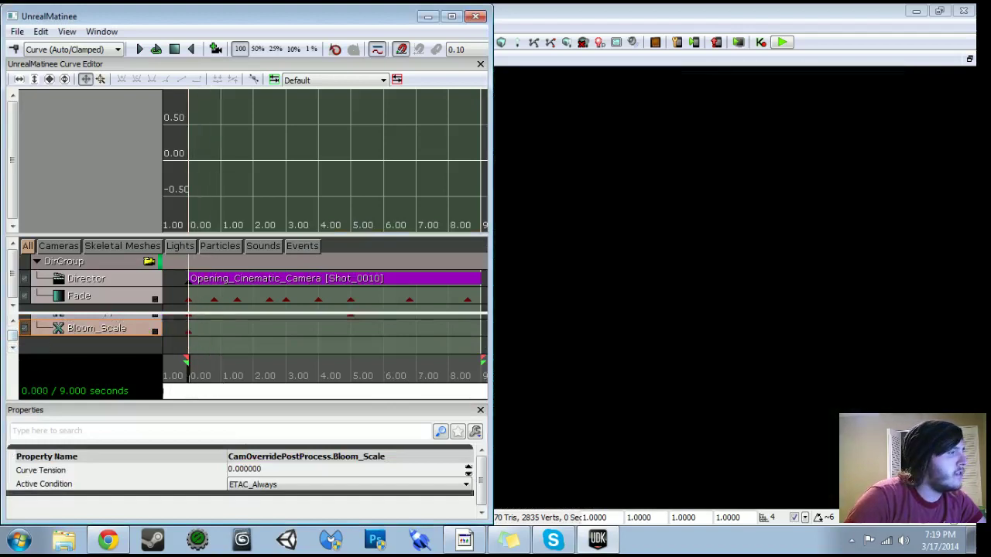
right_click(188, 334)
click(226, 354)
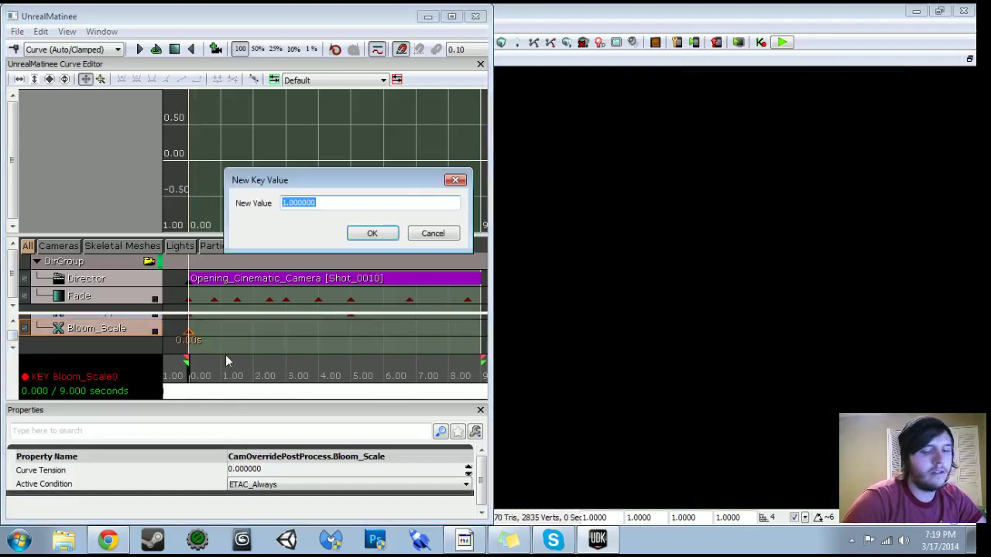
key(Return)
Add a second Bloom_Scale key at 5.00 seconds and set its value.
drag(187, 377, 352, 364)
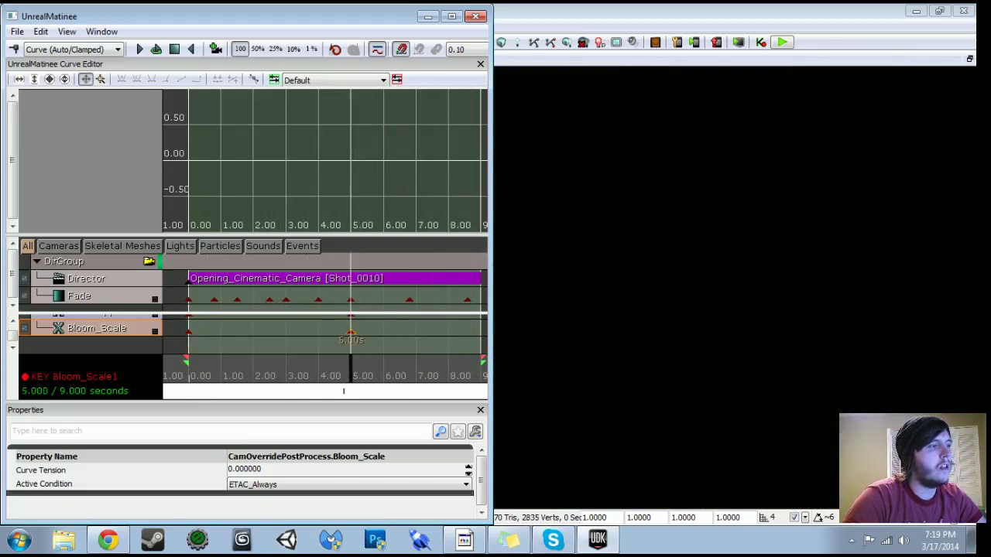
right_click(351, 333)
click(384, 353)
key(Return)
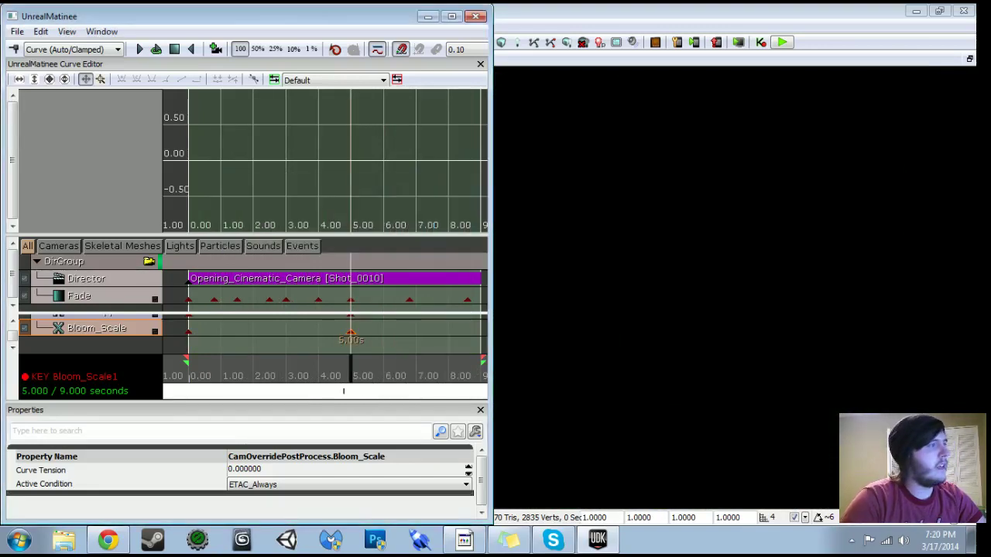
scroll(9, 341, up, 1)
click(89, 331)
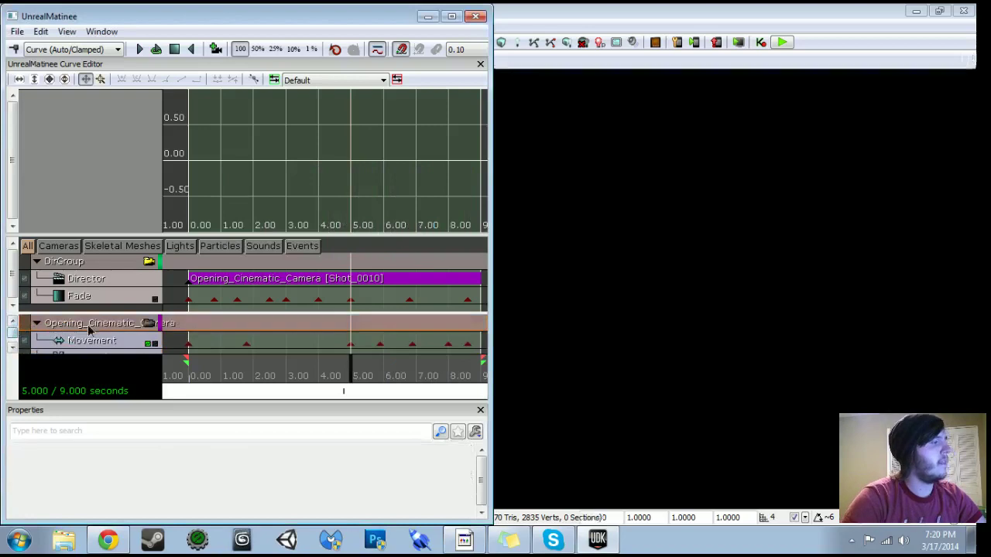
right_click(89, 331)
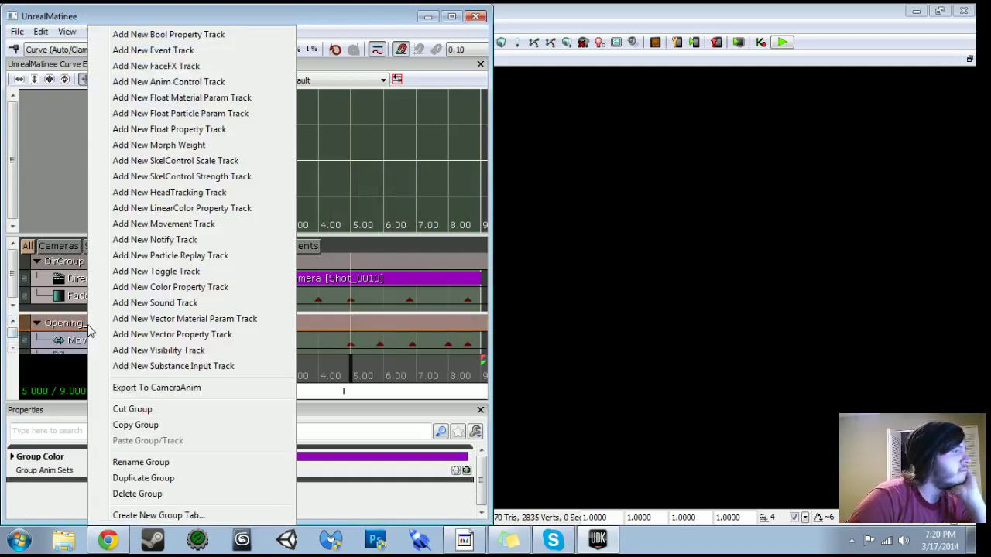
click(175, 334)
click(434, 254)
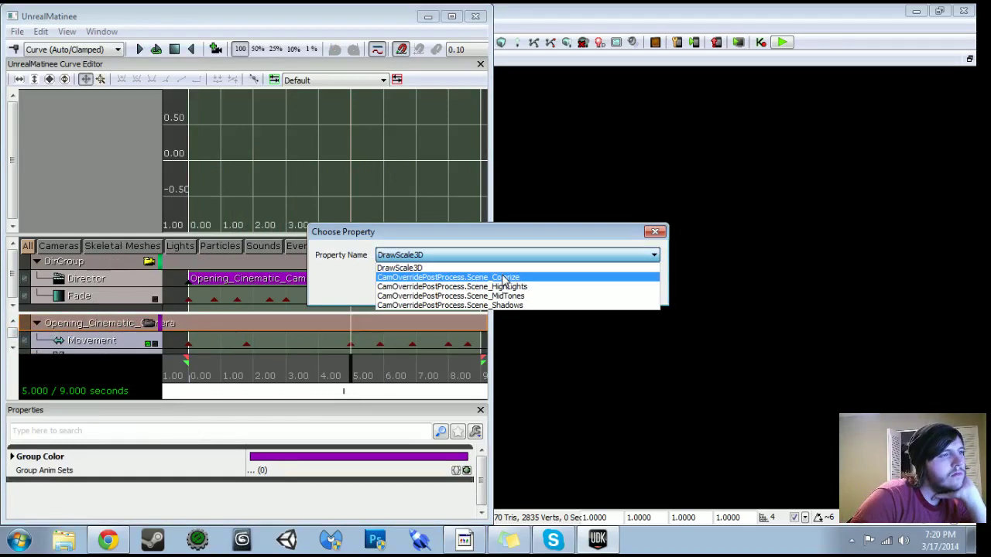
click(662, 238)
click(655, 233)
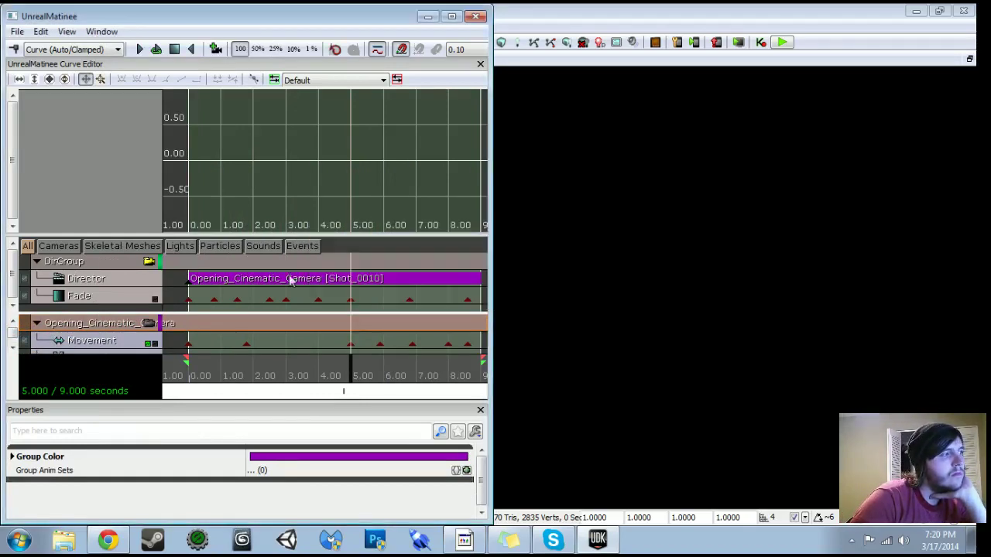
Add a CamOverridePostProcess.Scene_Desaturation float property track to the Opening_Cinematic_Camera group.
mouse_move(10, 333)
mouse_down()
mouse_move(10, 344)
mouse_move(9, 324)
mouse_up()
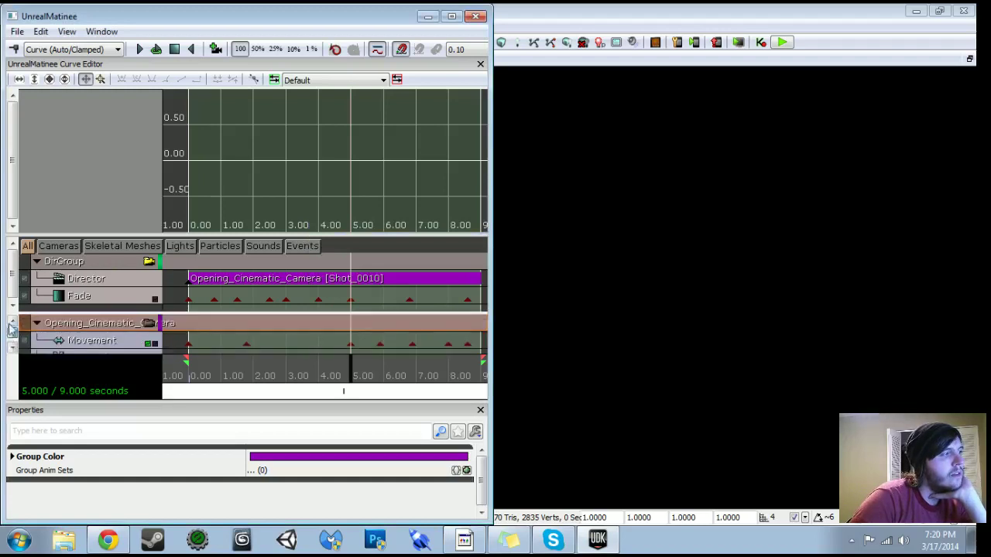
right_click(88, 328)
click(164, 129)
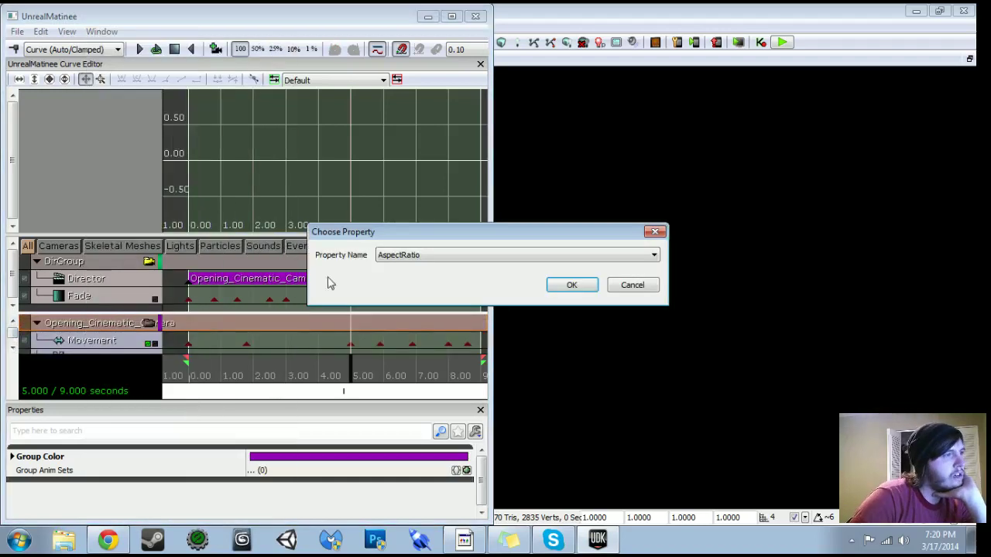
click(426, 260)
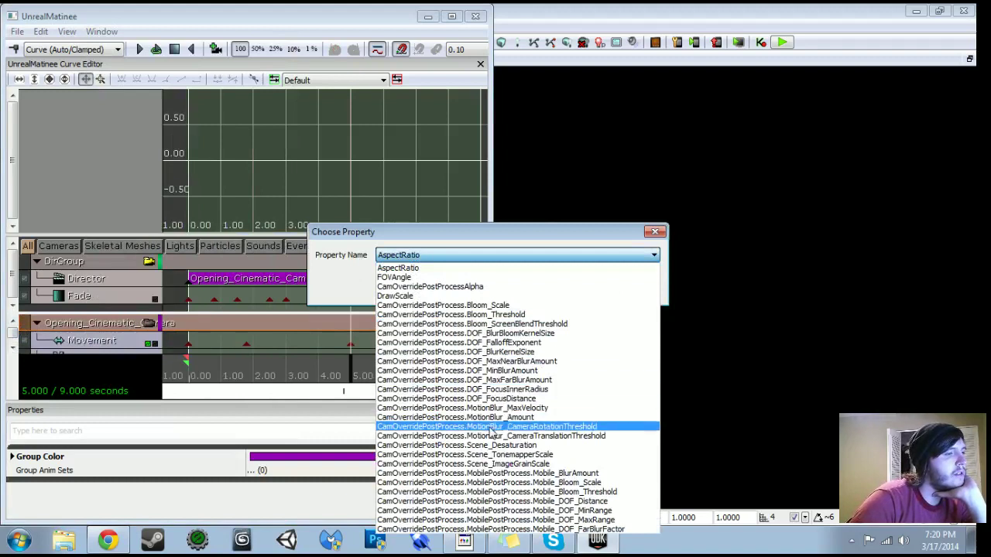
click(521, 447)
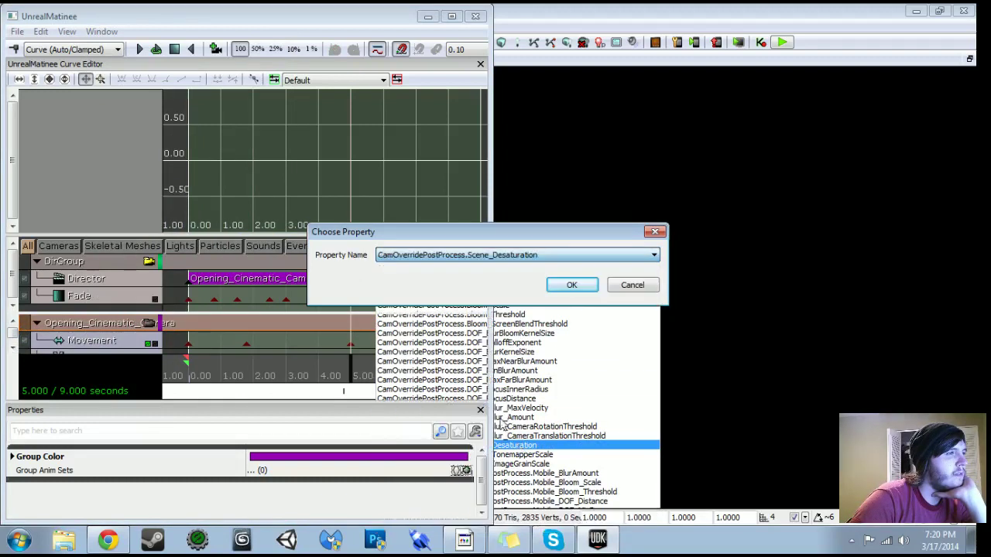
click(571, 285)
drag(16, 336, 16, 353)
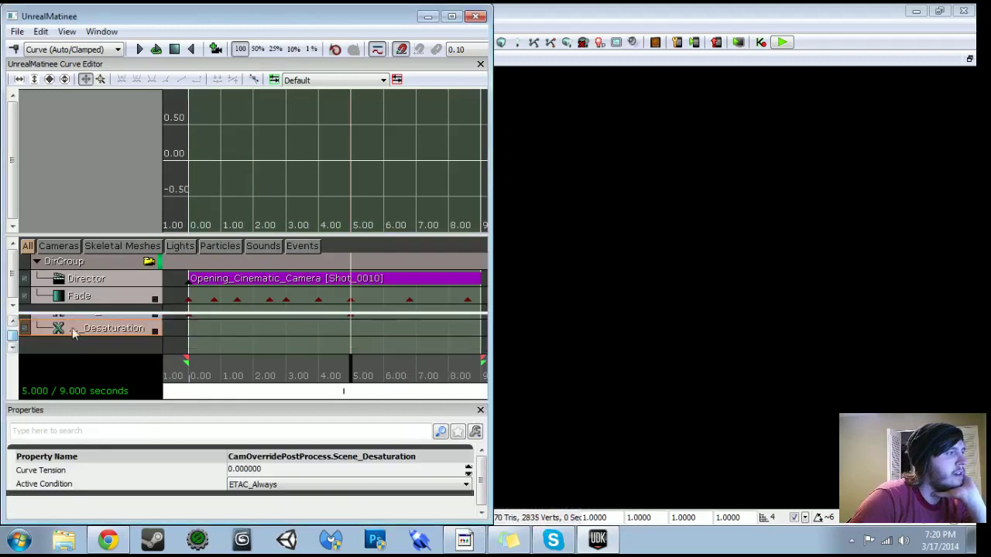
Add a Scene_Desaturation key at 0.00 seconds with a value of 0.1 and preview the first moments of the cinematic.
drag(336, 373, 166, 361)
key(Return)
right_click(190, 332)
click(255, 351)
text(1)
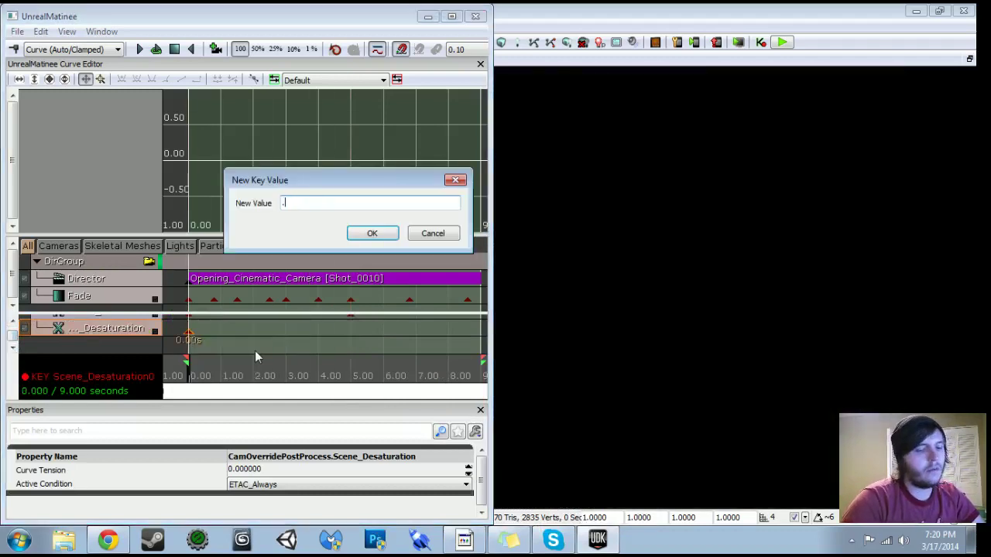
key(Return)
click(204, 378)
drag(206, 378, 210, 378)
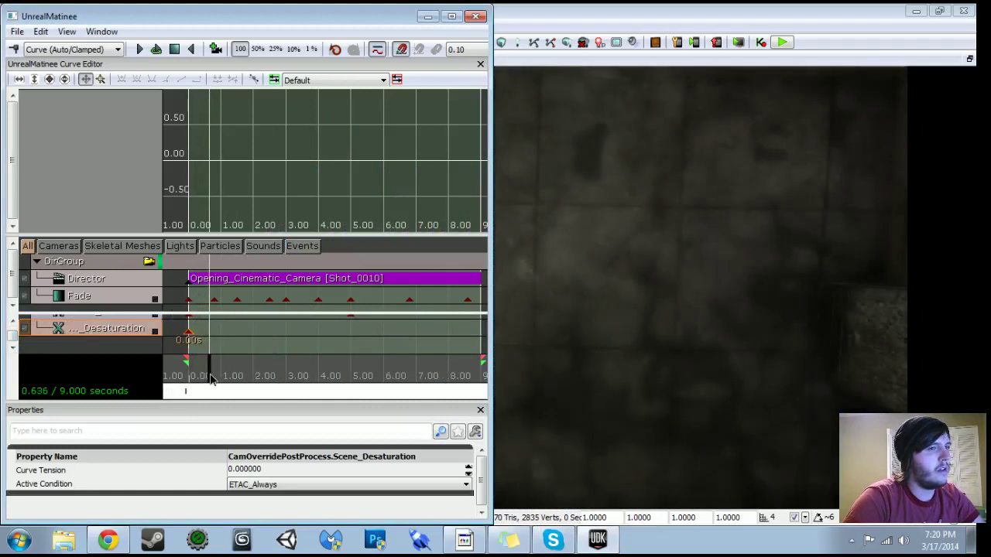
Set the value of the Scene_Desaturation key at 0.00 seconds to 0.2.
click(188, 332)
right_click(190, 332)
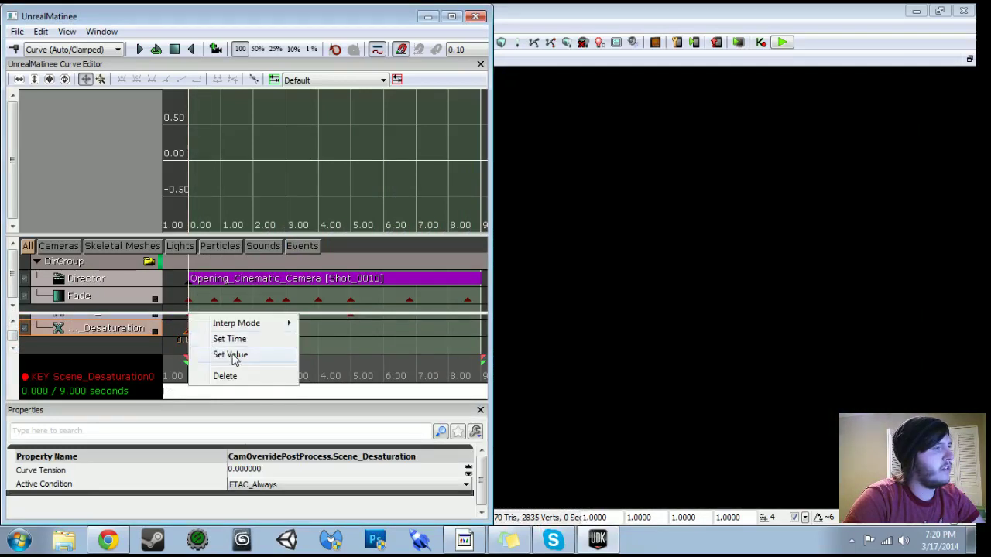
click(230, 355)
text(.2)
key(Return)
Add a Scene_Desaturation key at 3.00 seconds with a value of 0.1.
drag(188, 377, 288, 381)
key(Return)
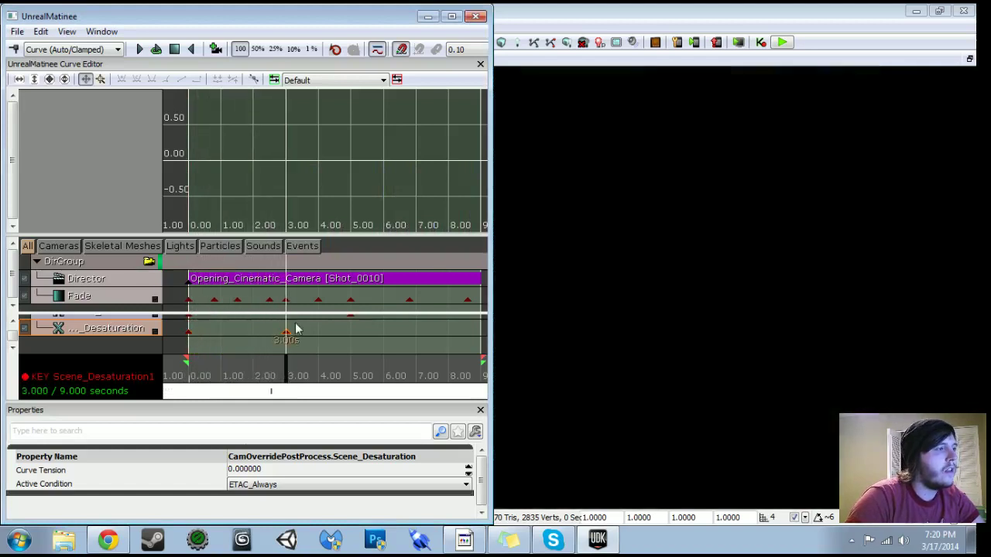
right_click(291, 330)
click(329, 356)
text(0)
key(Return)
Add a Scene_Desaturation key at 5.00 seconds with a value of 0, and return the time to 0.00 seconds.
drag(288, 387, 352, 385)
key(Return)
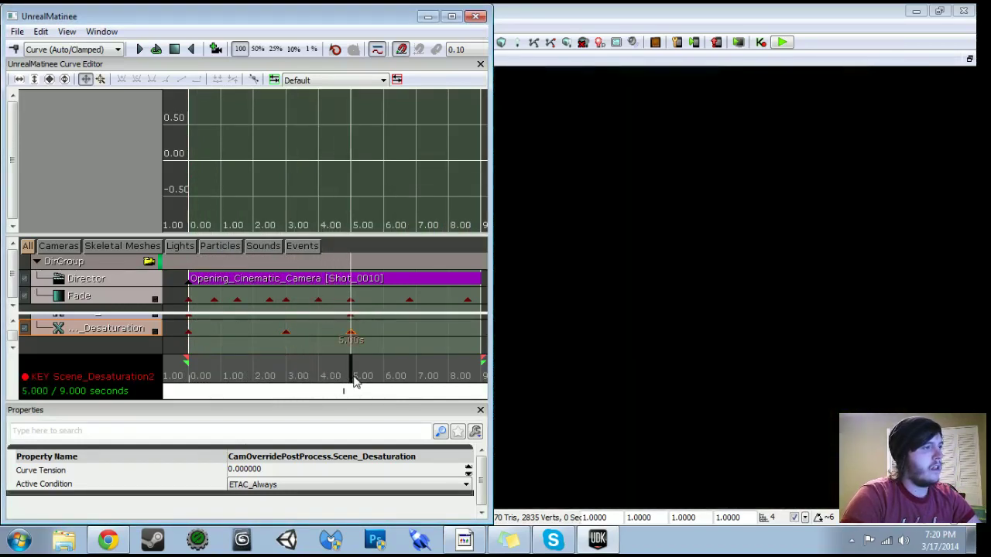
right_click(350, 333)
click(383, 353)
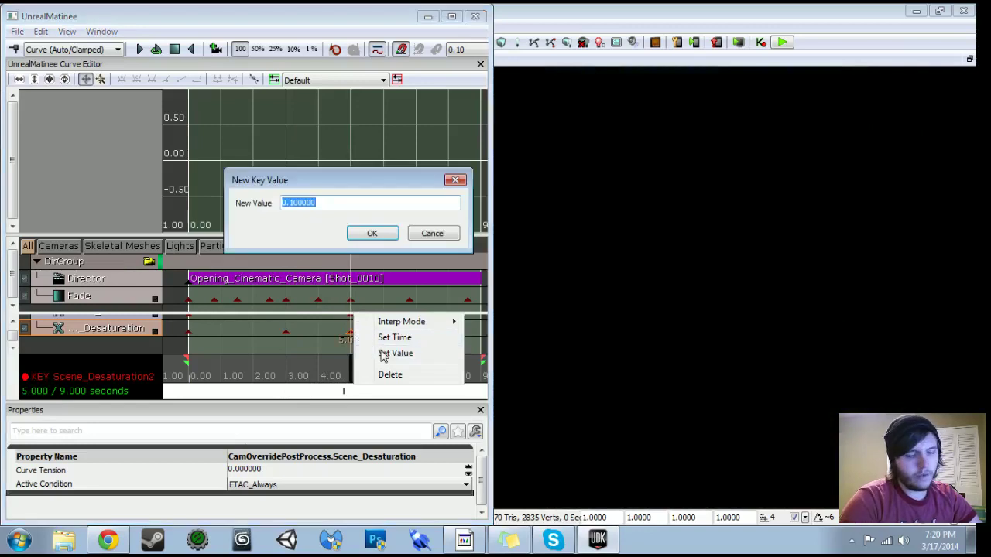
text(0)
key(Return)
mouse_move(354, 371)
mouse_down()
mouse_move(436, 385)
mouse_move(199, 379)
mouse_move(141, 363)
mouse_up()
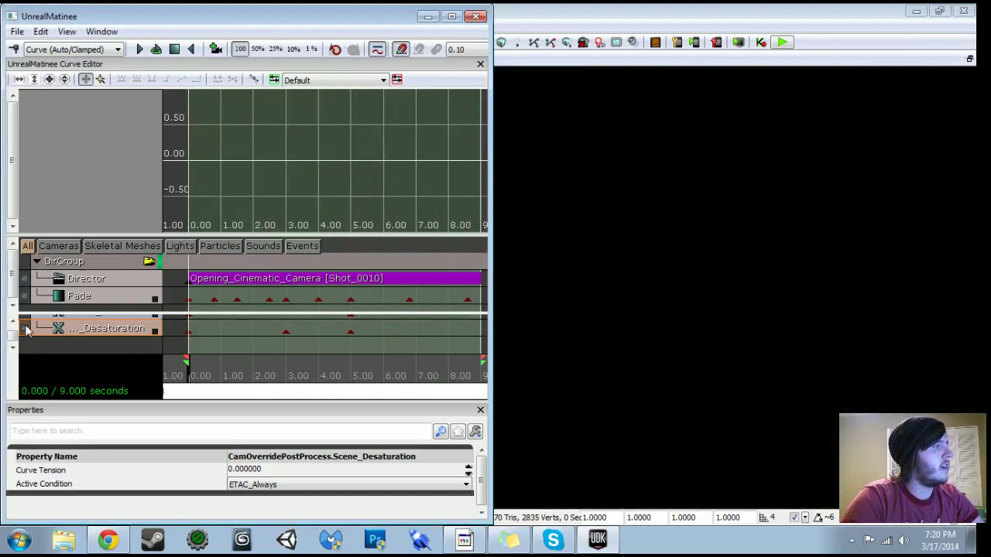
click(77, 264)
right_click(79, 265)
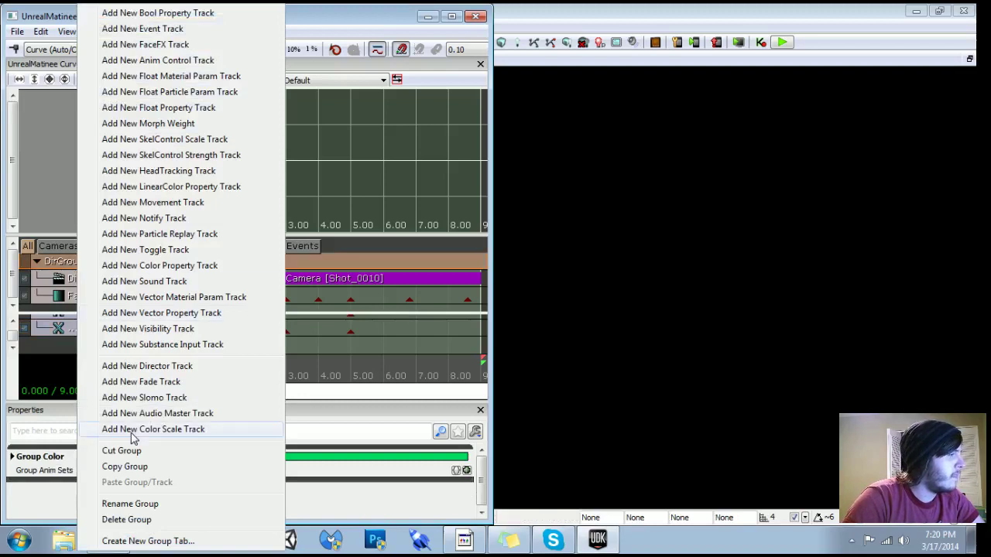
click(9, 334)
Add a CamOverridePostProcess.MotionBlur_MaxVelocity float property track to the Opening_Cinematic_Camera group.
click(68, 327)
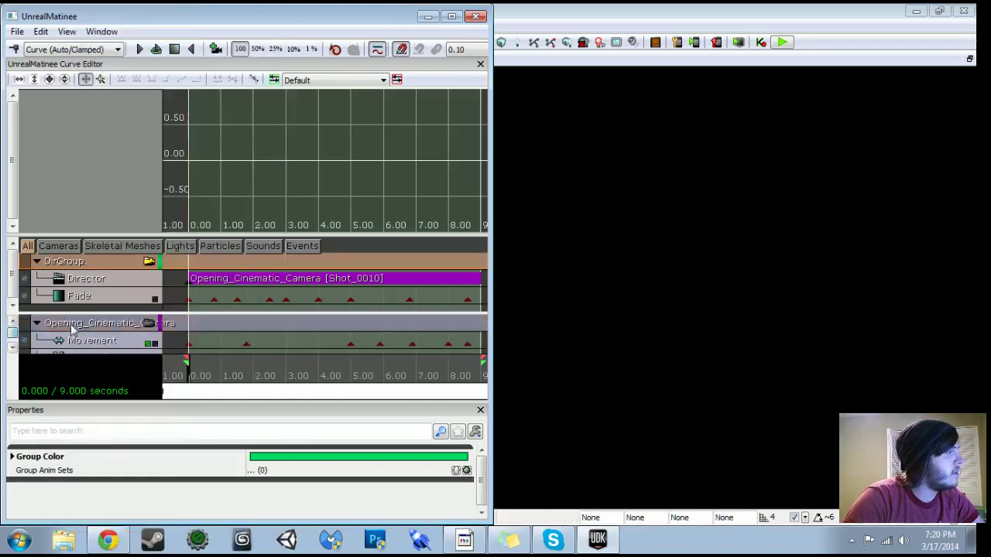
right_click(71, 326)
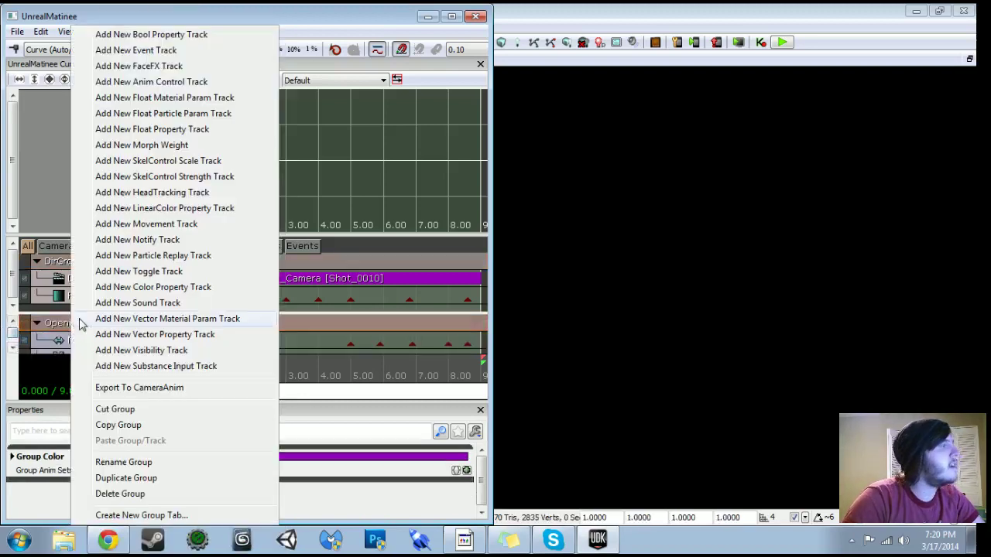
click(147, 130)
click(418, 255)
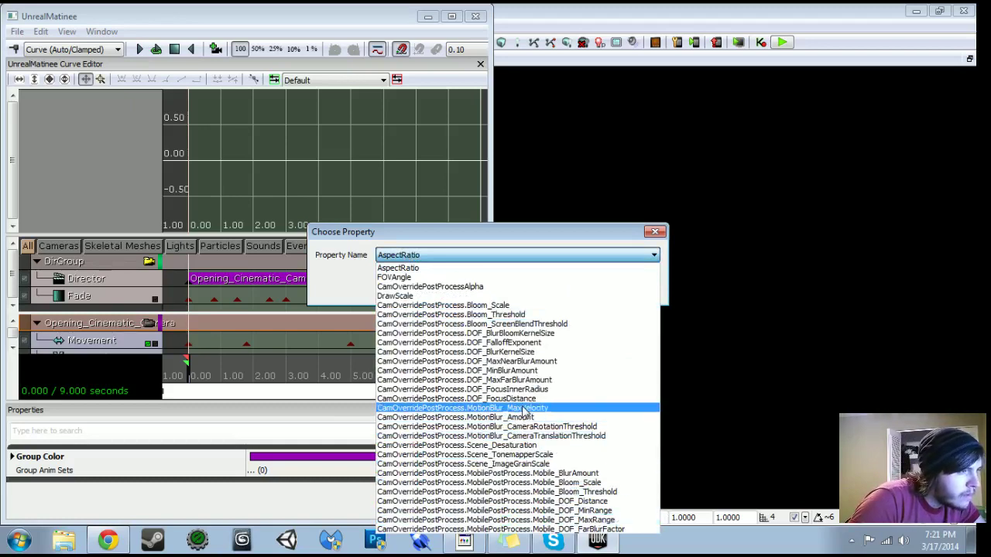
click(524, 408)
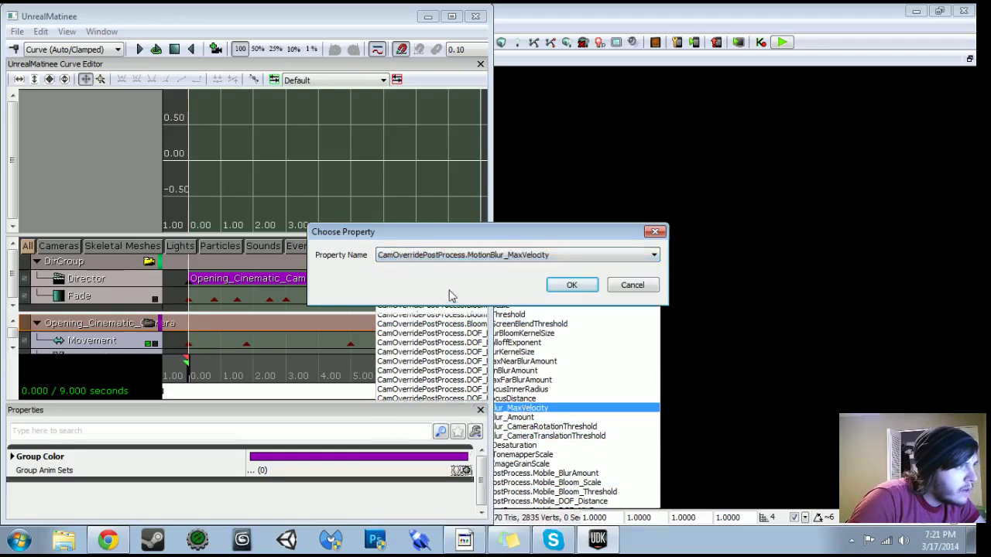
click(573, 285)
Add a MotionBlur_MaxVelocity key at 0.00 seconds with a value of 0.
click(12, 341)
click(13, 348)
click(13, 349)
click(13, 349)
click(13, 349)
click(14, 349)
click(13, 349)
drag(203, 377, 184, 375)
key(Return)
right_click(188, 347)
click(220, 375)
text(0)
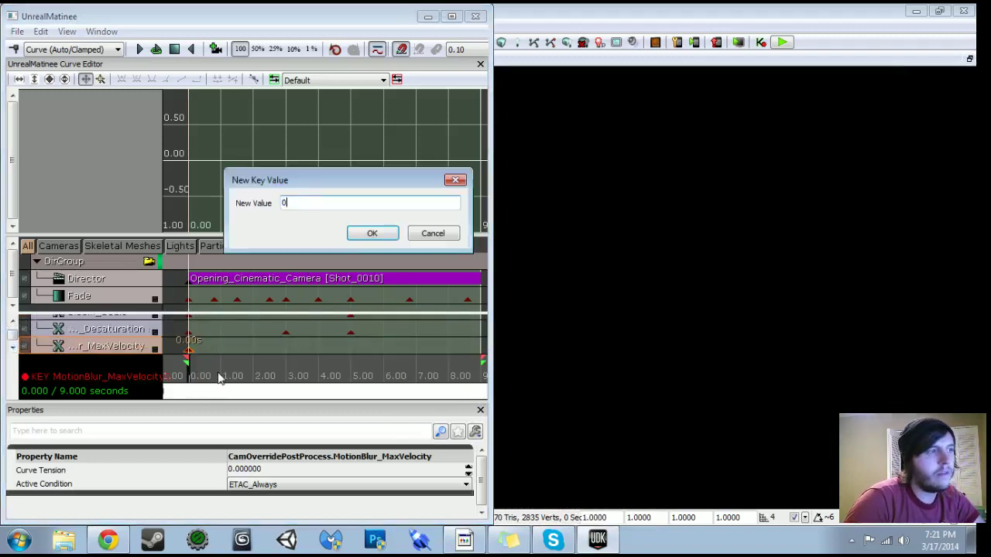
key(Return)
drag(194, 378, 169, 367)
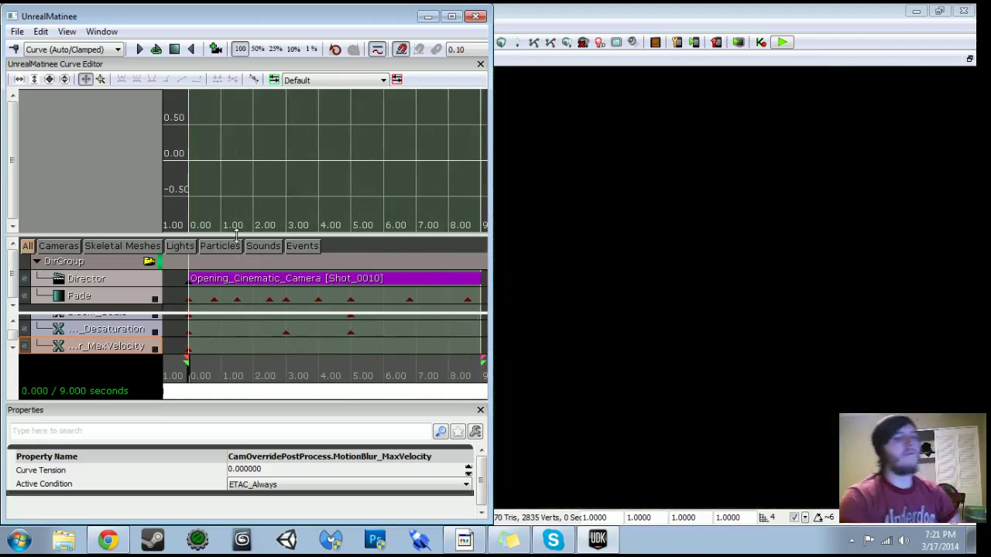
Close the Matinee editor and save the Personal_PG_Room01 map.
click(480, 17)
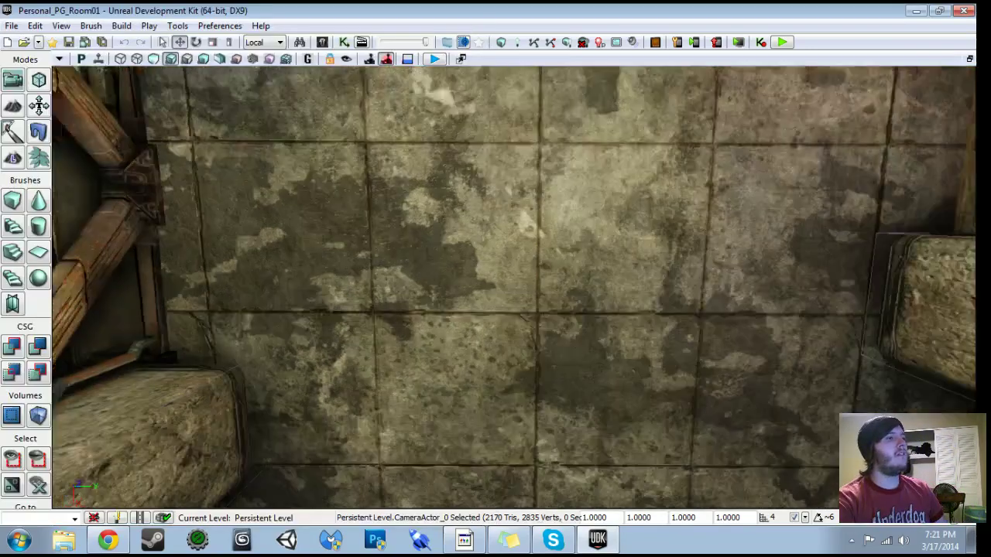
right_drag(496, 286, 310, 333)
click(68, 42)
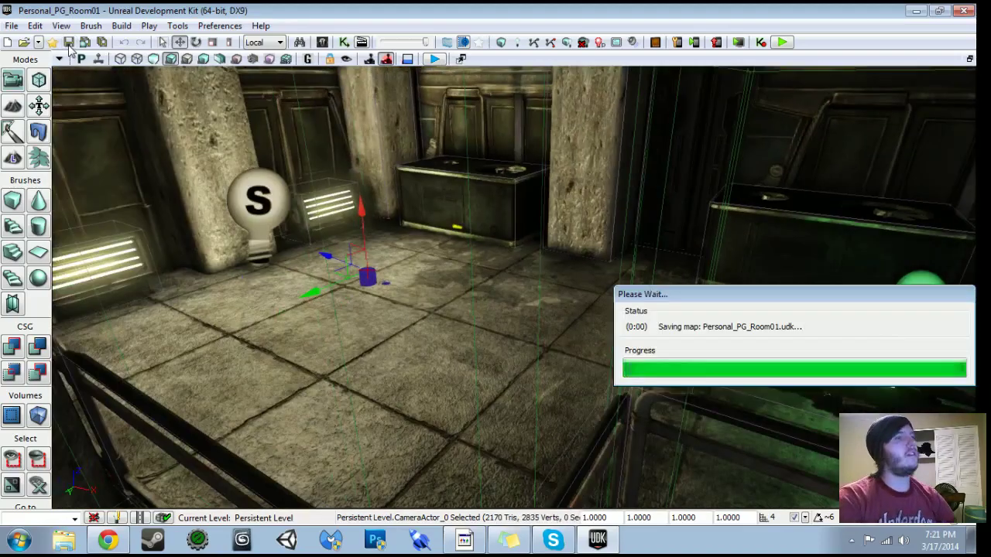
Play the level from the room's tiled floor to check the opening cinematic, and end the preview.
click(464, 333)
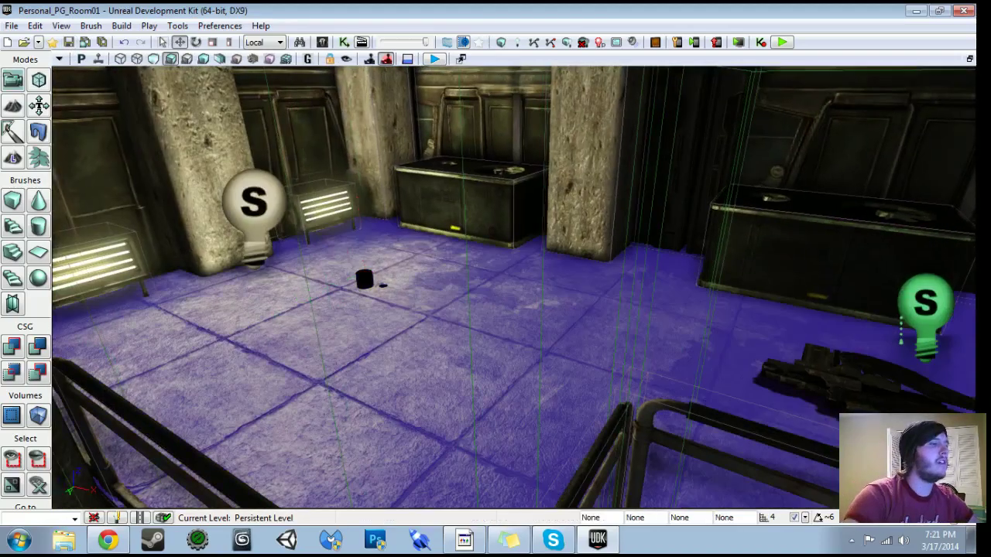
right_click(275, 425)
click(306, 405)
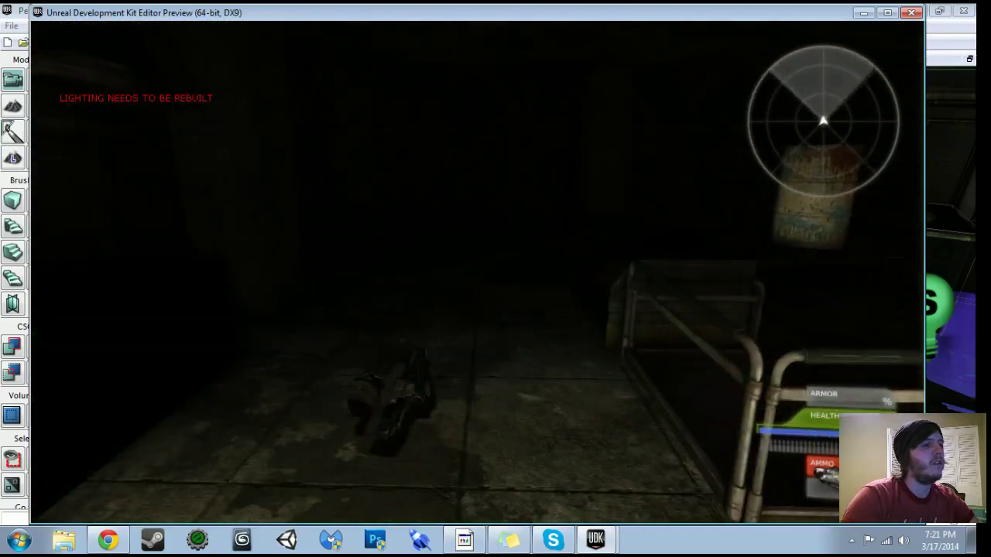
key(Escape)
Open the Personal_PG_MainWorld map and play it to check the opening cinematic, ending the preview when done.
drag(514, 287, 416, 239)
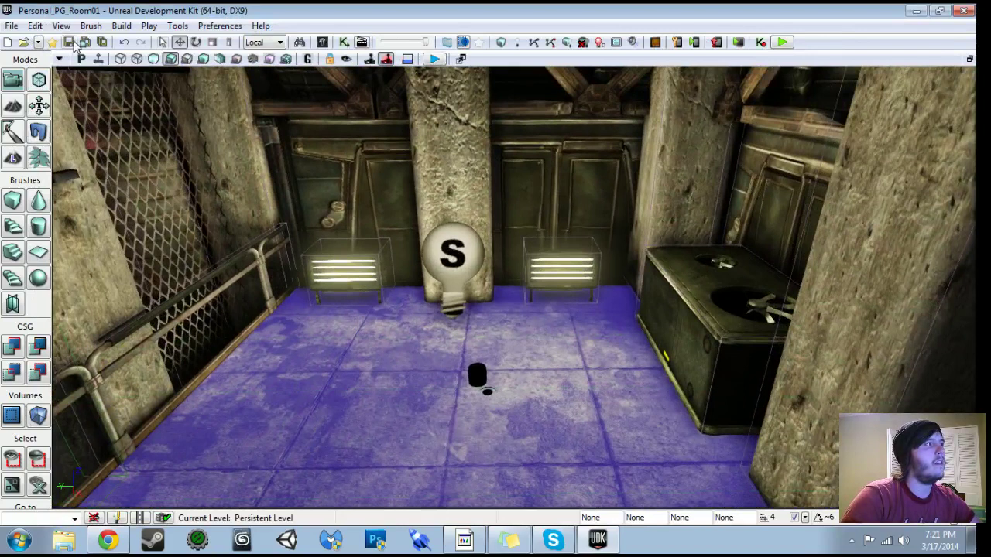
click(35, 40)
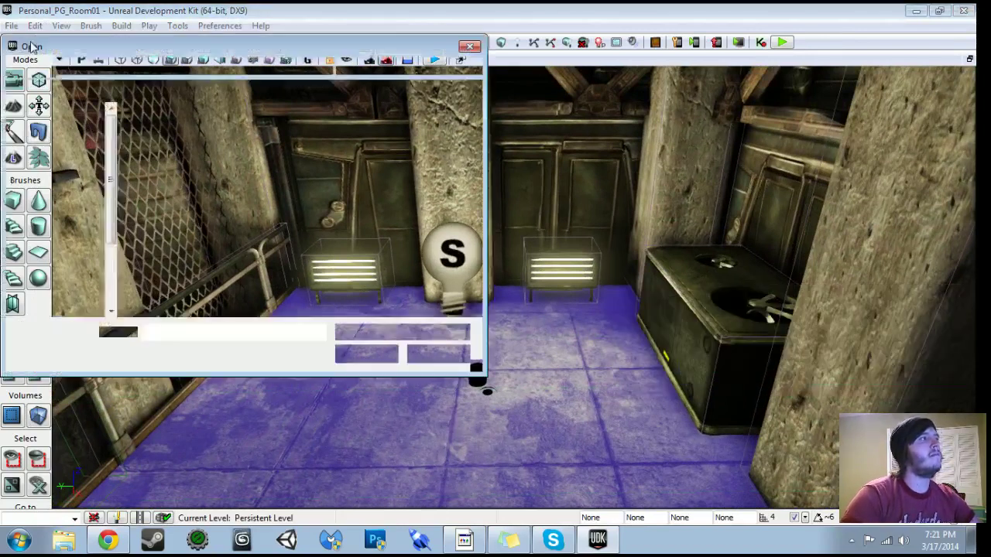
click(361, 354)
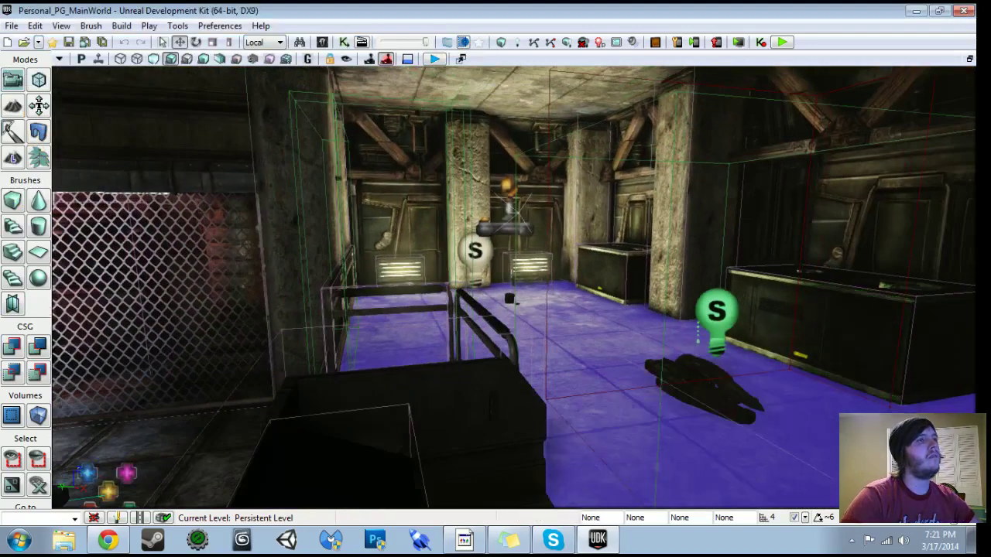
click(781, 44)
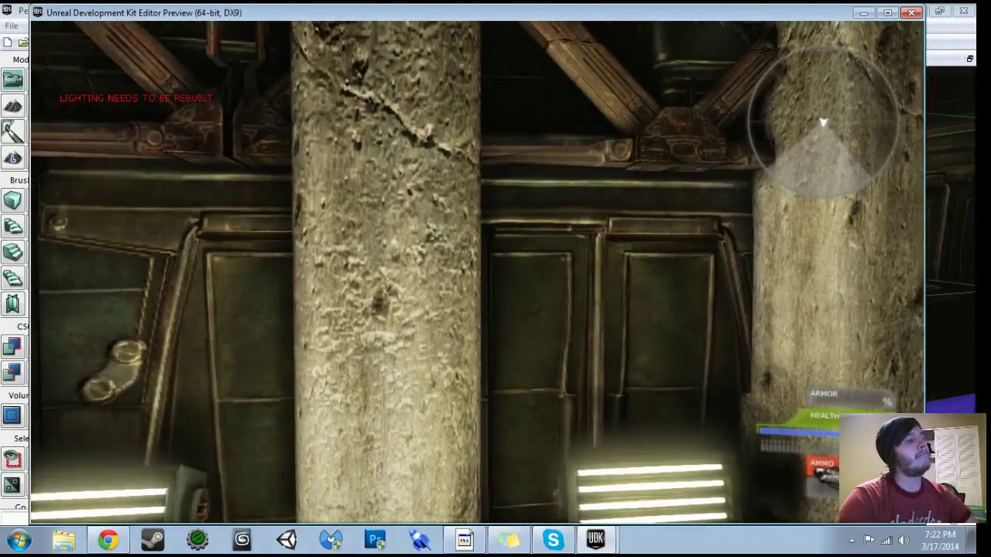
key(Escape)
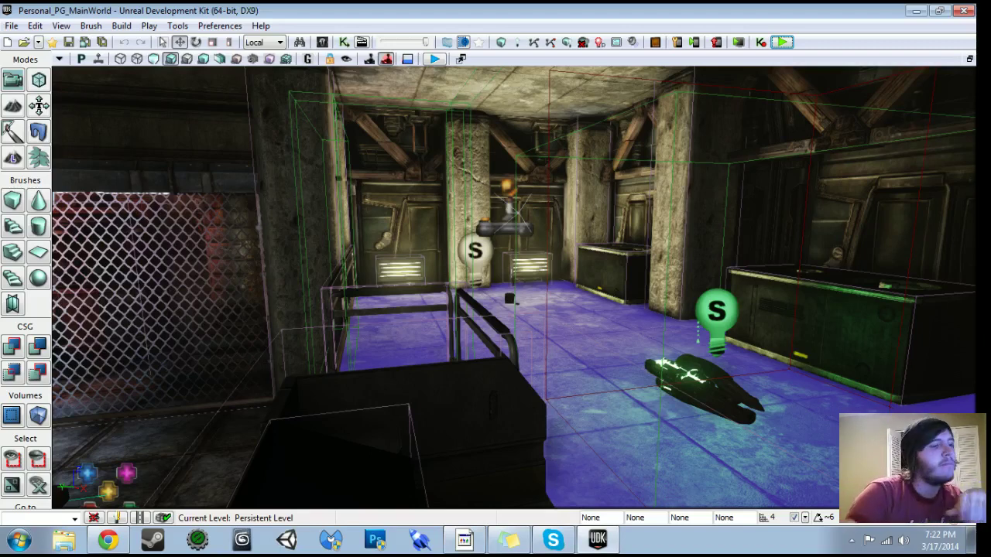
Switch to the sticky note, delete the Physics Gun Fixes heading with its opening cinematic task, and review the remaining notes.
click(508, 539)
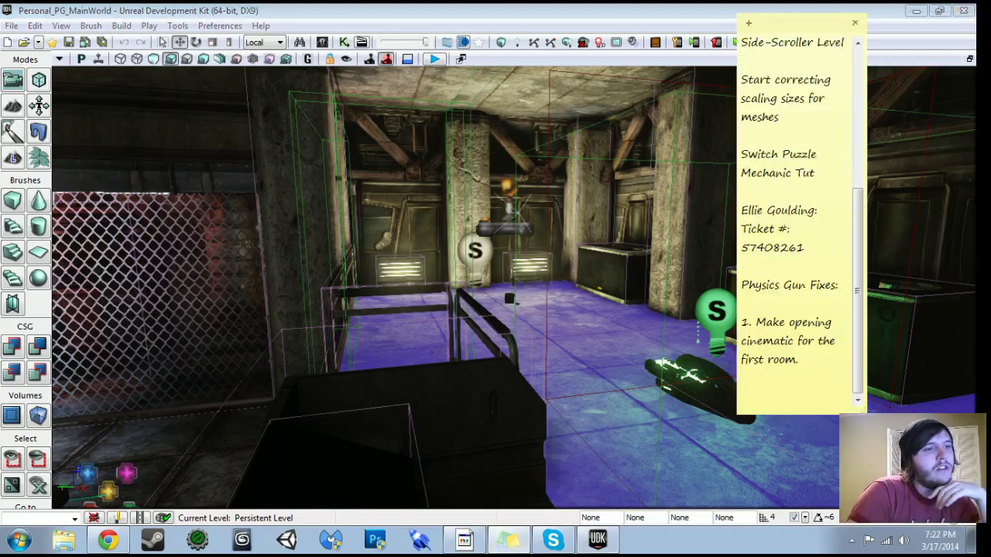
drag(802, 360, 742, 323)
key(BackSpace)
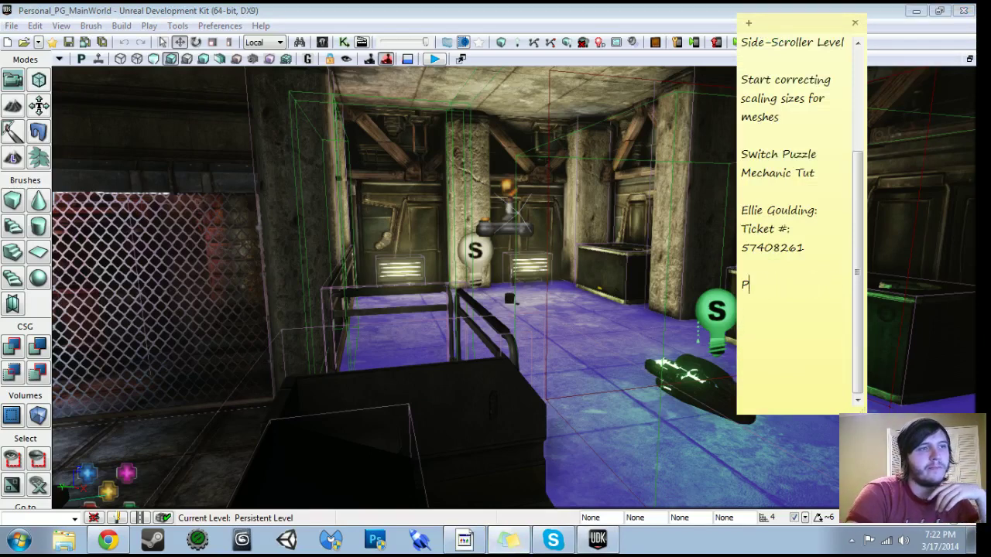
scroll(858, 238, up, 2)
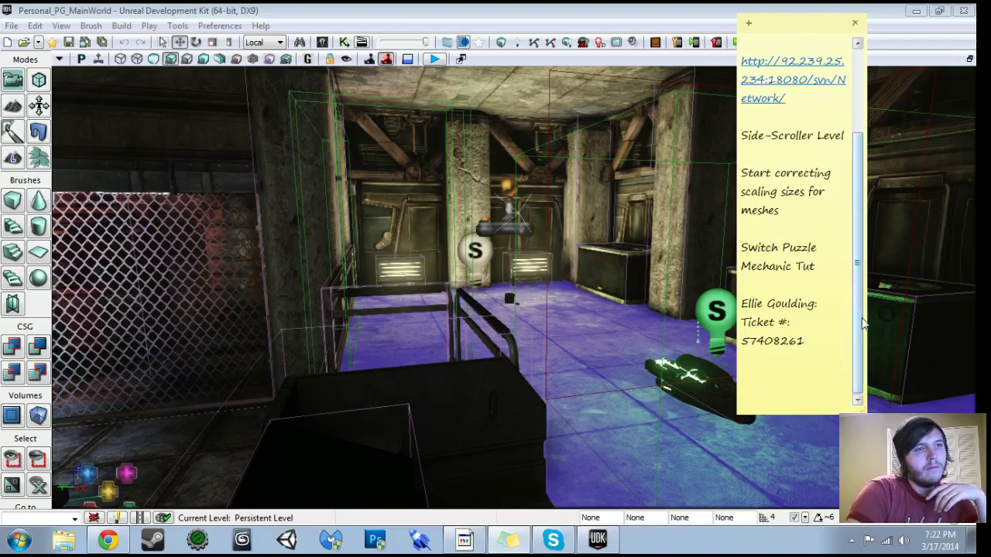
scroll(858, 238, up, 2)
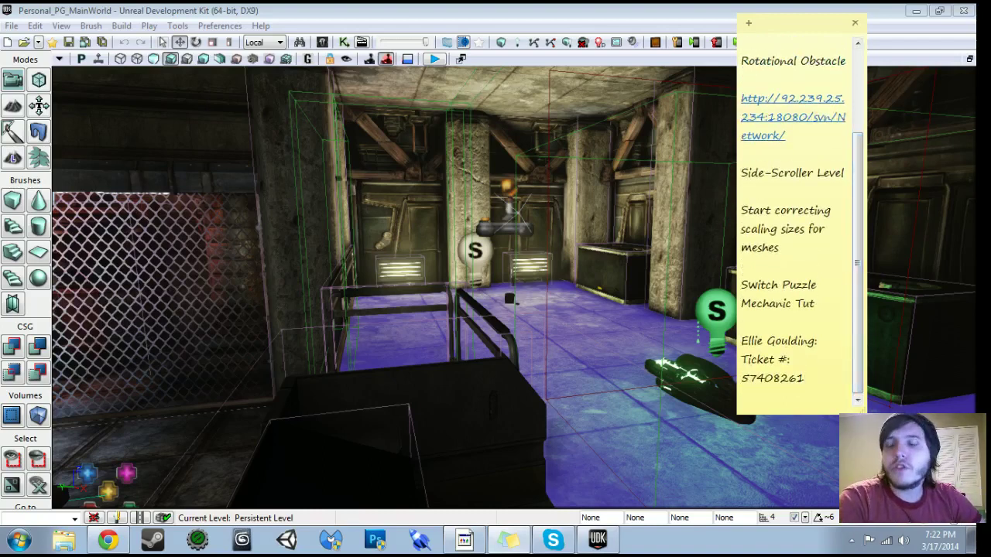